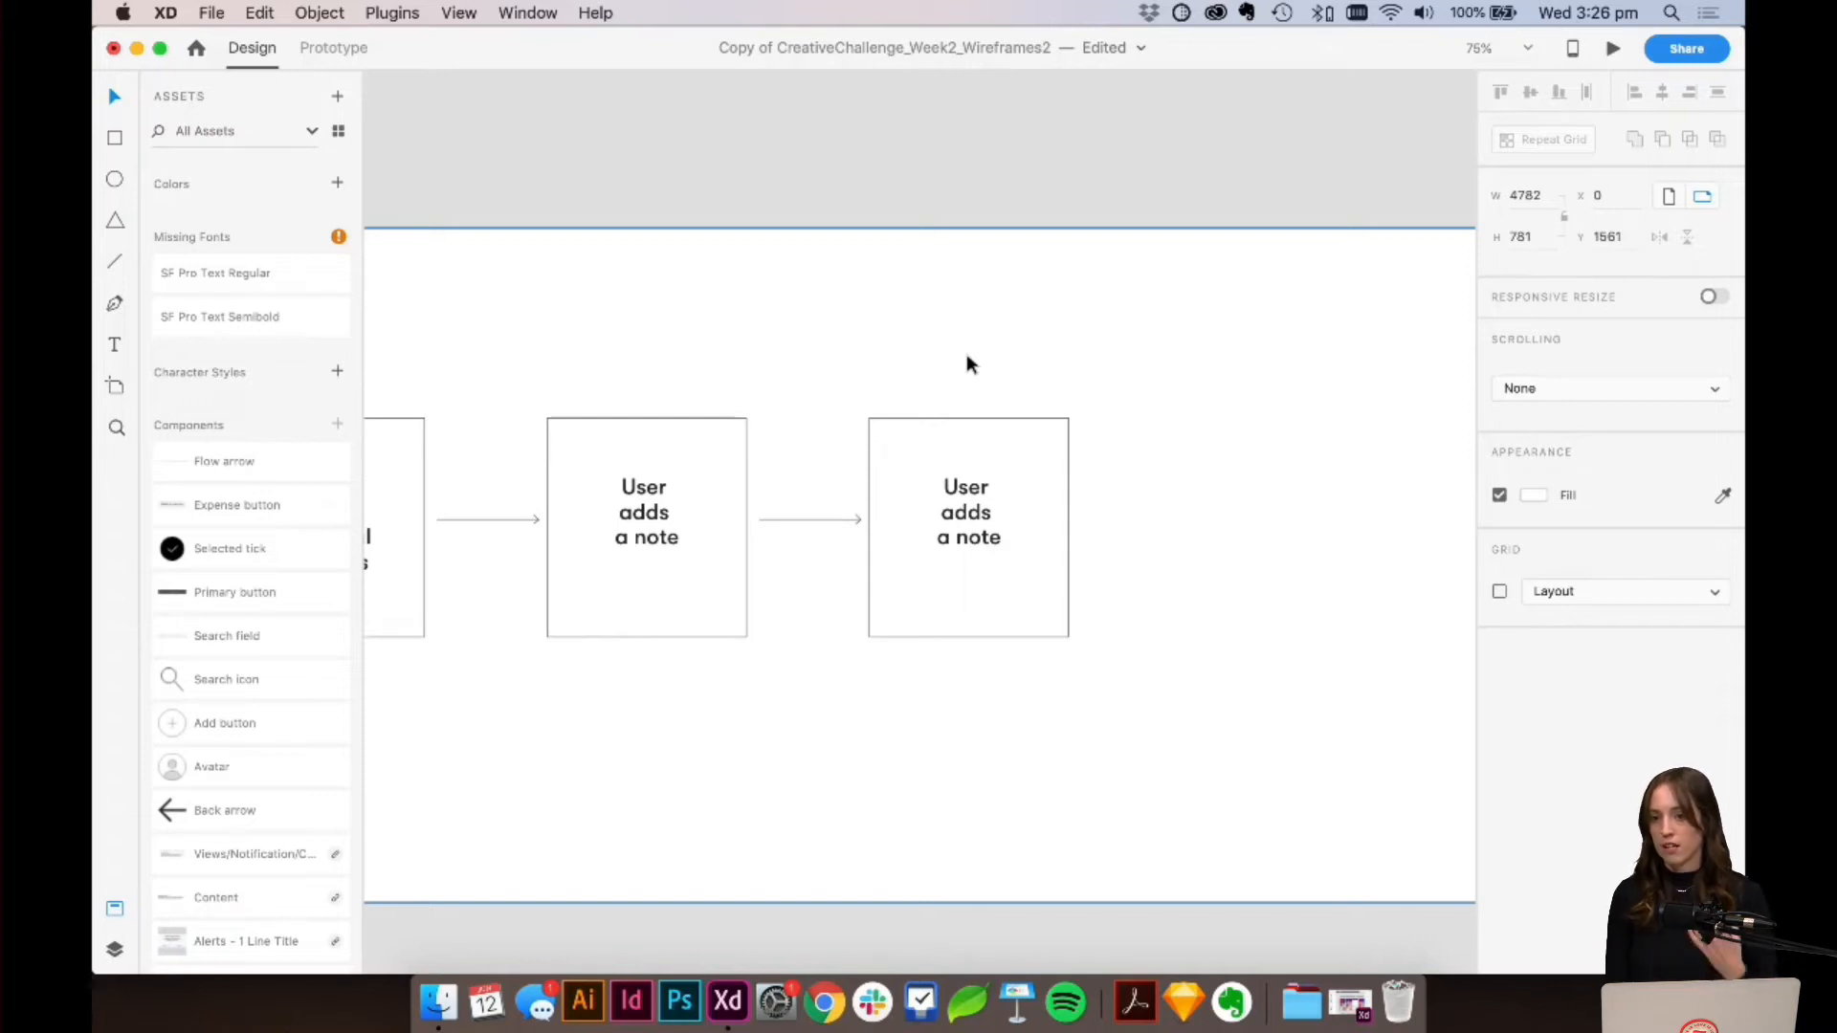
Step: Replace the text in the last flow box with "User request to split" on three lines
left_click(968, 536)
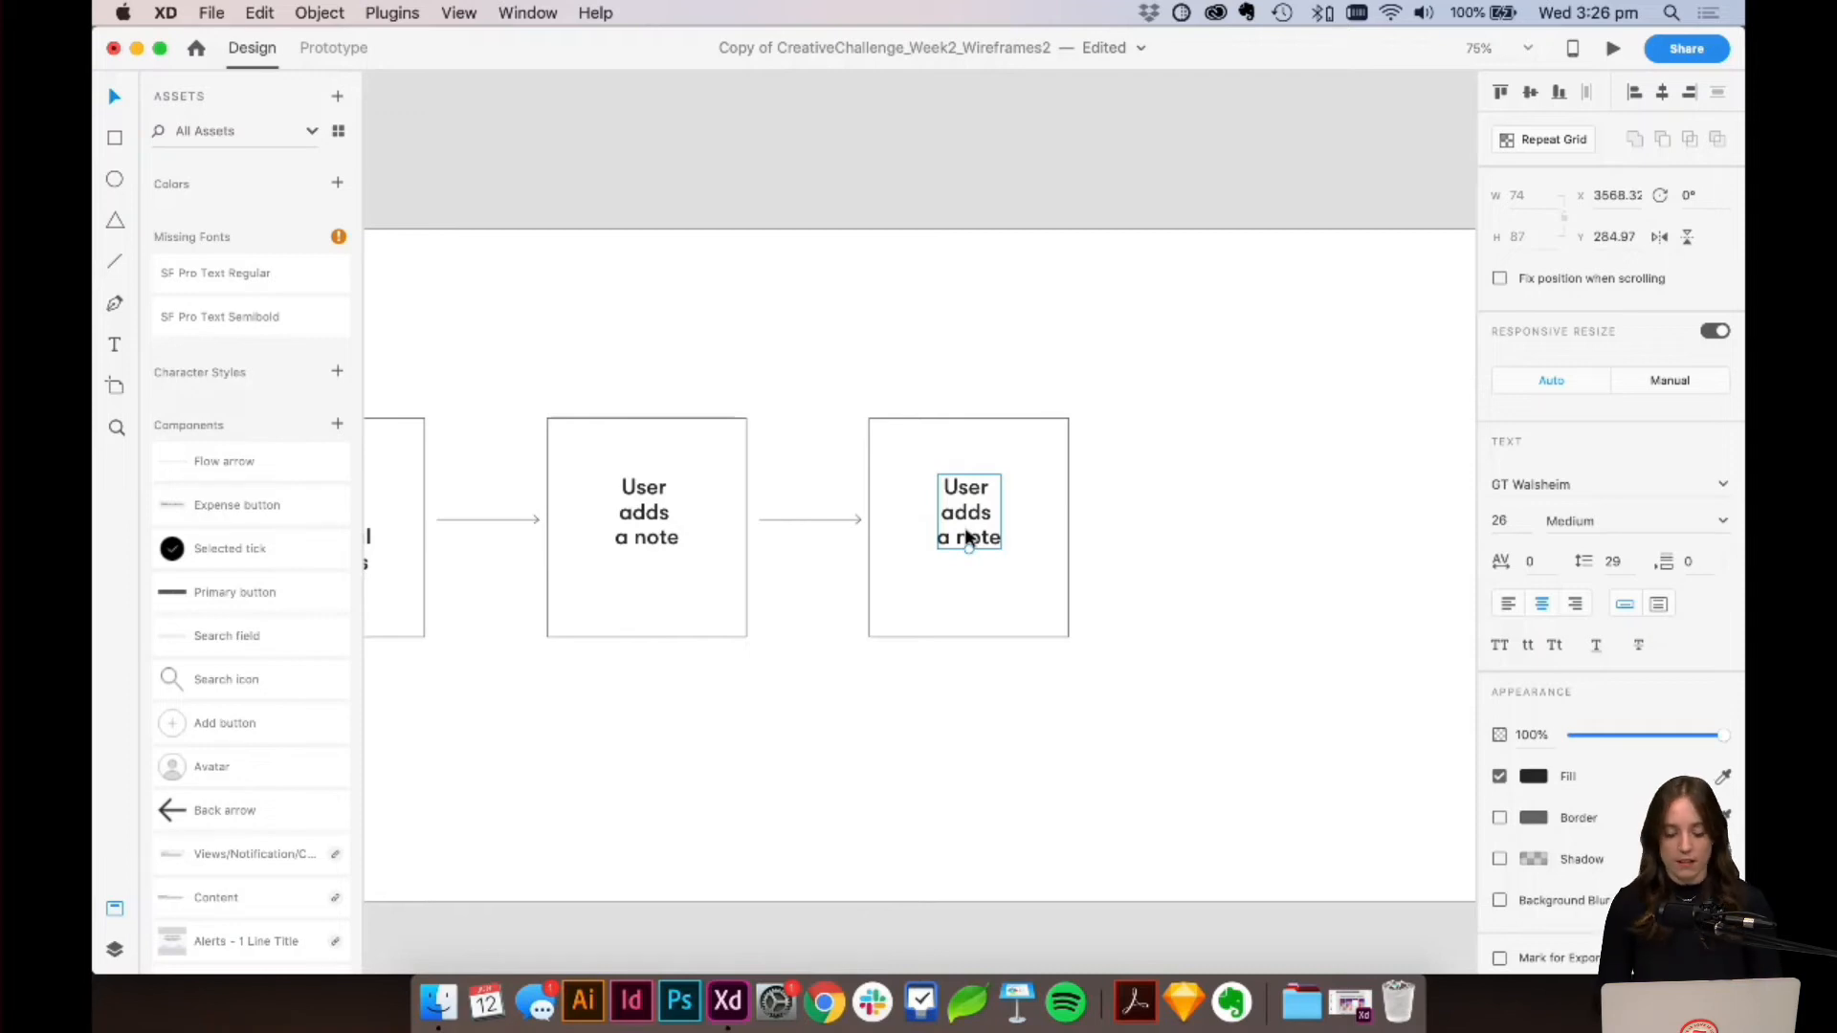
triple_click(968, 533)
key("super+a")
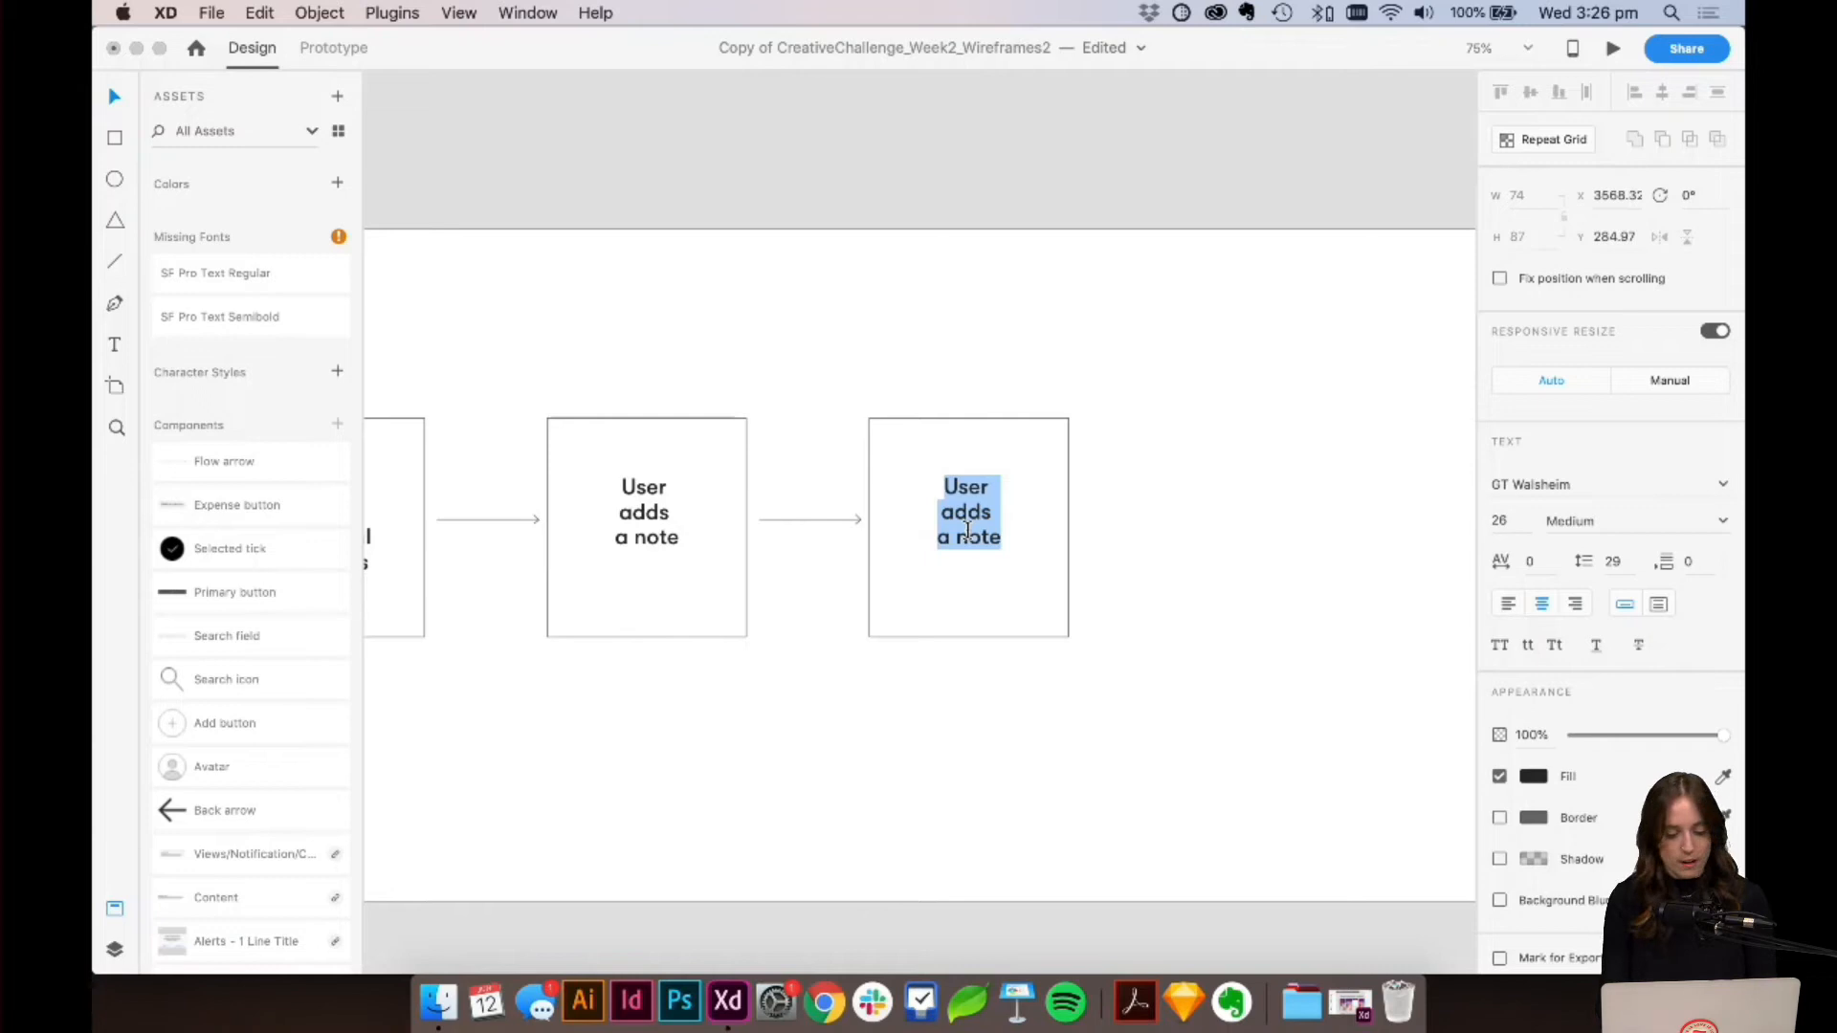
type("User")
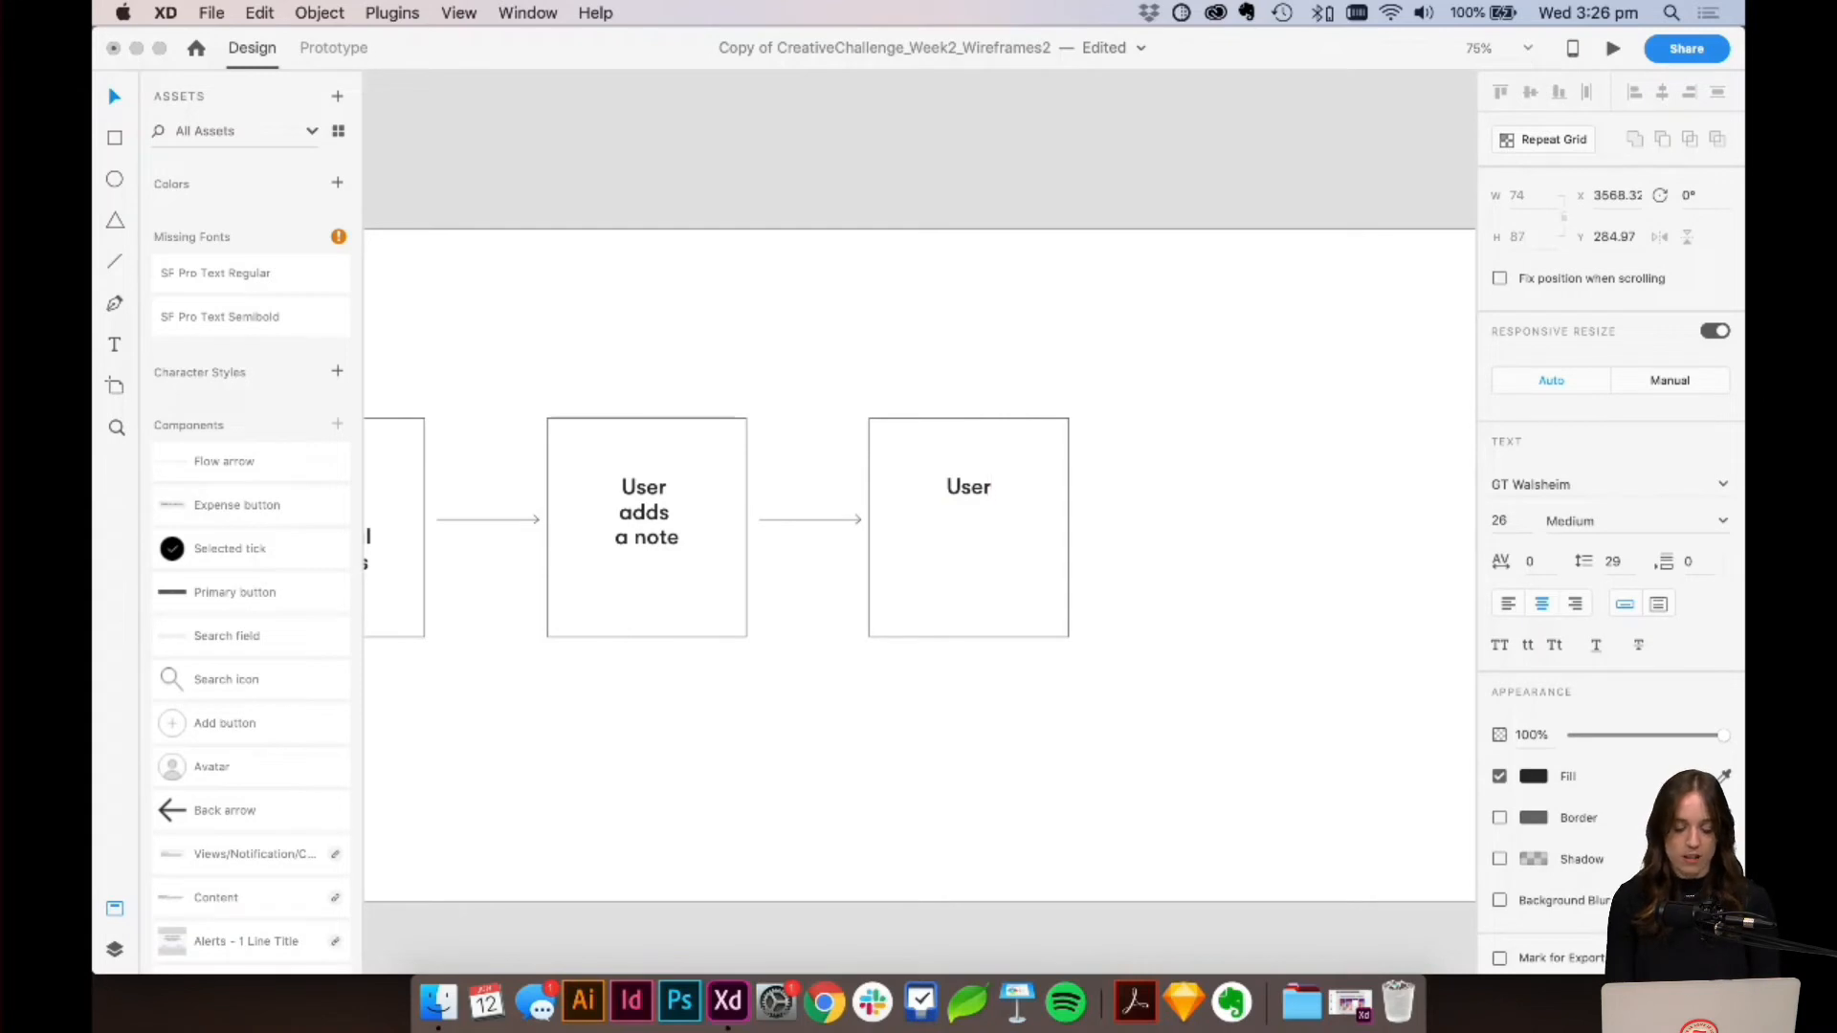
key("Return")
type("reuq")
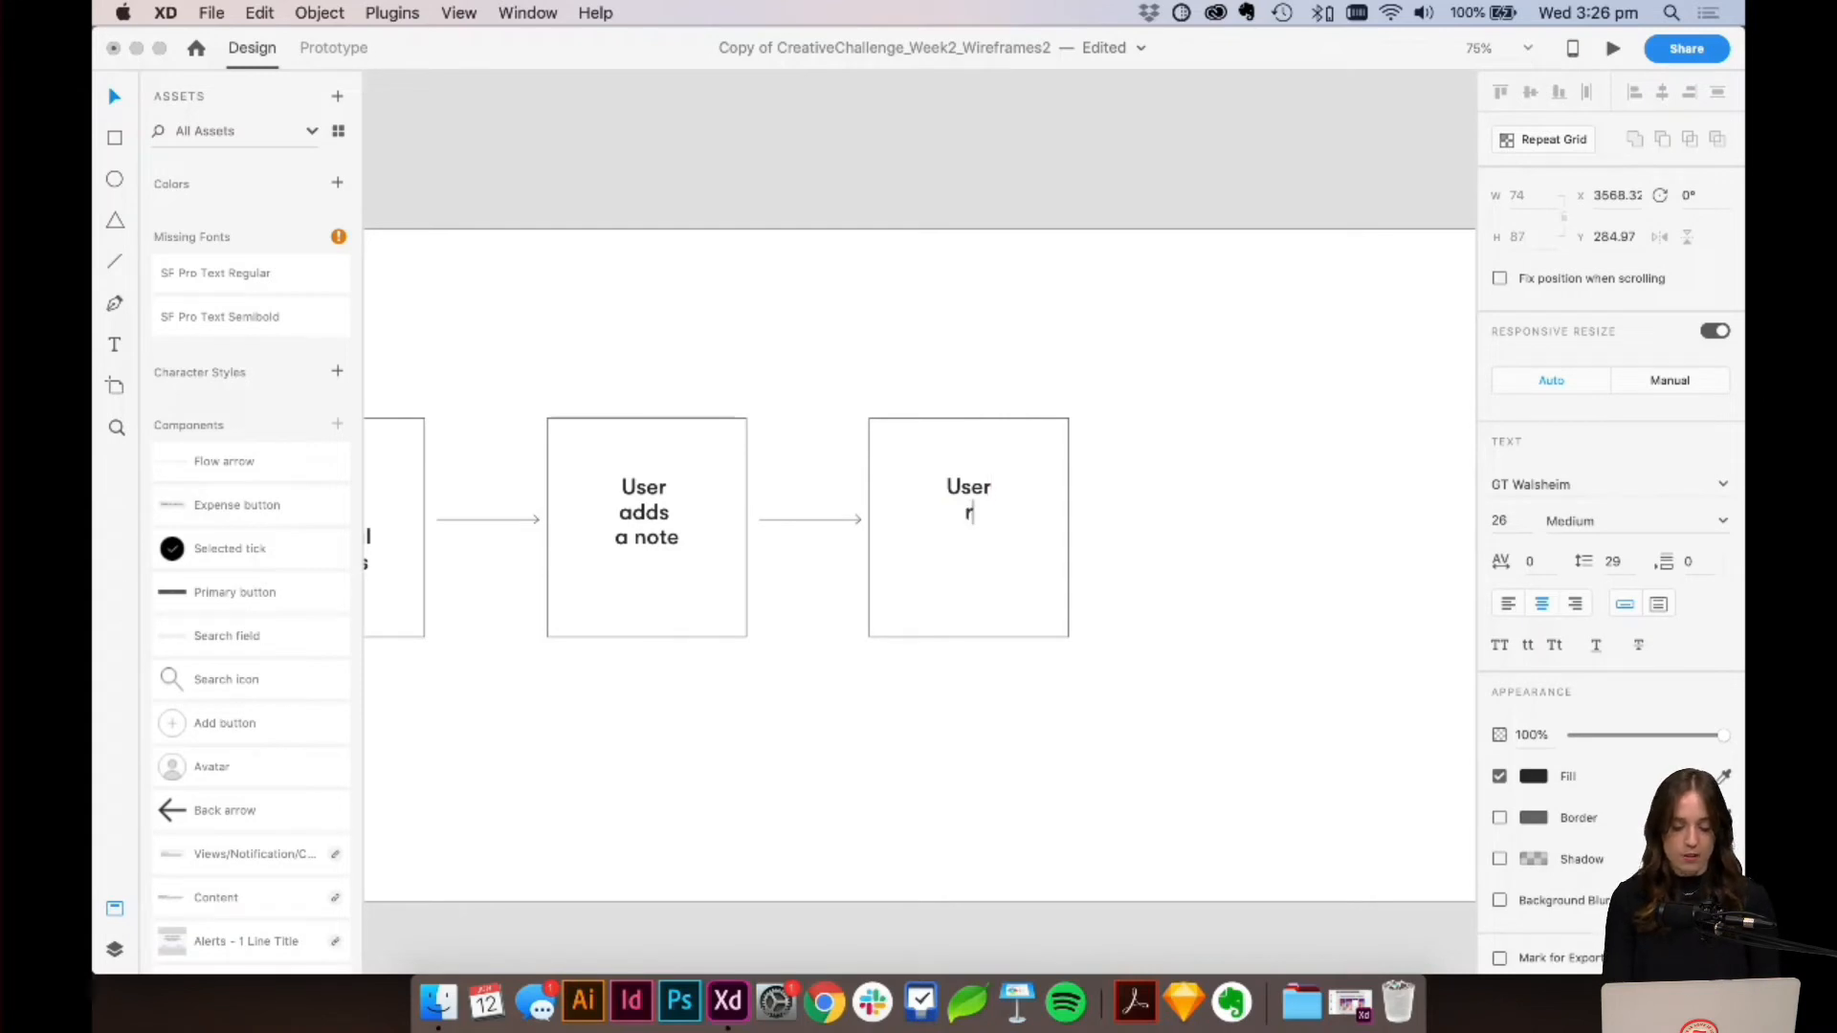
key("BackSpace")
key("BackSpace")
type("quest")
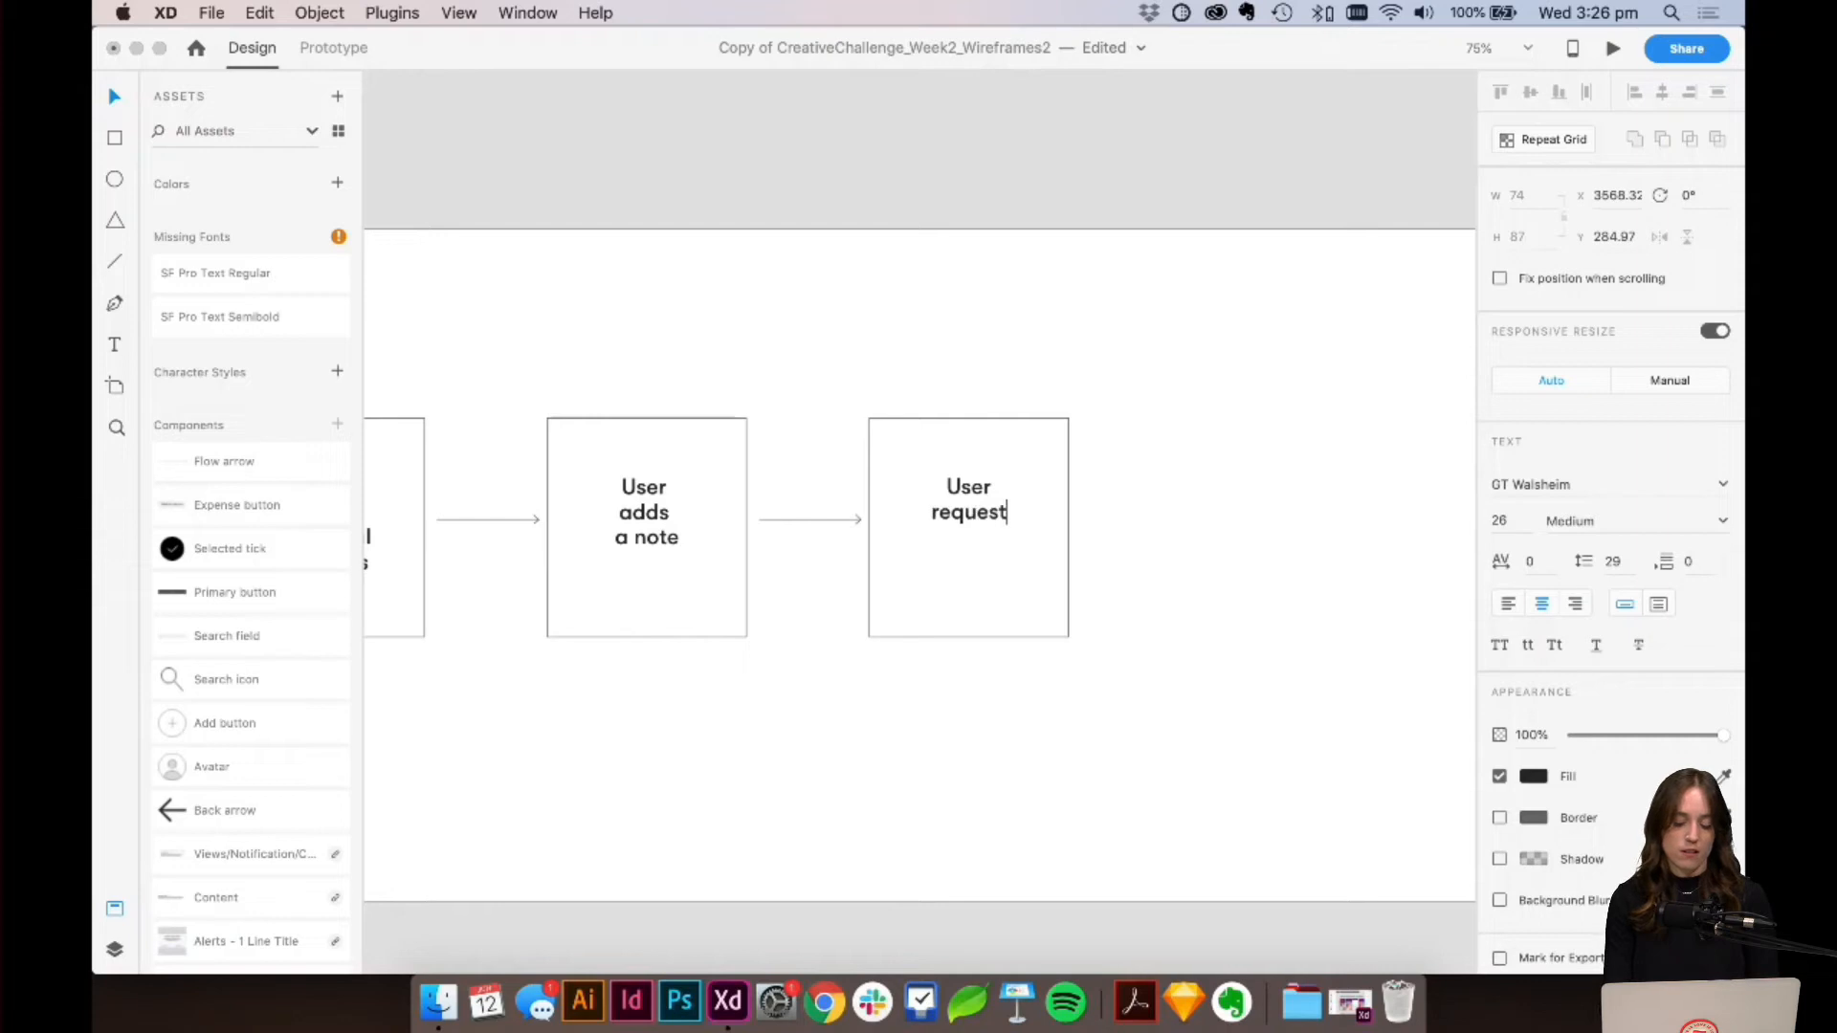
key("Return")
type("to split")
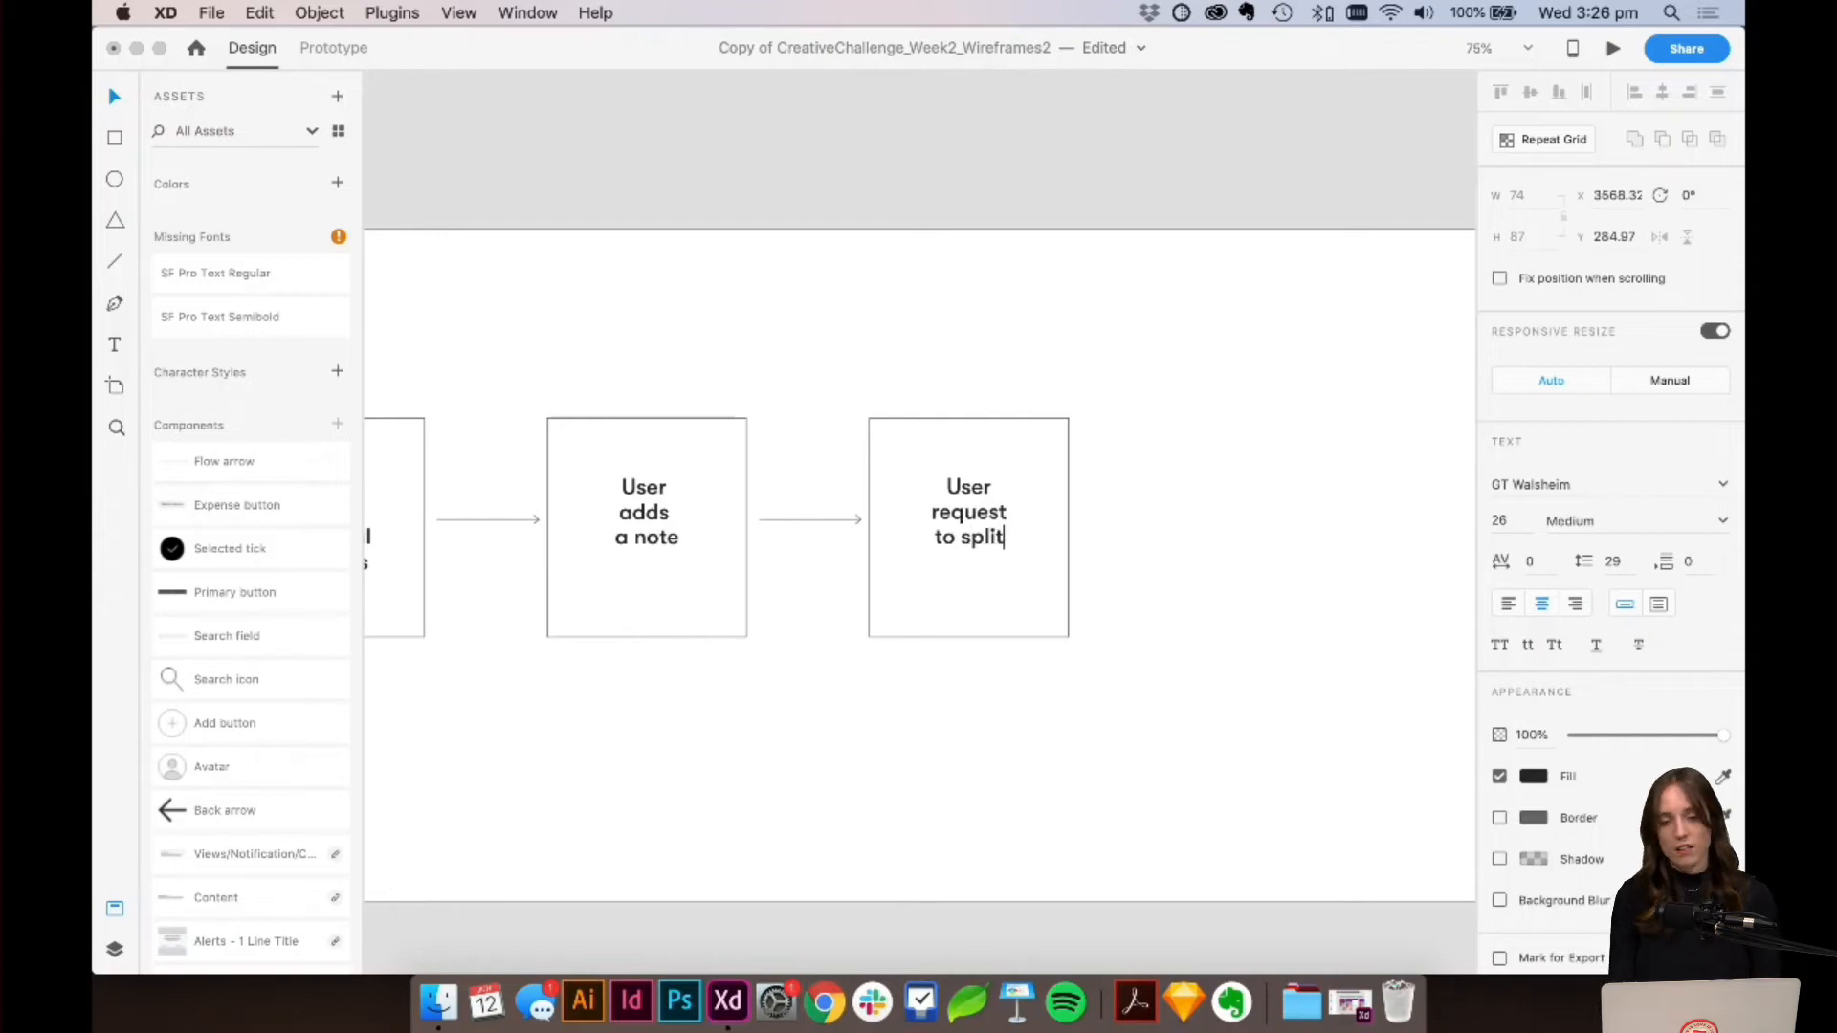
key("Escape")
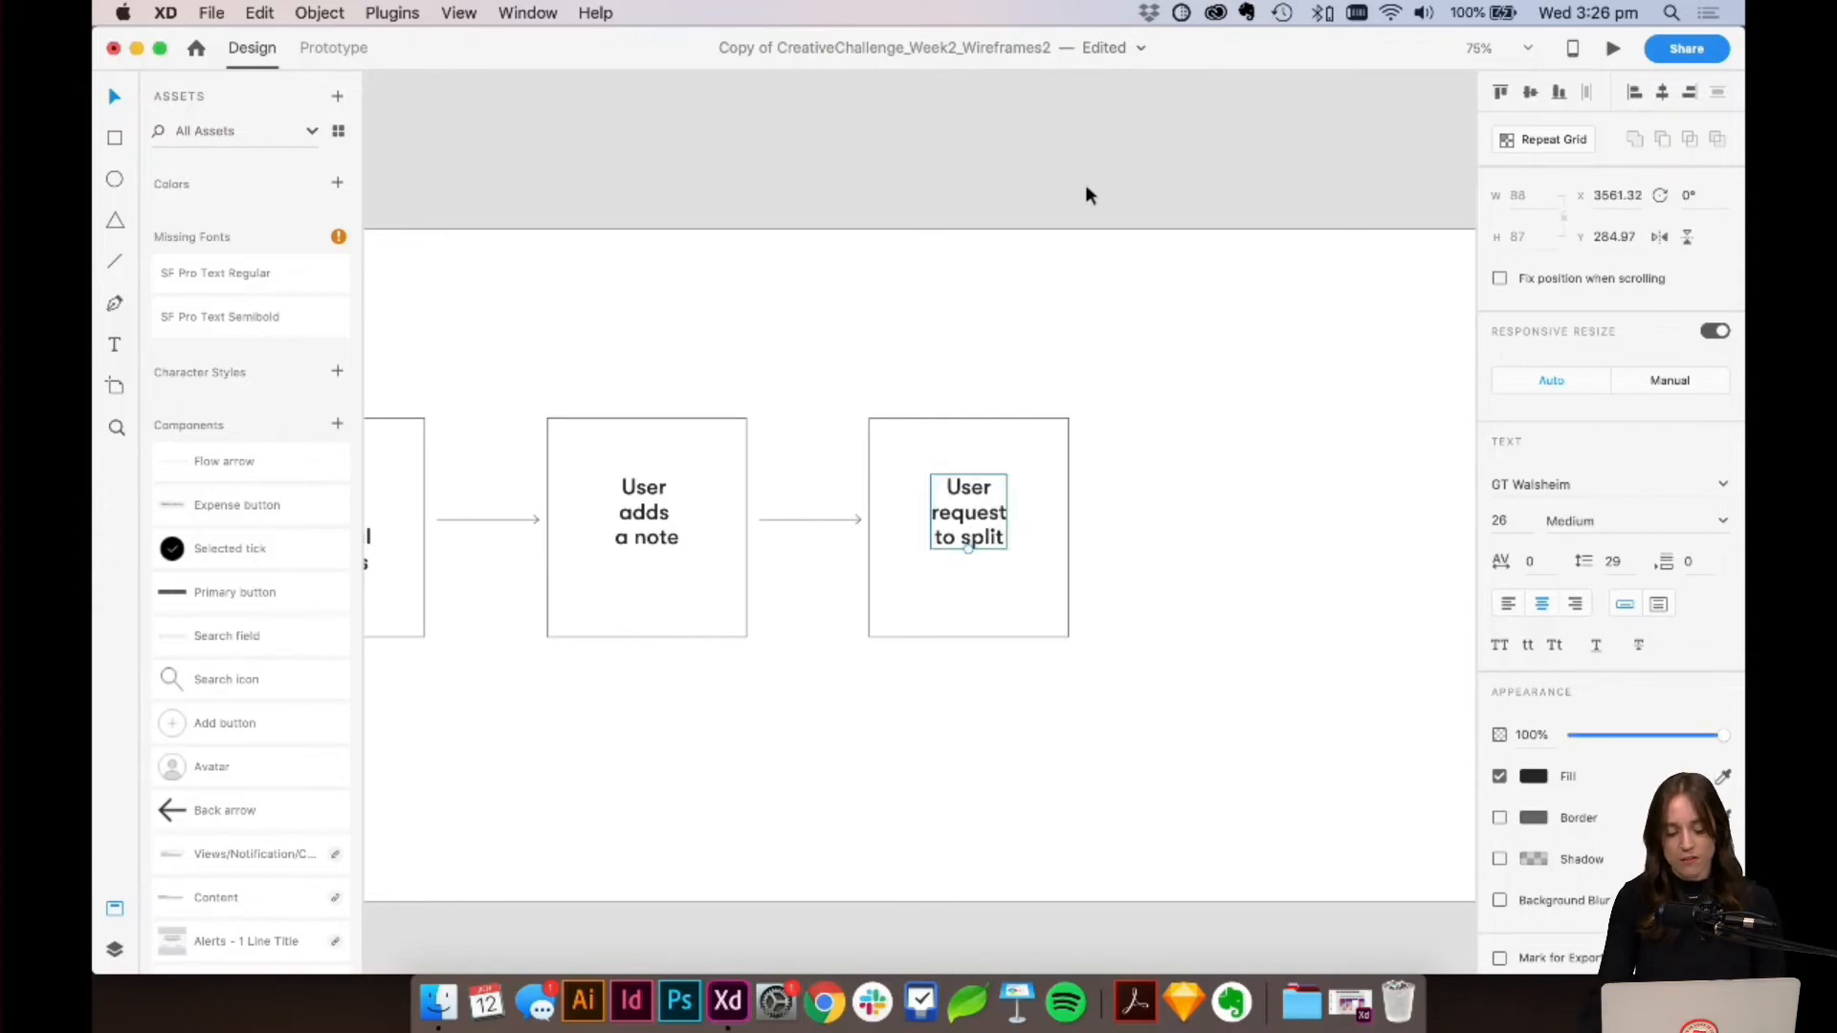
Step: Duplicate the "User request to split" box with its text and incoming arrow, placing the copy at the end of the flow row
left_click_drag(833, 336, 1118, 737)
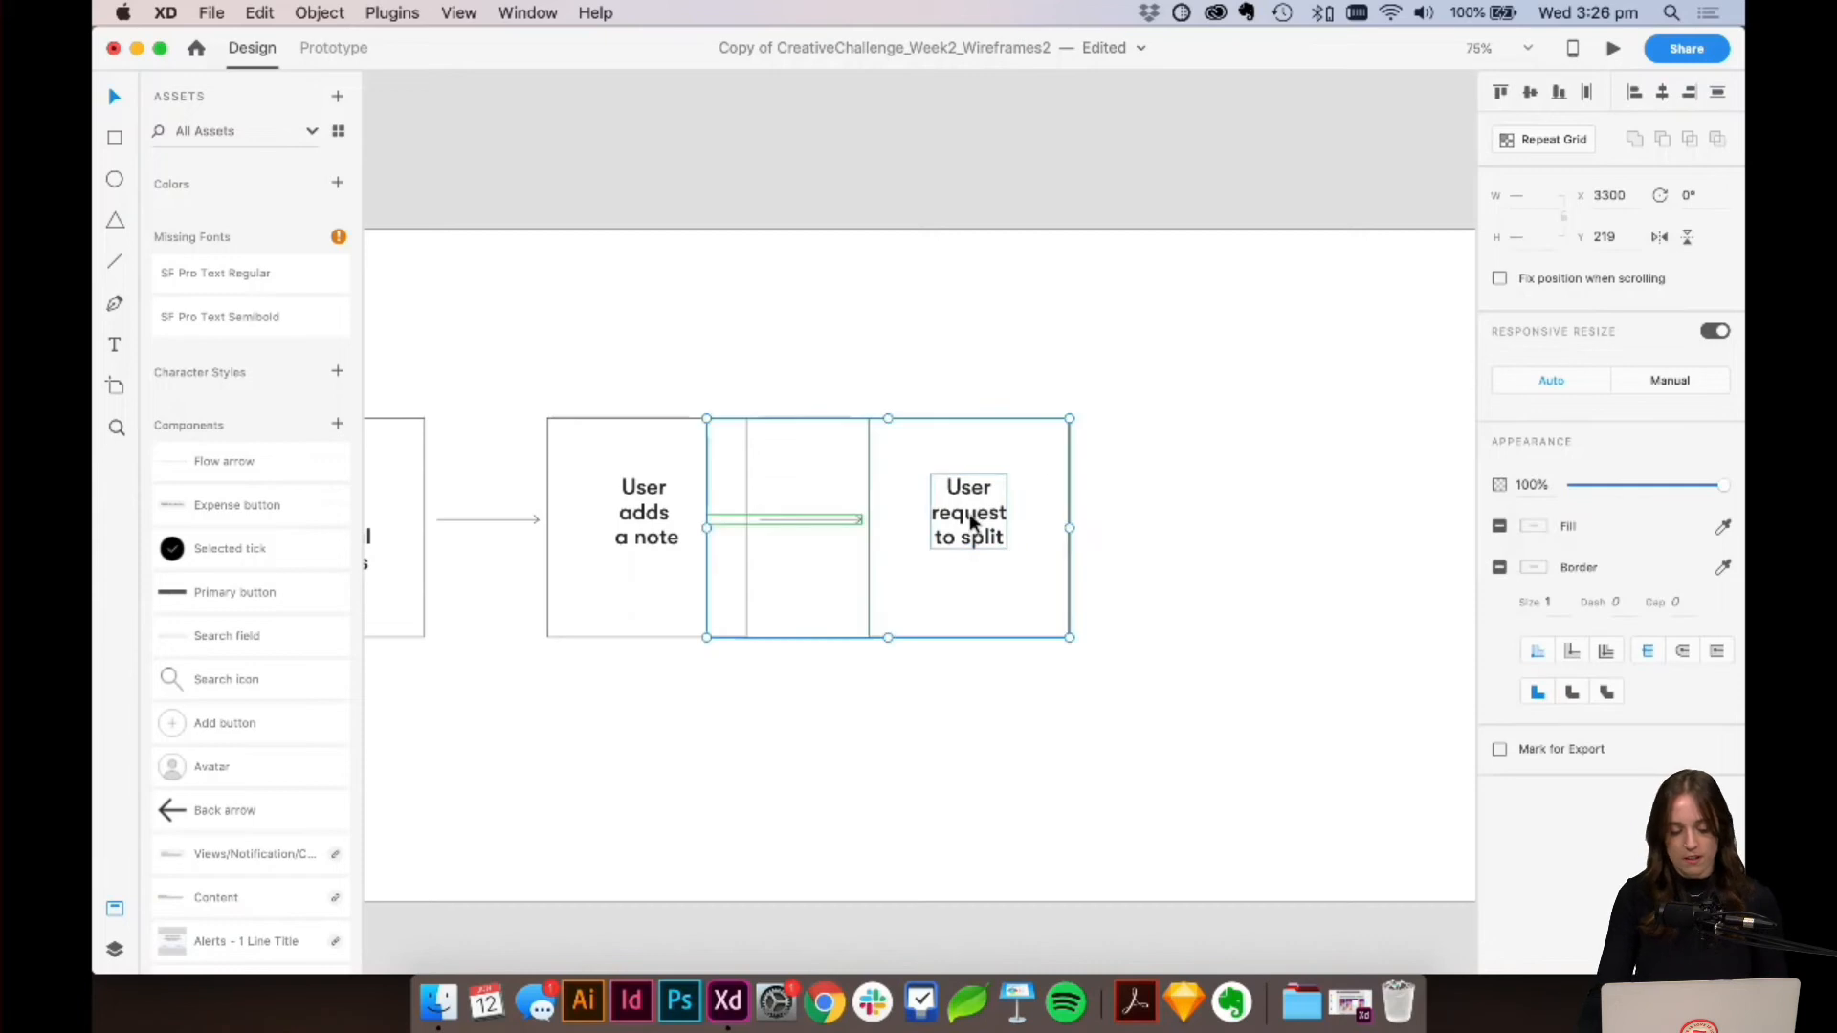
left_click_drag(969, 513, 1293, 518)
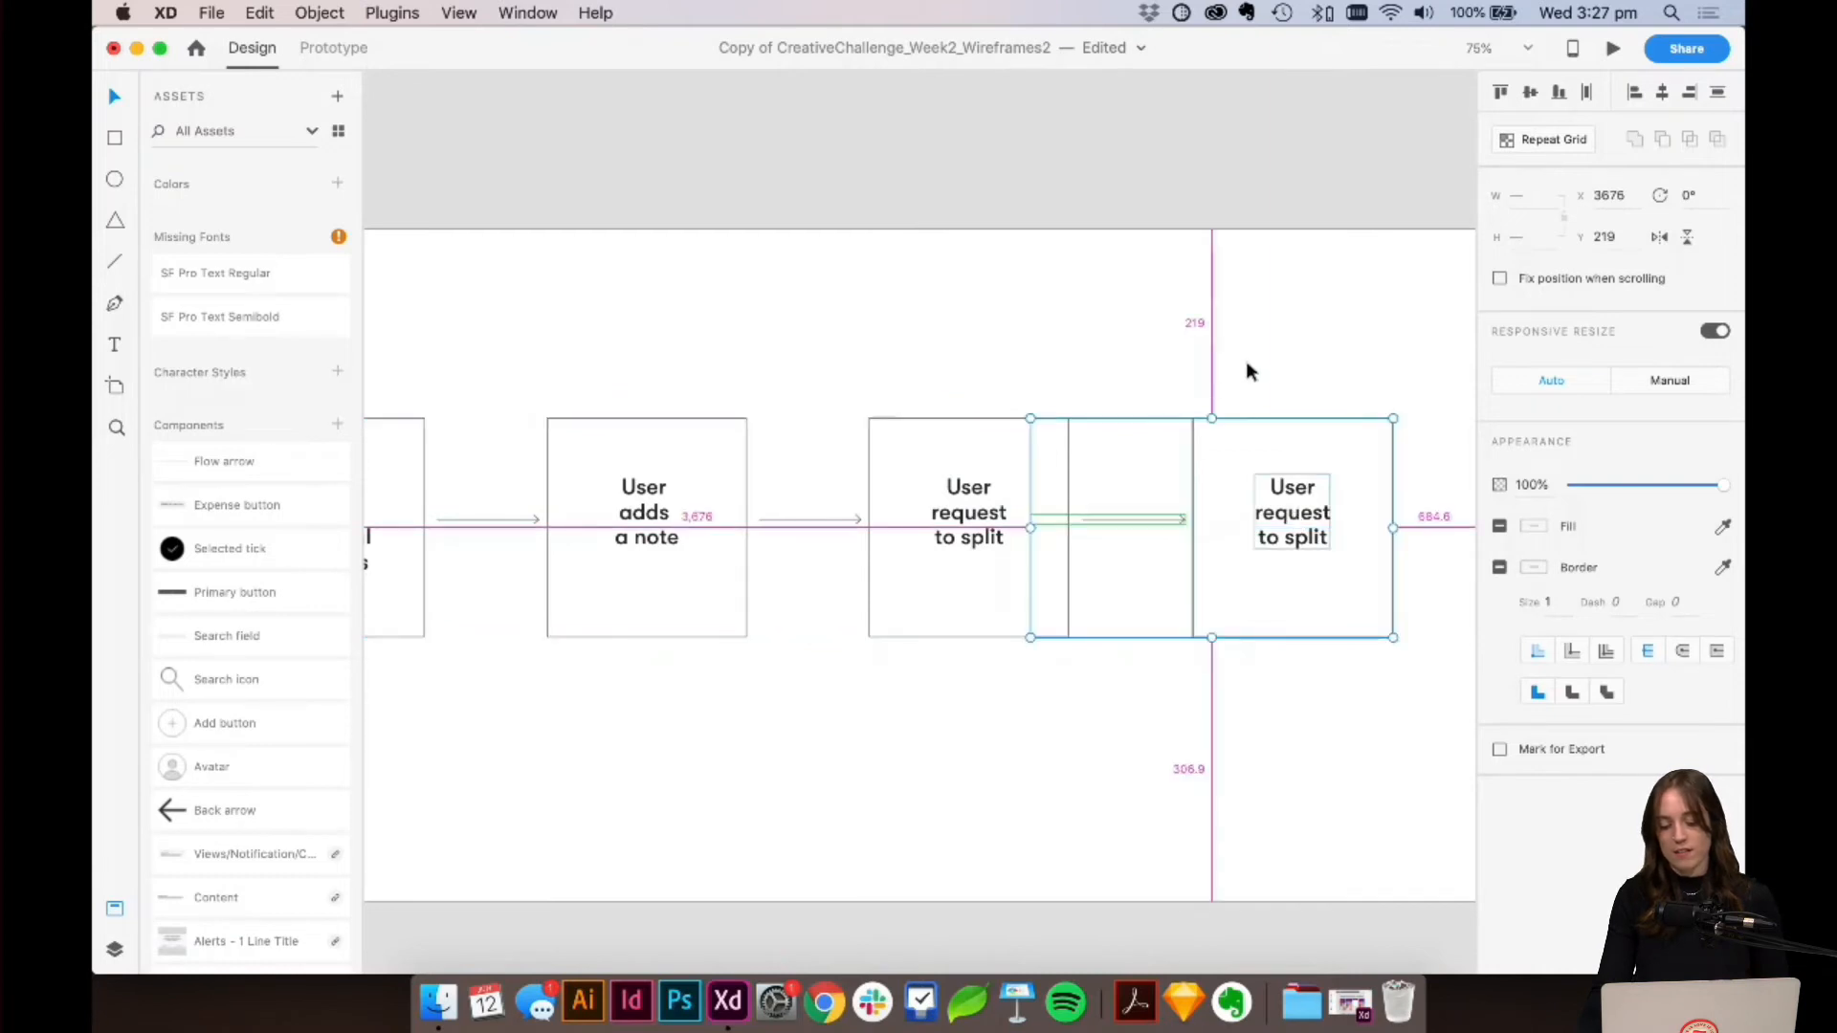
left_click(1247, 369)
Step: Replace the text in the duplicated last box with "User see an update transaction screen with split pending"
scroll(1247, 369, "right", 5)
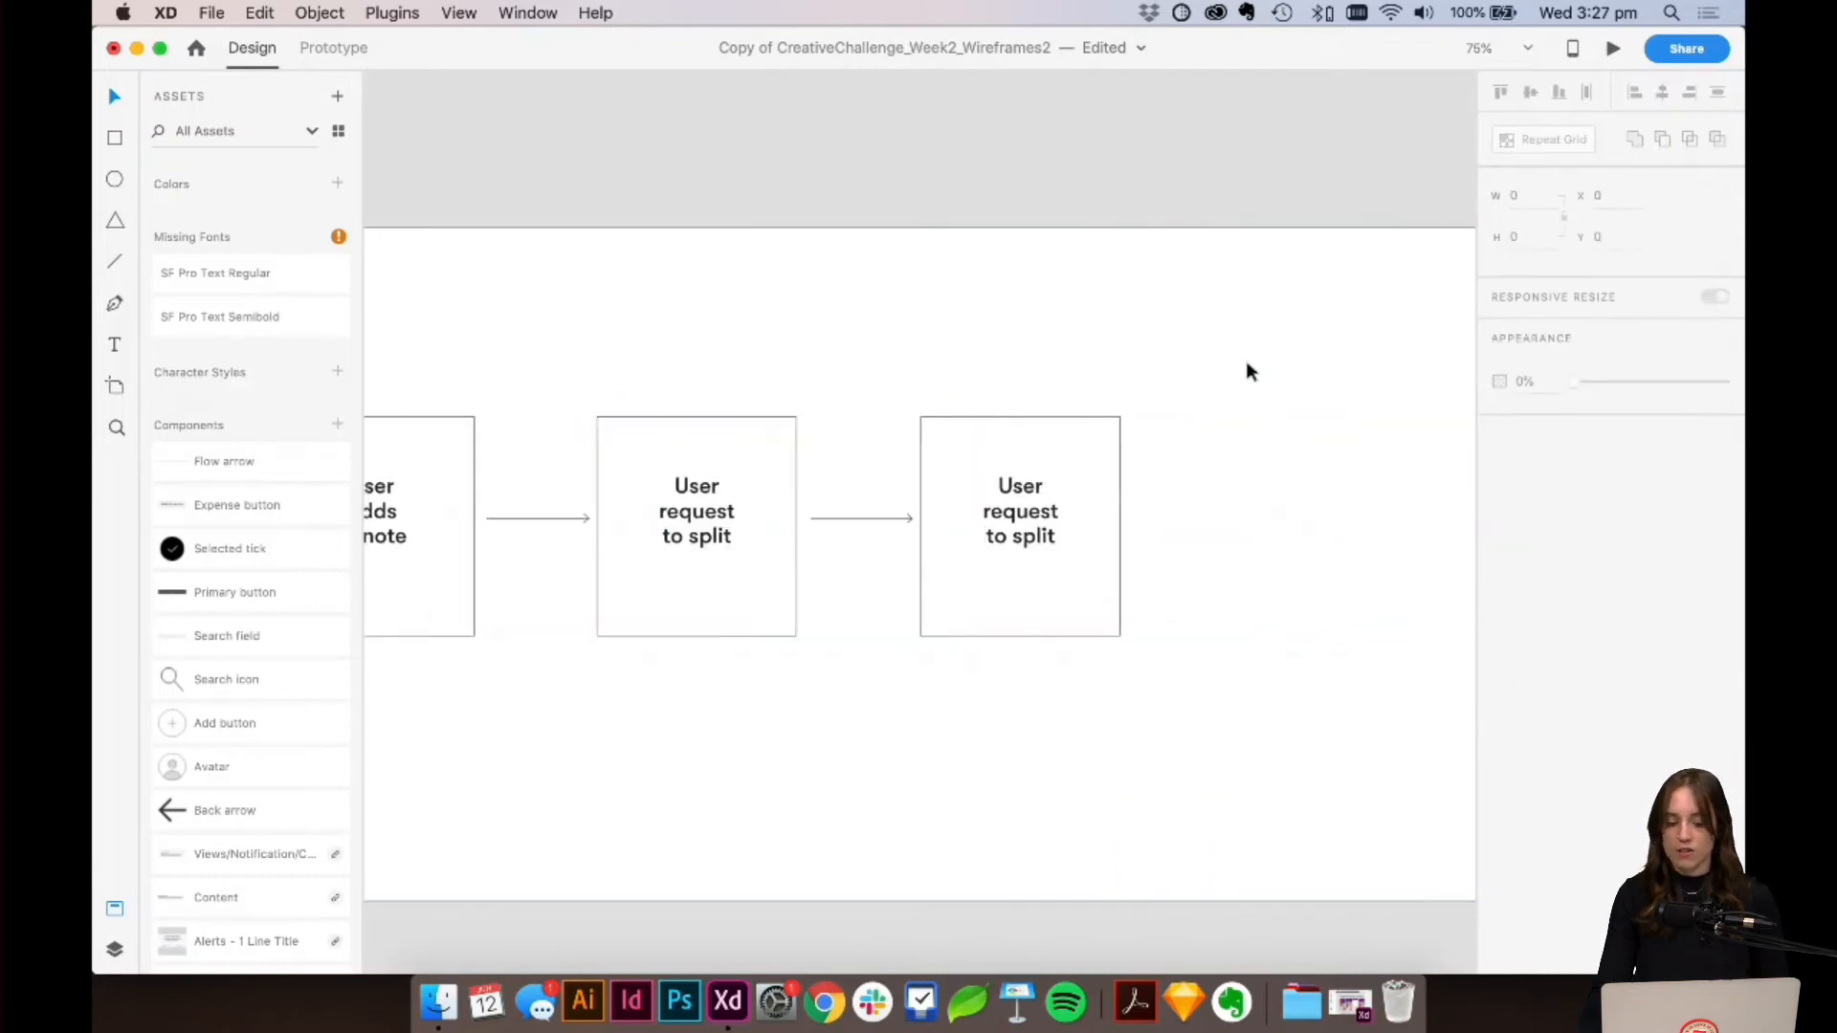
scroll(1114, 205, "right", 3)
scroll(1114, 205, "left", 1)
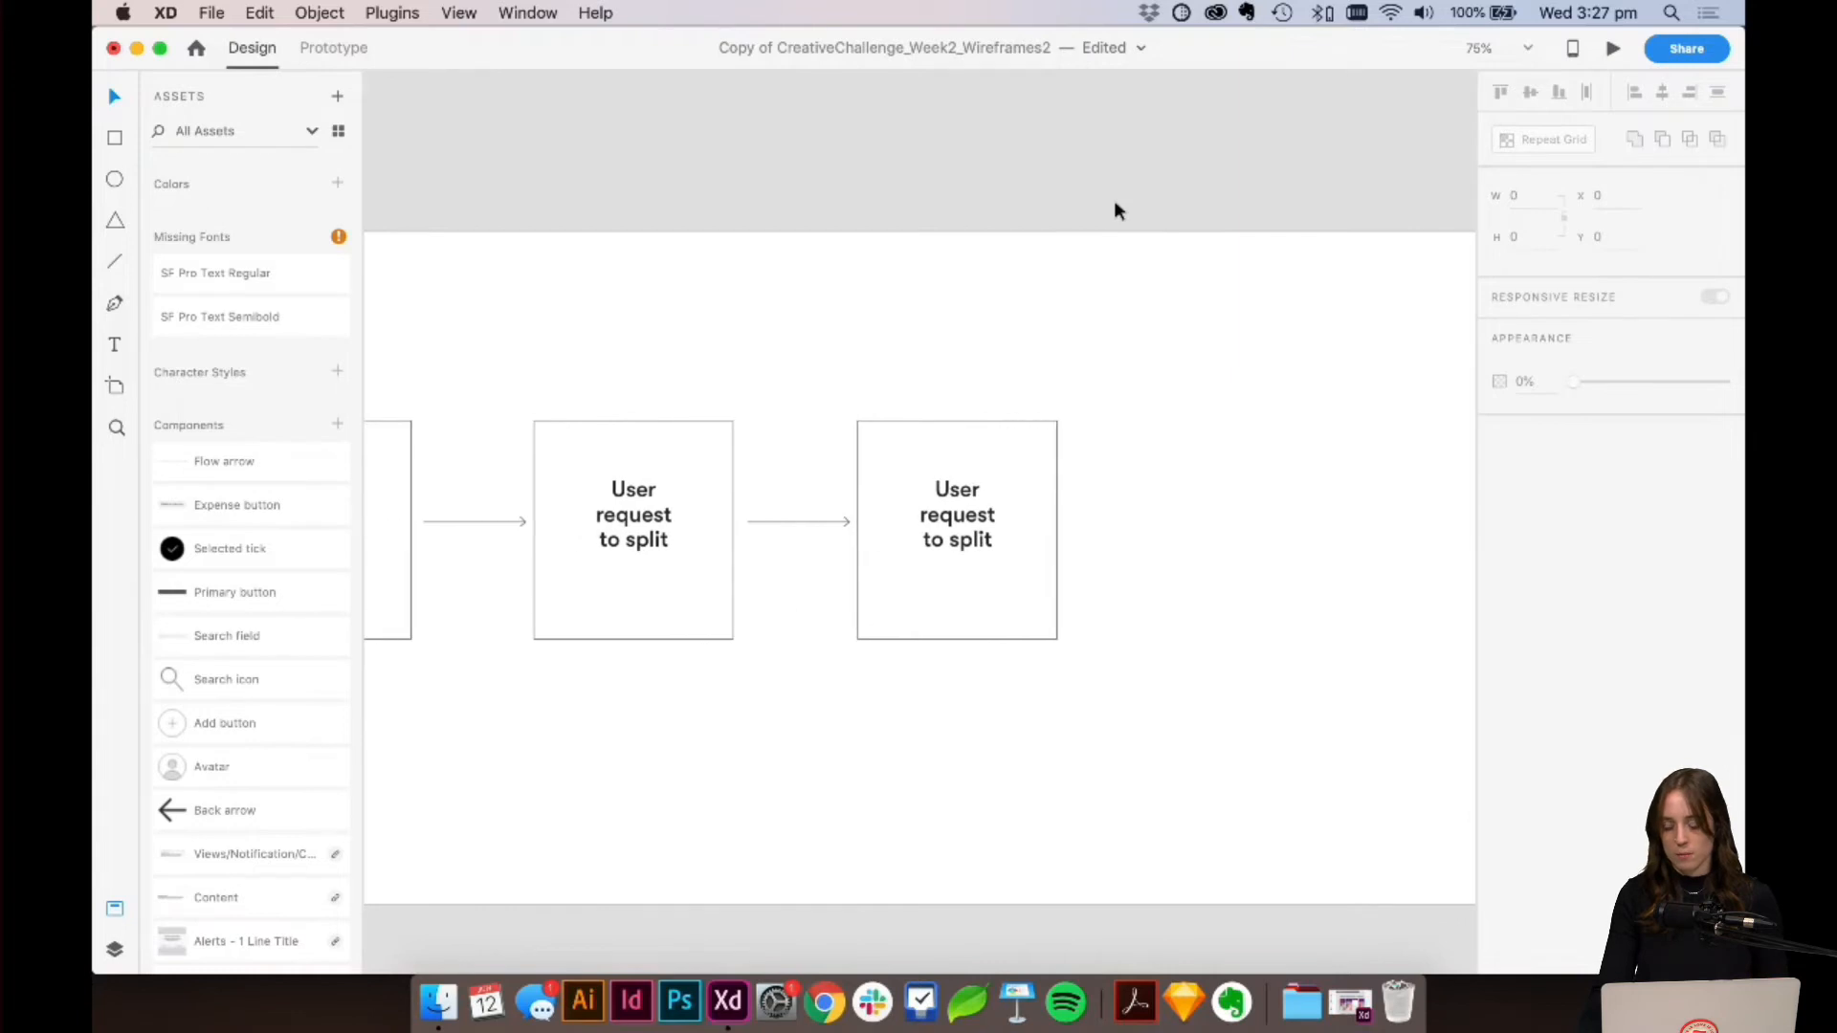
left_click(963, 534)
double_click(960, 529)
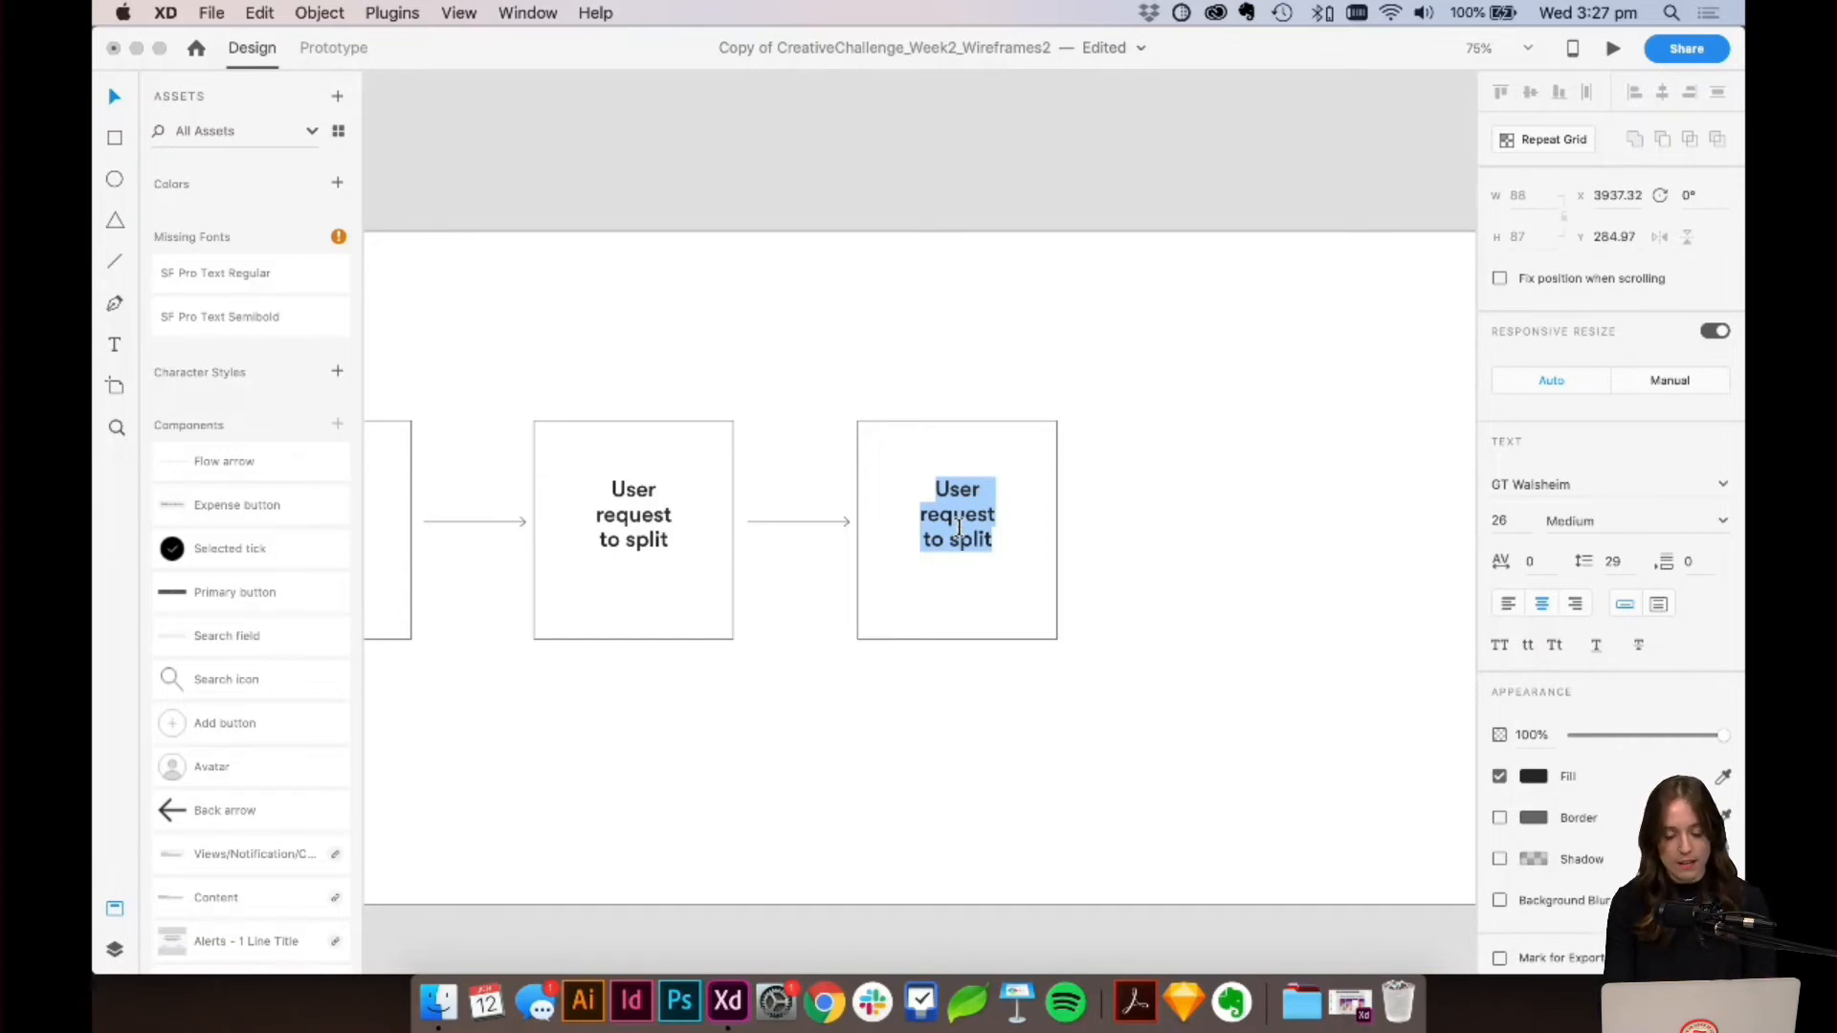
type("User")
key("Return")
type("see")
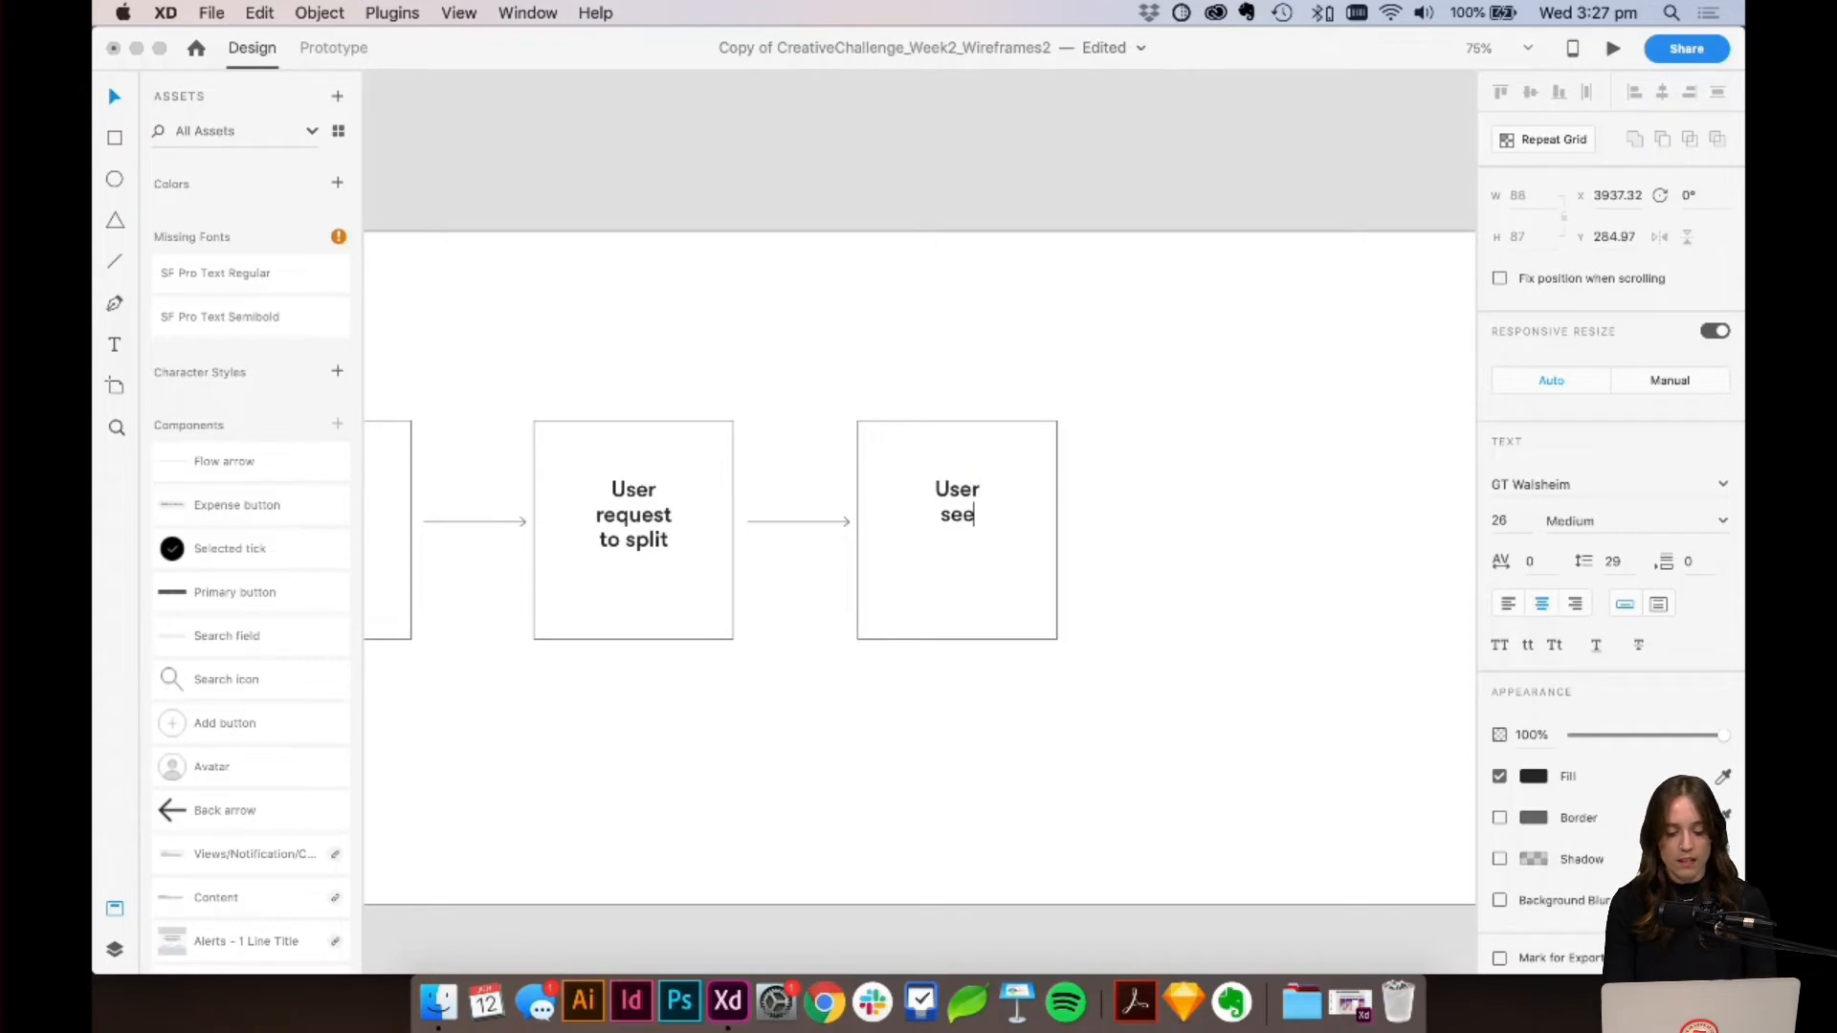
type(" an ")
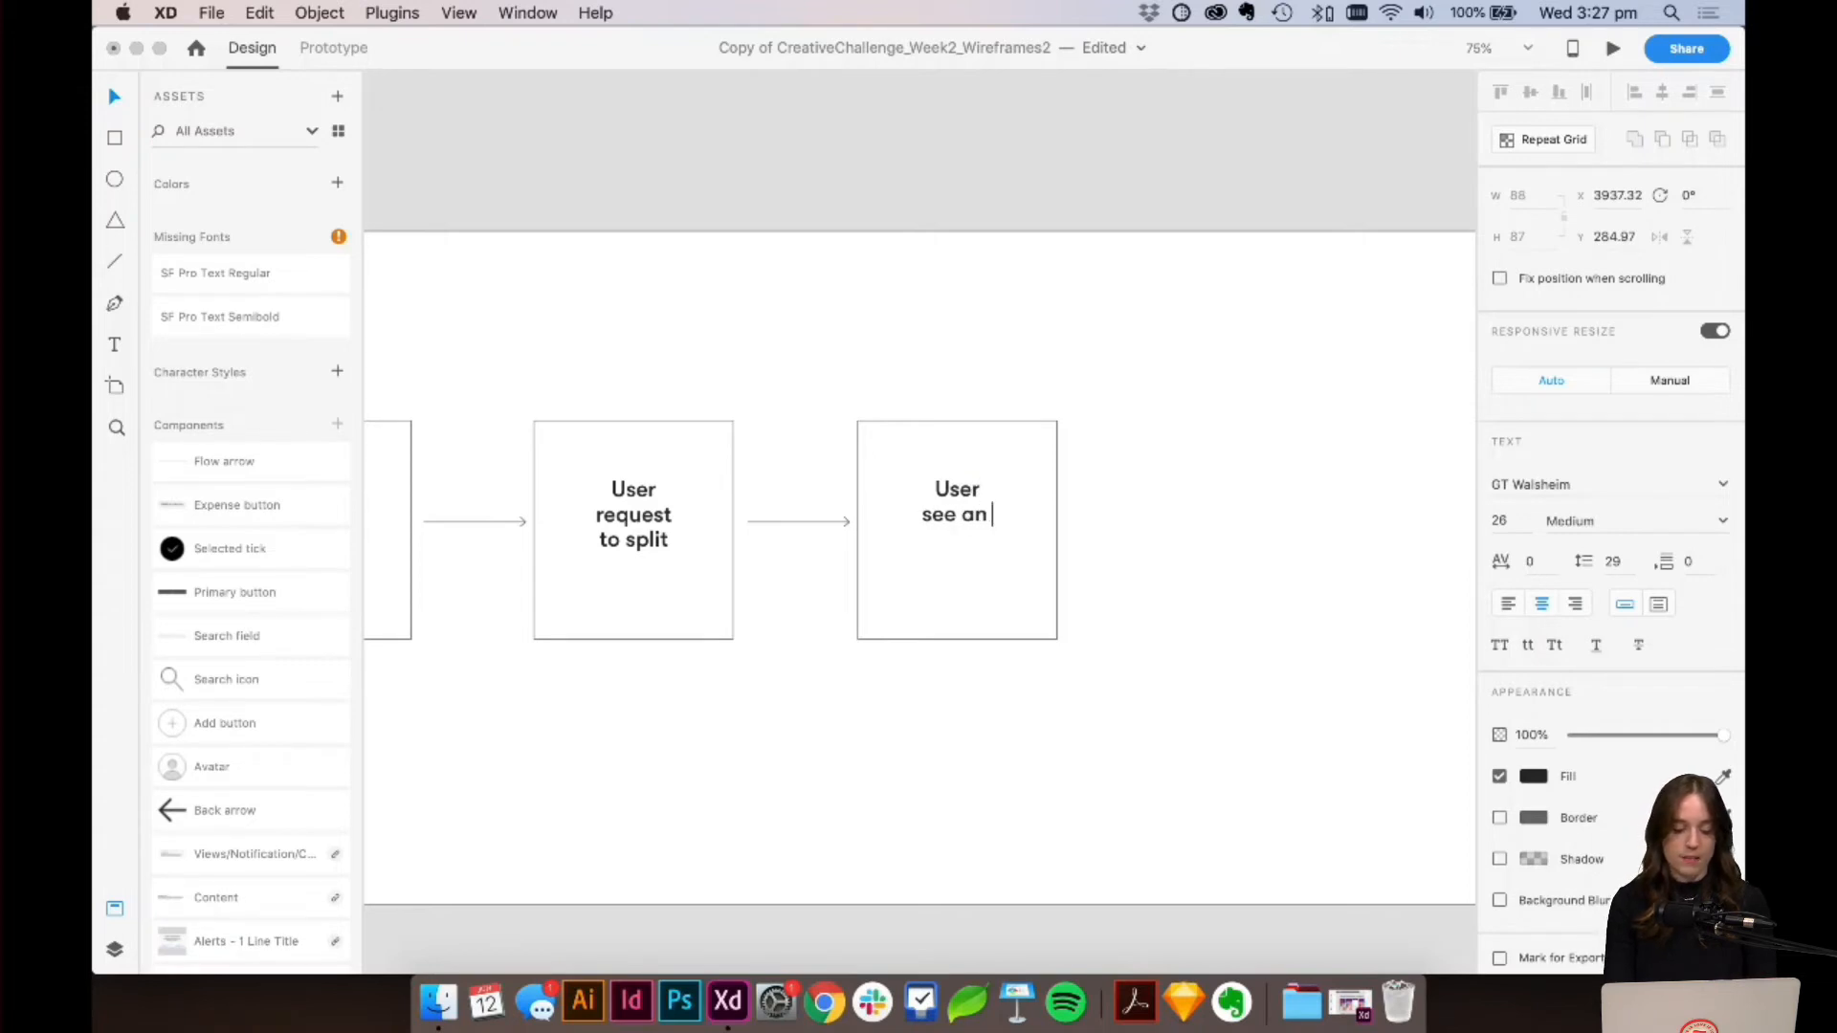
type("update transac")
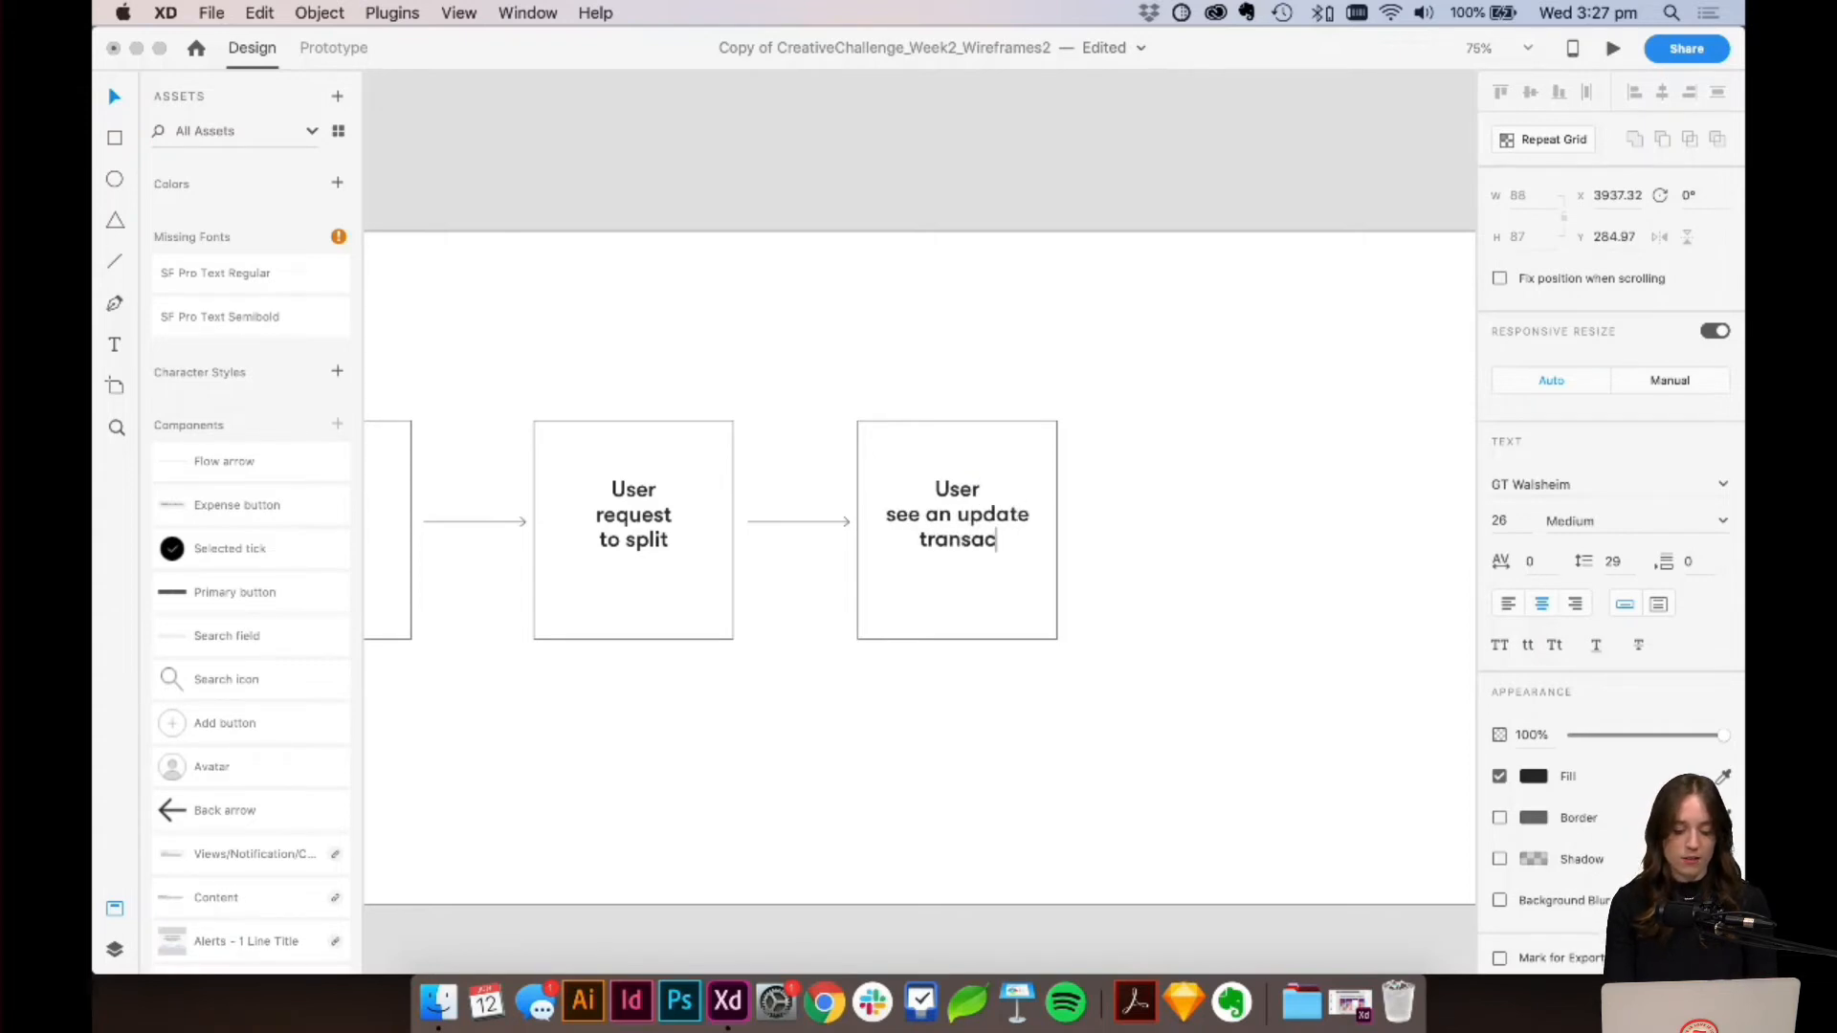
type("tion screen with sp")
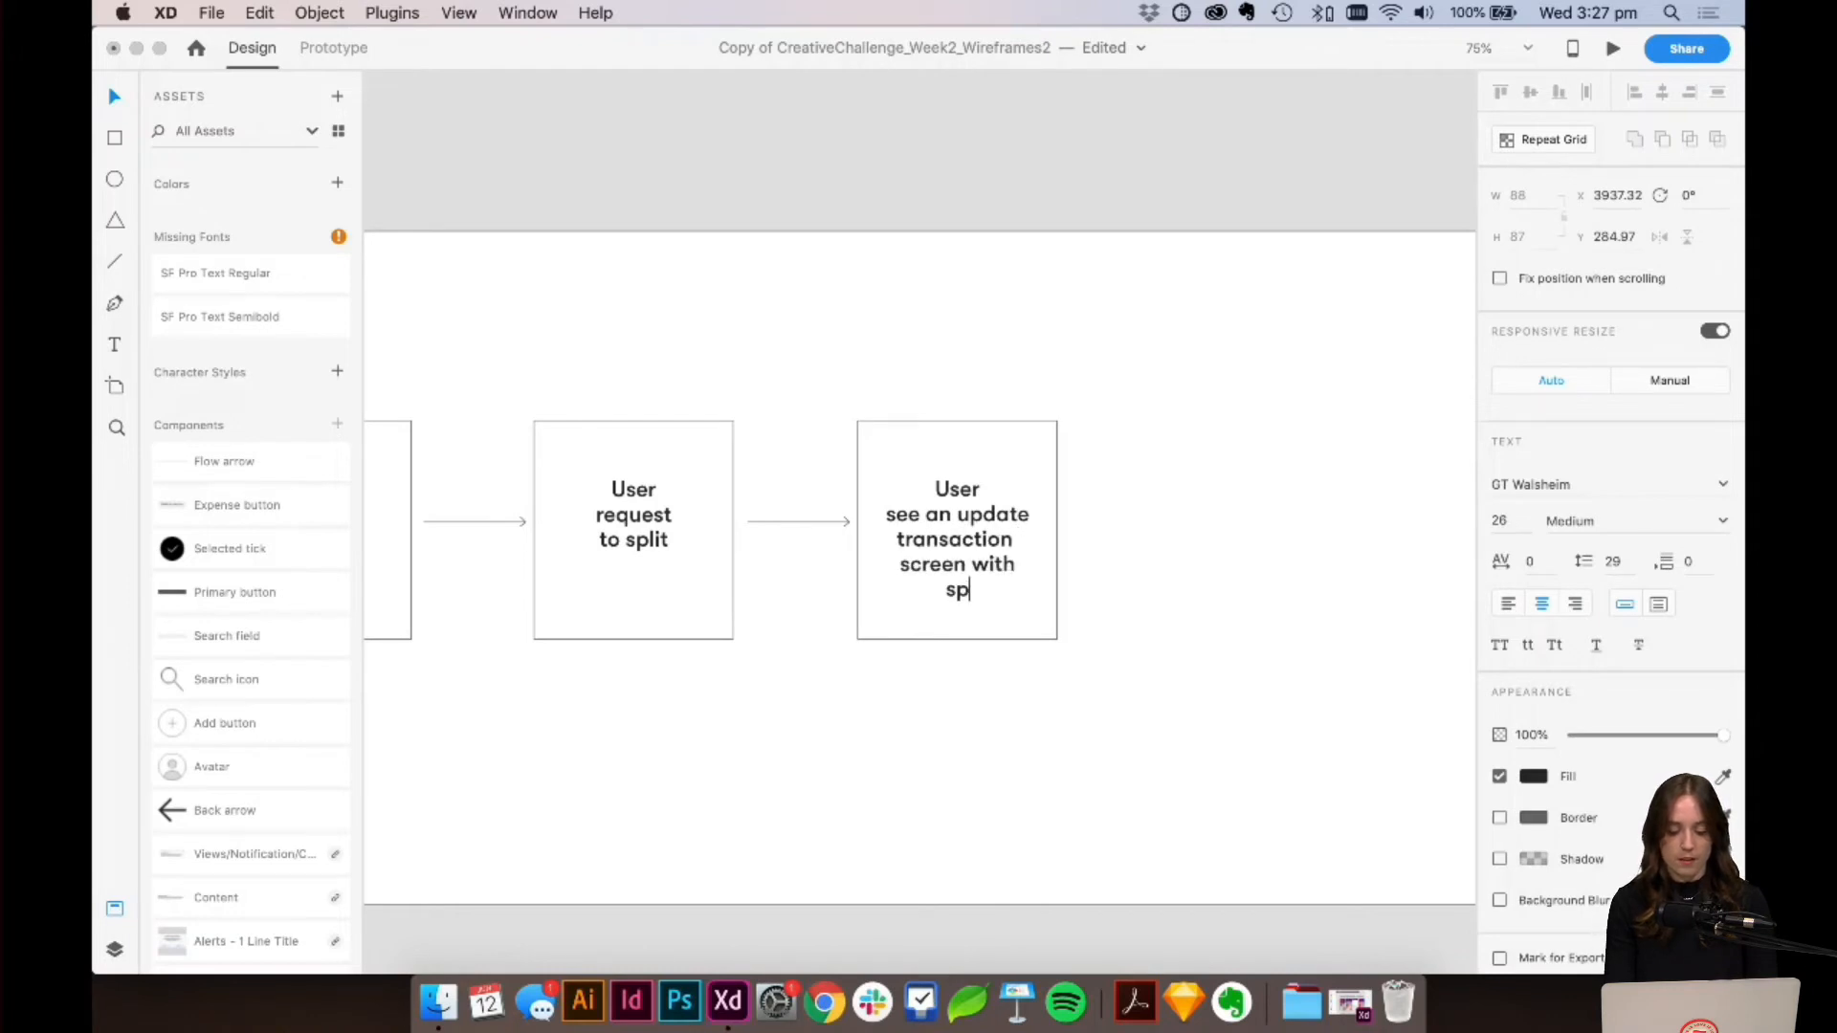
type("lit pending")
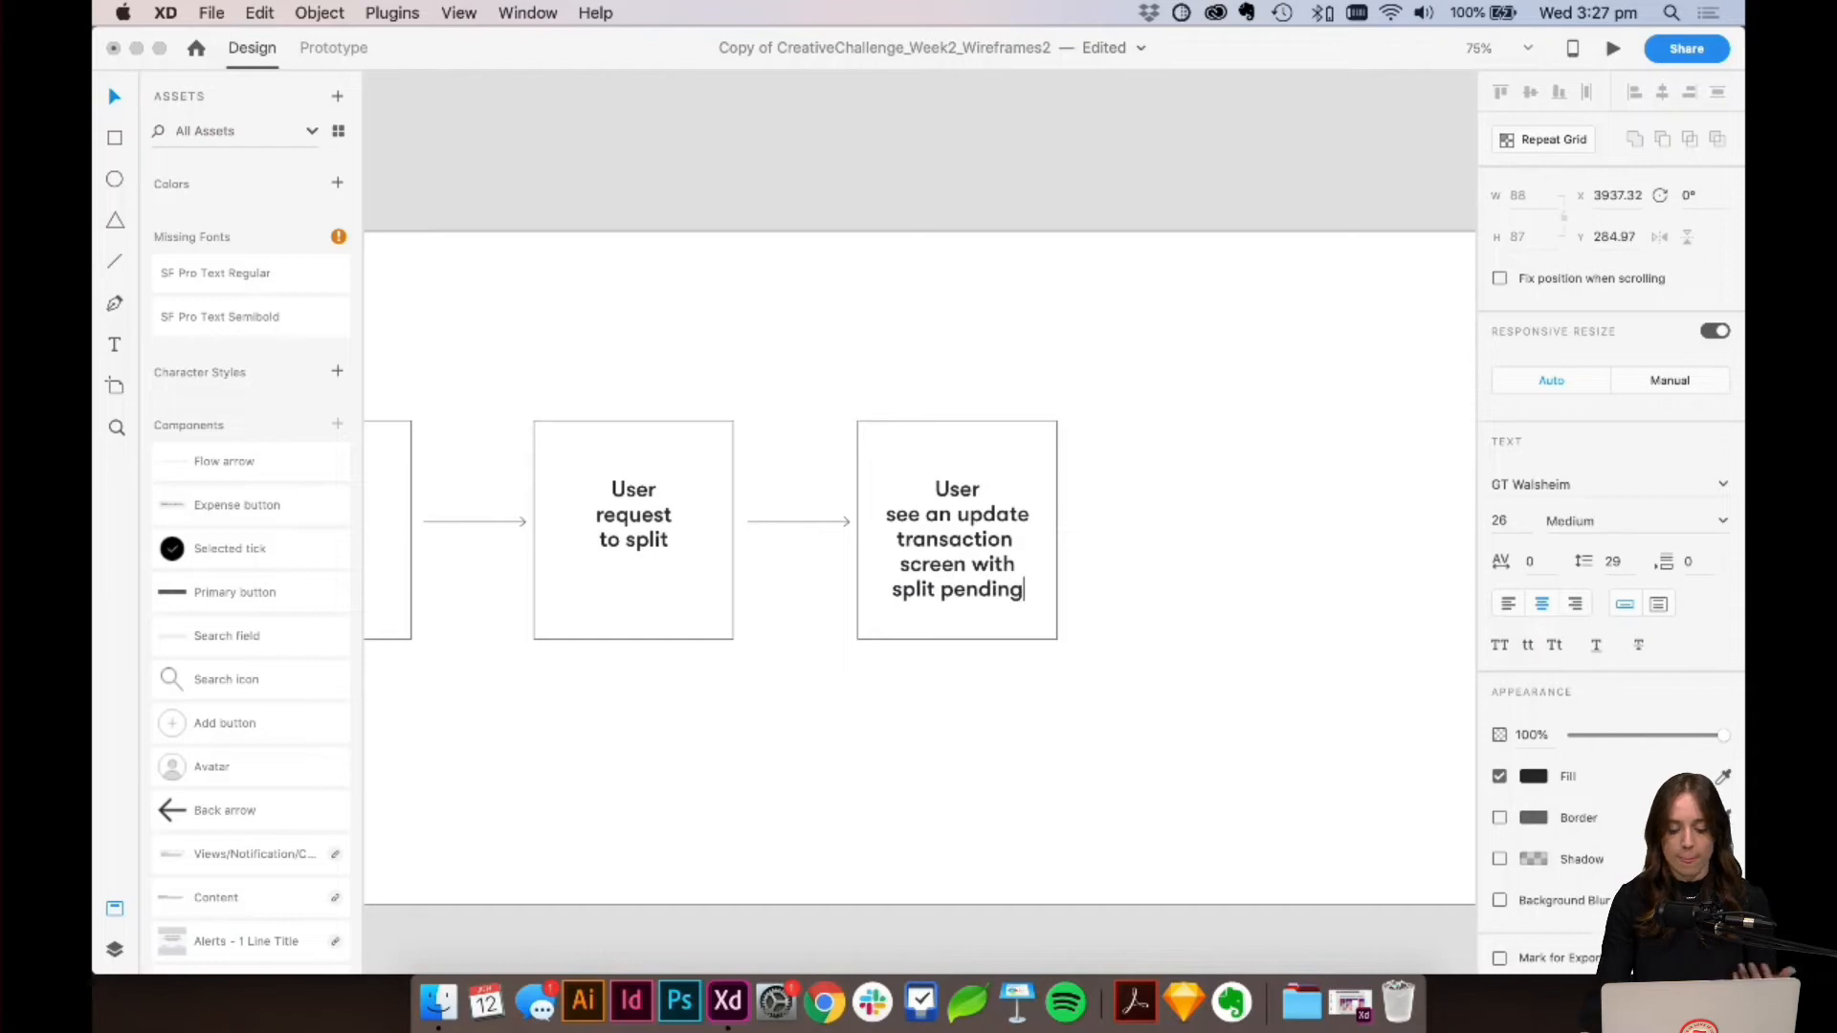
key("Escape")
Step: Review the whole user flow from the first box onward, reading the steps in order
scroll(1232, 421, "left", 3)
scroll(1233, 421, "left", 3)
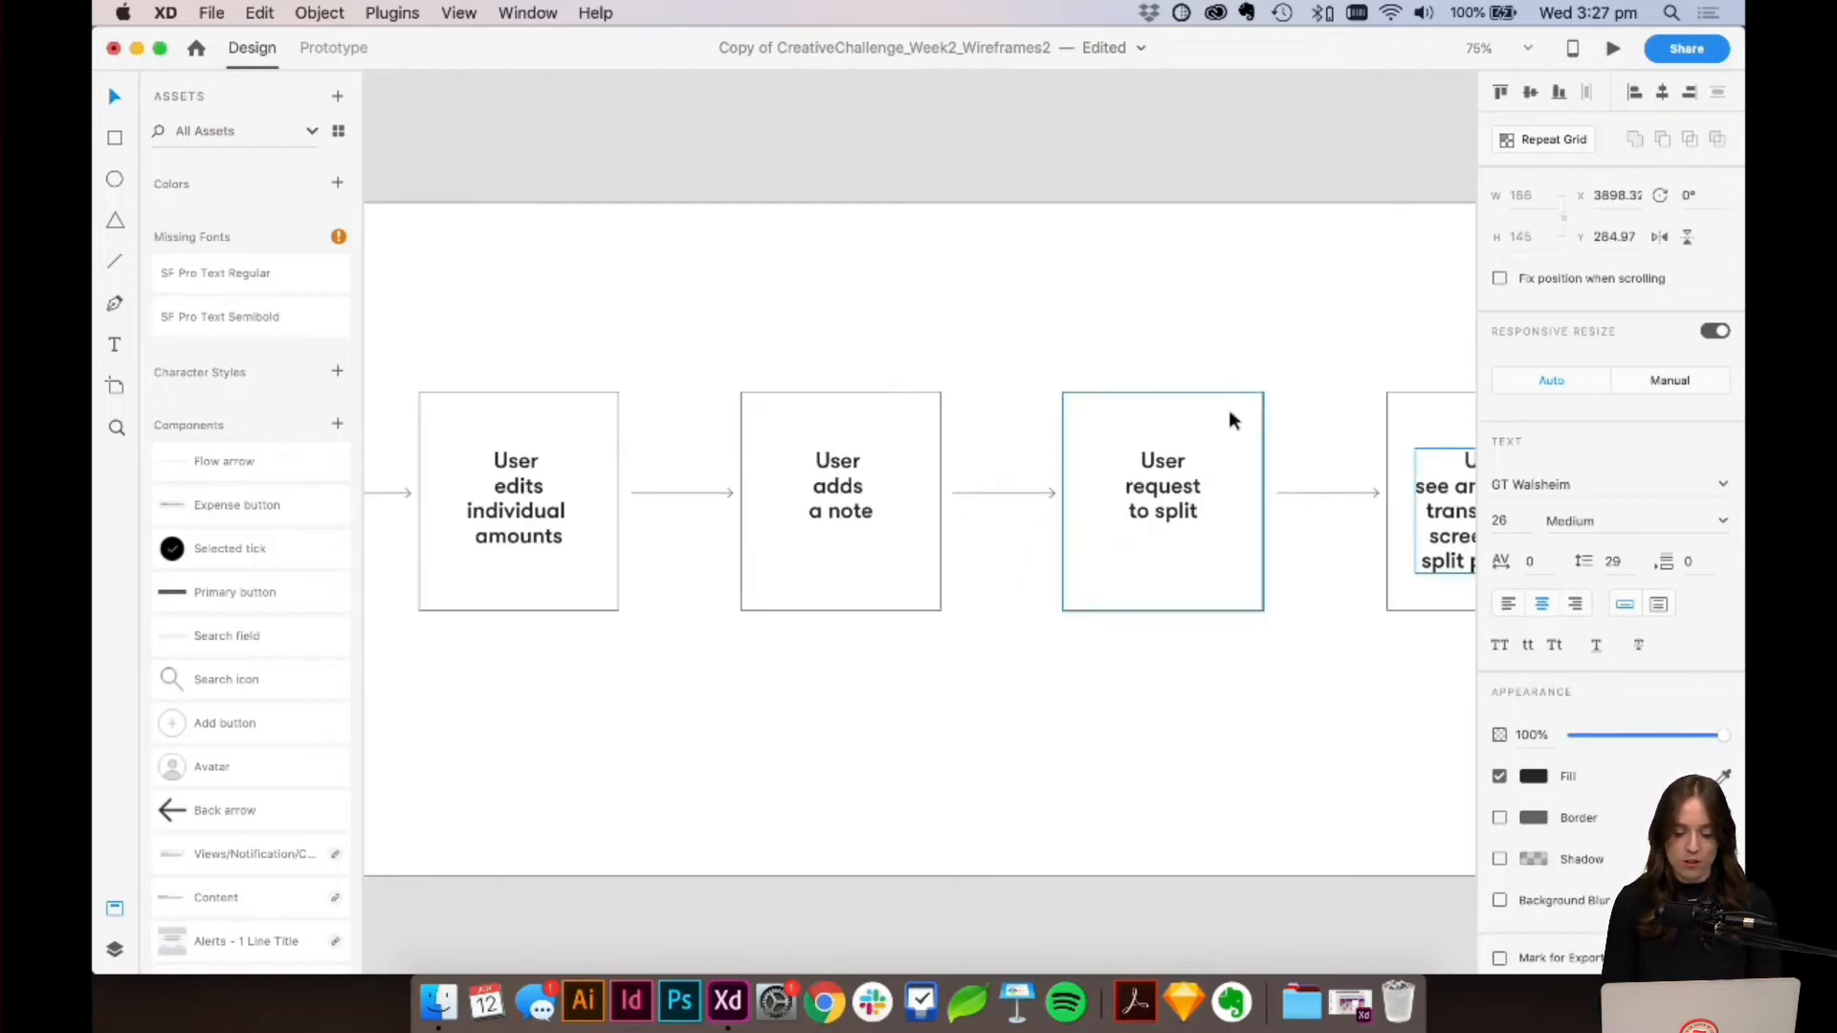
scroll(1167, 478, "down", 3)
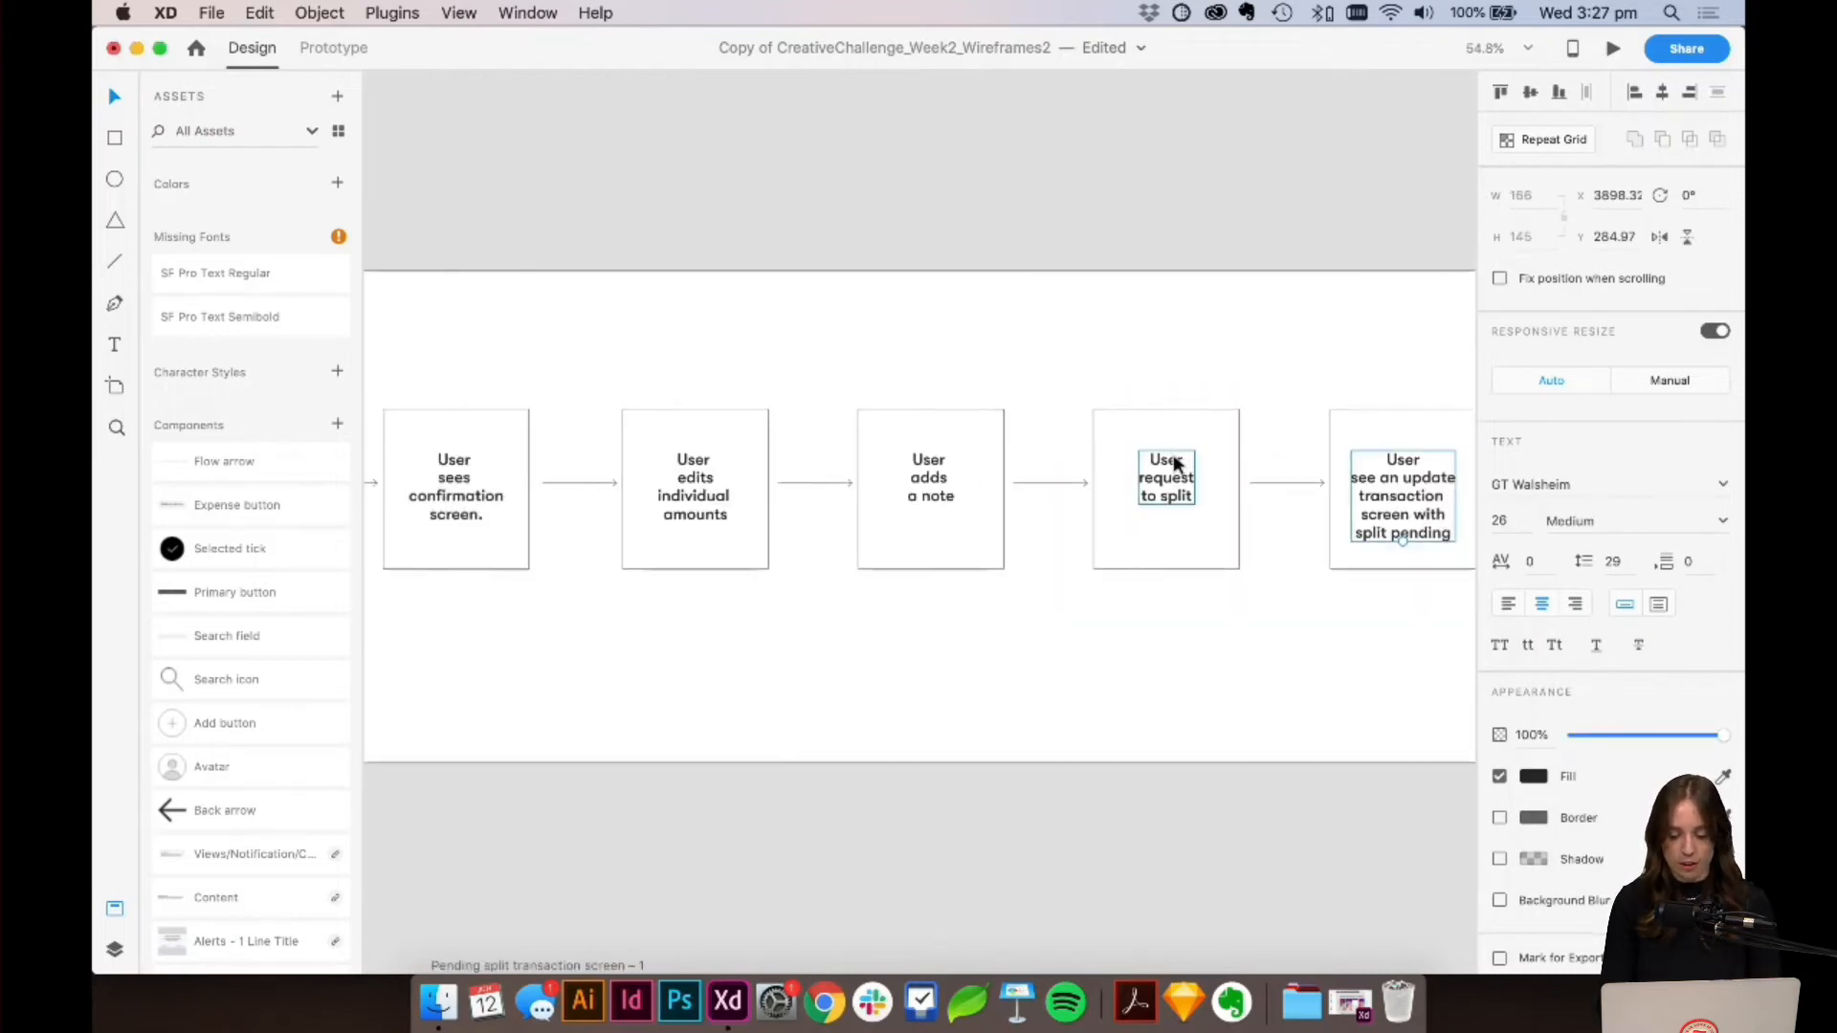
scroll(1175, 464, "left", 8)
scroll(1174, 464, "left", 10)
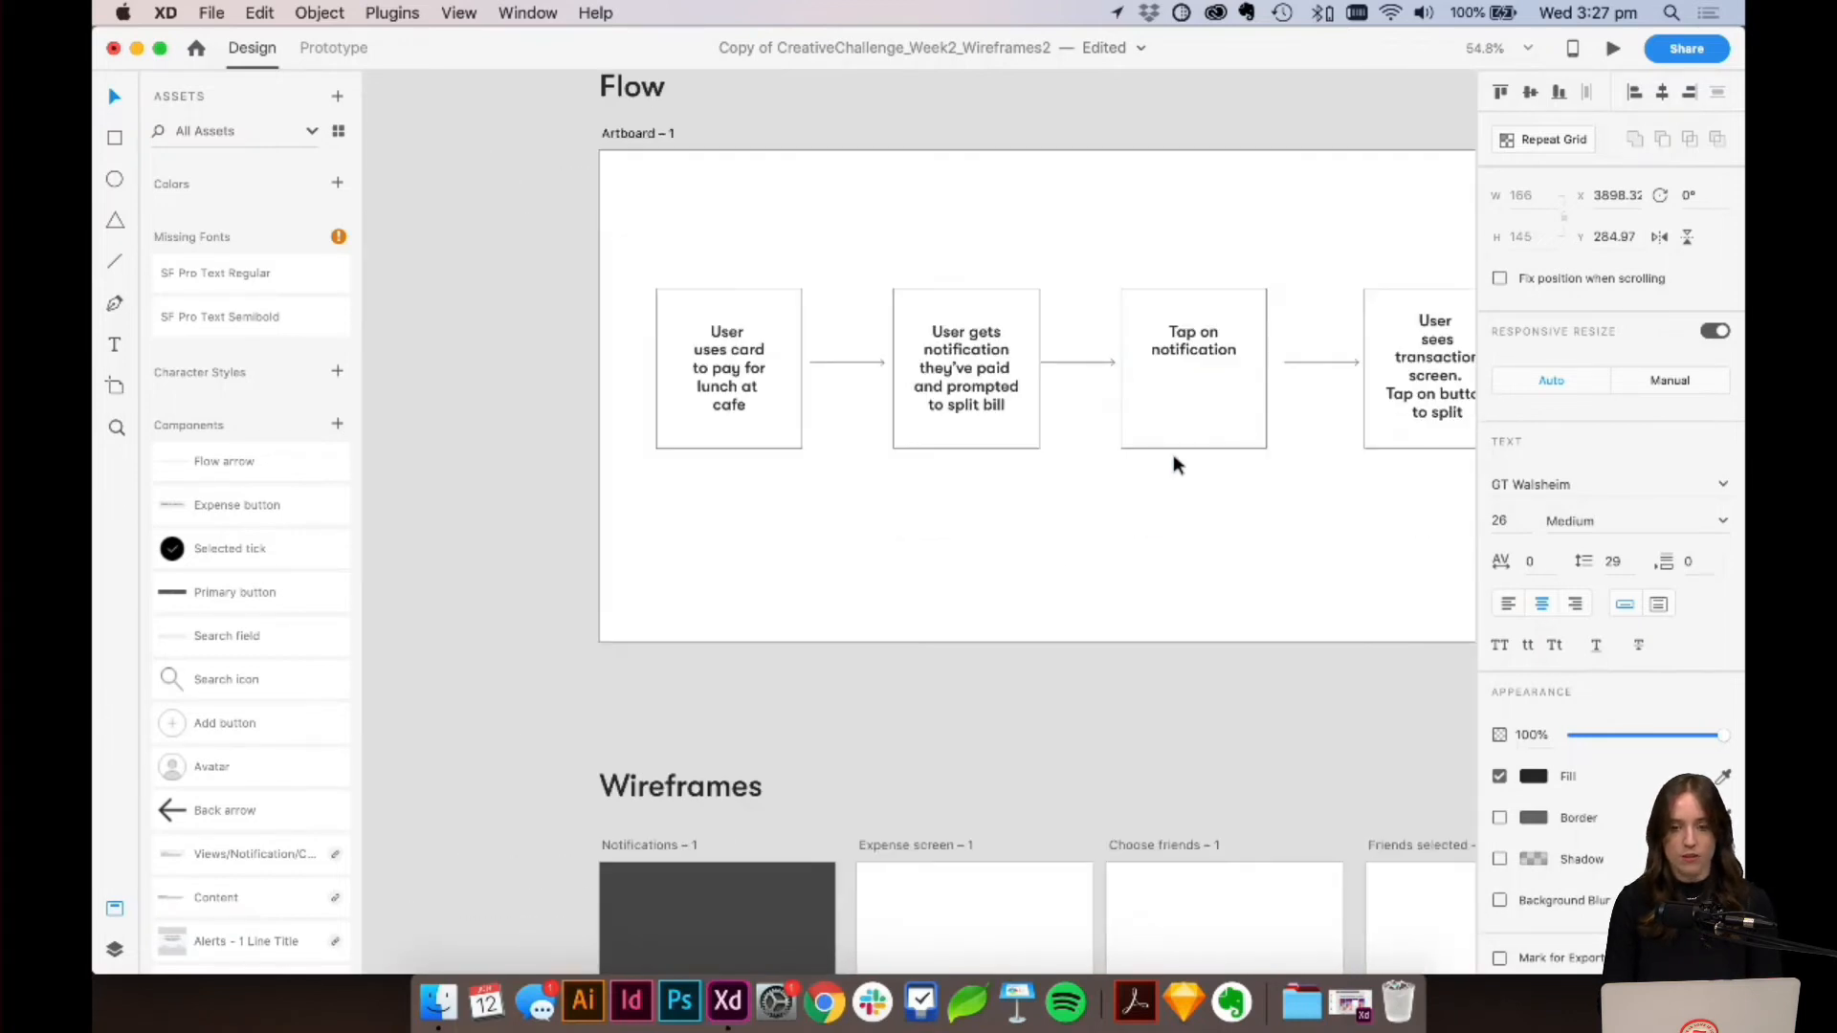
scroll(1175, 462, "right", 1)
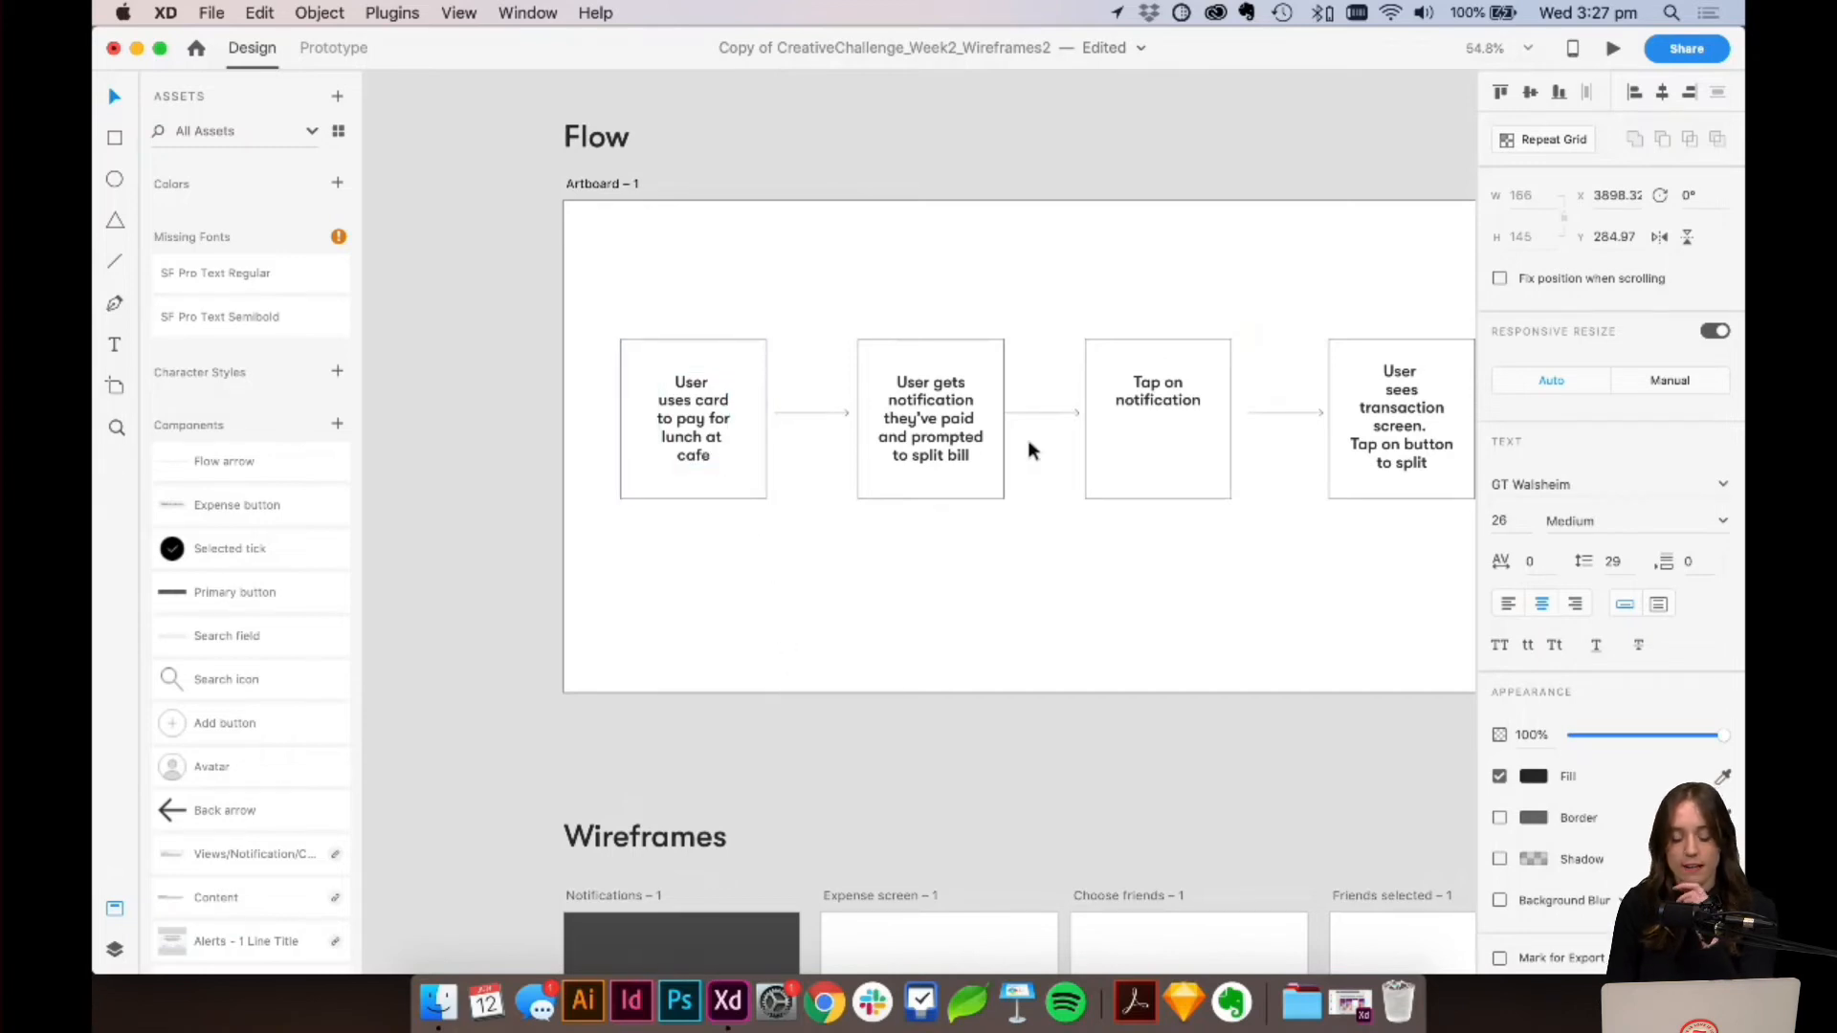
scroll(1028, 446, "right", 2)
scroll(1029, 446, "right", 3)
scroll(1029, 446, "right", 5)
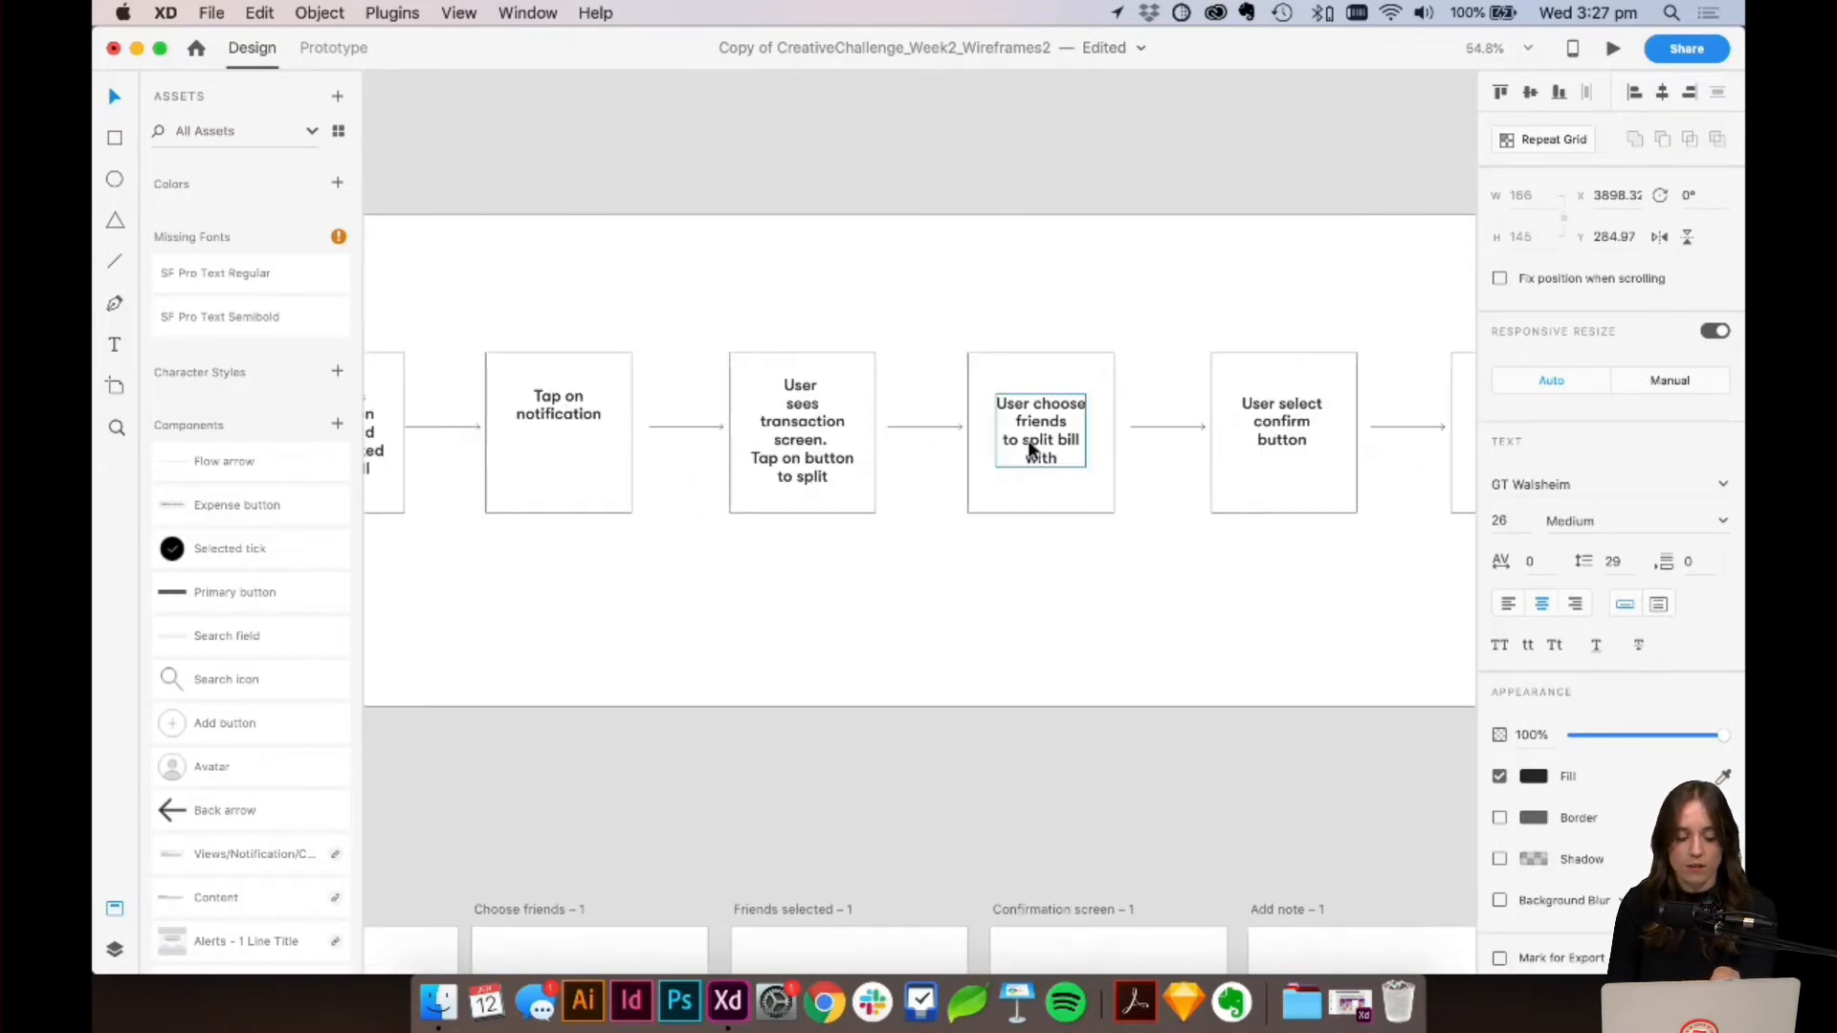
scroll(1029, 445, "right", 3)
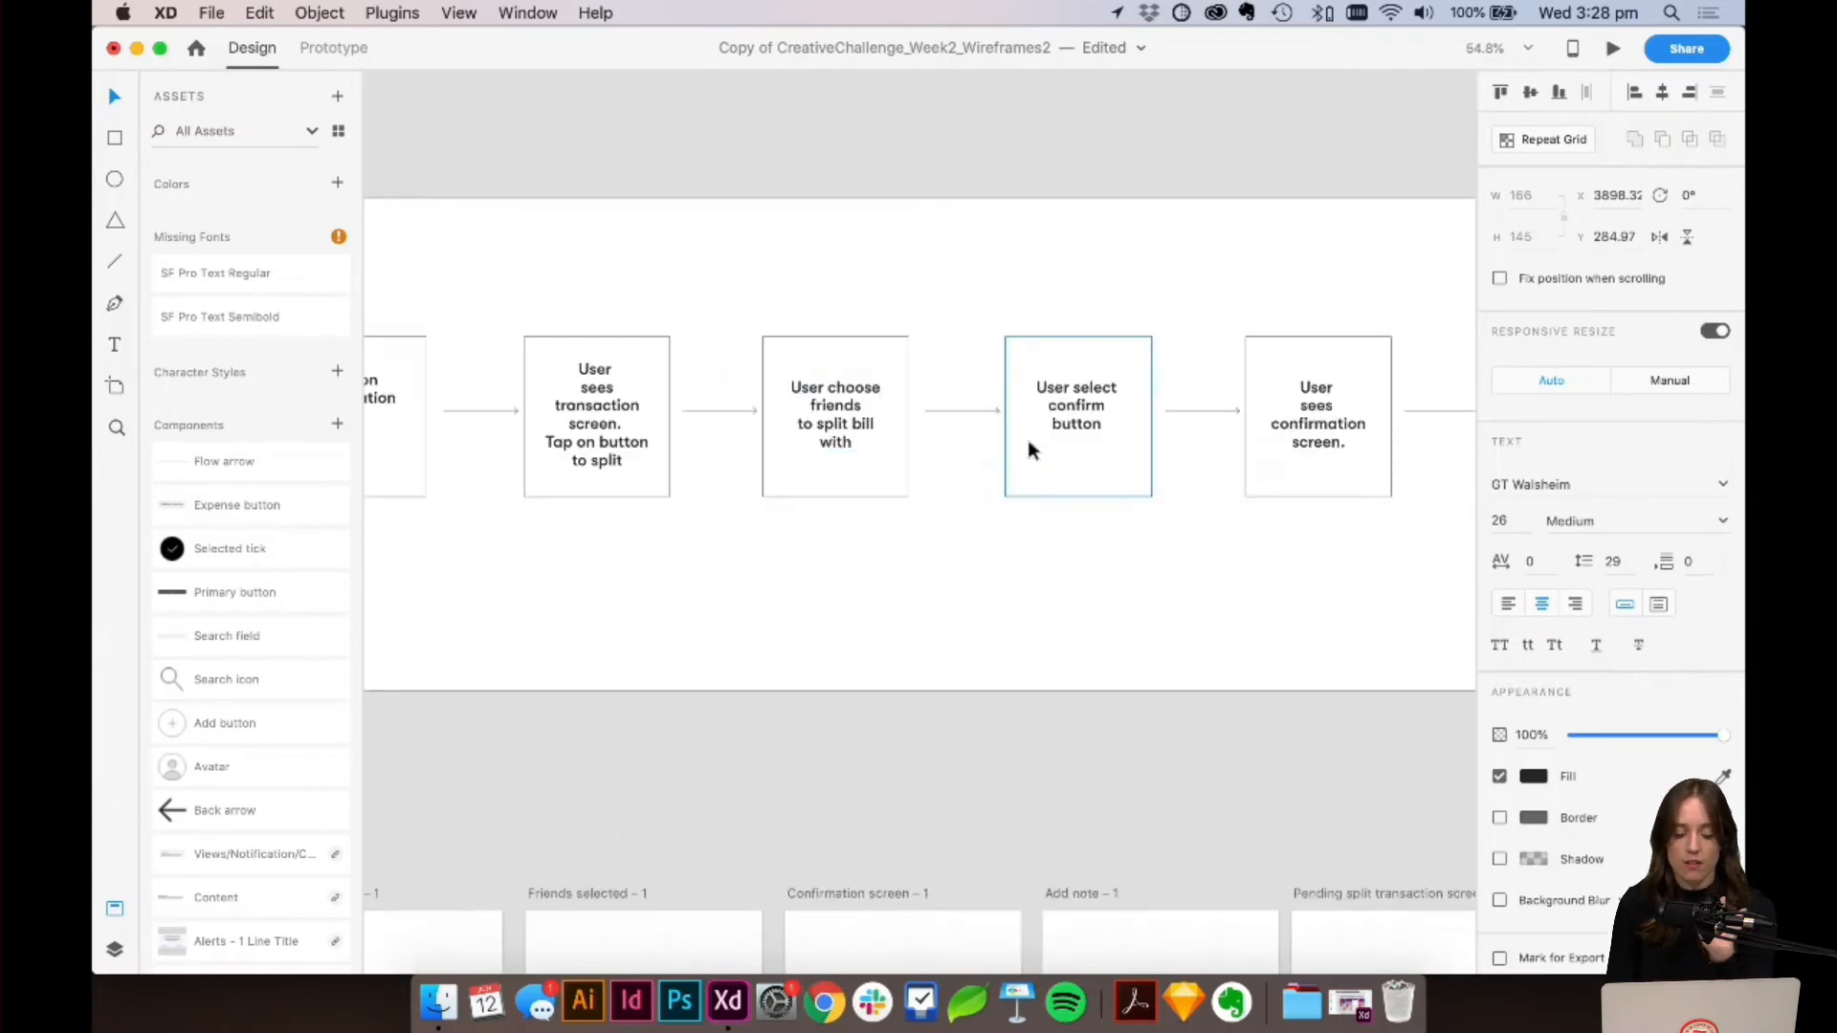
scroll(1029, 450, "right", 2)
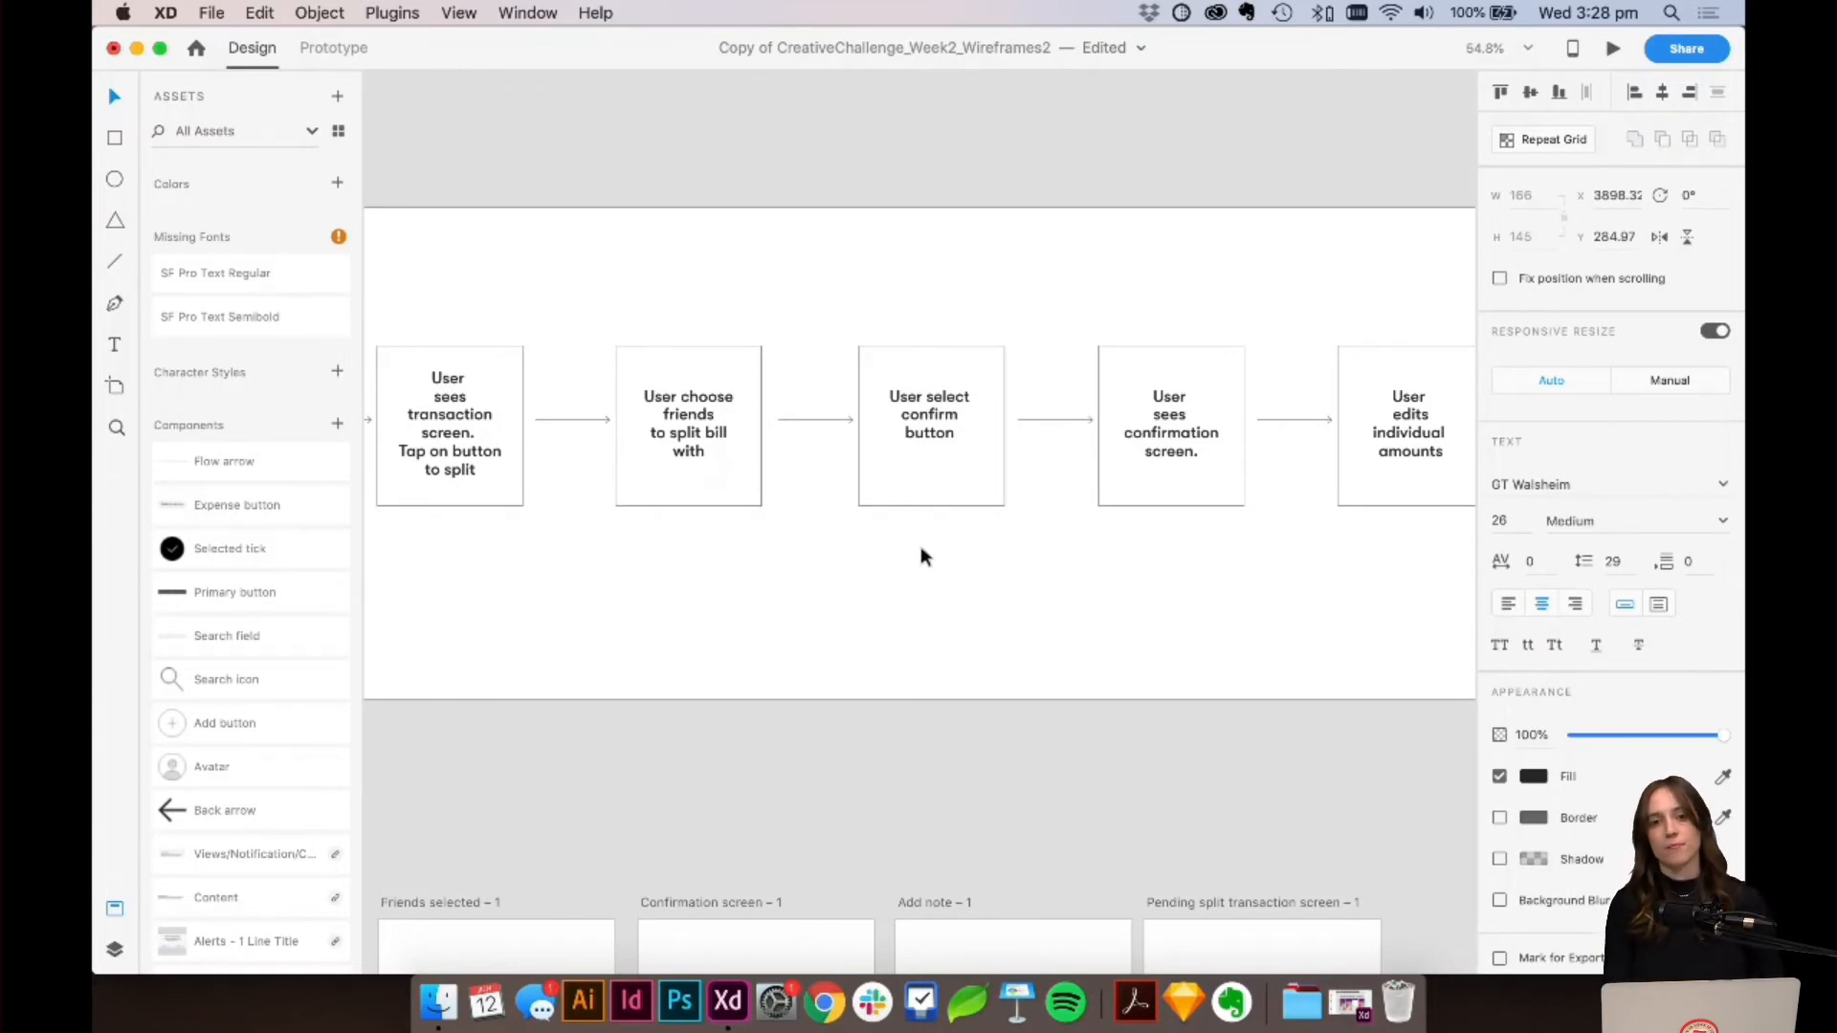
Step: Examine the Wireframes section below the flow, focusing on the Notifications, Expense screen and Choose friends artboards
scroll(922, 553, "down", 2)
scroll(921, 553, "left", 1)
scroll(921, 555, "down", 5)
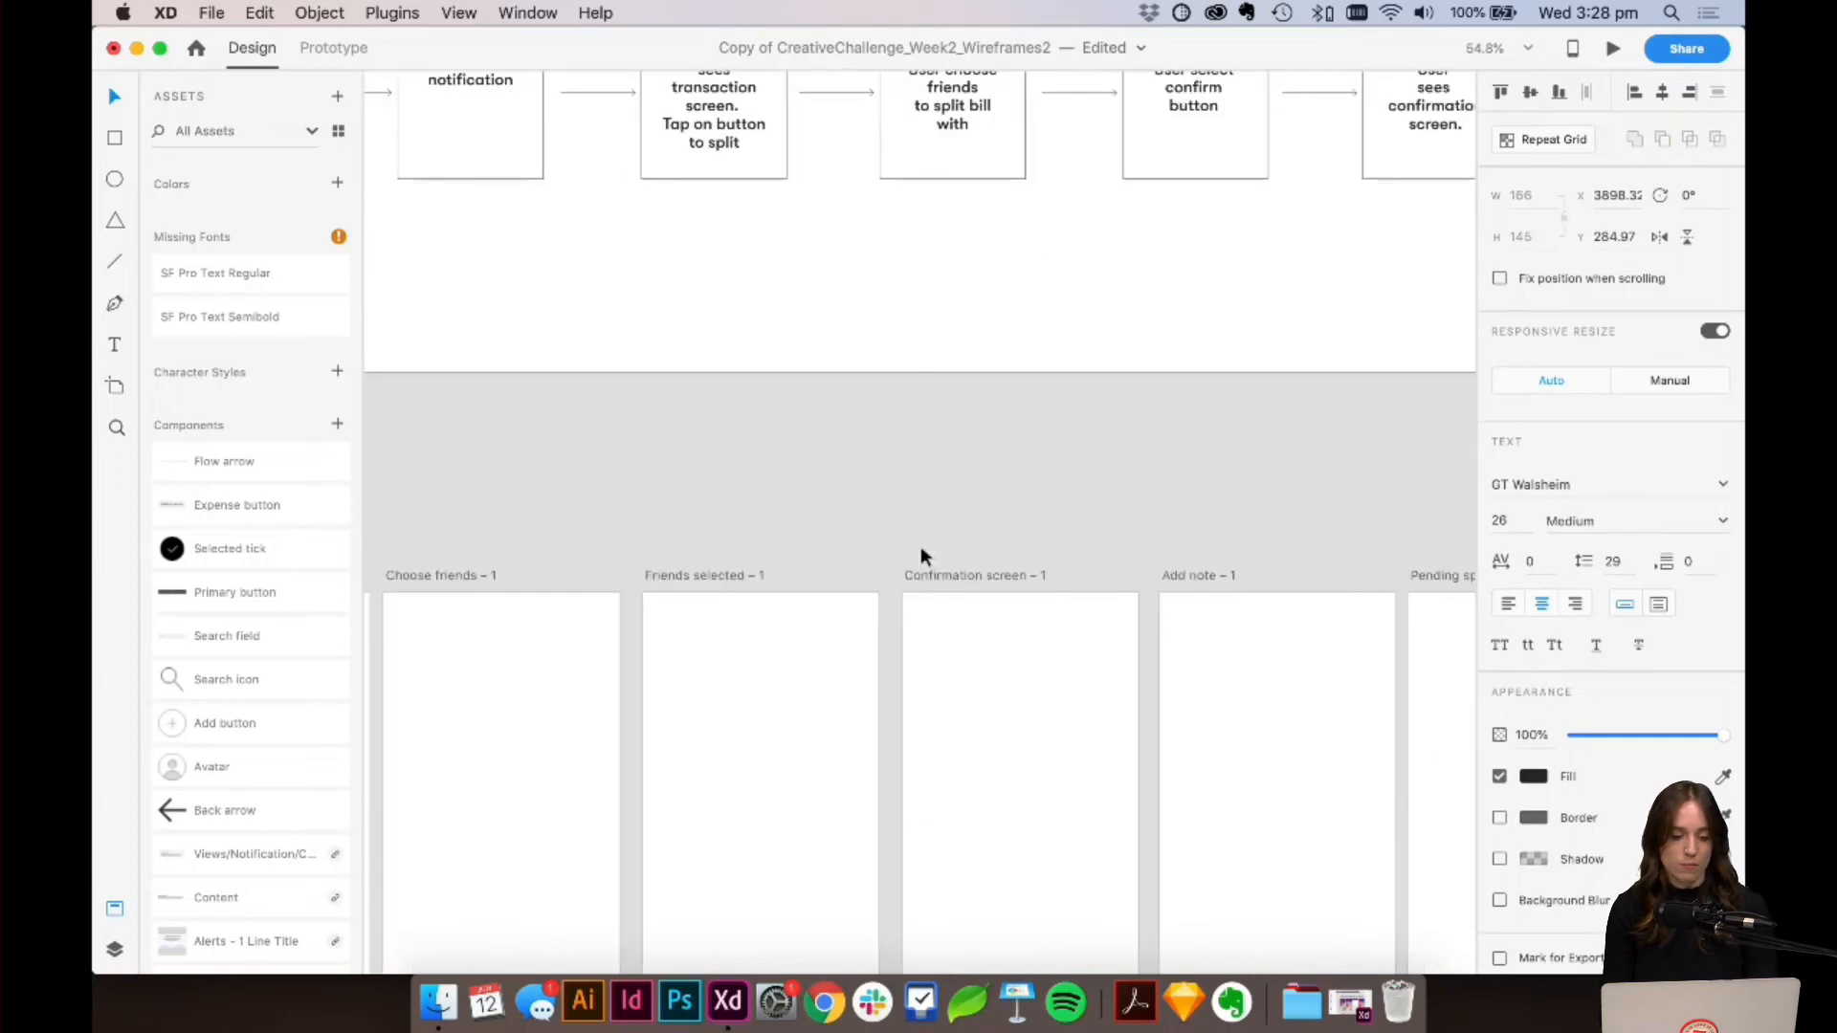
scroll(922, 555, "down", 5)
scroll(922, 555, "left", 8)
scroll(920, 555, "left", 5)
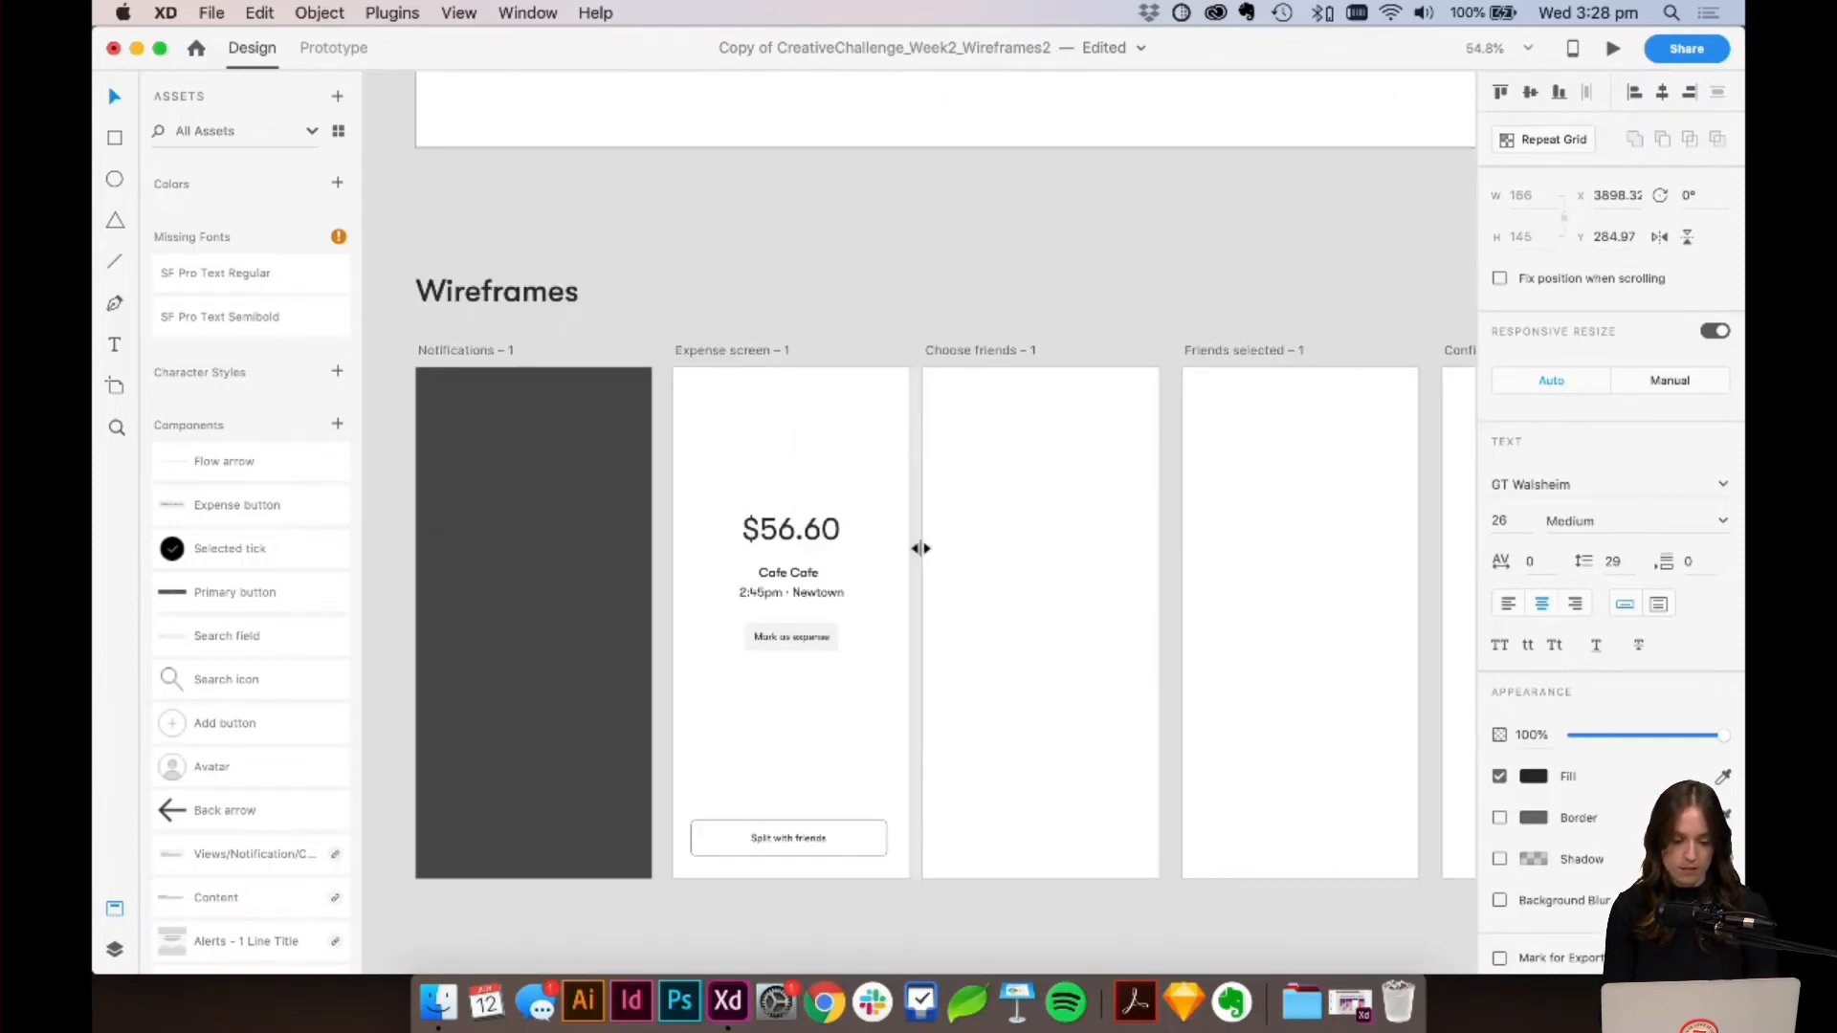
scroll(920, 555, "down", 3)
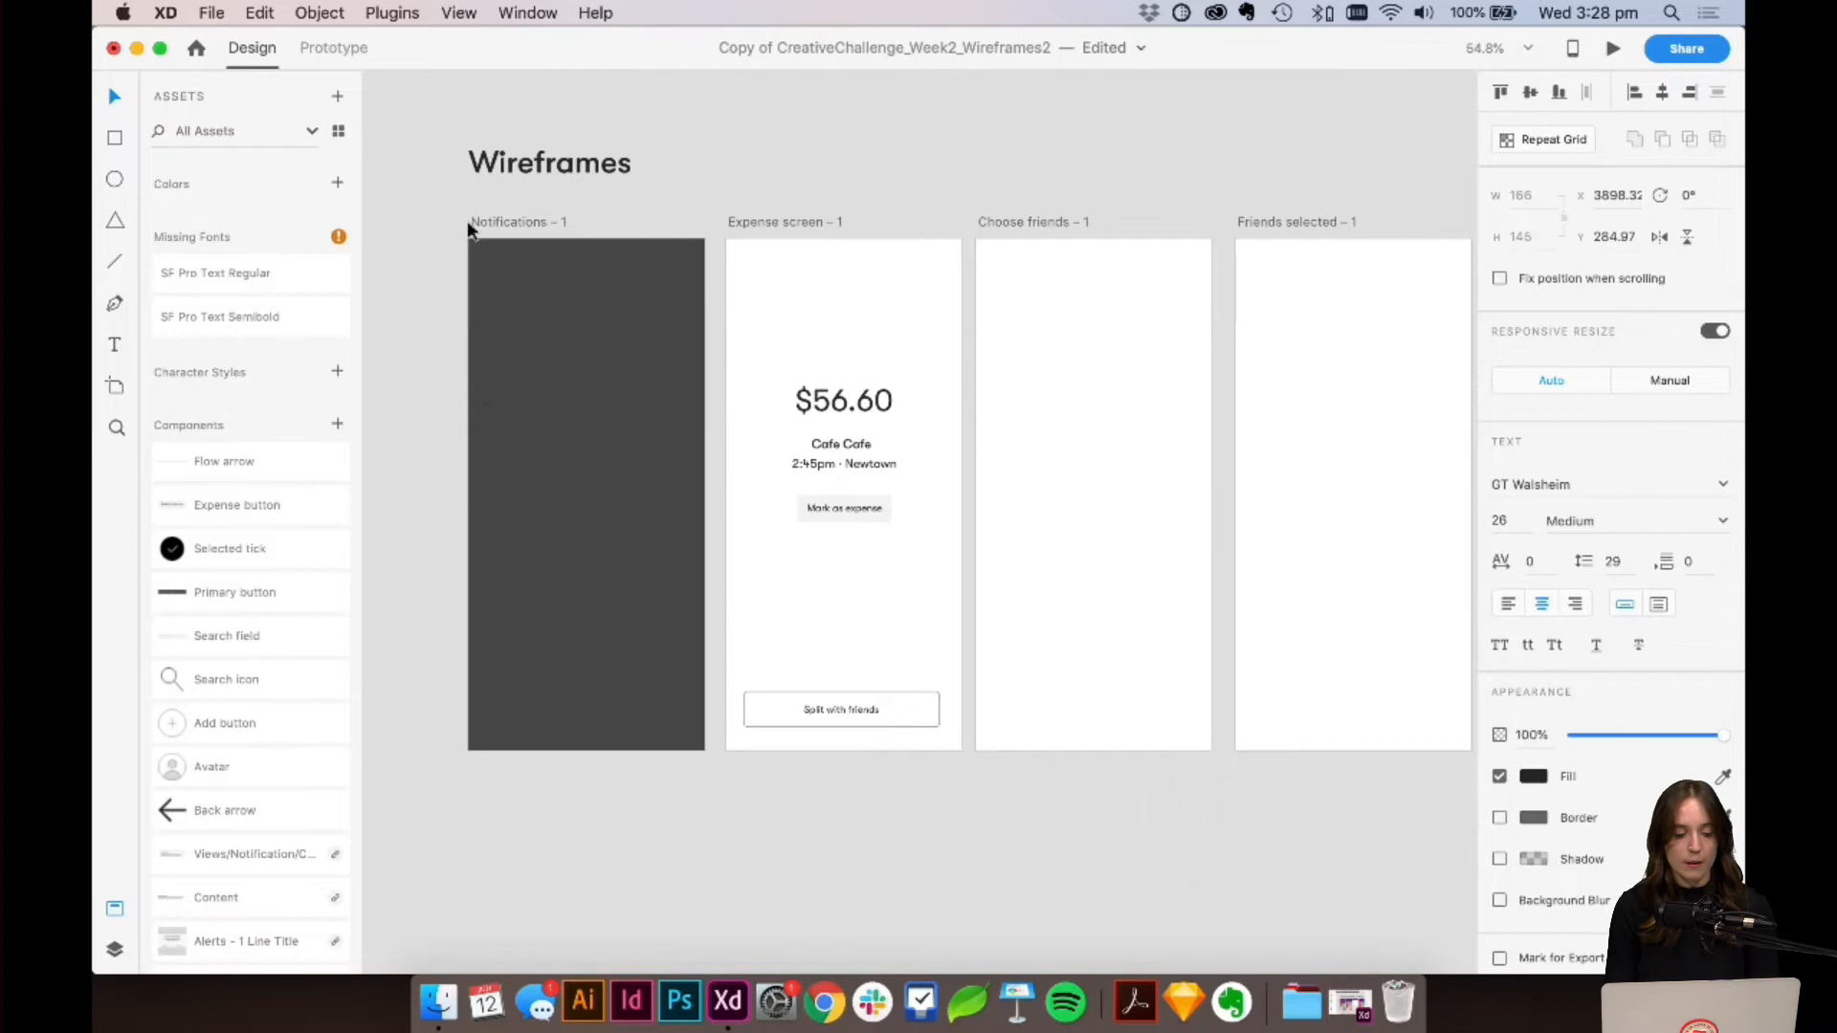
scroll(468, 227, "down", 4)
scroll(468, 227, "left", 3)
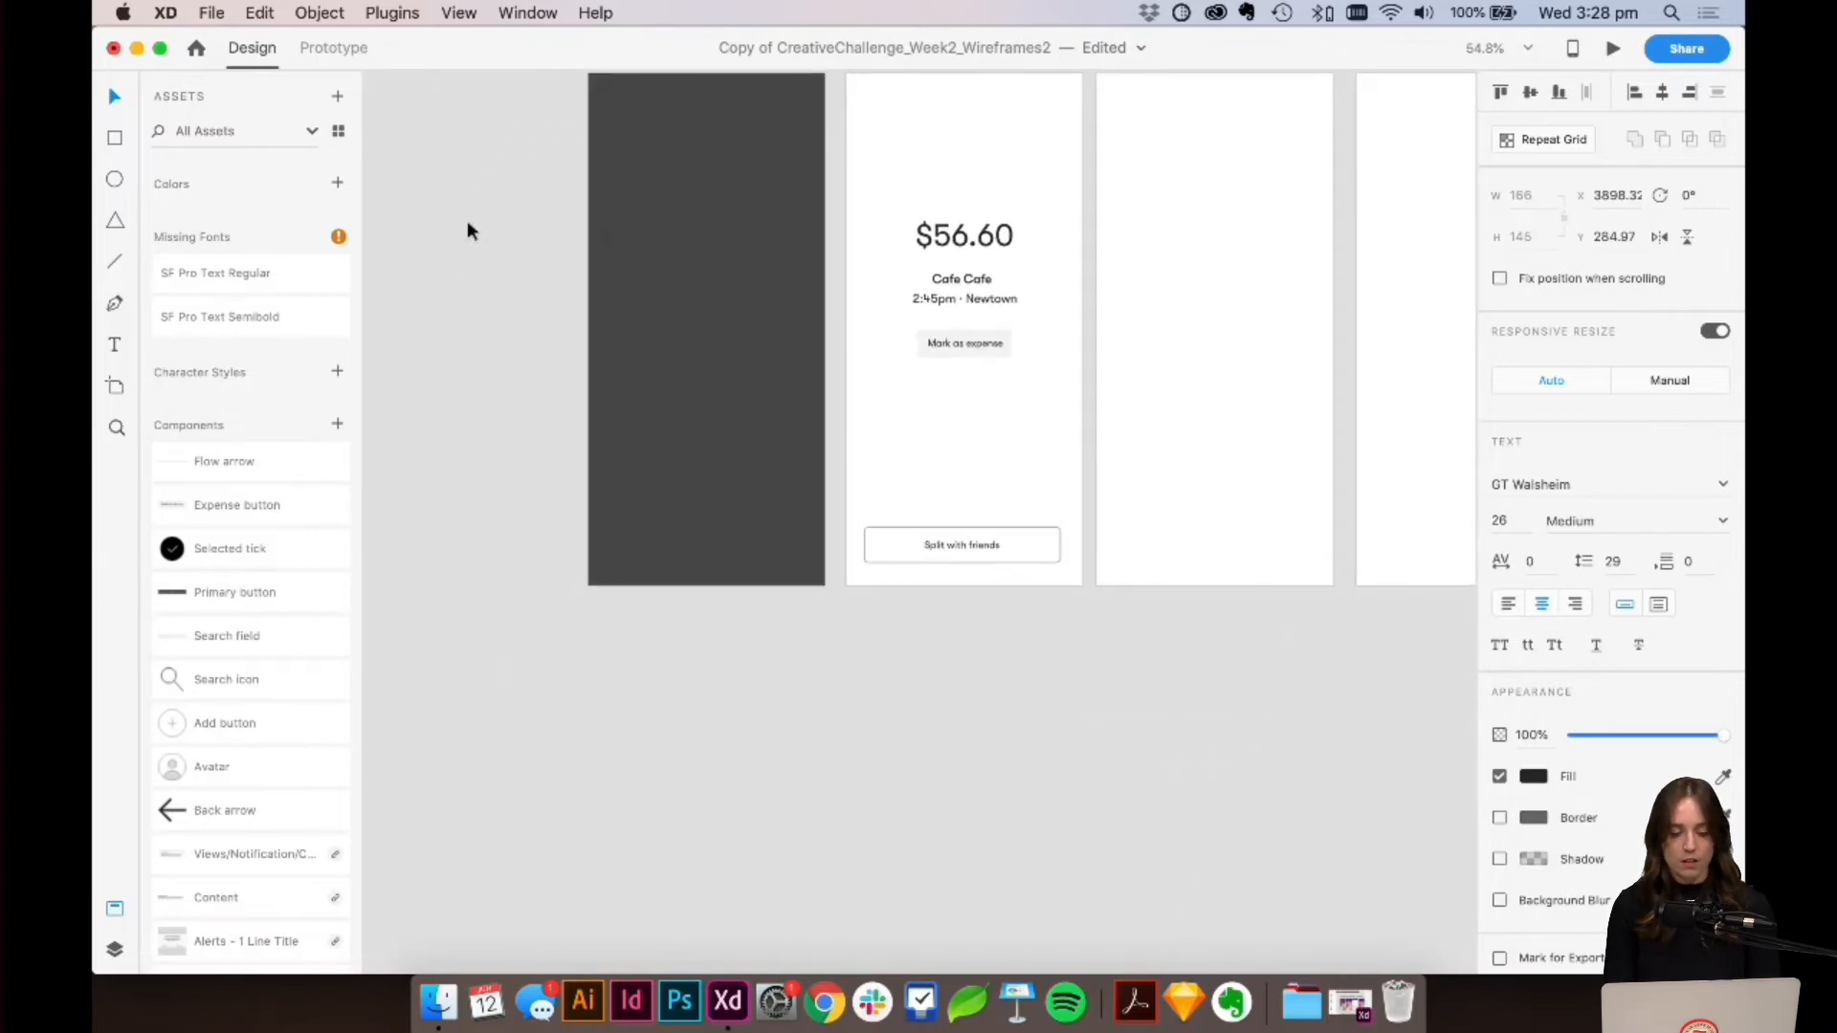
scroll(467, 229, "up", 3)
scroll(467, 229, "right", 2)
scroll(467, 230, "up", 1)
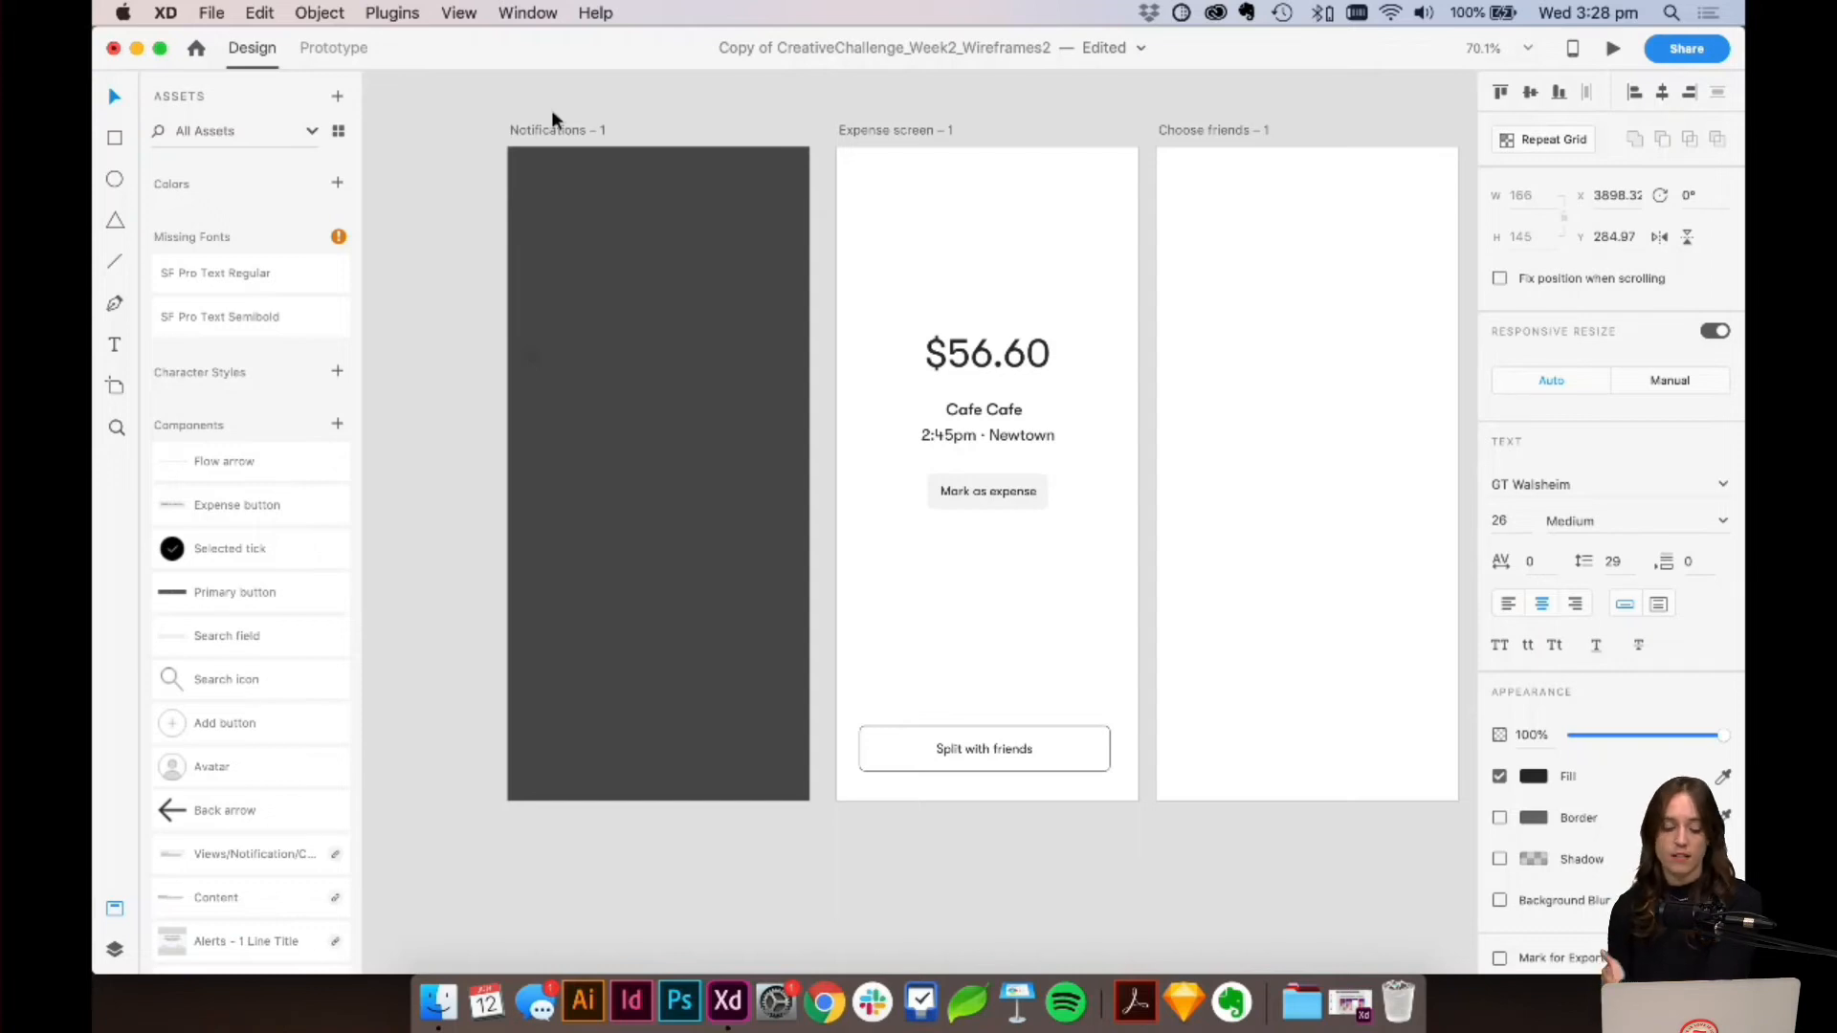
left_click(486, 125)
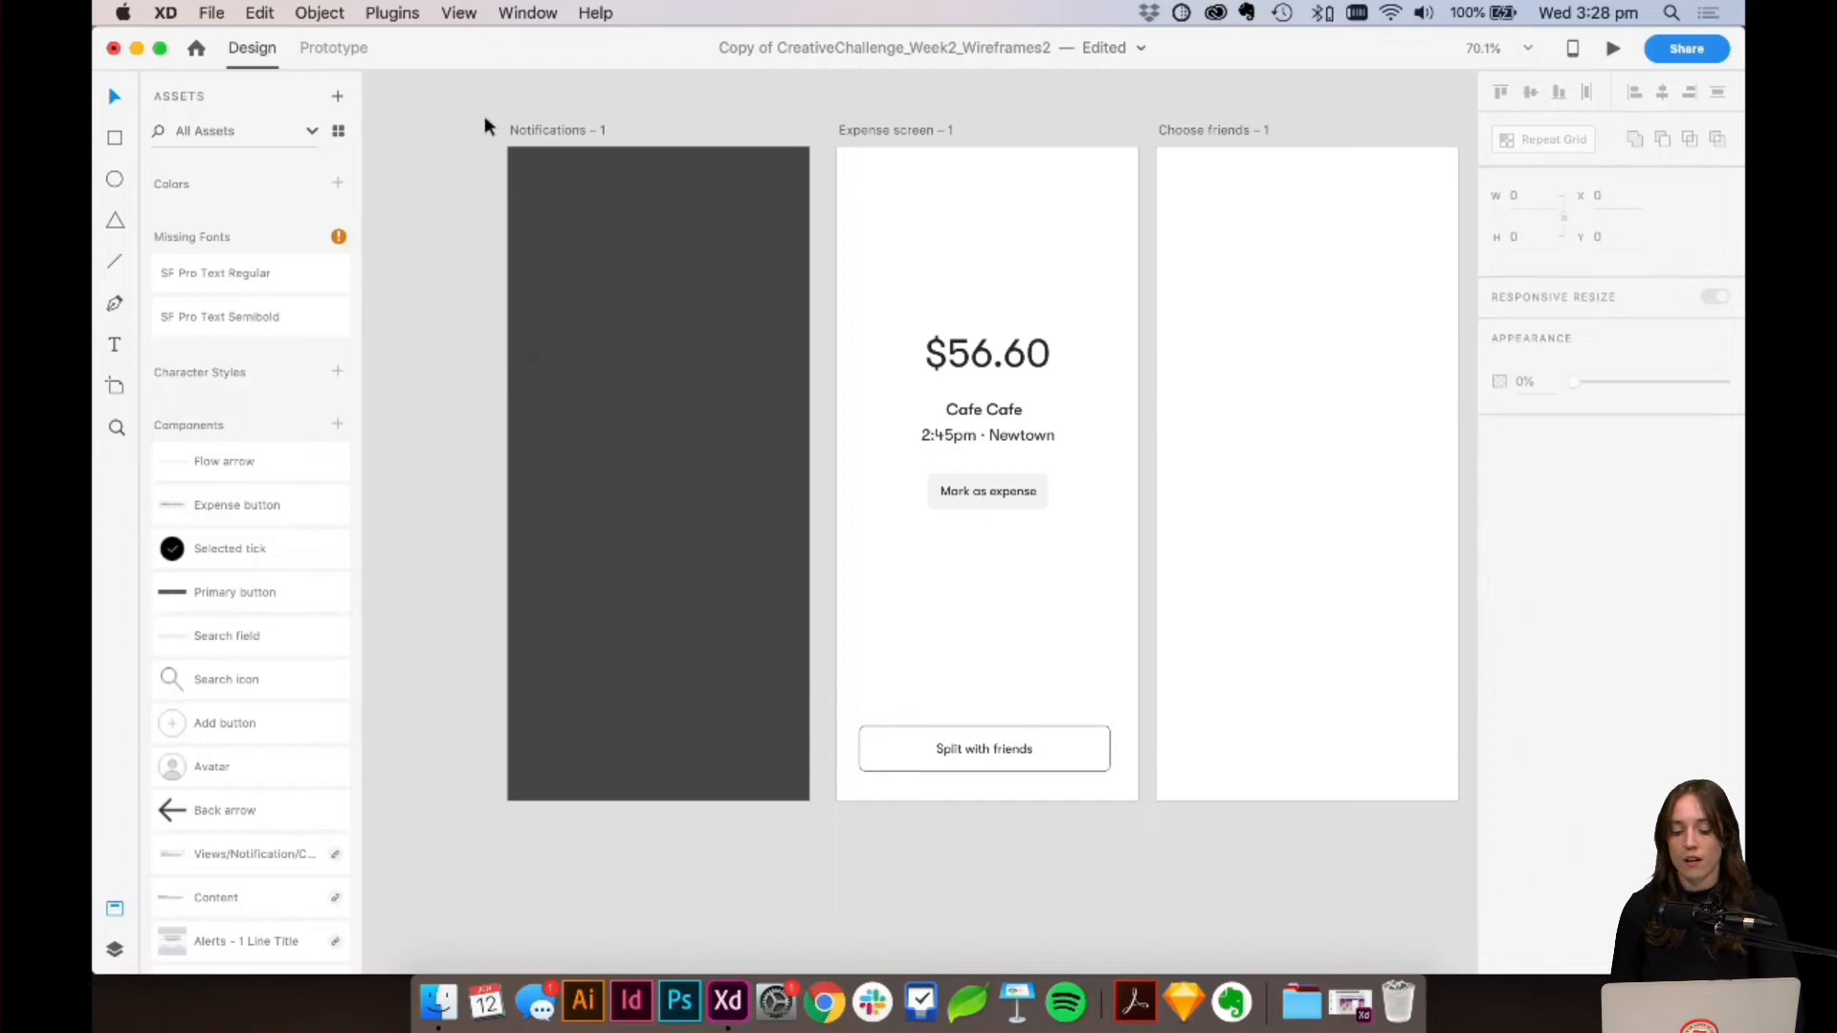
scroll(484, 125, "right", 2)
scroll(484, 125, "up", 1)
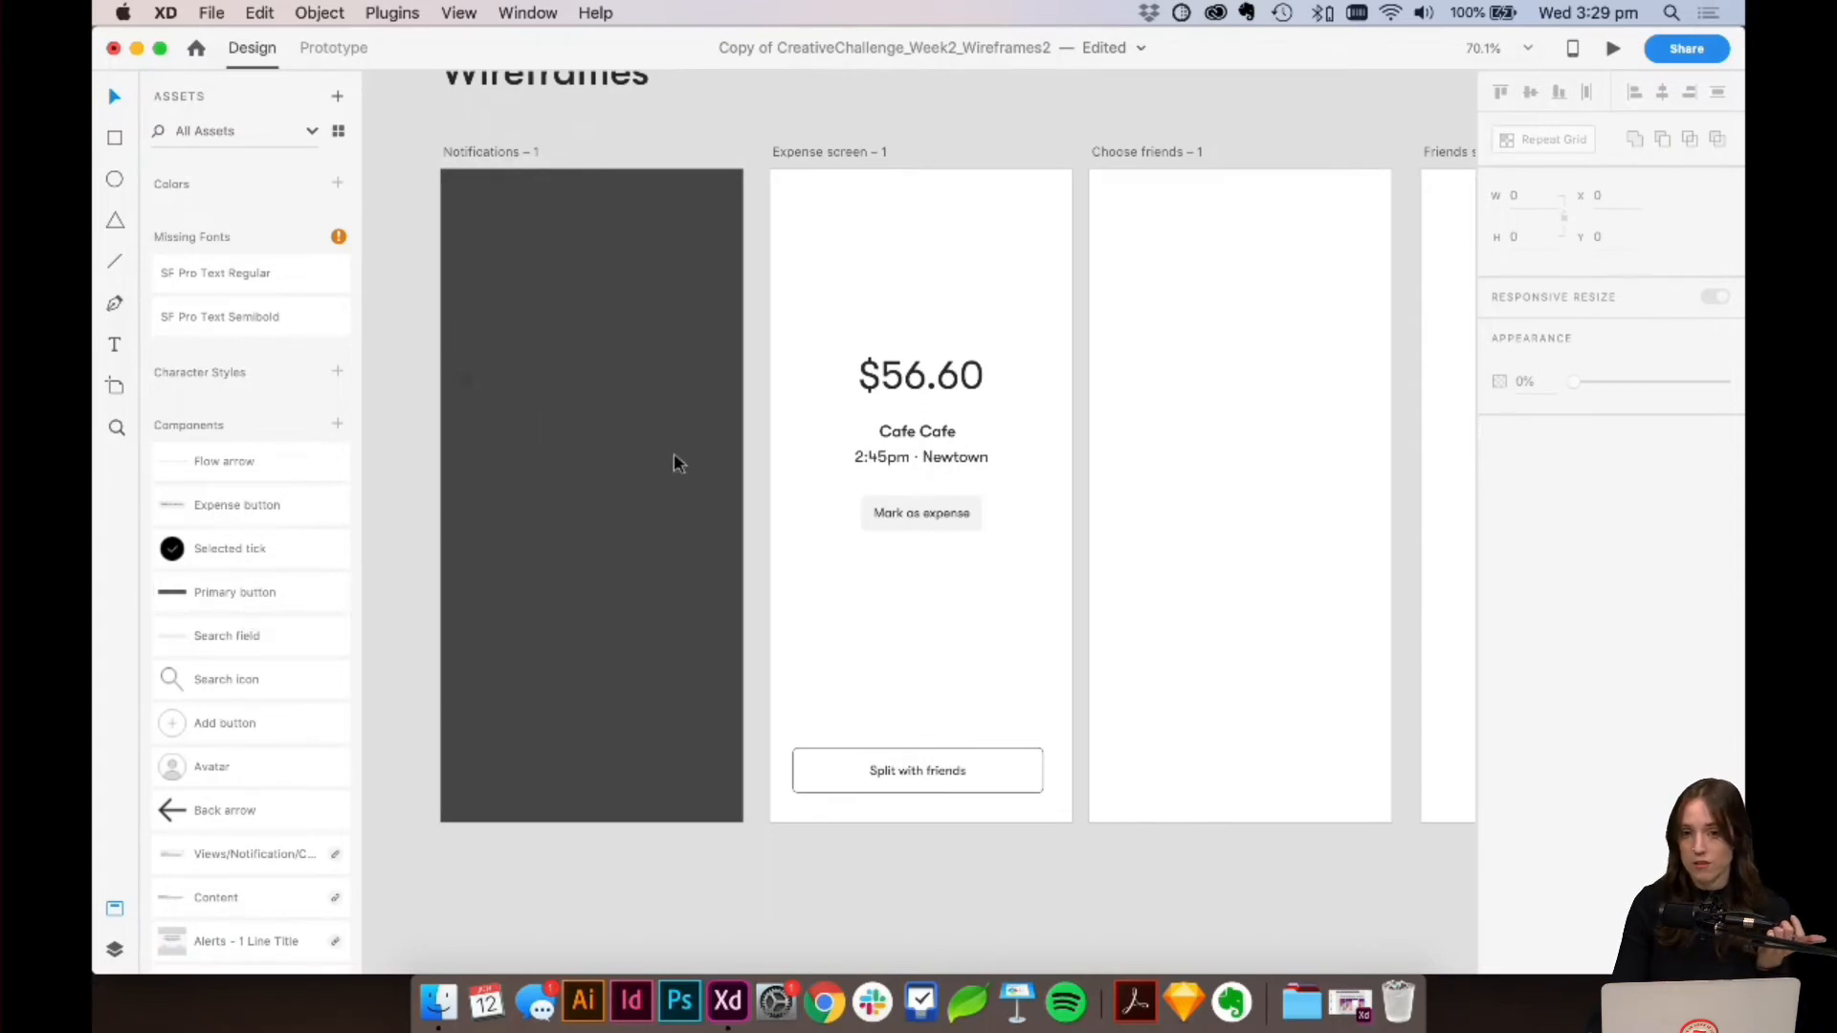
Step: Try to copy the Notification artboard's contents from the iPhone X UI template into the Notifications wireframe
left_click(1349, 1002)
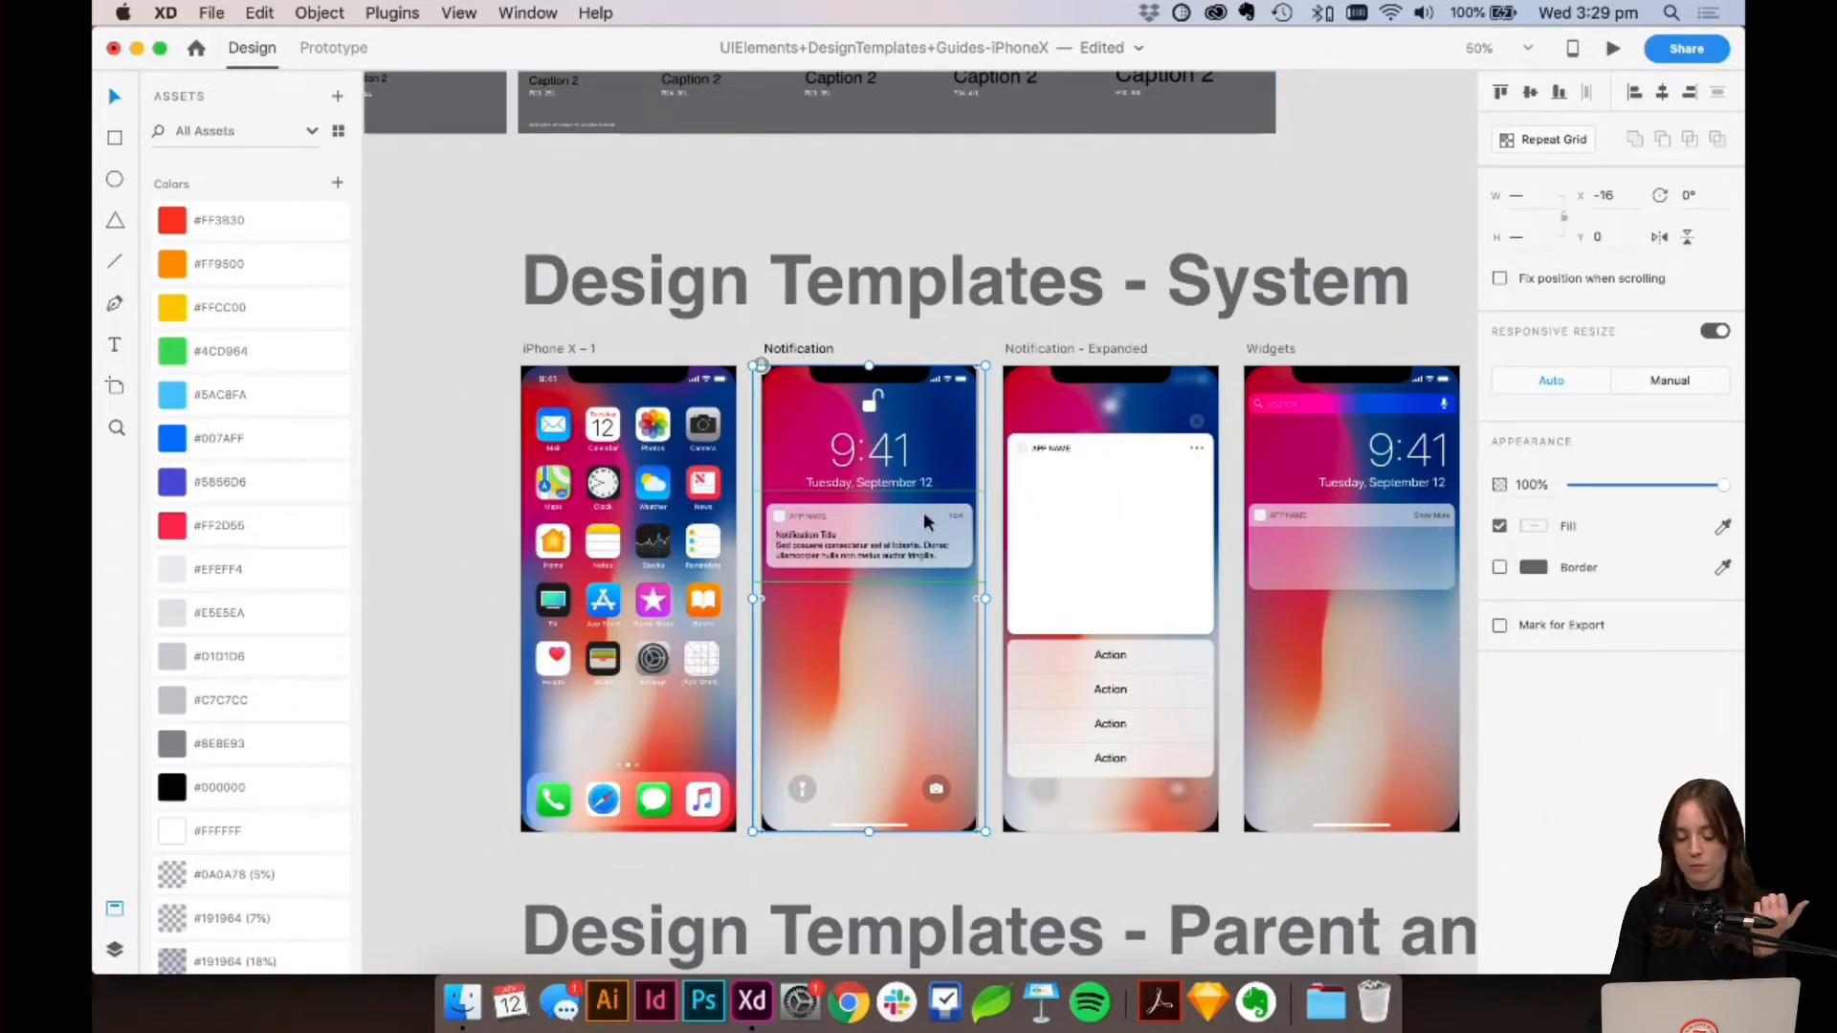
left_click(863, 517)
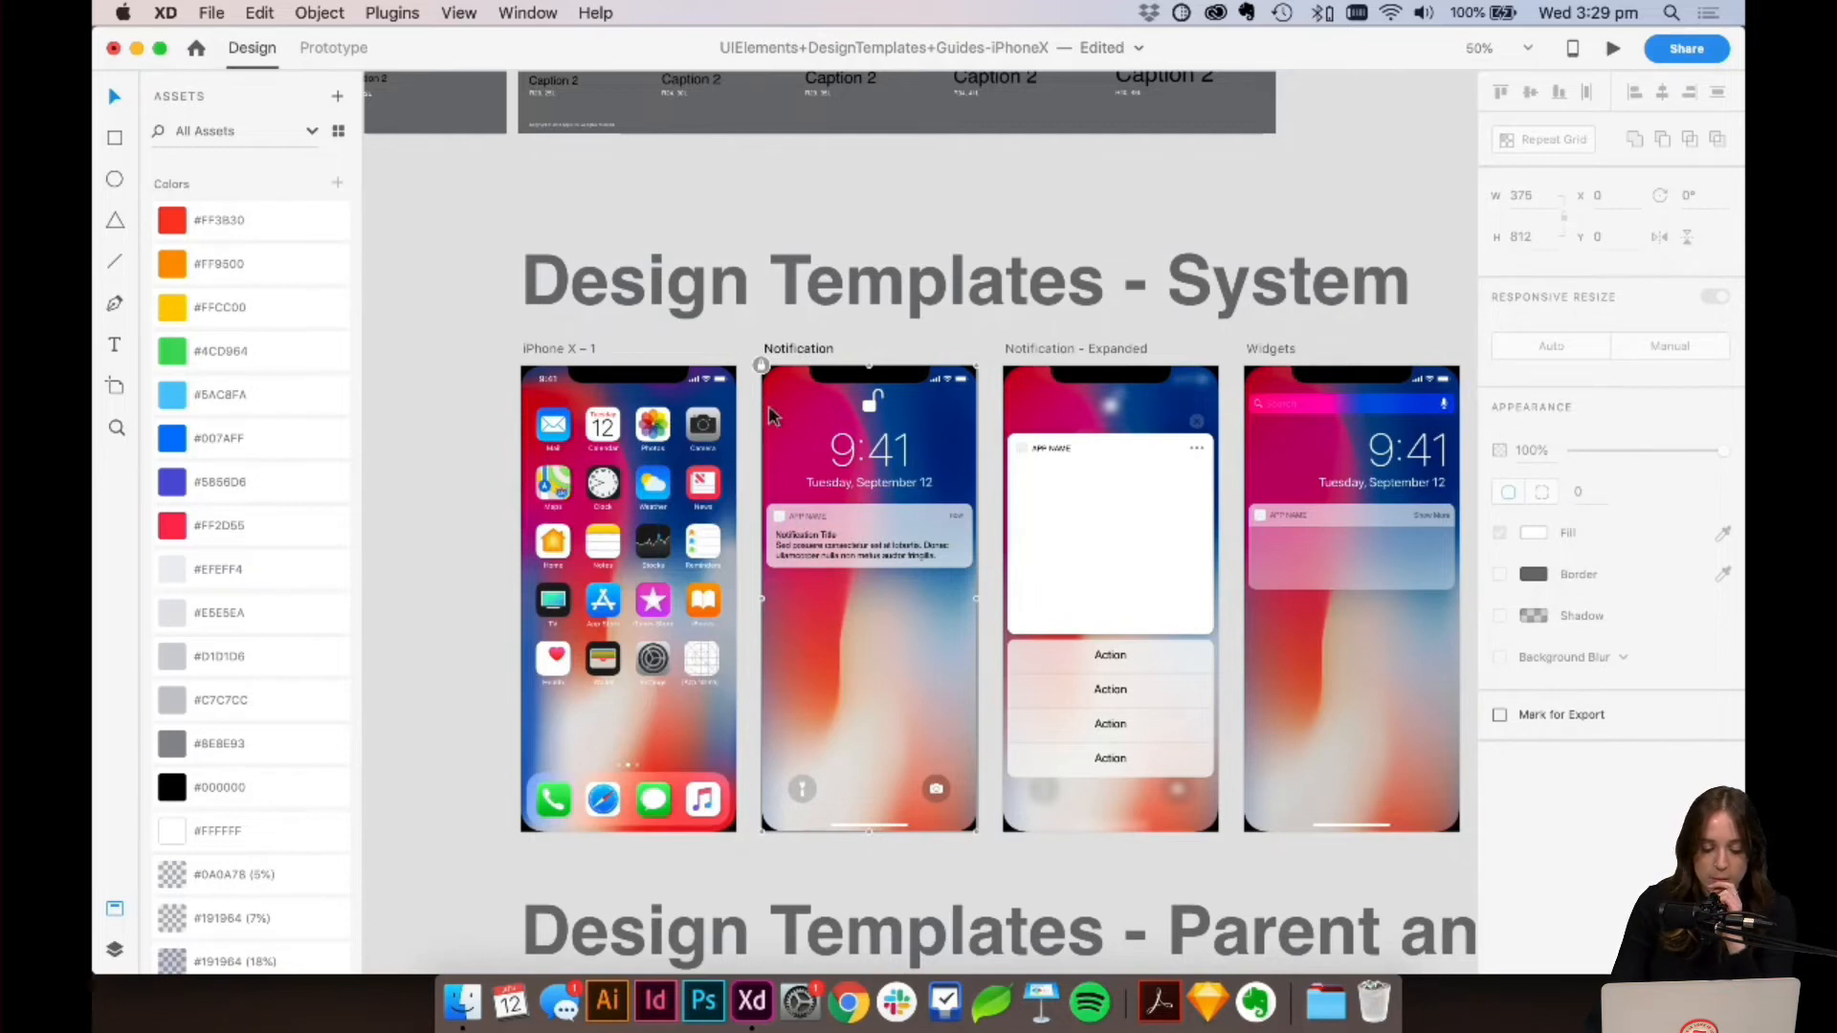
left_click(771, 352)
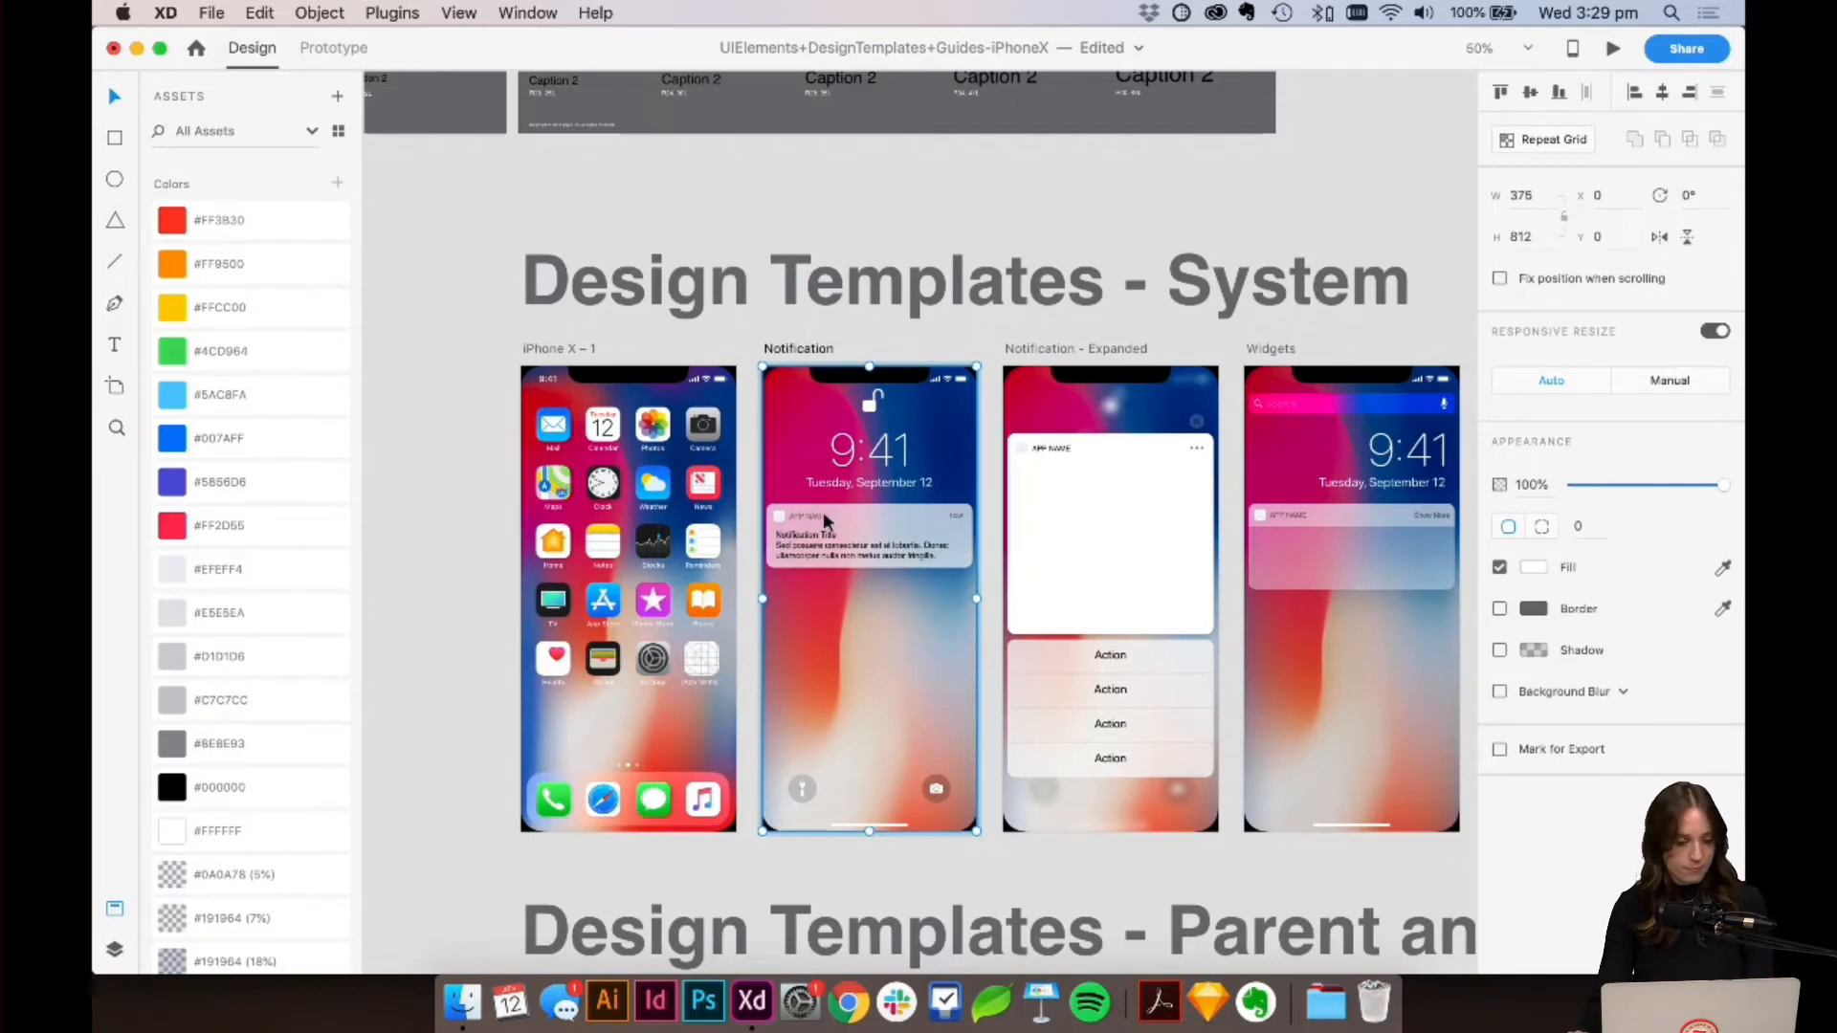
key("super+grave")
scroll(825, 513, "left", 5)
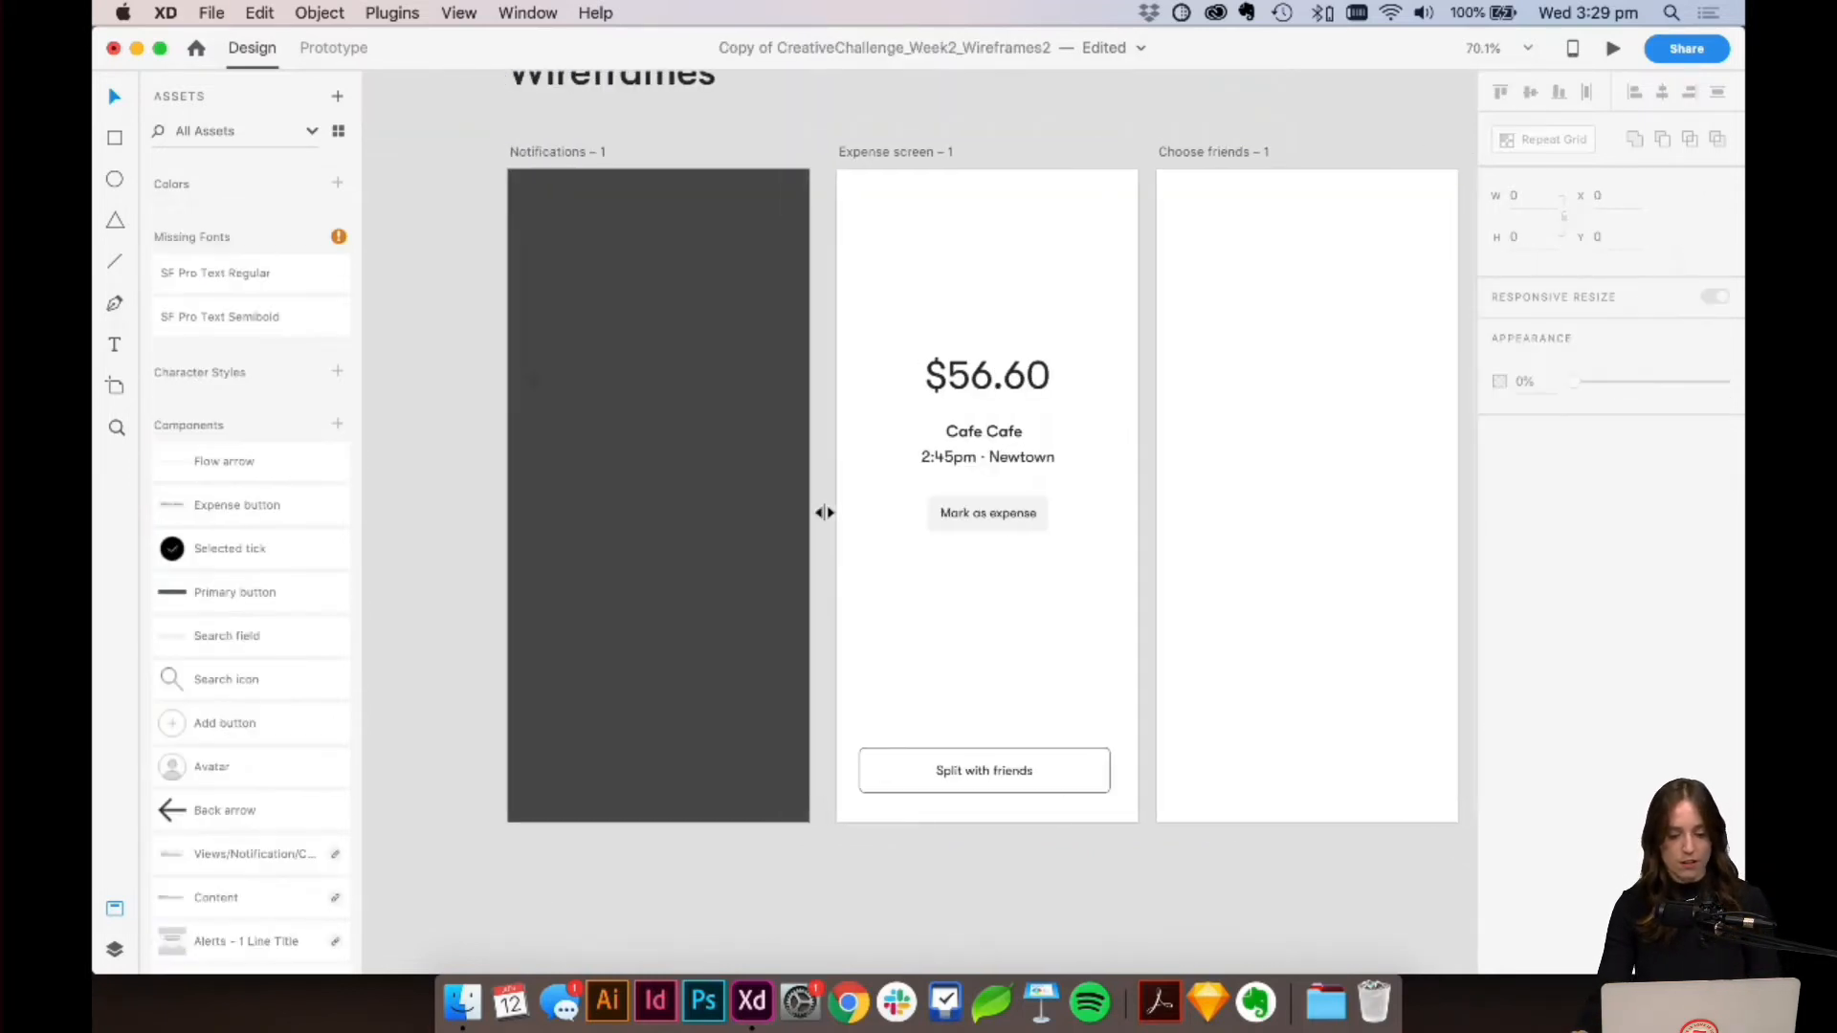
key("super+v")
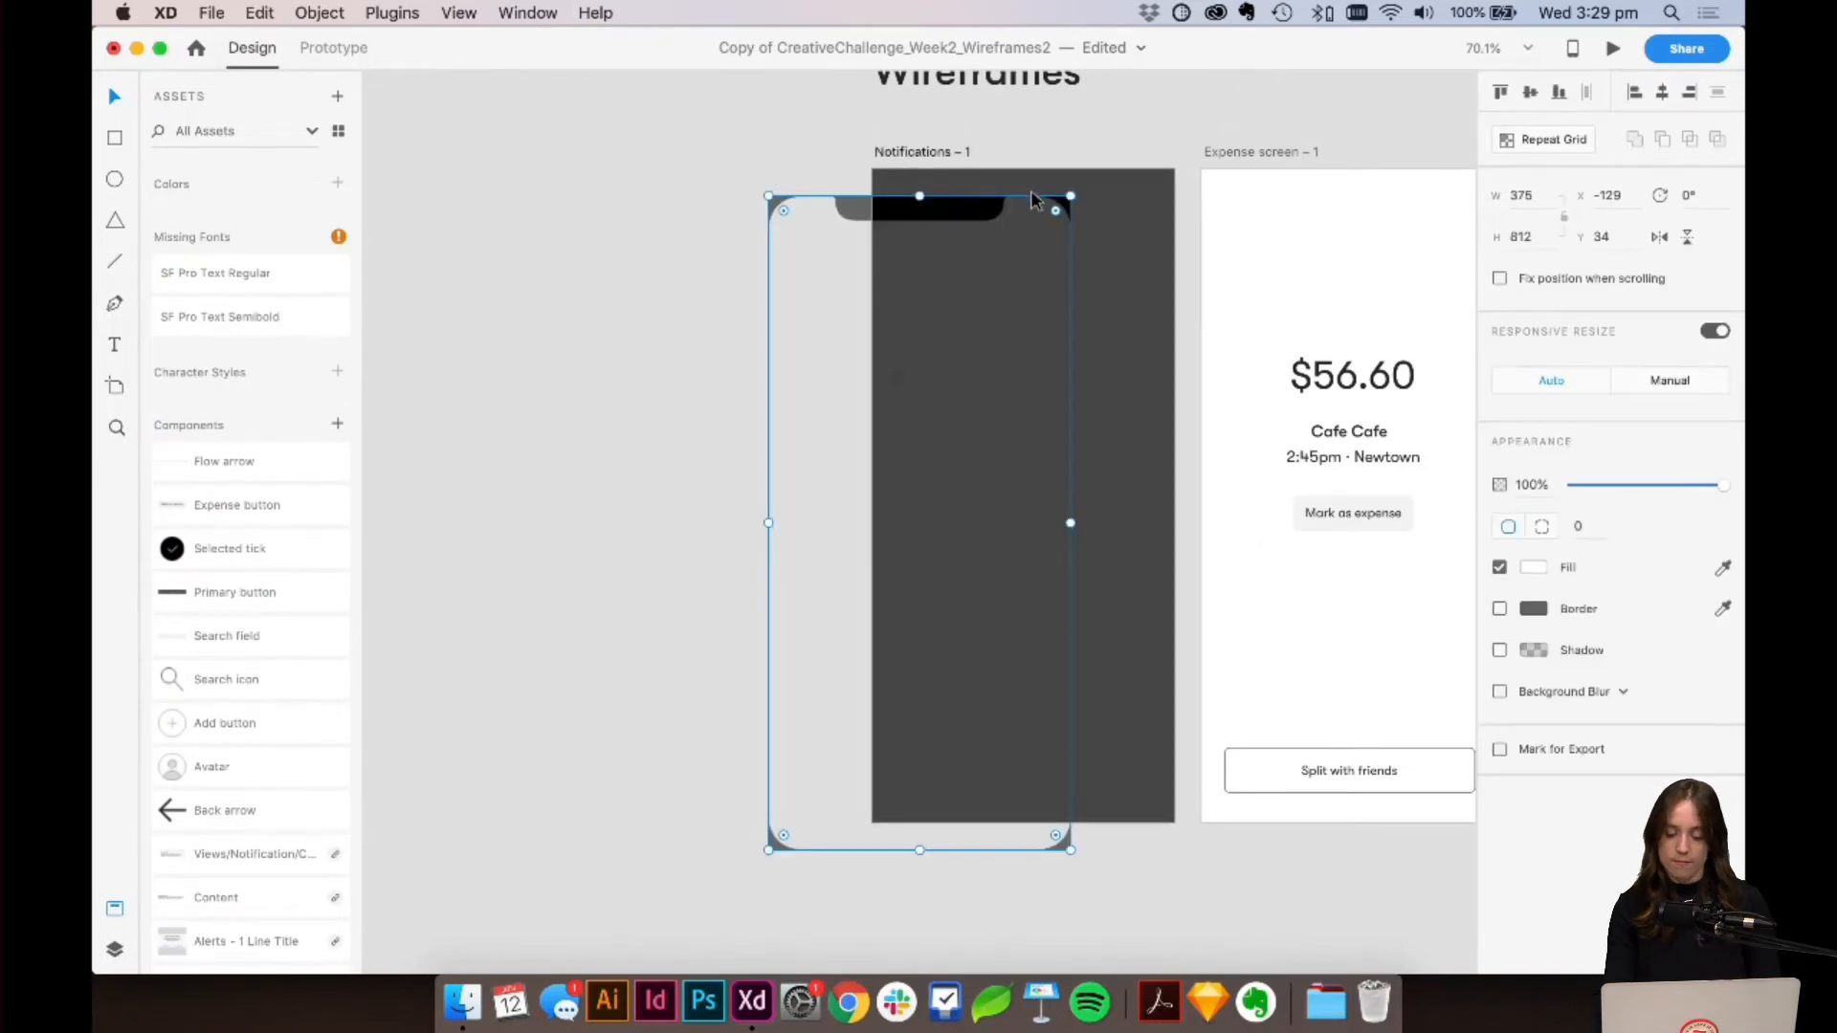
Step: Switch back to the iPhone X UI template and move the display-shape overlay off the Notification artboard
key("super+grave")
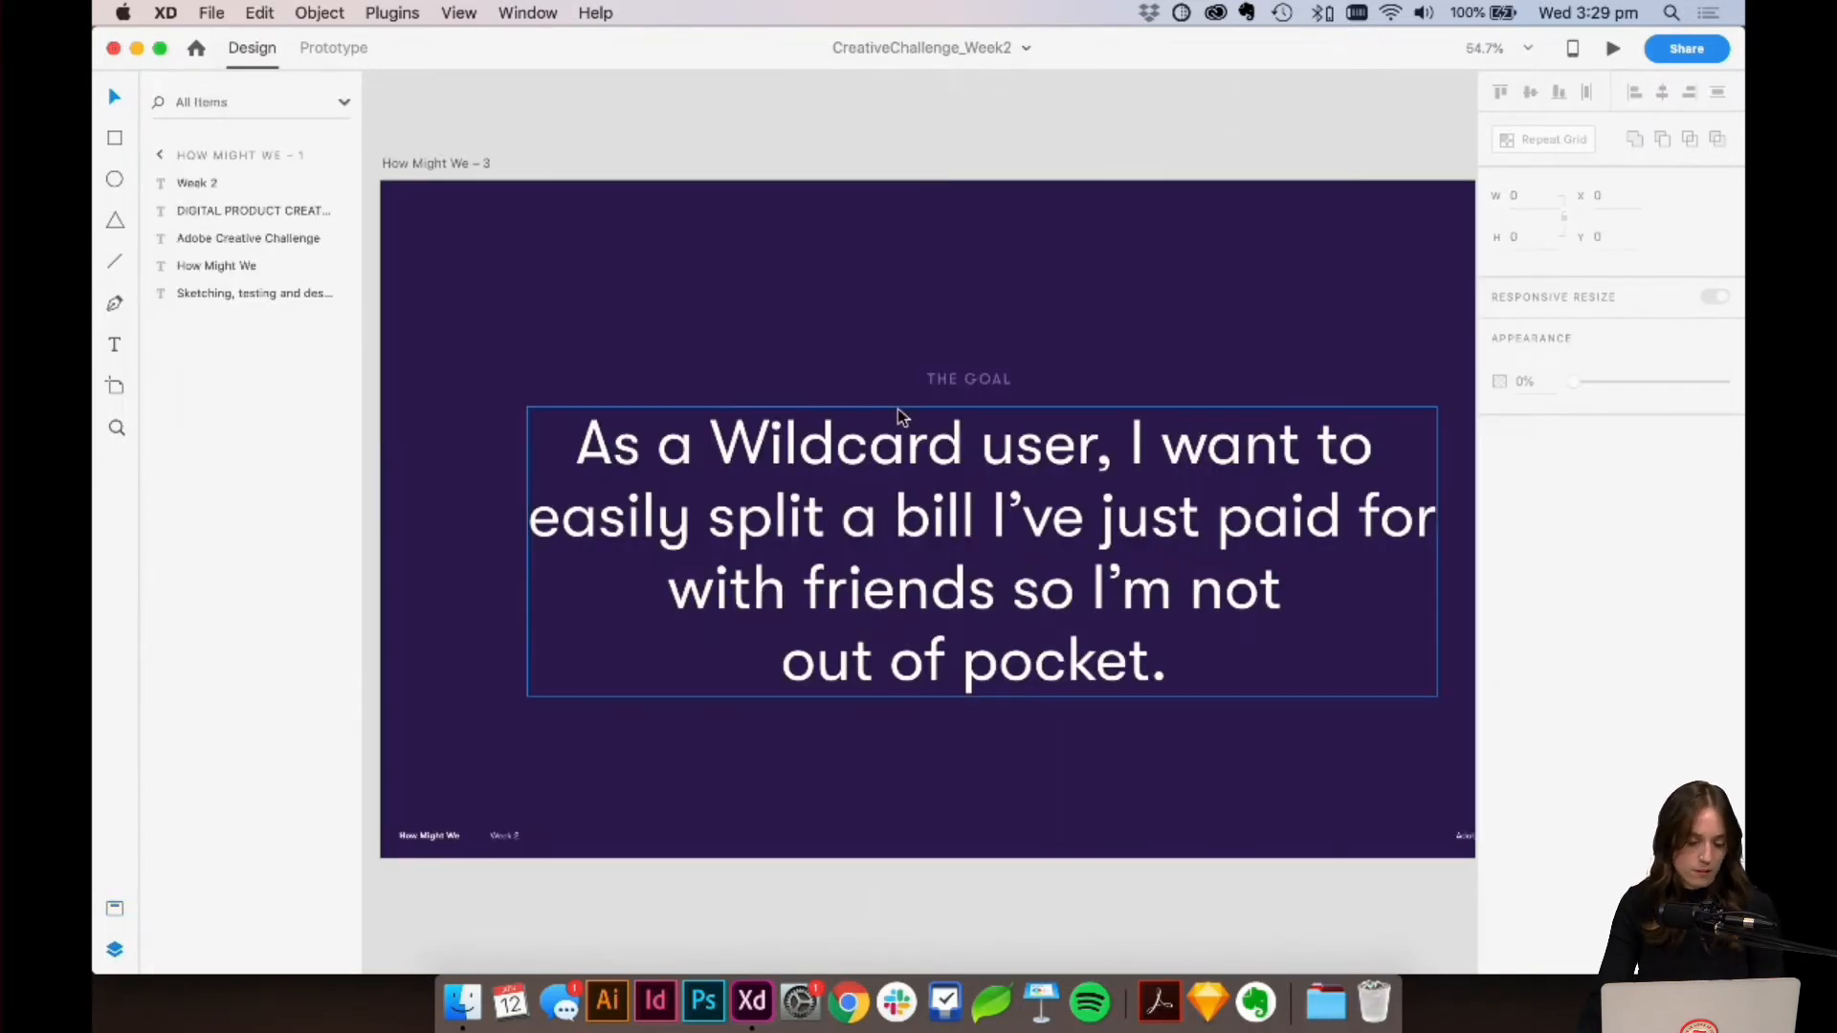
key("super+grave")
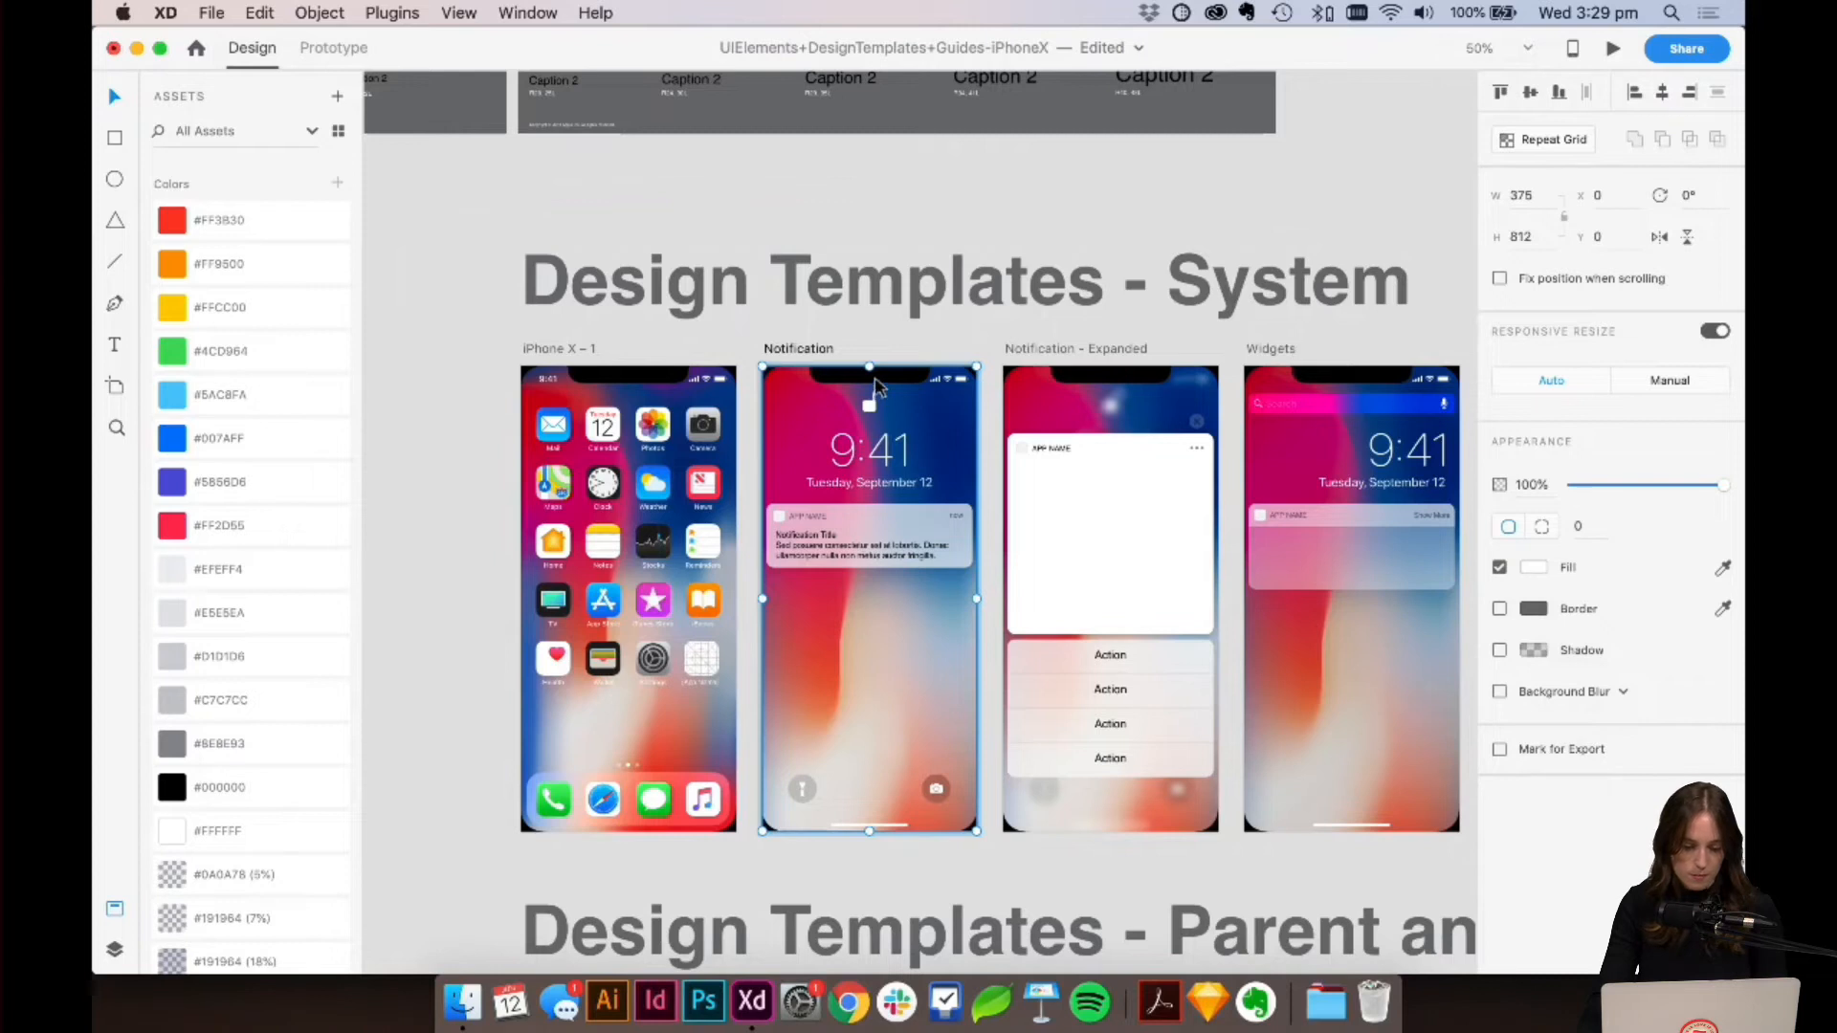
left_click_drag(873, 376, 432, 766)
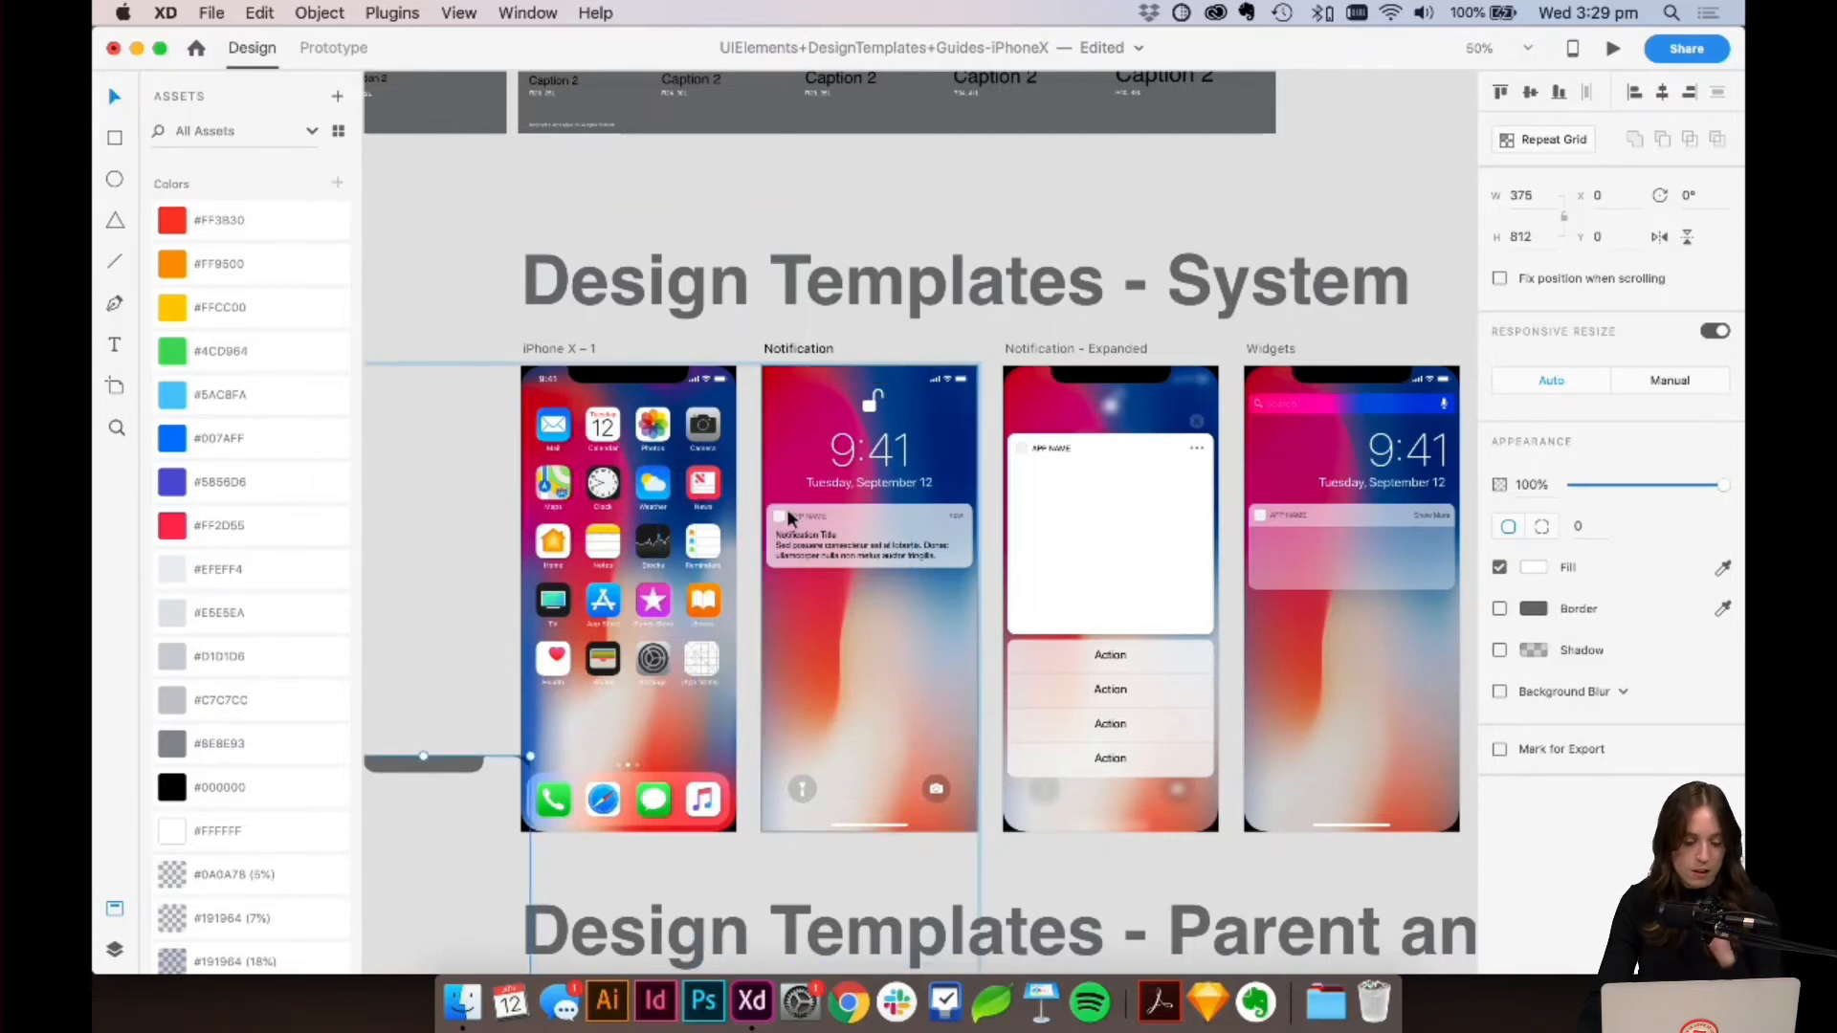
key("Delete")
left_click(871, 539)
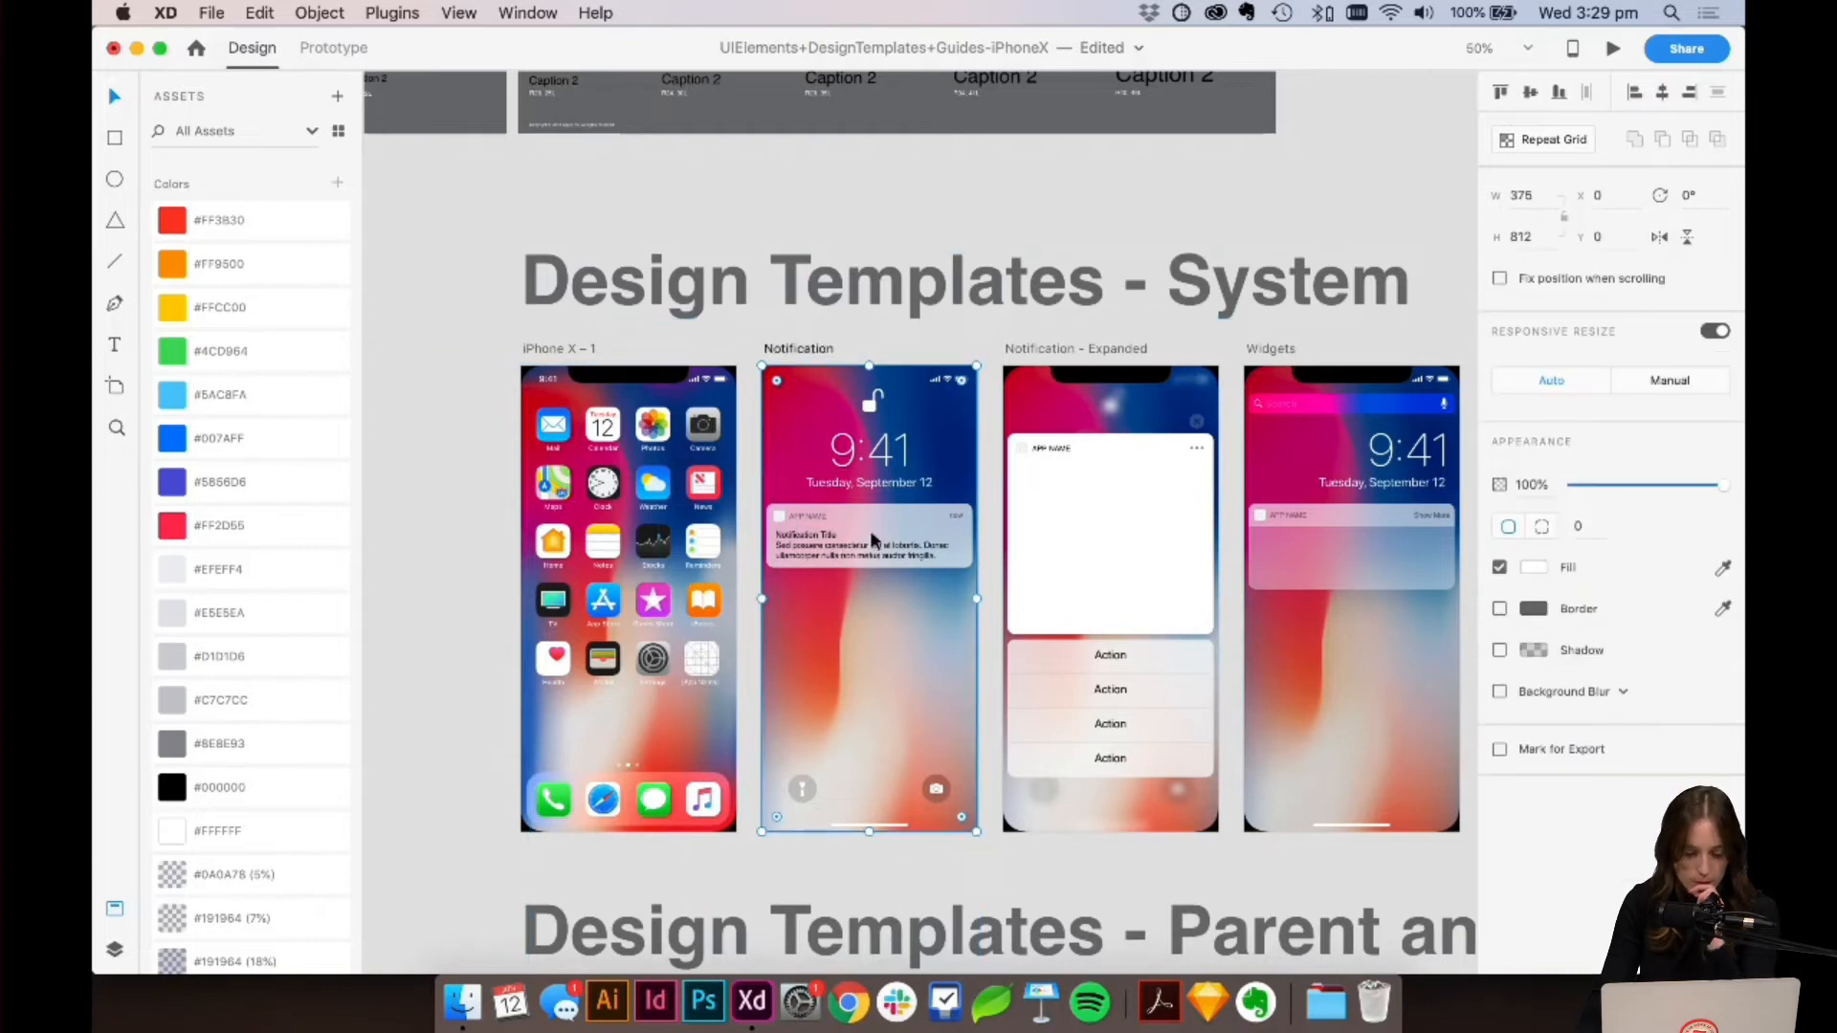
key("super+z")
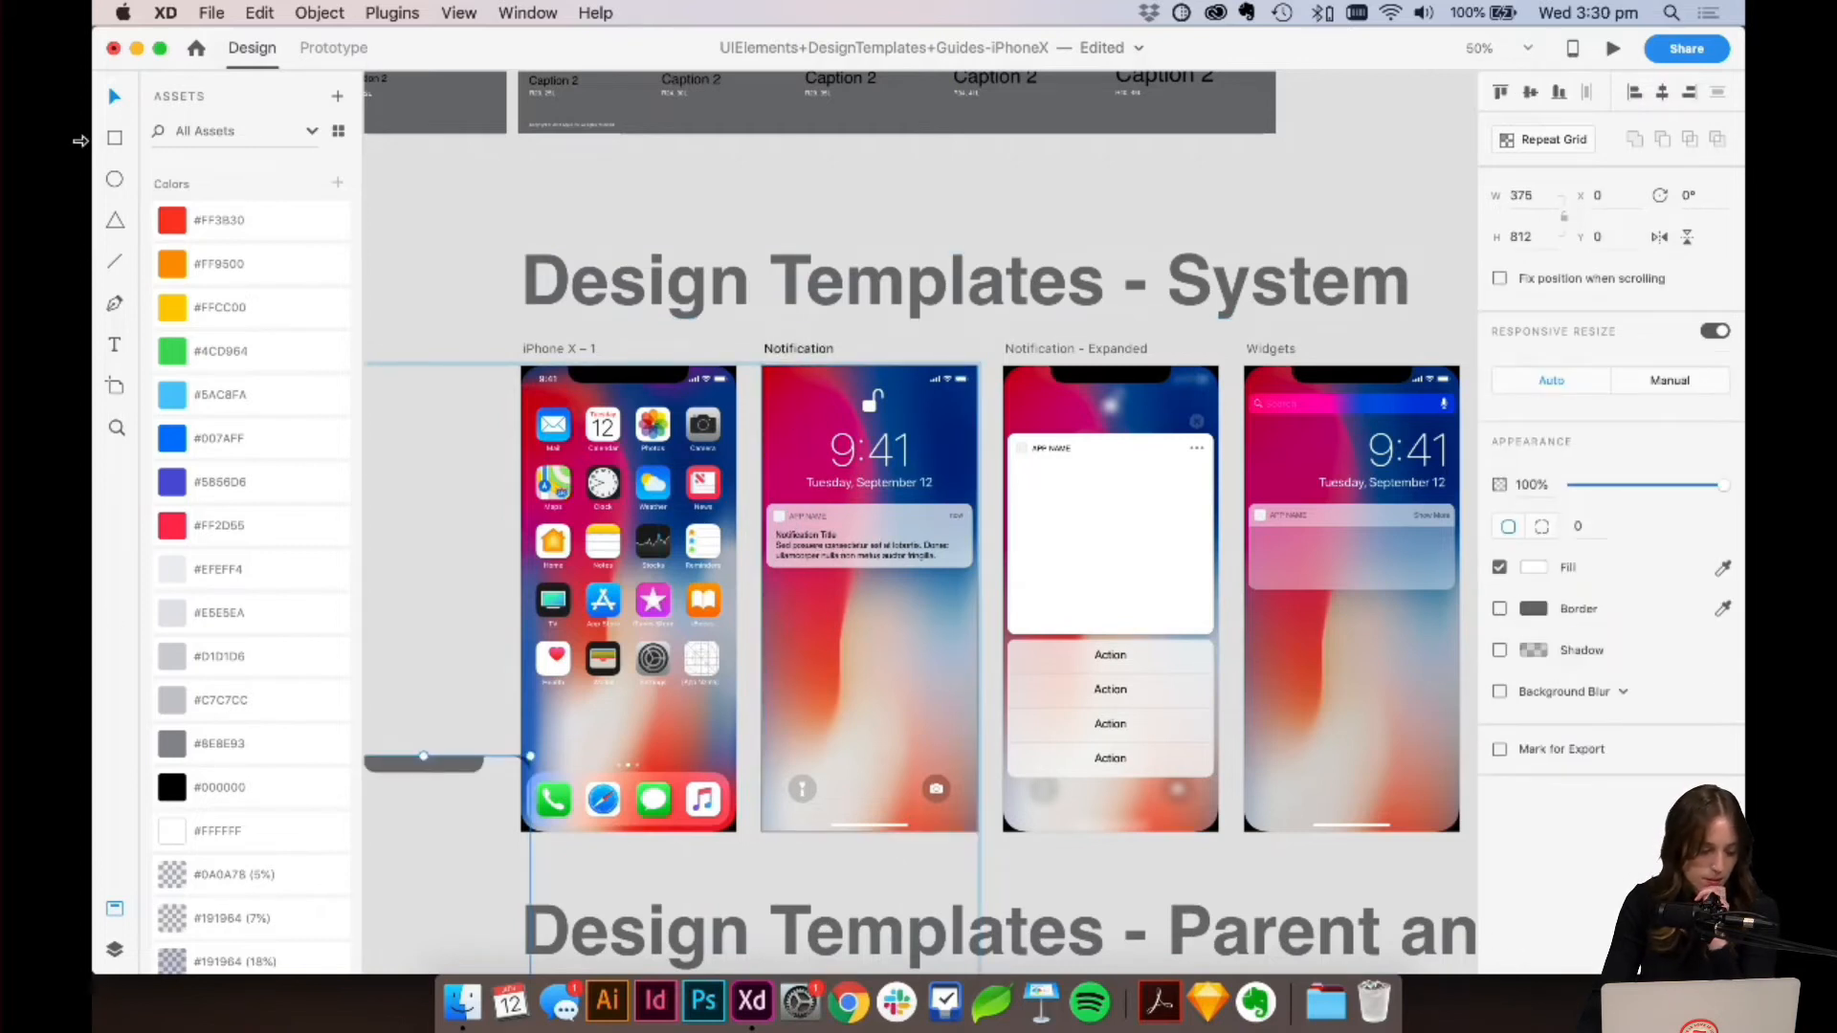
Step: Copy the Views/Notification/Compact component from the template's Notification artboard and paste it onto the Notifications artboard in the wireframes document
left_click(114, 950)
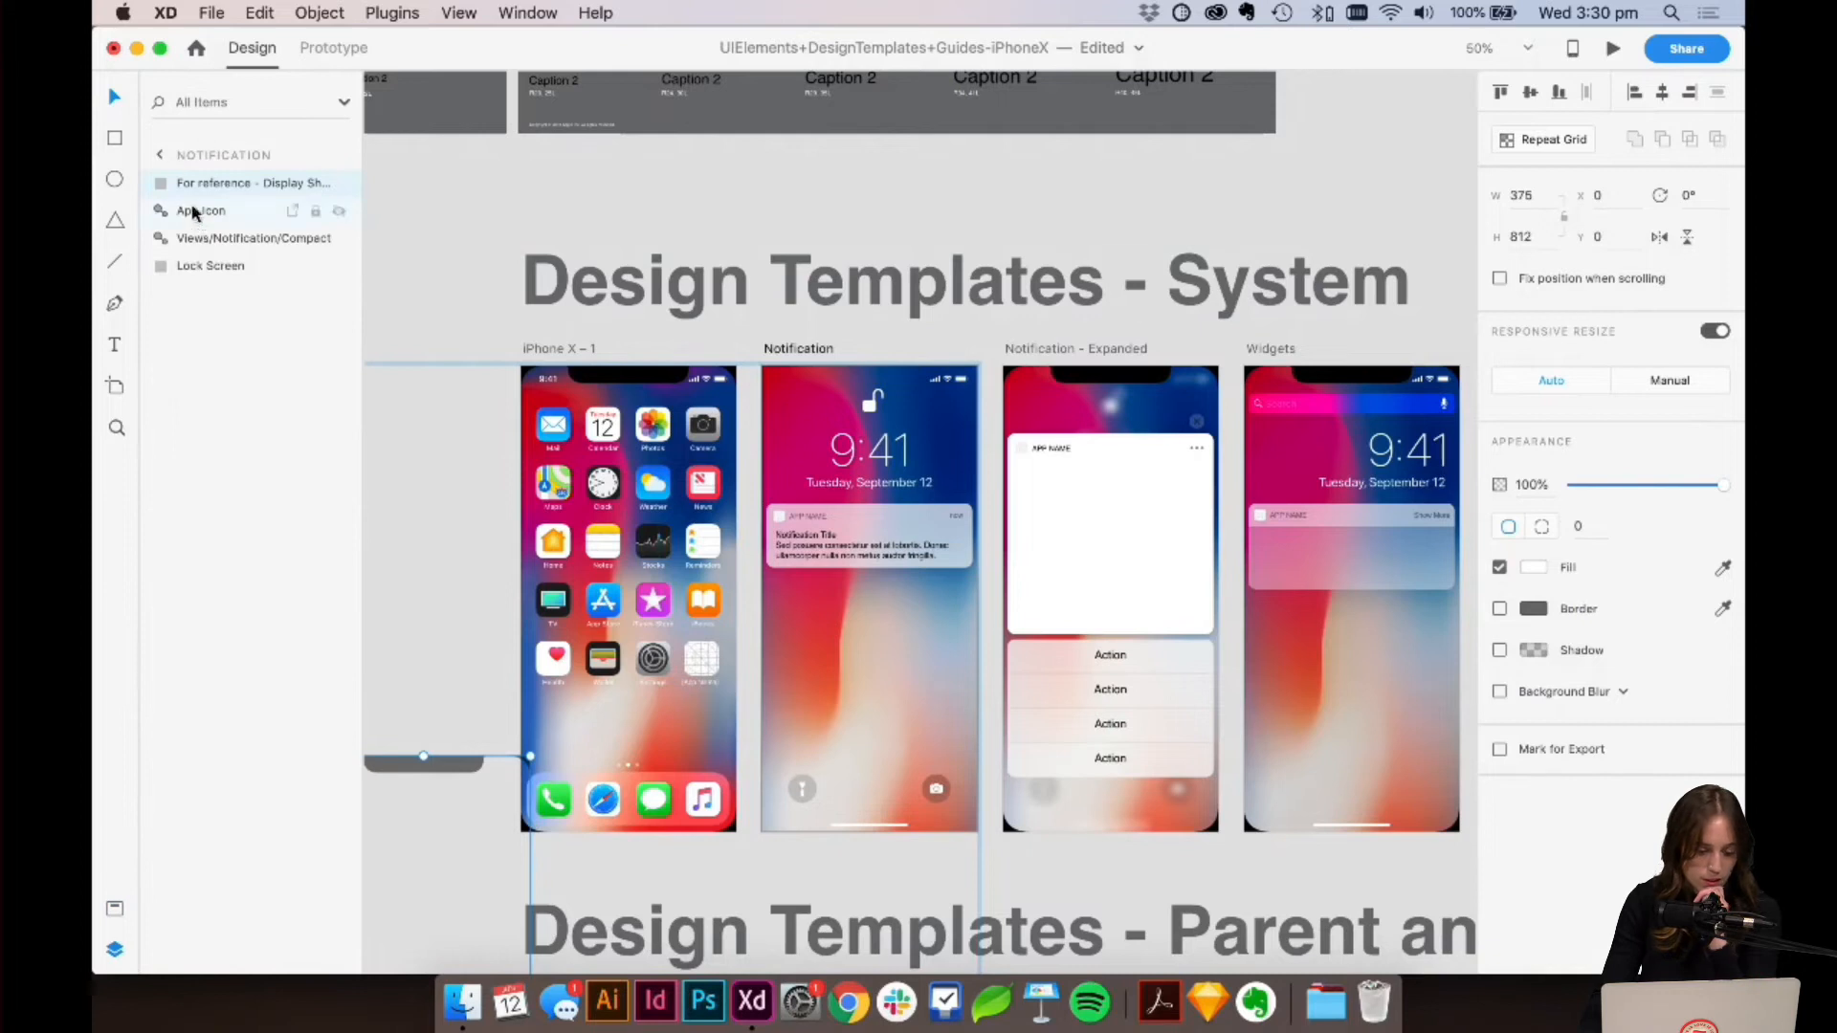
left_click(233, 245)
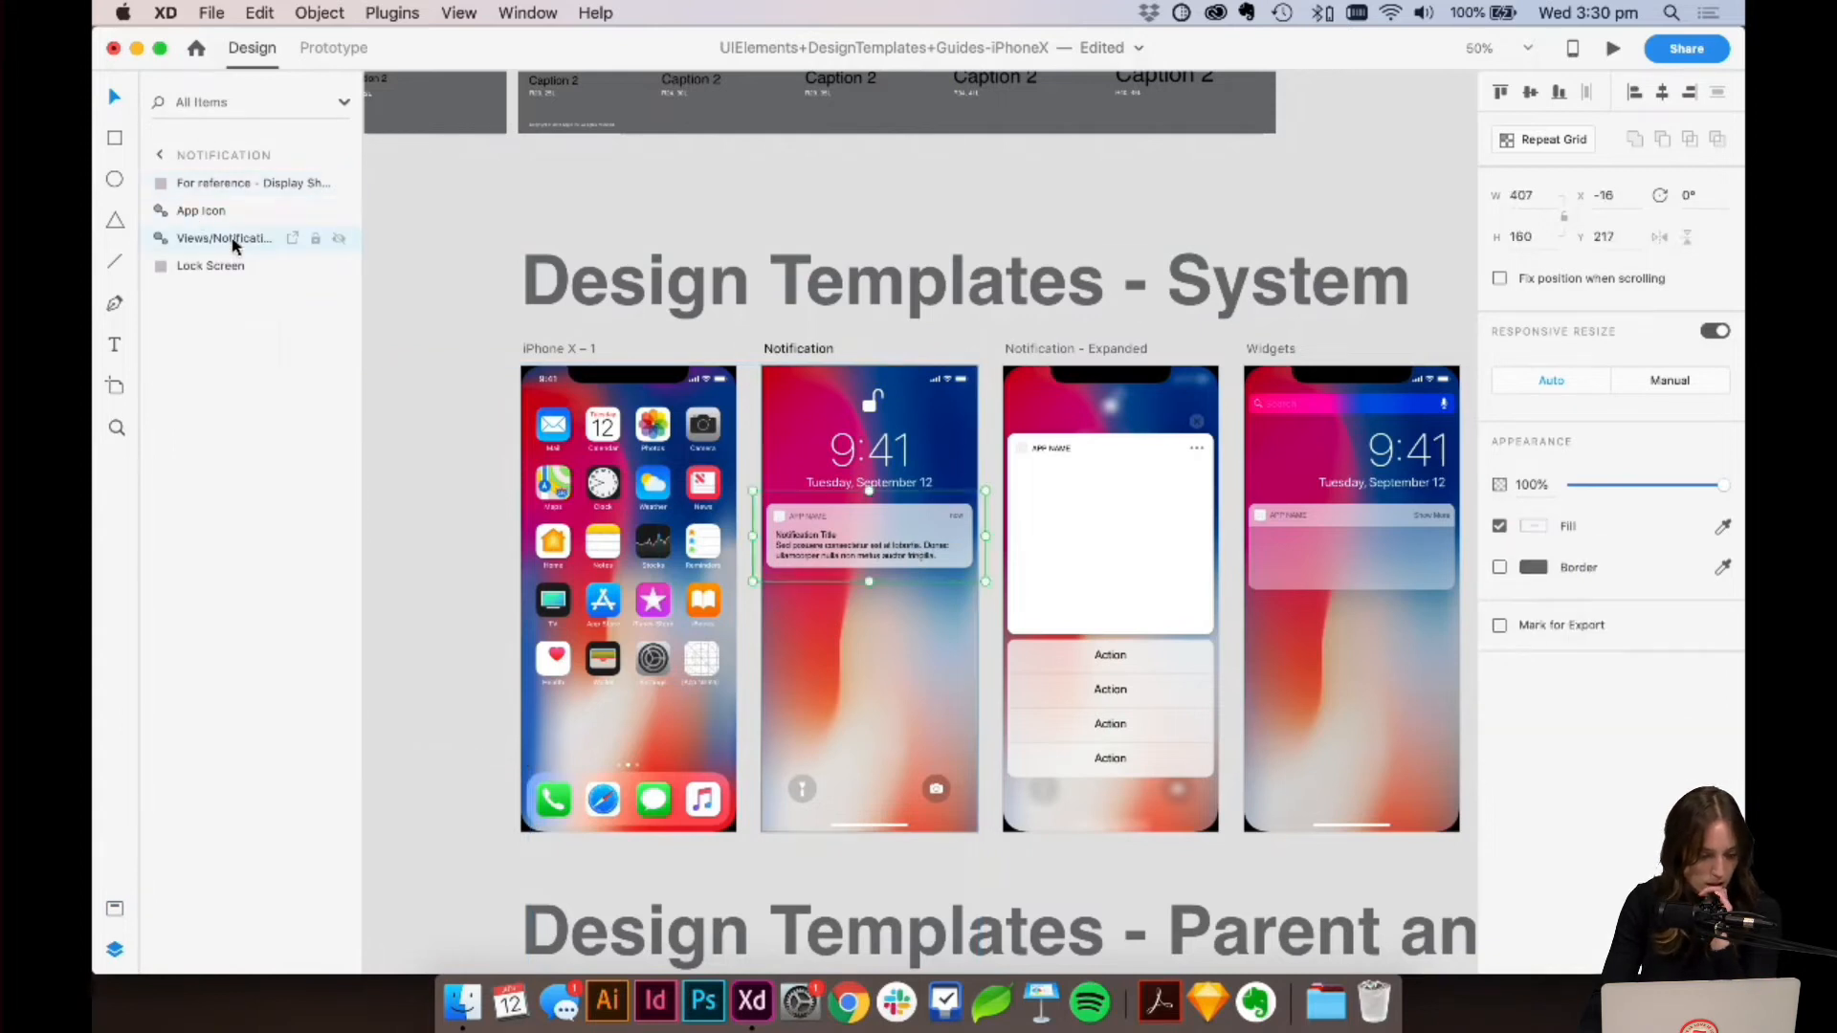
double_click(233, 245)
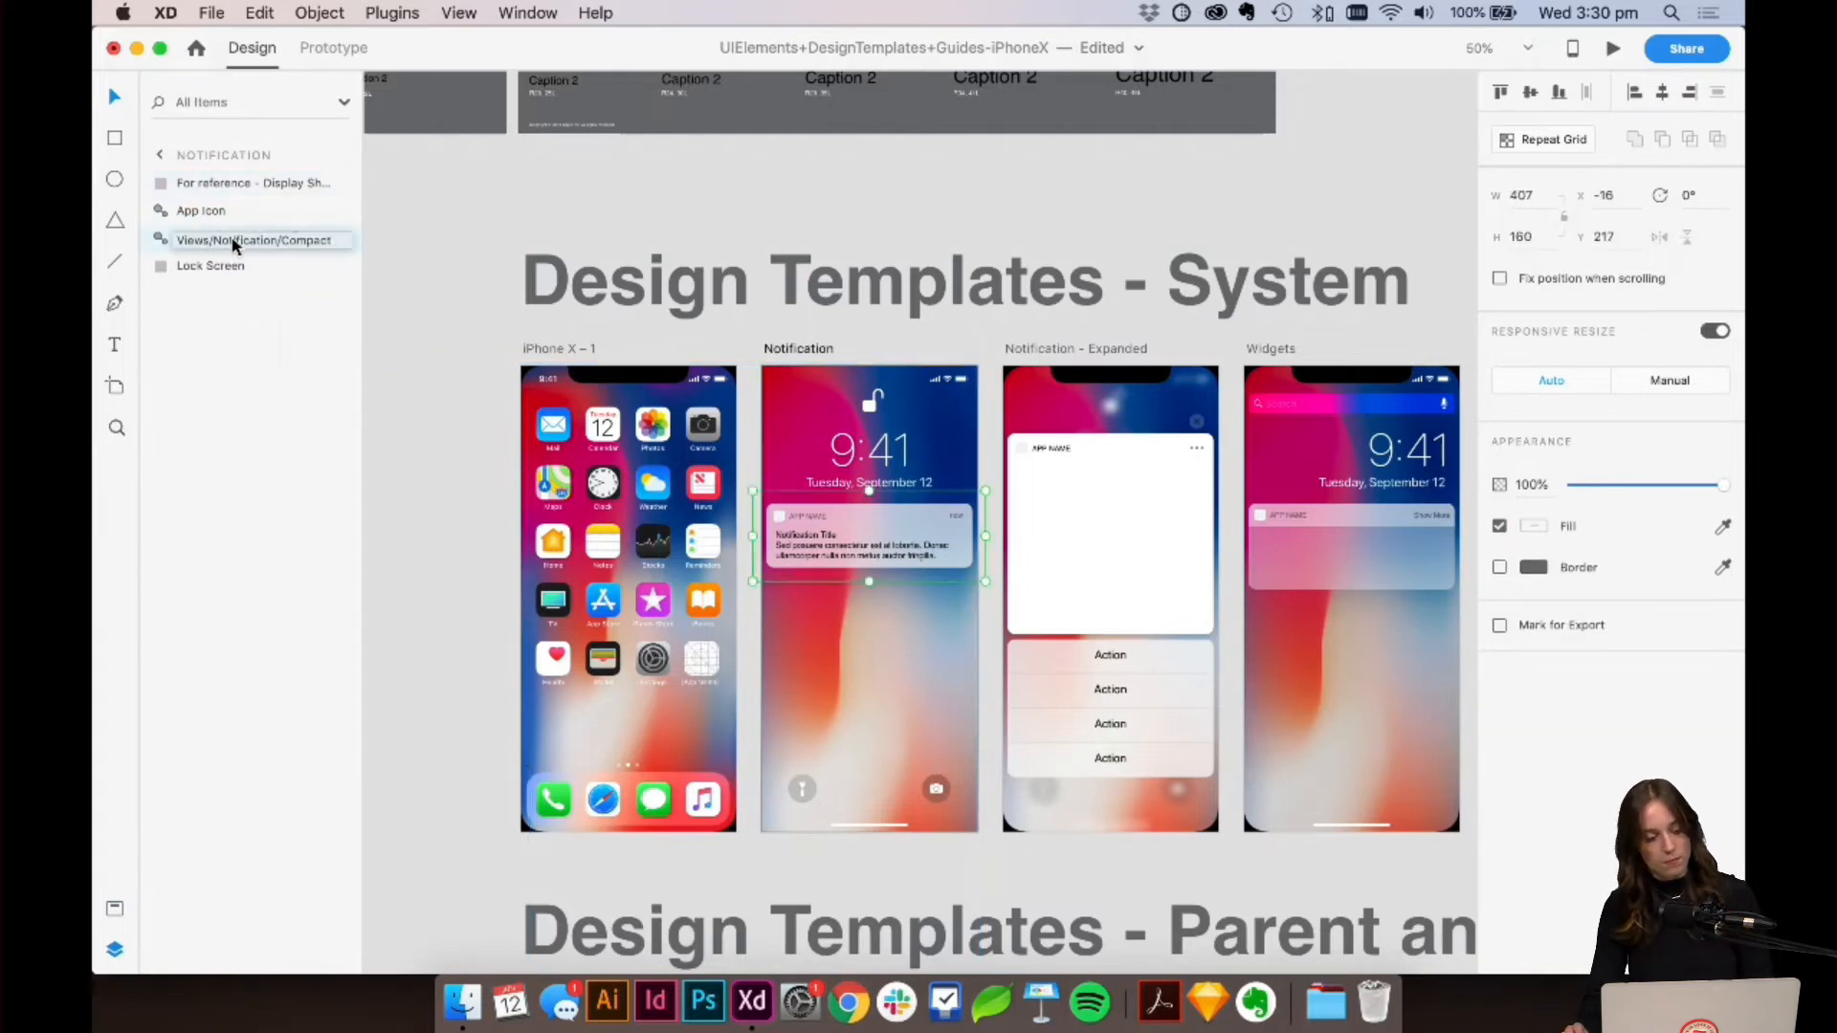
key("Escape")
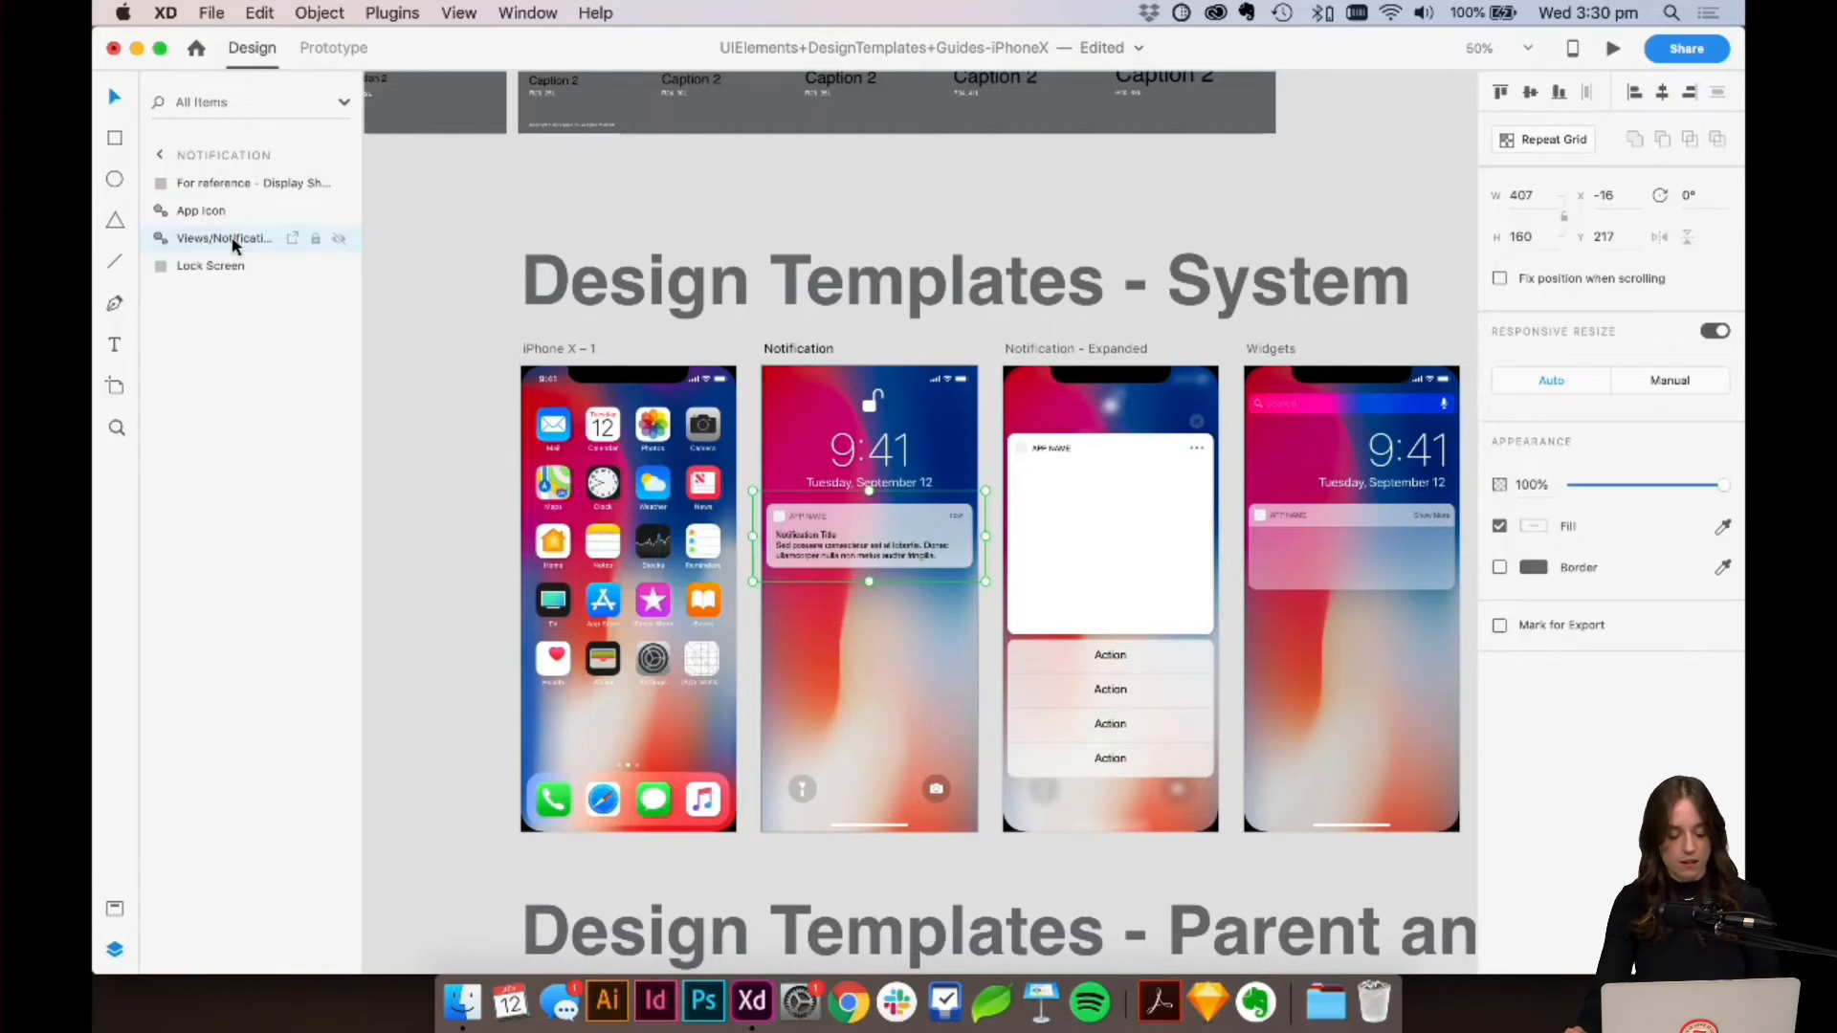
key("super+grave")
key("super+grave")
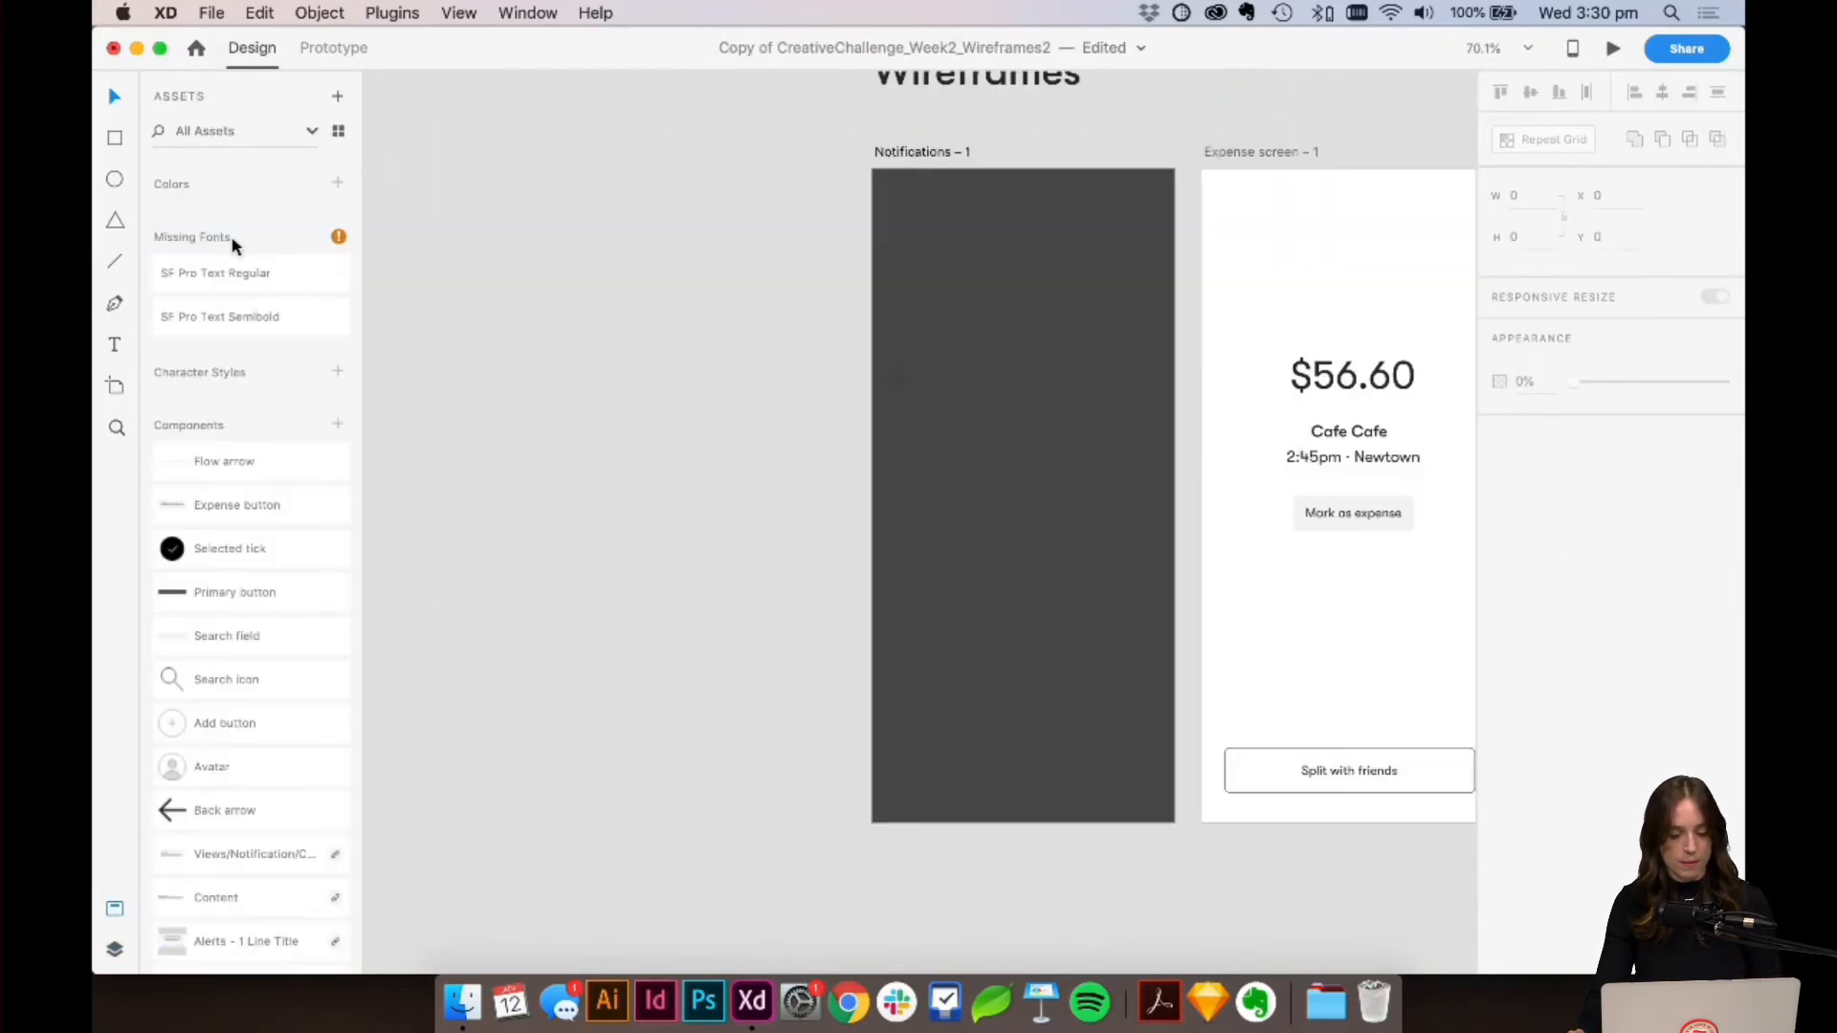
scroll(554, 124, "right", 5)
key("super+v")
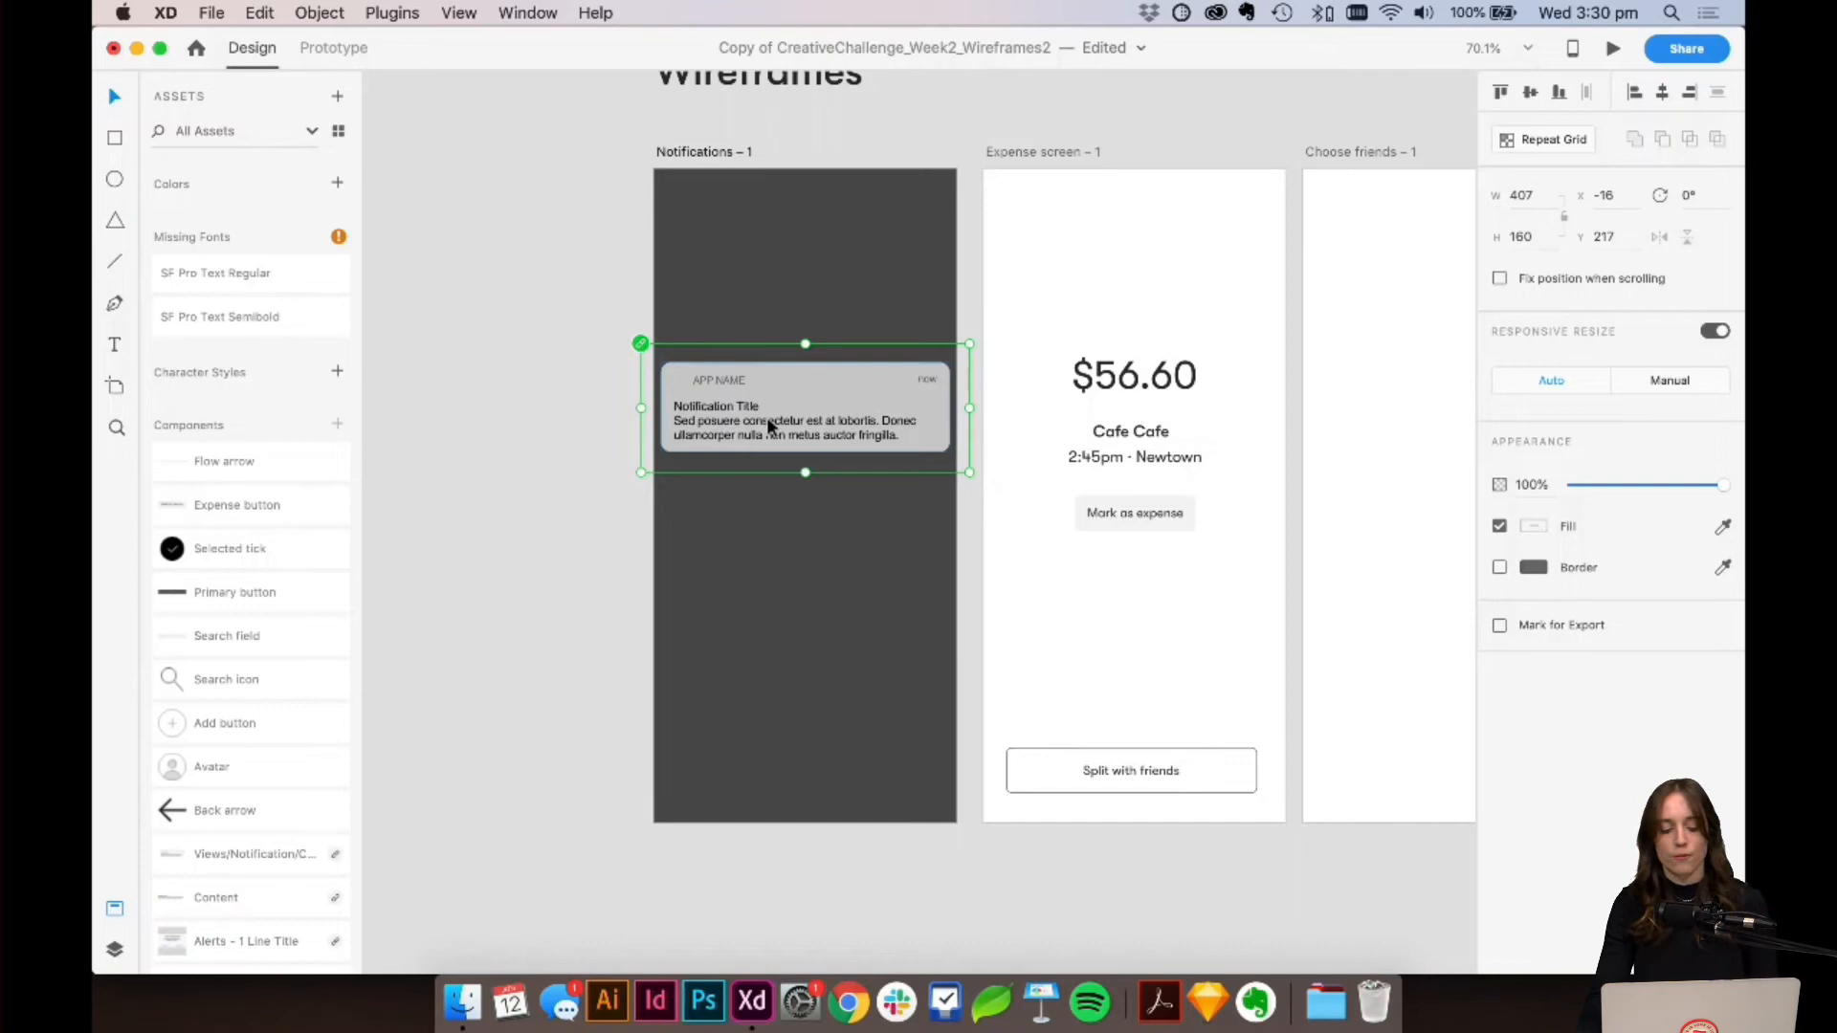
left_click(578, 402)
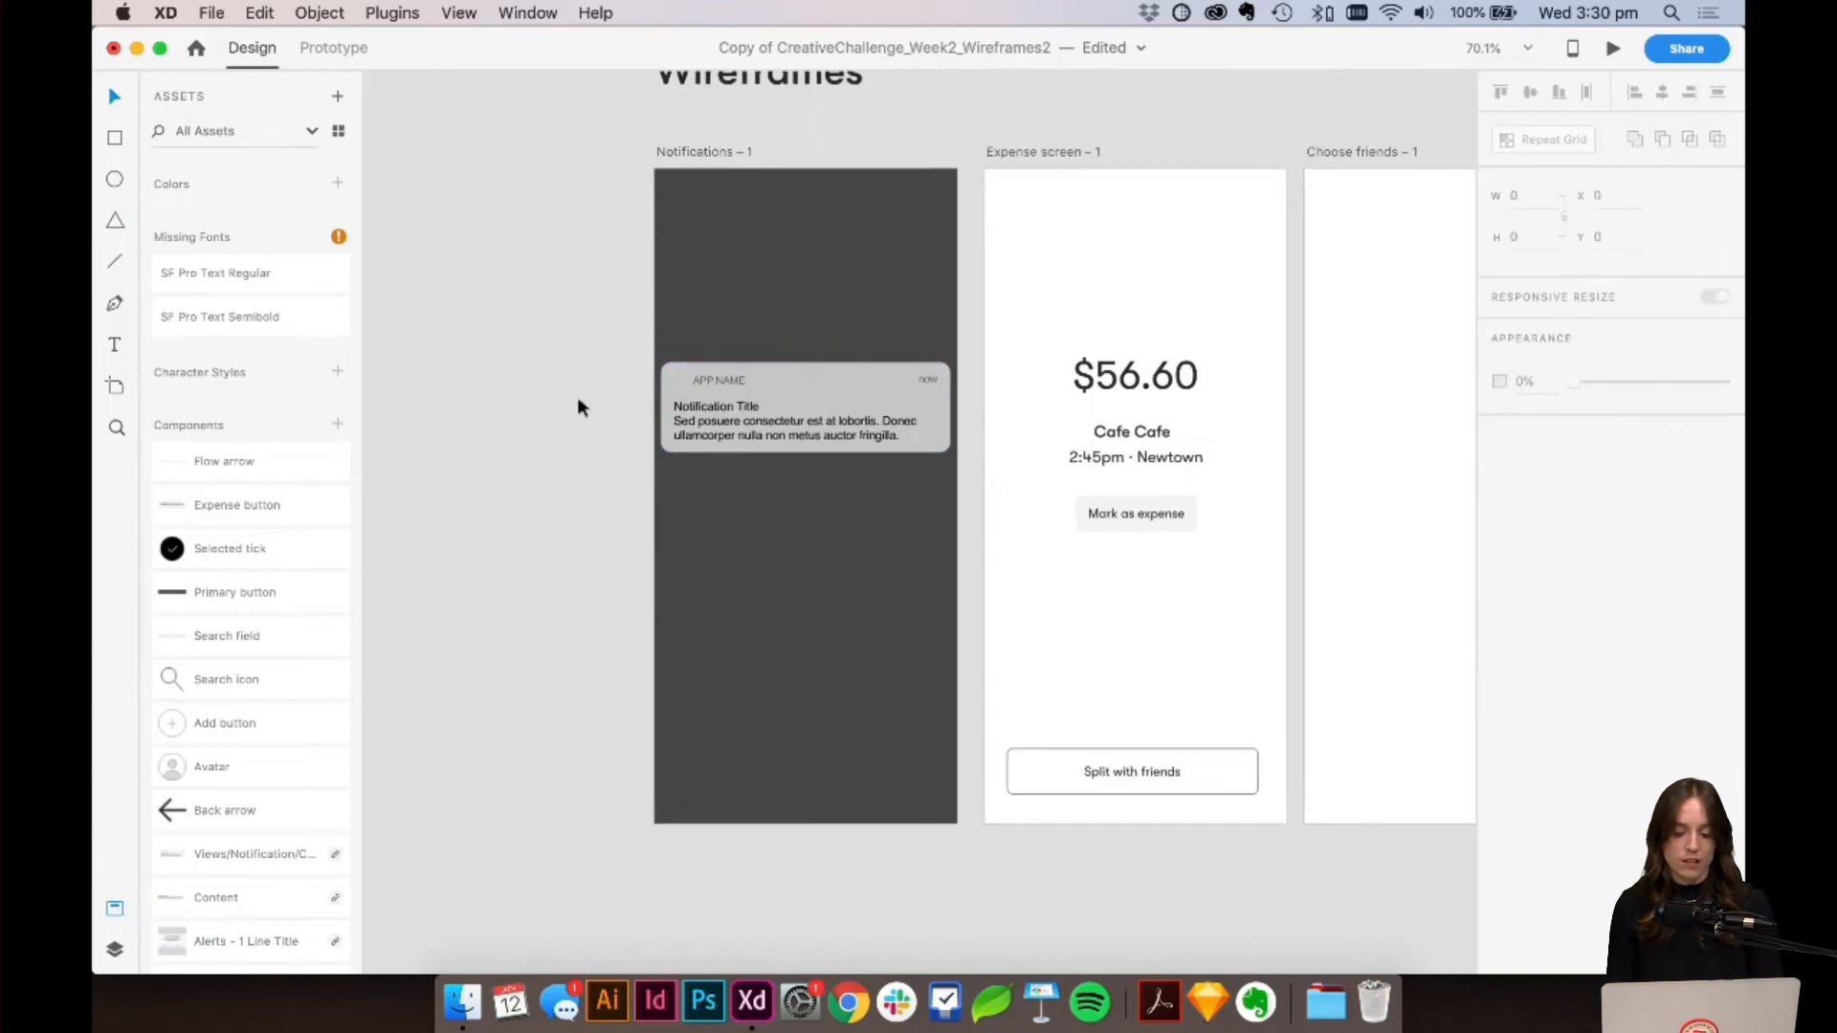
Step: Replace the notification card's app name with "Wildcard"
scroll(757, 382, "up", 5)
left_click(813, 368)
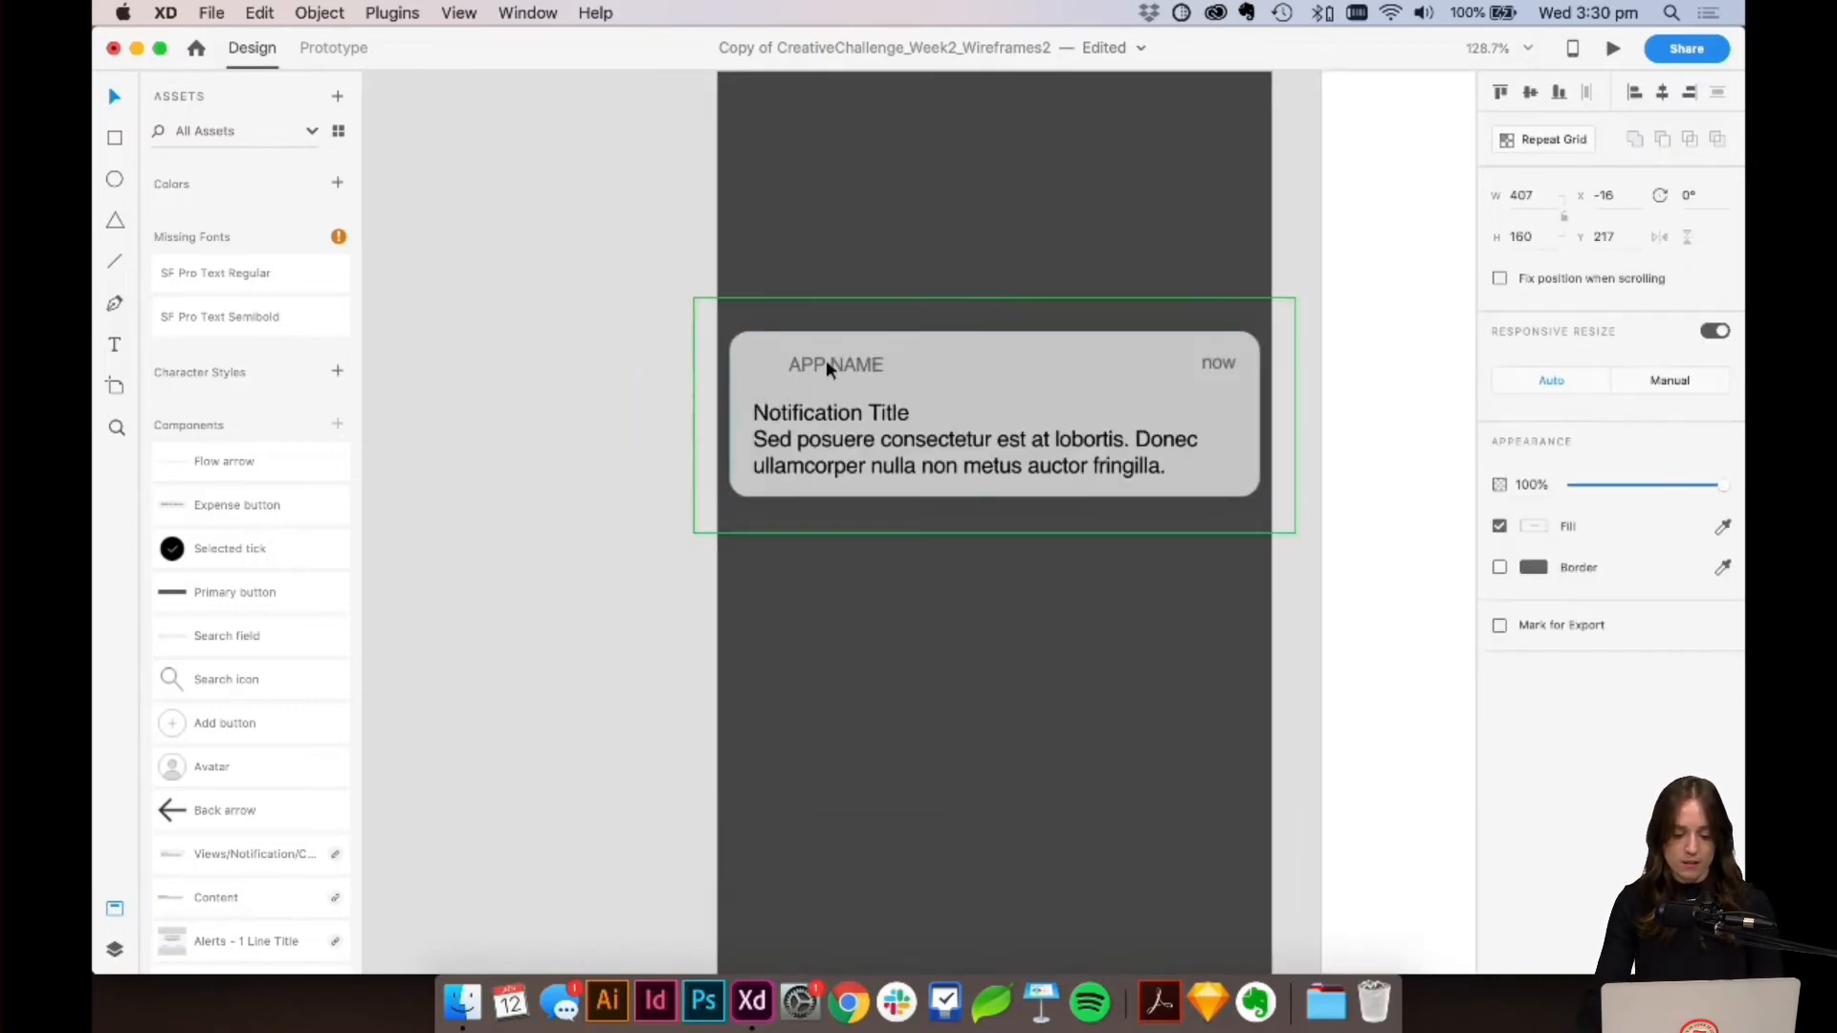
double_click(826, 360)
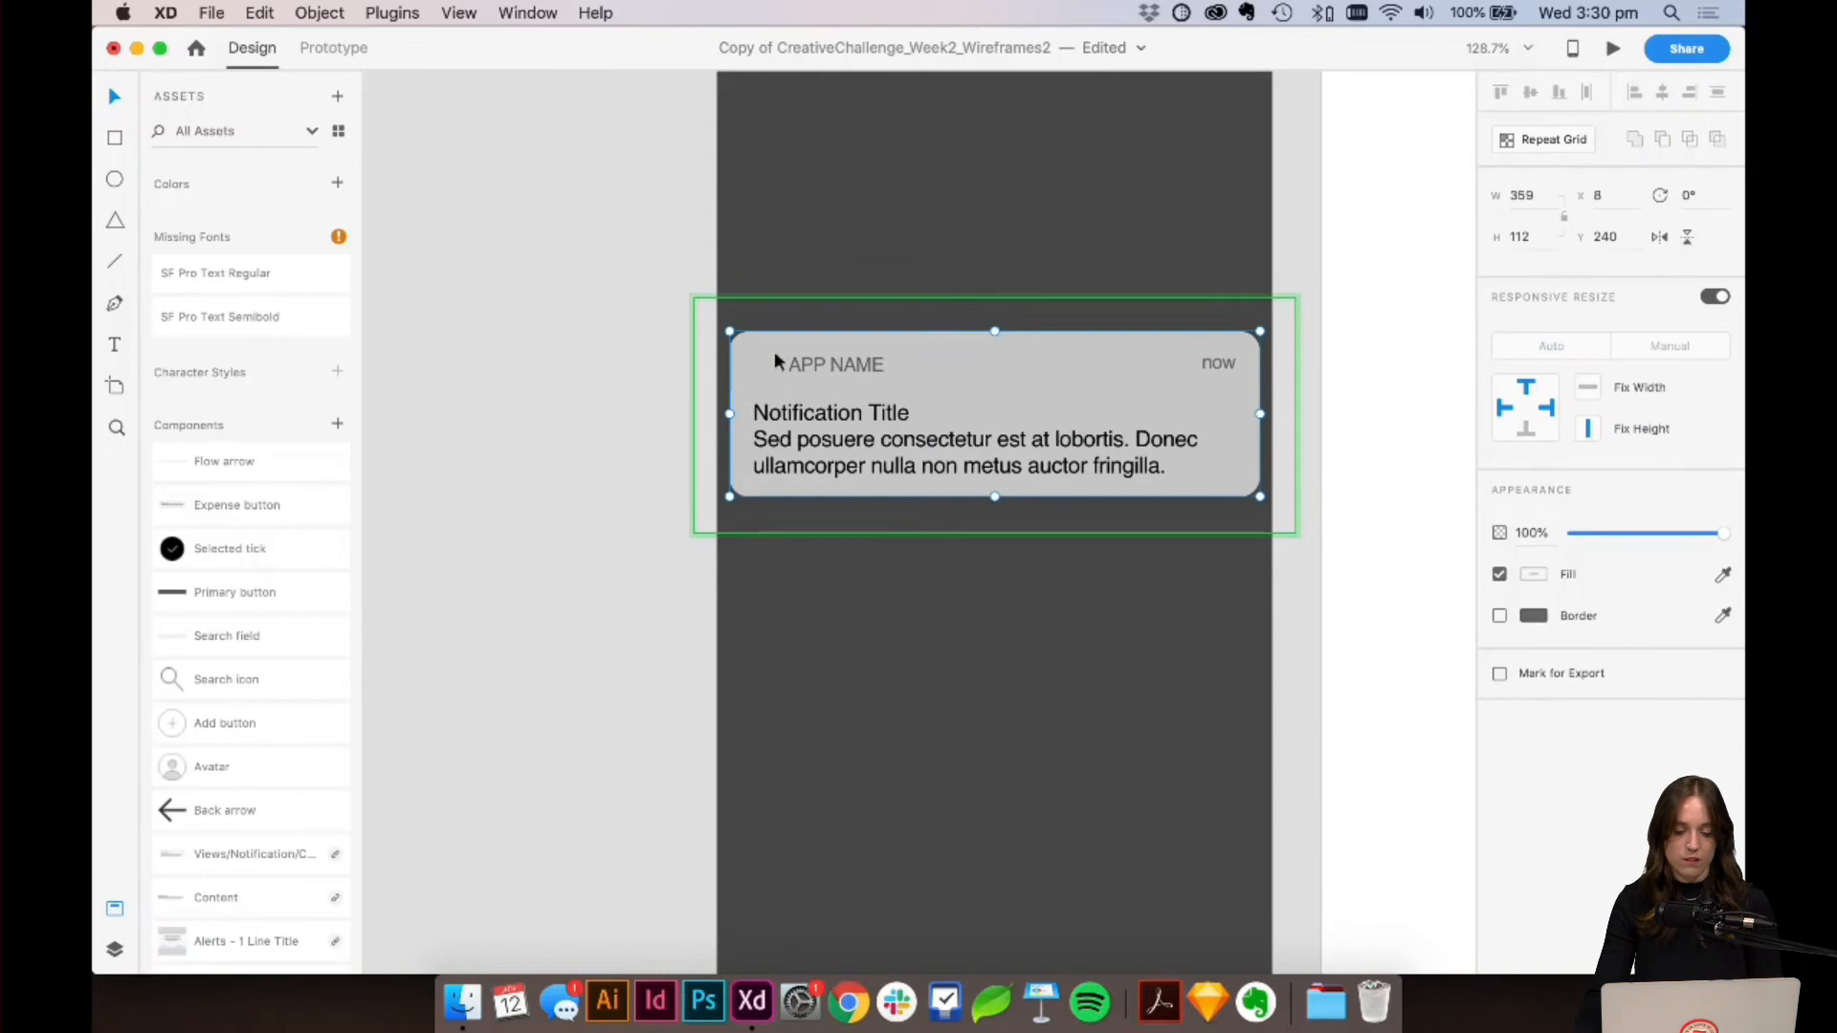
double_click(814, 363)
type("Wildcard")
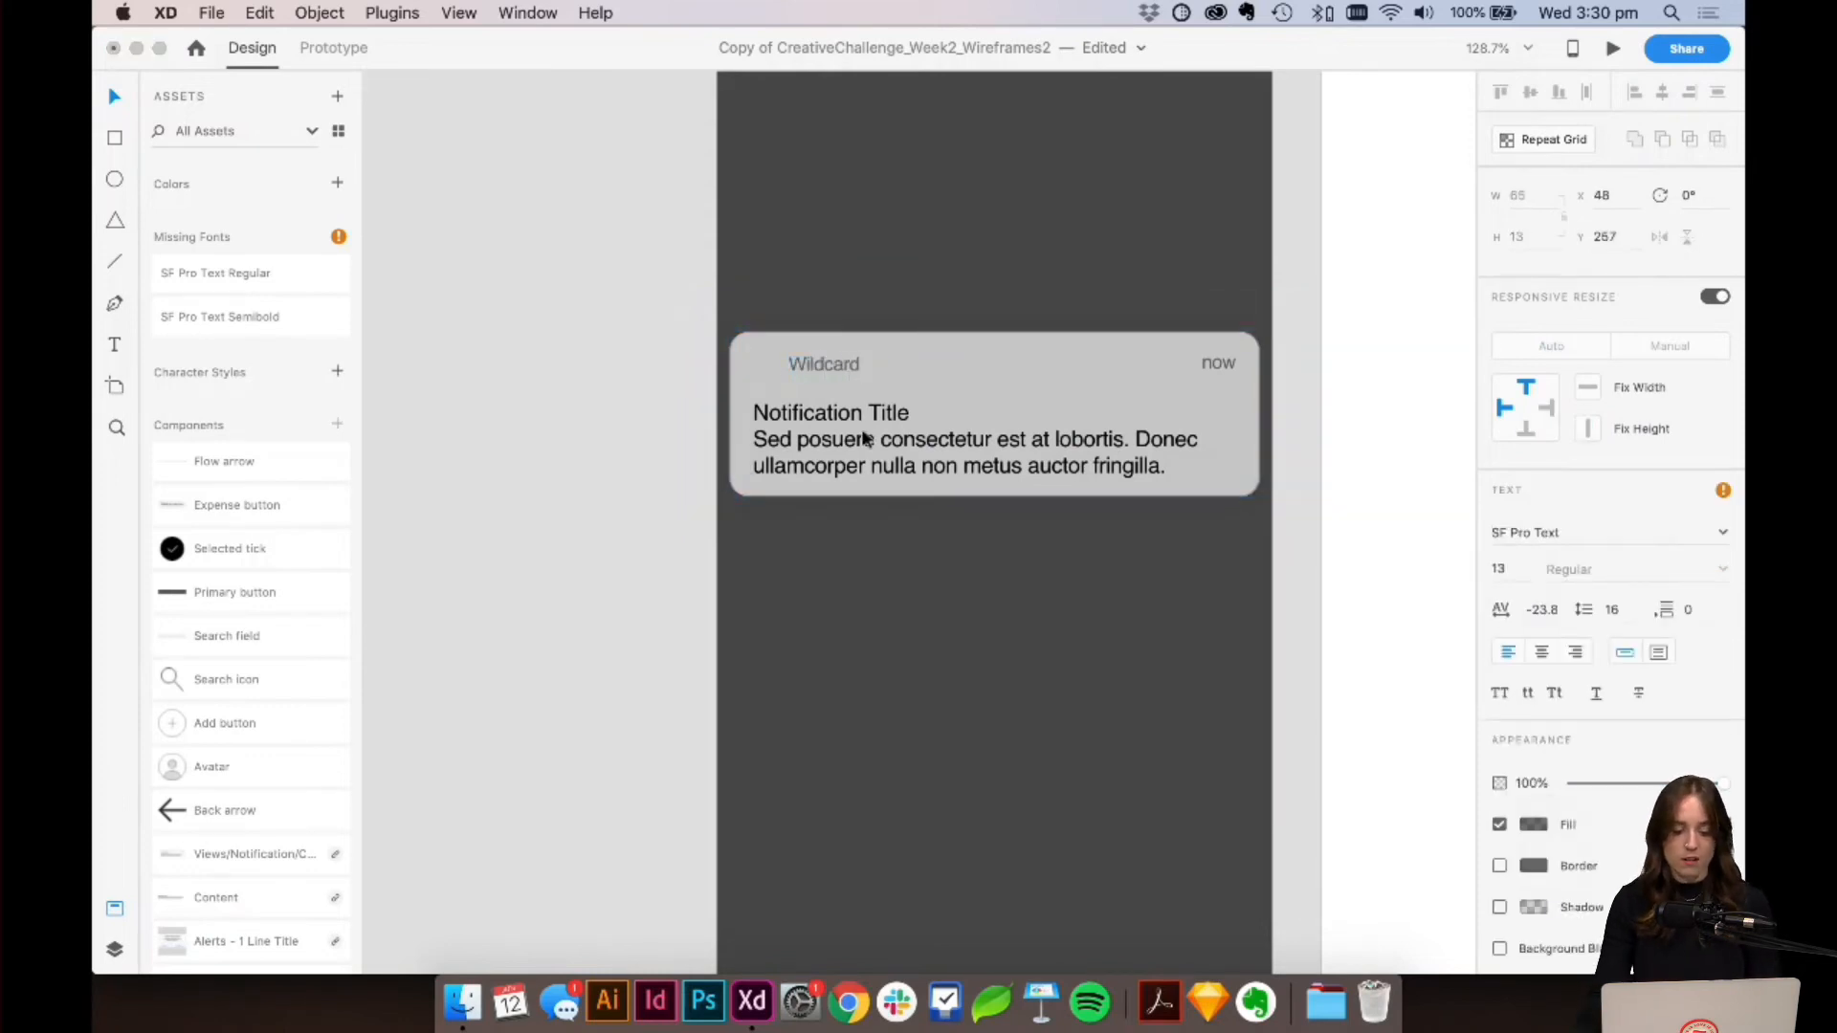
key("Escape")
Step: Replace the notification card's title with "$56 paid at Cafe"
left_click(893, 414)
double_click(893, 413)
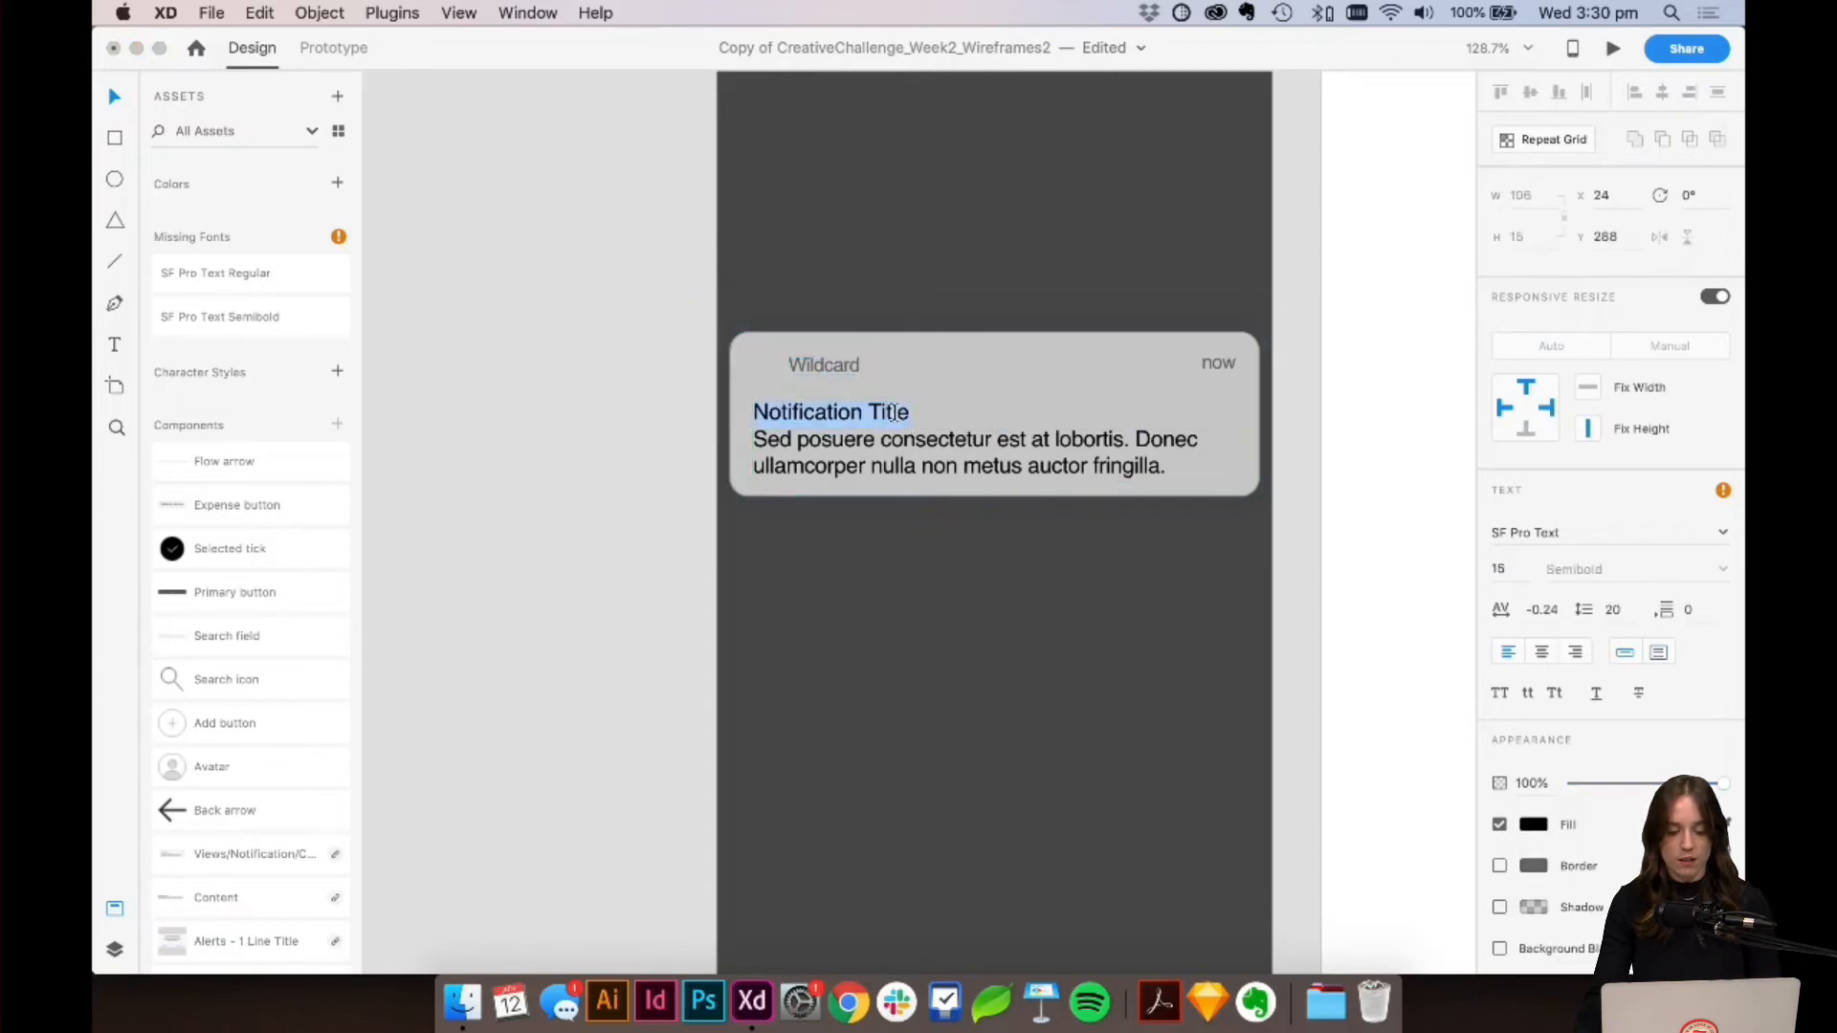
key("super+a")
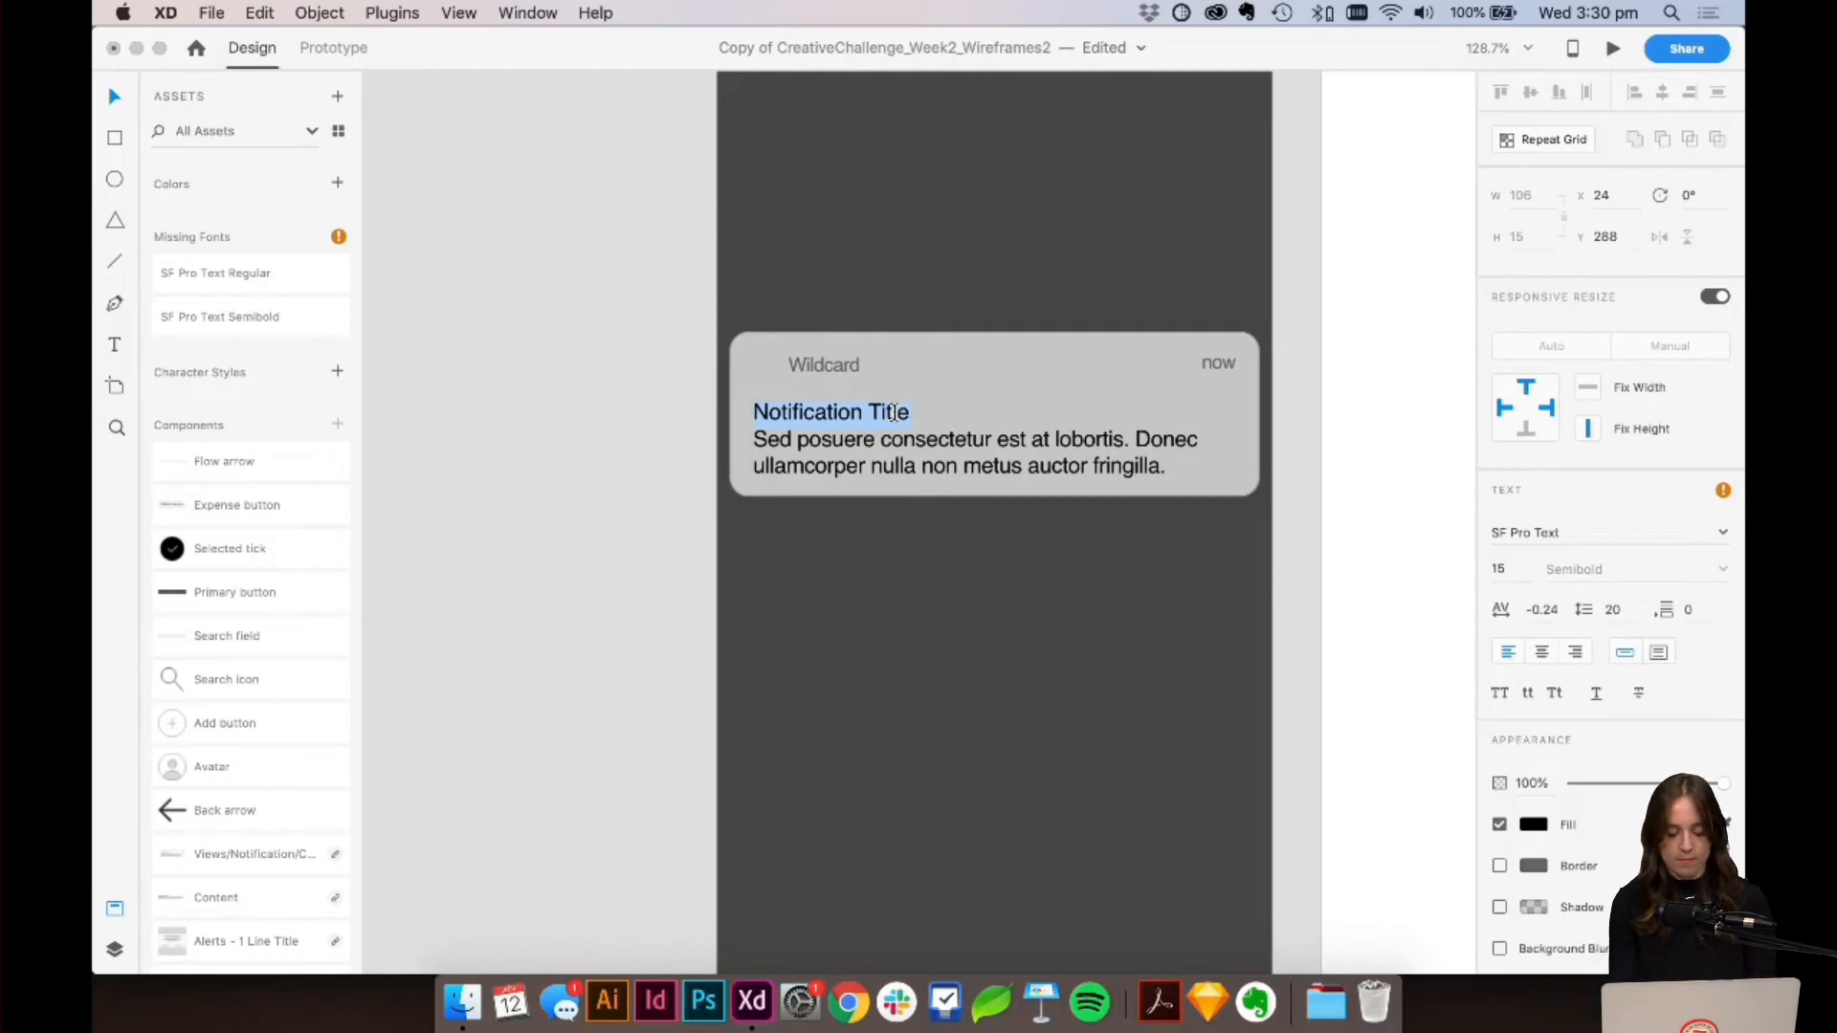
type("Pay")
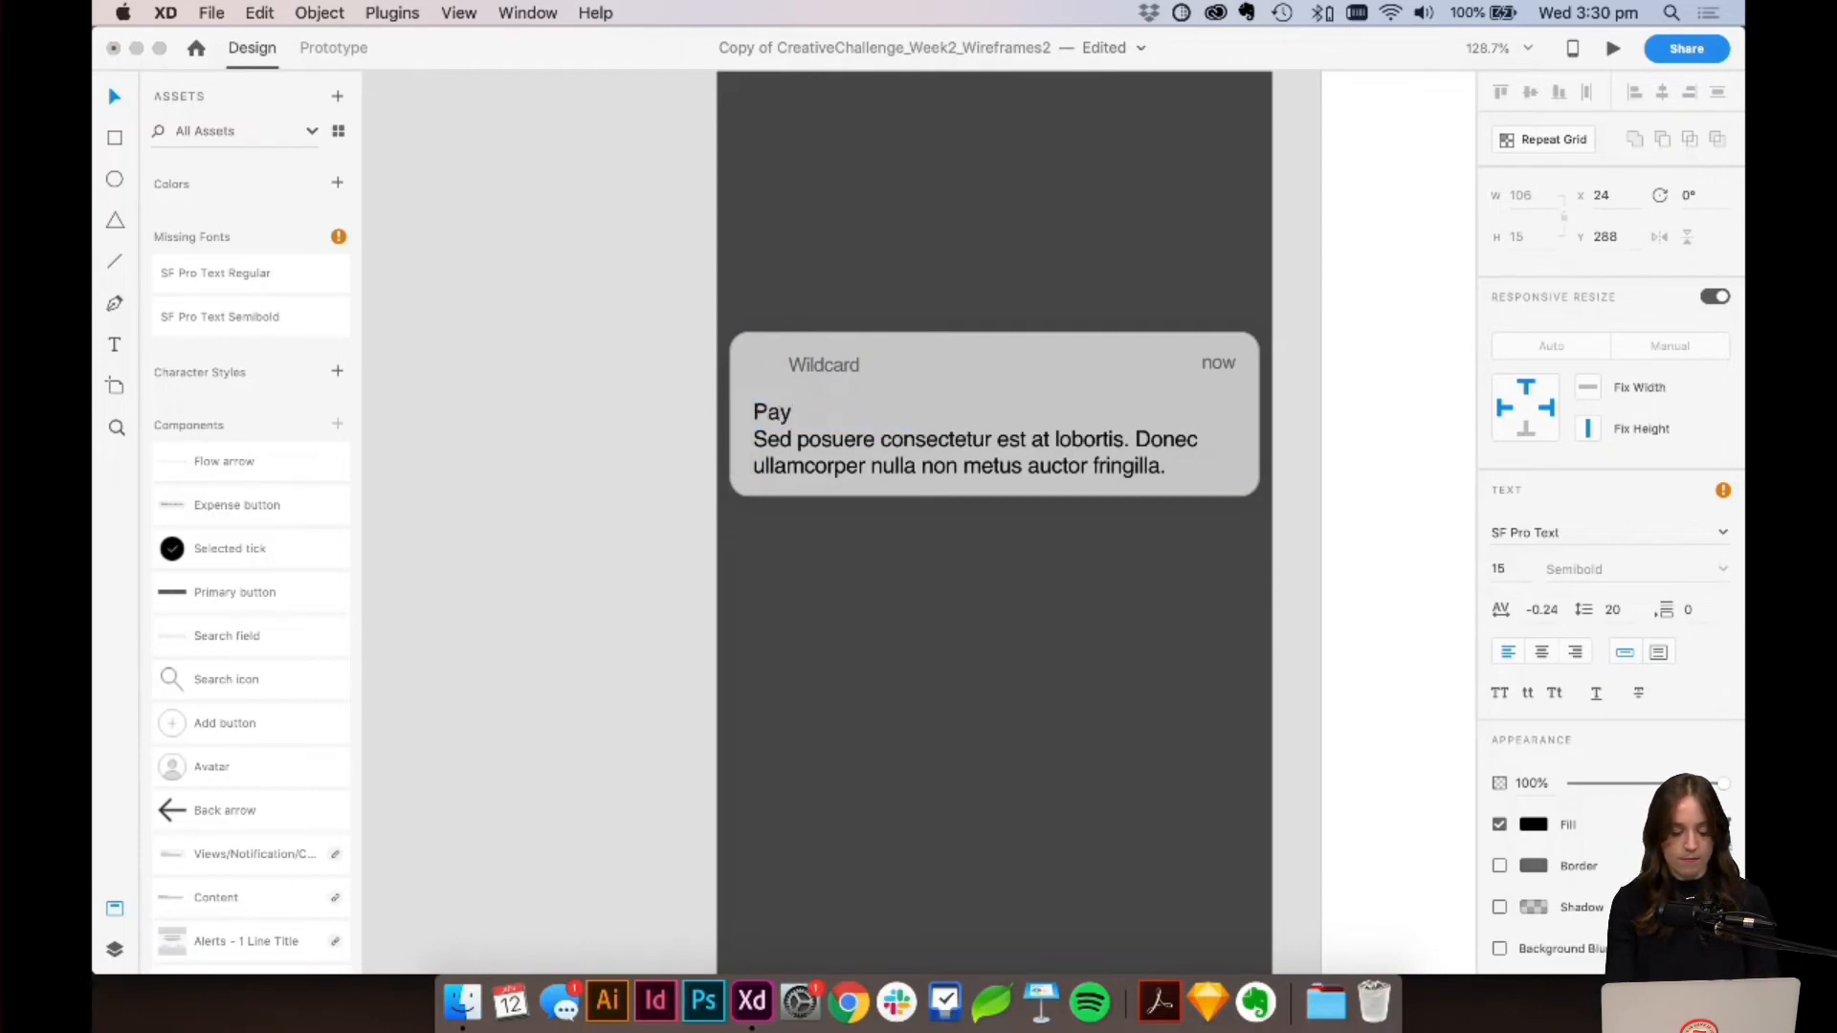
key("BackSpace")
key("BackSpace")
key("BackSpace")
type("%")
key("BackSpace")
type("$56")
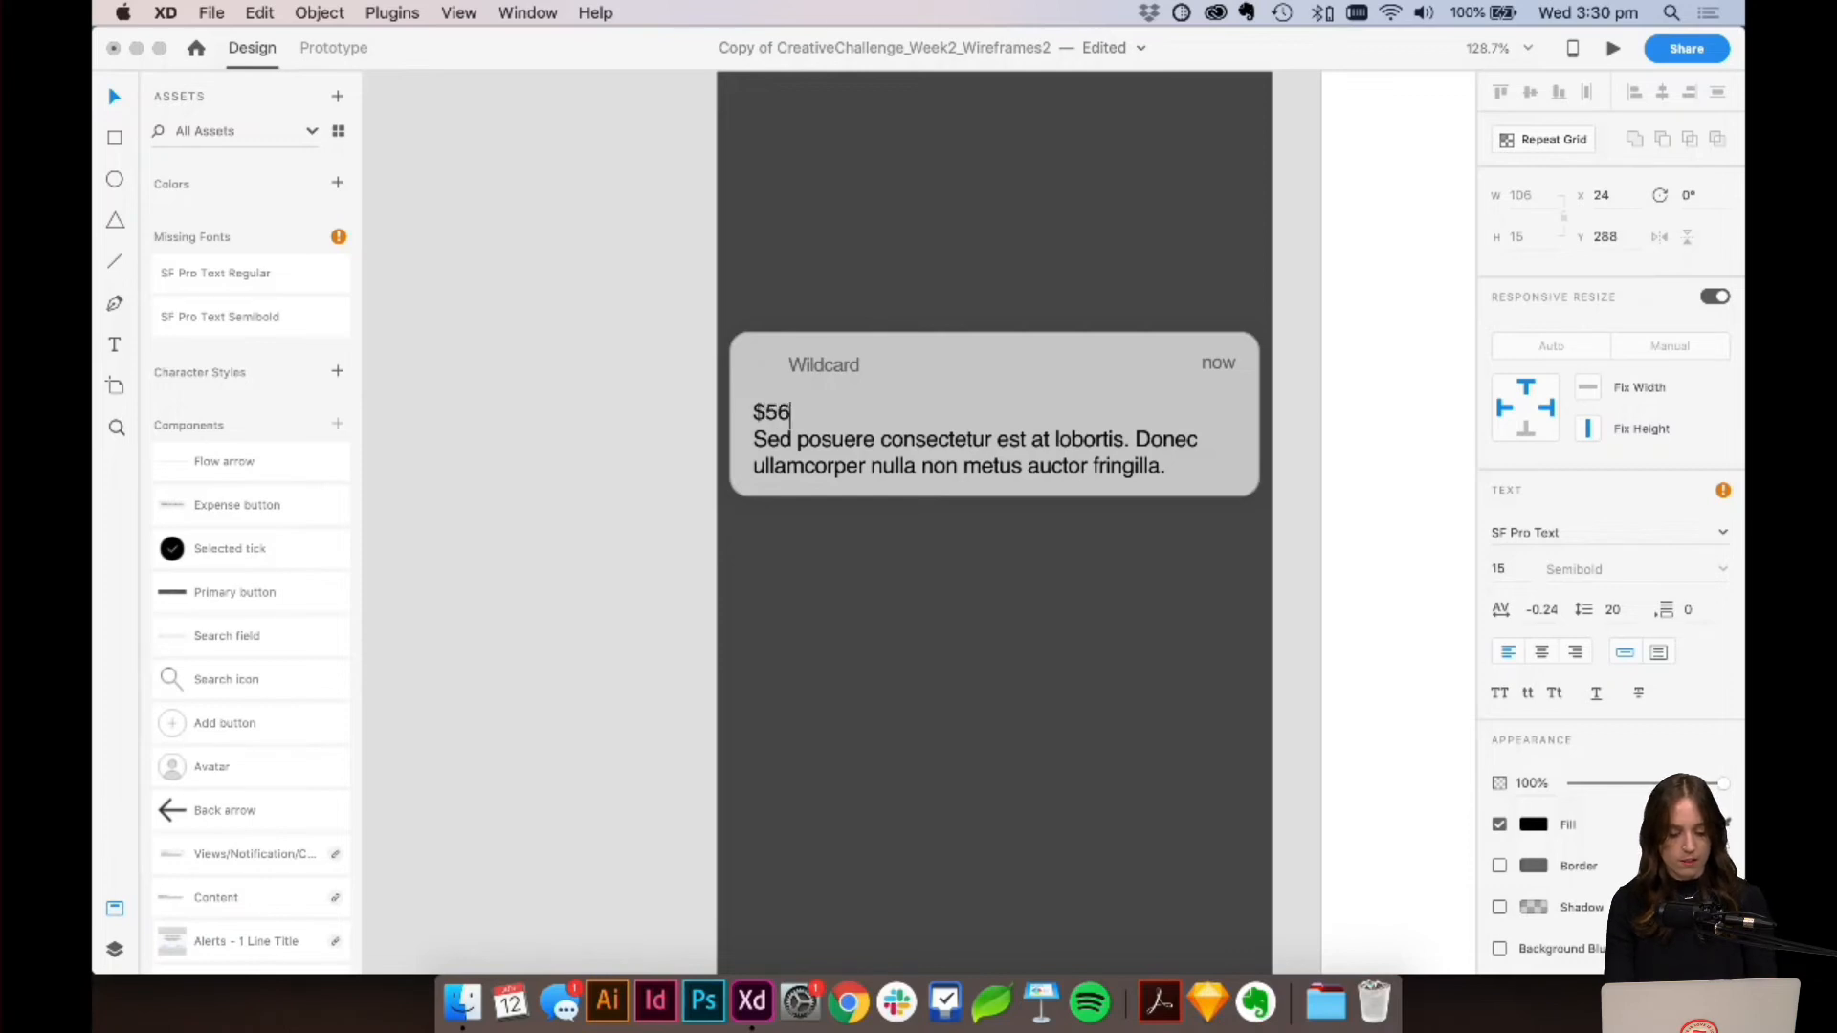
type(" paid at Cafe")
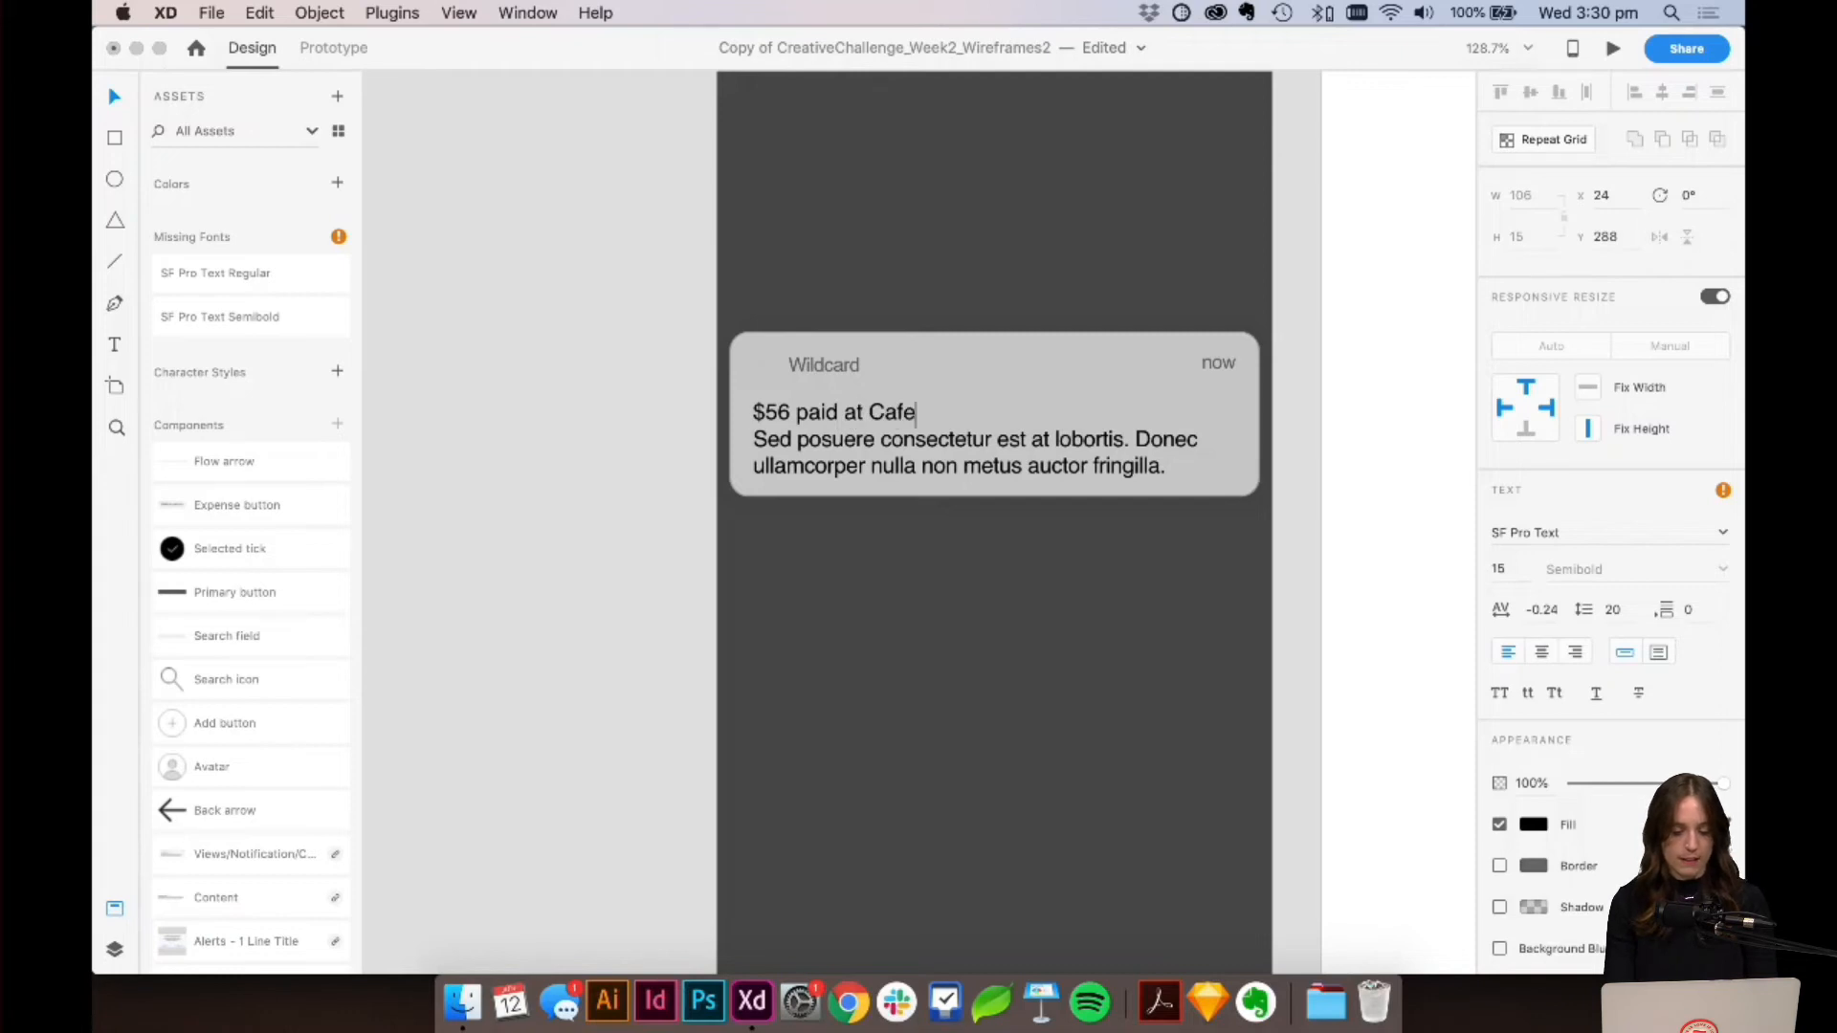
Step: Replace the notification card's body text with "Tap through to split this bill with friends"
left_click(1033, 442)
double_click(1033, 442)
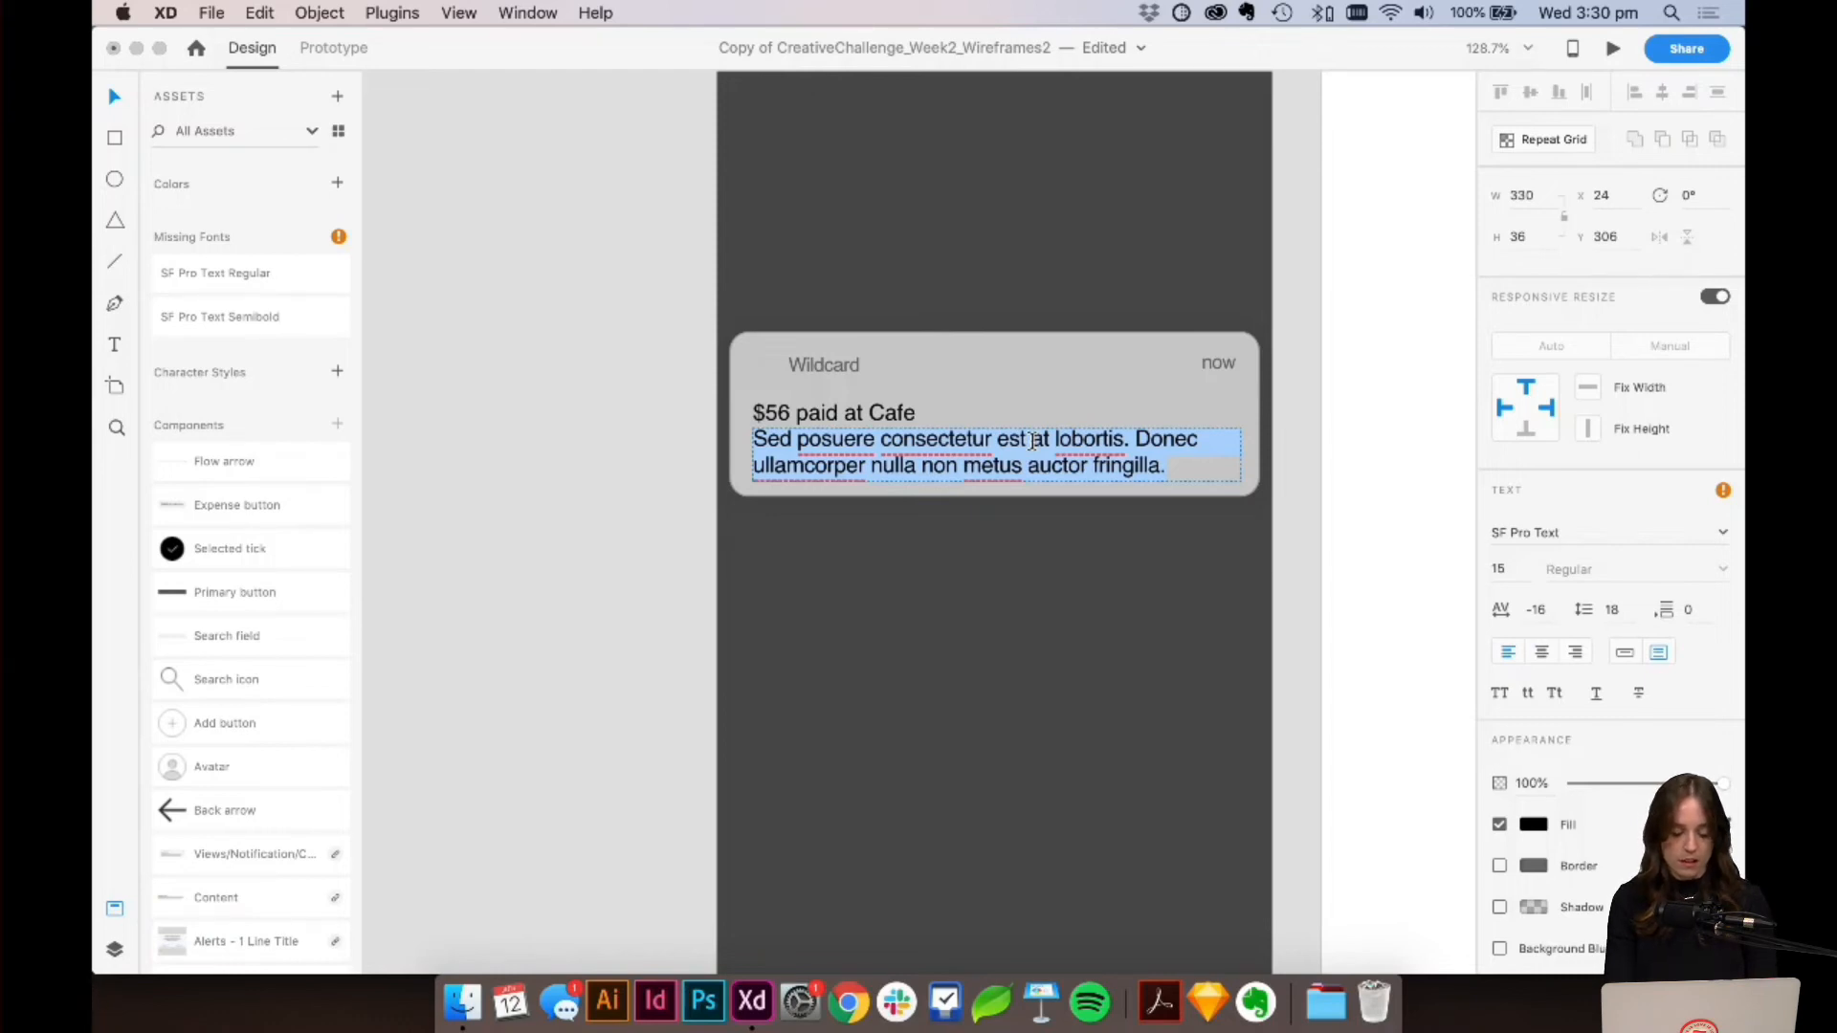
key("BackSpace")
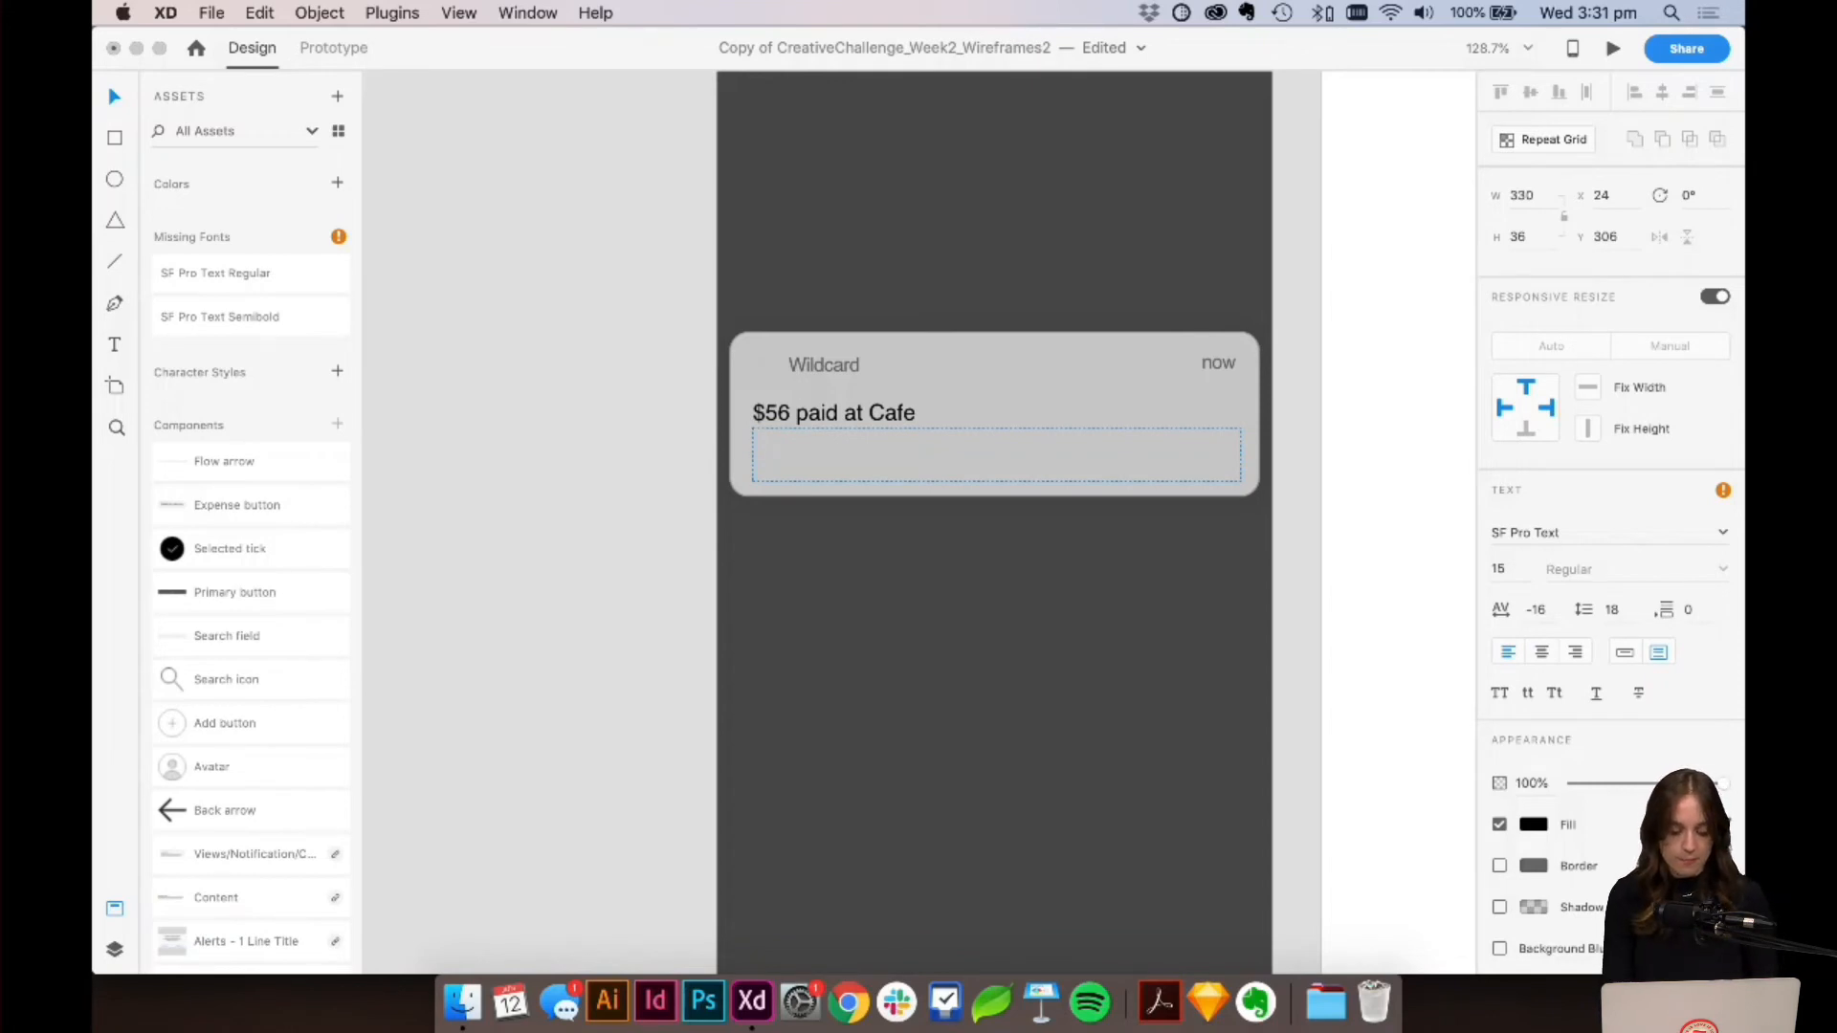
type("Tap through to split this bill with friends")
key("Return")
key("Escape")
left_click(1353, 297)
Step: Examine the Expense screen artboard beside the notification card, checking the amount, merchant details and expense button
scroll(1356, 300, "right", 2)
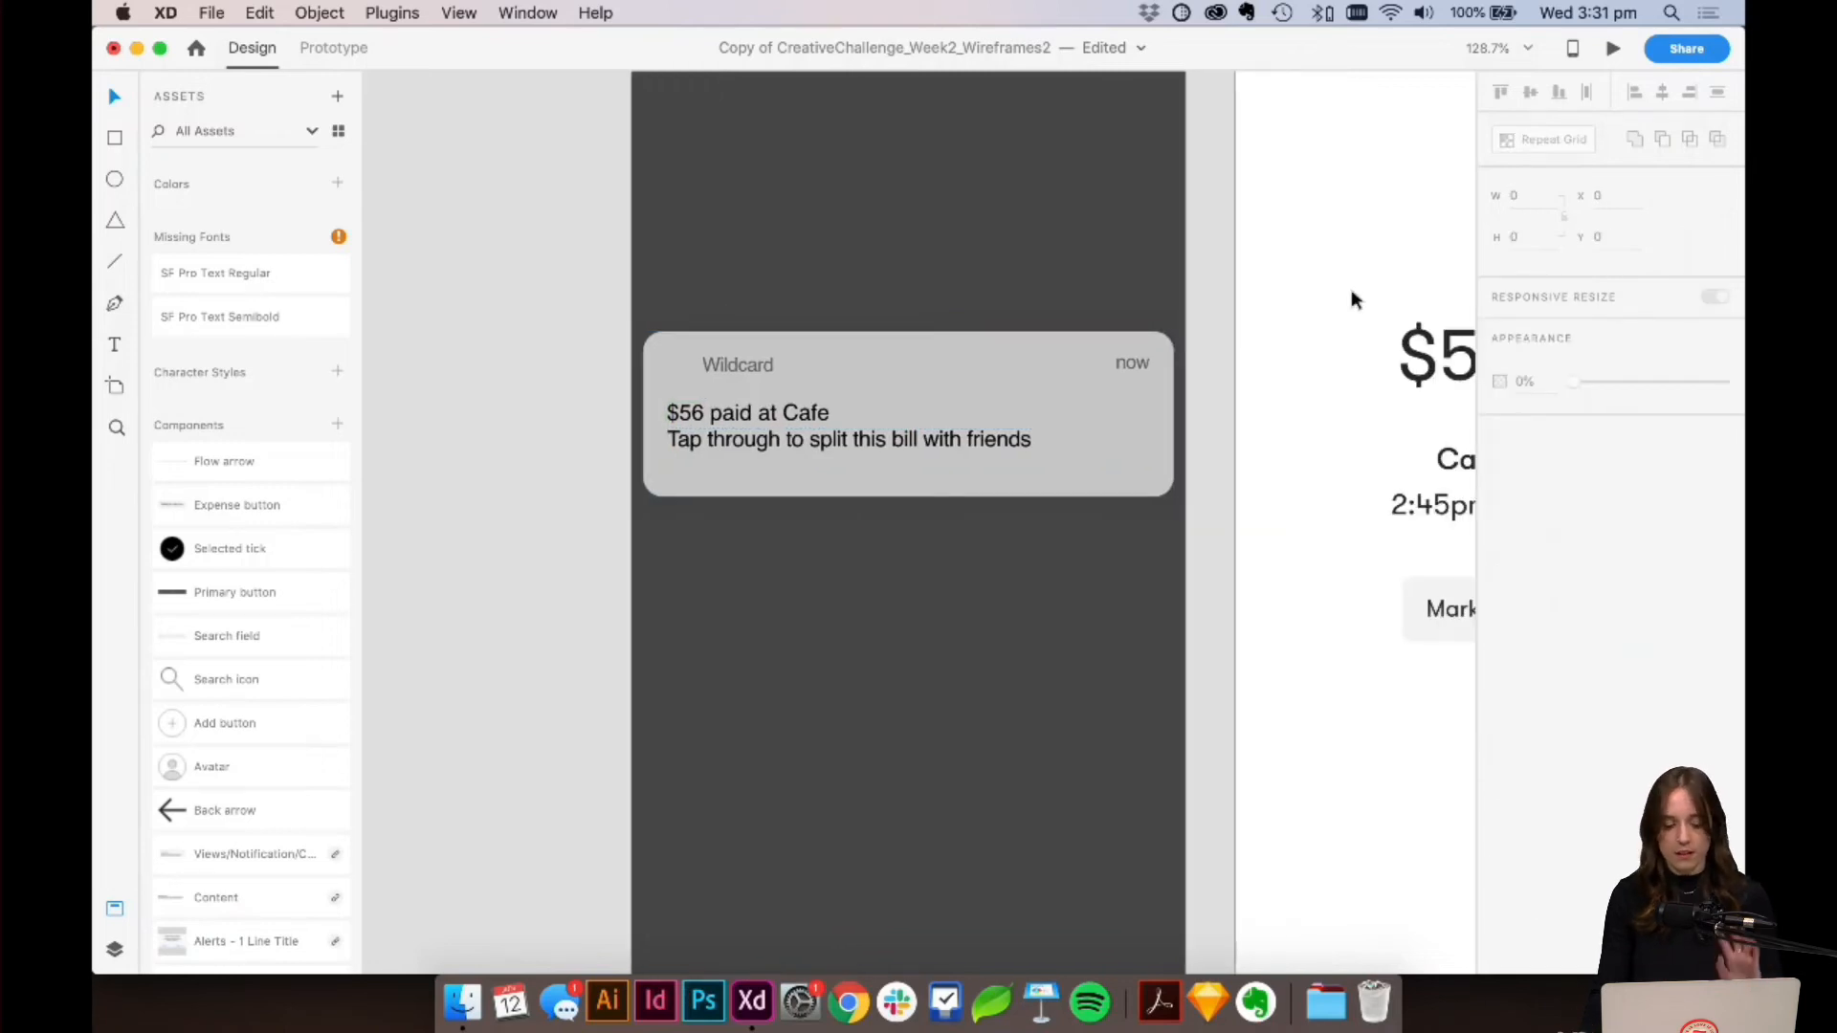
scroll(1353, 299, "right", 2)
scroll(1351, 299, "right", 7)
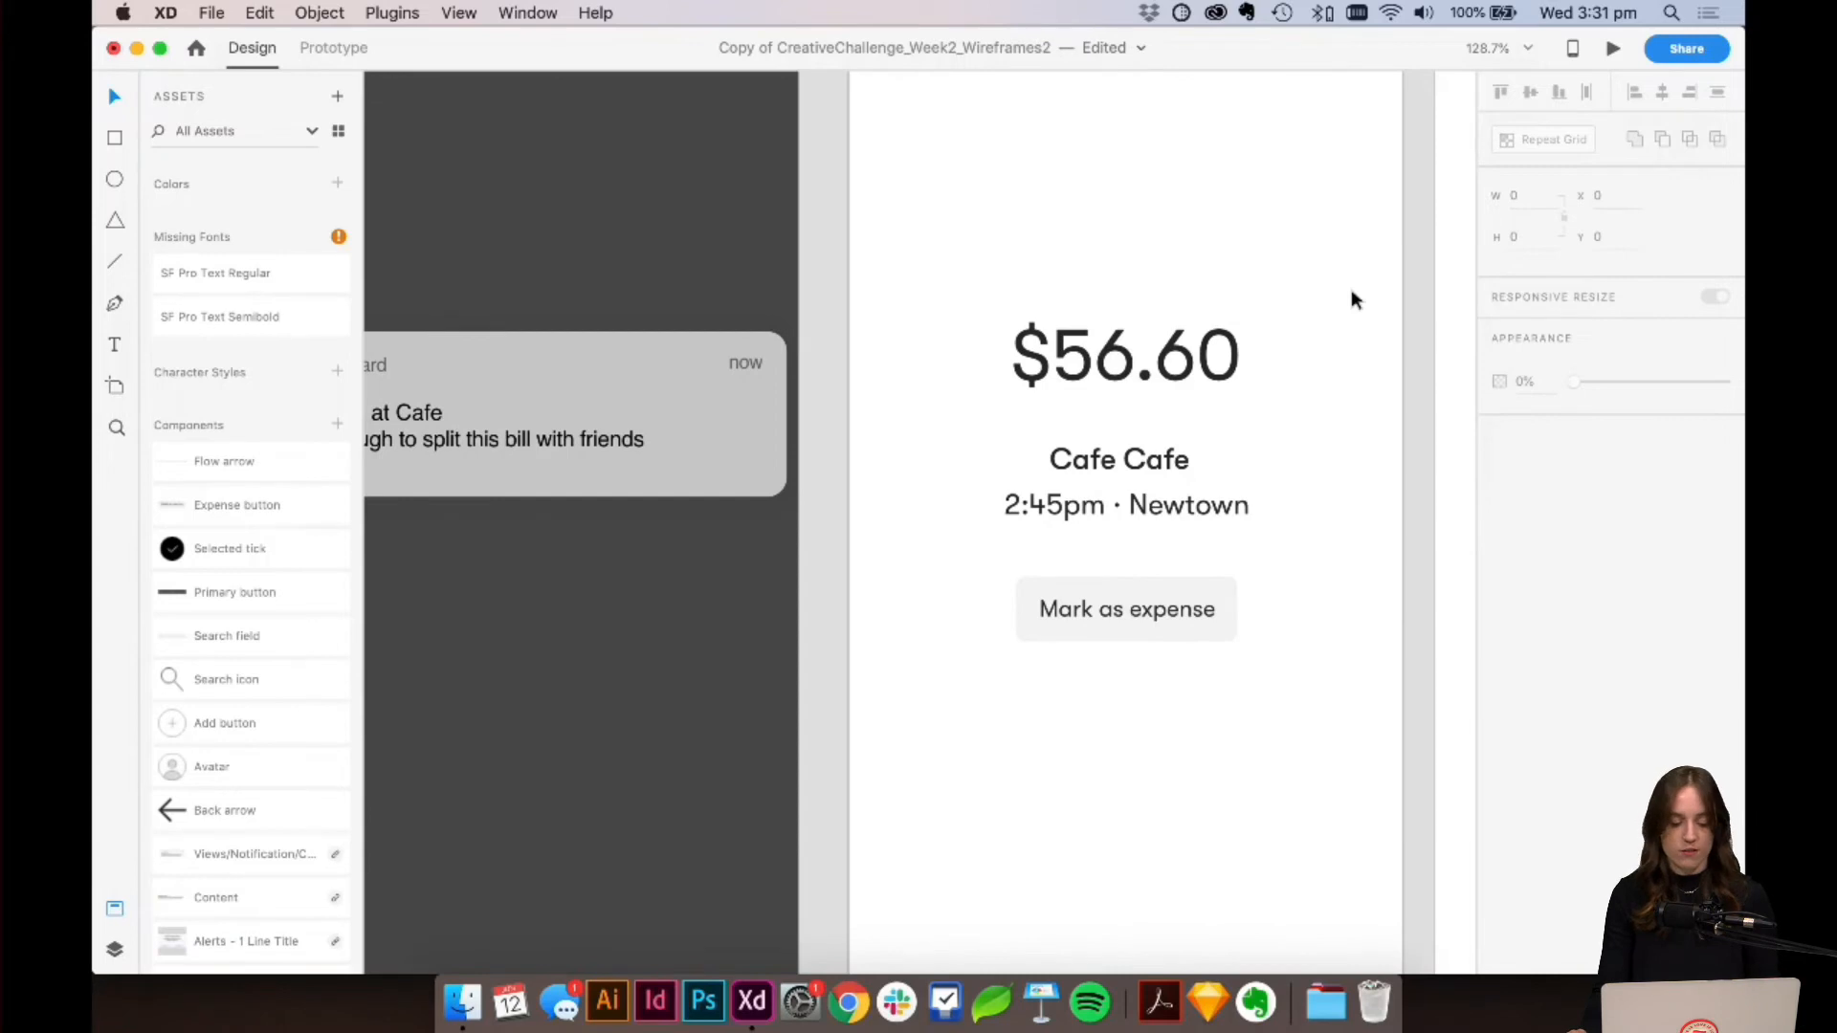
scroll(1351, 298, "right", 7)
scroll(1351, 291, "left", 5)
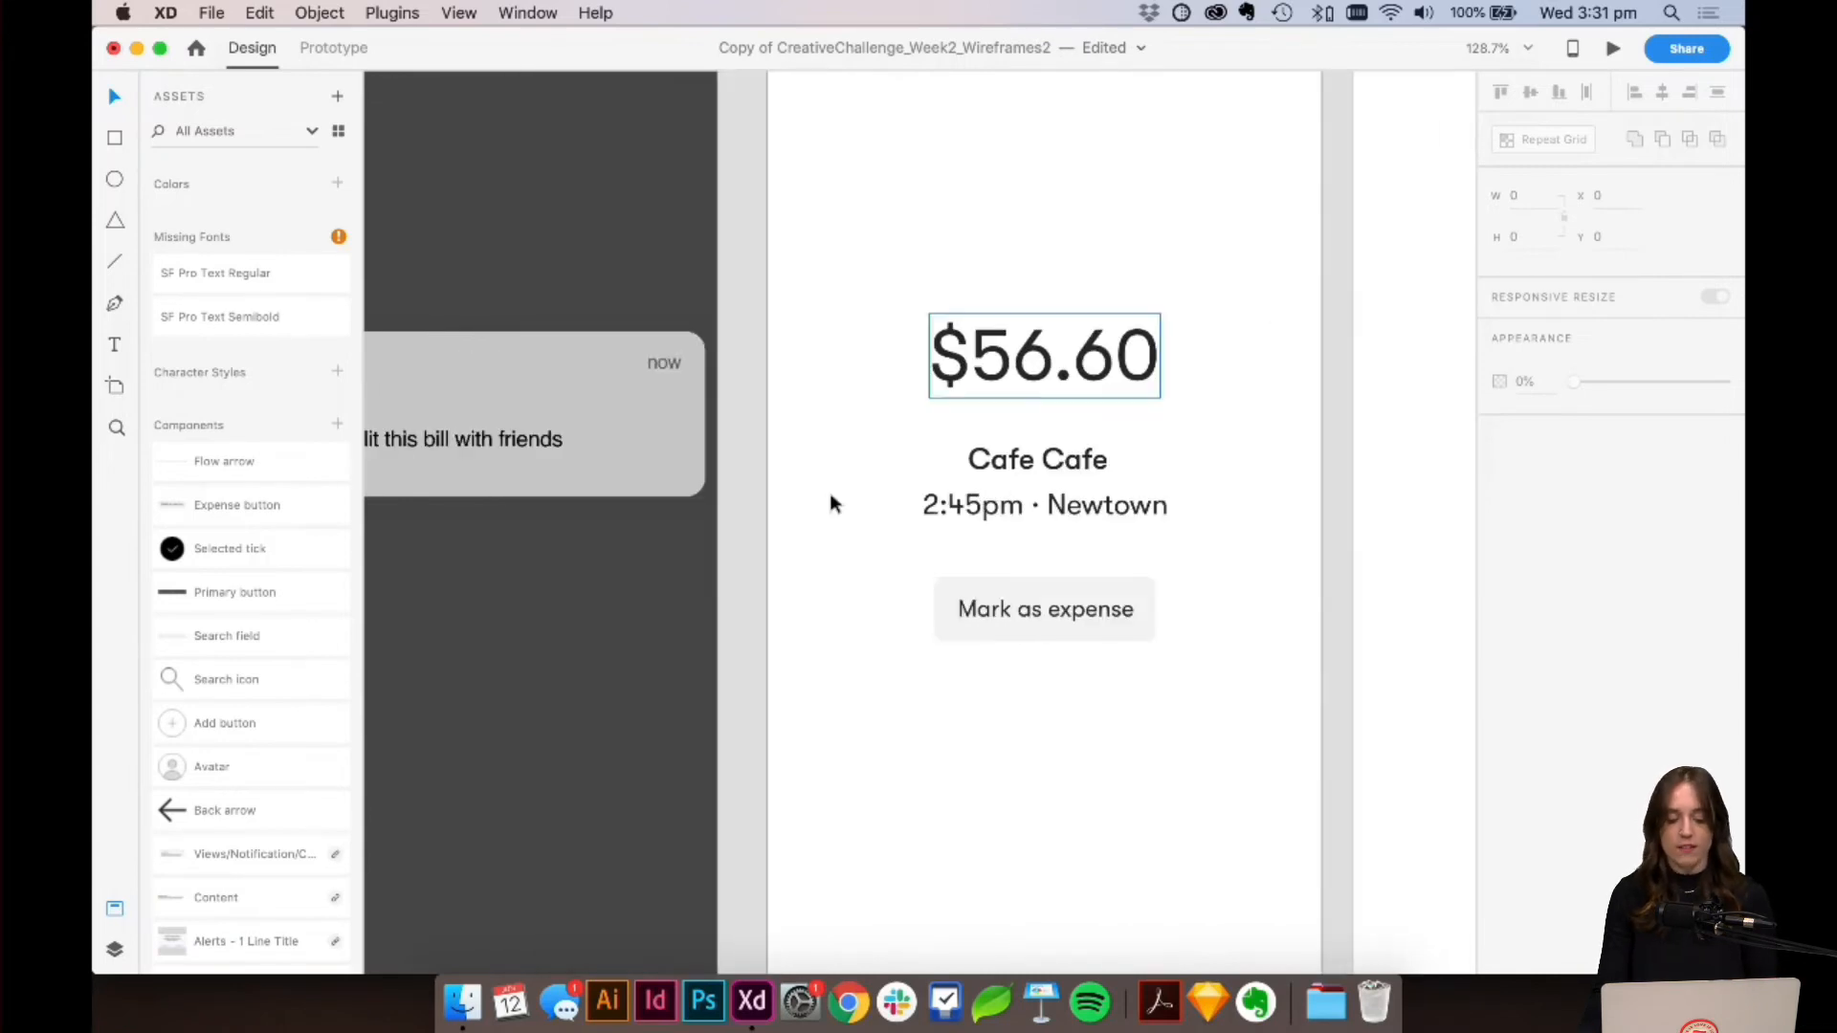
scroll(675, 427, "left", 4)
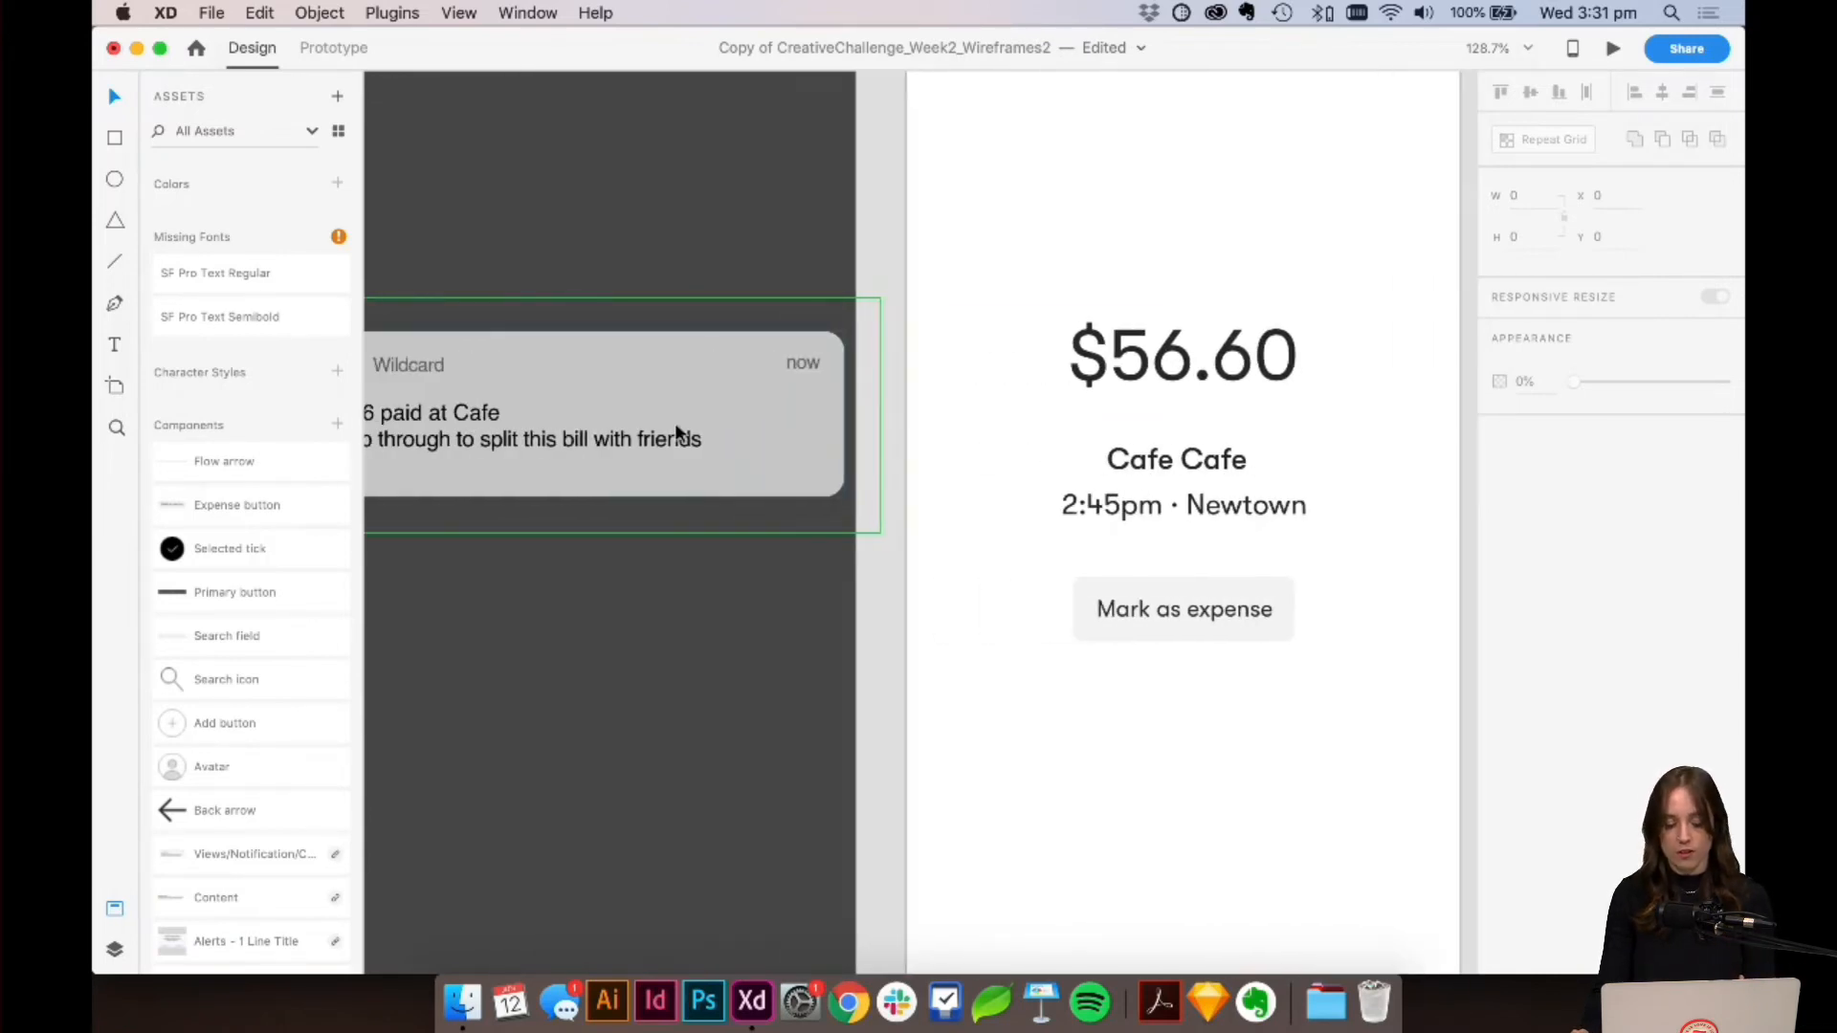
scroll(675, 427, "right", 7)
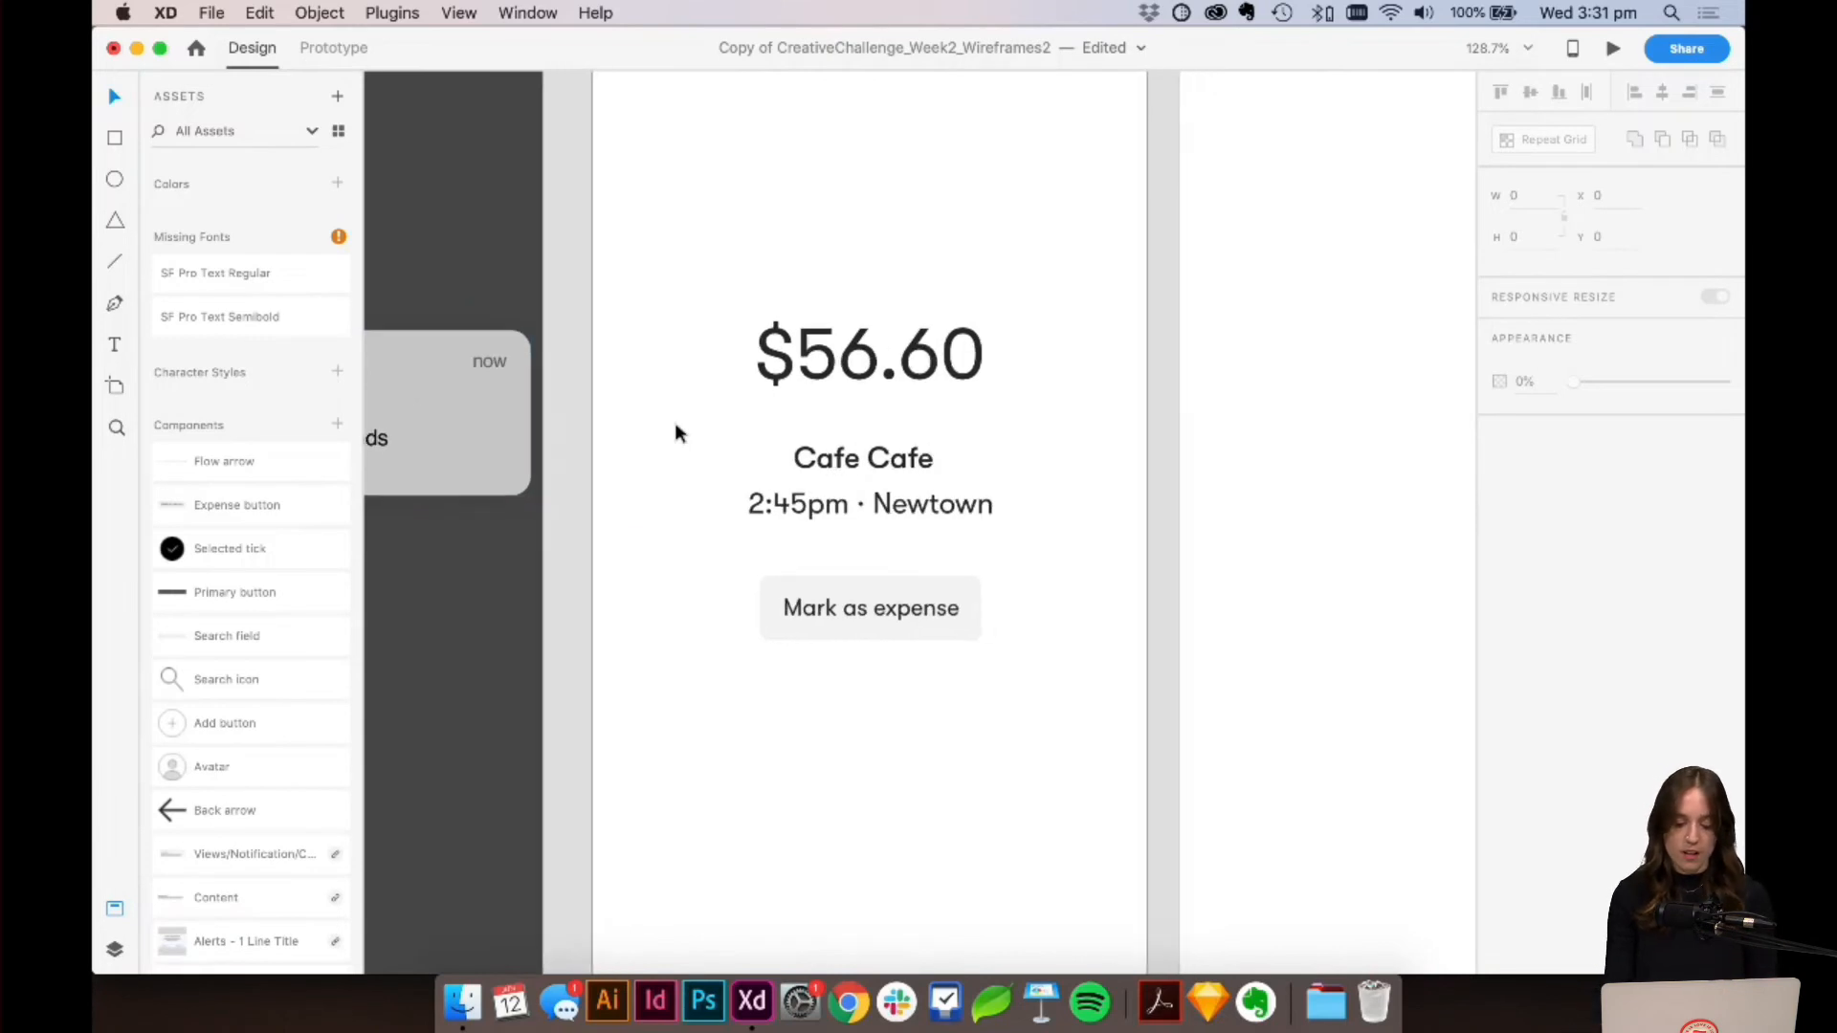
key("super+1")
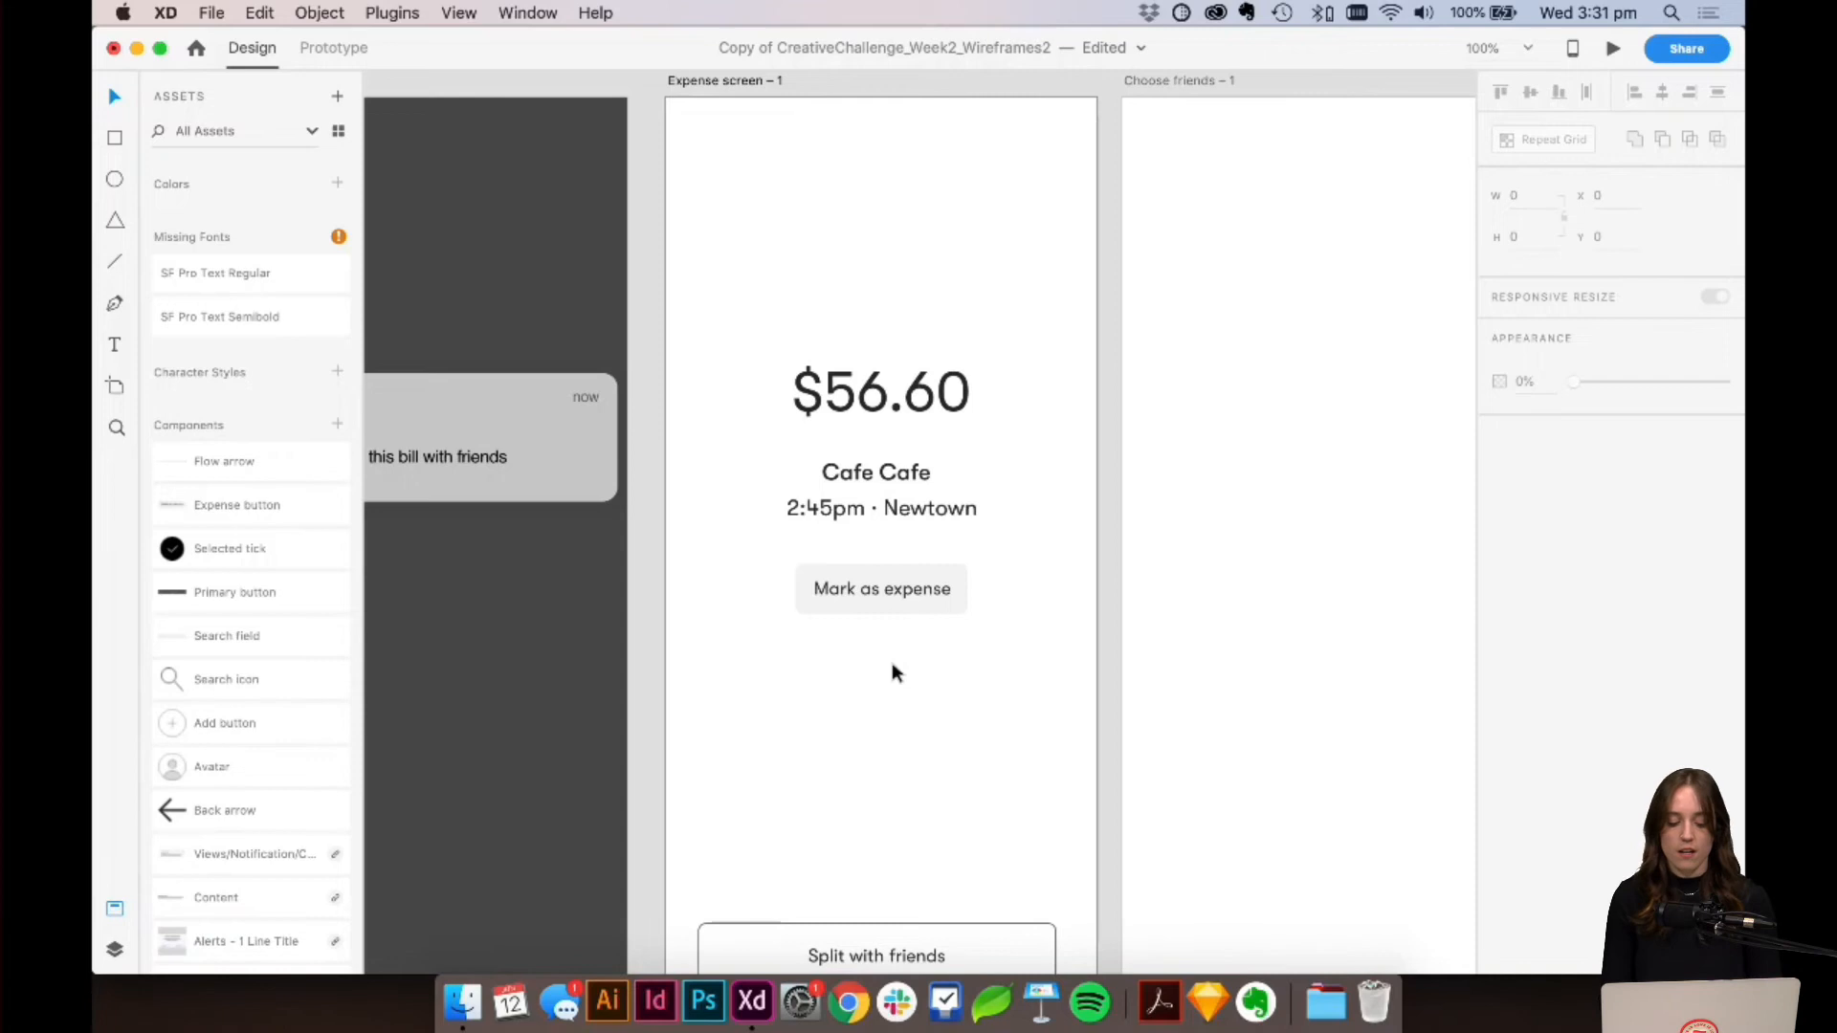
Step: Delete the "Split with friends" button from the Expense screen artboard and undo the deletion
scroll(892, 673, "down", 5)
left_click_drag(839, 856, 856, 866)
key("BackSpace")
scroll(973, 695, "up", 3)
scroll(972, 695, "down", 1)
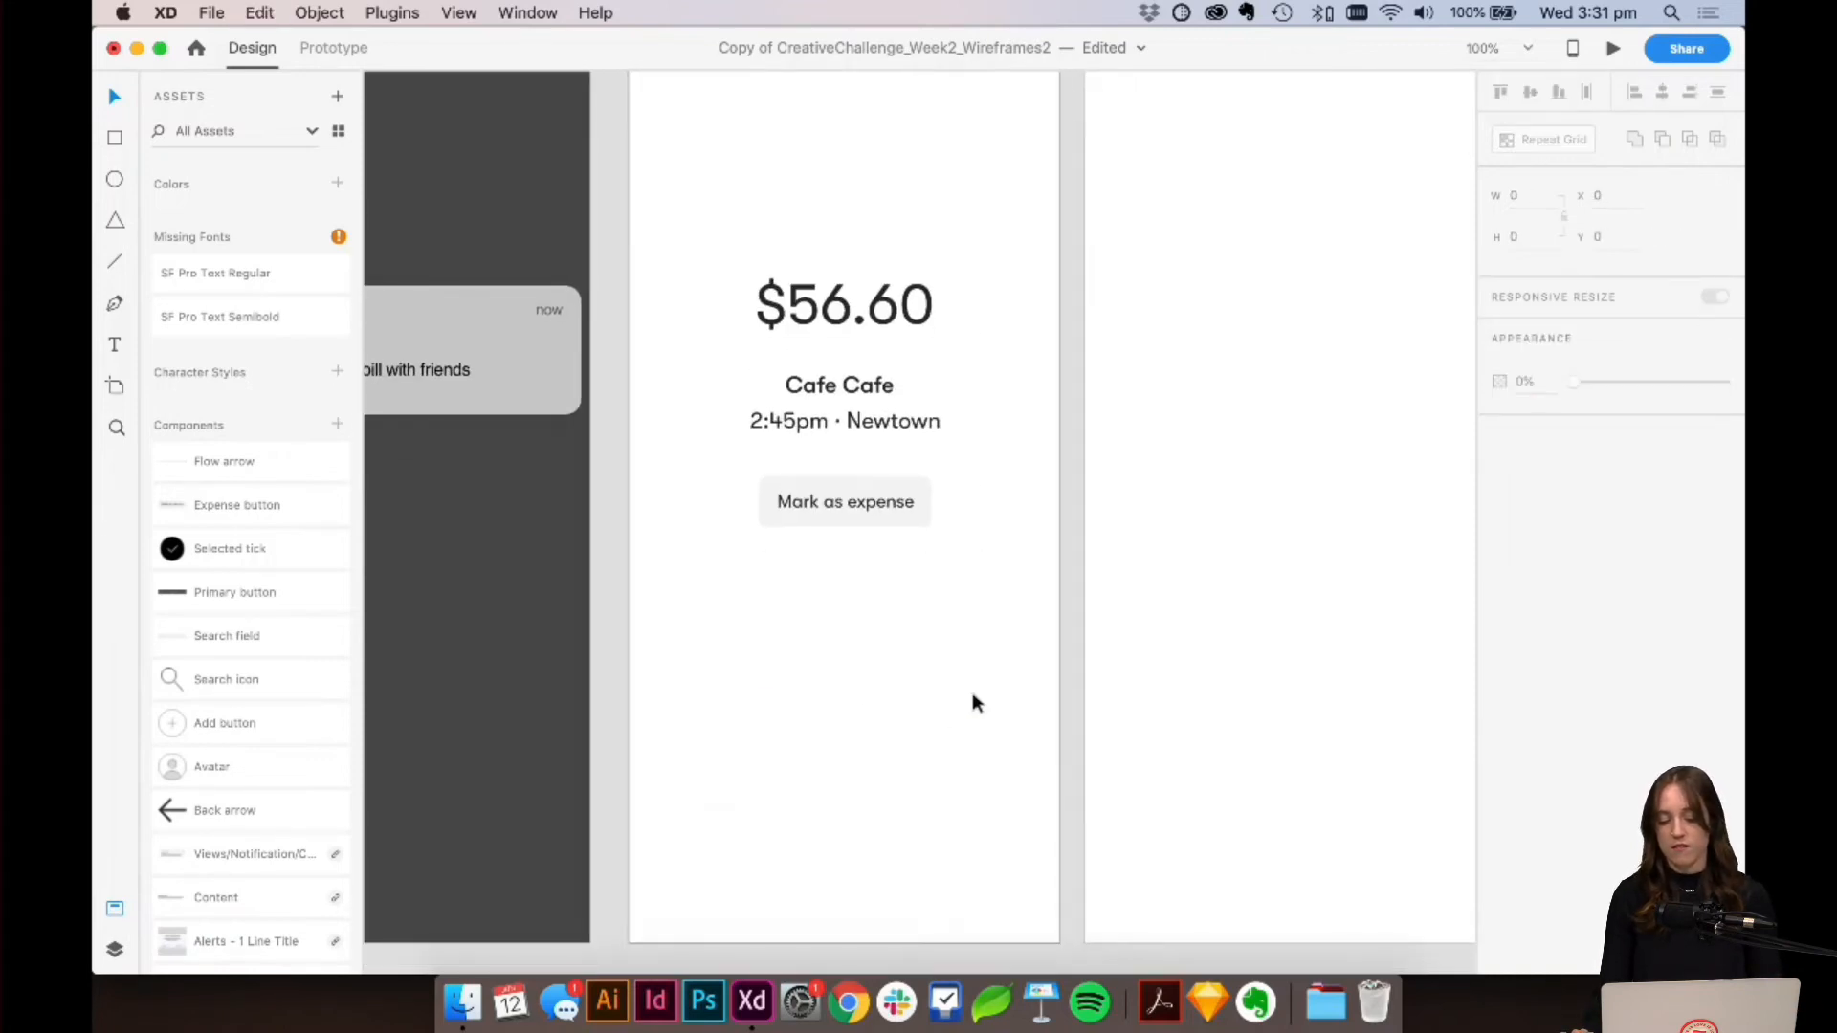
key("super+z")
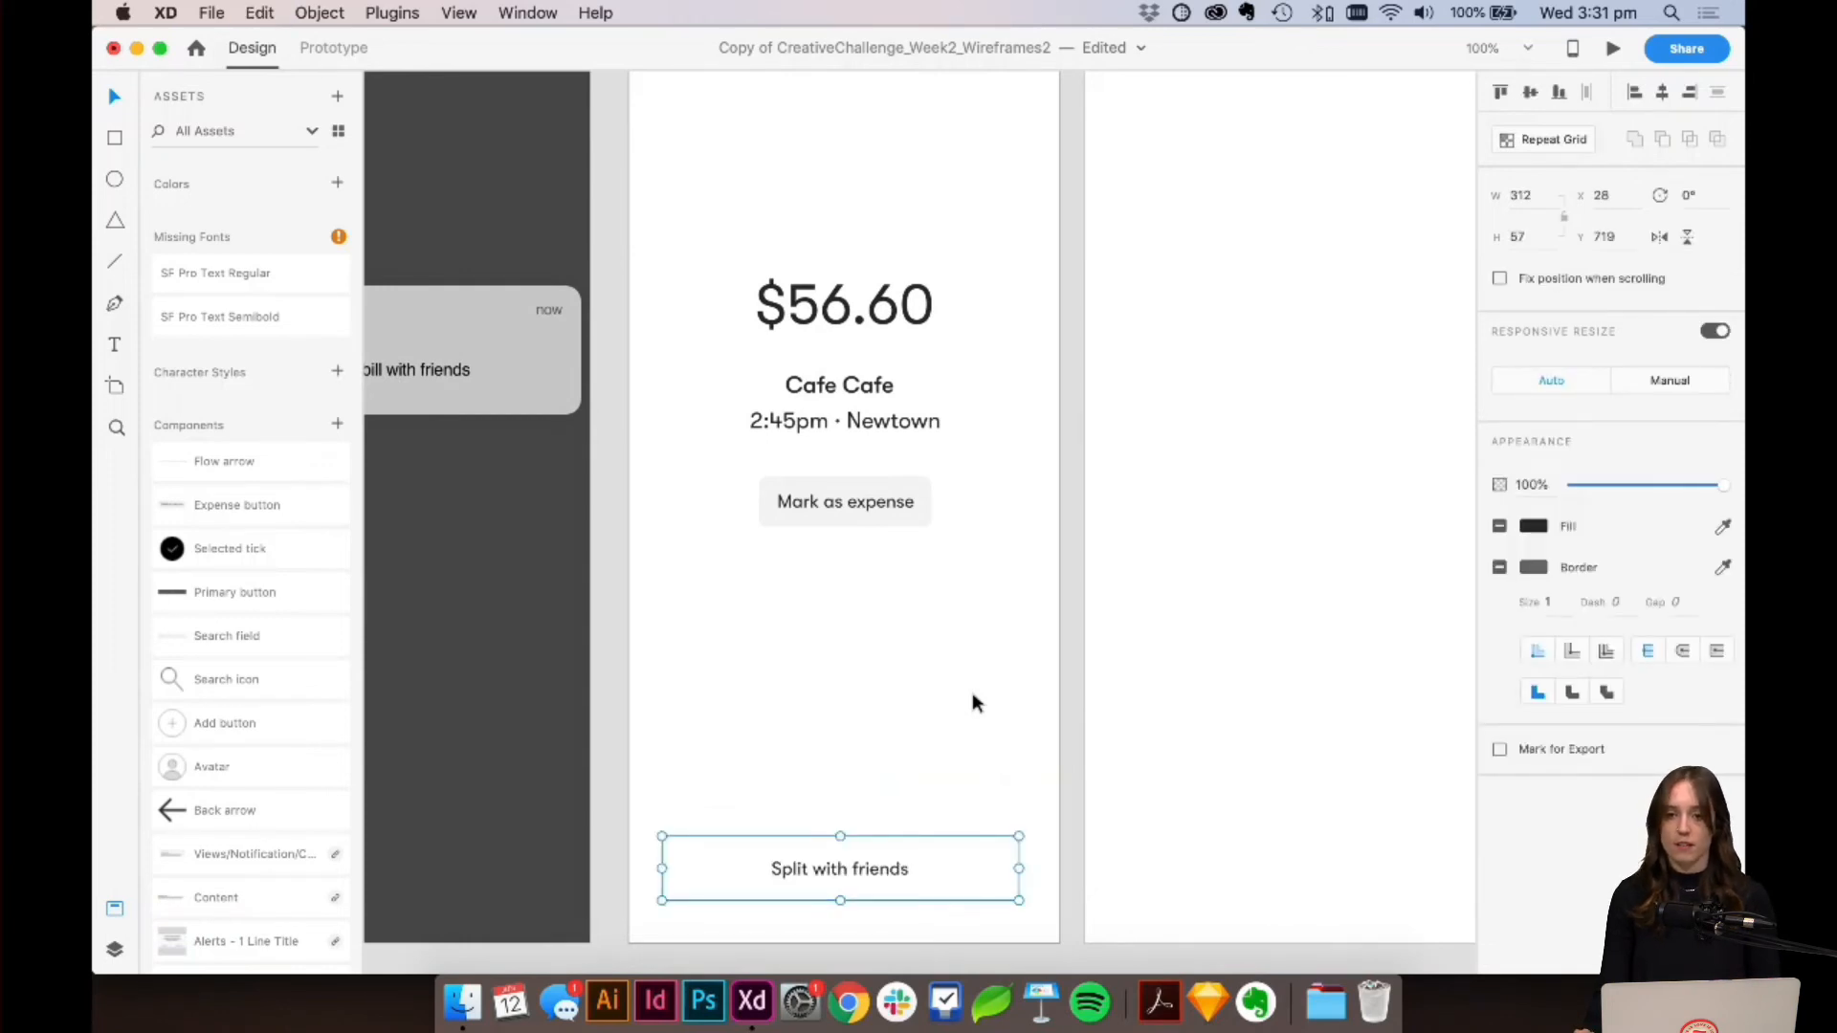
left_click(834, 726)
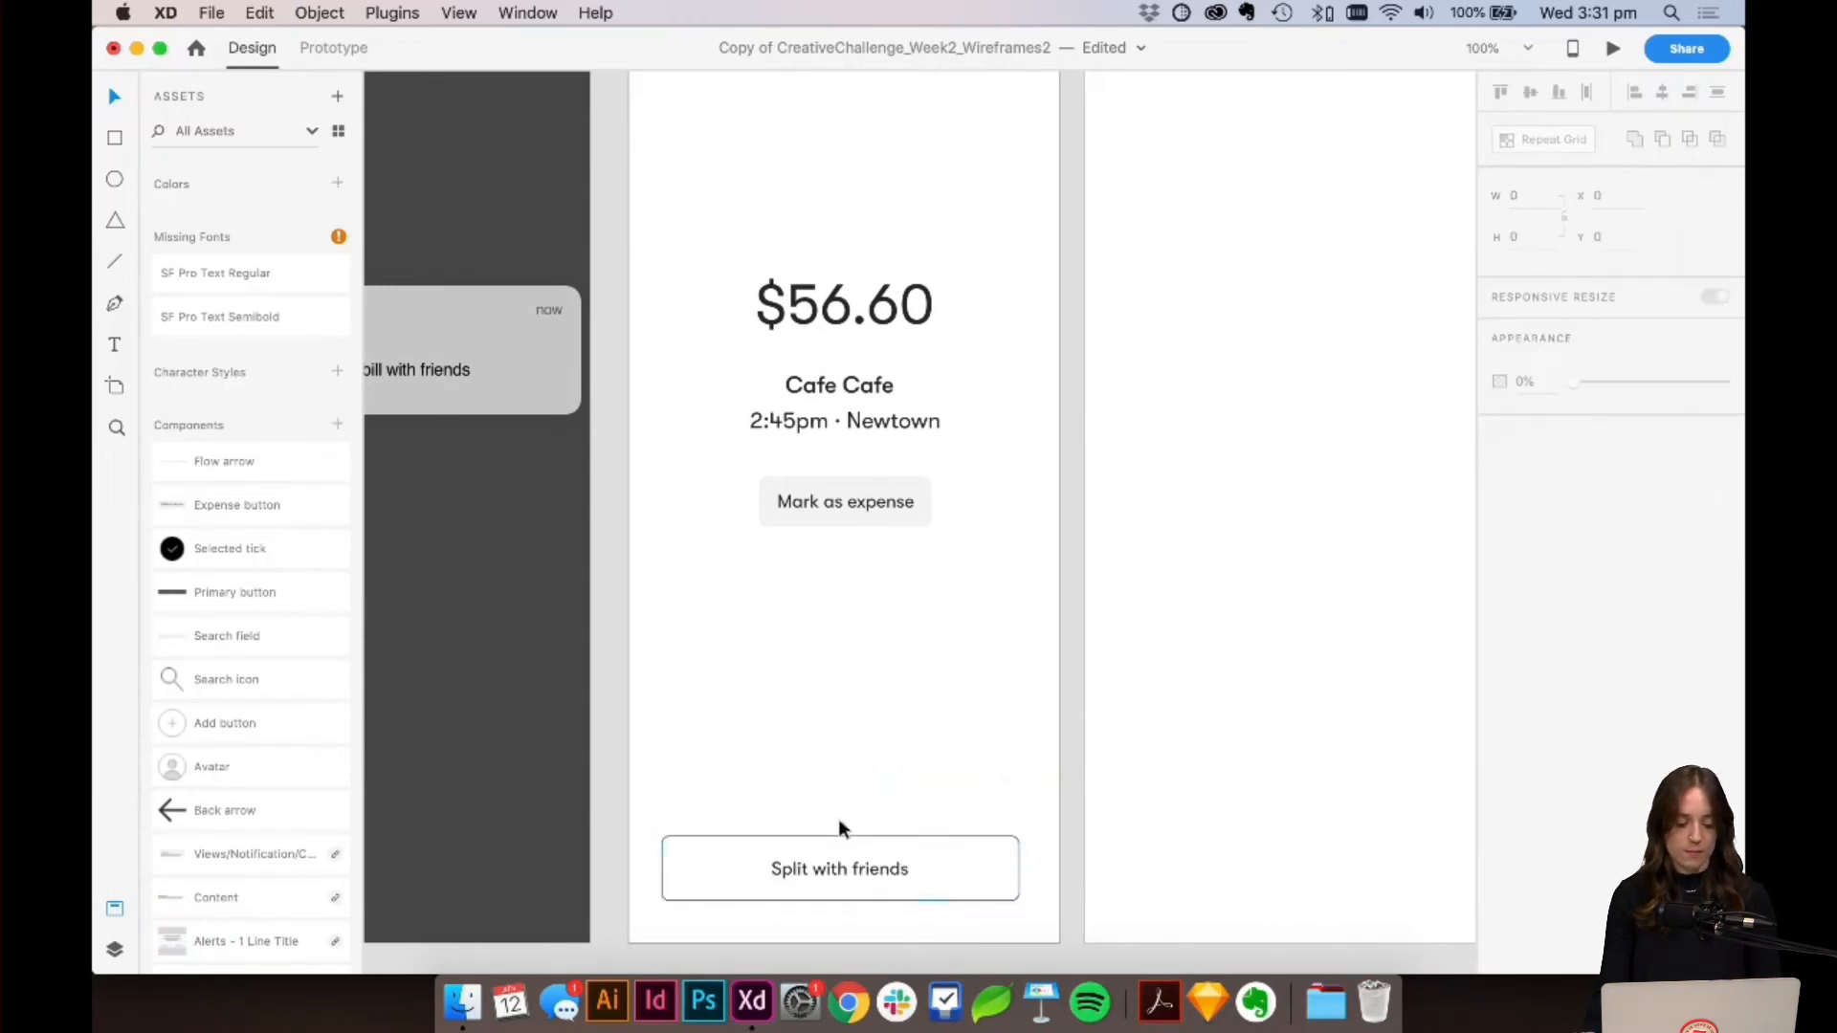
left_click(842, 864)
key("BackSpace")
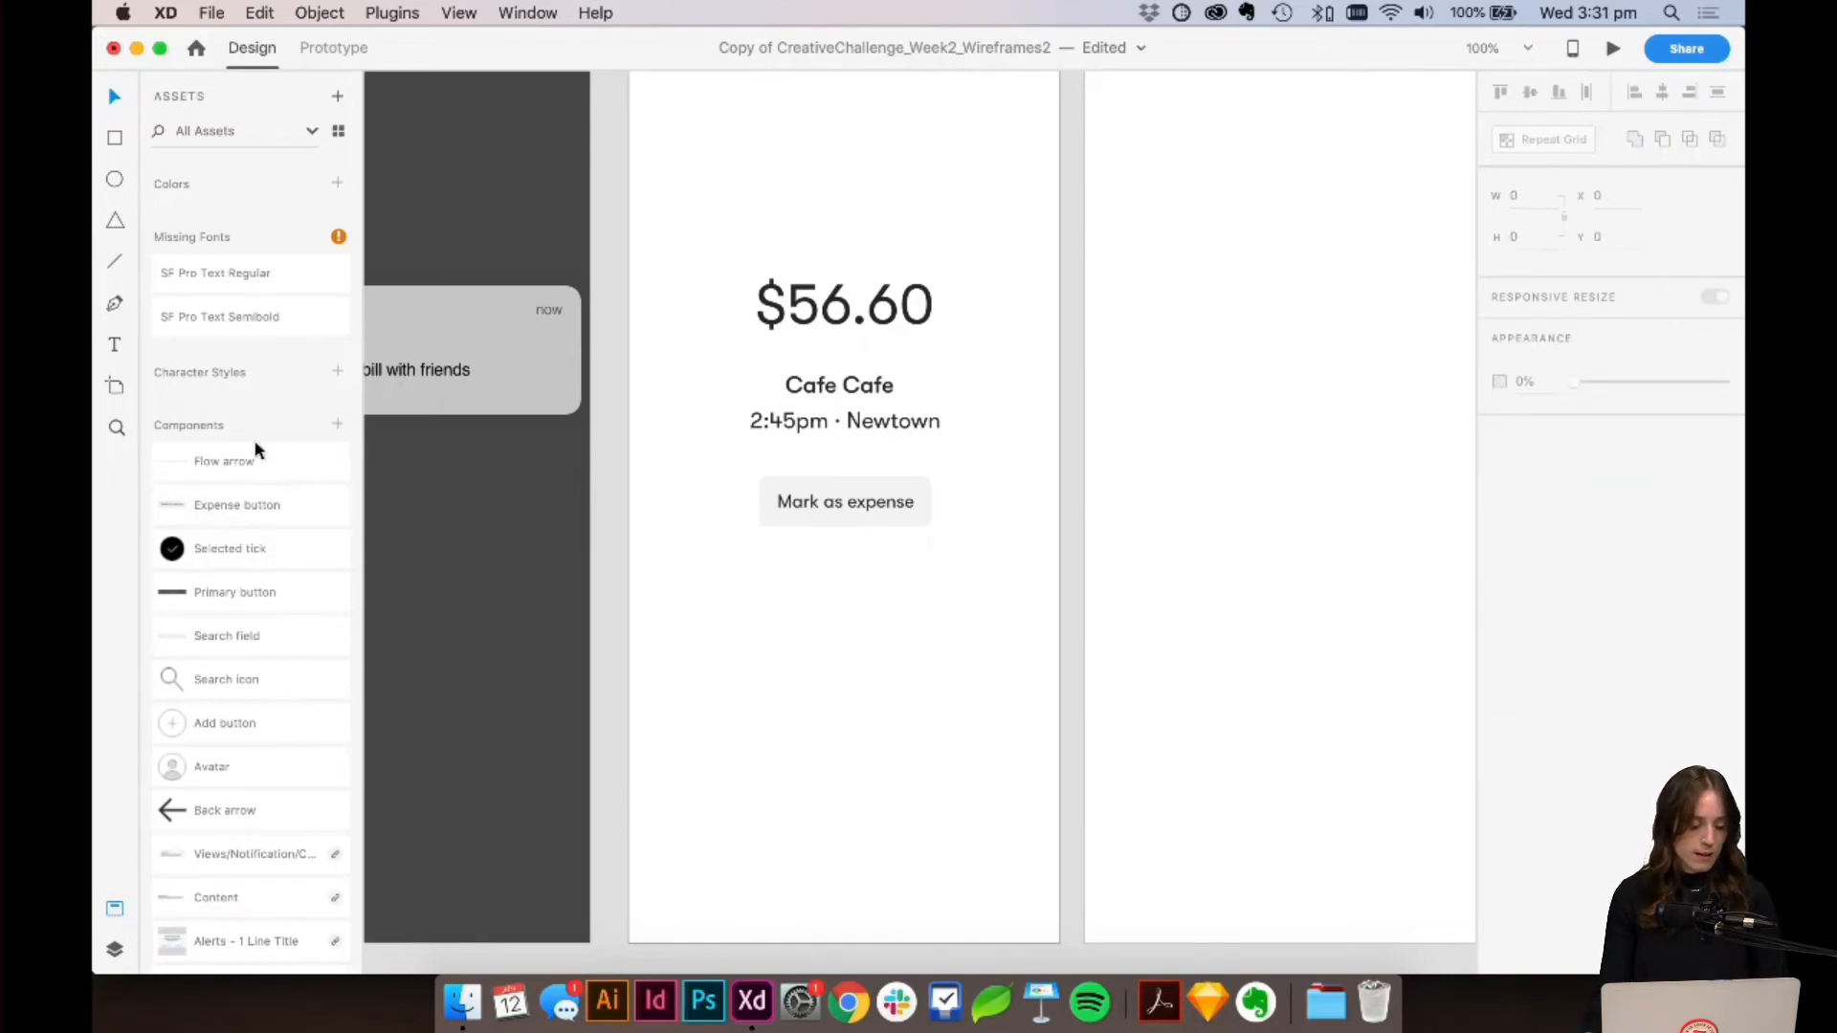
scroll(268, 833, "down", 2)
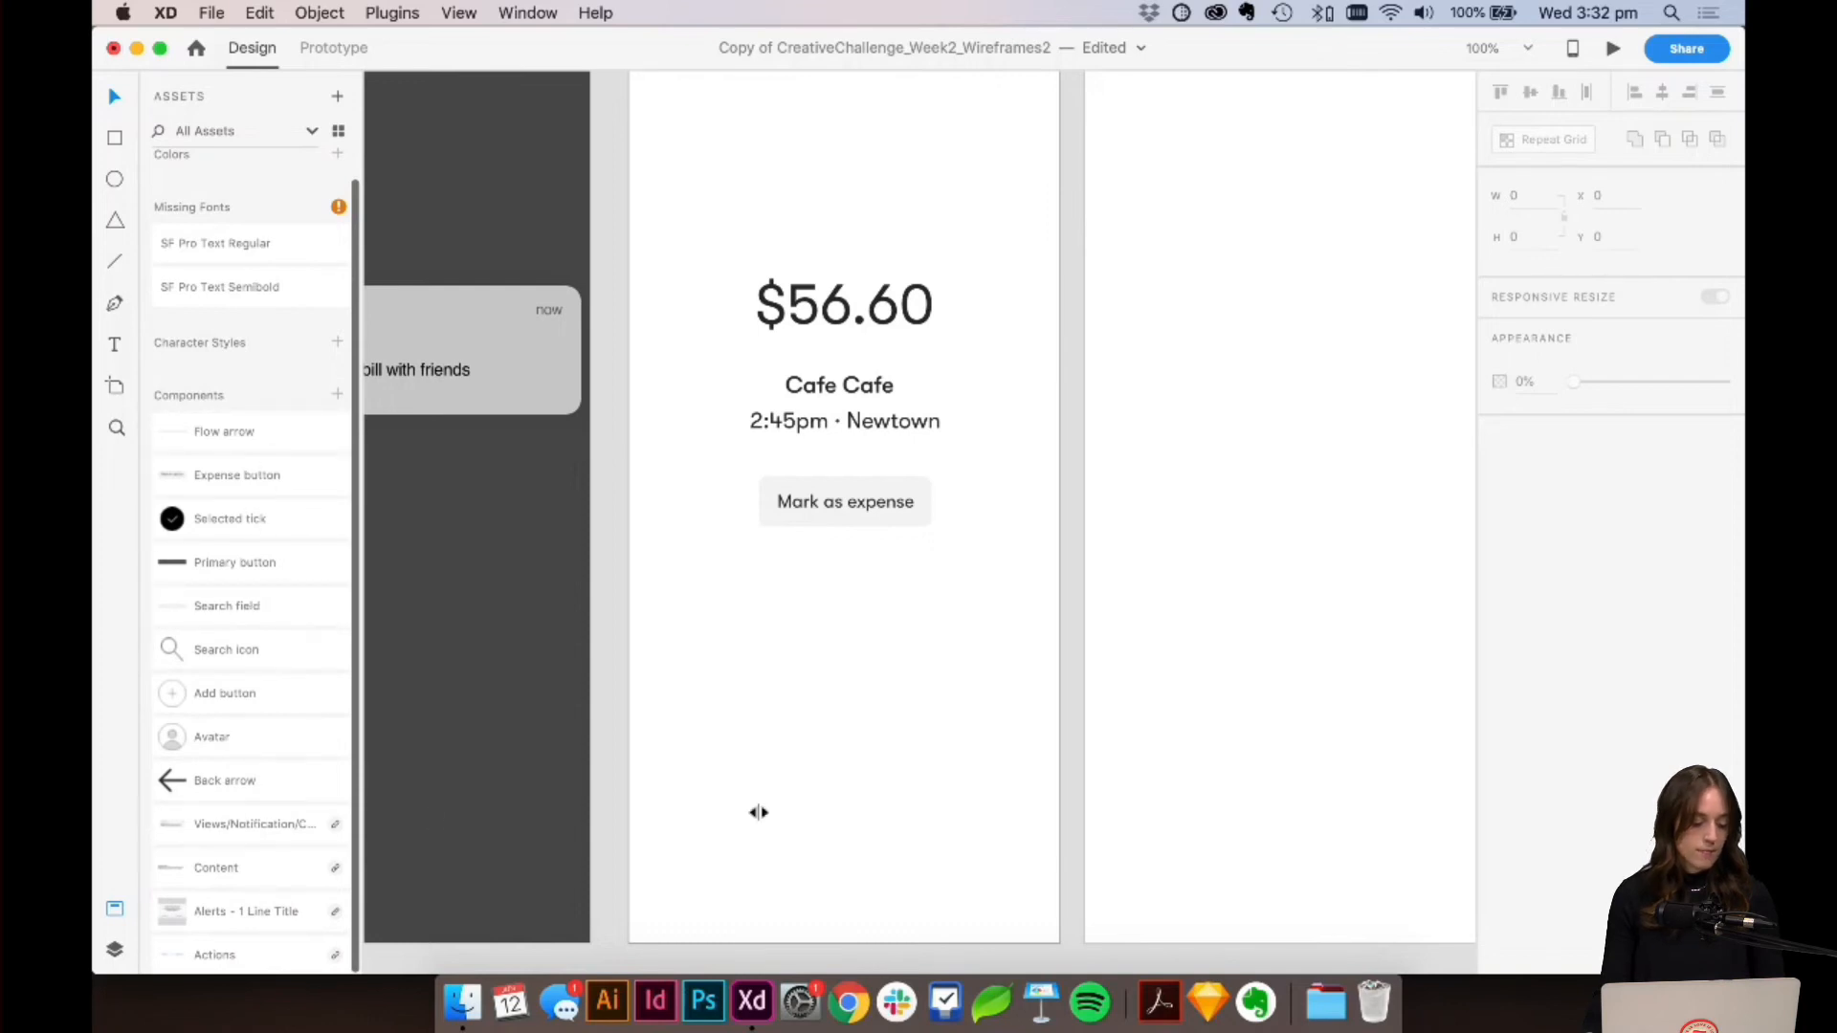
key("super+z")
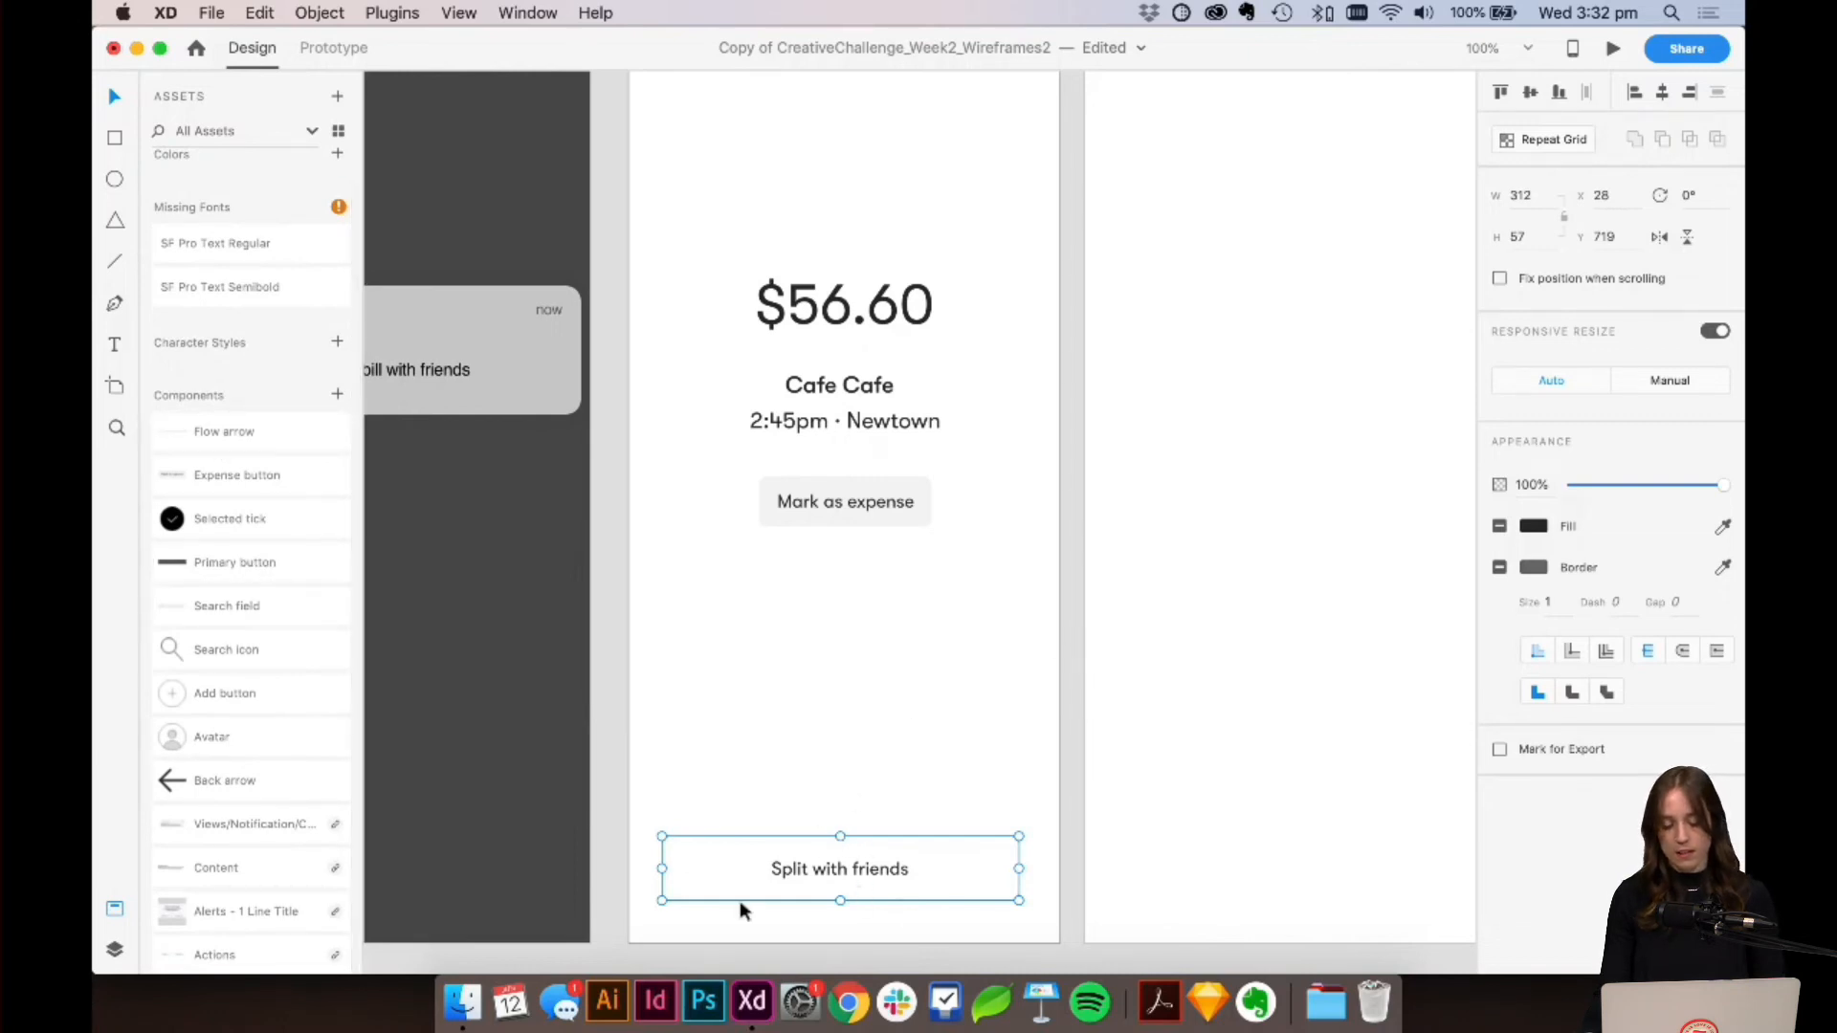
Step: Duplicate the $56.60 amount from the Expense screen artboard into the upper part of the Choose friends artboard
scroll(849, 718, "right", 5)
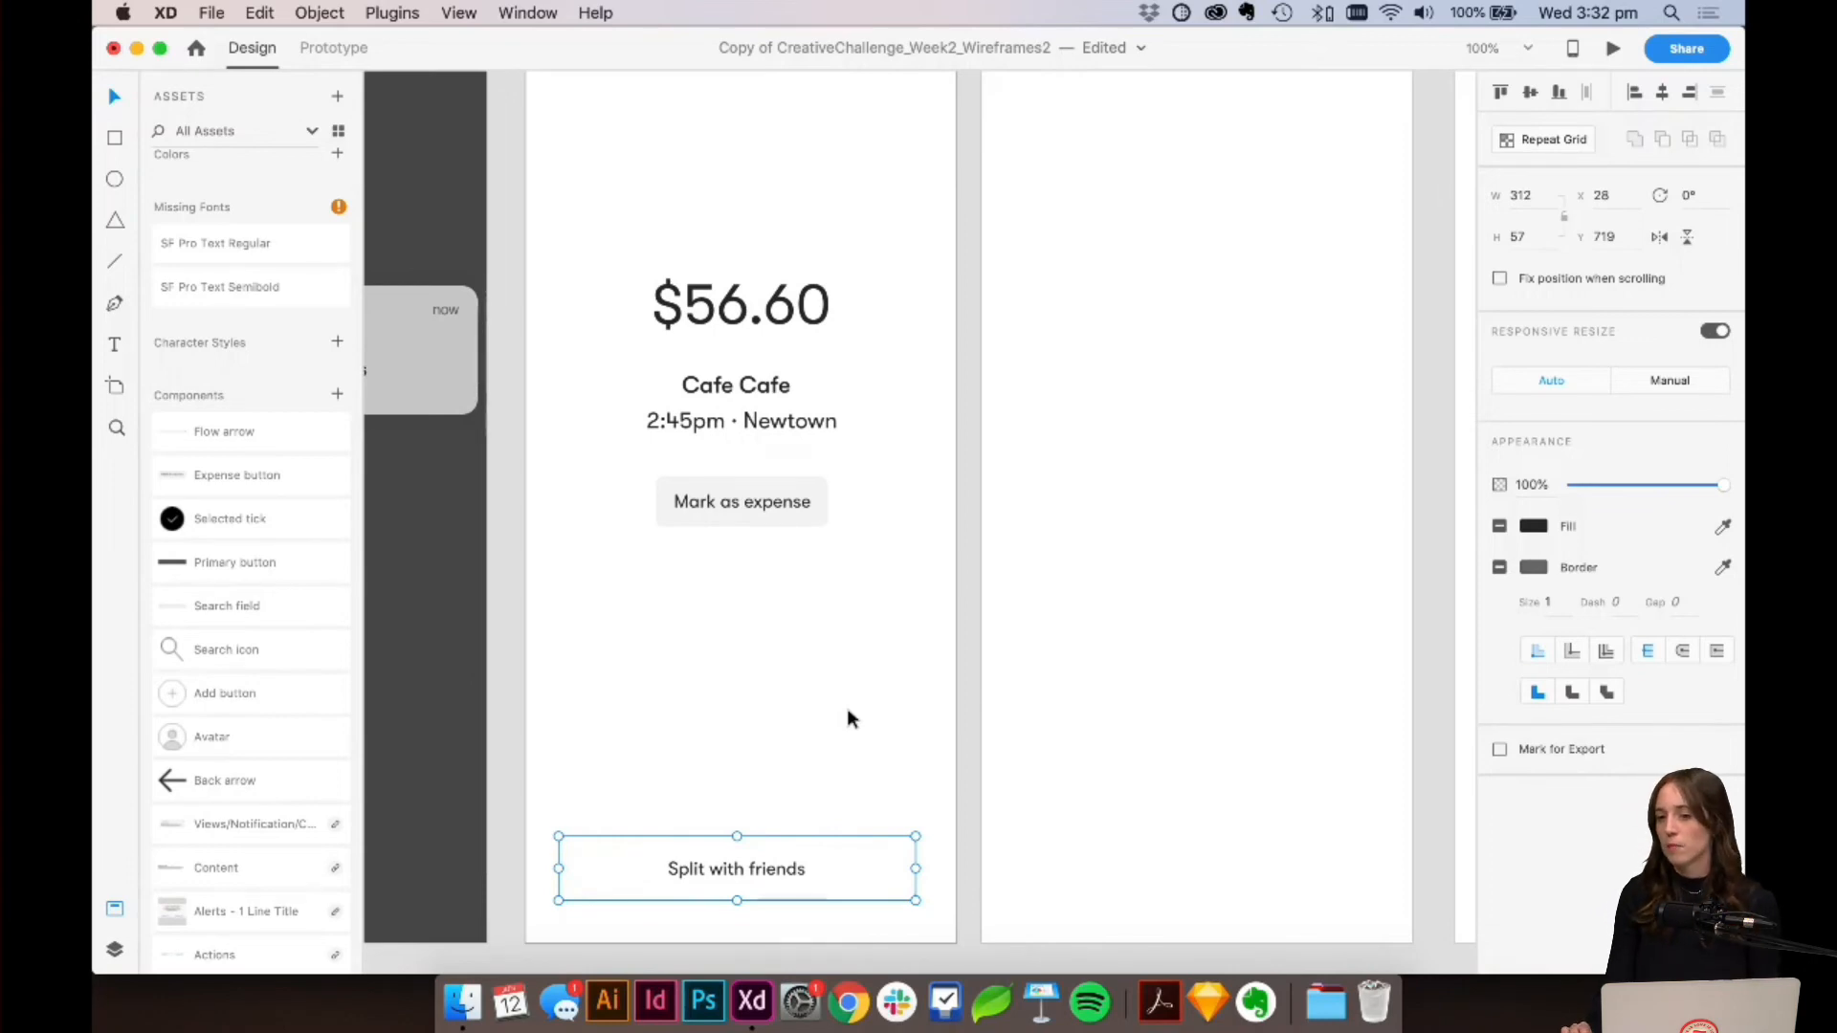
scroll(848, 718, "right", 5)
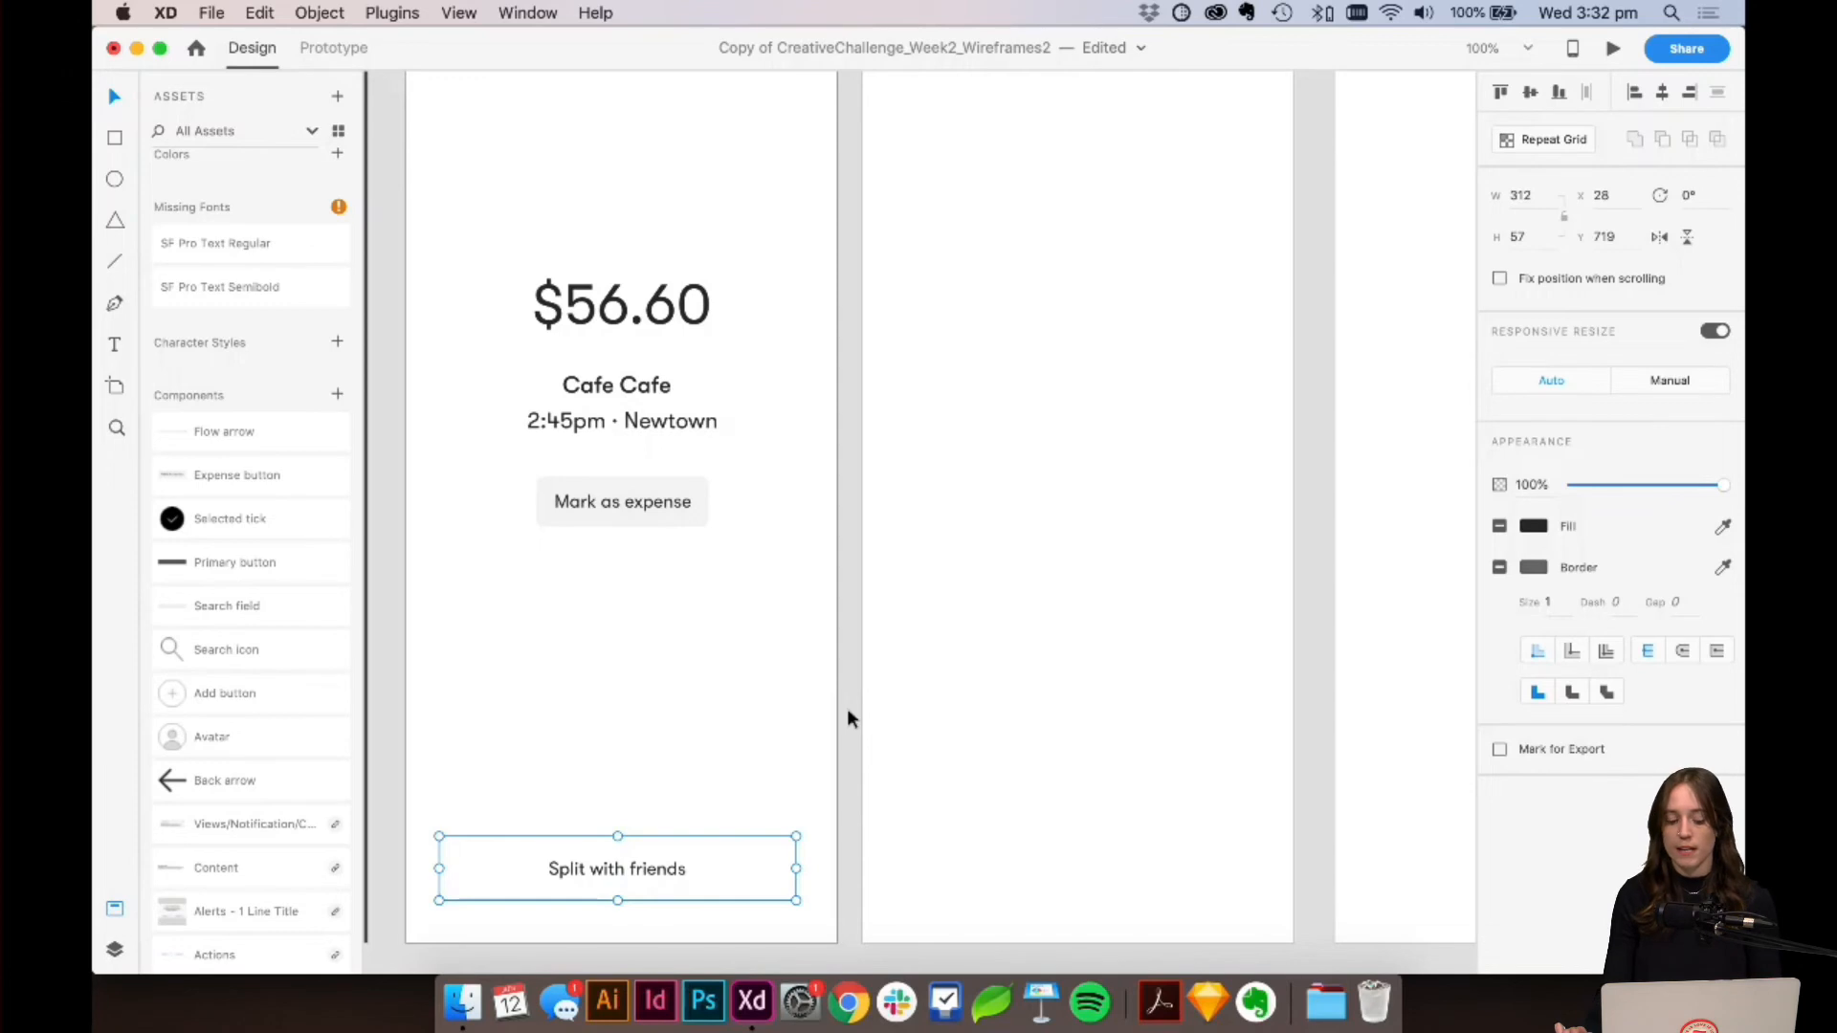
scroll(847, 711, "down", 1)
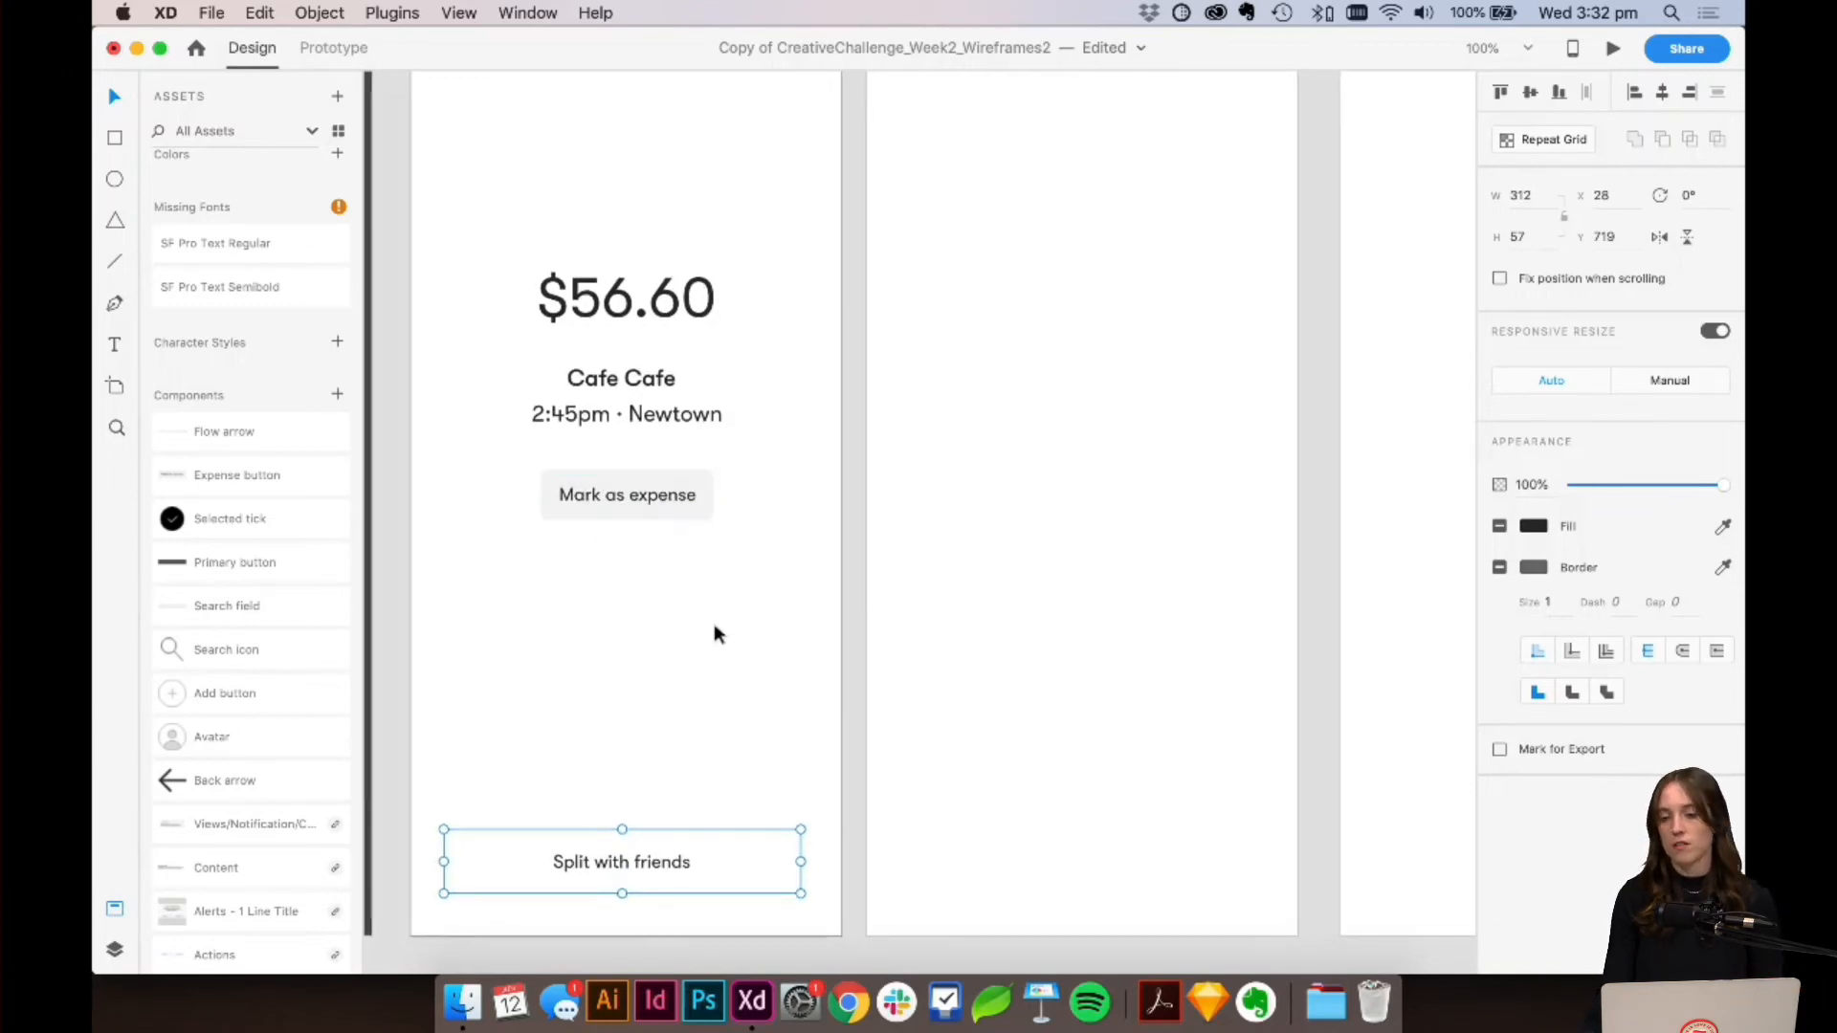
scroll(728, 613, "down", 1)
left_click(763, 601)
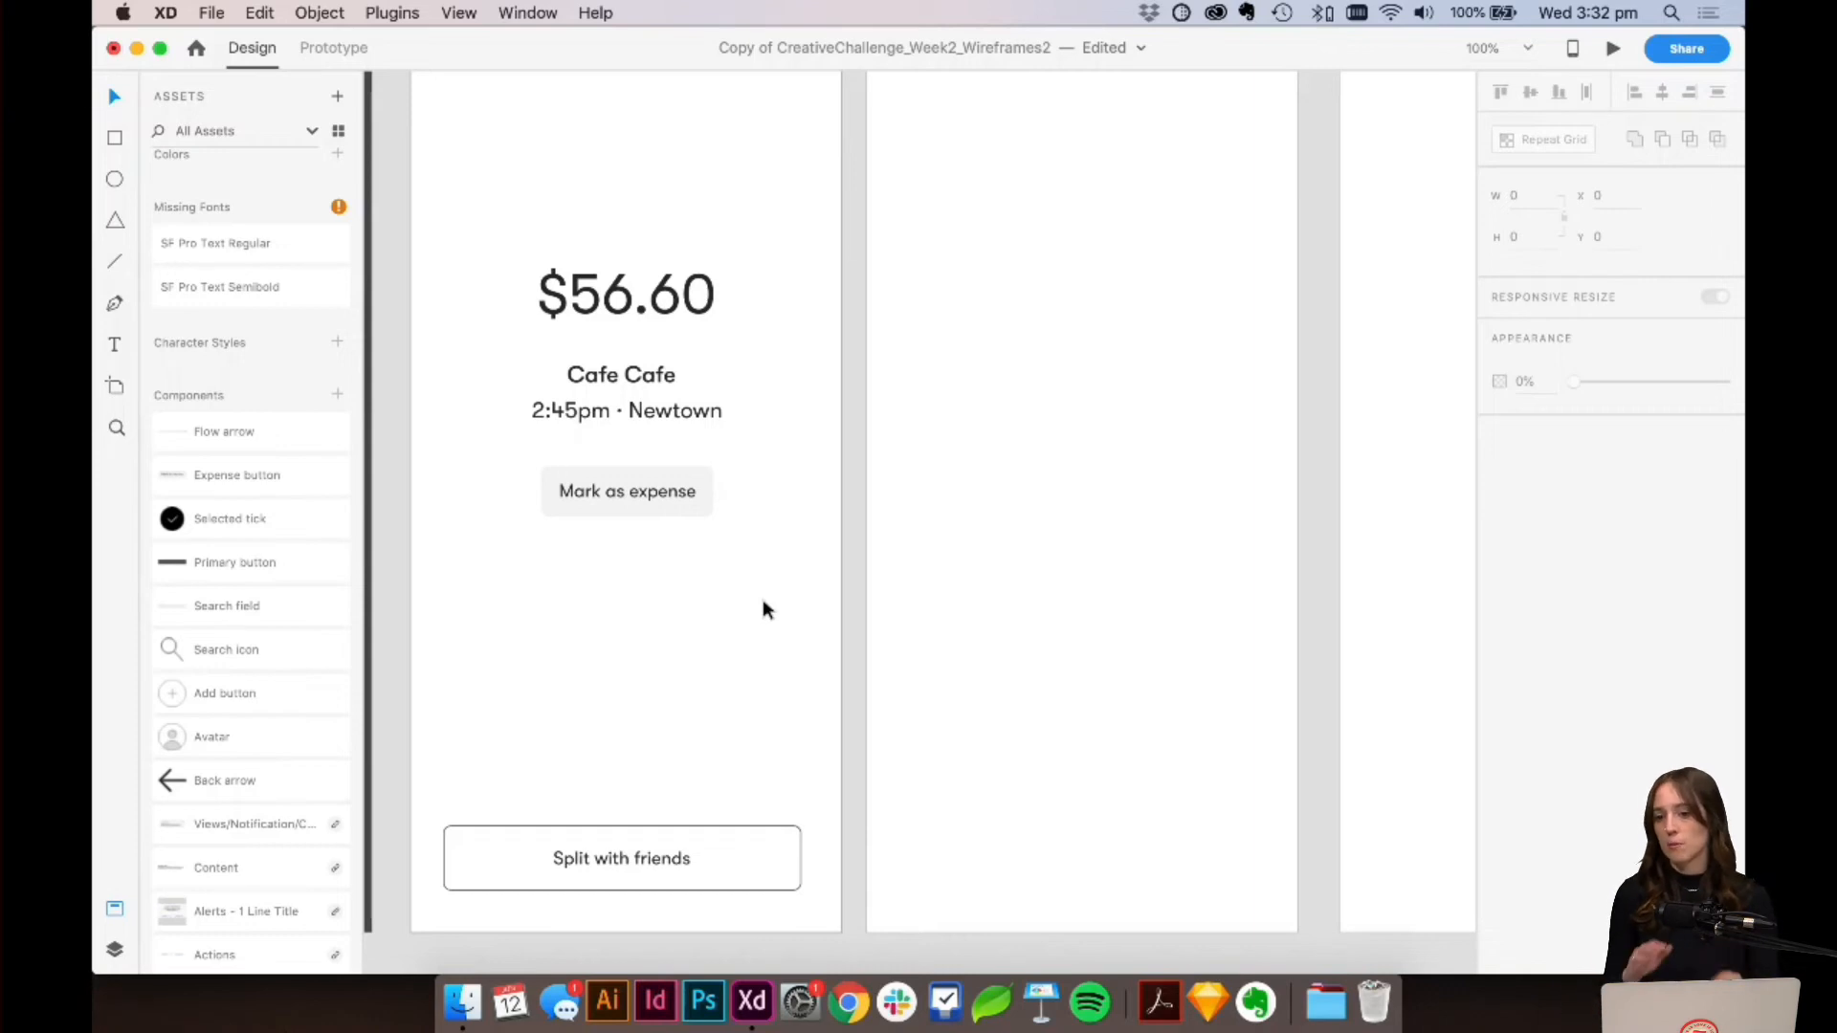
scroll(764, 605, "right", 2)
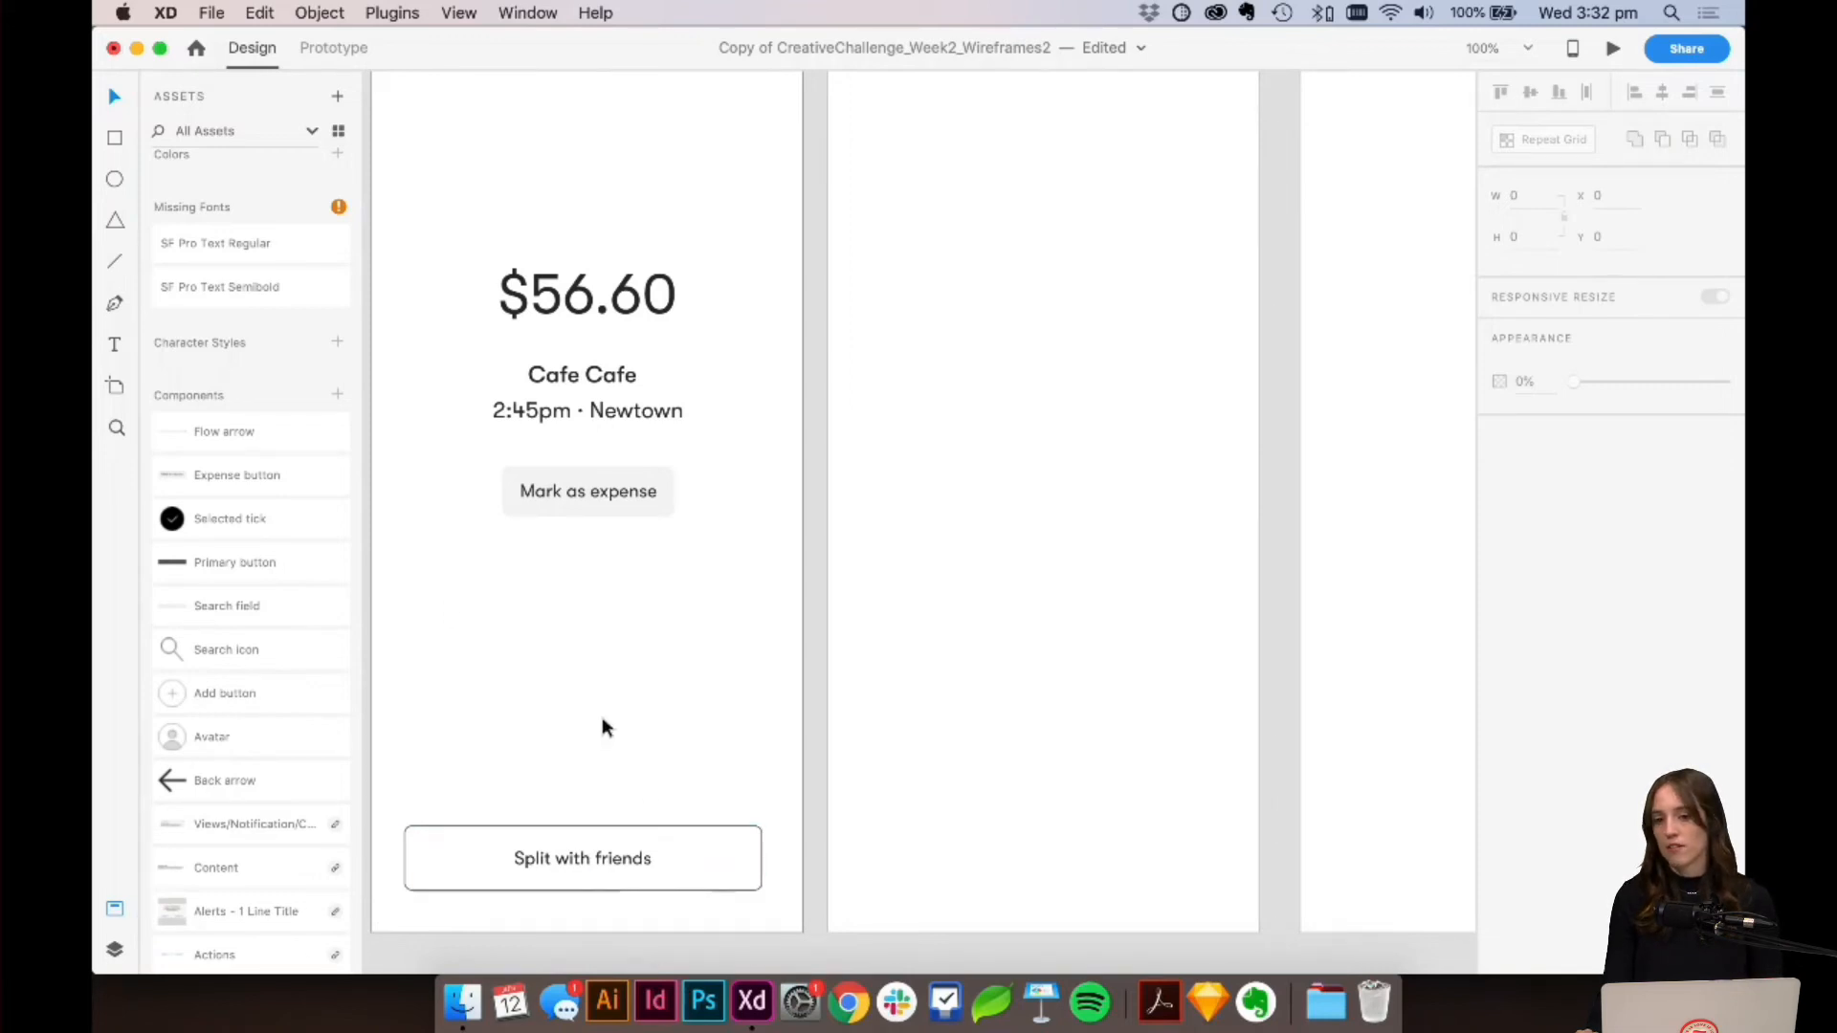
scroll(601, 727, "right", 3)
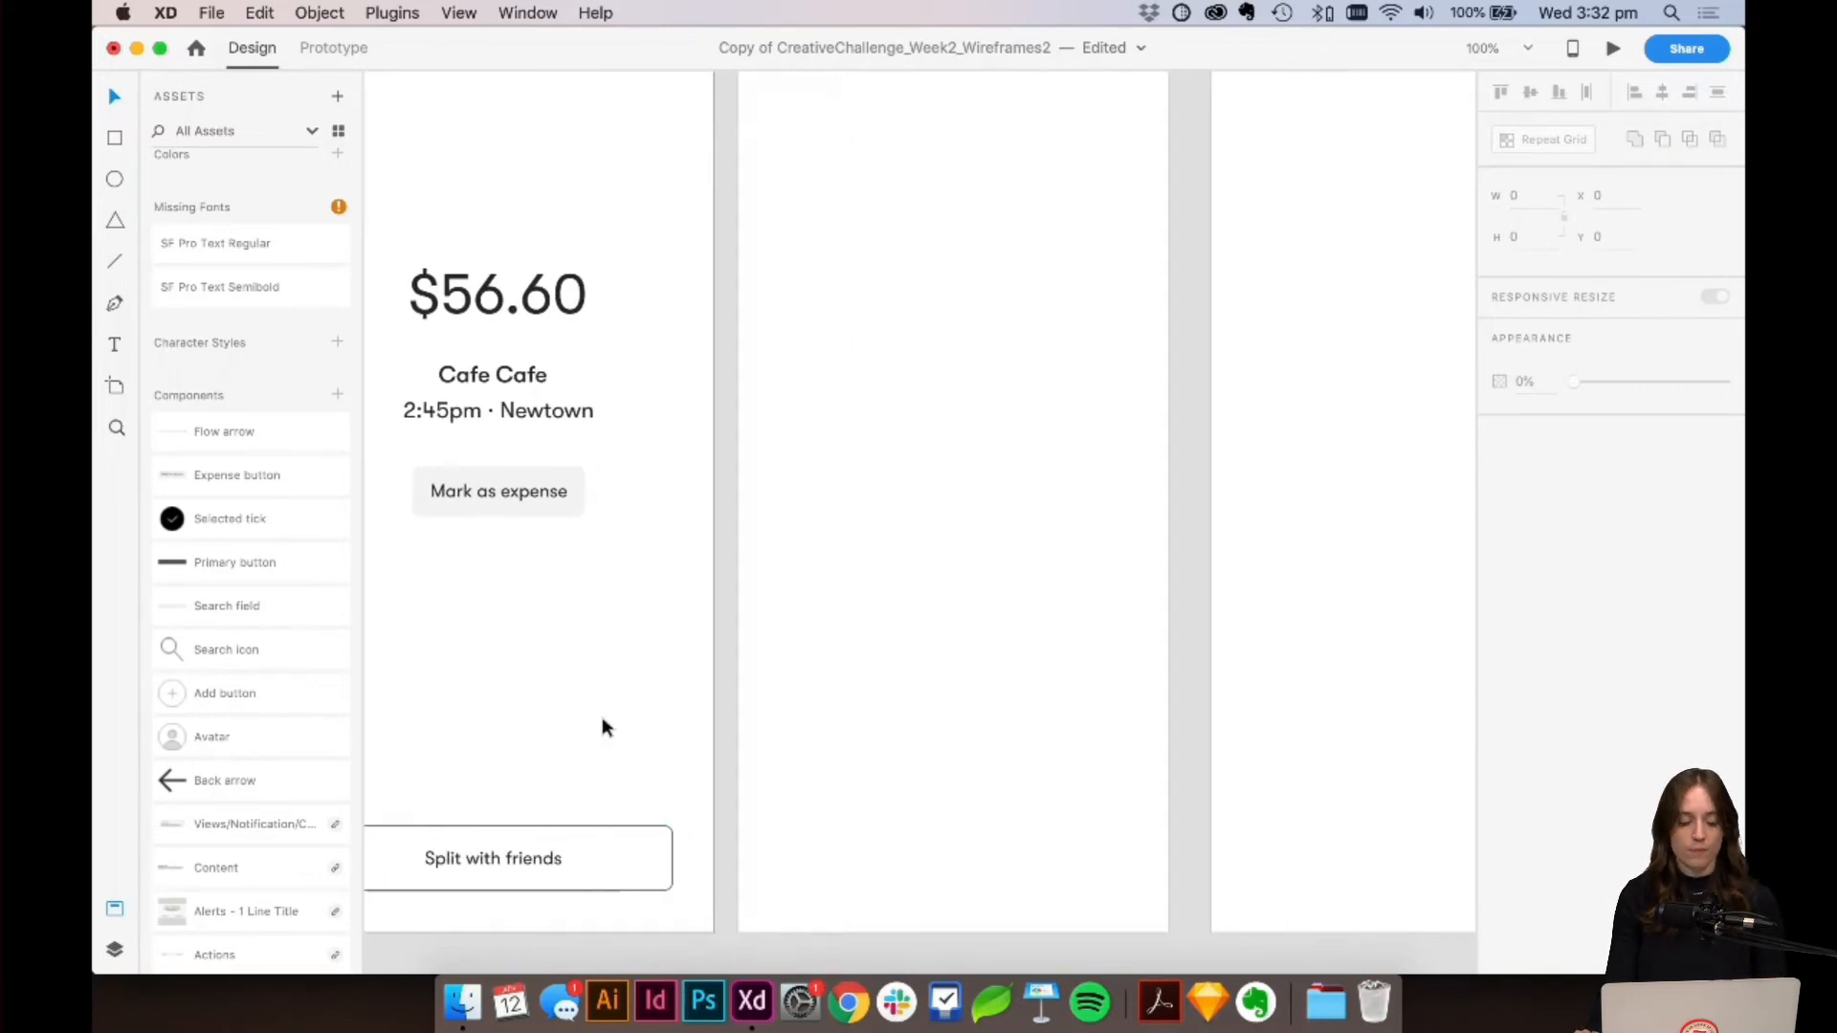
scroll(601, 727, "up", 5)
left_click_drag(529, 493, 970, 378)
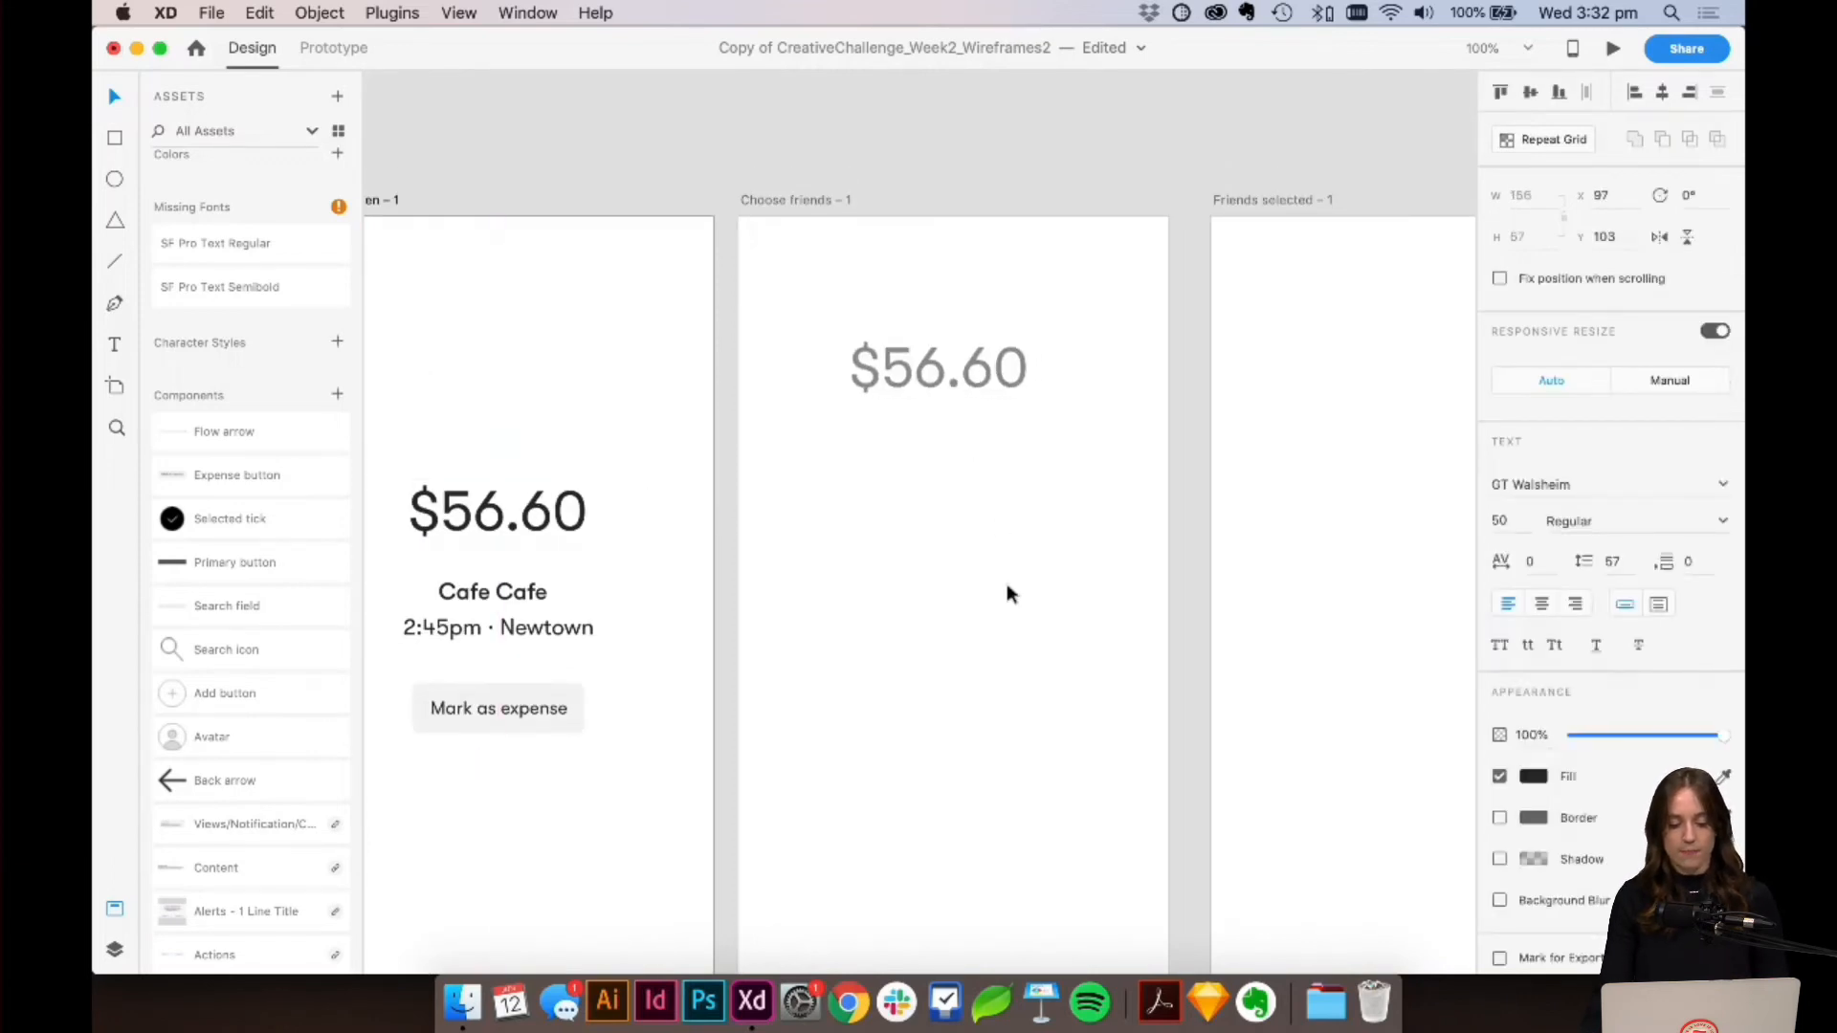
left_click(1017, 618)
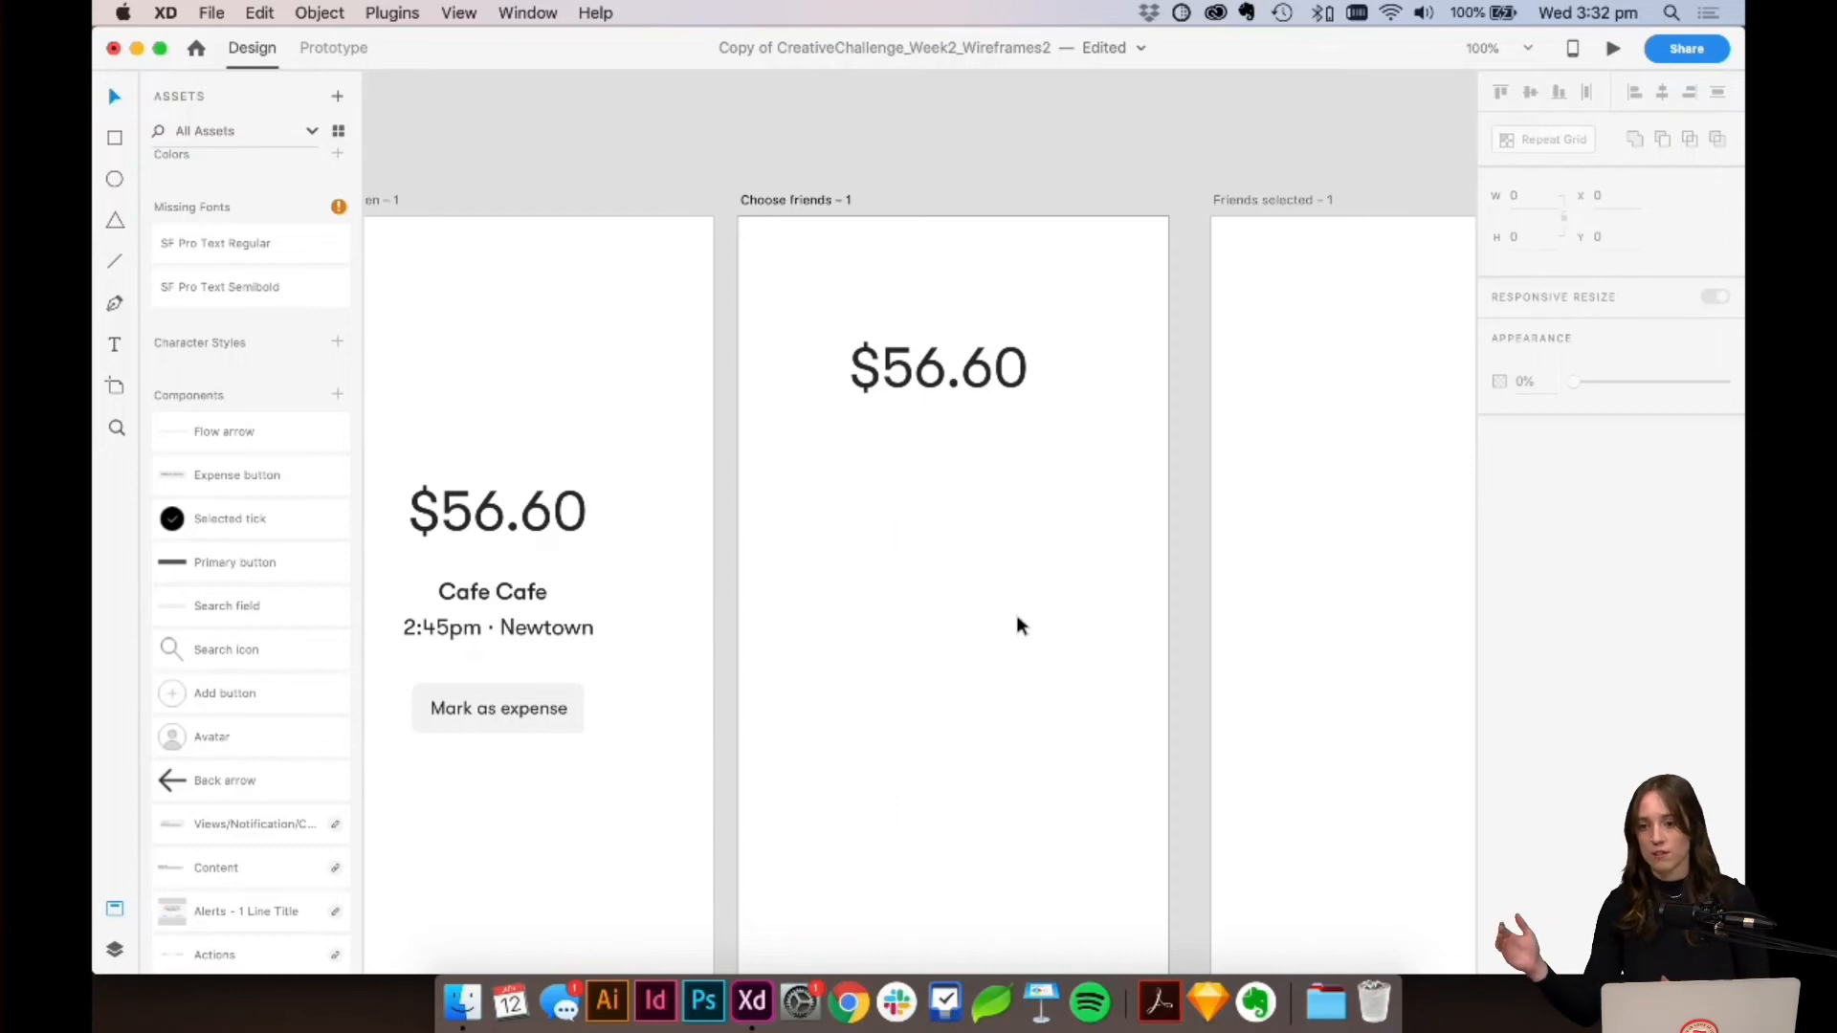
Step: Place the Back arrow component in the upper-left corner of the Choose friends artboard, at about X 25, Y 41
key("super+minus")
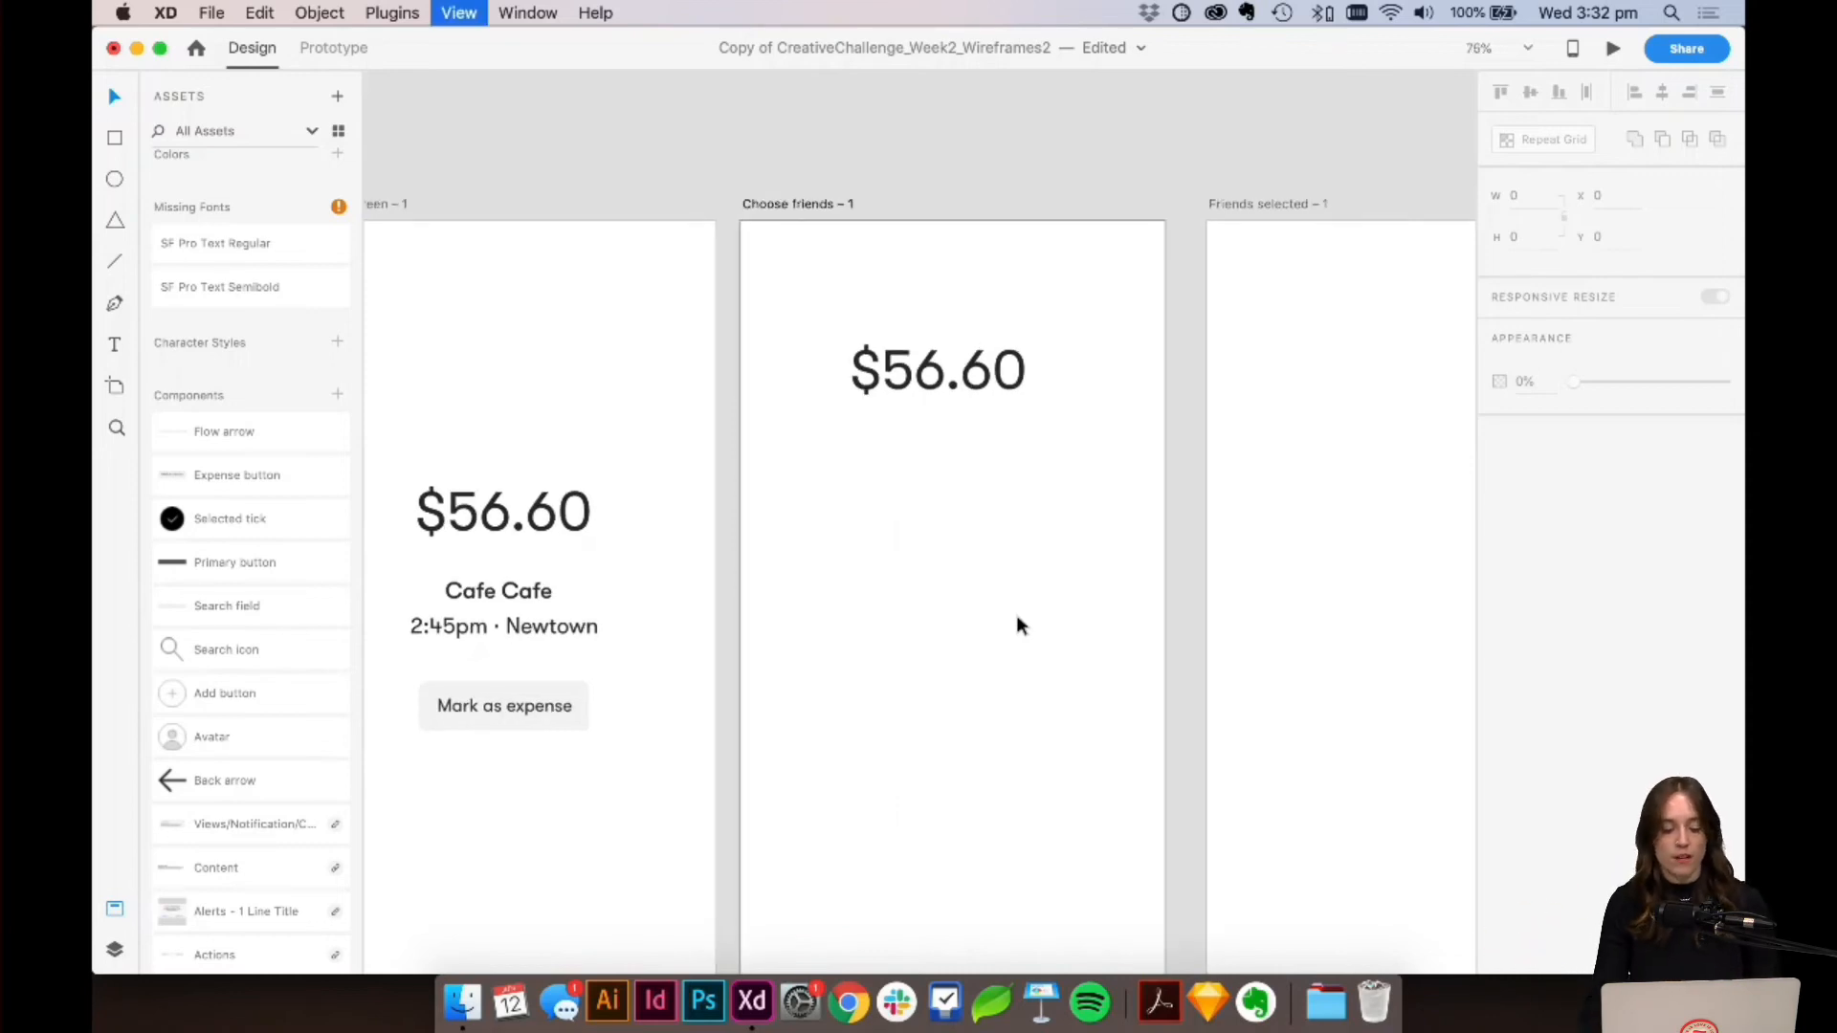
left_click_drag(172, 780, 818, 345)
left_click(974, 324)
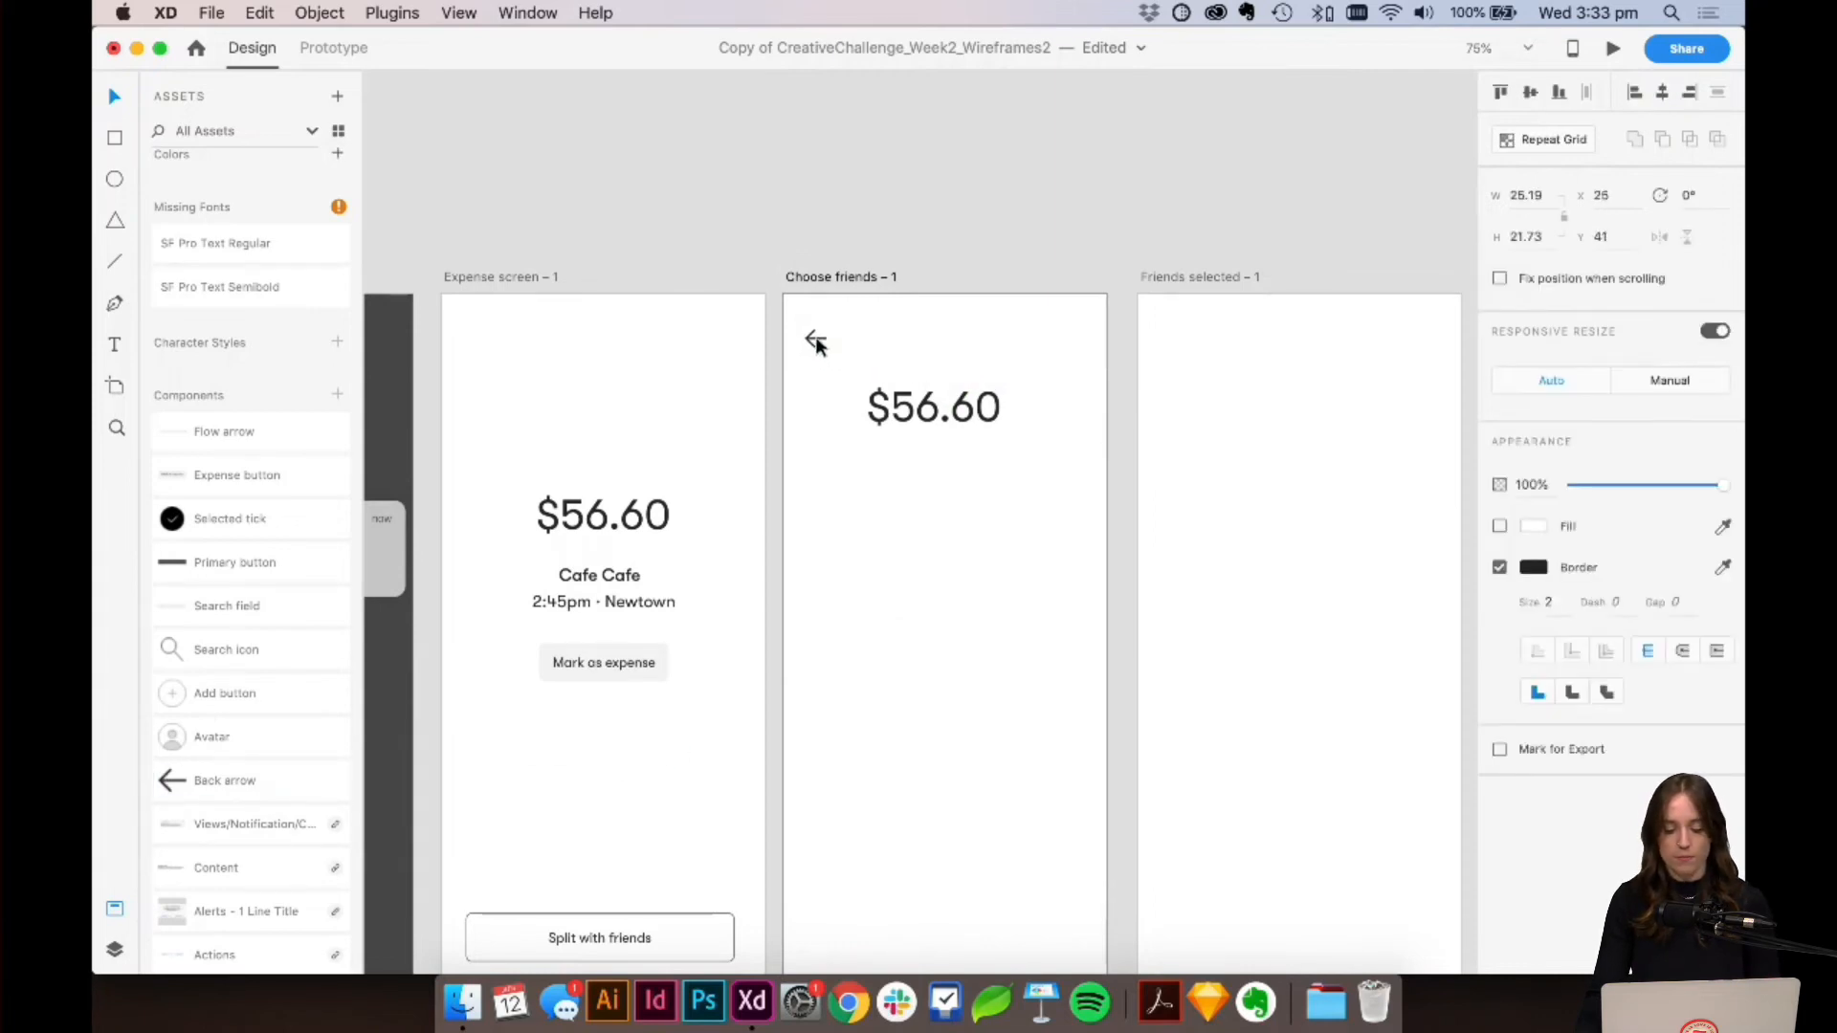
left_click(1005, 353)
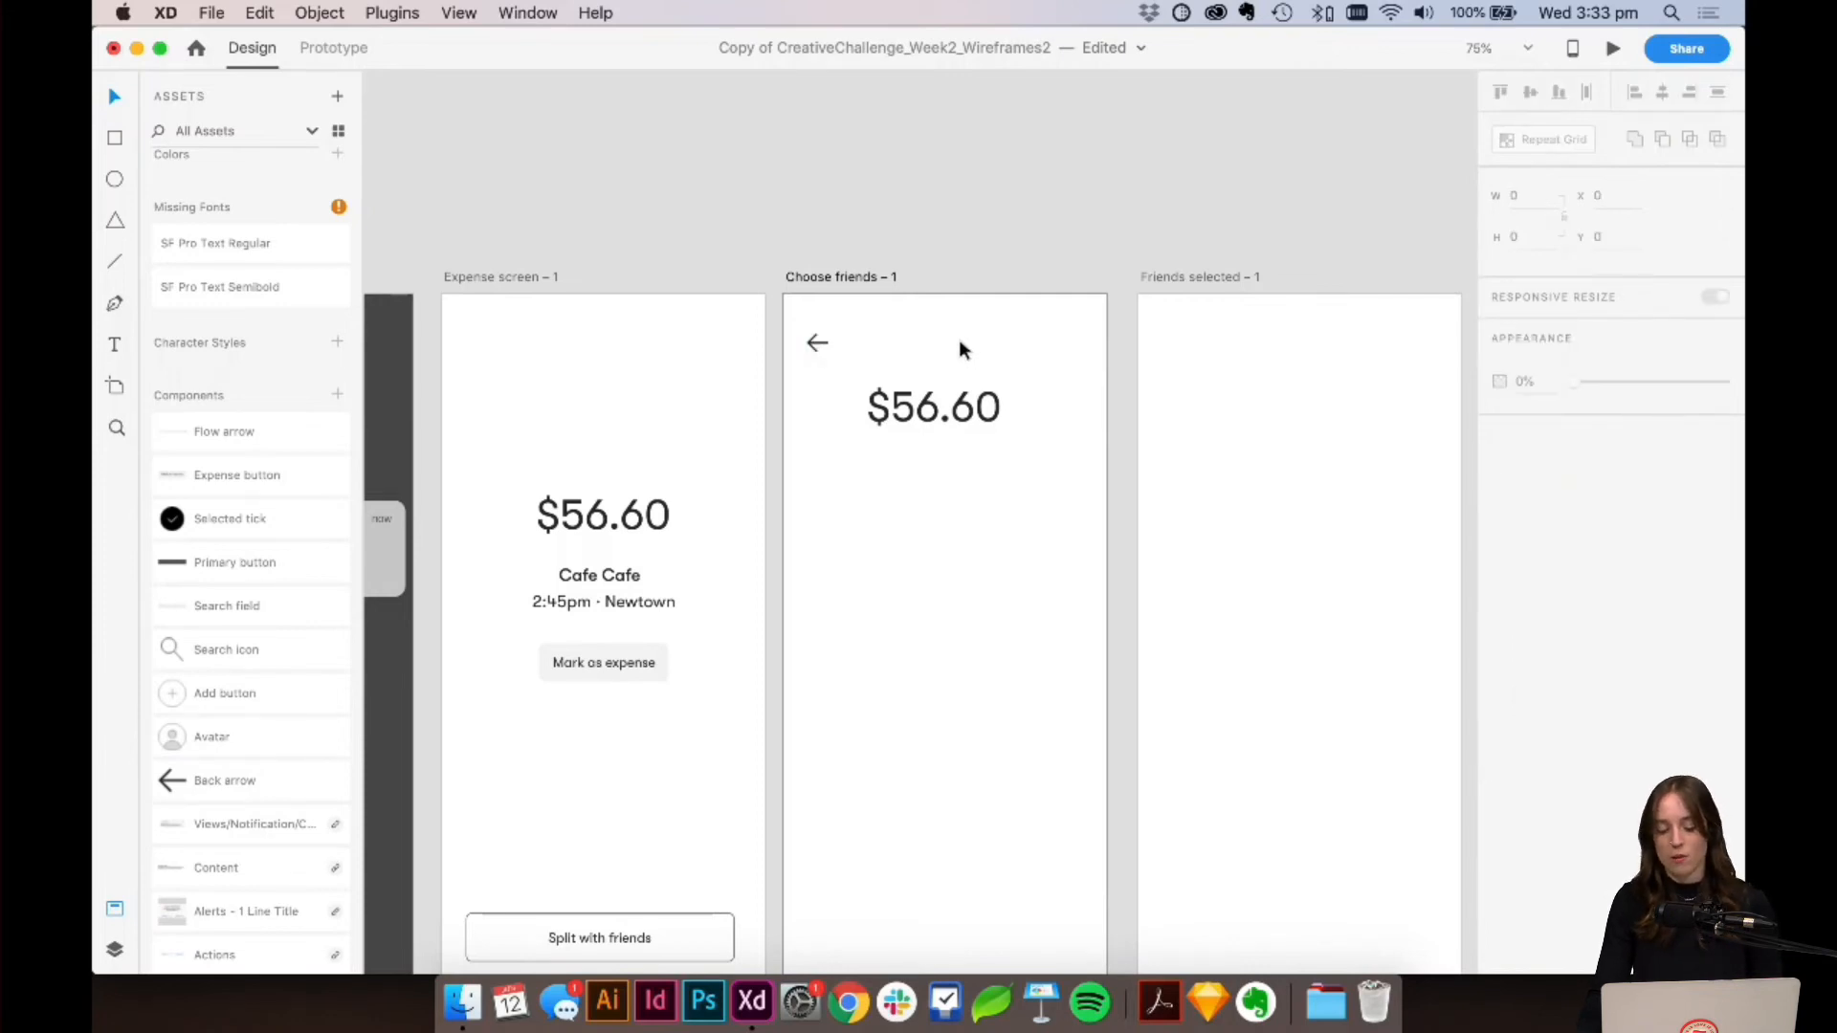
scroll(958, 338, "right", 2)
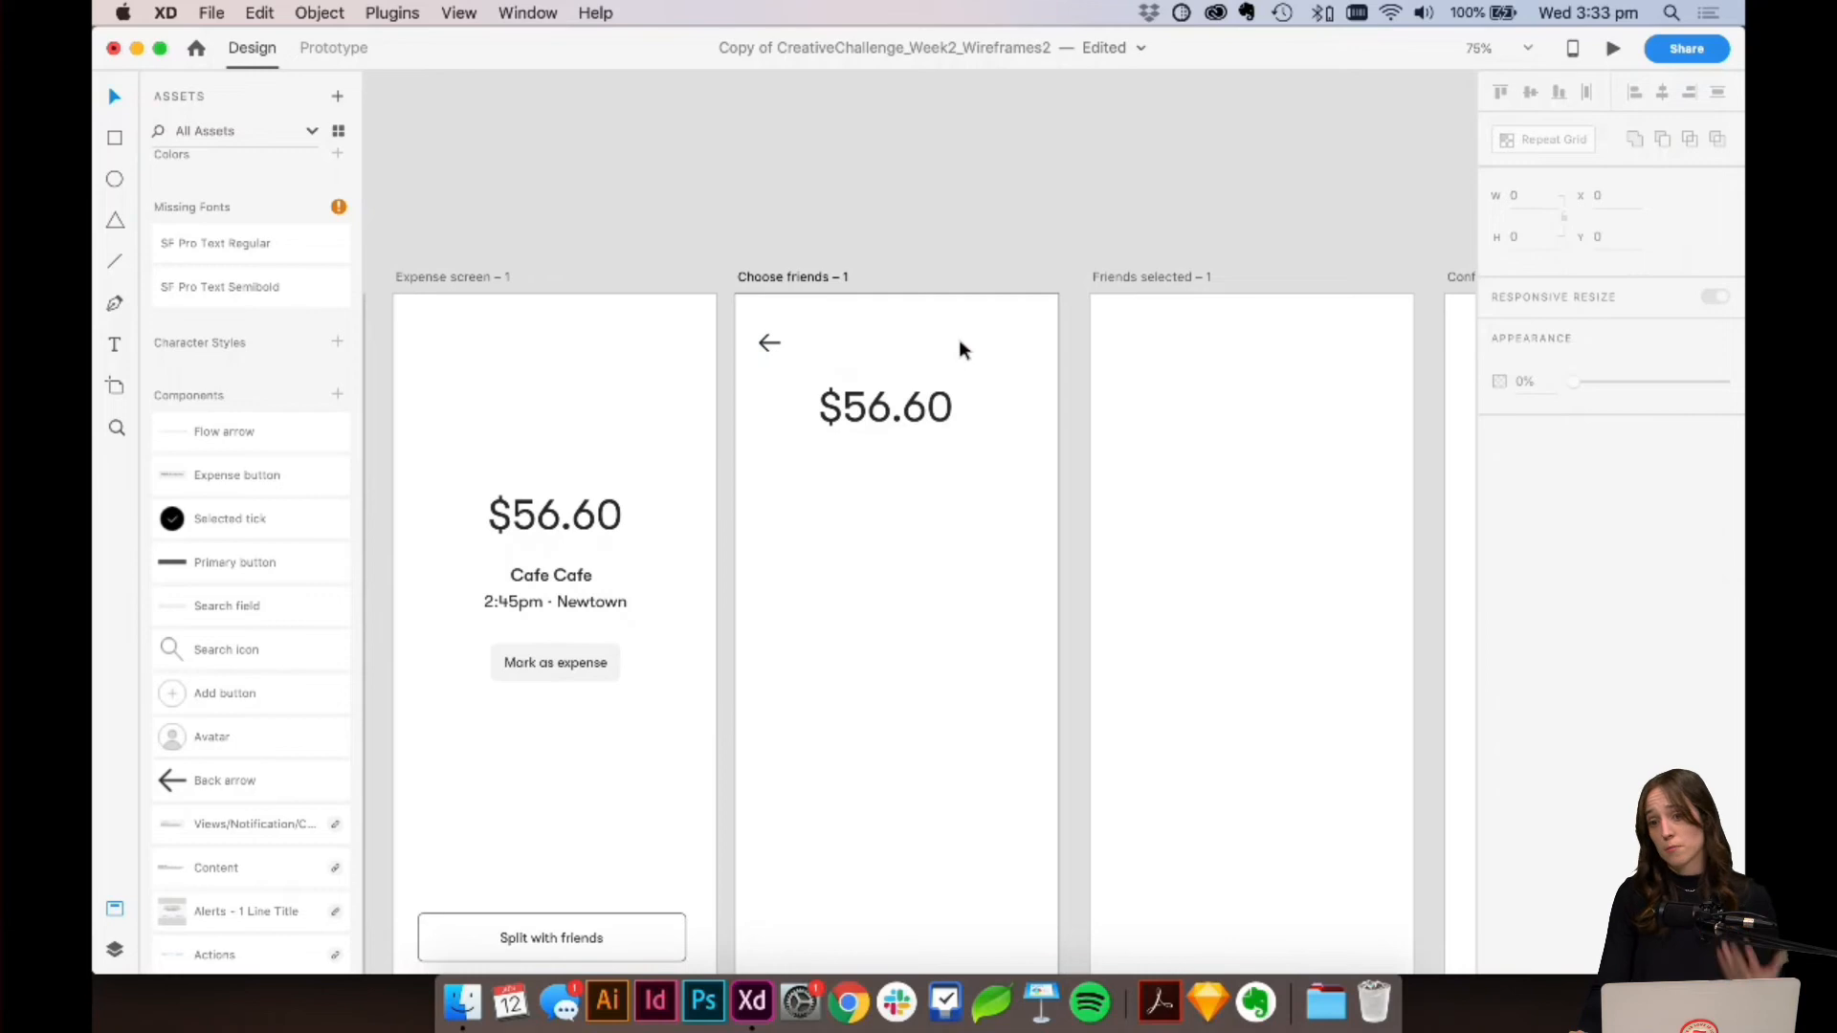
Step: Reduce the Choose friends amount text to size 30 and centre it horizontally below the back arrow
left_click_drag(924, 415, 925, 449)
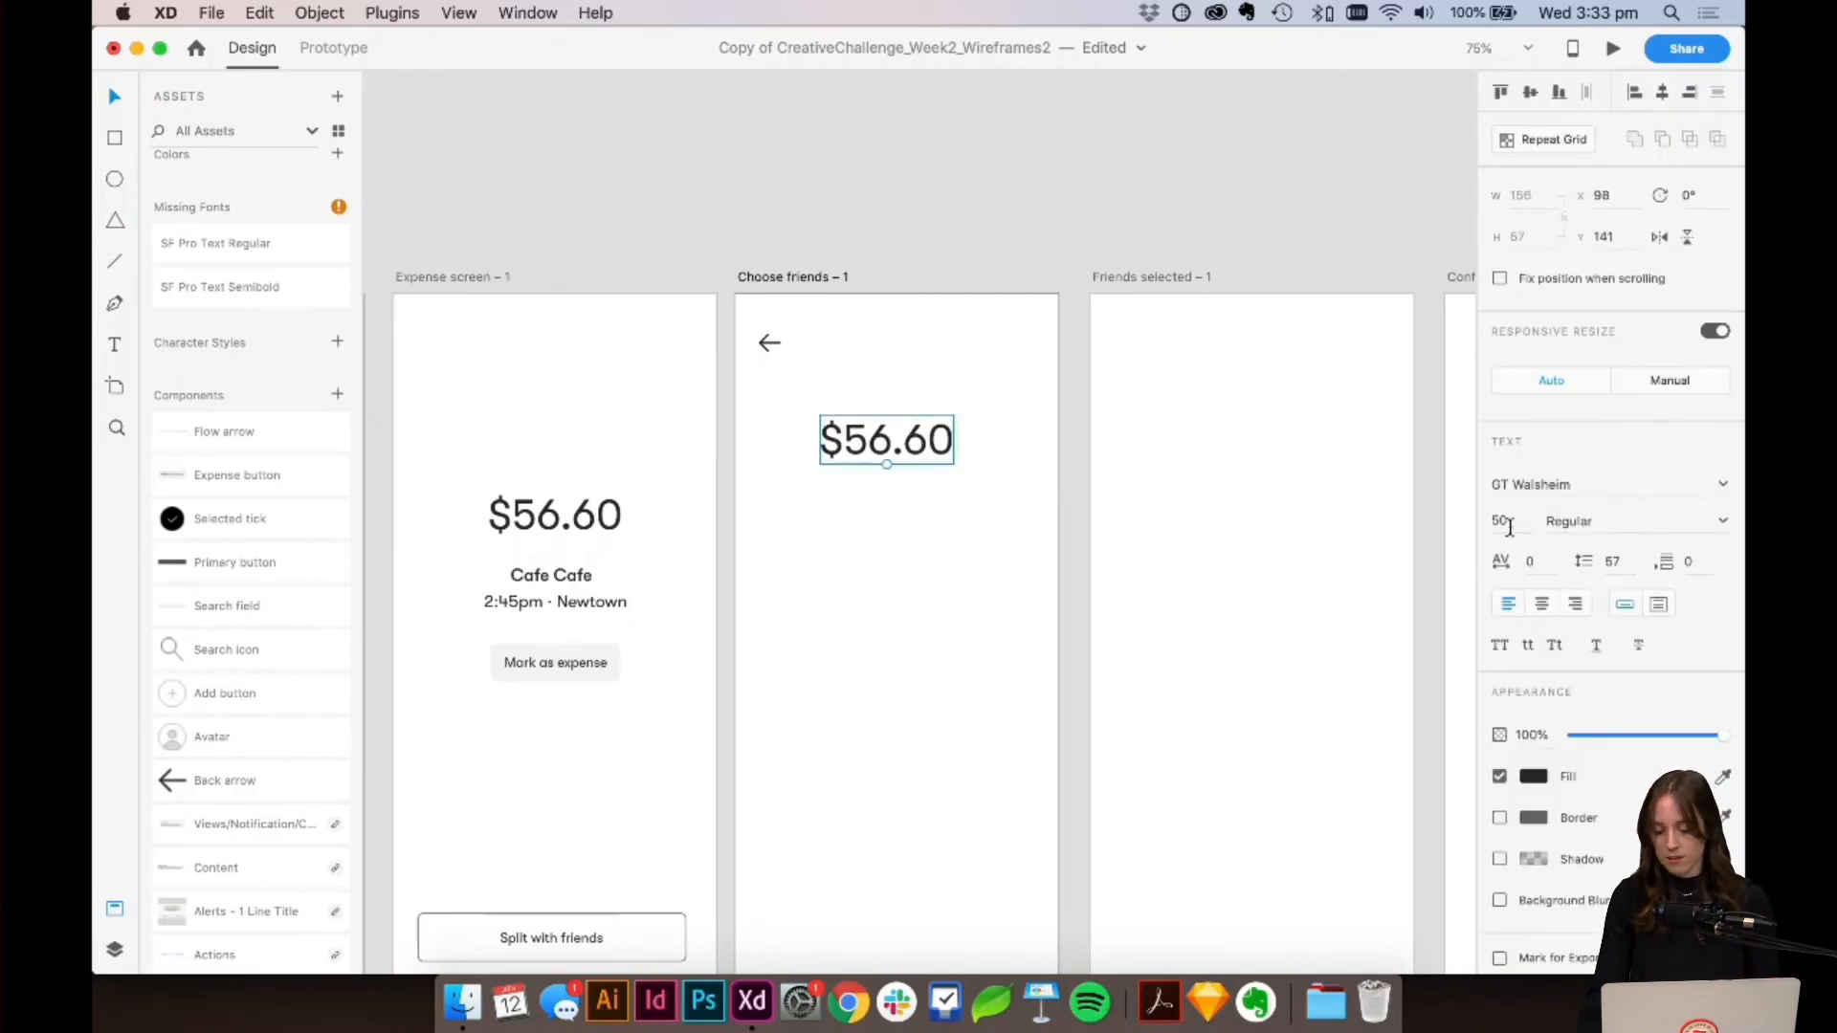
type("3")
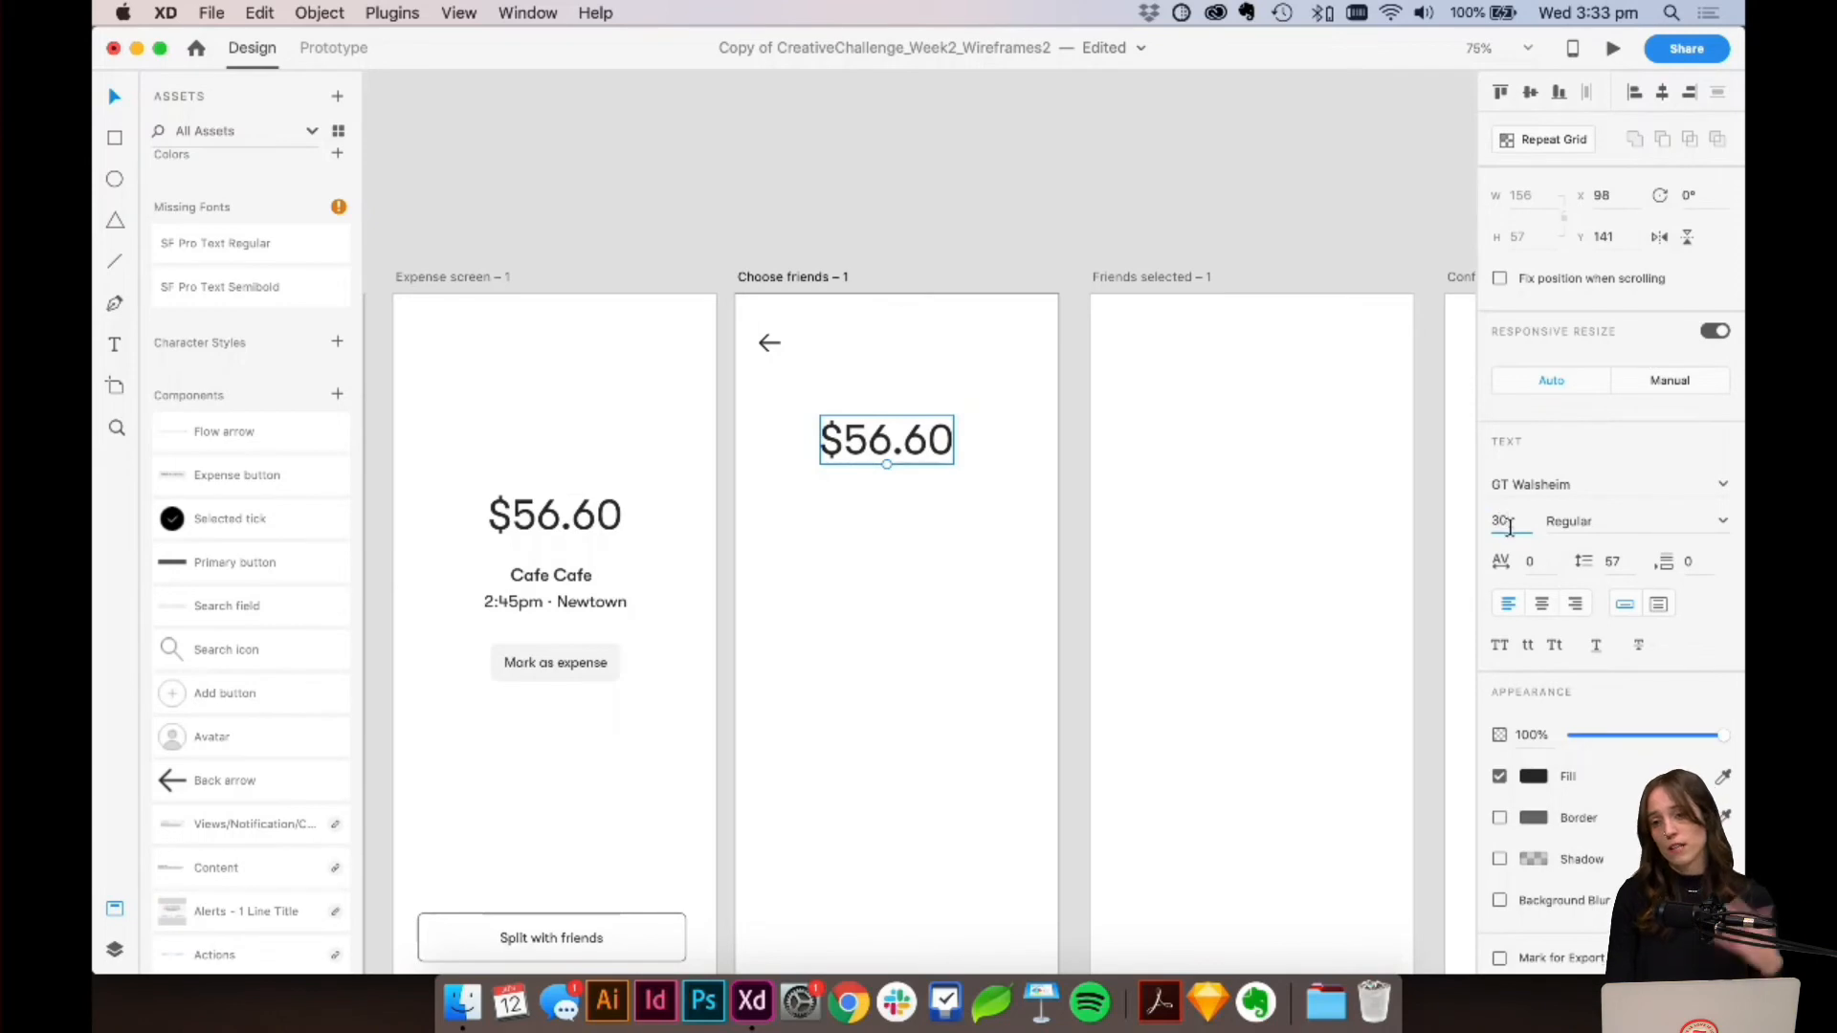
key("Return")
key("Return")
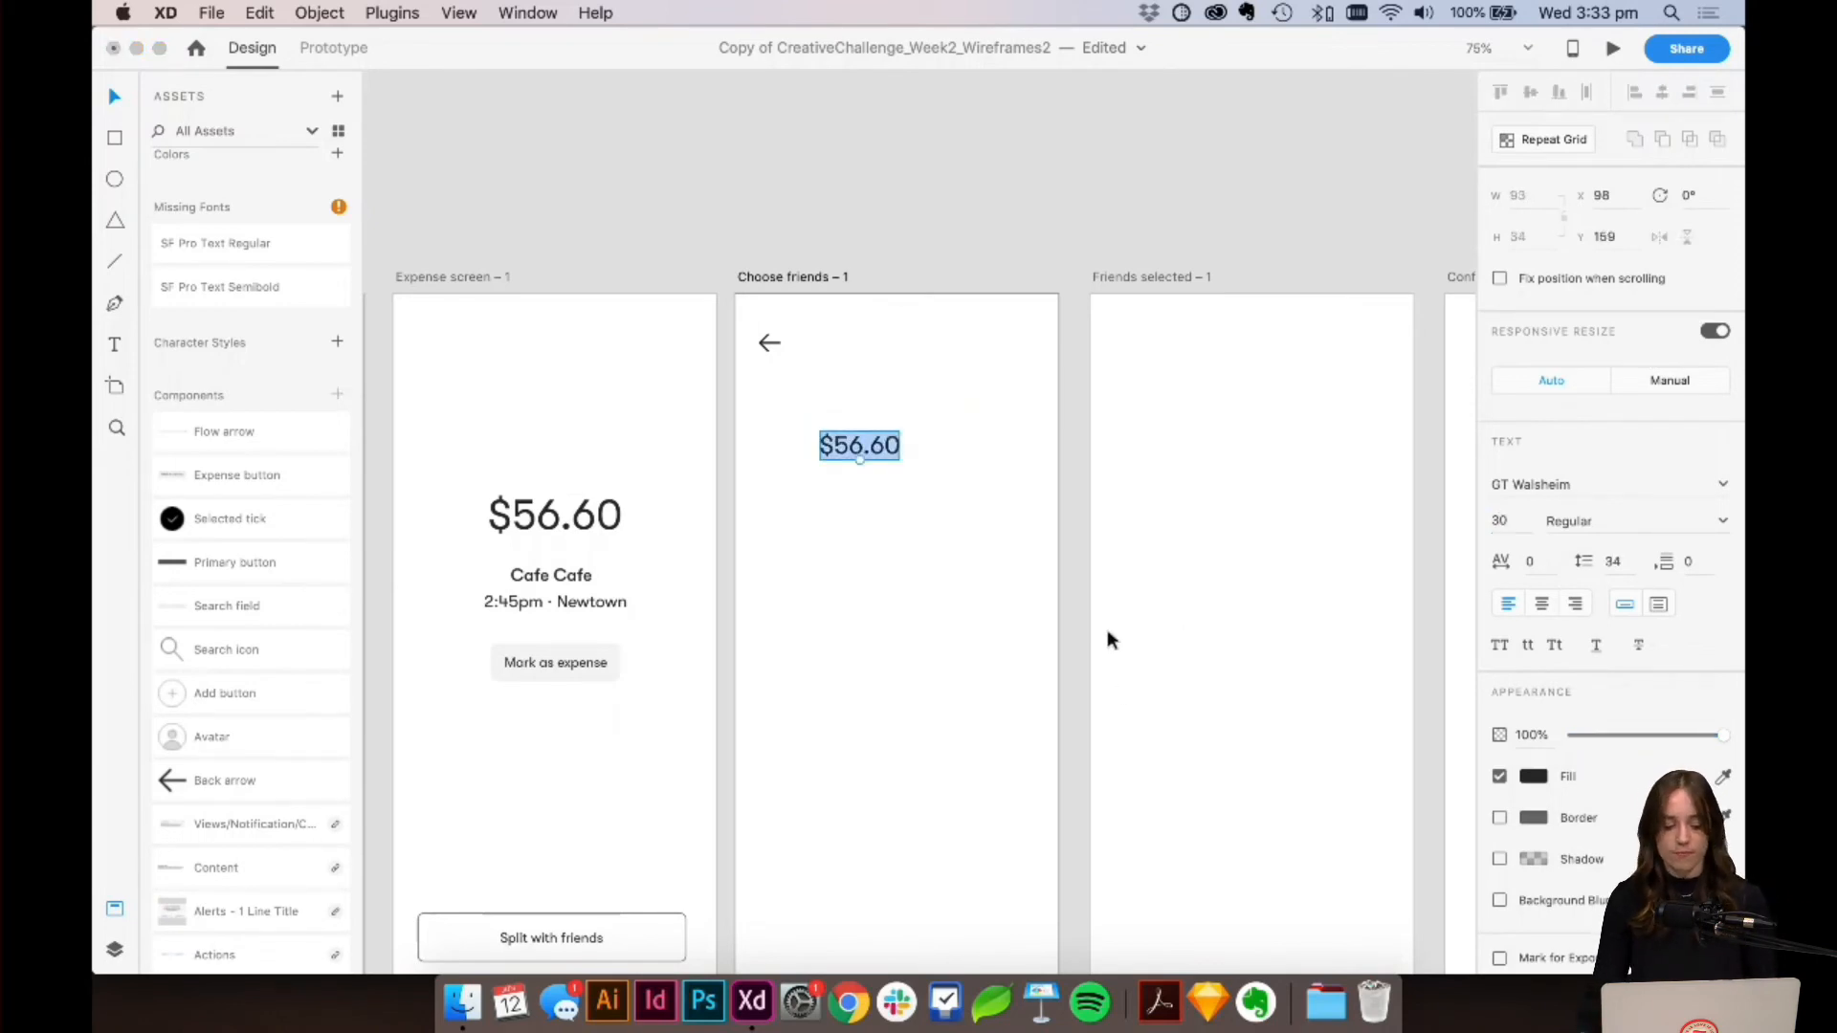
key("Escape")
left_click_drag(863, 446, 890, 419)
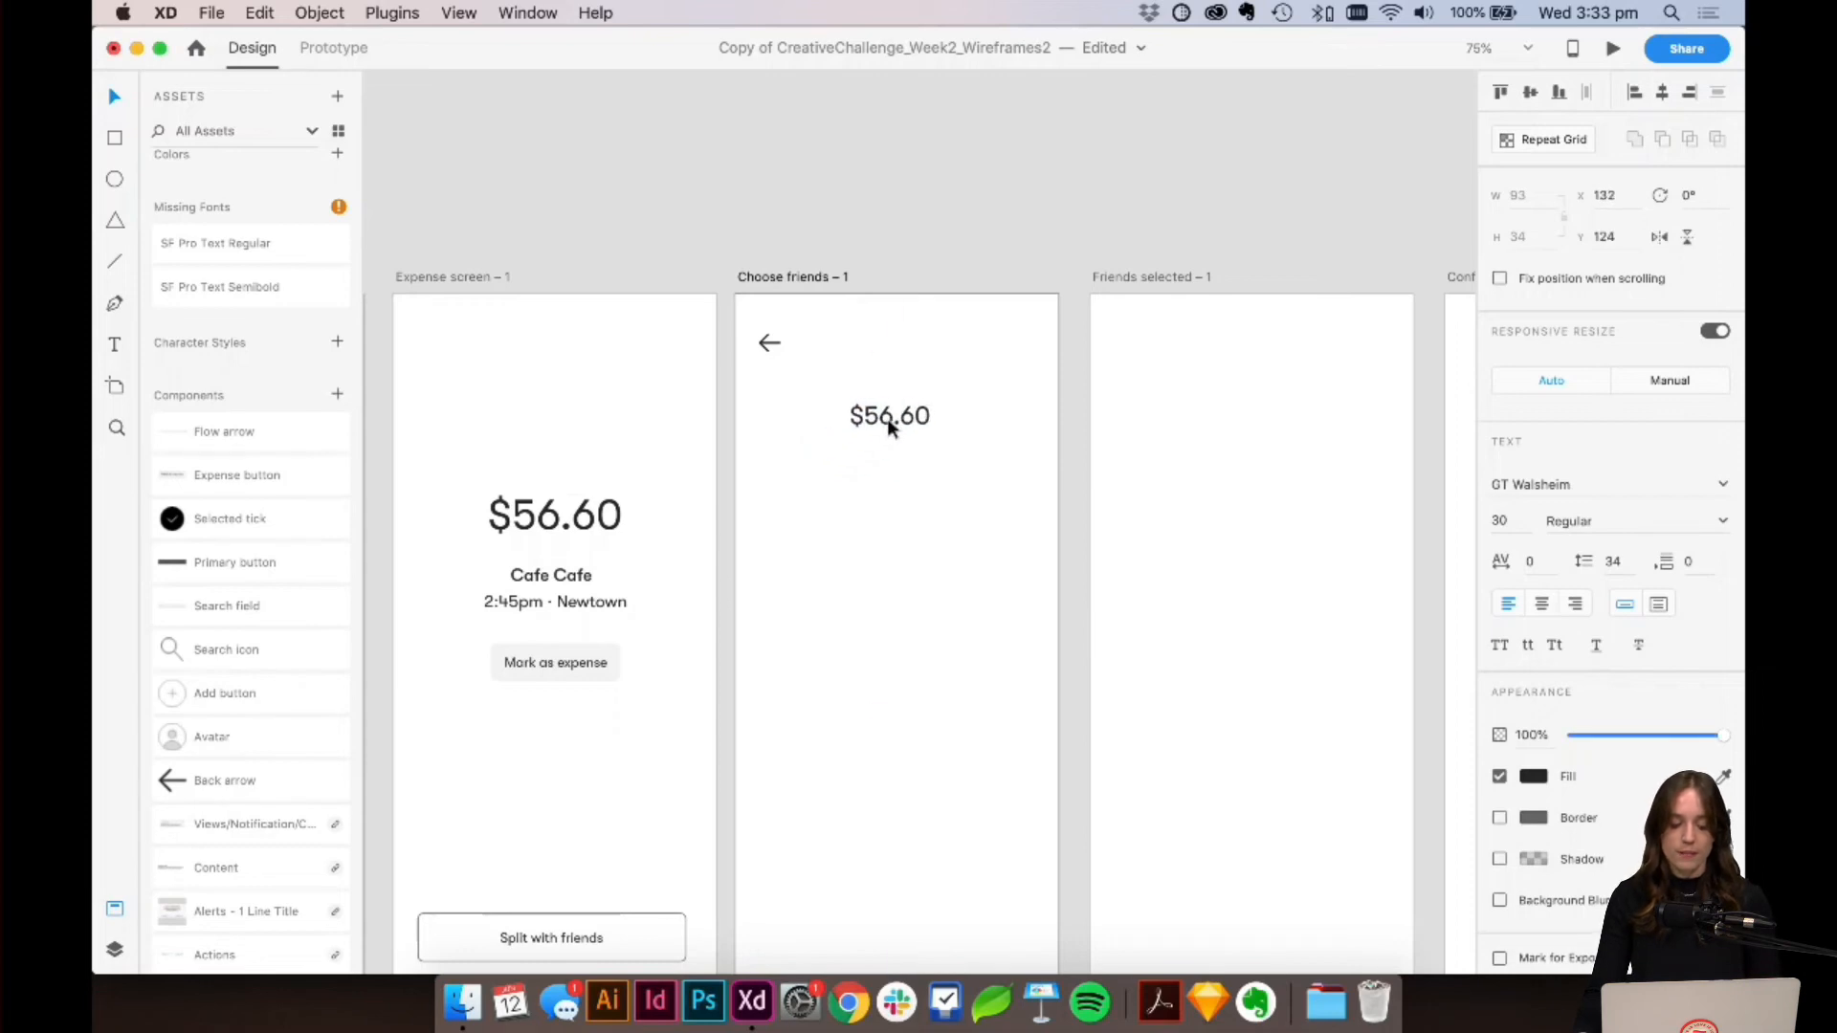
Step: Expand the Choose friends amount into the two-line heading "Split $56.60" and "with:"
double_click(863, 421)
left_click(847, 415)
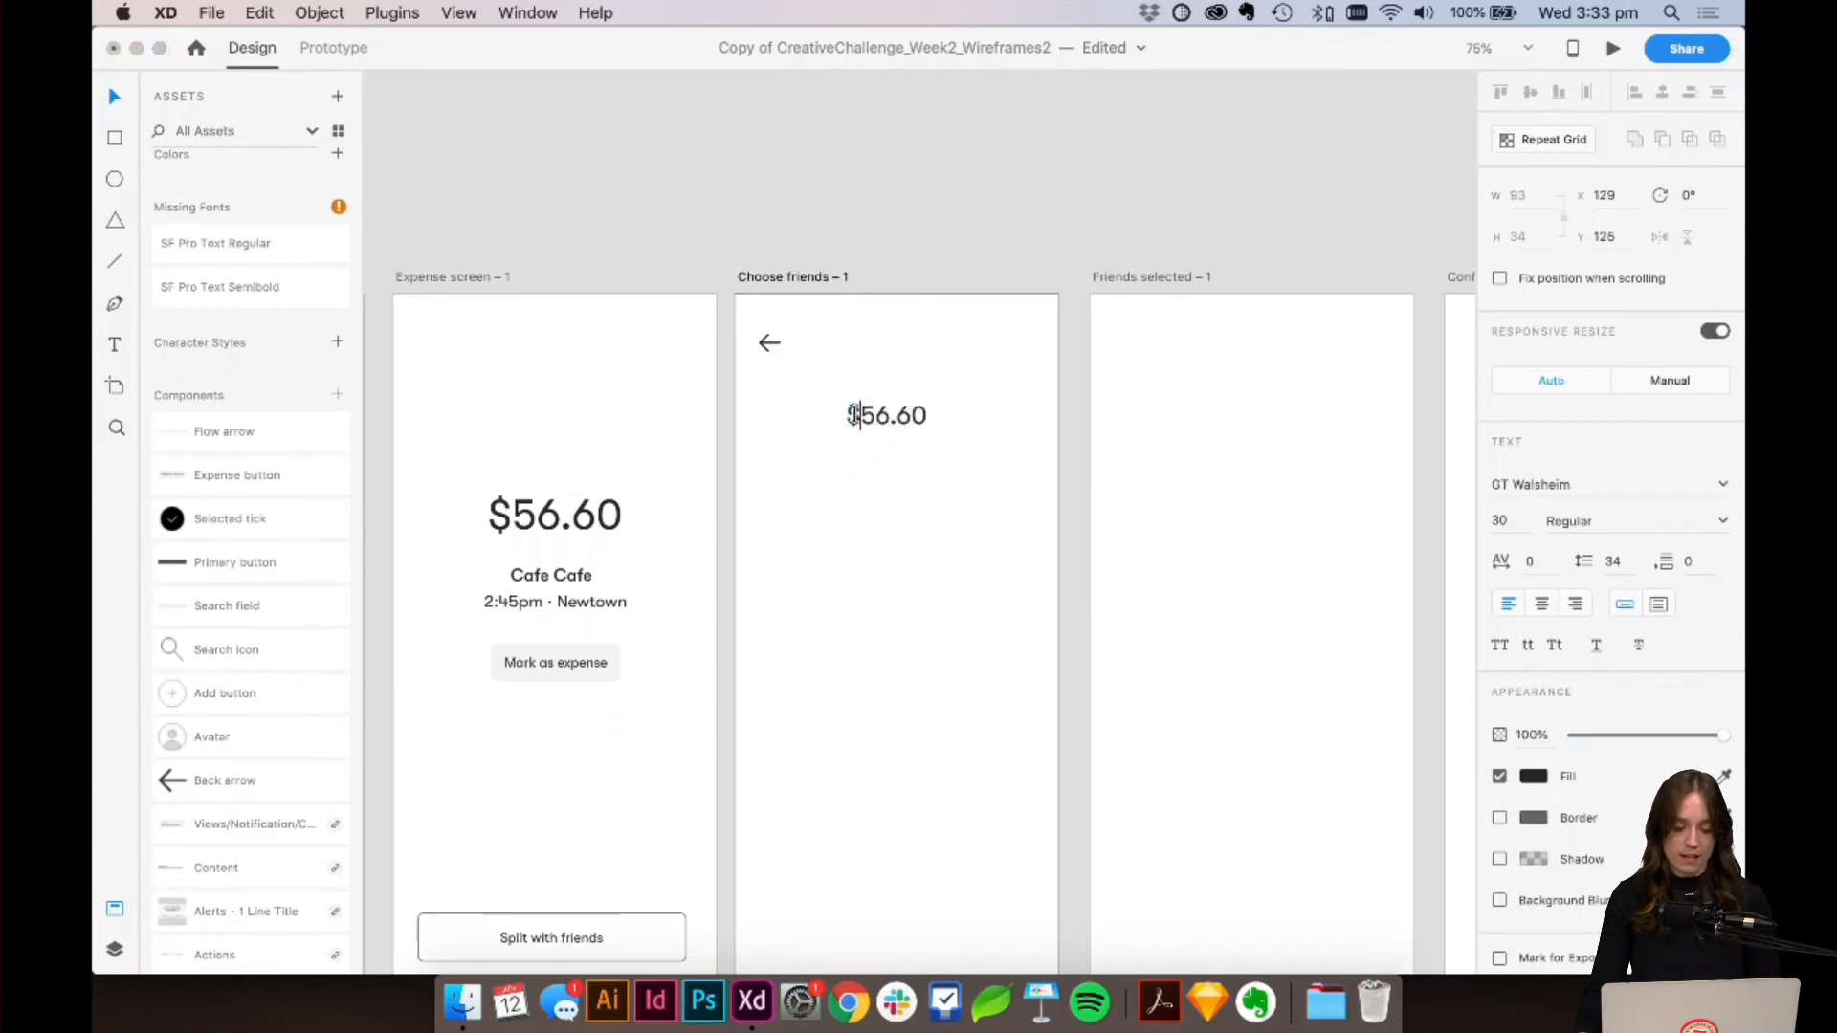
type("Select wh")
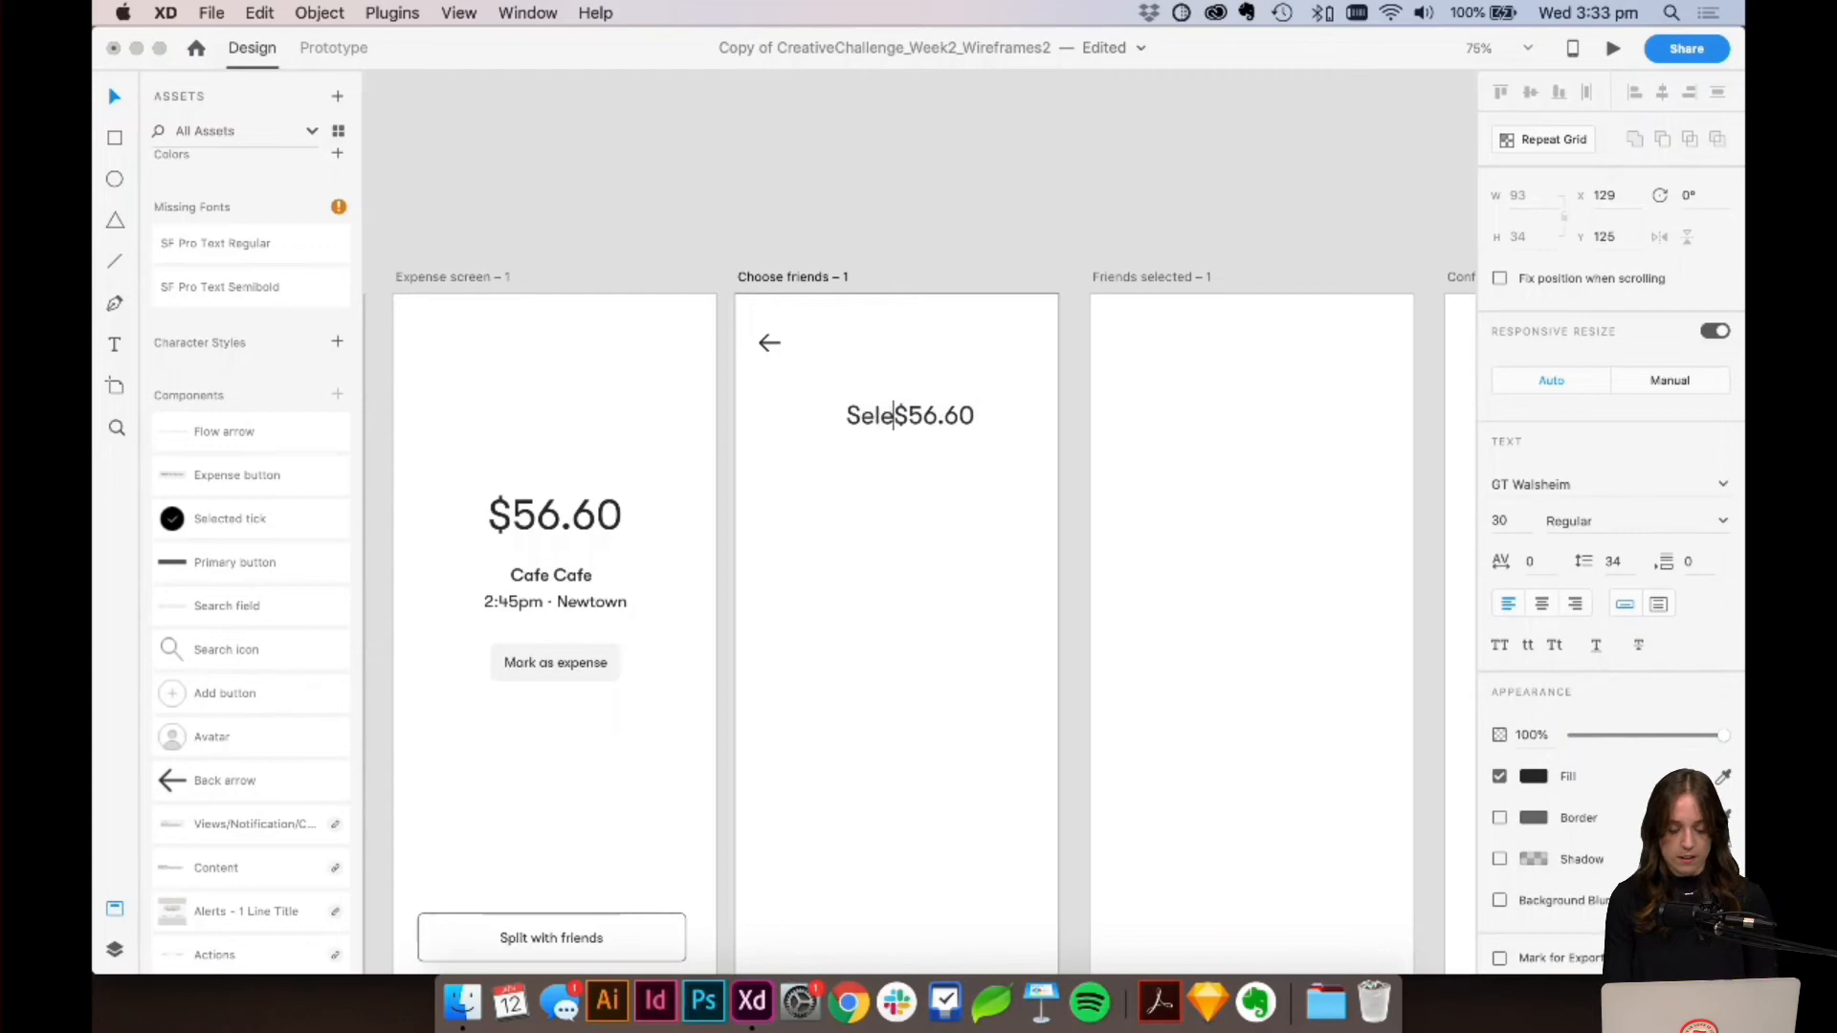
type("o")
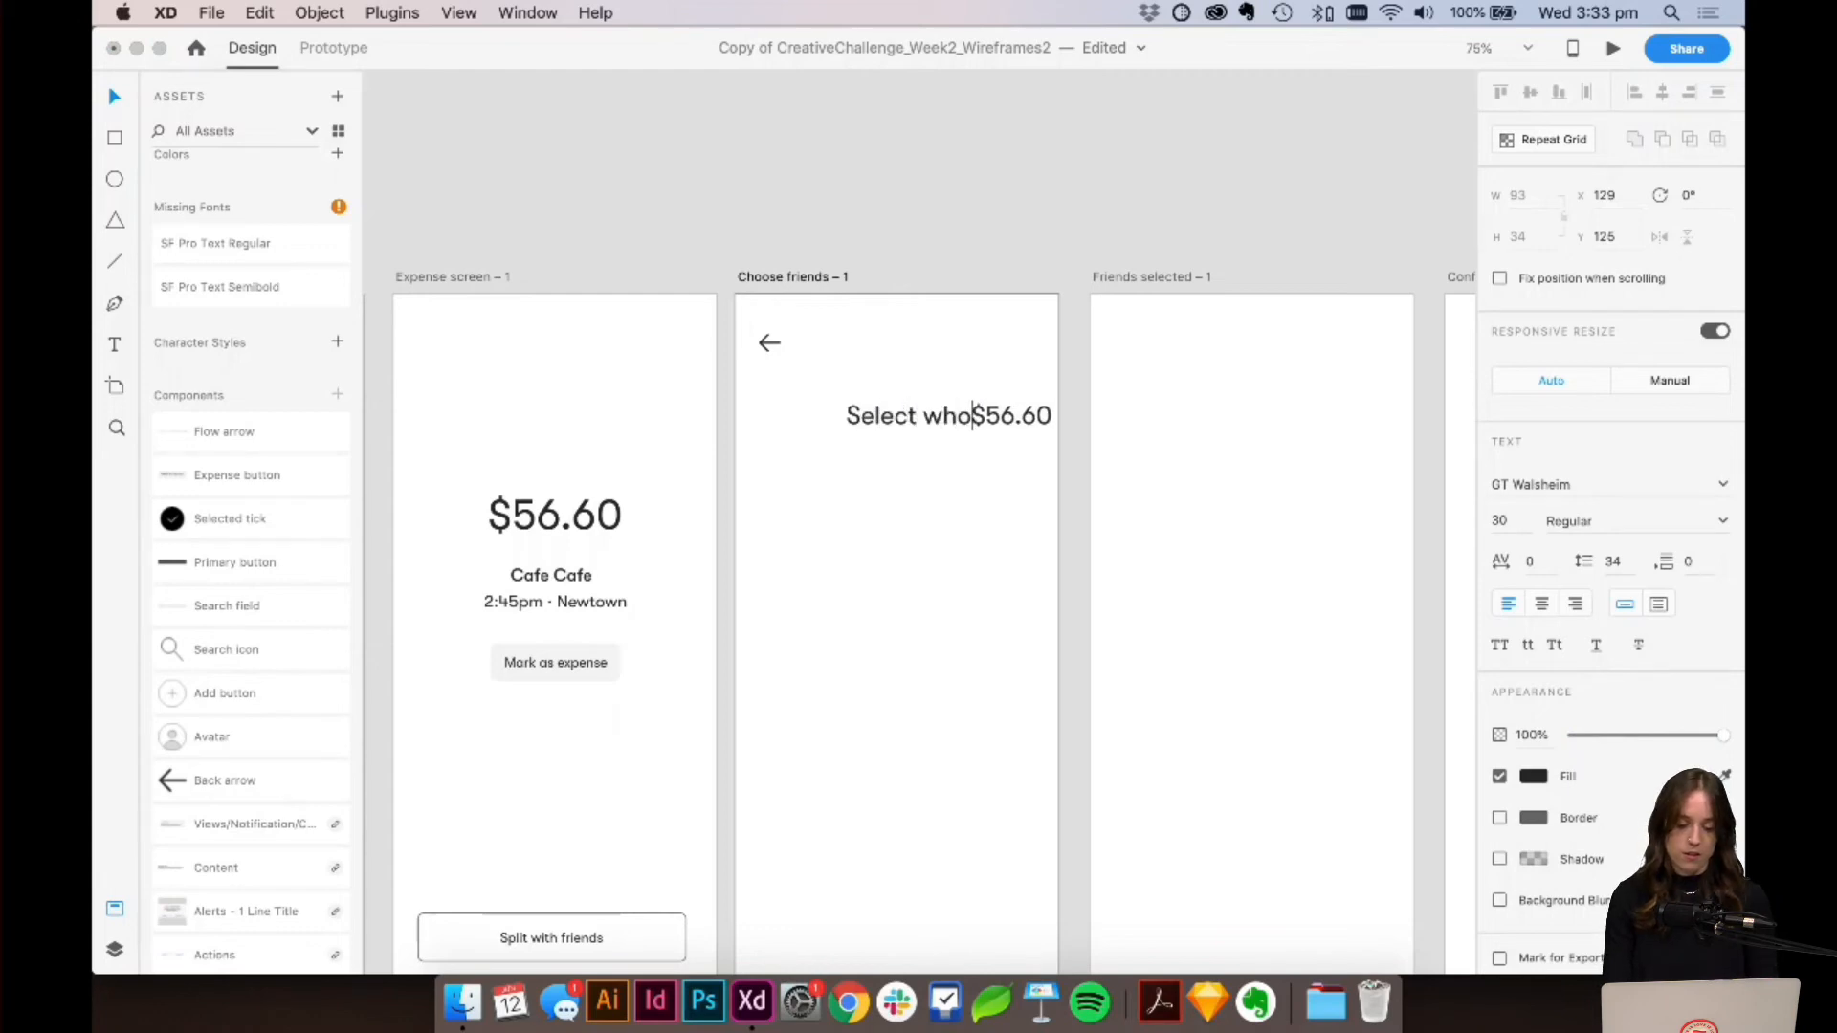
key("BackSpace")
key("BackSpace")
key("BackSpace")
key("BackSpace")
key("BackSpace")
key("BackSpace")
key("BackSpace")
key("BackSpace")
key("BackSpace")
key("BackSpace")
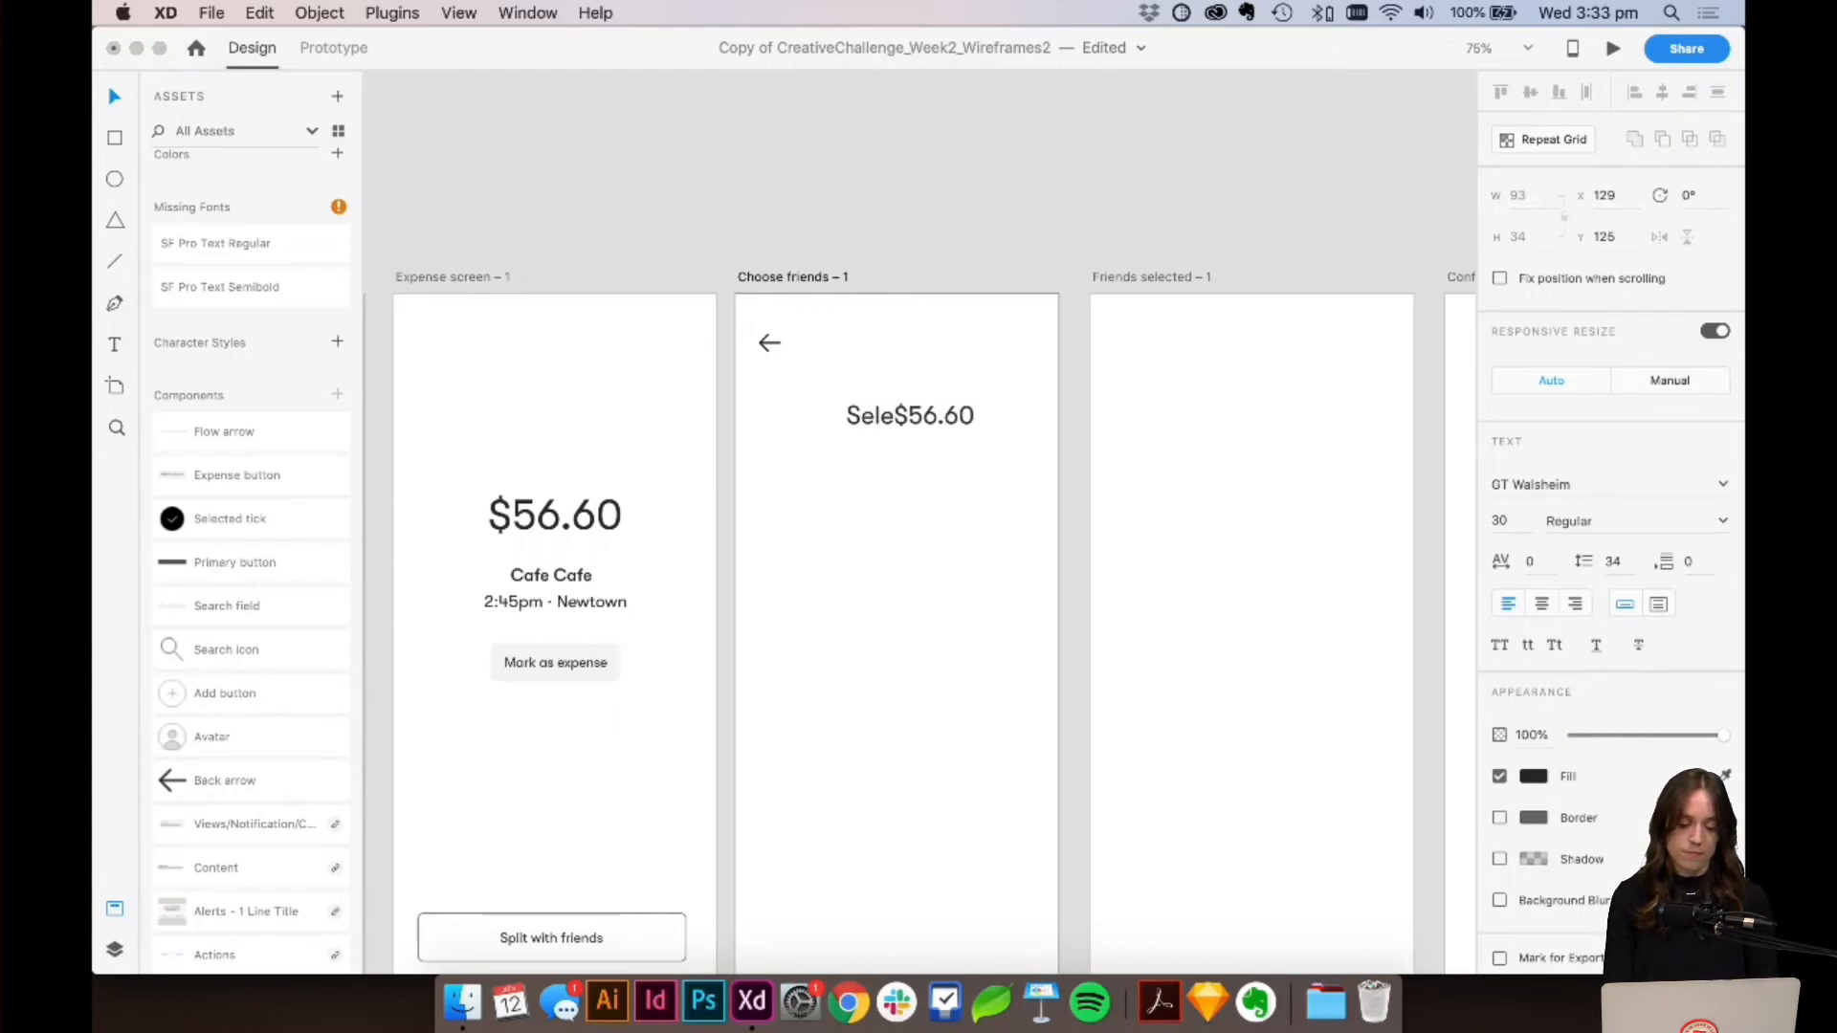
type("plit")
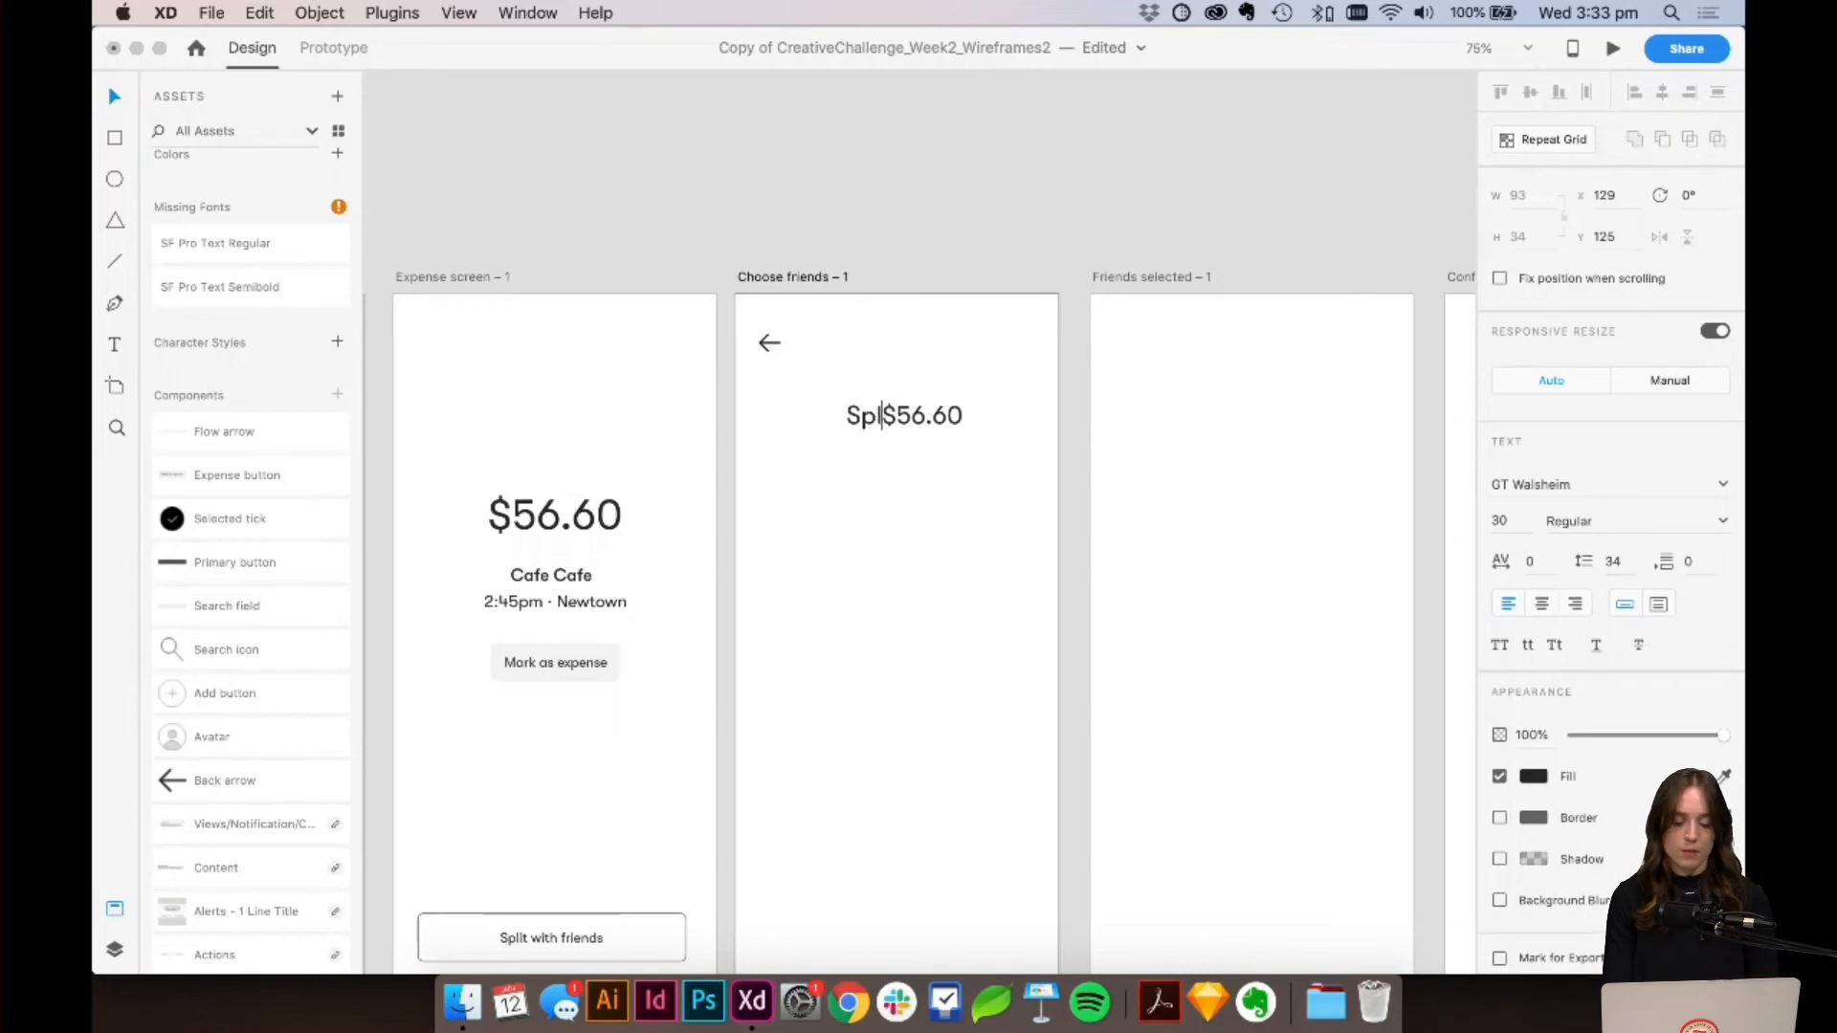
left_click(990, 412)
key("Return")
type("with:")
Step: Centre-align the two-line "Split $56.60 with:" heading and reposition it toward the middle of the Choose friends artboard
key("super+a")
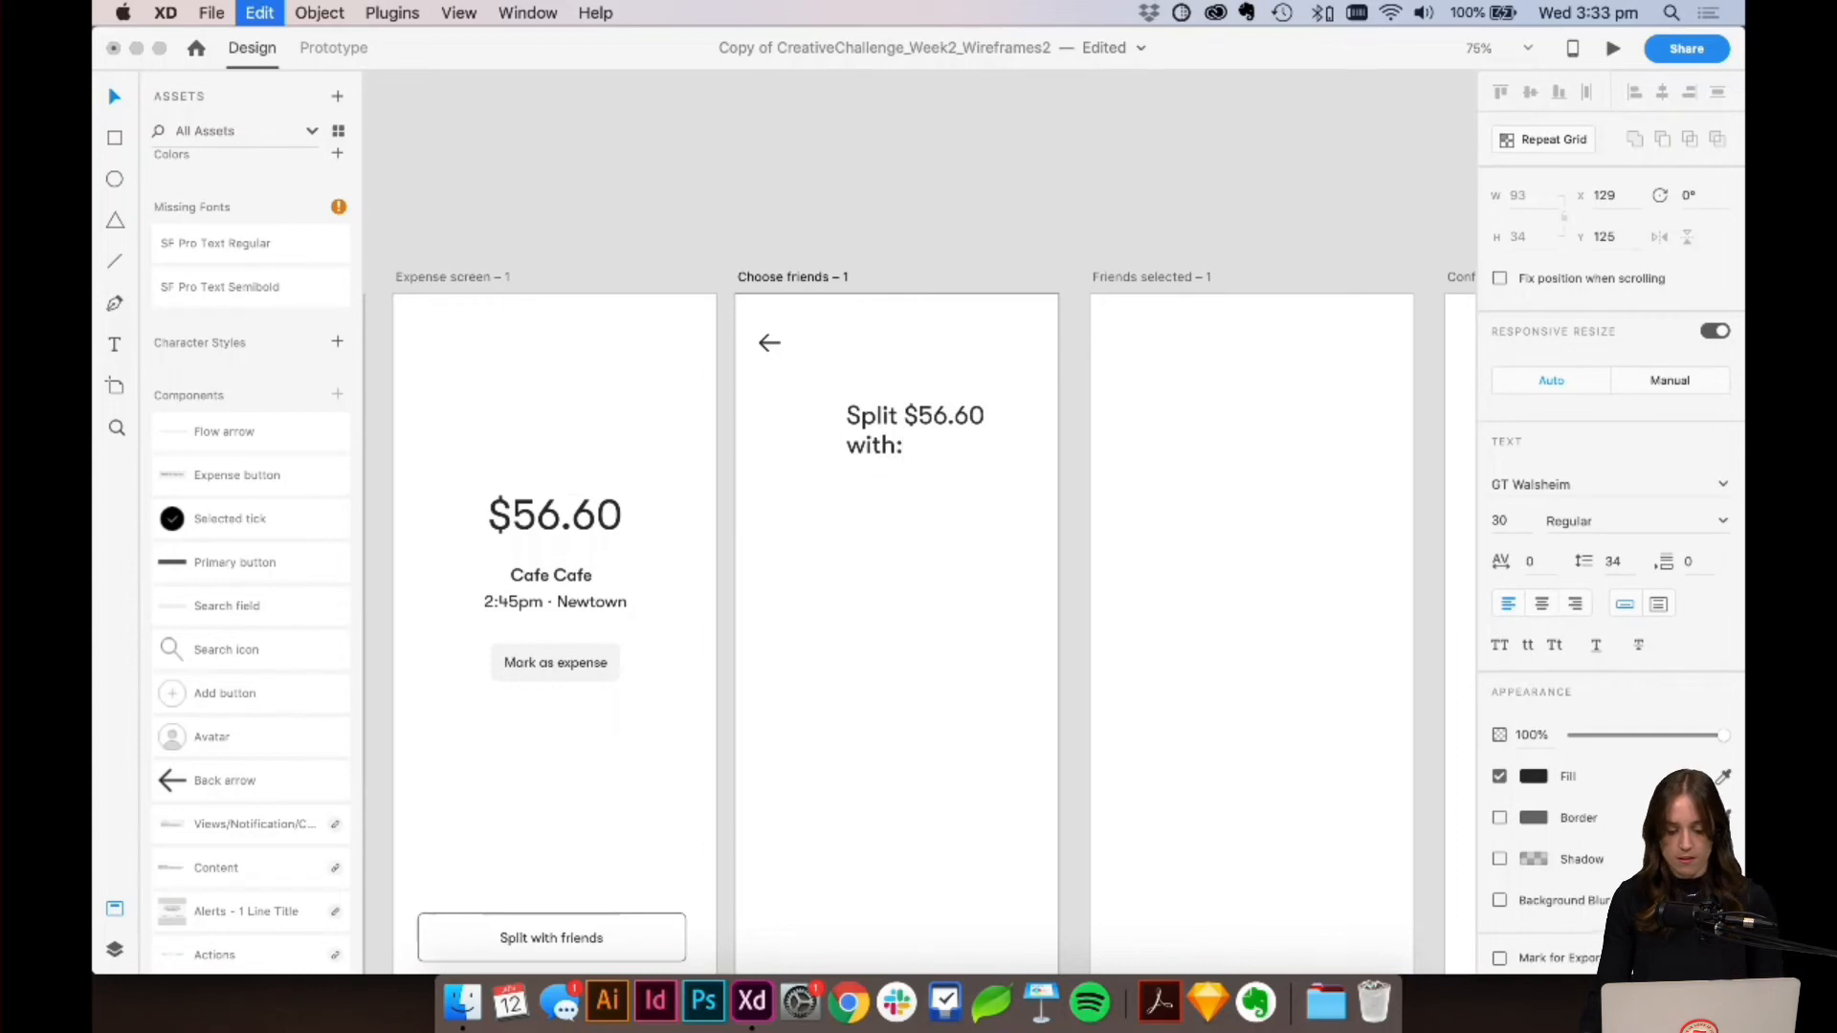
left_click(1550, 611)
left_click(1017, 361)
left_click(917, 424)
left_click_drag(917, 424, 884, 418)
Step: Join the "Split $56.60 with:" heading onto one line and centre it on the artboard at about X 71, Y 119
double_click(854, 440)
left_click(855, 440)
key("BackSpace")
key("Escape")
left_click_drag(946, 411, 854, 411)
Step: Set only the $56.60 amount within the Choose friends heading to Medium weight
double_click(935, 412)
left_click(1726, 522)
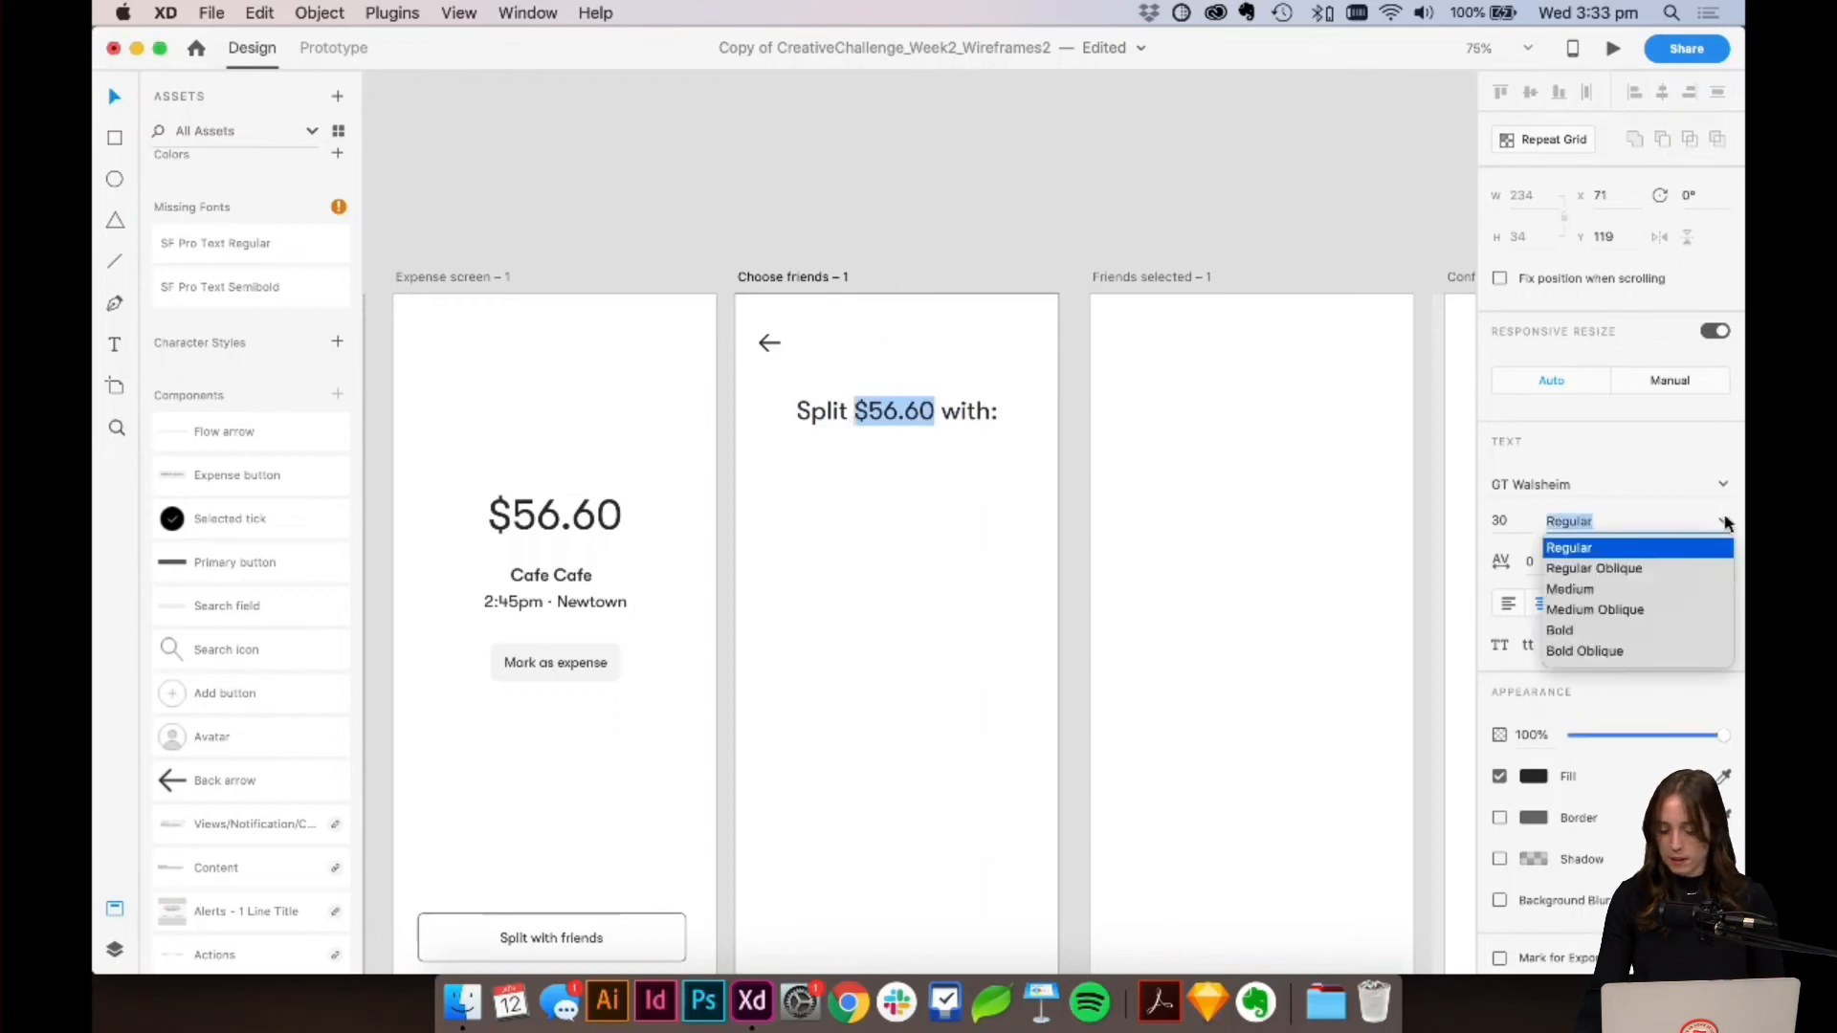
left_click(1592, 589)
key("Escape")
left_click(1049, 661)
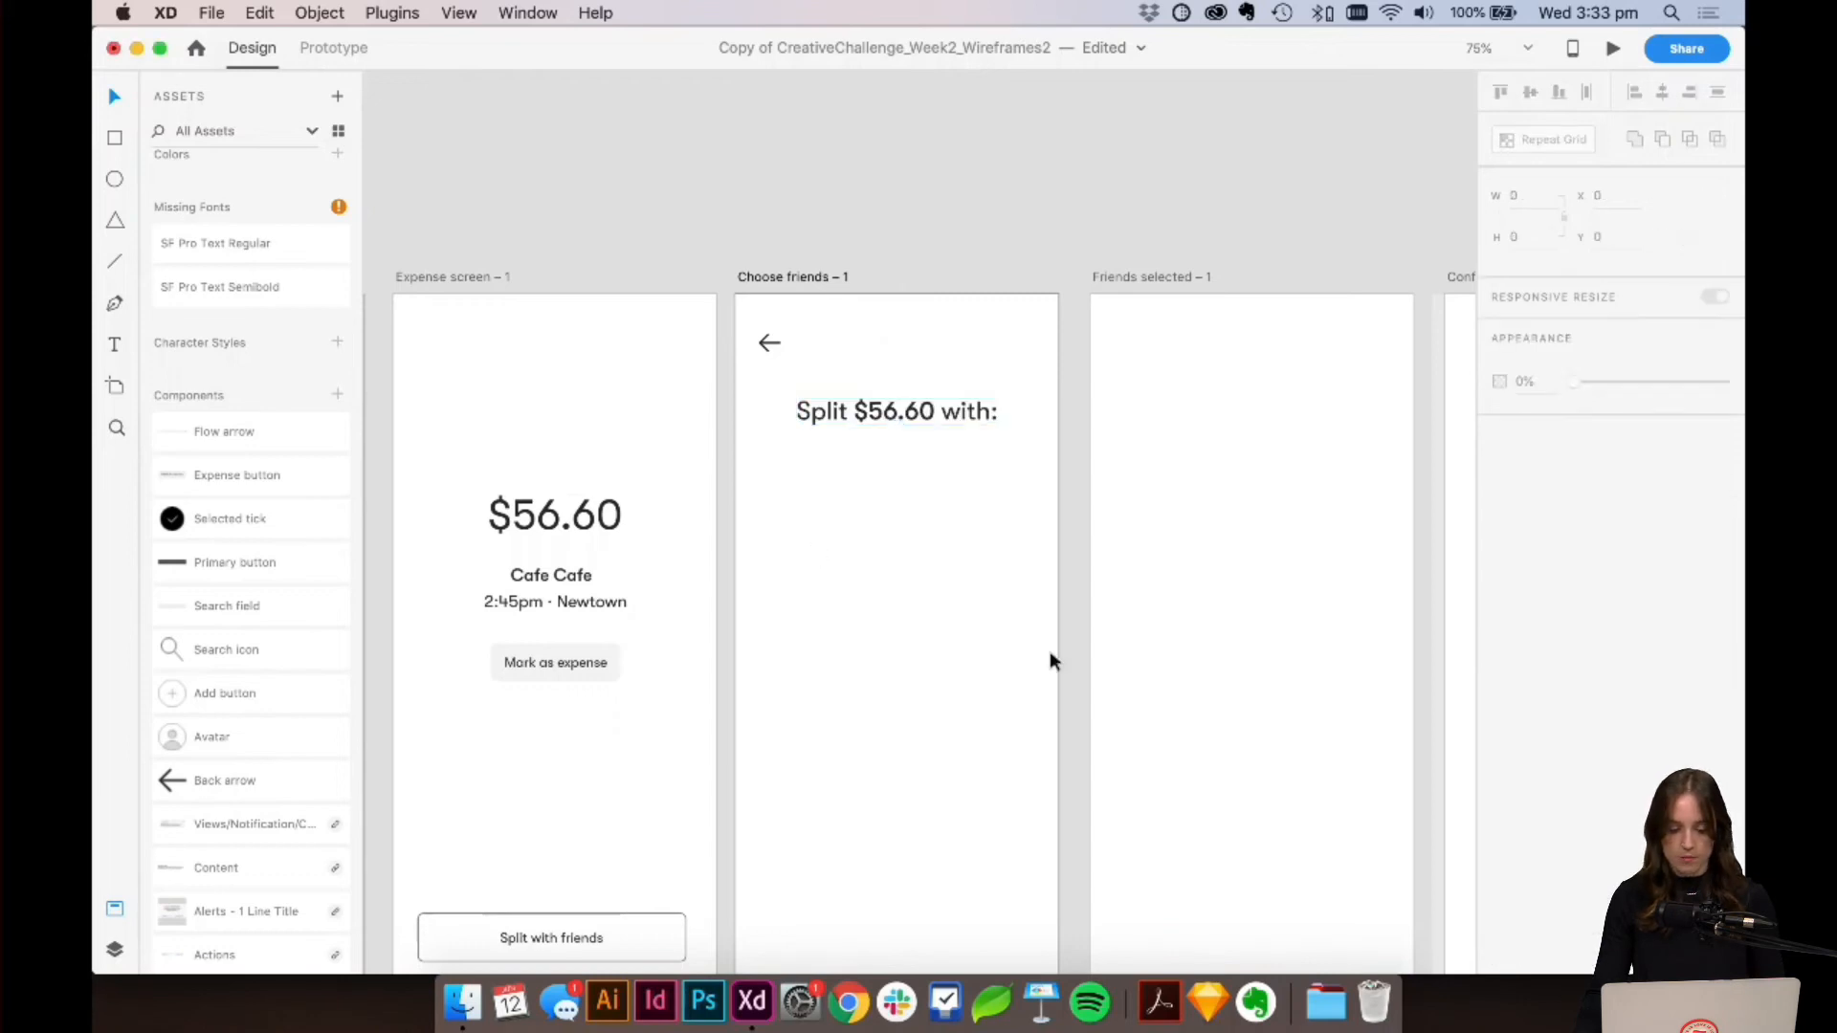
Step: Place the Search field component centred below the "Split $56.60 with:" heading on the Choose friends artboard
scroll(1015, 533, "up", 2)
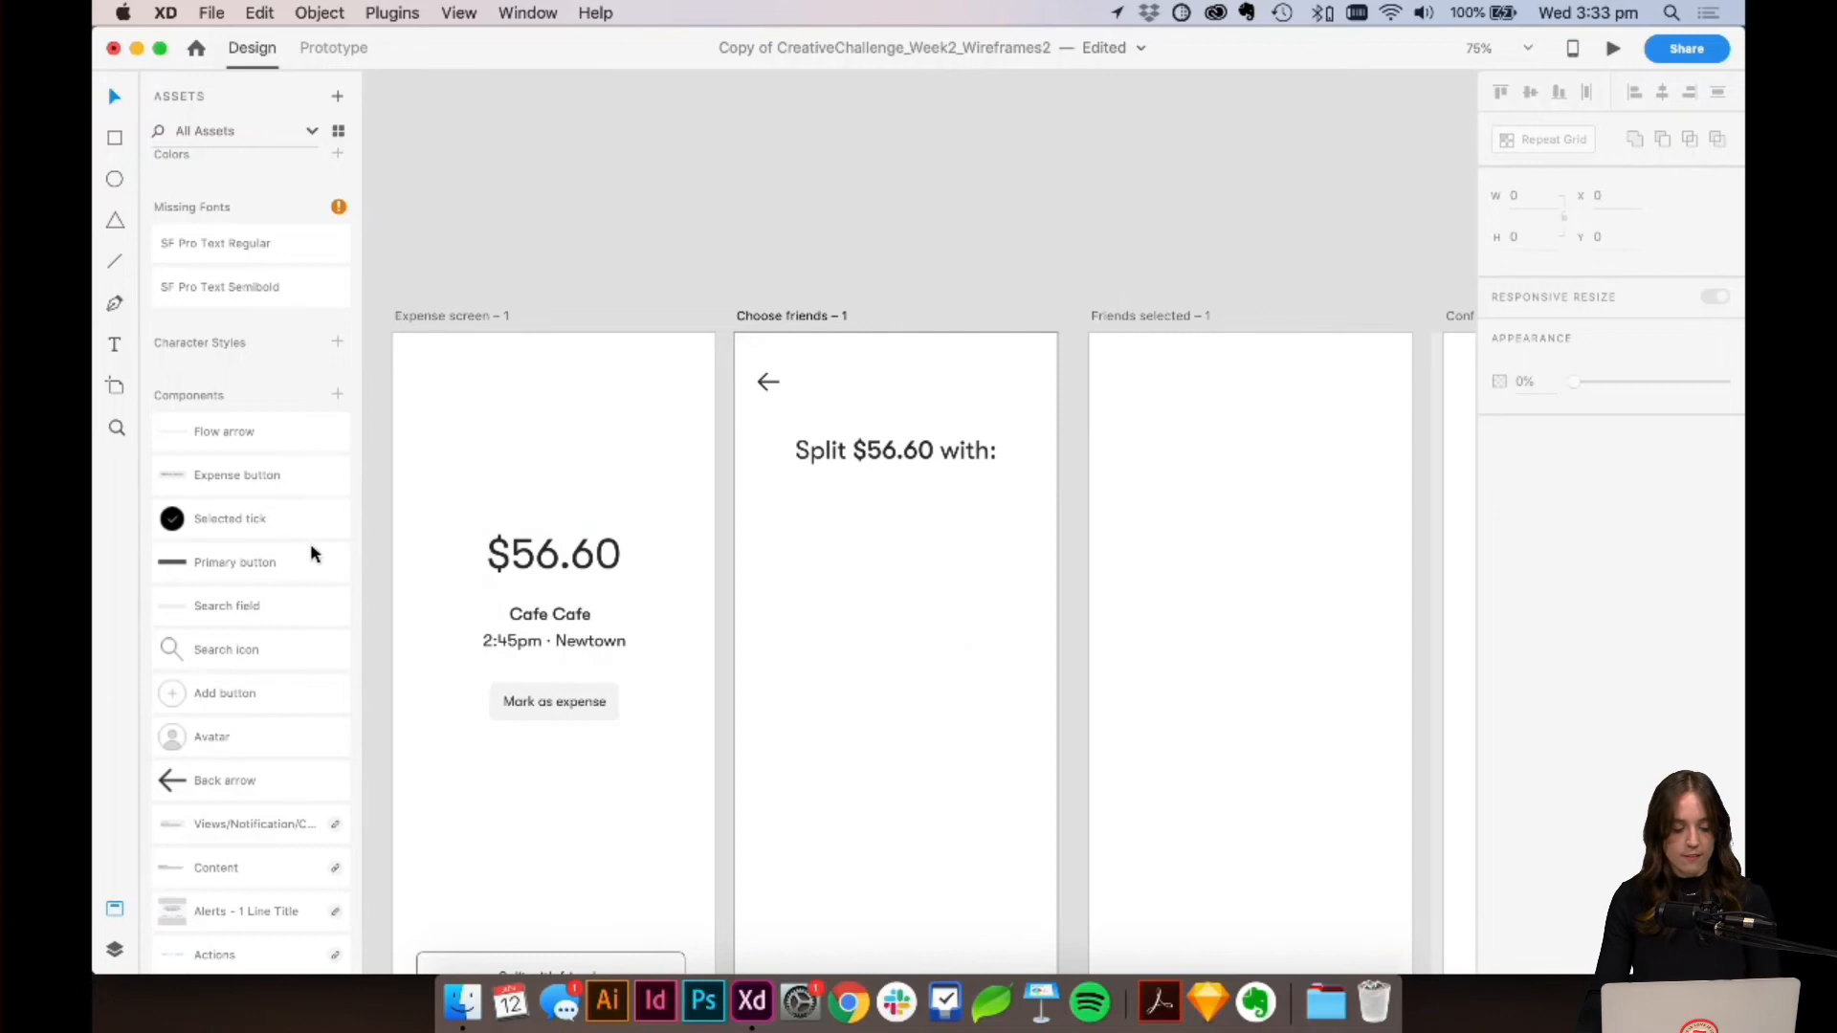
left_click_drag(192, 617, 898, 517)
left_click(1087, 641)
left_click(966, 652)
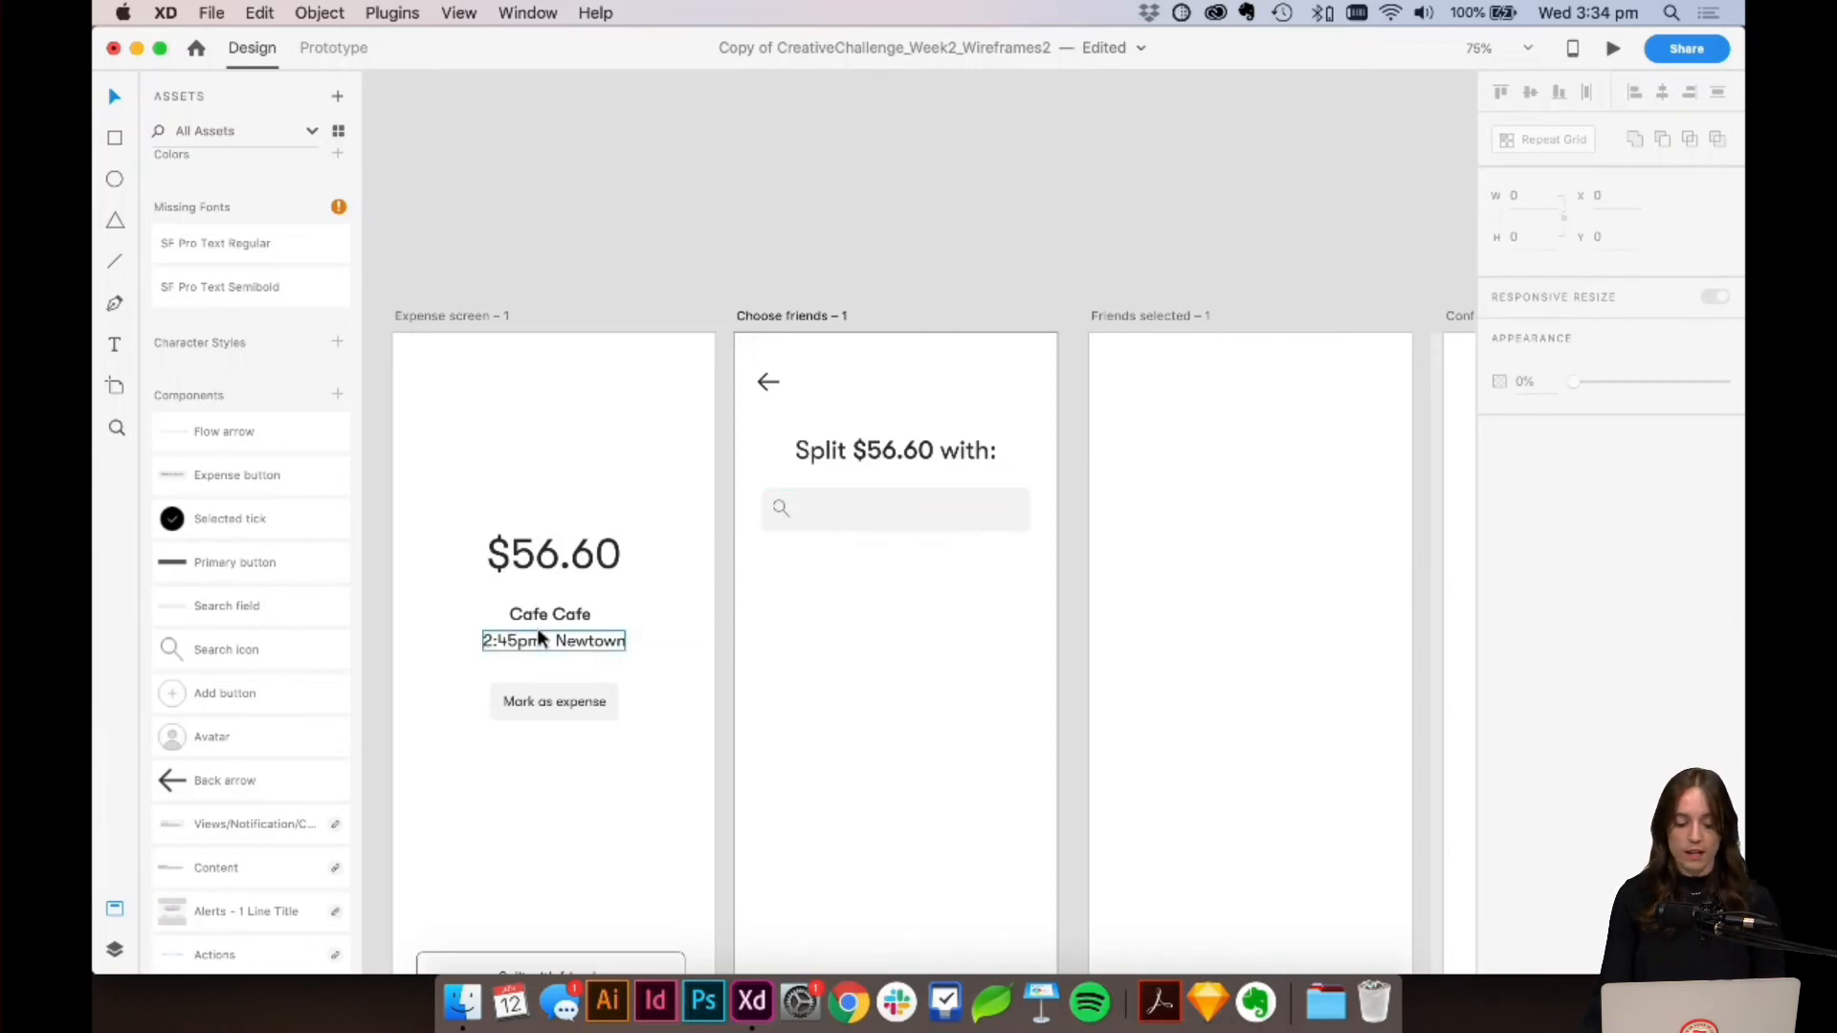
Step: Duplicate the "Cafe Cafe" text below the search field on the Choose friends artboard and replace its wording with "Recent"
left_click_drag(550, 613, 883, 559)
double_click(903, 556)
type("R")
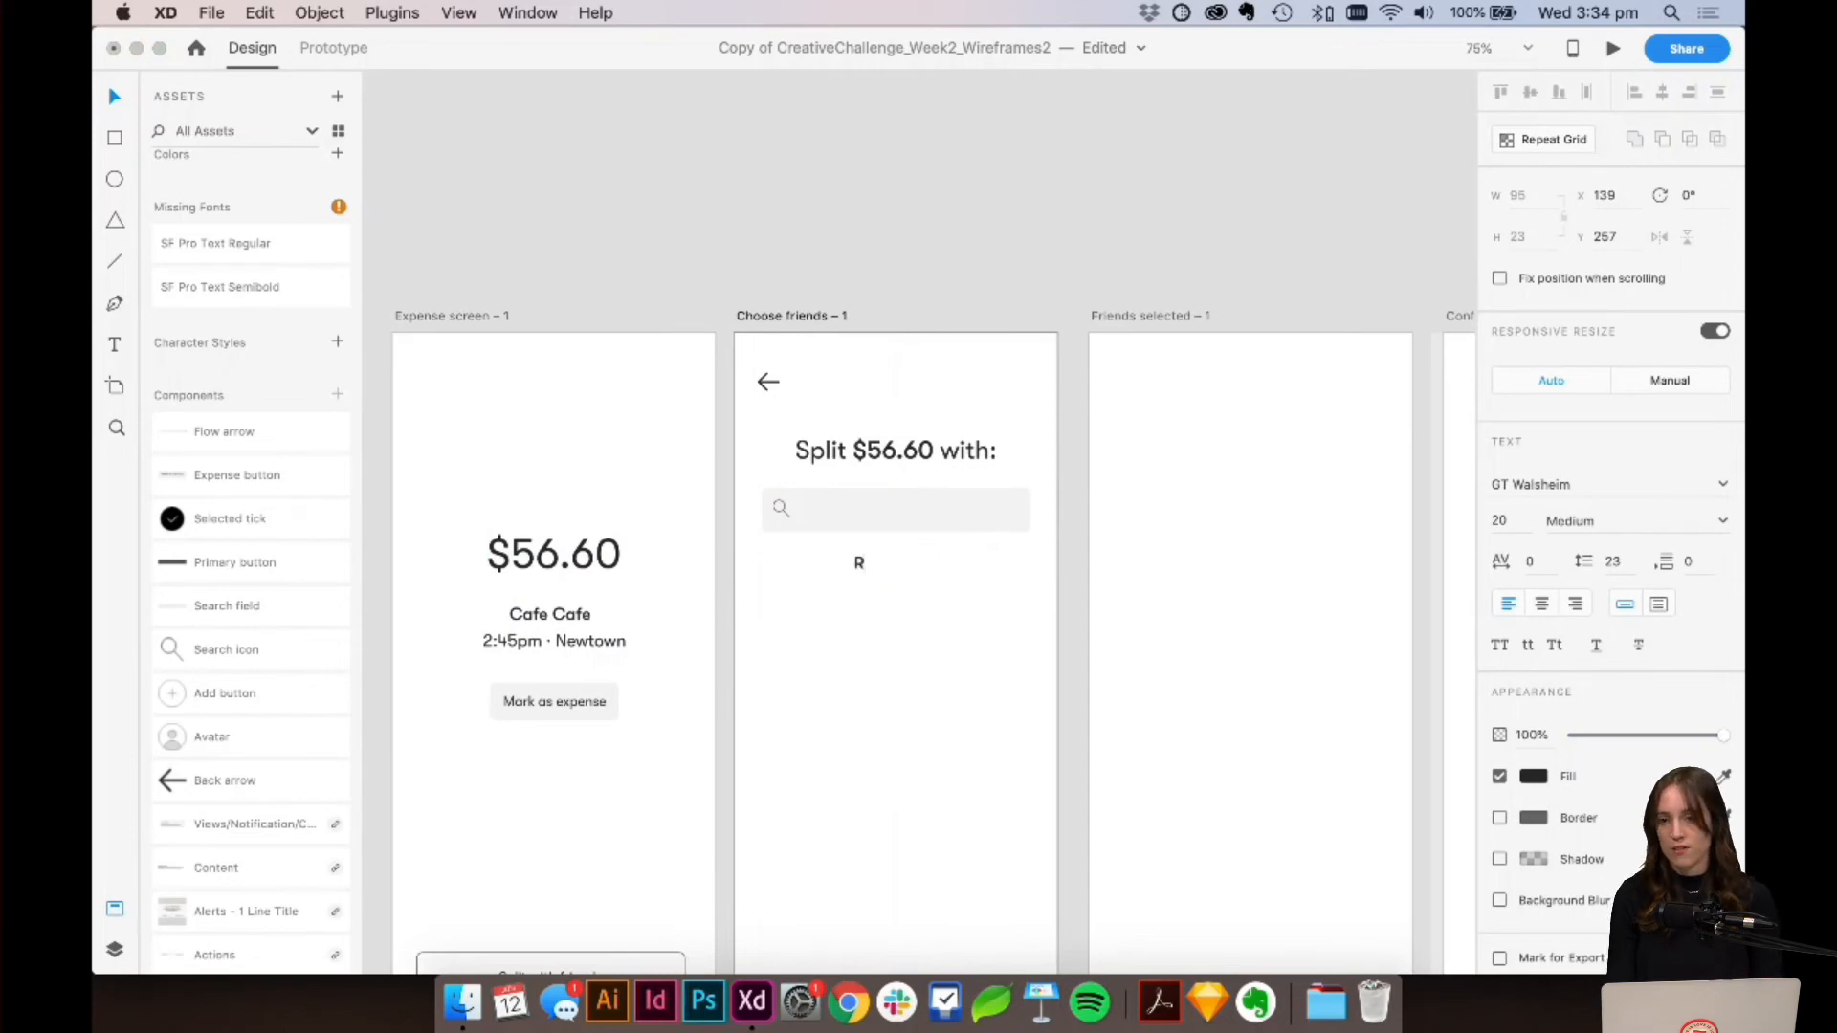
type("ecent")
Step: Colour the "Recent" label mid-grey (#8D8D8D) and shift it slightly toward the centre, to about X 144
key("super+a")
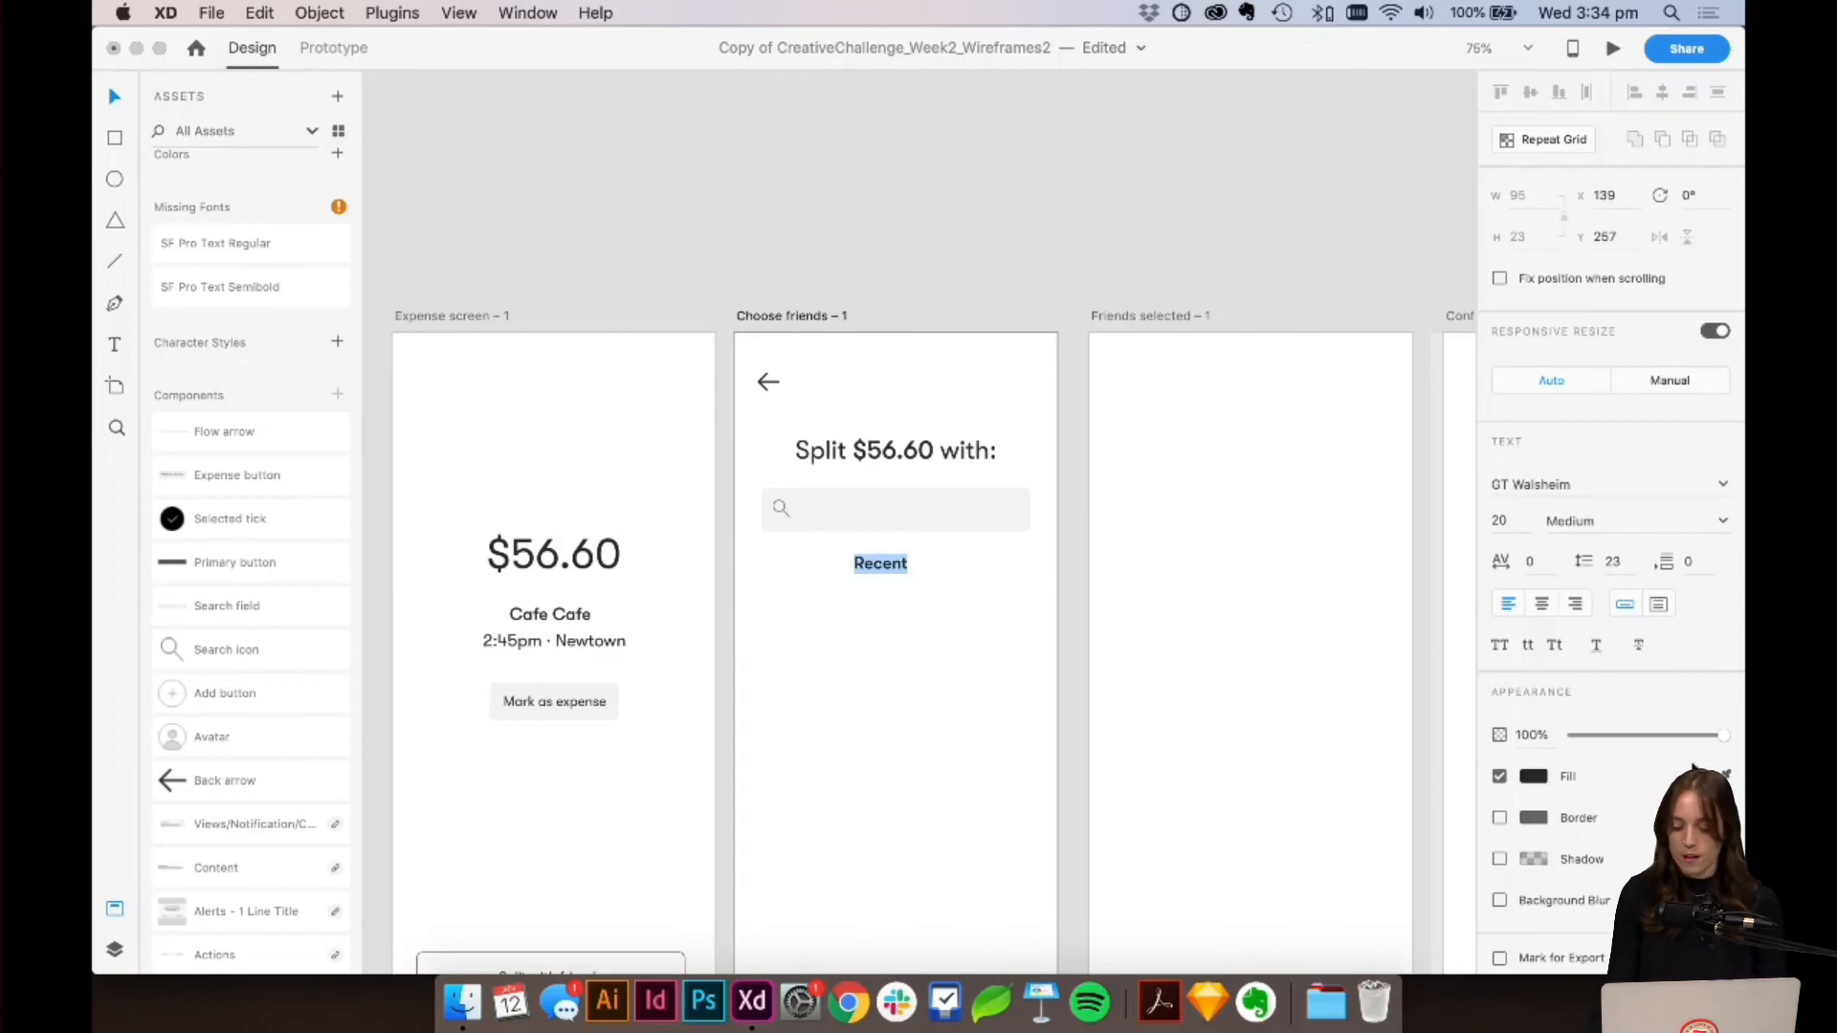
left_click(1534, 777)
left_click(1258, 730)
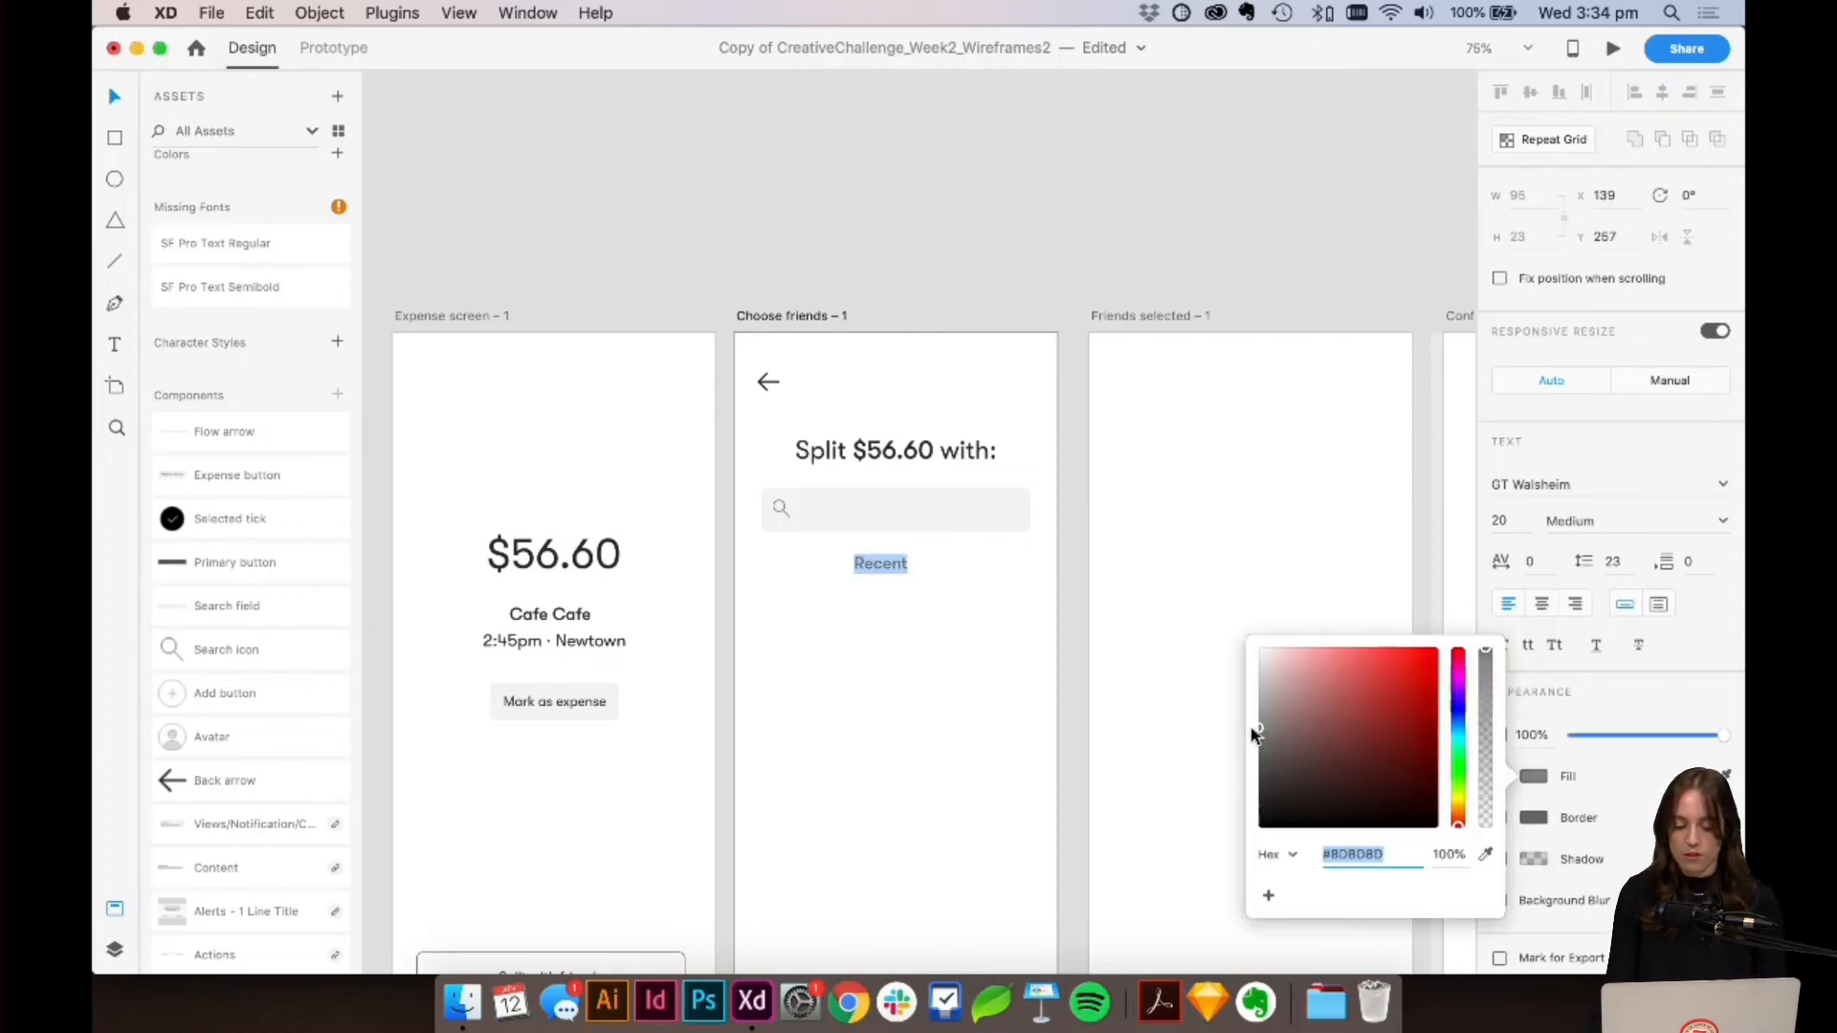
left_click(967, 722)
left_click(1025, 731)
left_click(902, 565)
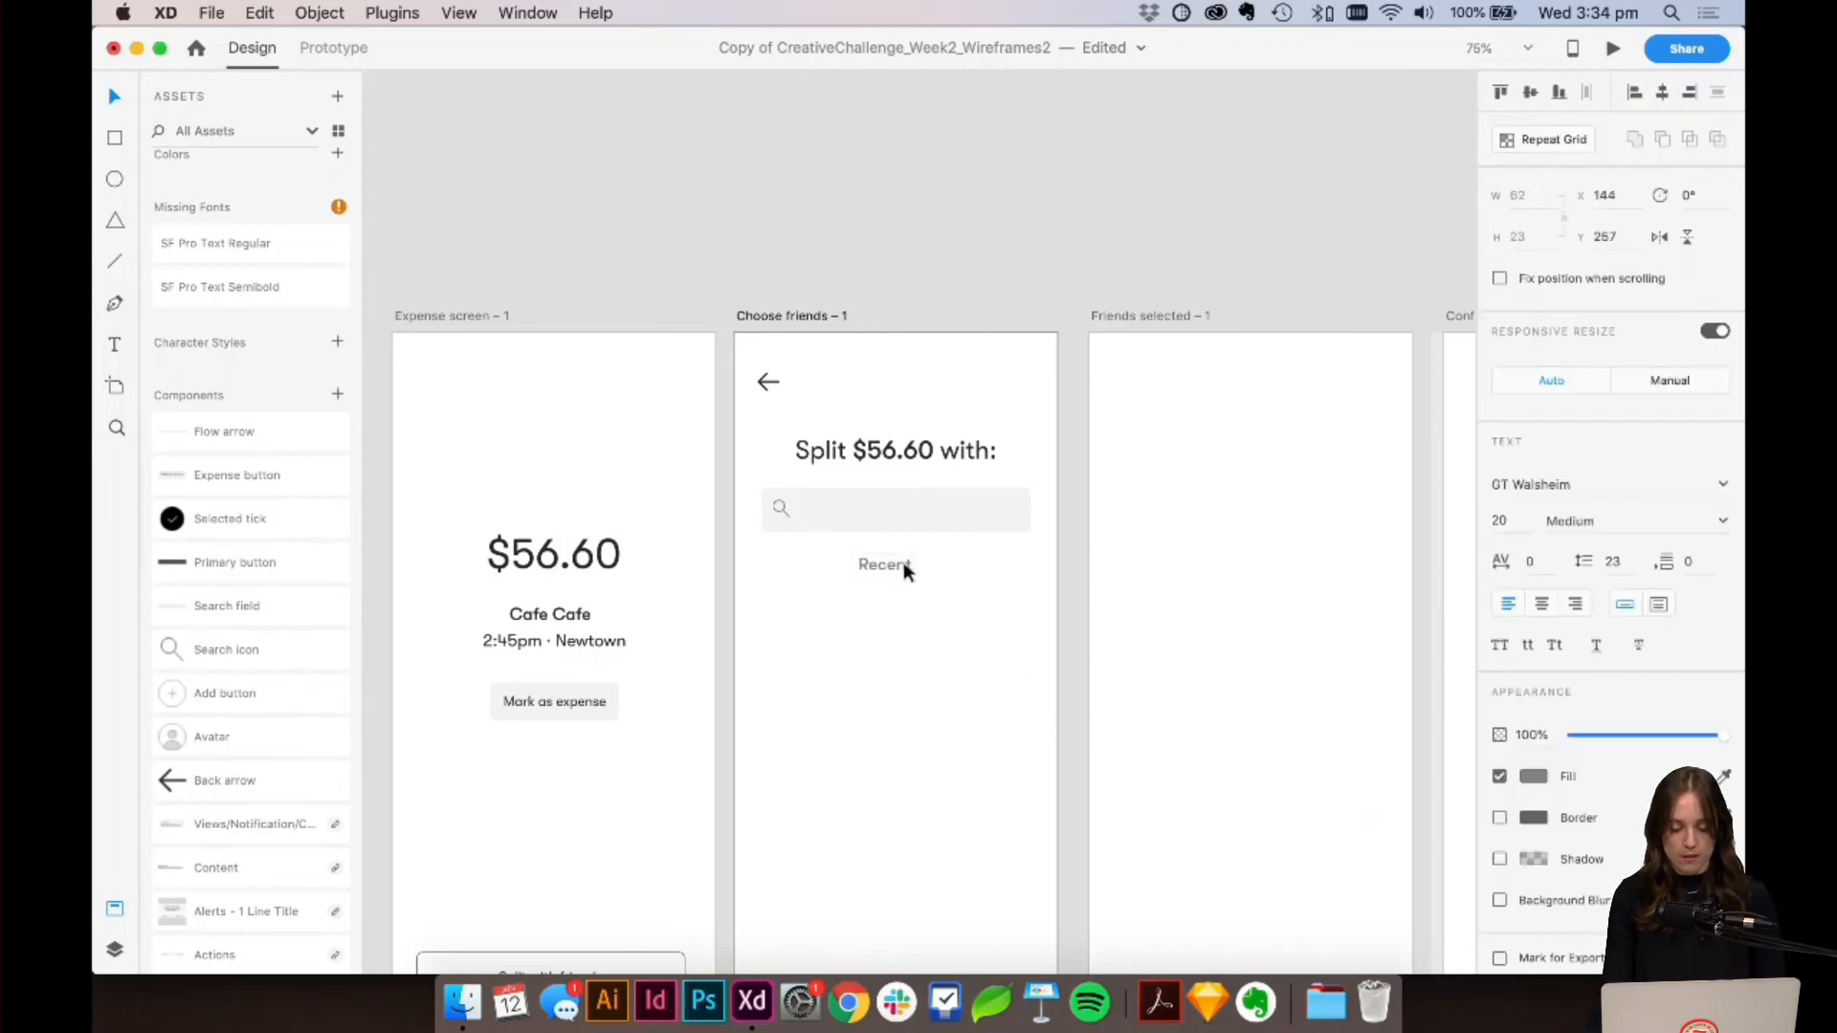
left_click(1002, 663)
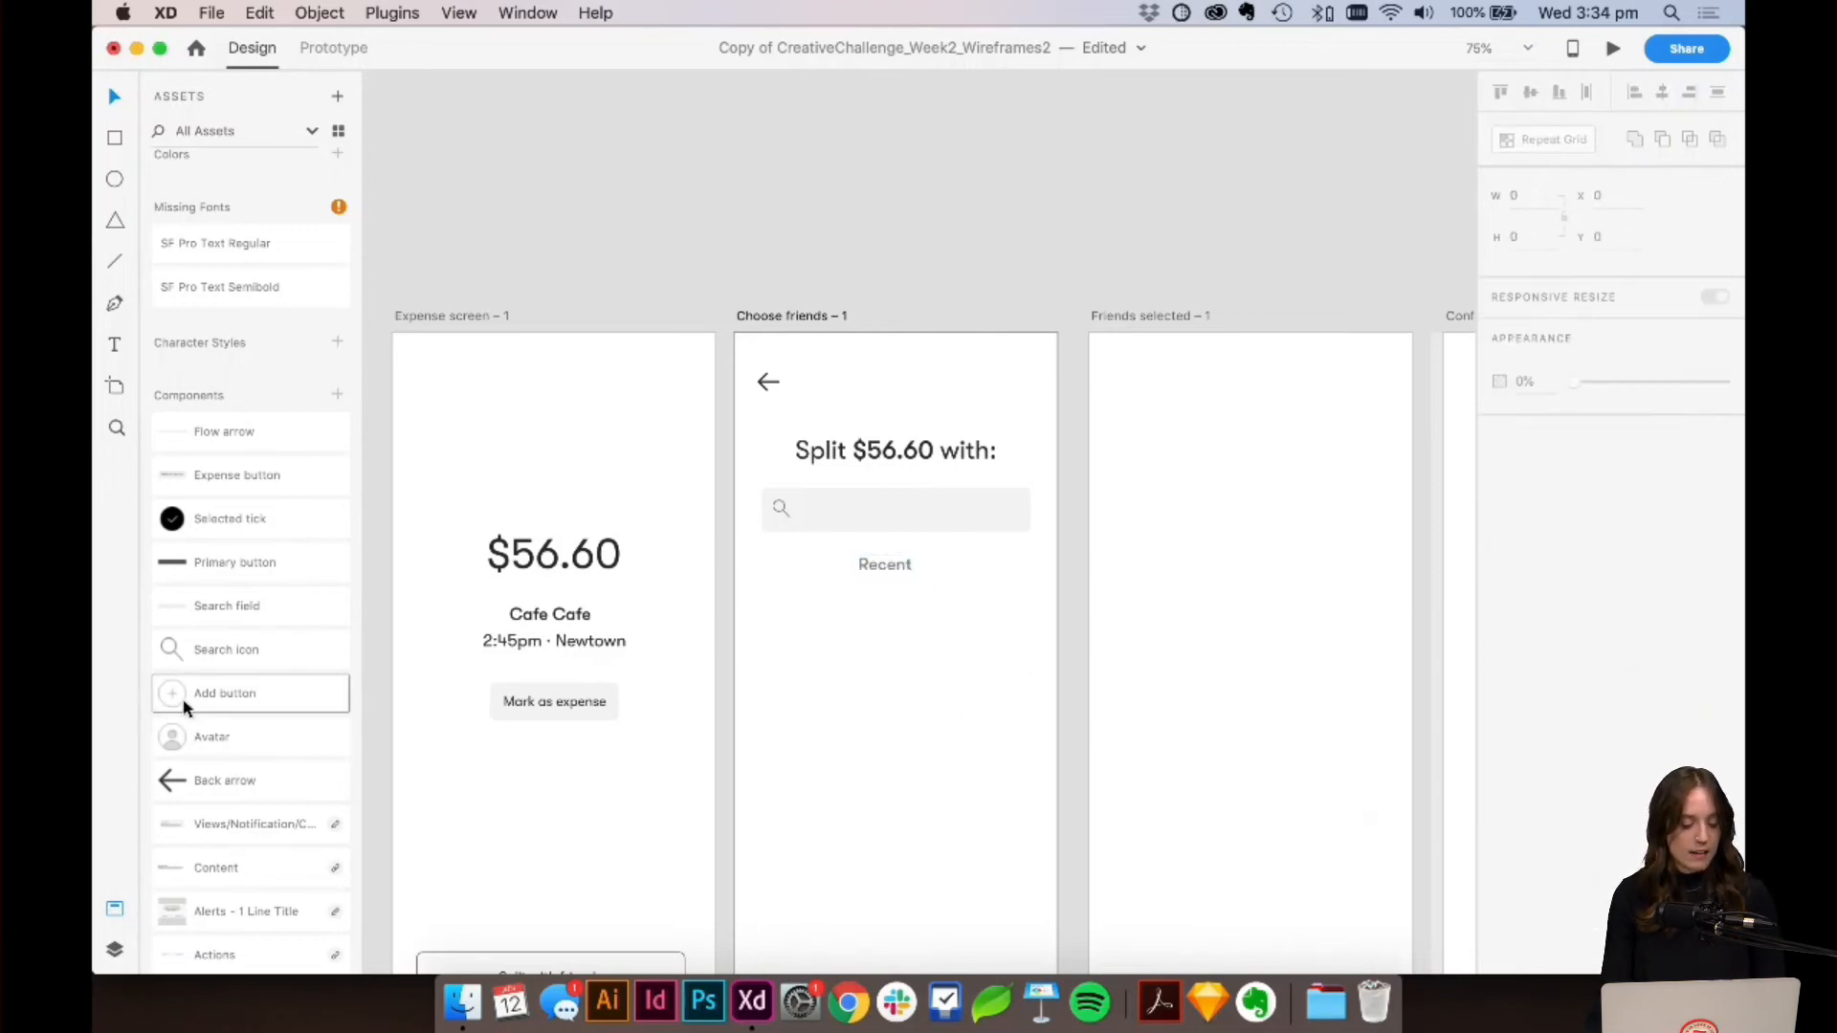
Step: Place the Add button component and three Avatar components in a row beneath the "Recent" label on the Choose friends artboard
left_click_drag(187, 699, 776, 617)
left_click(934, 713)
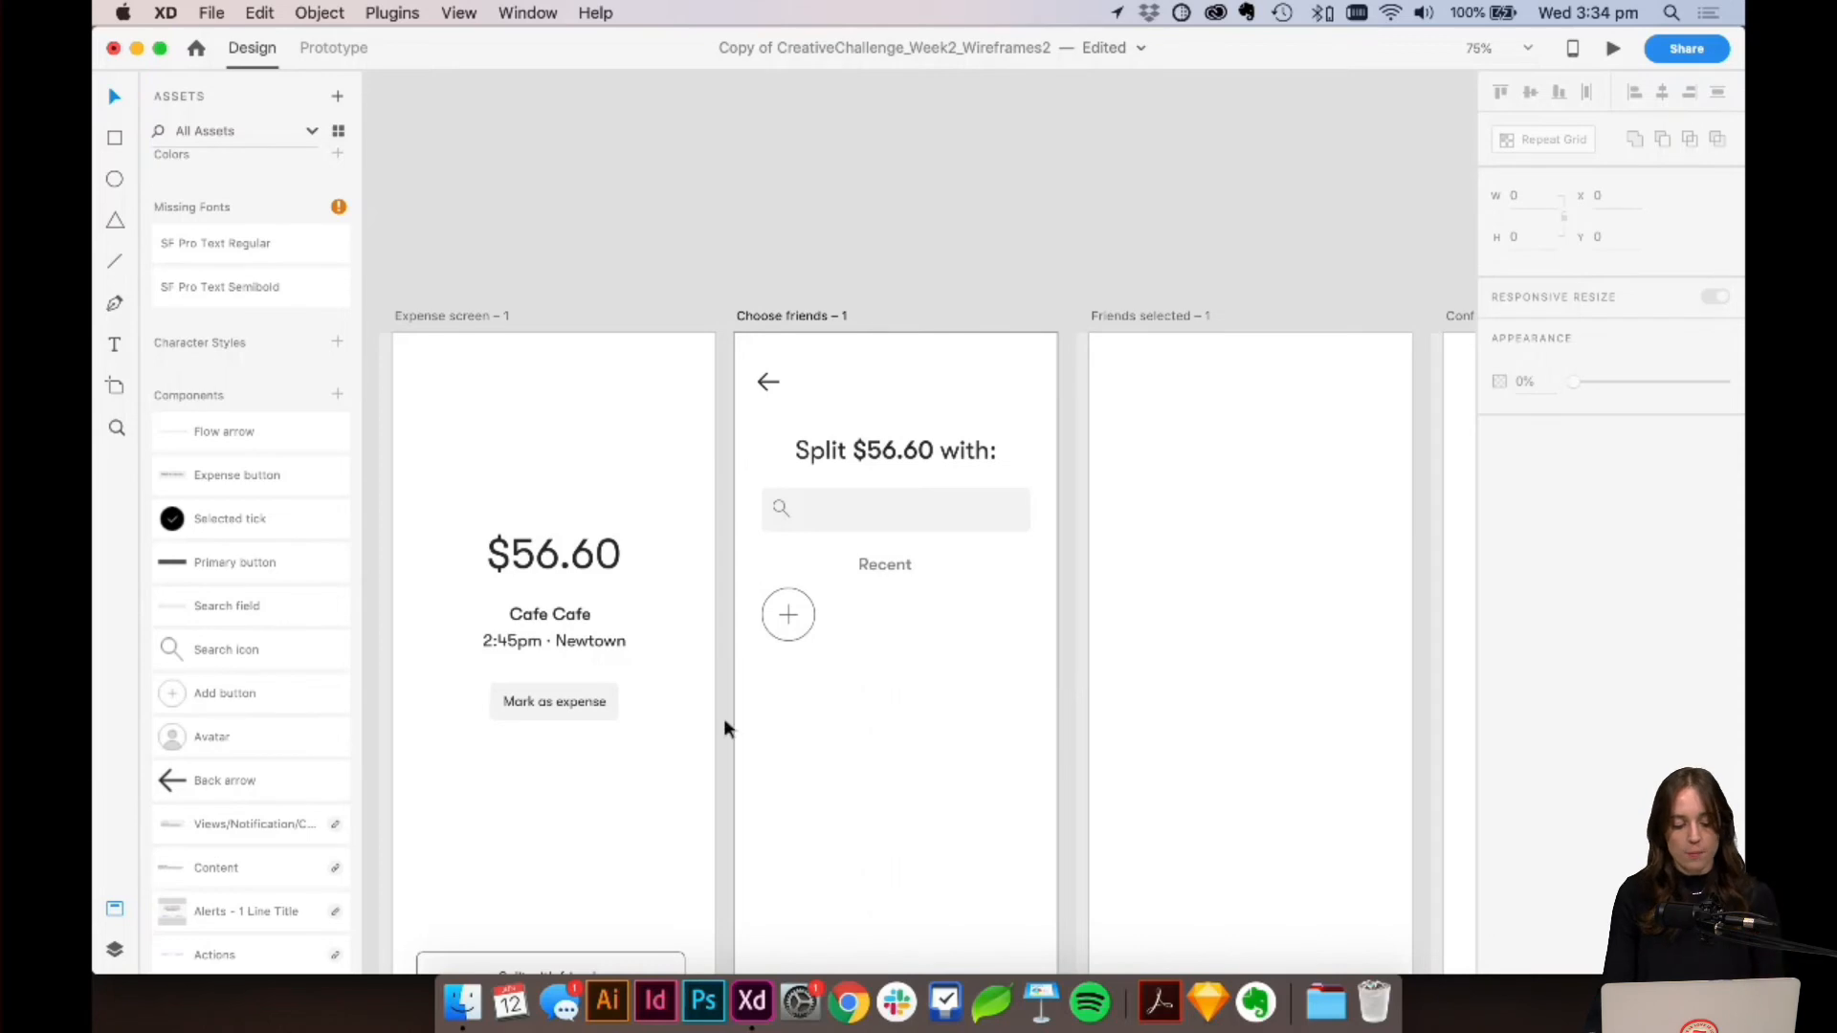
left_click_drag(254, 741, 994, 611)
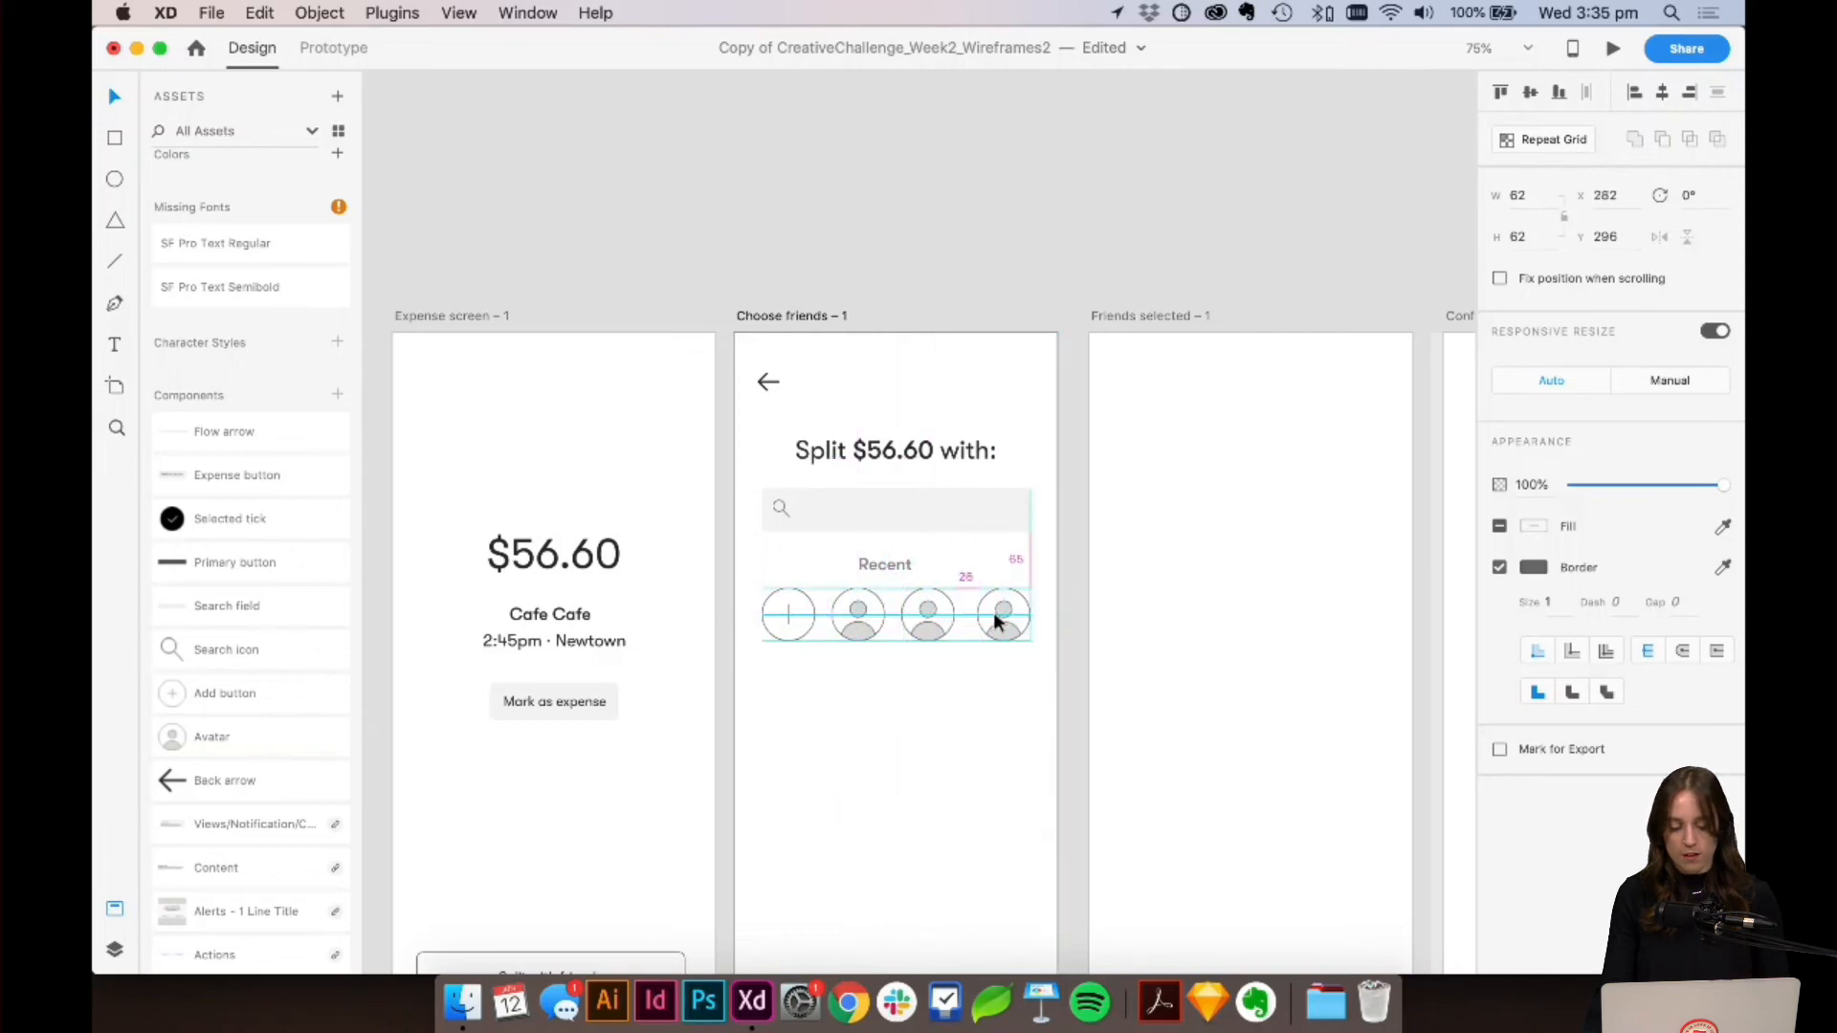
left_click(789, 614)
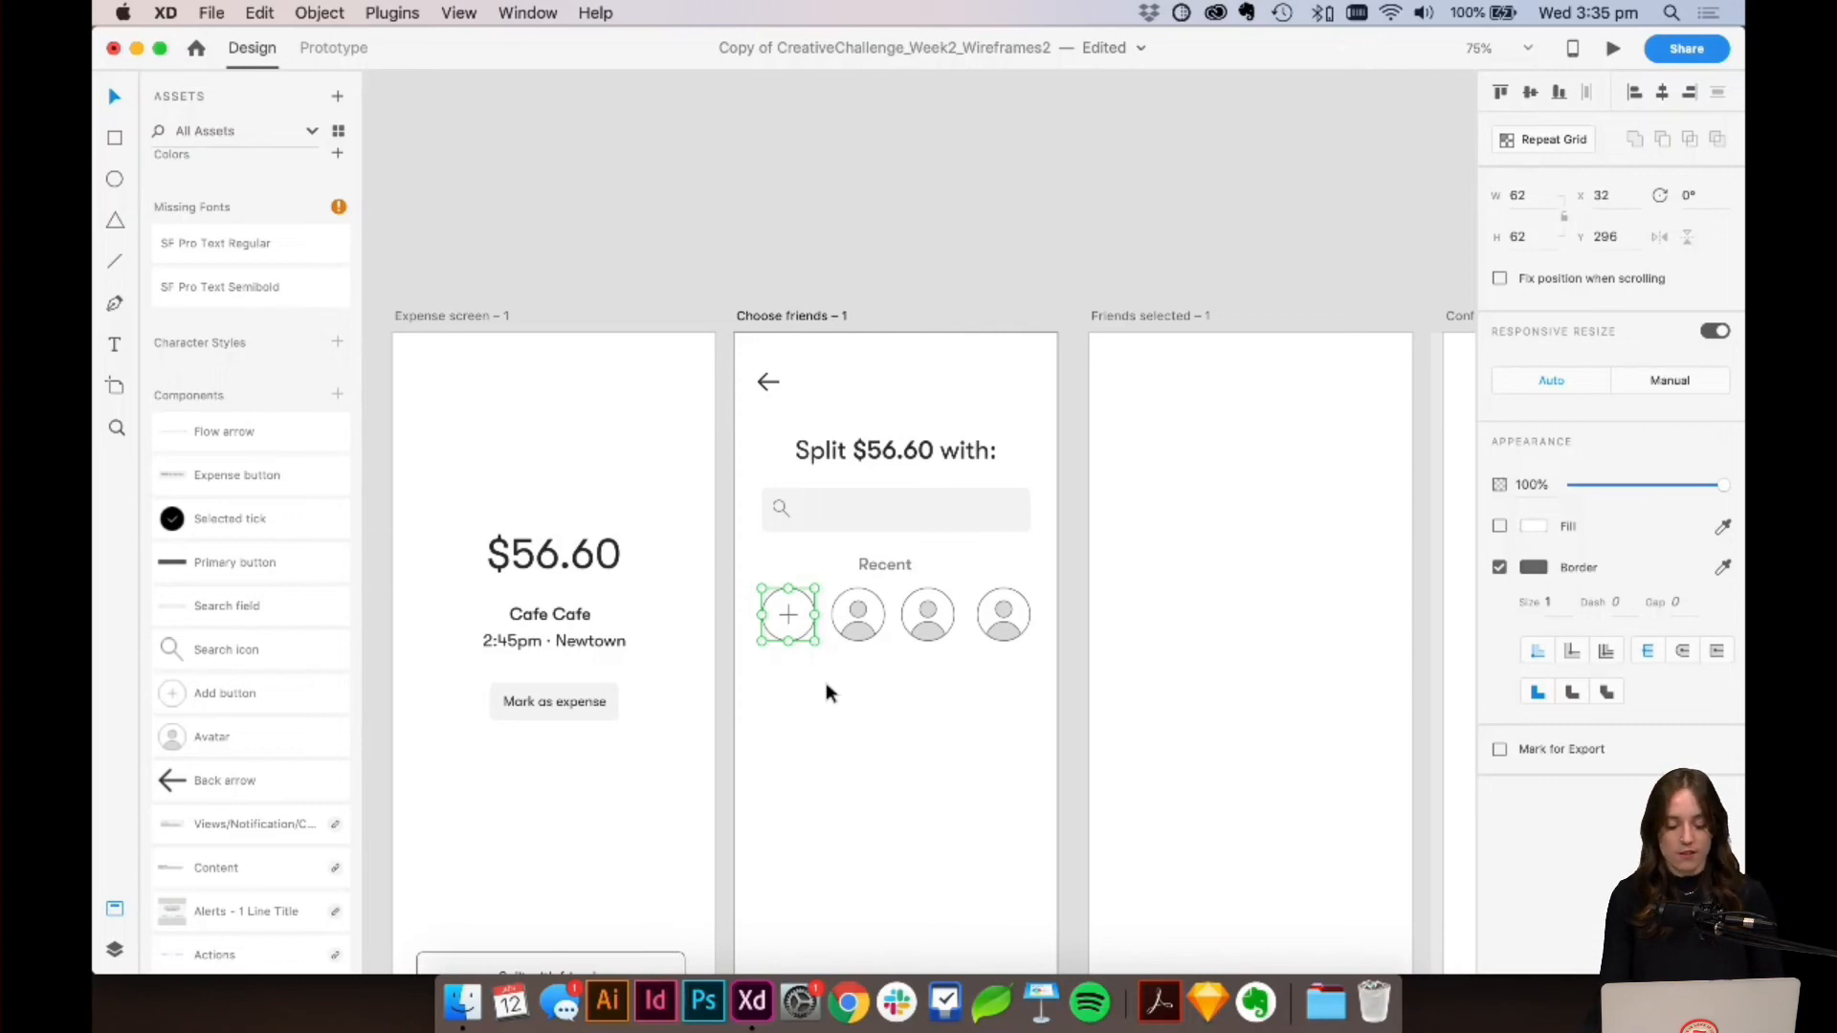
left_click(859, 616)
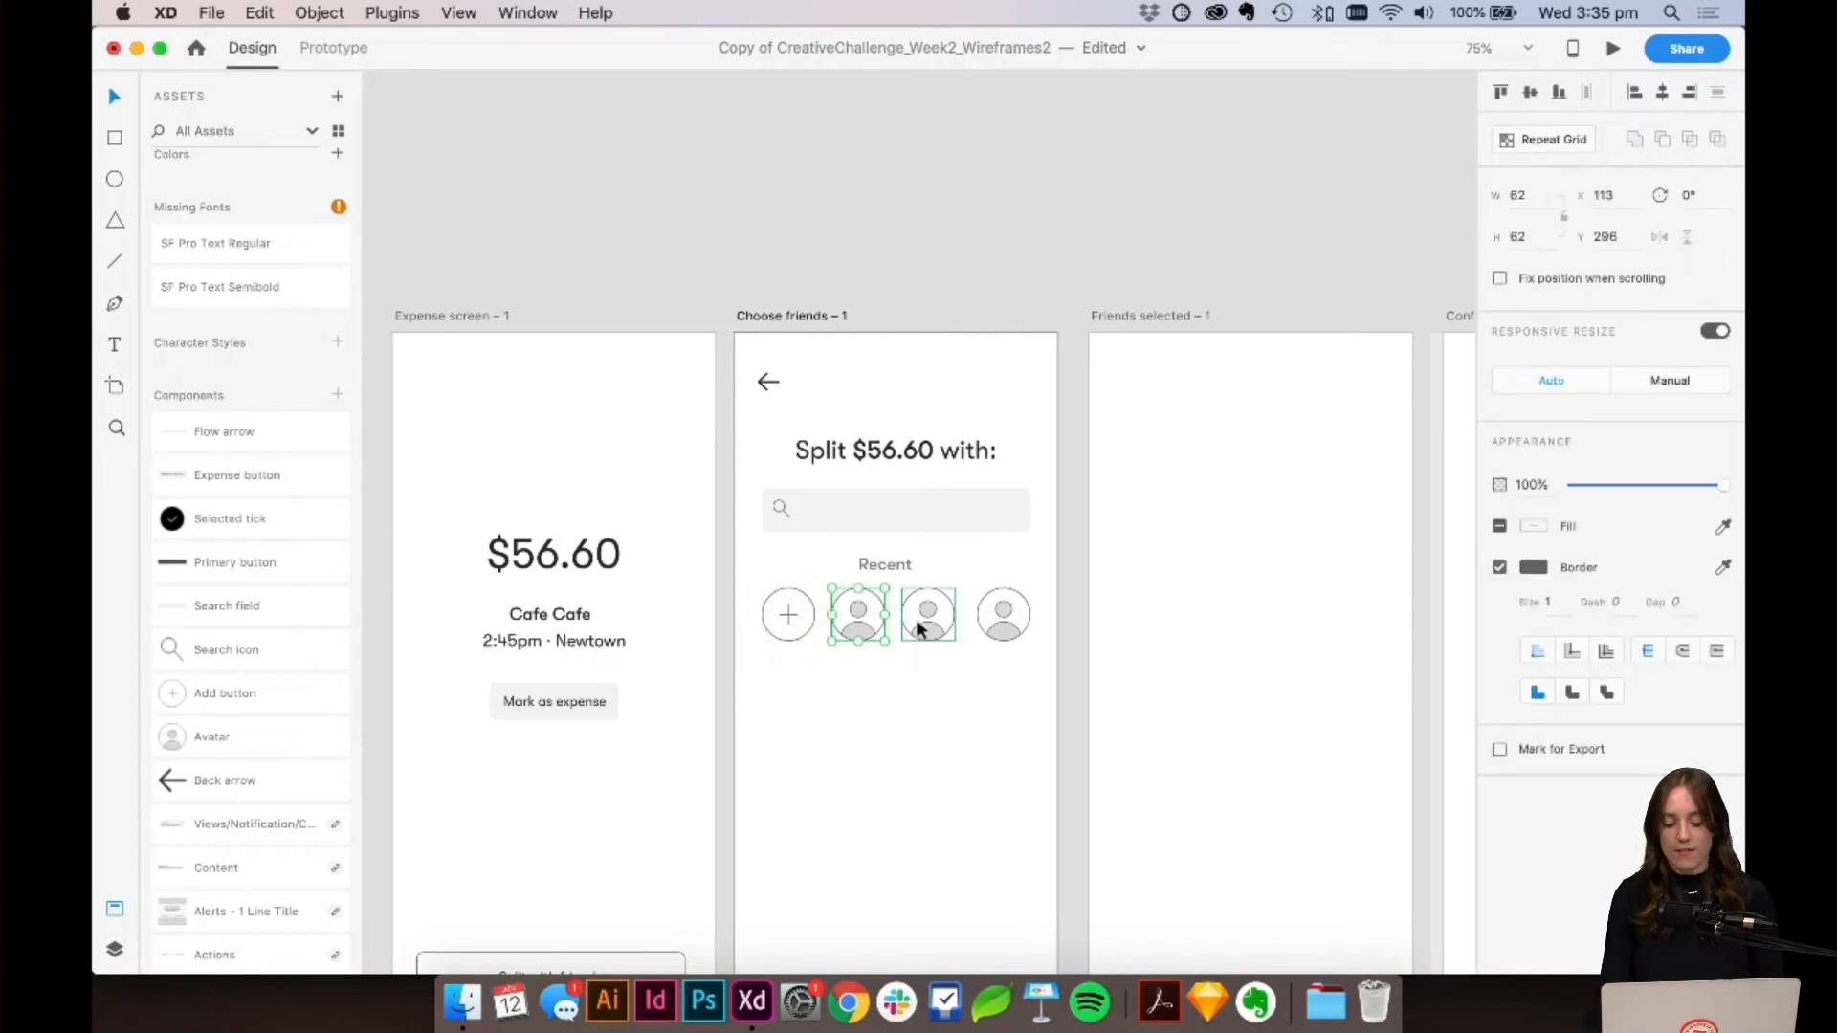
Step: Duplicate the "Recent" label beneath the Add button and set the copy's font size to 16
left_click(950, 649)
left_click_drag(888, 565, 791, 663)
type("14")
key("Return")
left_click(1510, 521)
type("6")
key("Return")
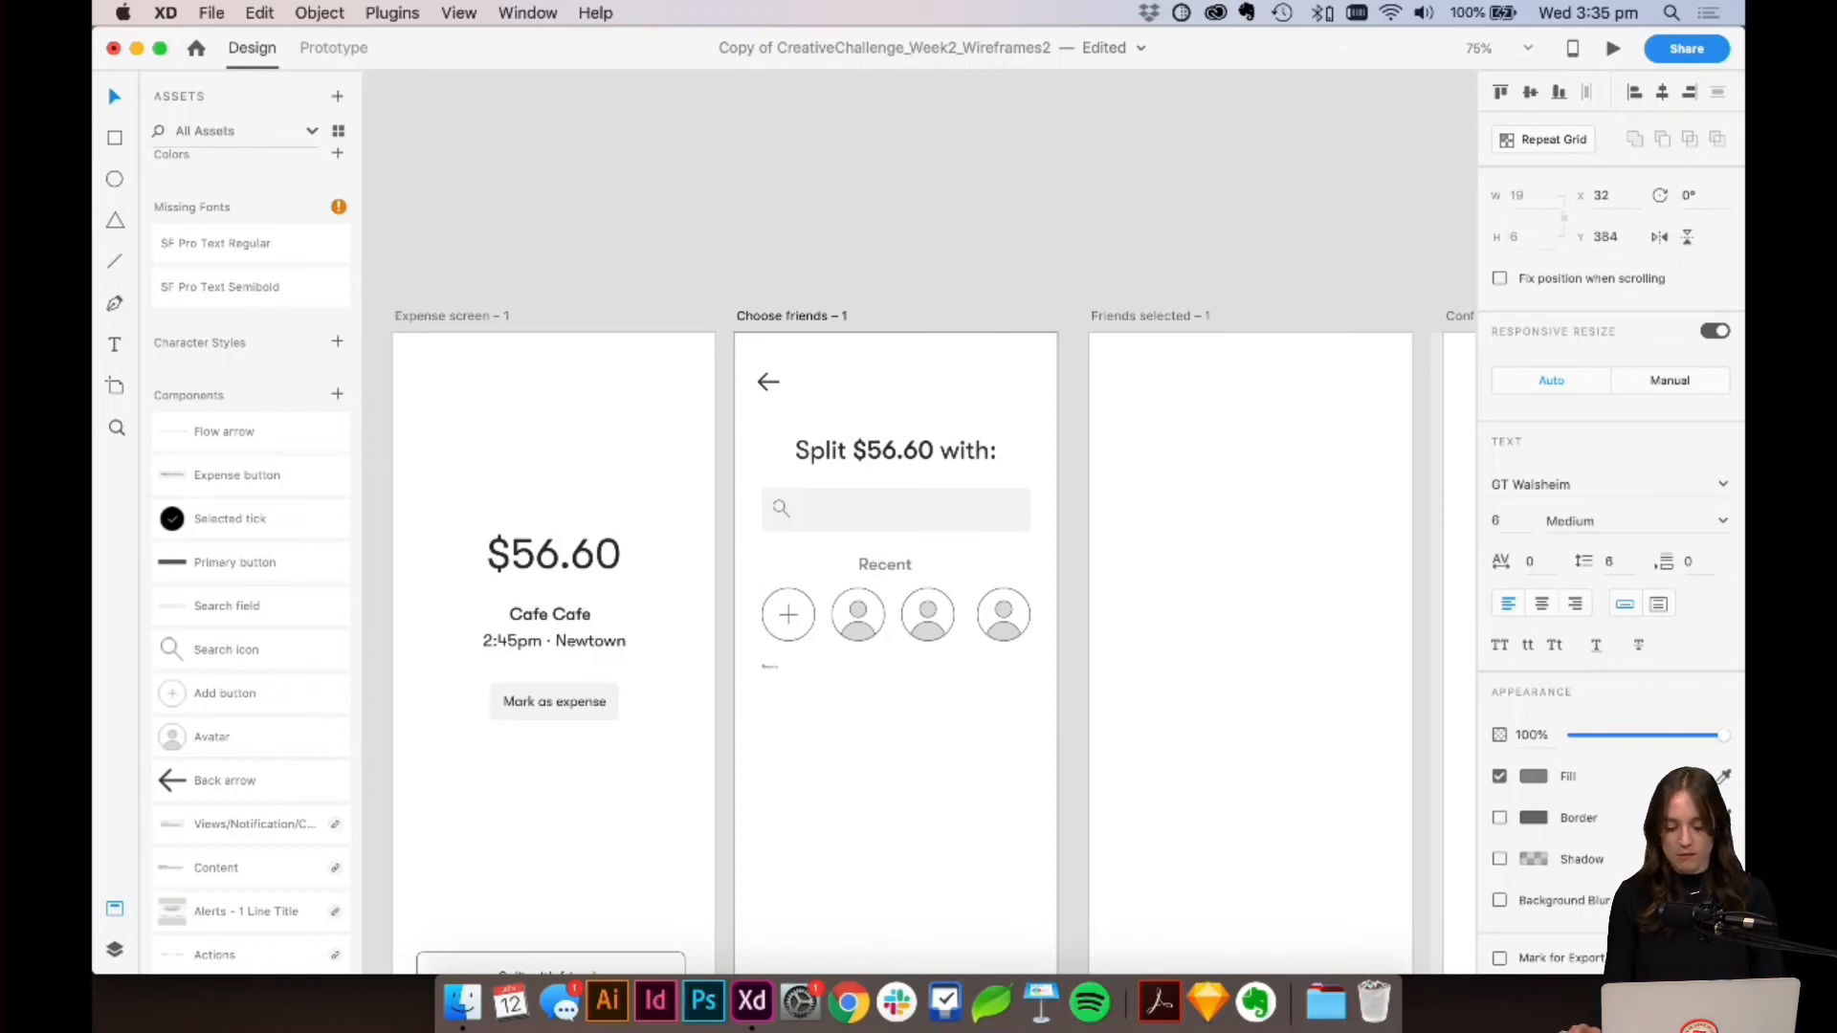
type("16")
key("Return")
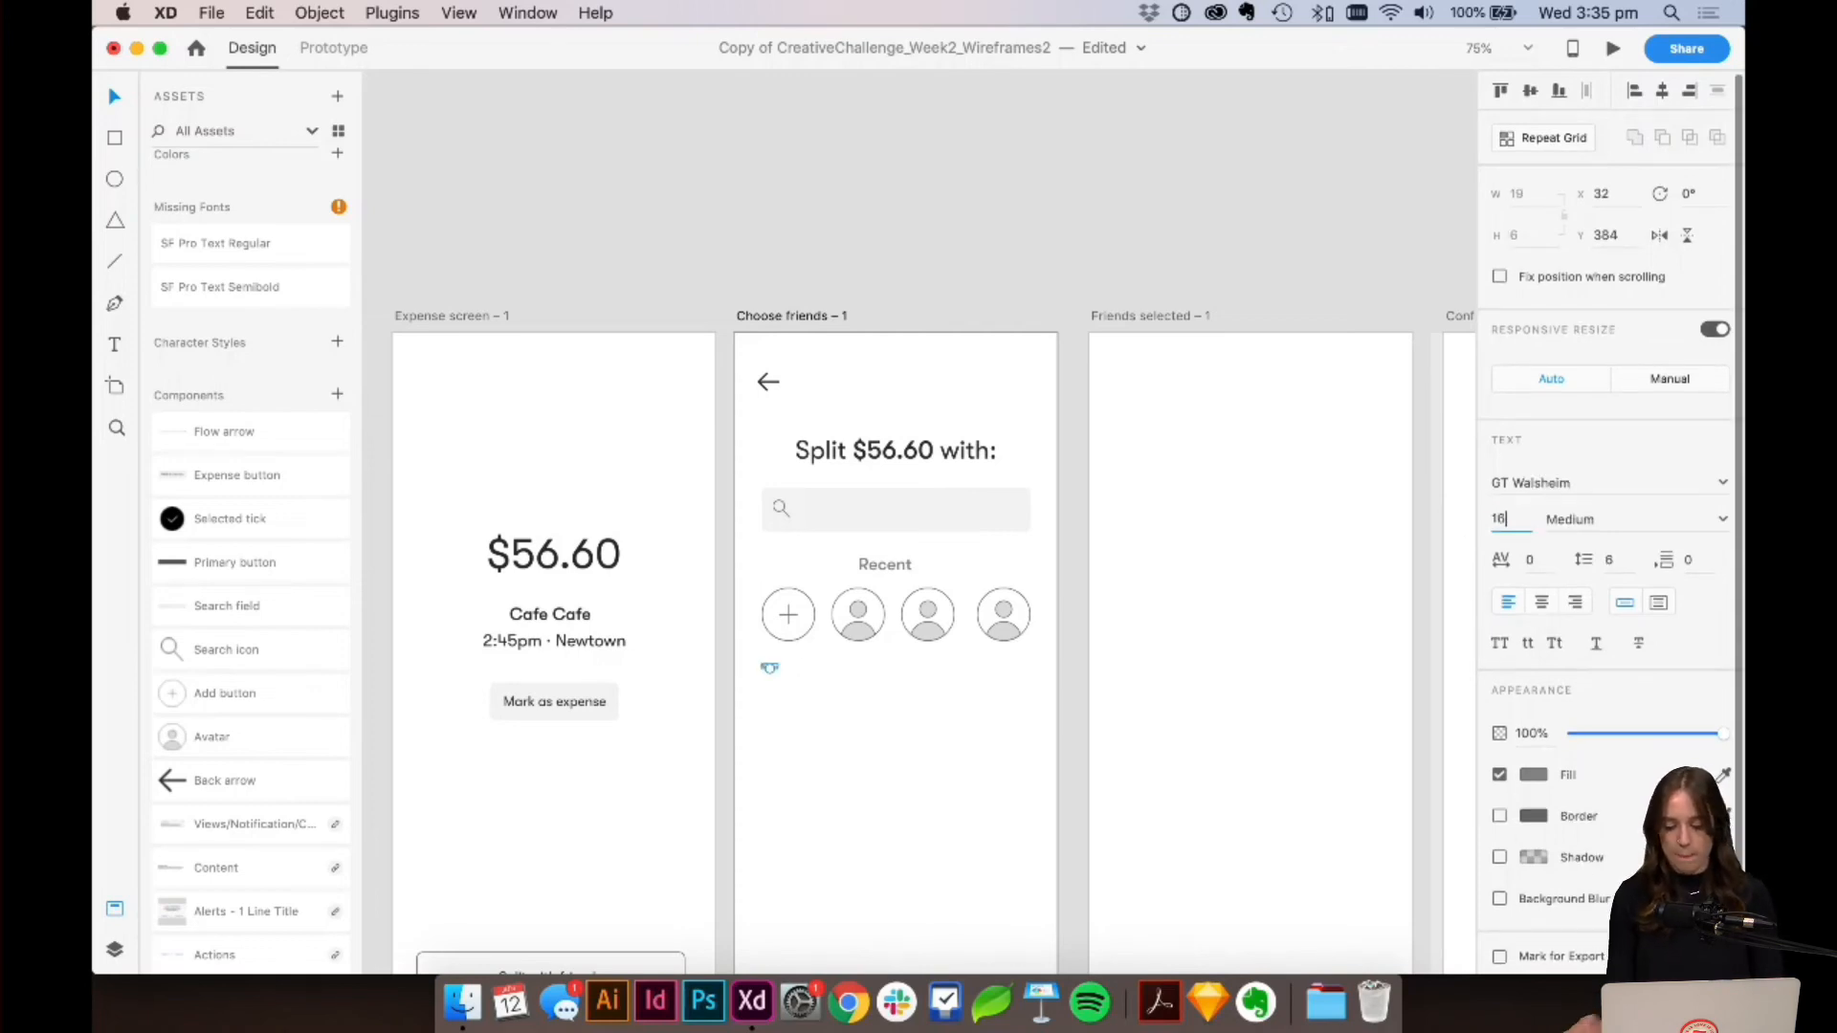
Step: Change the small label beneath the Add button to read "Add"
double_click(785, 656)
type("Add")
key("Escape")
Step: Duplicate the "Add" label beneath the first avatar and replace its wording with a friend's first name
left_click_drag(783, 672, 860, 668)
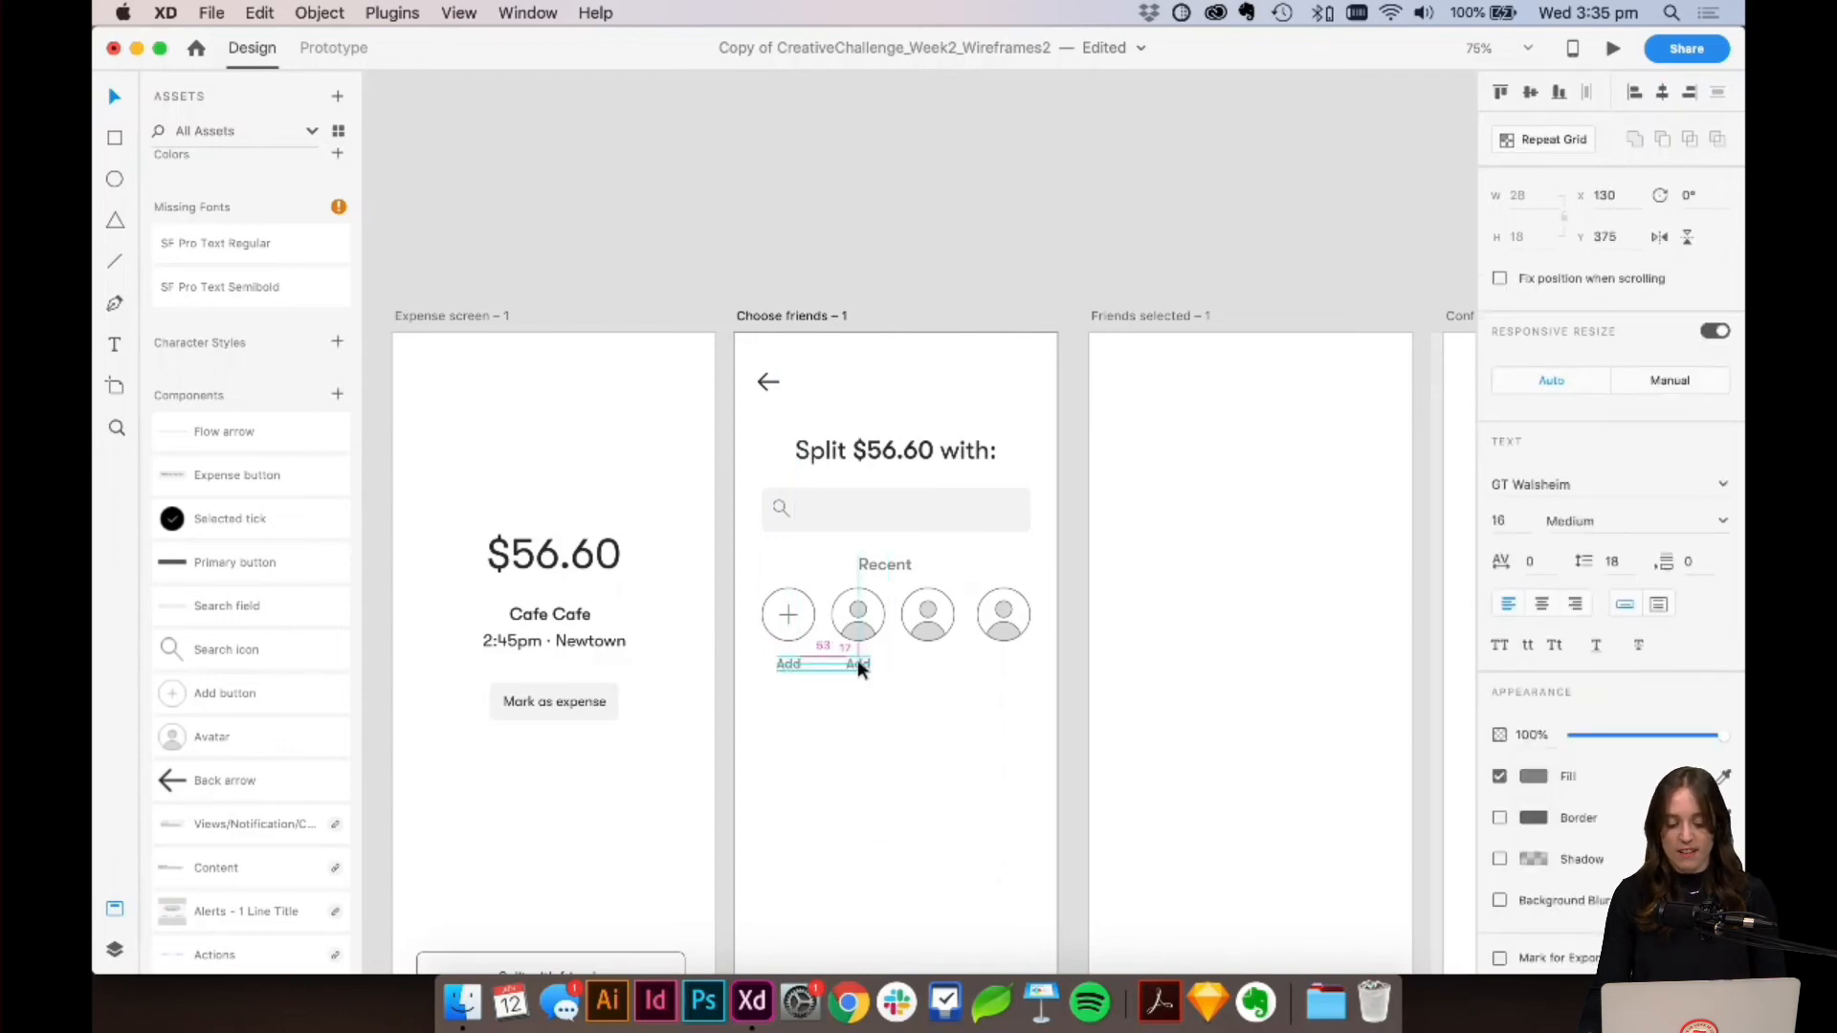
left_click(916, 681)
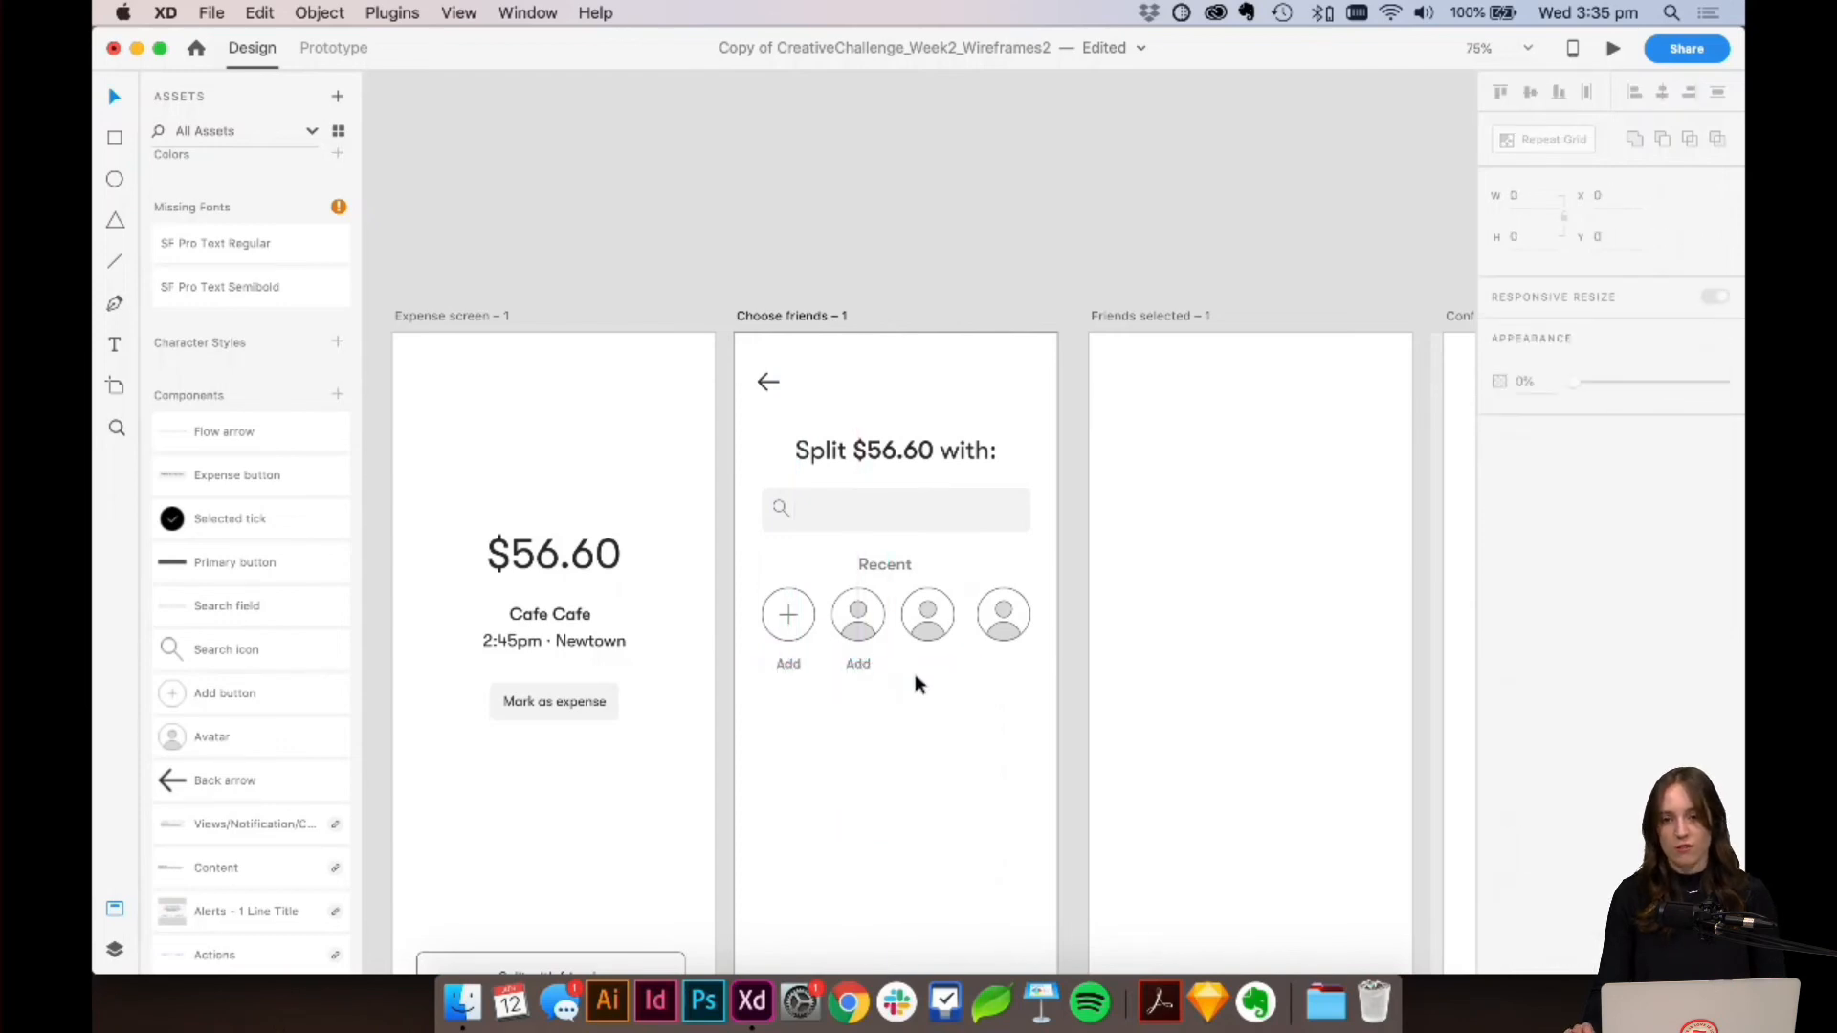
left_click(857, 665)
double_click(856, 662)
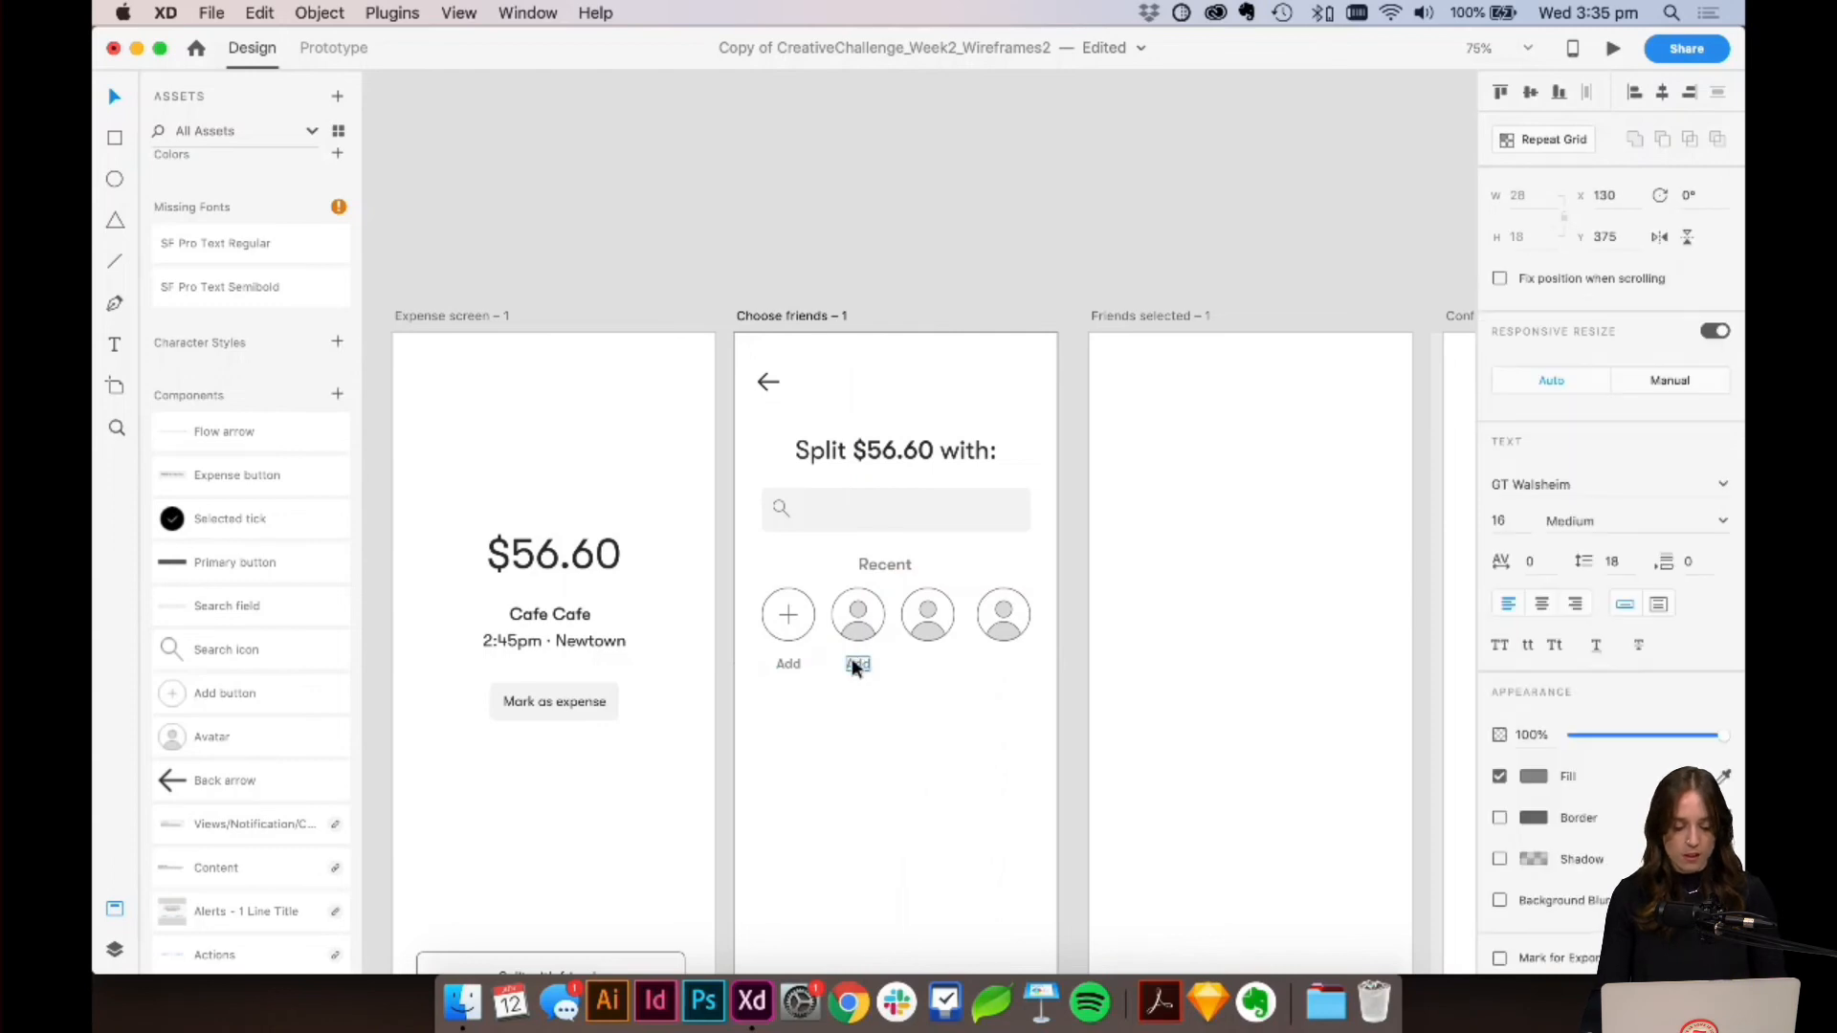
type("Fi")
left_click(936, 696)
Step: Duplicate the name label beneath the second avatar and replace it with another friend's first name
left_click_drag(865, 662, 933, 665)
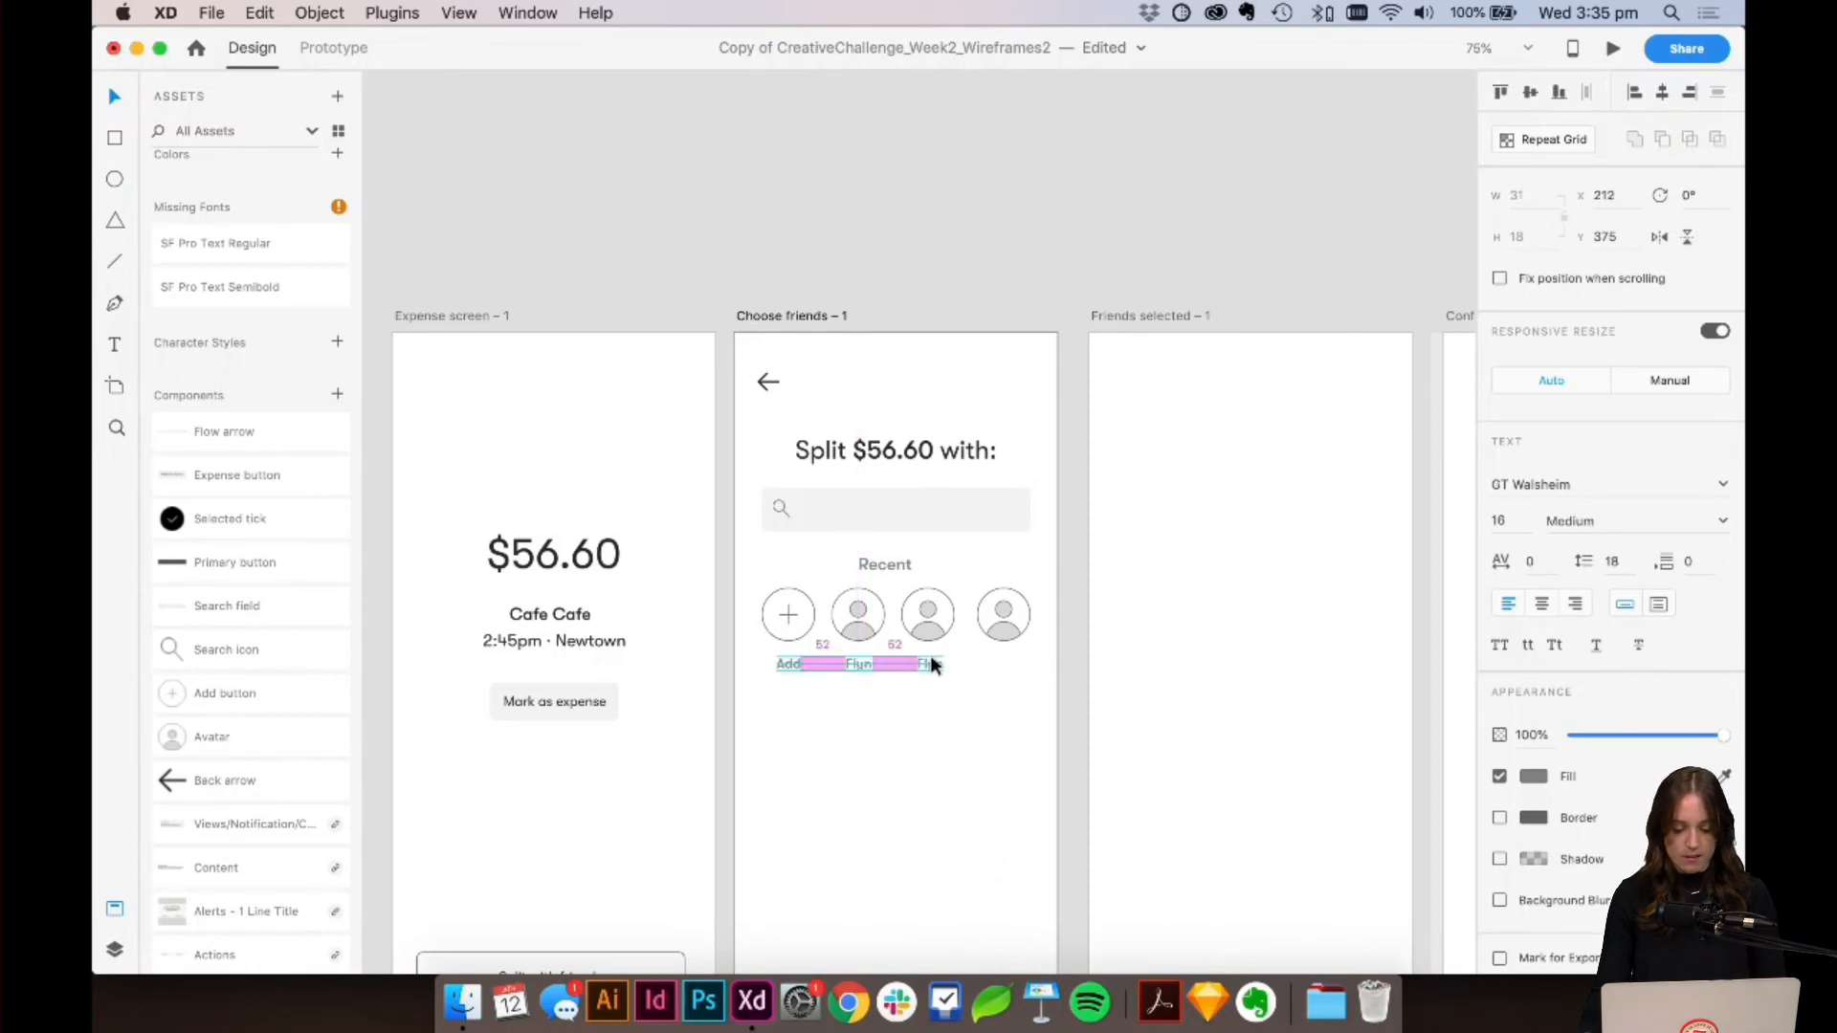
double_click(933, 664)
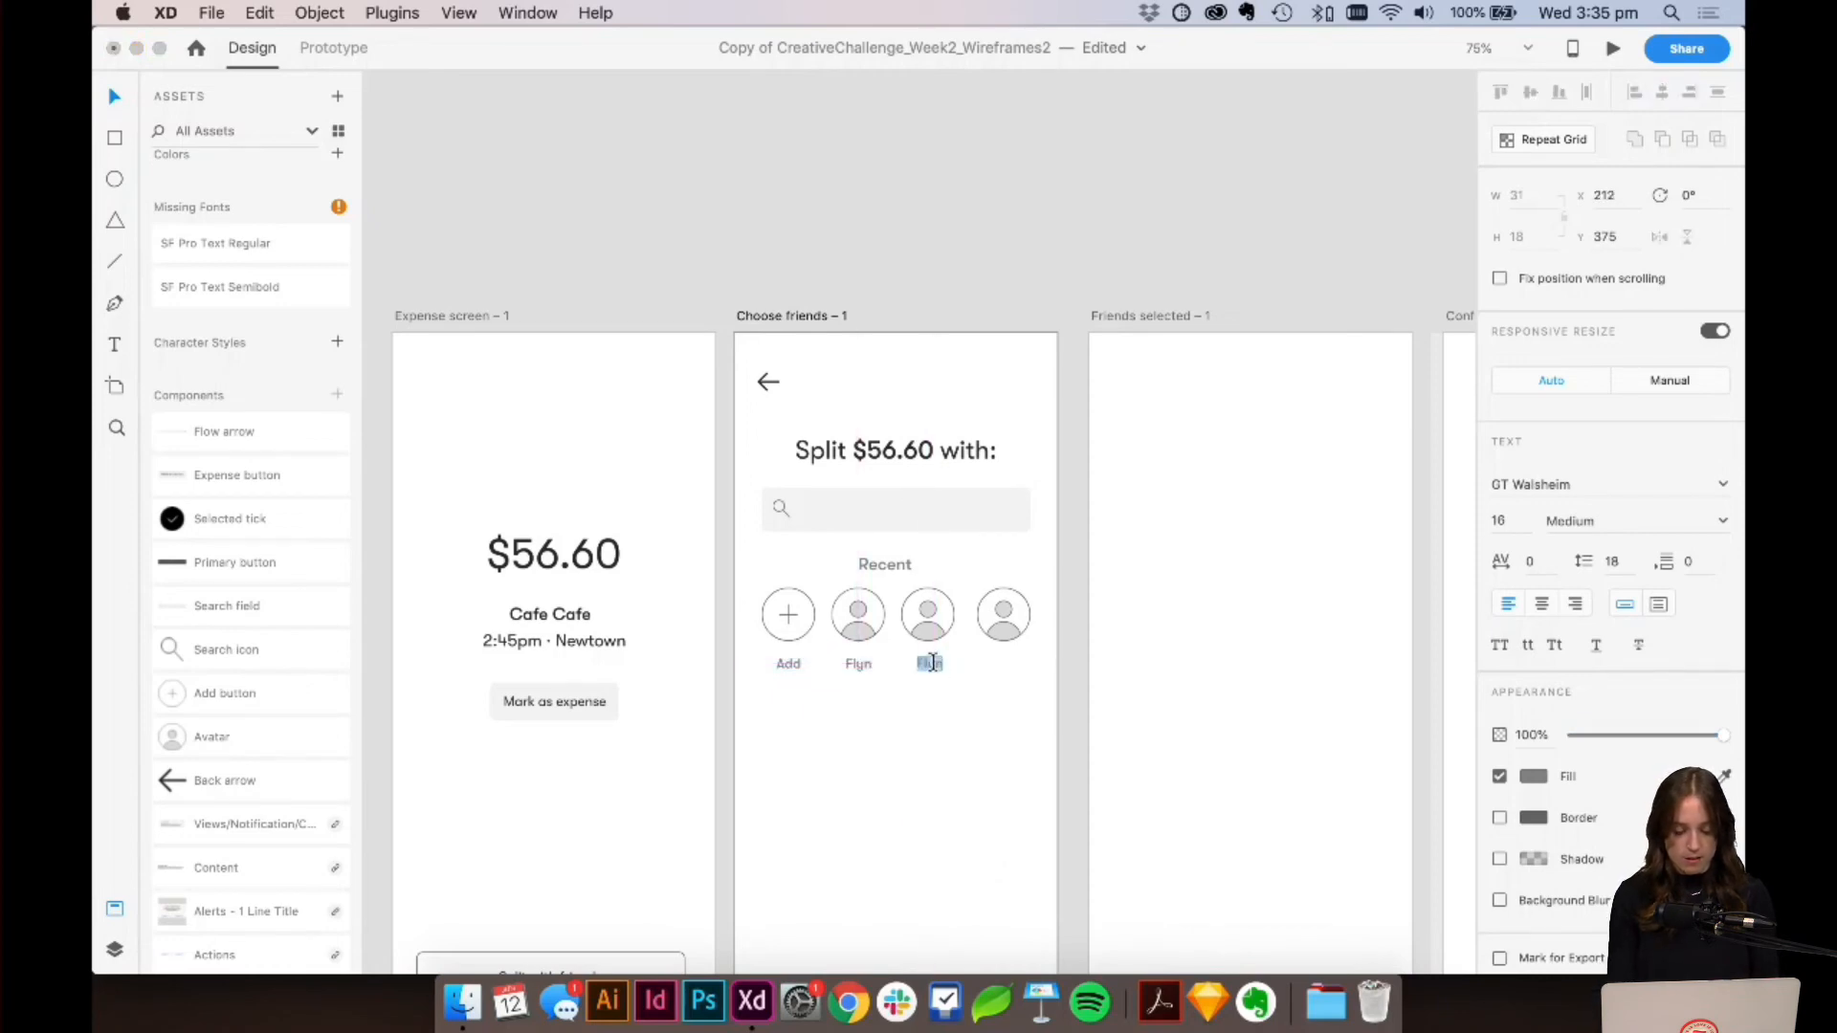
type("Jame")
key("Return")
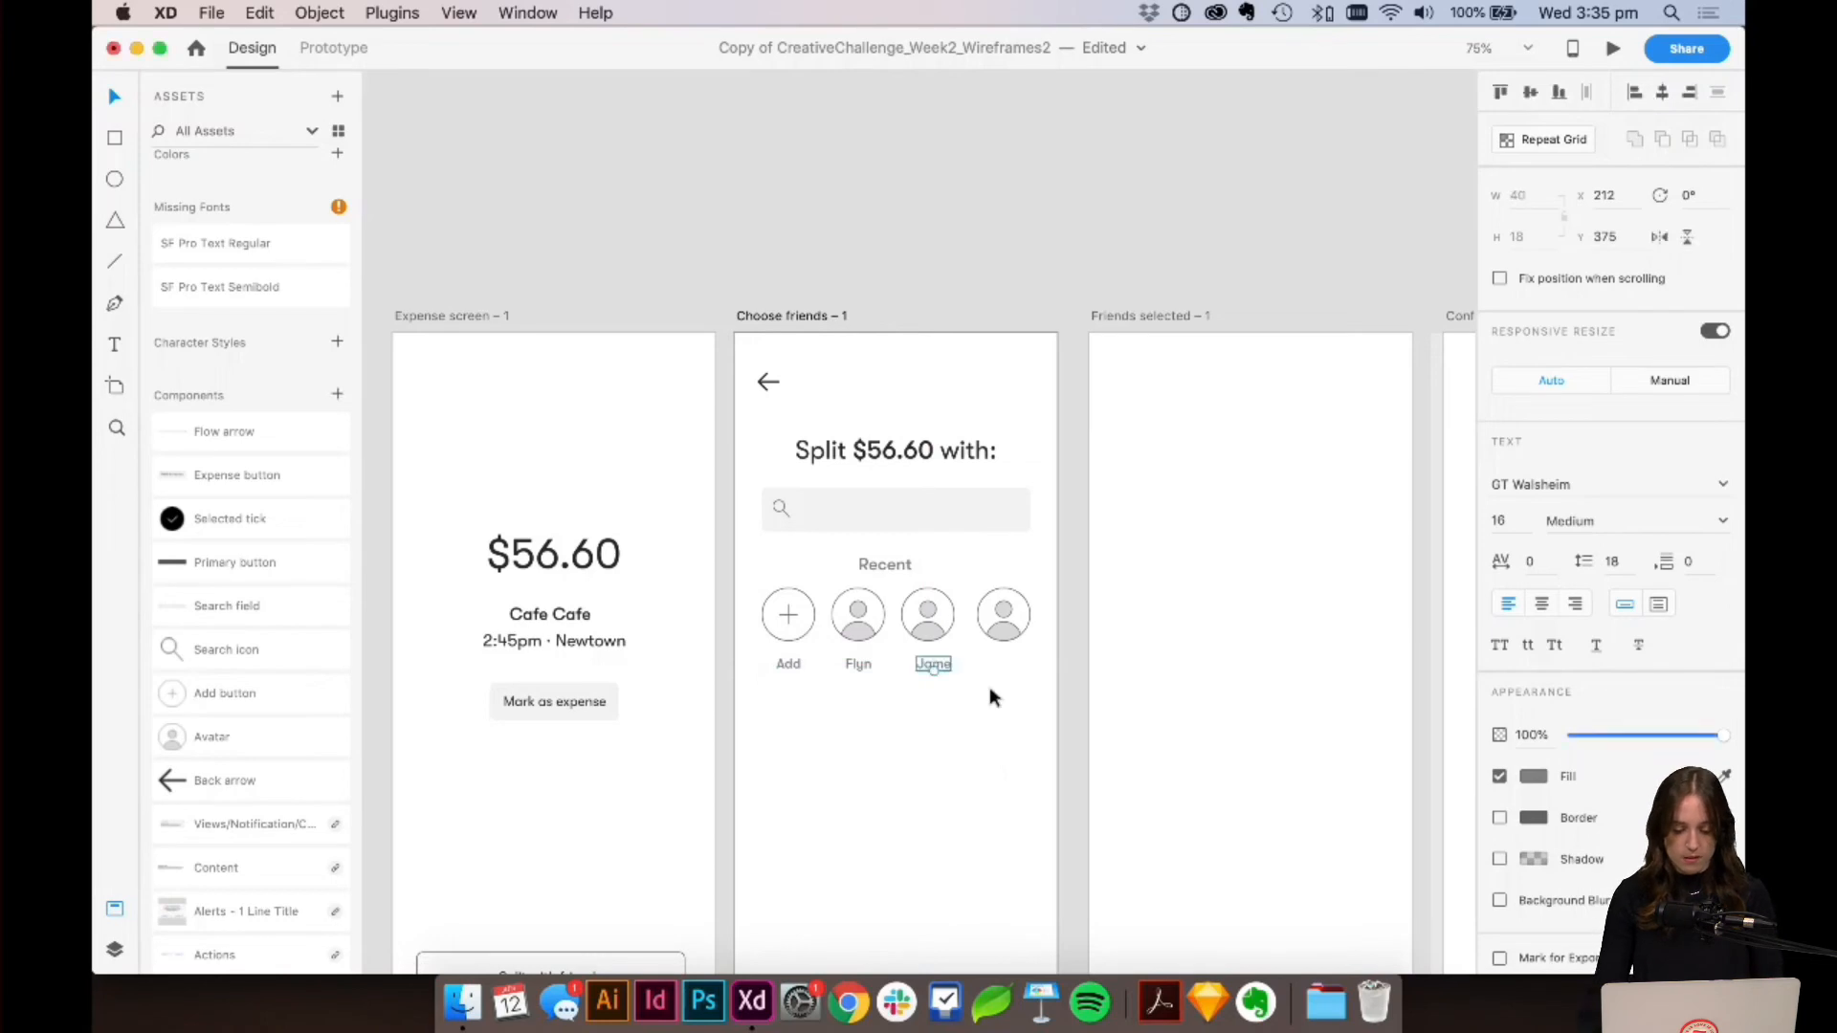
key("Right")
type("s")
key("Escape")
Step: Duplicate the name label beneath the third avatar and replace it with a third friend's first name
left_click_drag(944, 666, 1010, 671)
key("Return")
type("Liv")
key("Escape")
left_click(1053, 726)
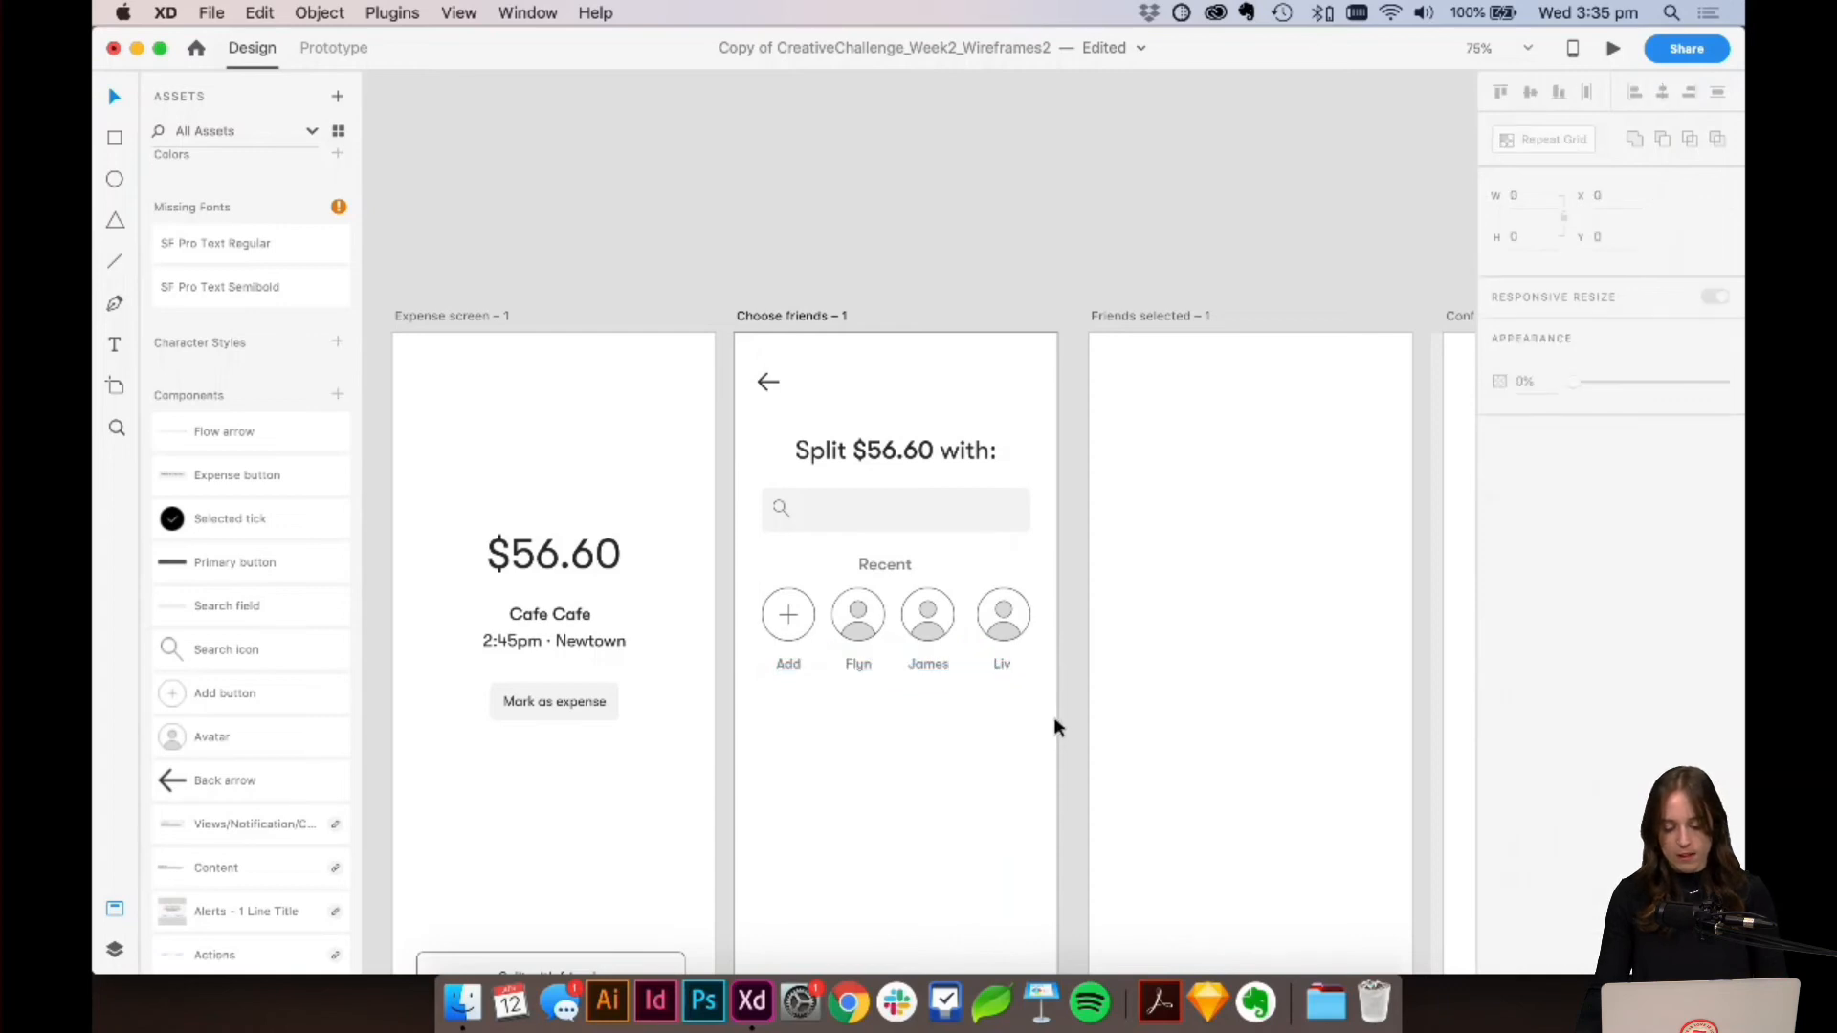
Step: Centre the "Recent" label horizontally on the Choose friends artboard
scroll(1053, 725, "down", 3)
scroll(1054, 725, "up", 1)
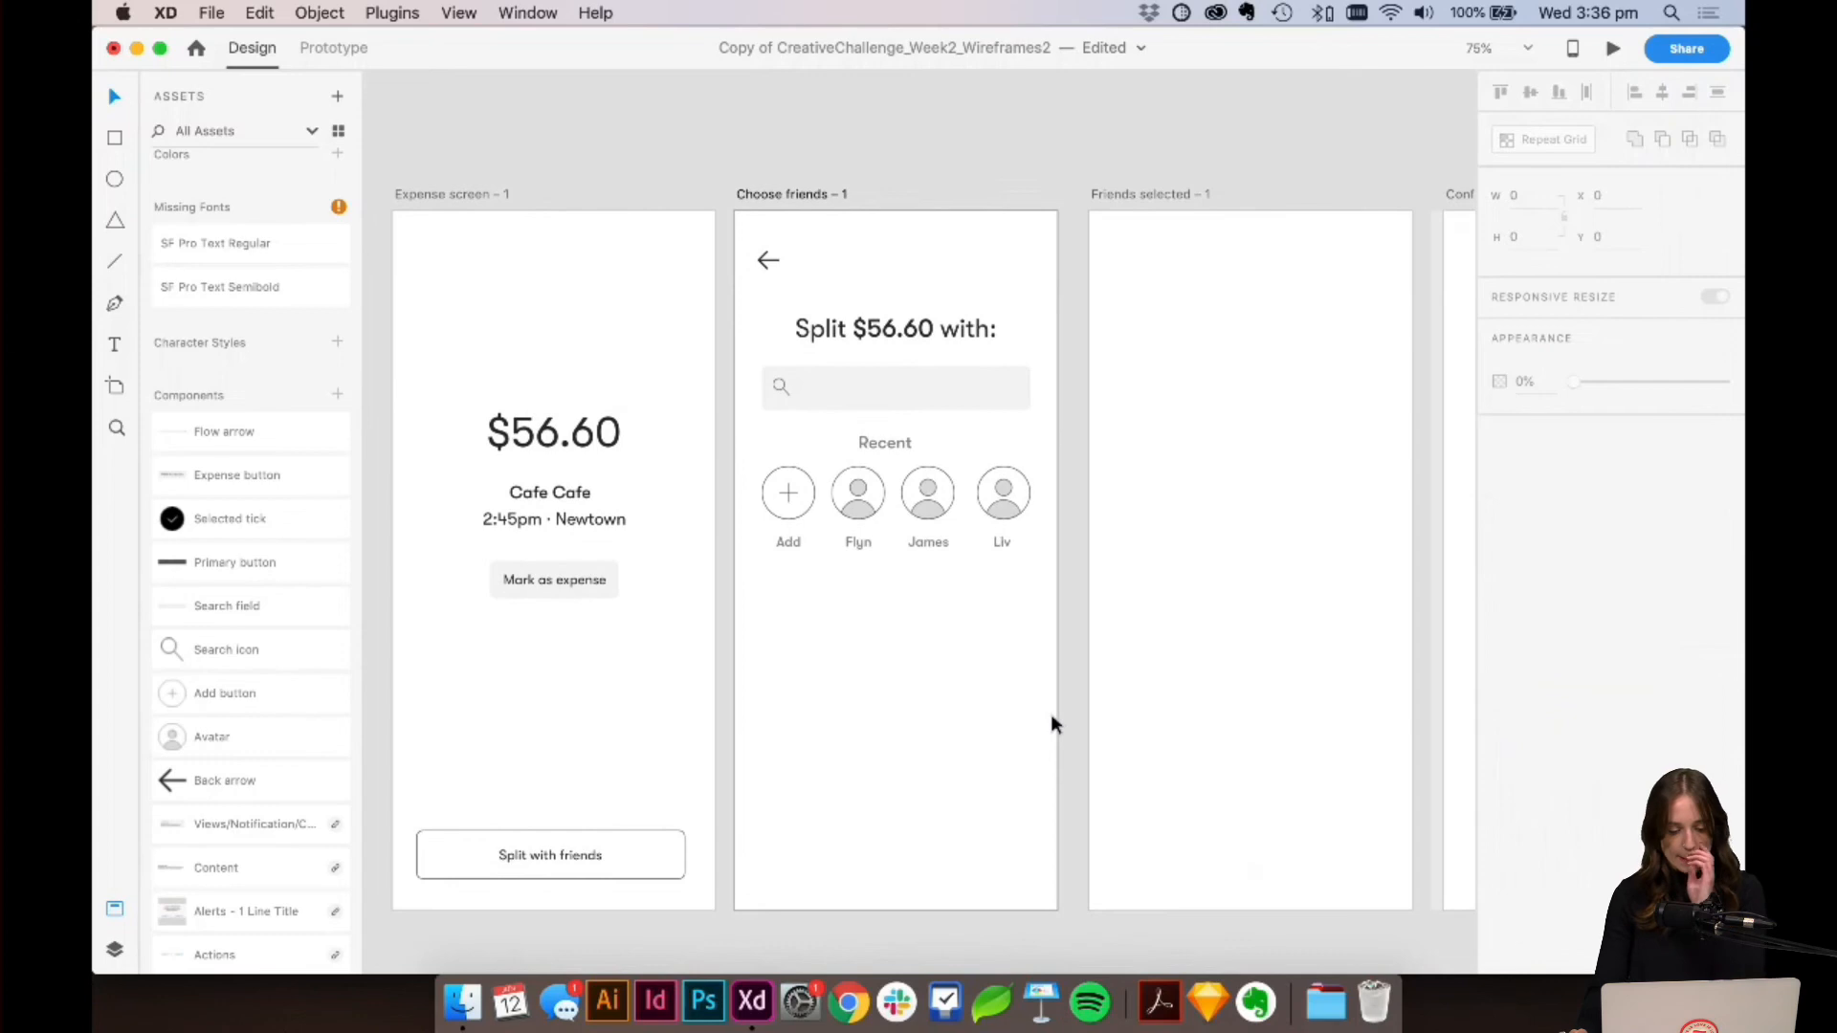
left_click_drag(886, 440, 907, 442)
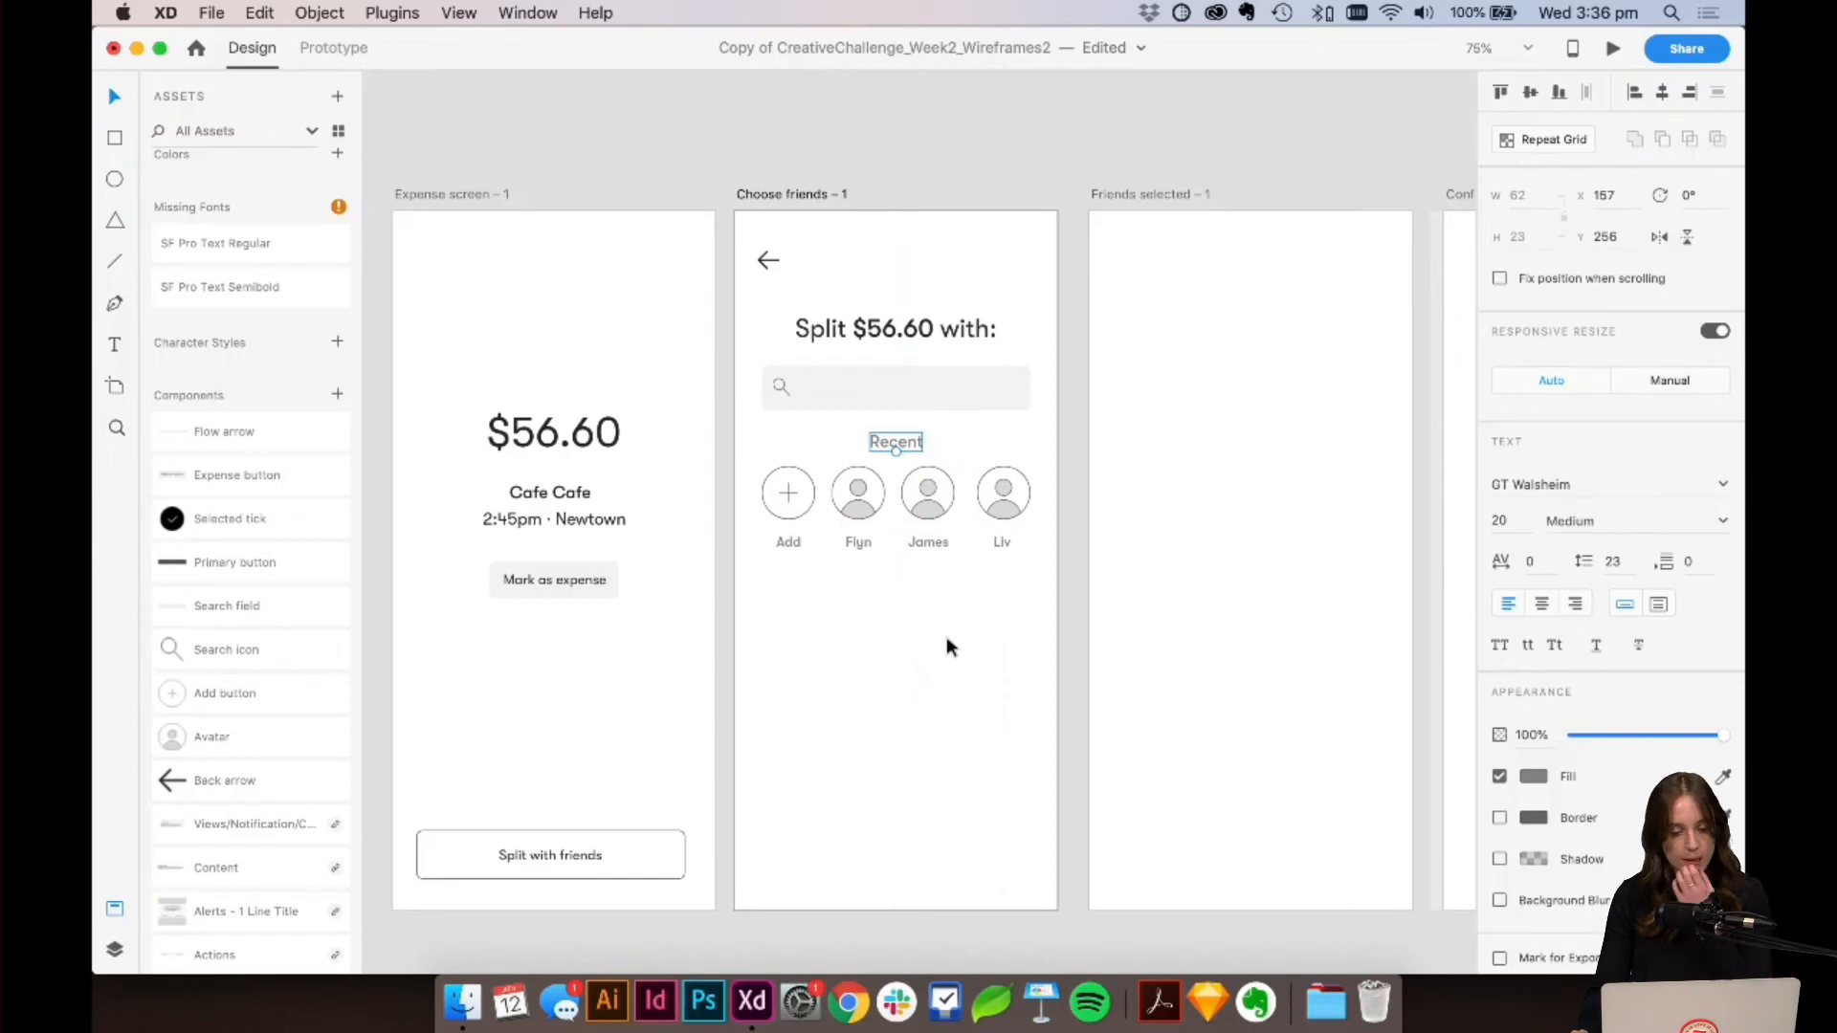
Step: Place the Primary button component near the bottom of the Choose friends artboard, centred at X 32, Y 721
scroll(947, 641, "right", 3)
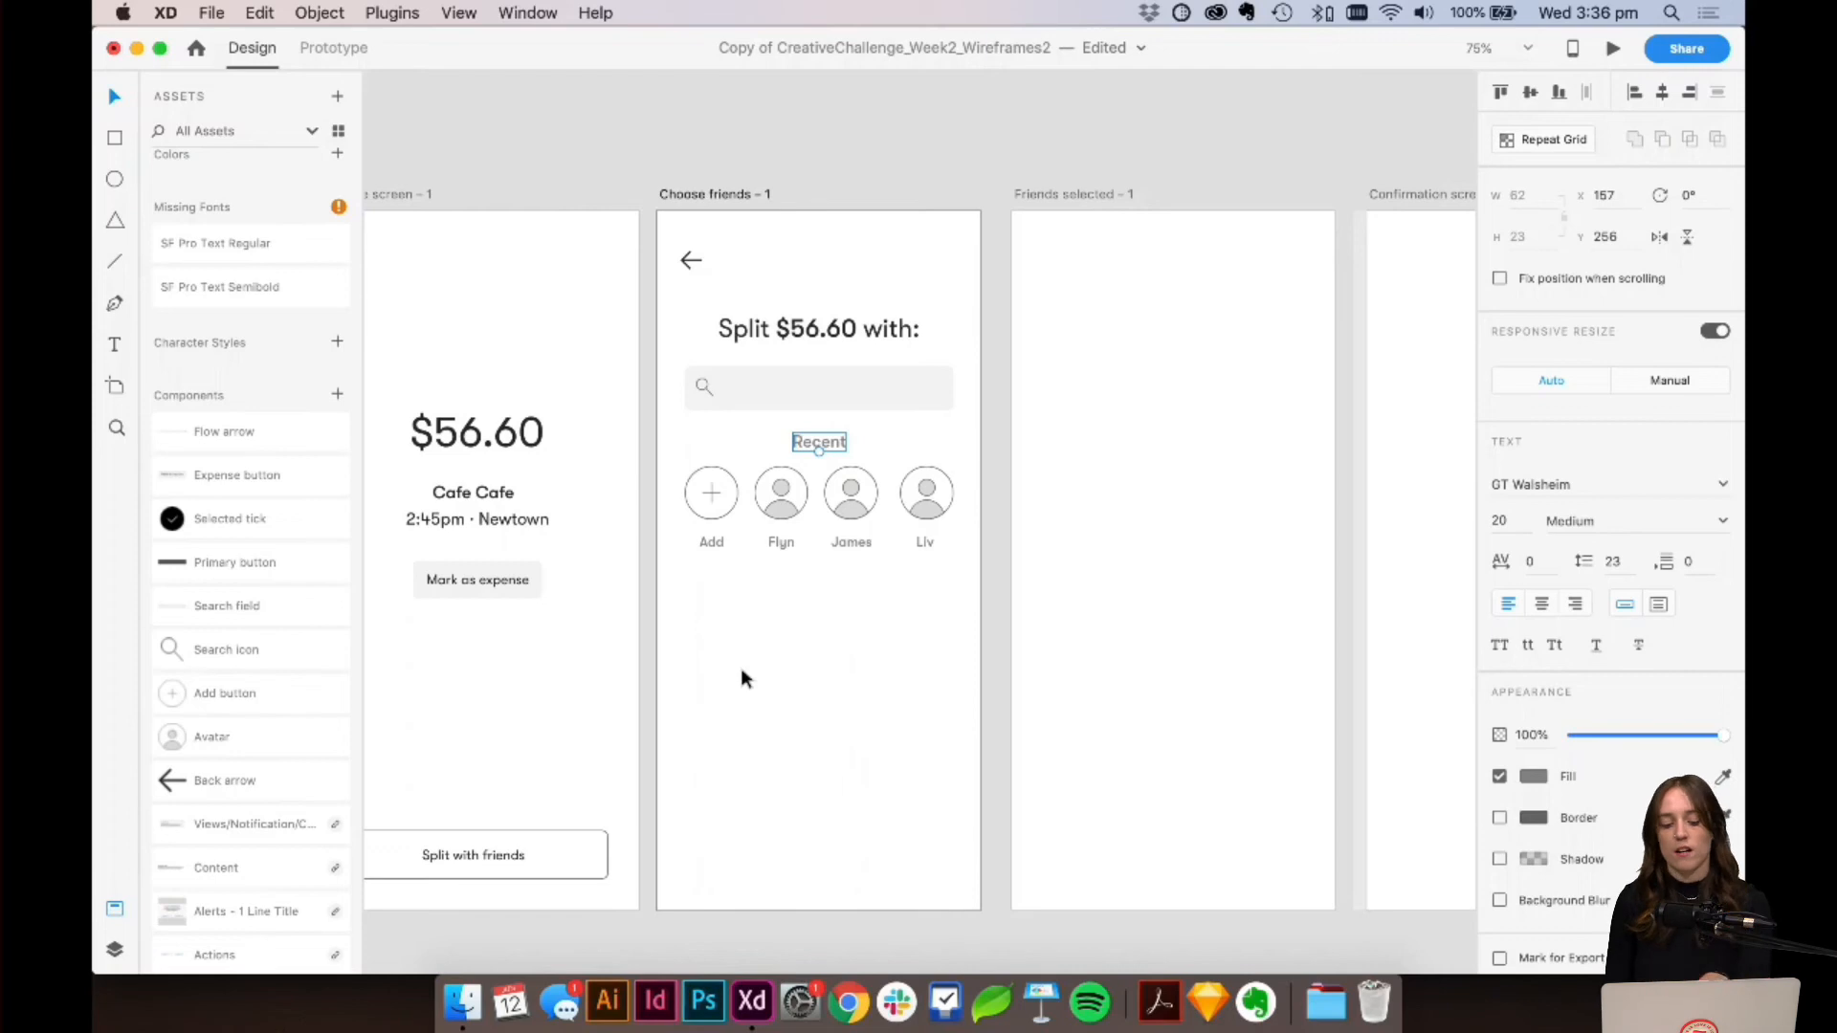
left_click(1091, 196)
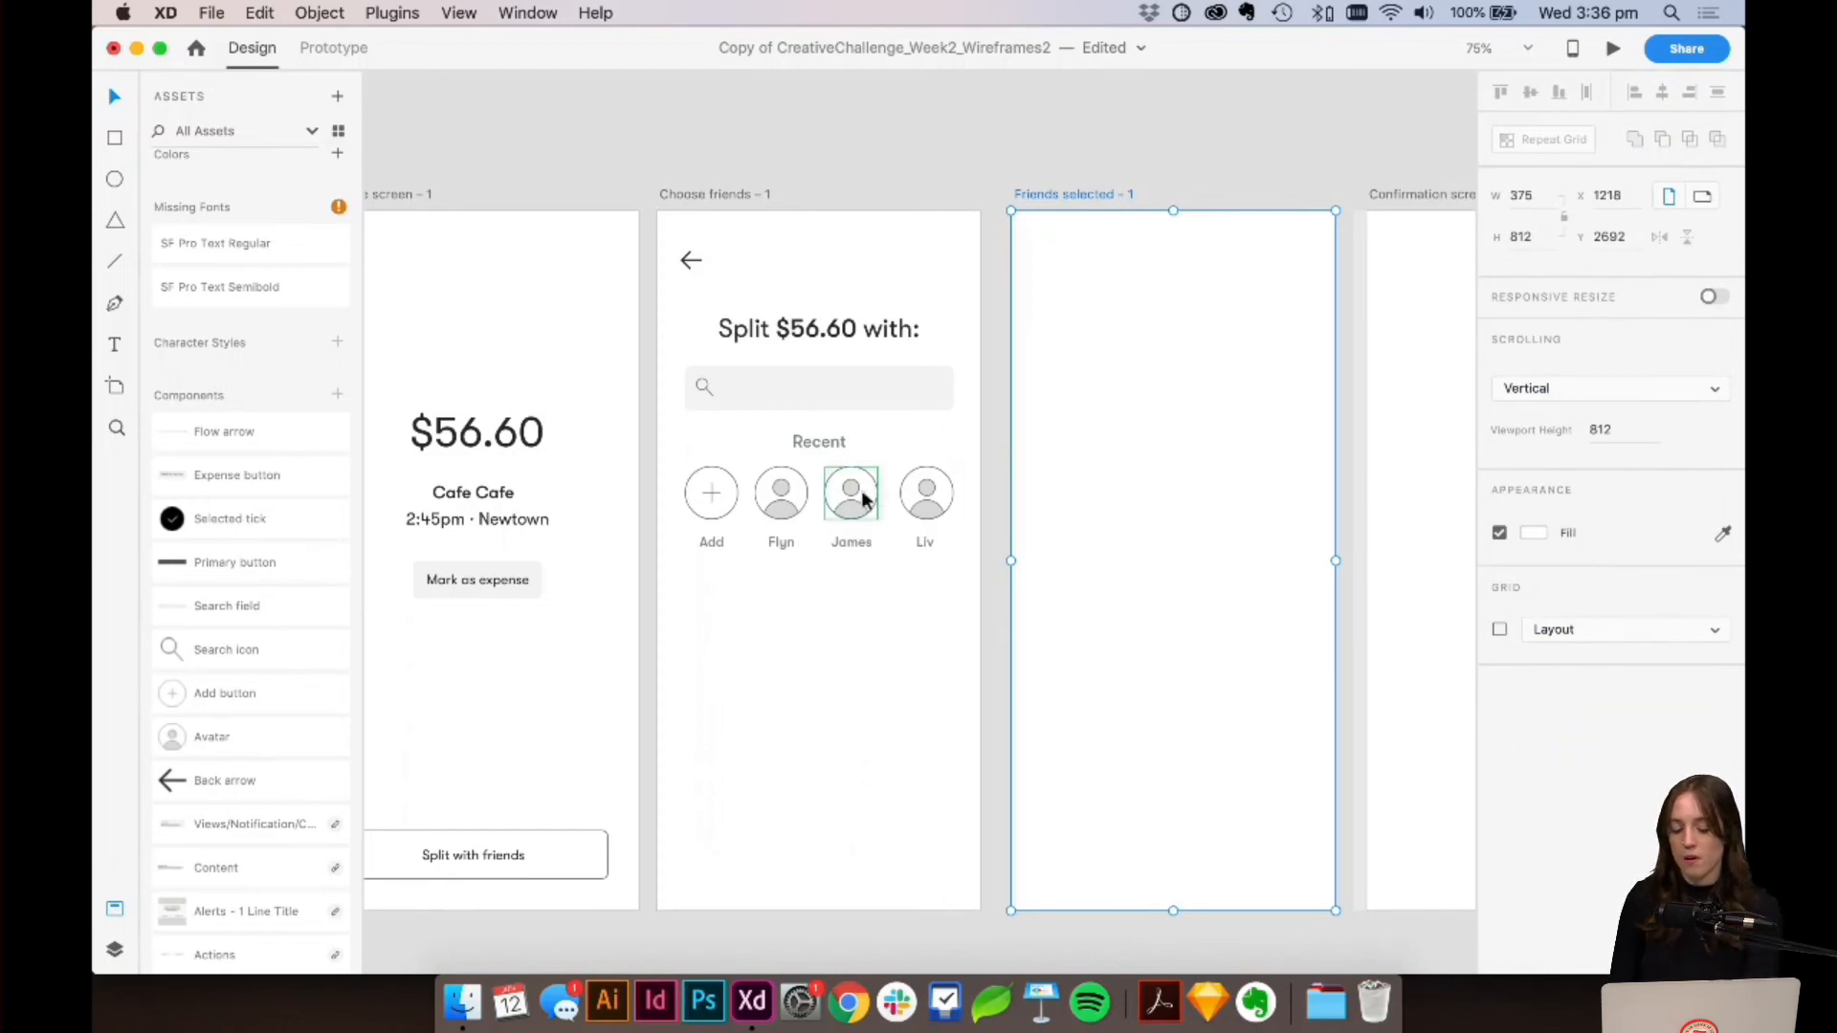
left_click(789, 434)
left_click_drag(230, 563, 858, 871)
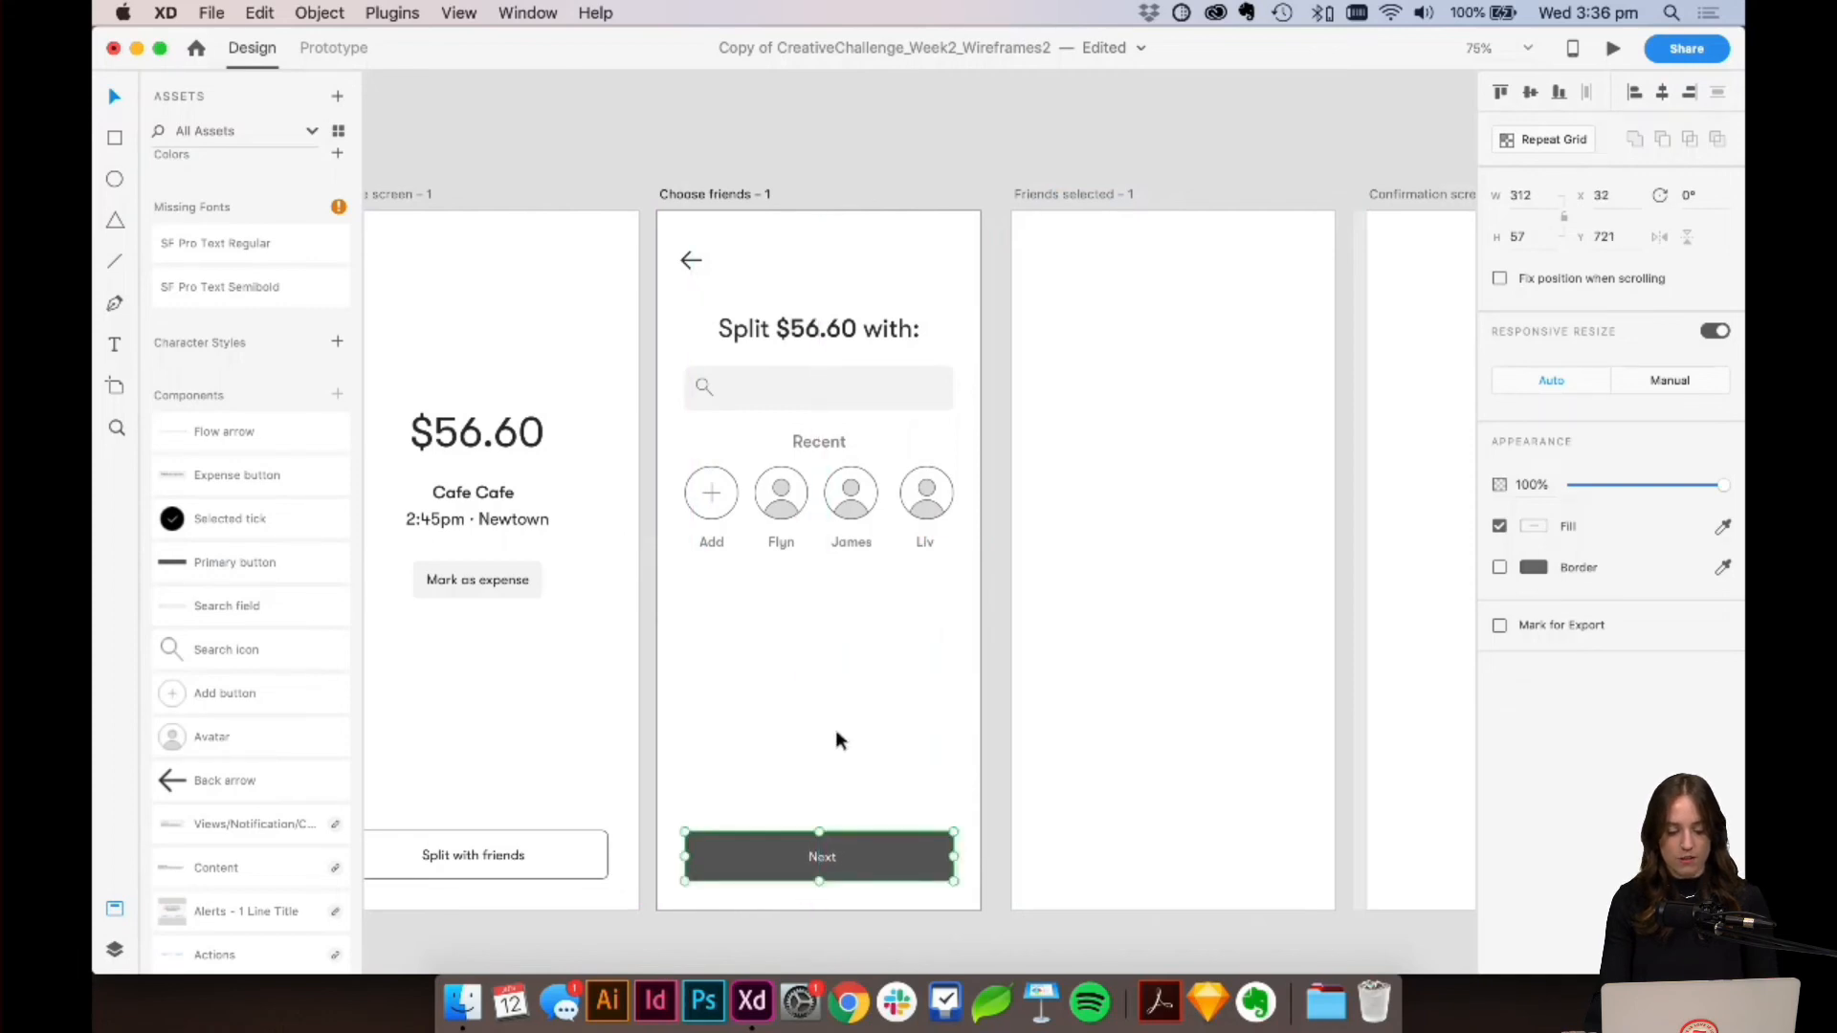
Step: Copy the heading, search field and labelled recent friends row from Choose friends onto the Friends selected artboard at the same position
scroll(836, 733, "right", 5)
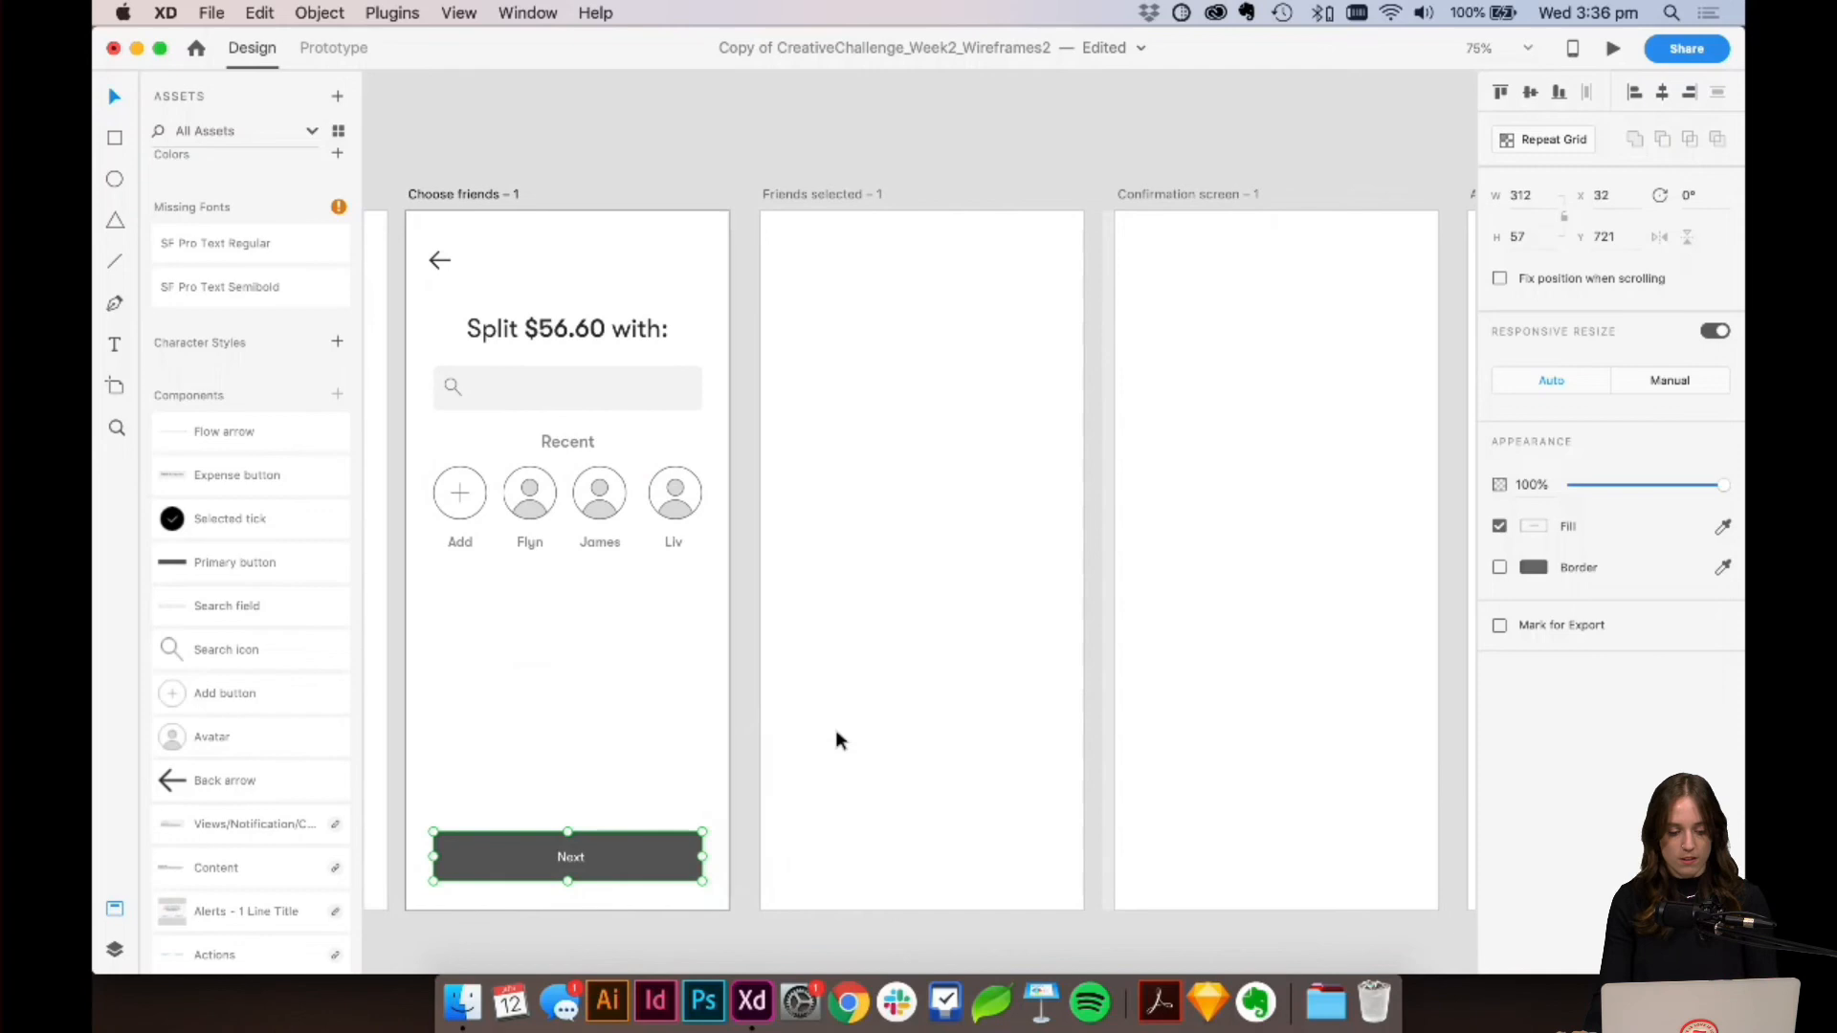
left_click_drag(426, 302, 697, 572)
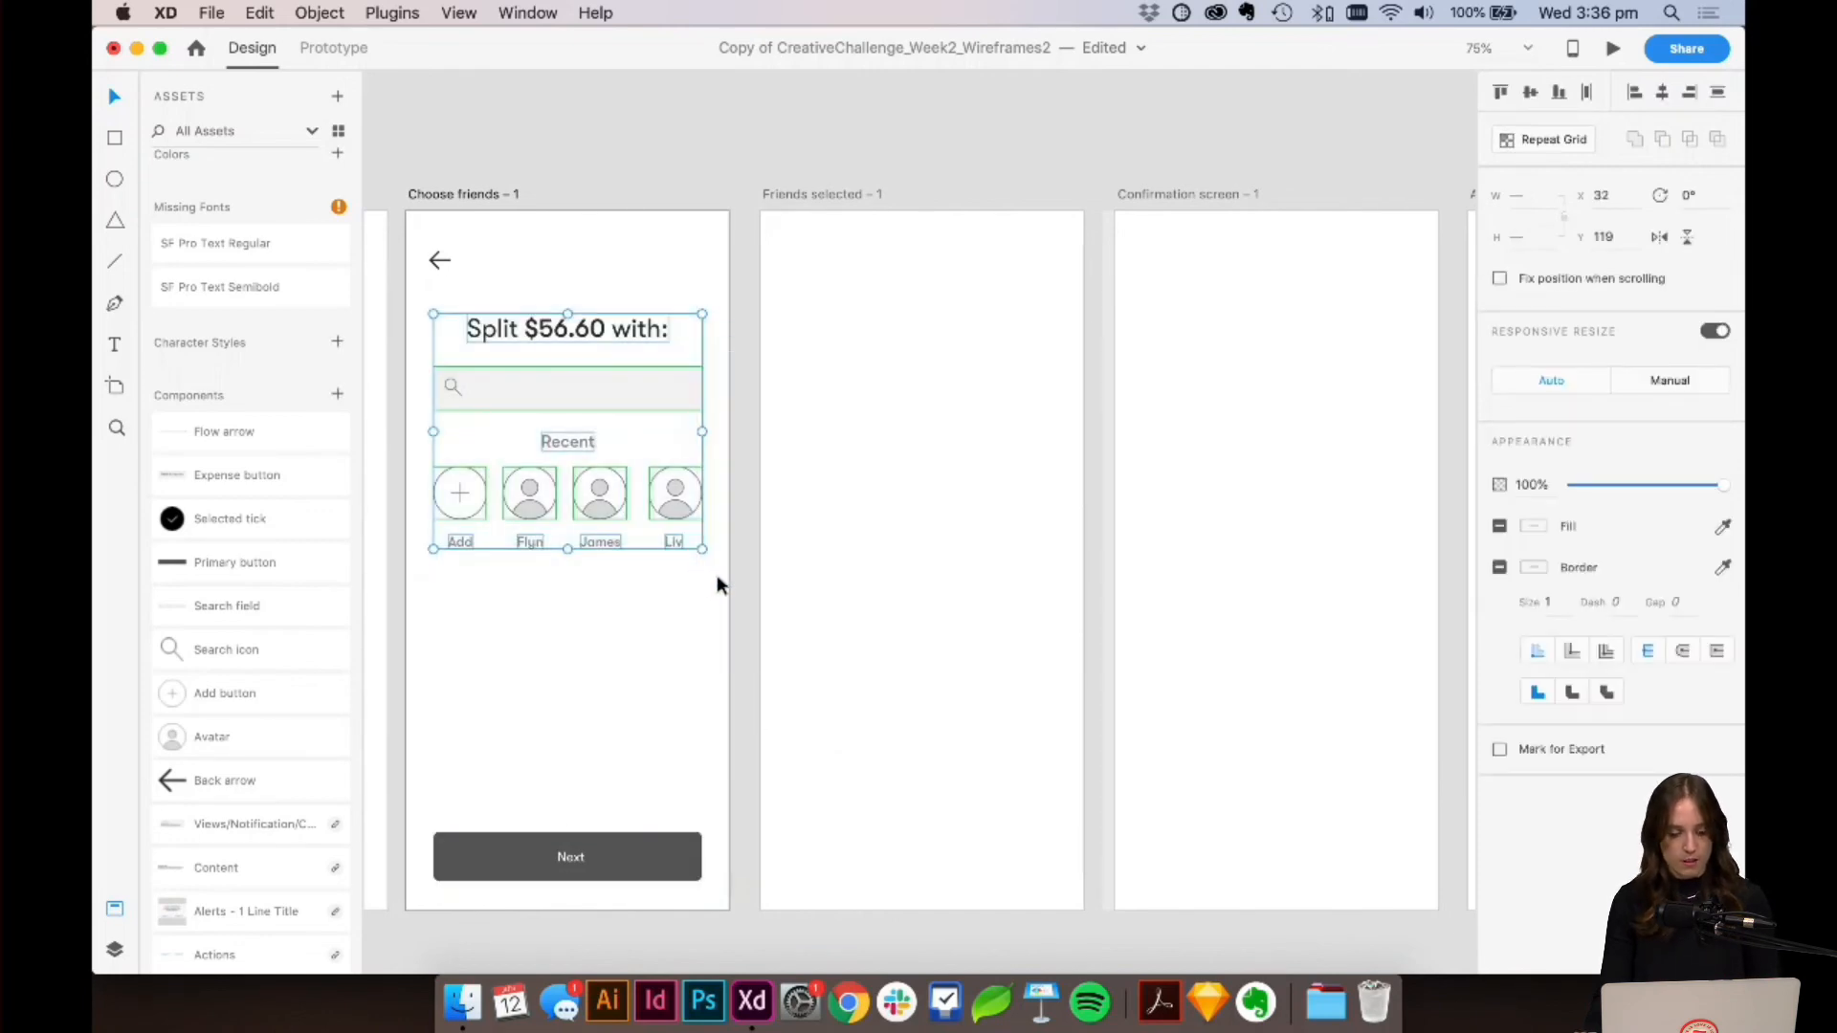
left_click(779, 193)
key("super+v")
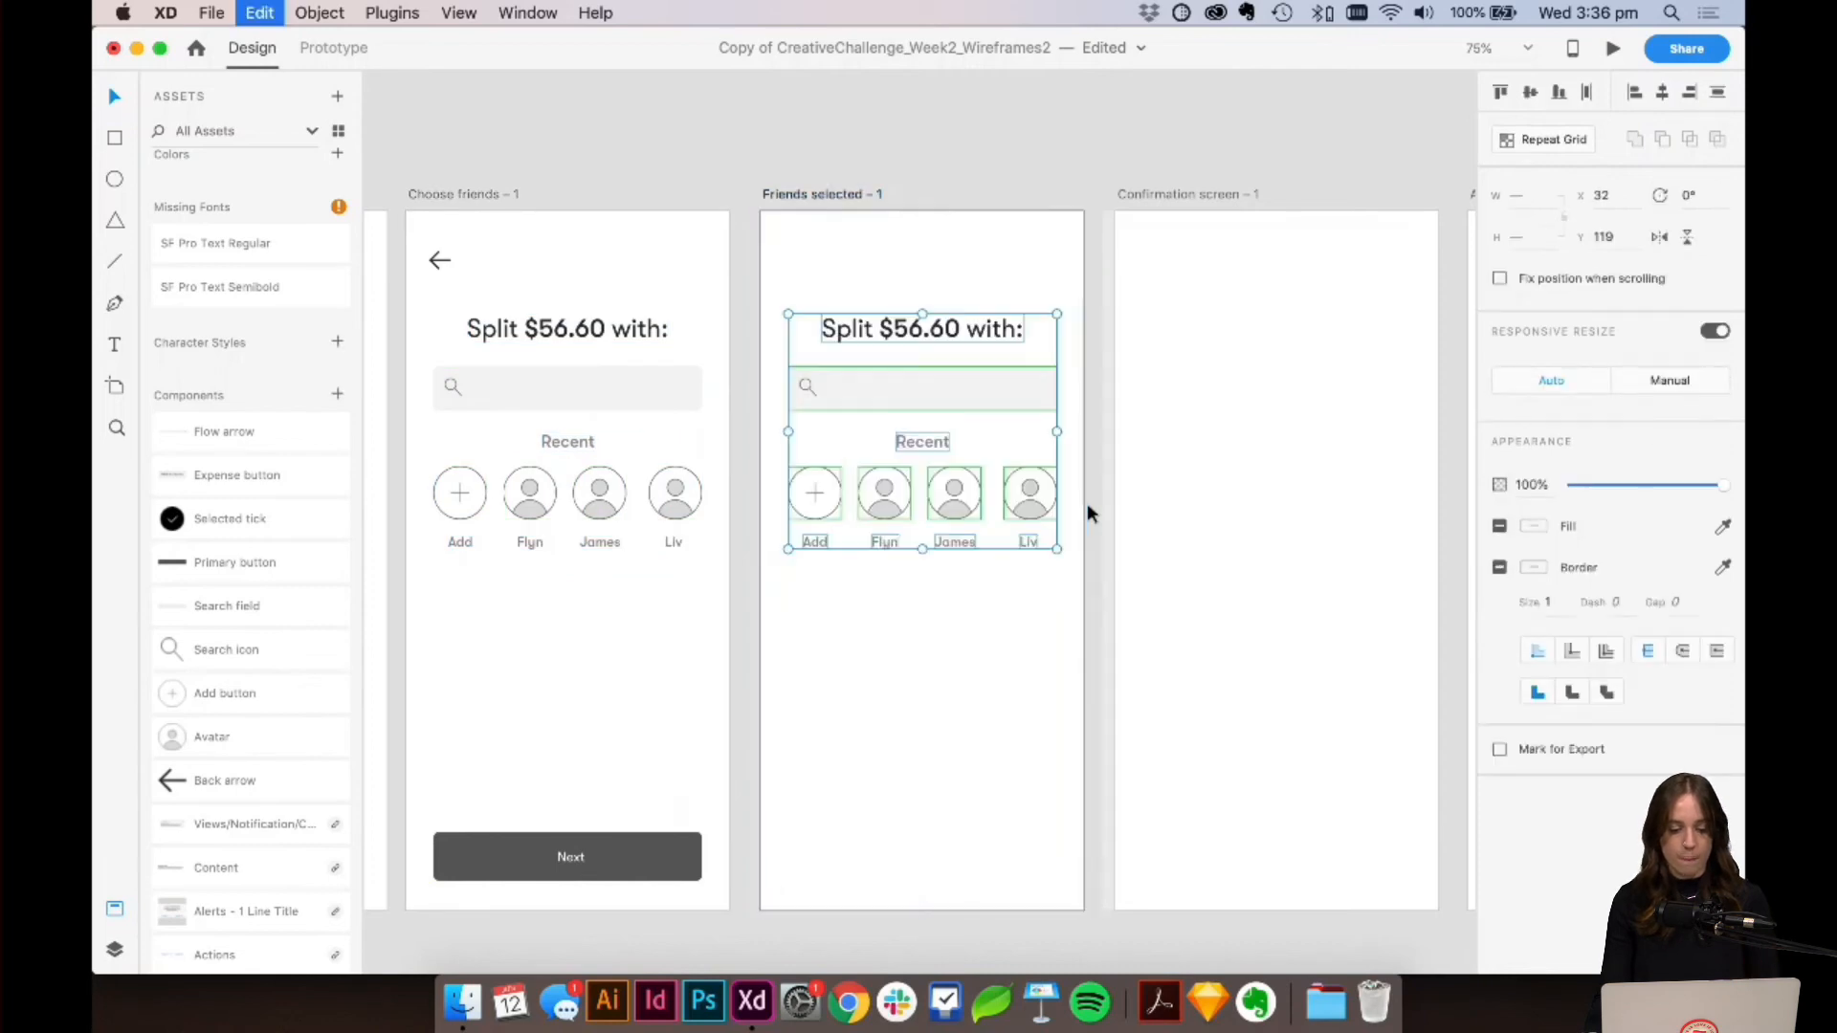
left_click(1226, 536)
left_click(920, 603)
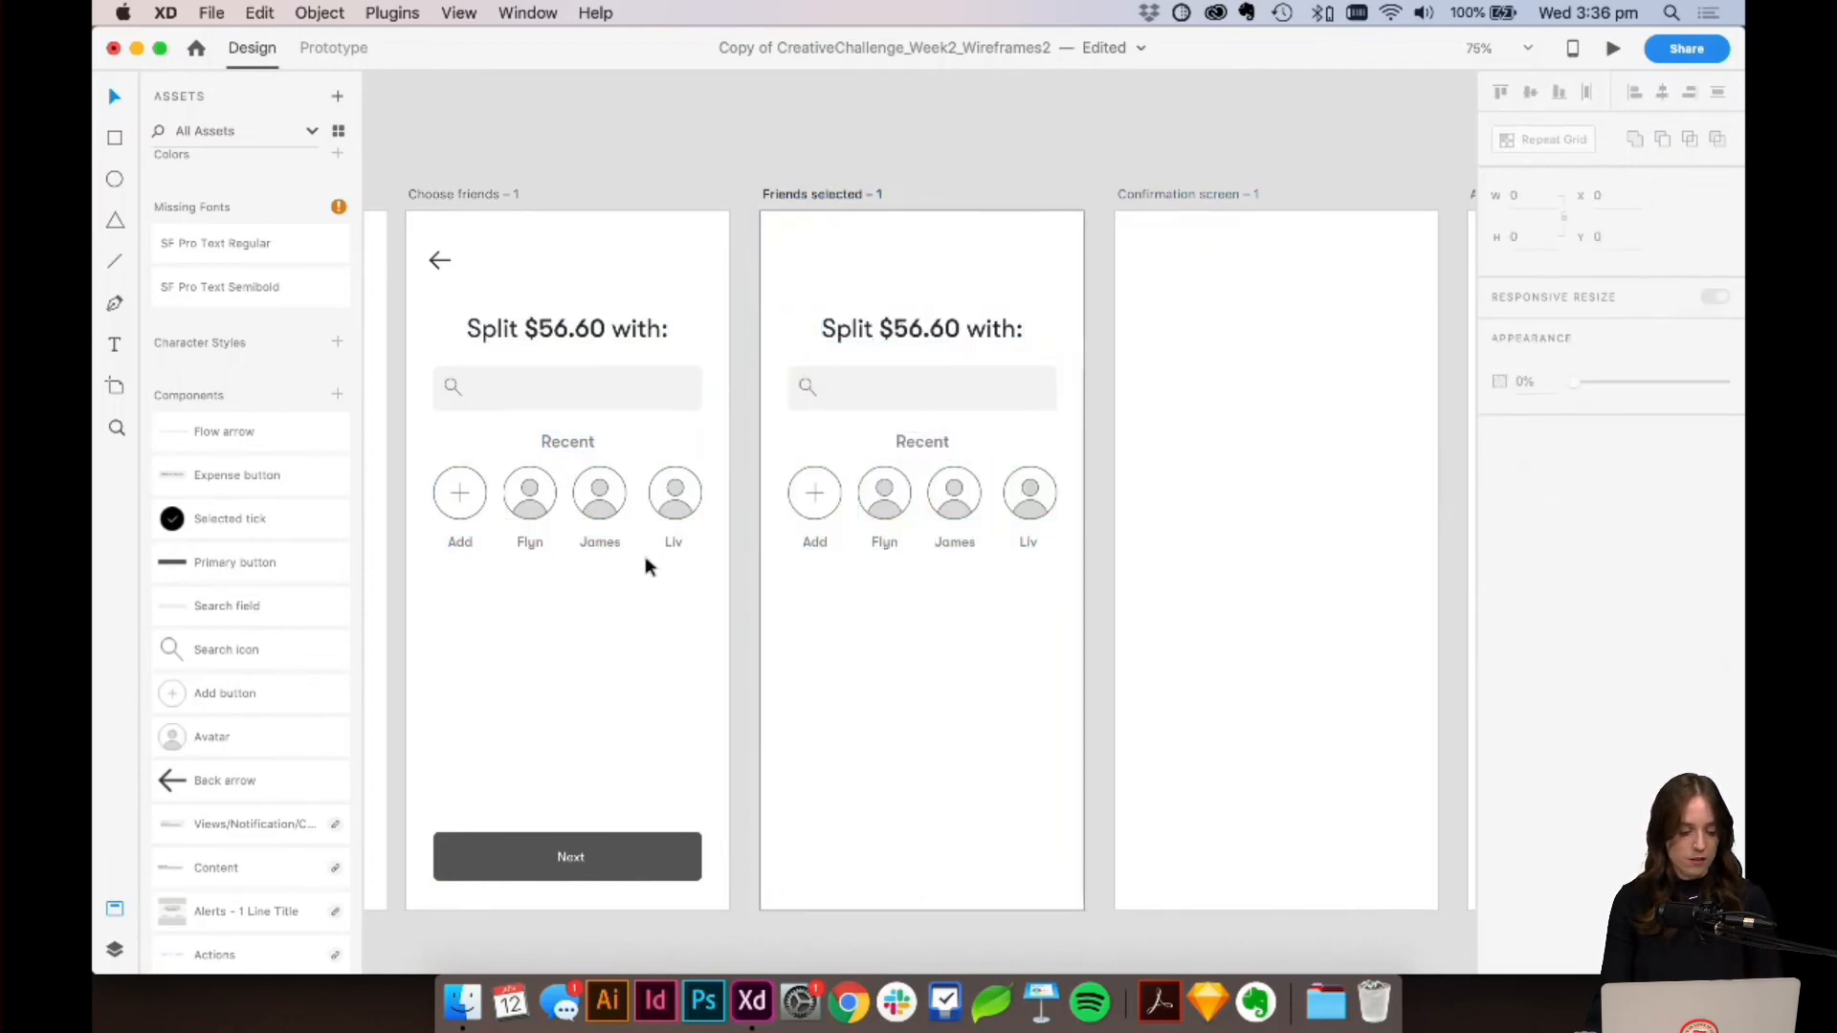
Step: Draw a horizontal divider line about 312 wide below the recent friends row on the Friends selected artboard
left_click(115, 261)
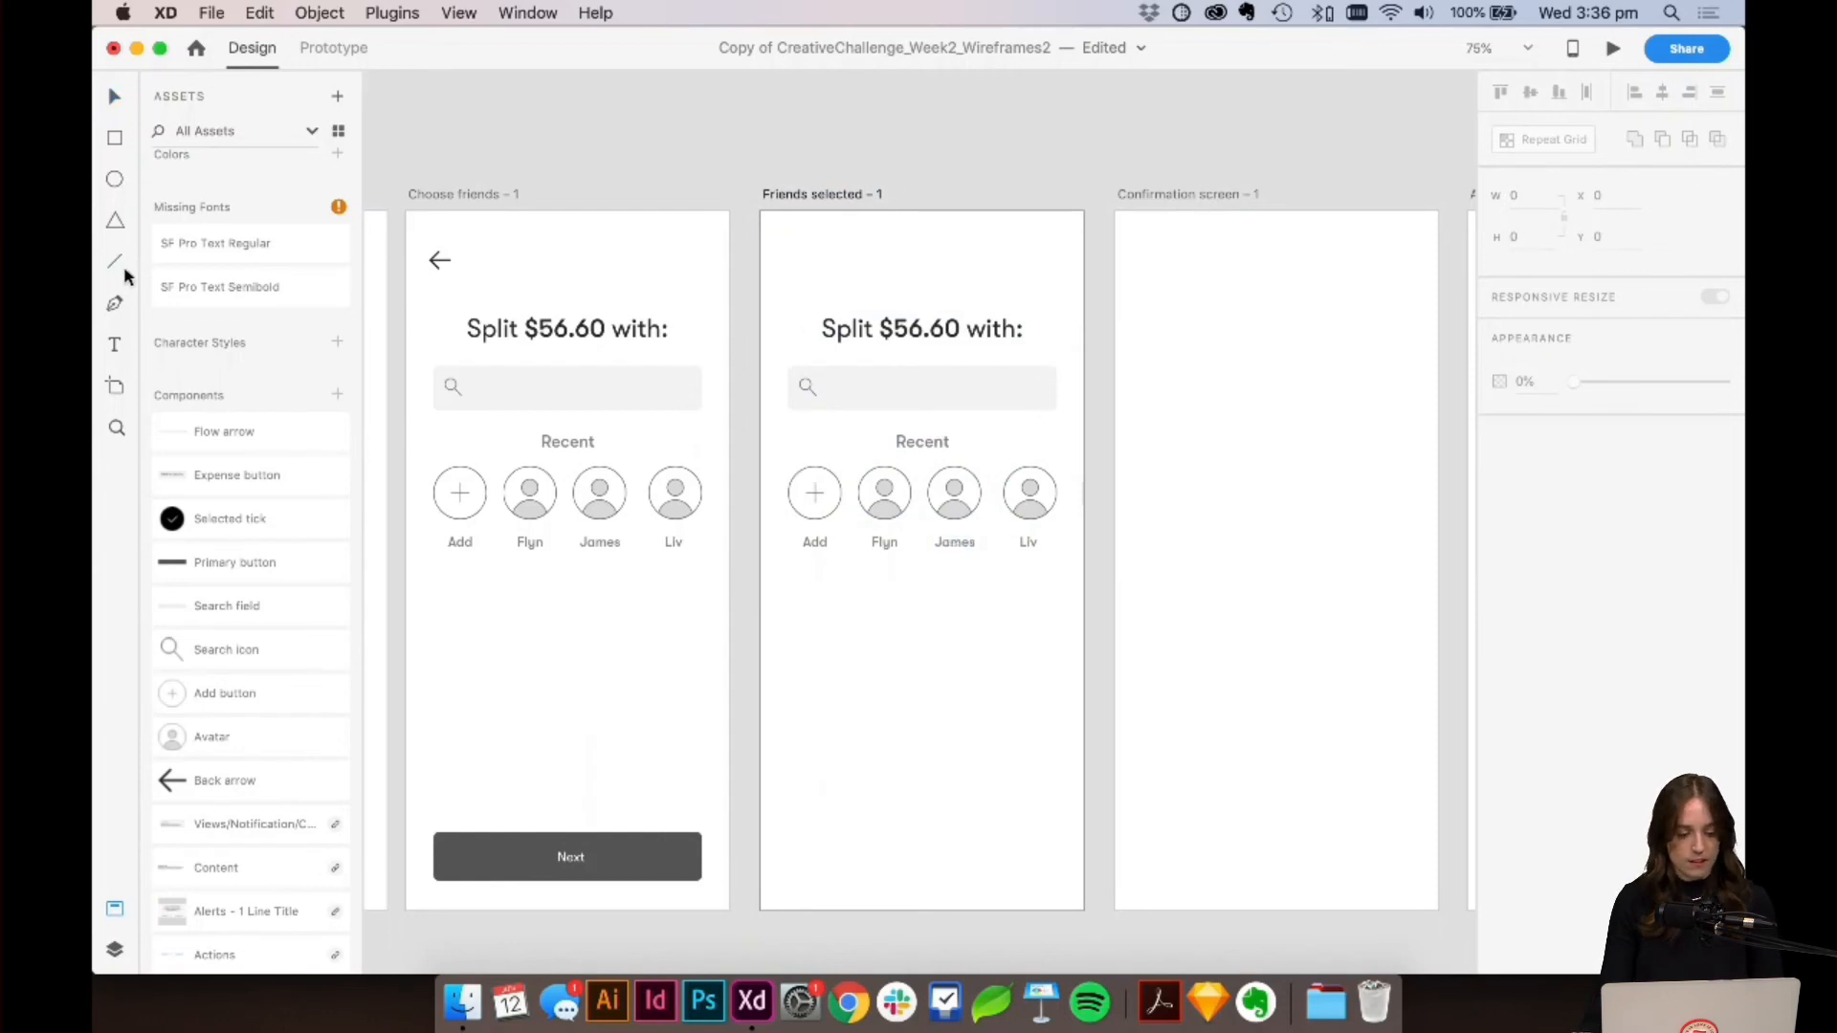
left_click_drag(788, 582, 1054, 582)
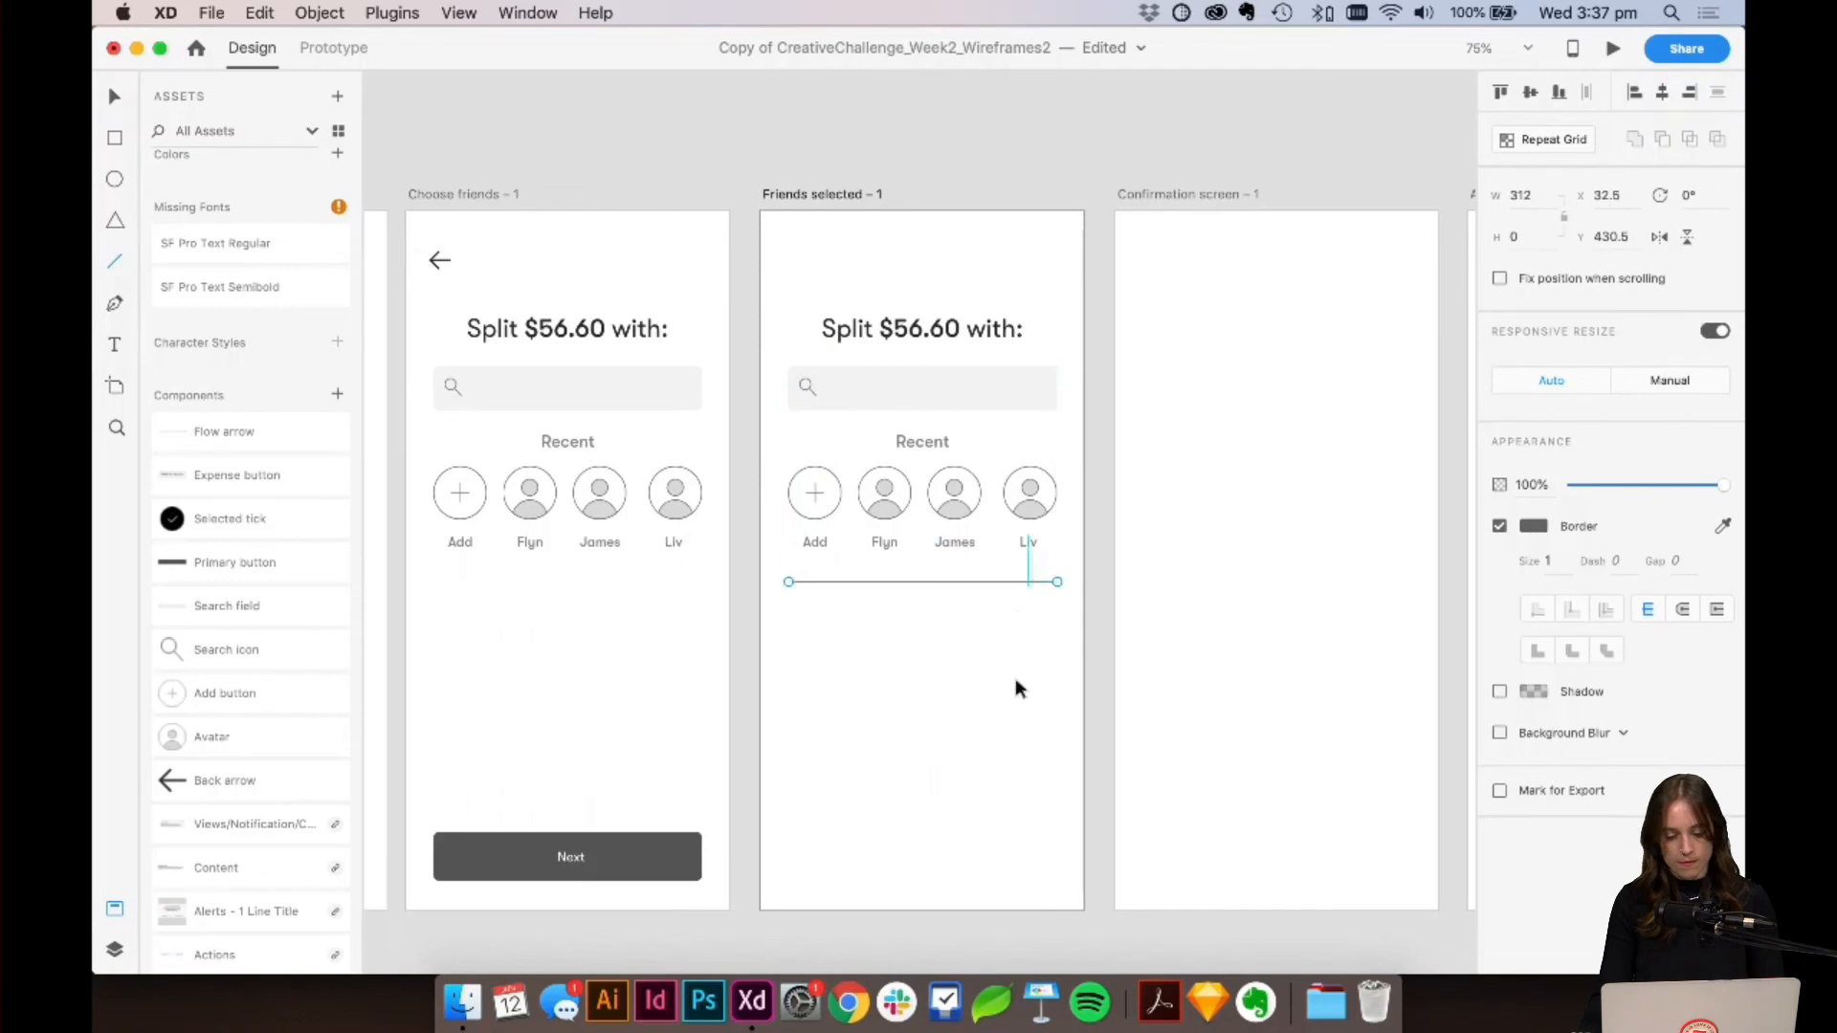
key("Escape")
Step: Duplicate the first friend's avatar and name below the divider, aligned with its start, leaving room above for a label
left_click(877, 506)
left_click(890, 542, "shift")
left_click_drag(888, 496, 835, 653)
left_click(935, 651)
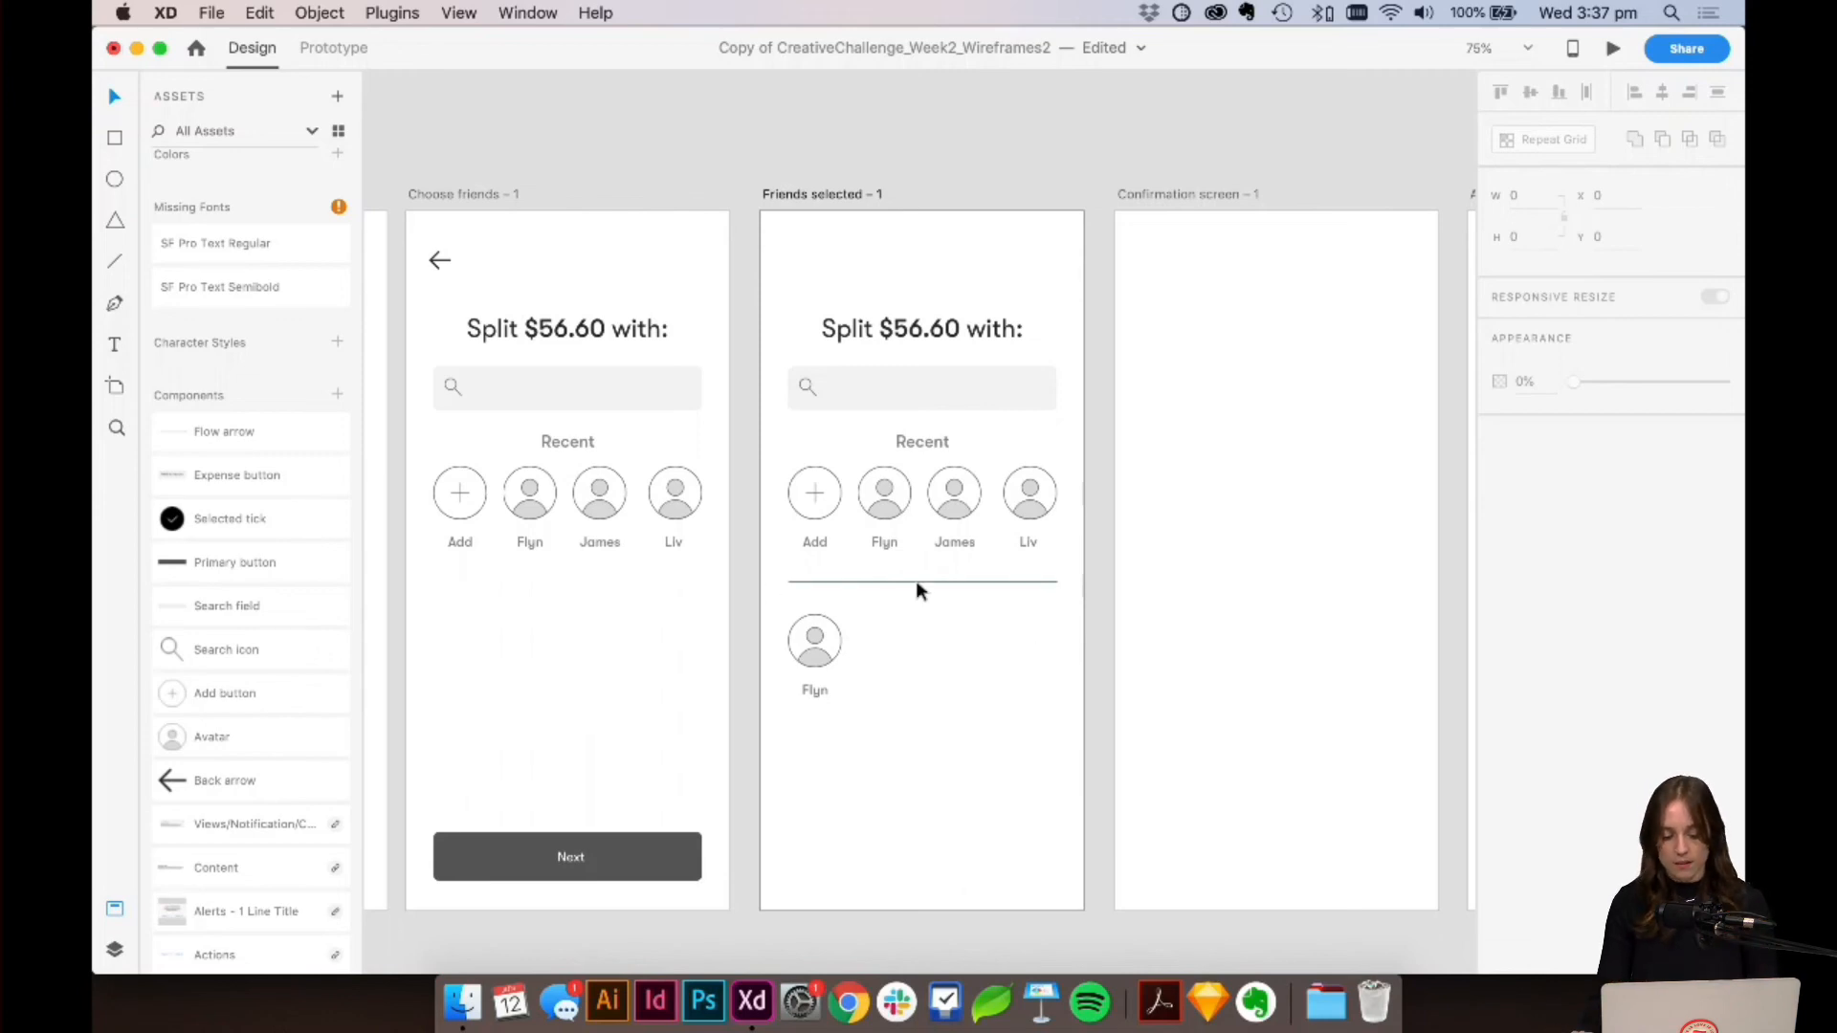
left_click_drag(887, 730, 806, 641)
left_click_drag(812, 651, 817, 669)
Step: Duplicate the "Recent" label below the divider, reword it as "Selected" and centre it on the artboard
left_click_drag(932, 434, 922, 606)
double_click(924, 613)
type("sel")
key("BackSpace")
type("Selected")
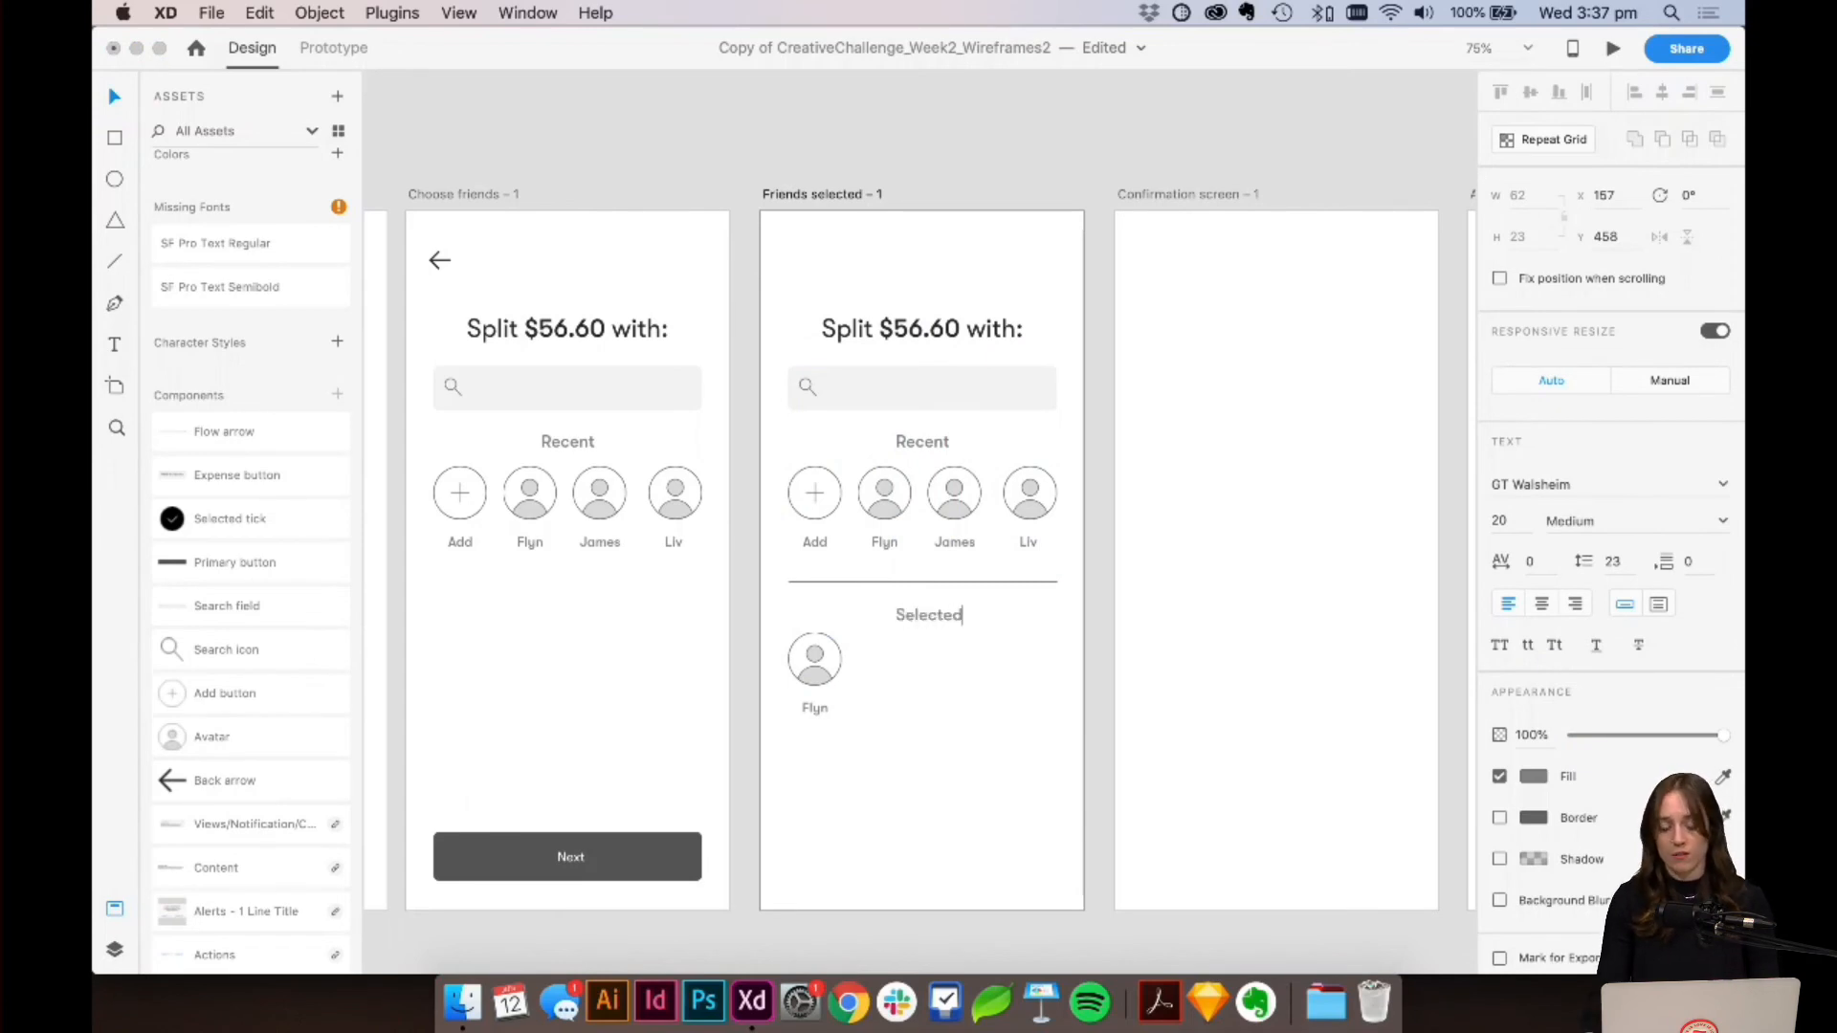
key("Escape")
left_click_drag(943, 616, 936, 615)
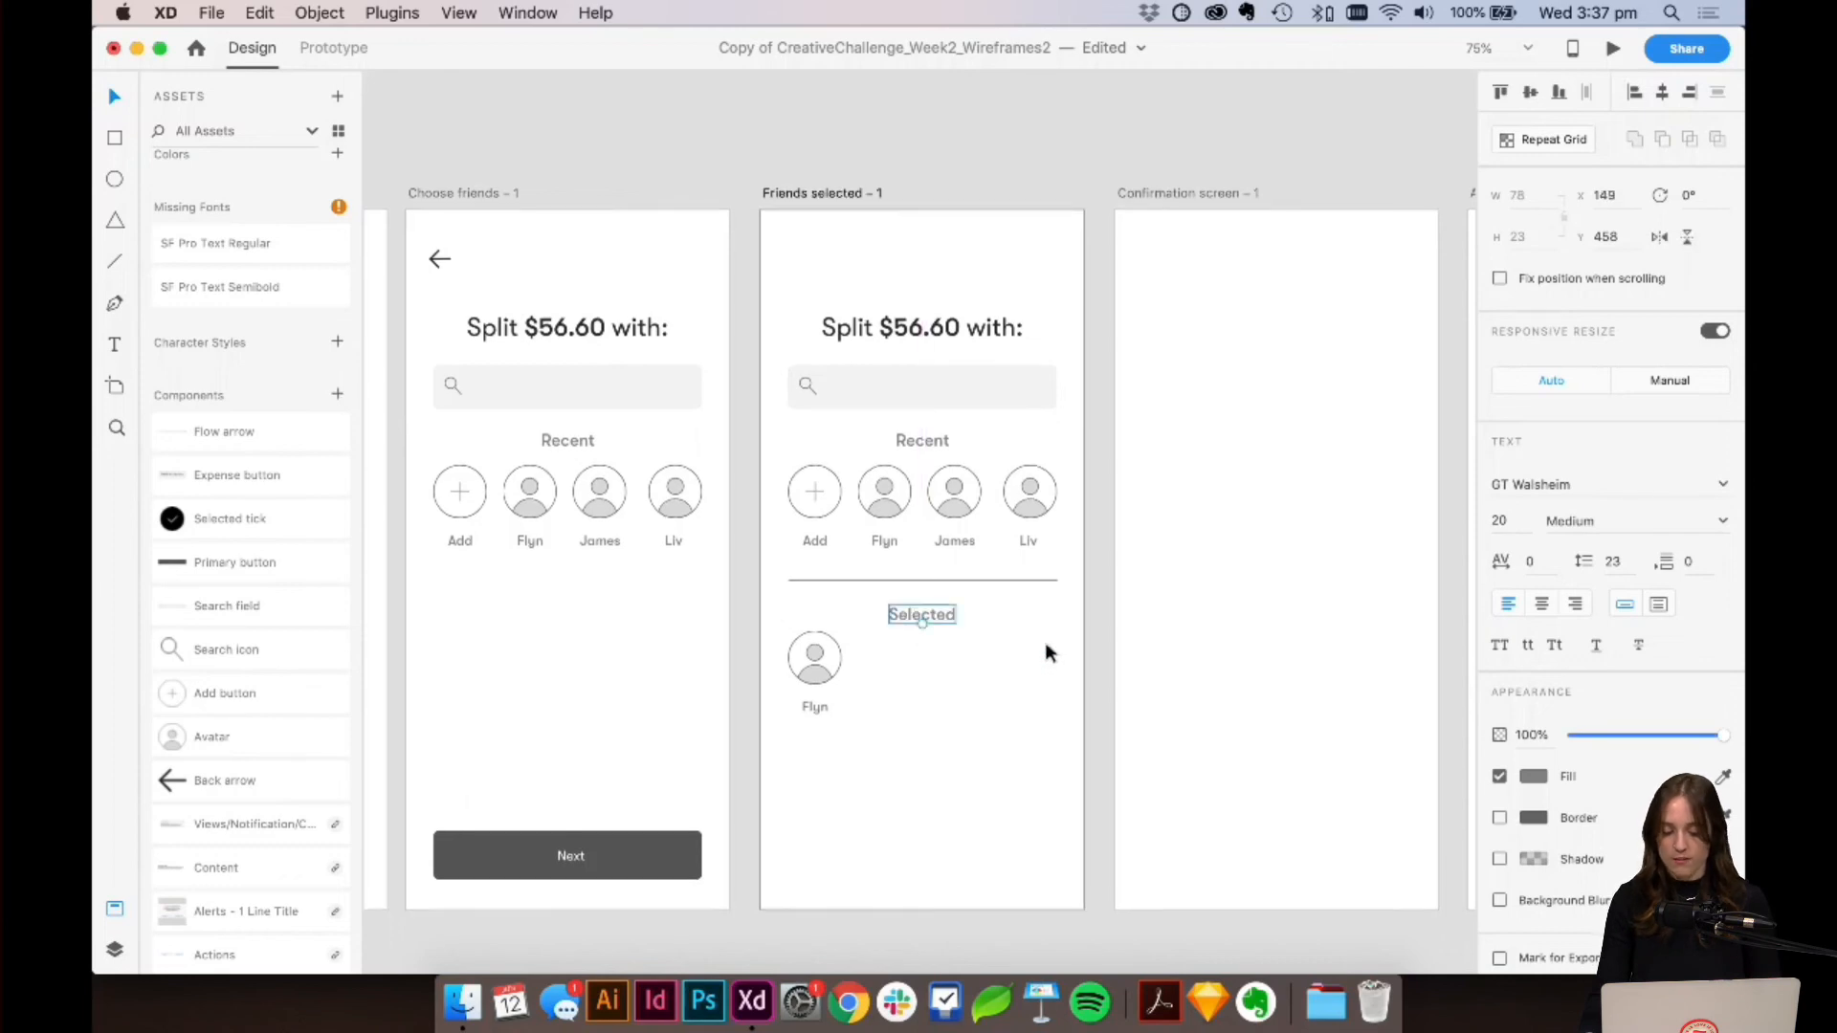
Step: Shift the avatar and name under "Selected" slightly down and place the Selected tick component on the avatar's upper-right edge
left_click_drag(845, 743, 824, 685)
scroll(823, 673, "up", 1)
left_click(935, 694)
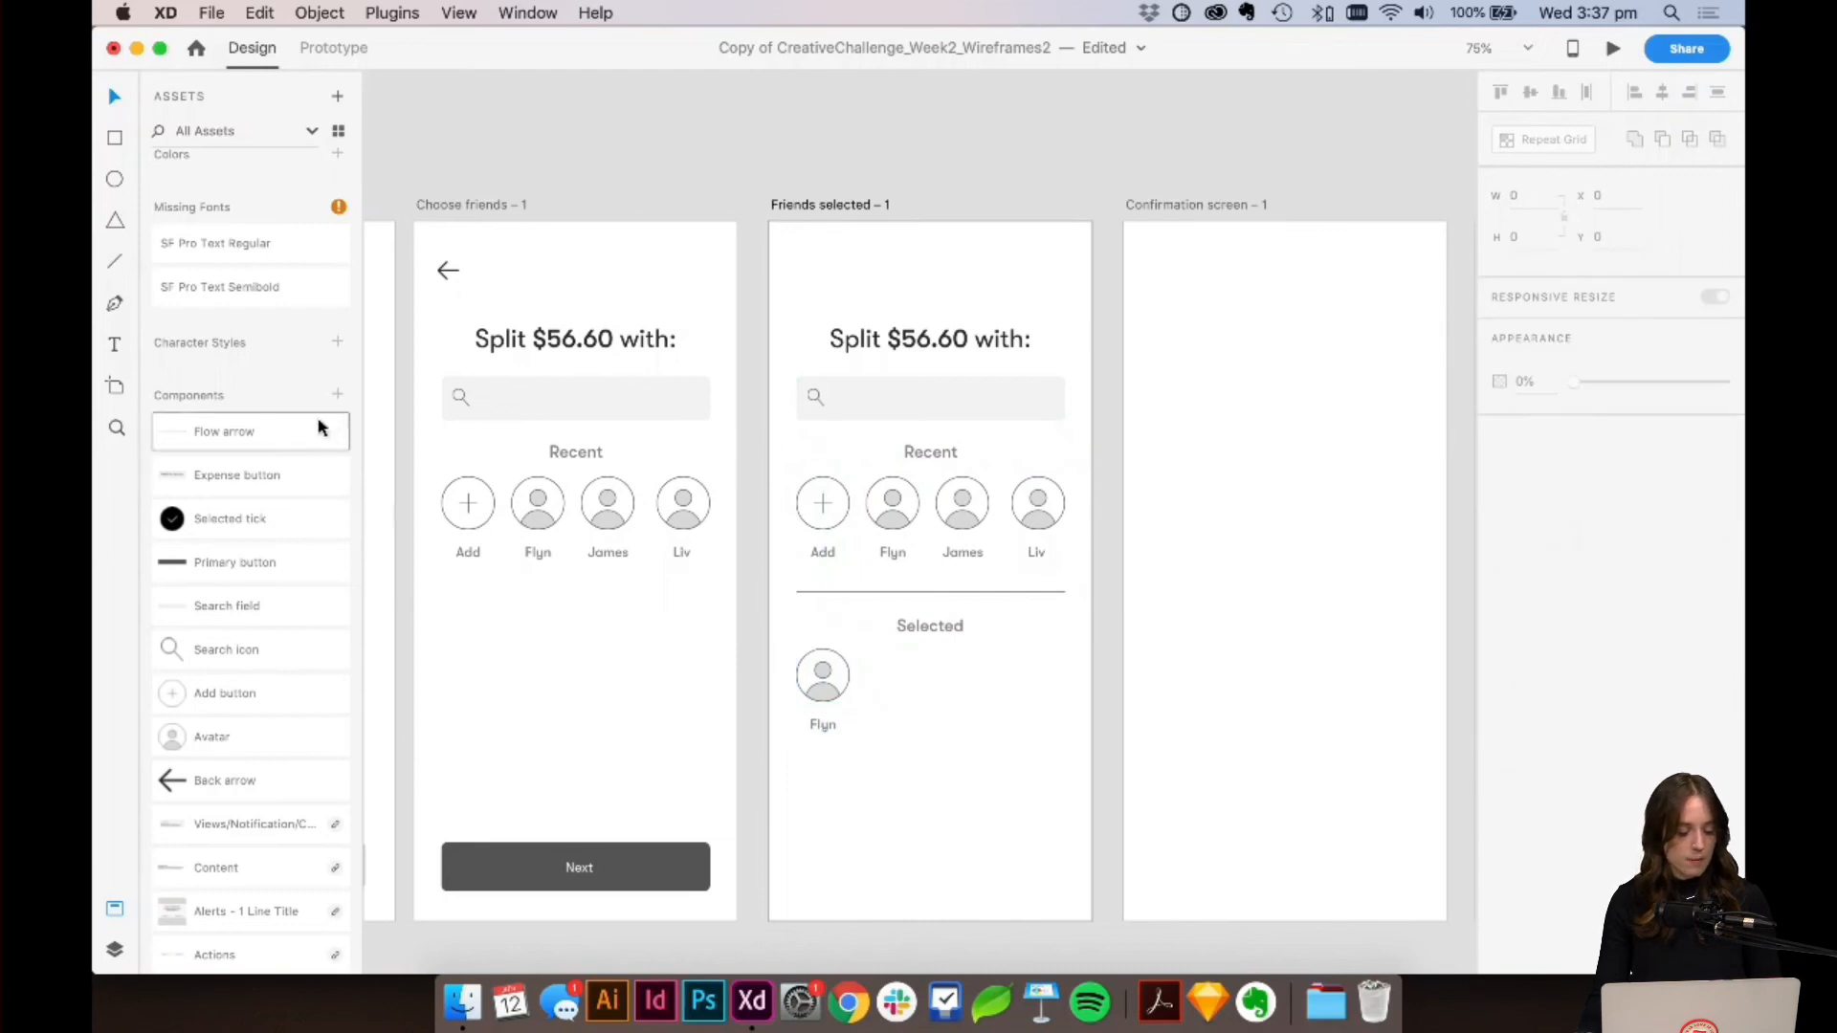
left_click_drag(218, 525, 843, 660)
left_click(941, 657)
left_click(960, 734)
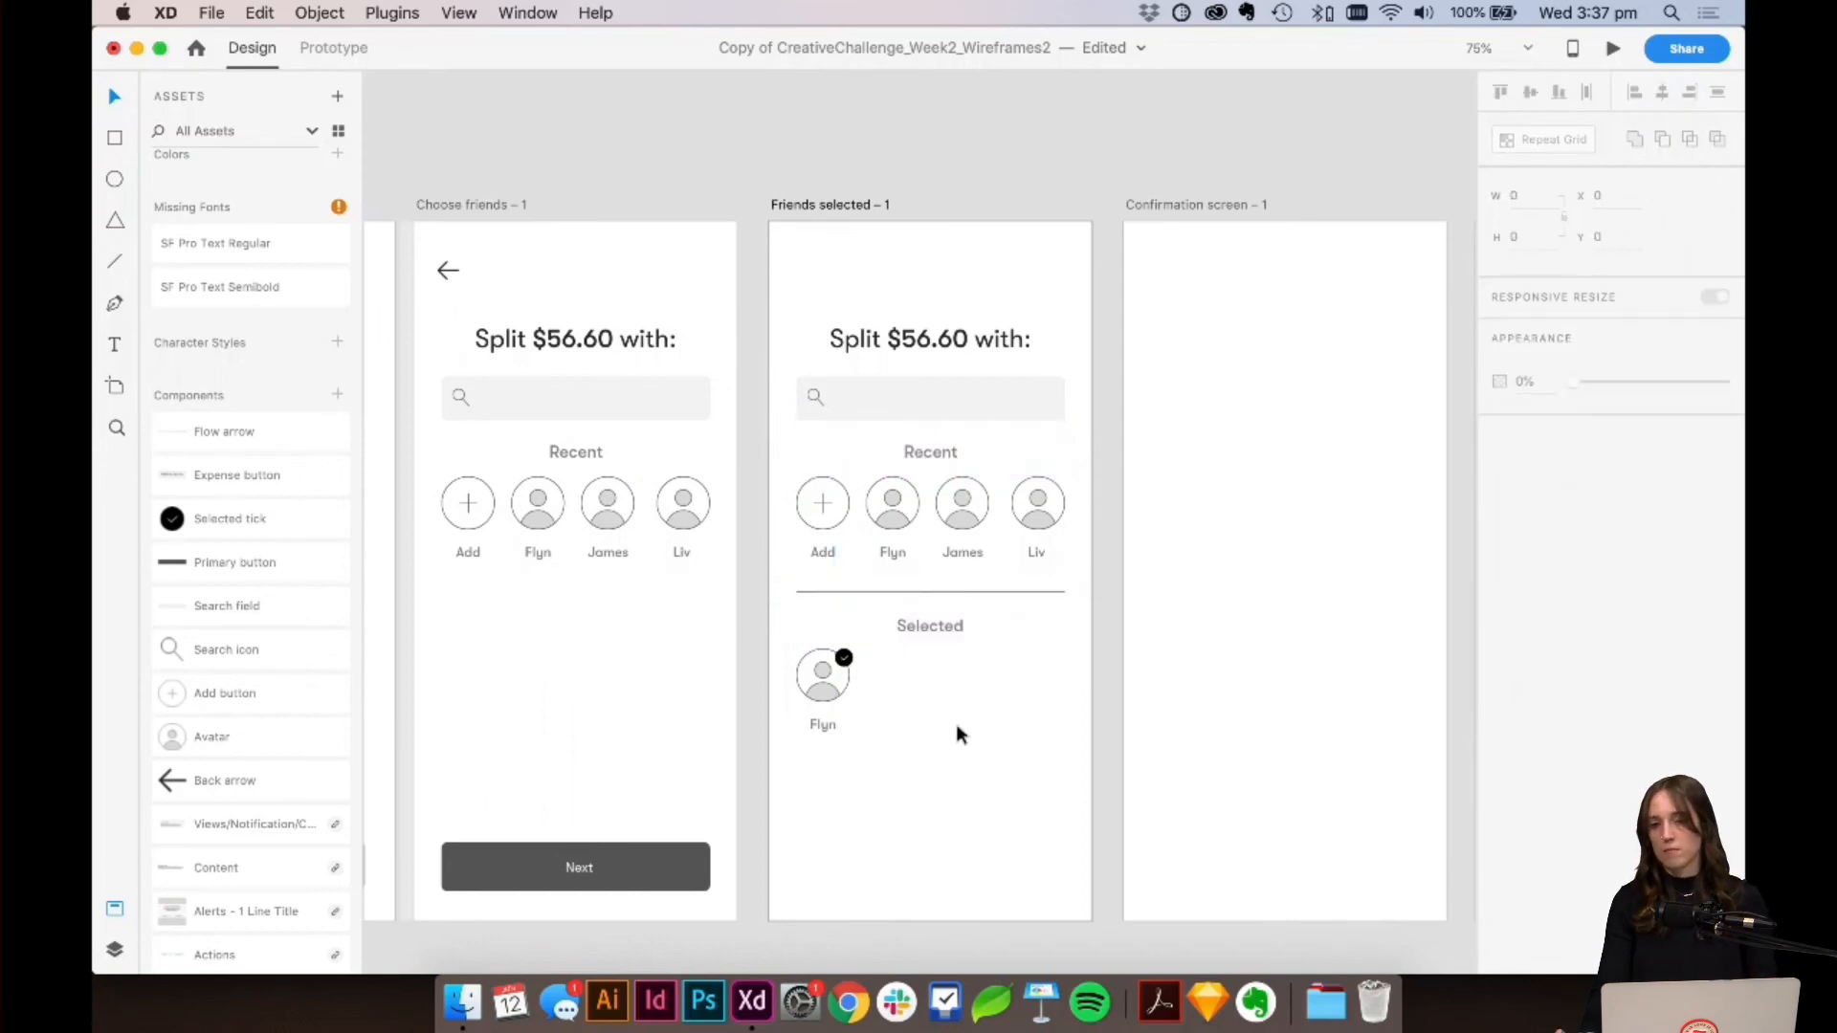
Step: Duplicate the ticked avatar with its name to its right, and replace the name under the original with a different first name
left_click_drag(897, 739, 917, 695)
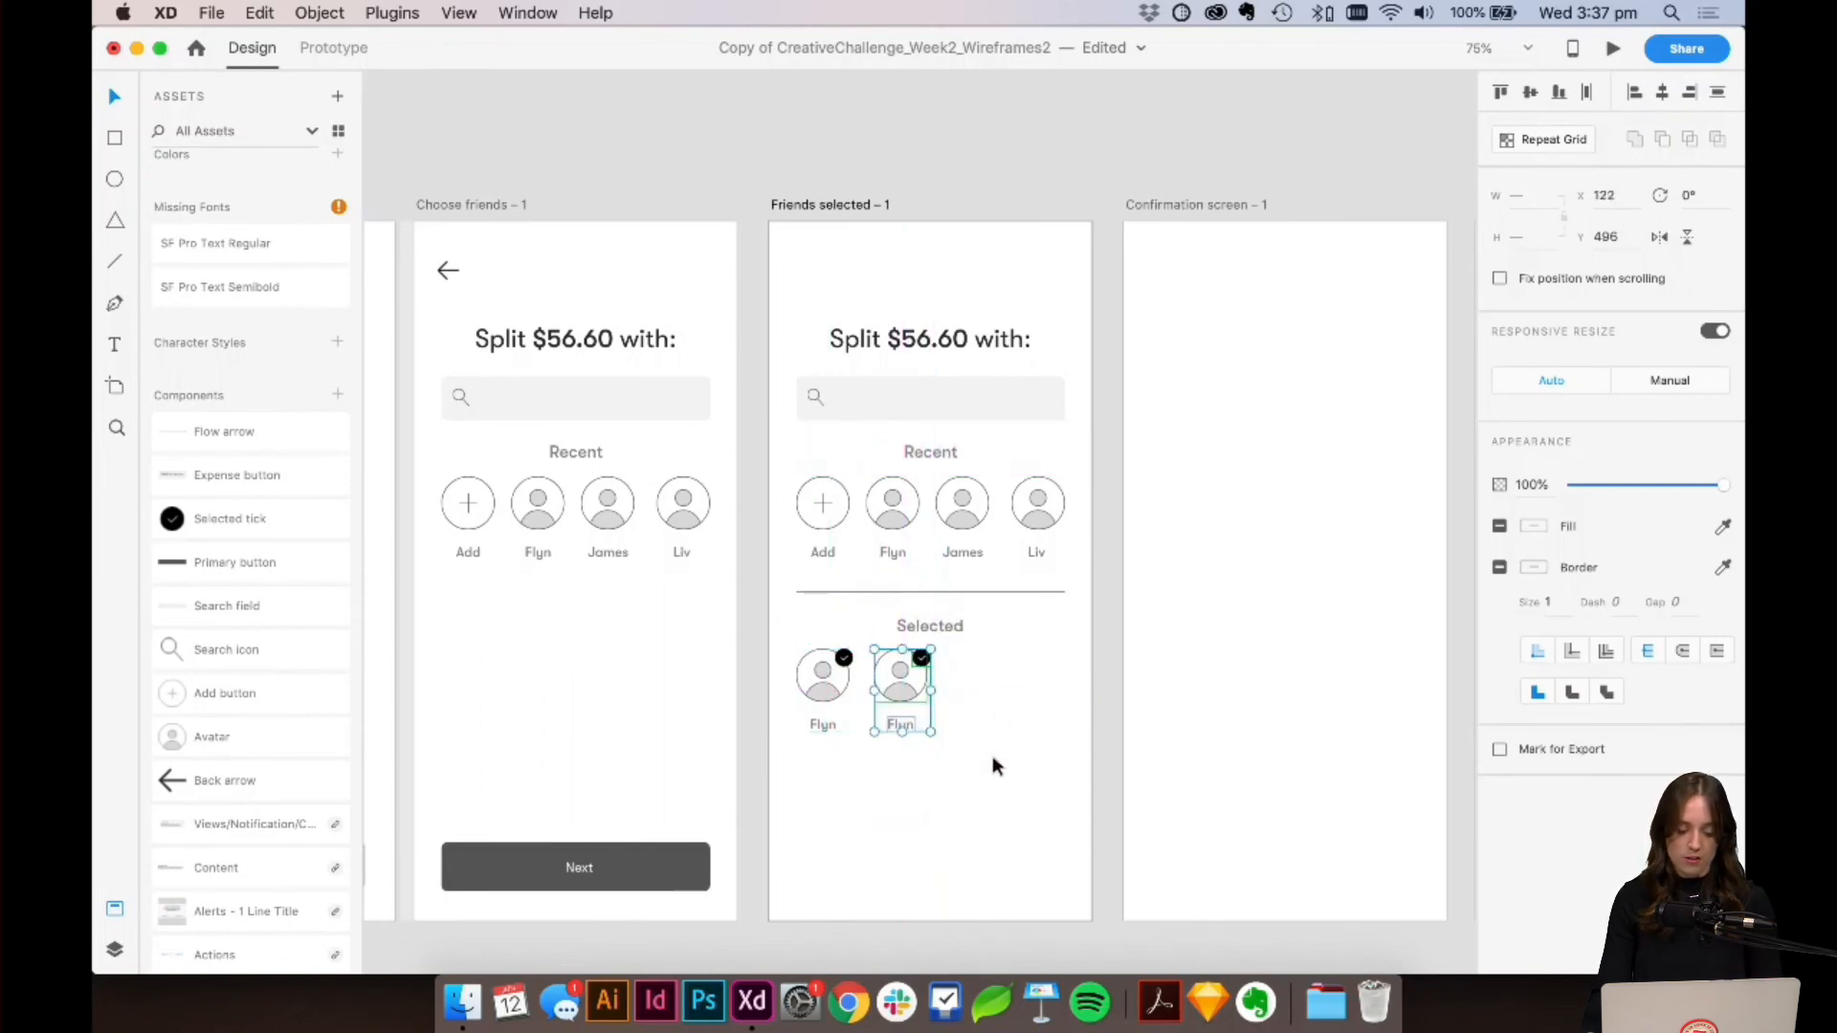
left_click(993, 761)
double_click(828, 723)
double_click(828, 723)
type("James")
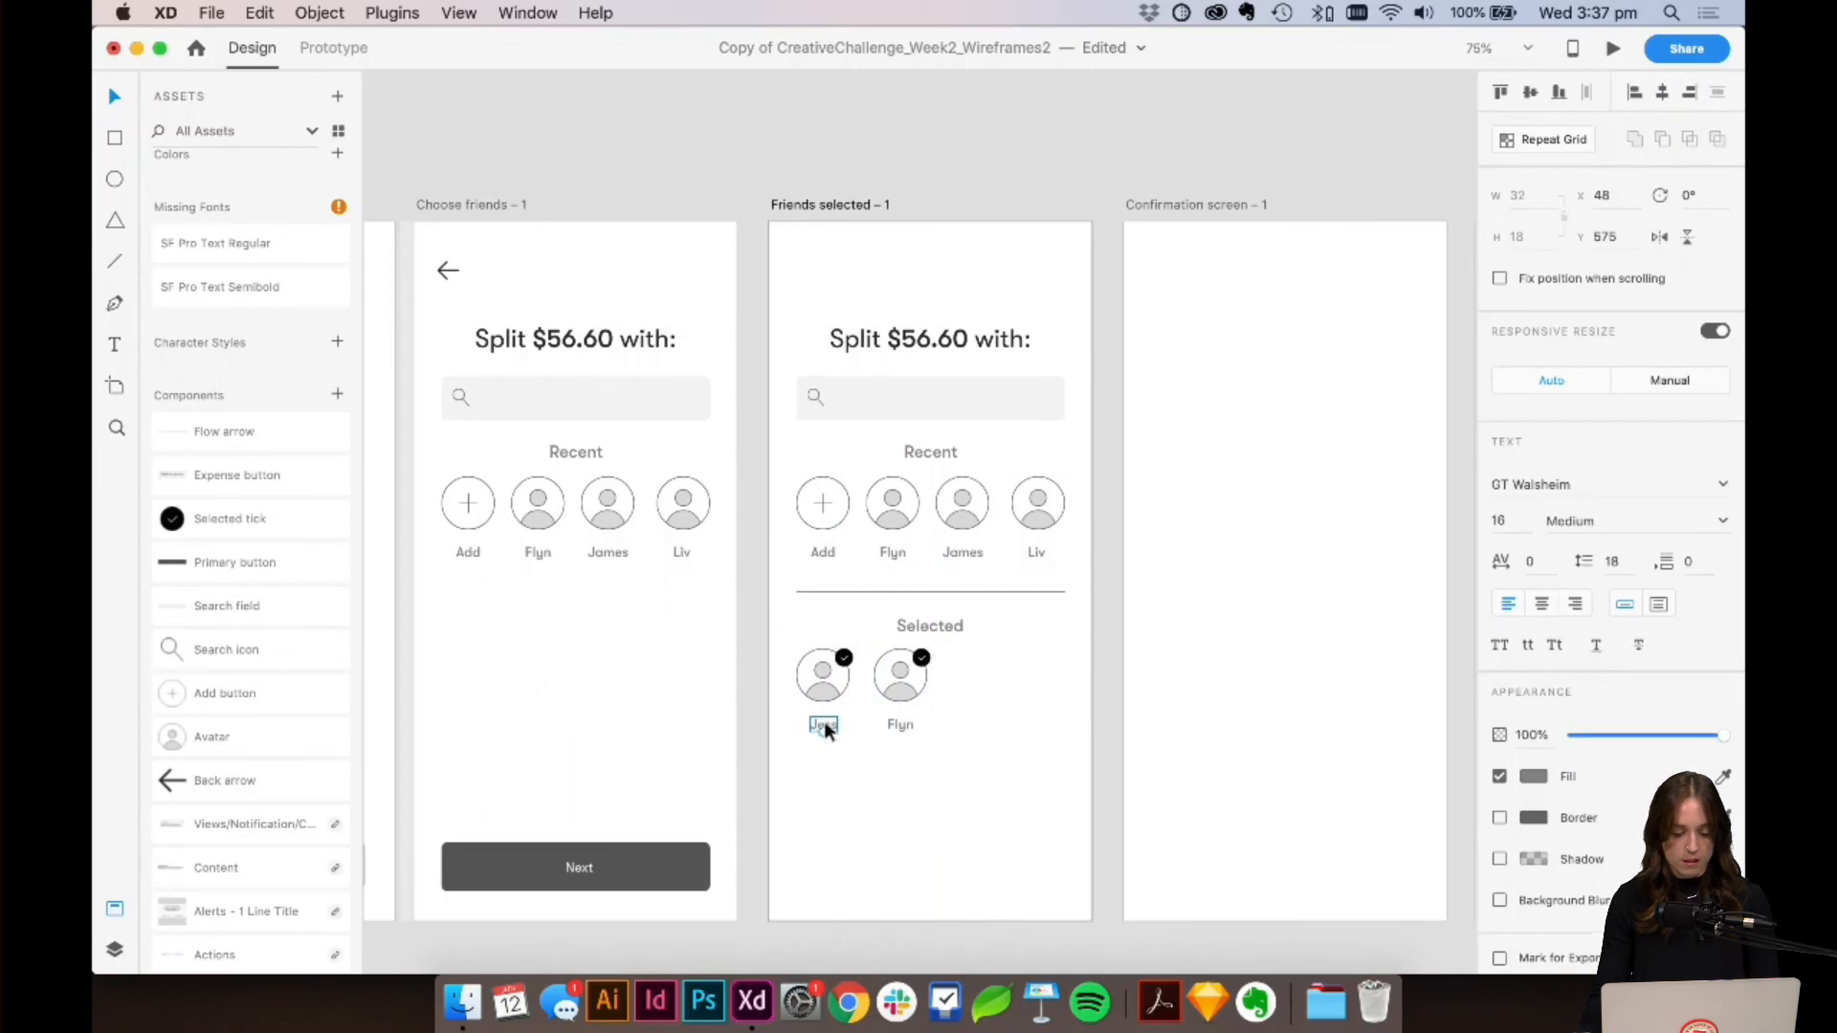
Step: Replace the name under the second ticked avatar with a different first name and centre both names beneath their avatars
left_click(893, 728)
double_click(904, 724)
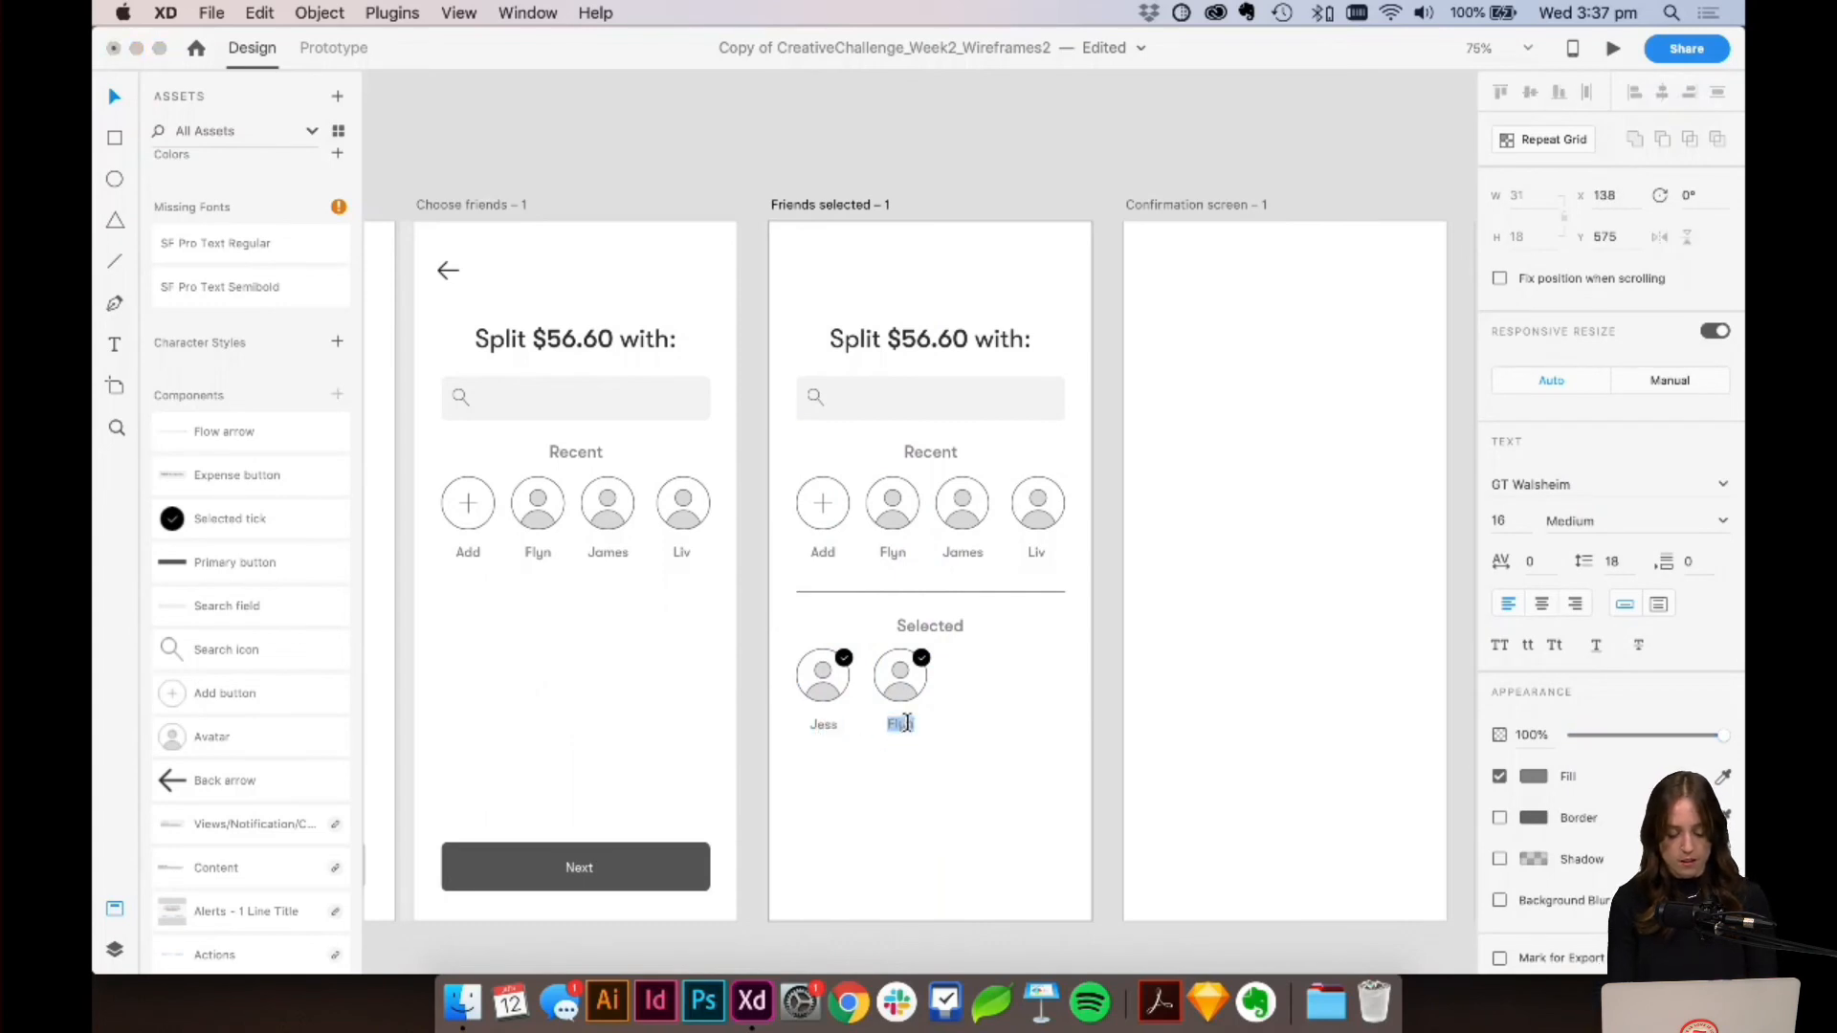
type("ELAI")
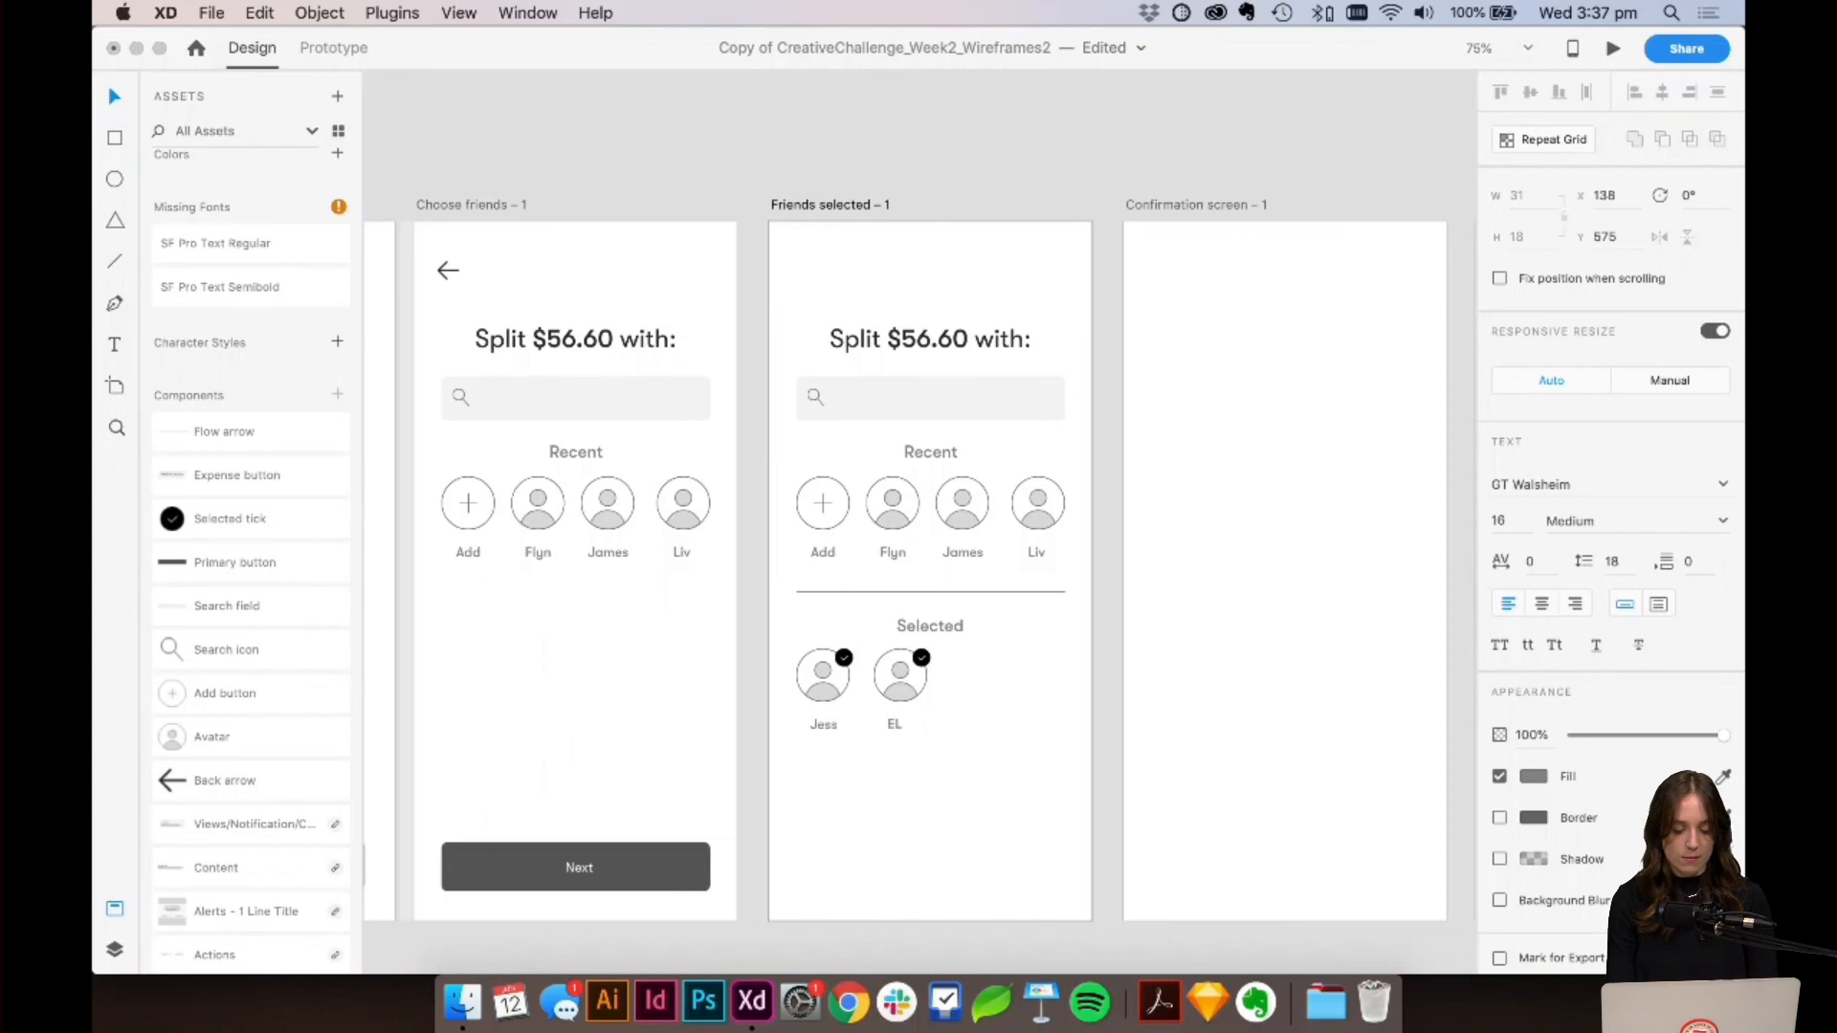
type("aine")
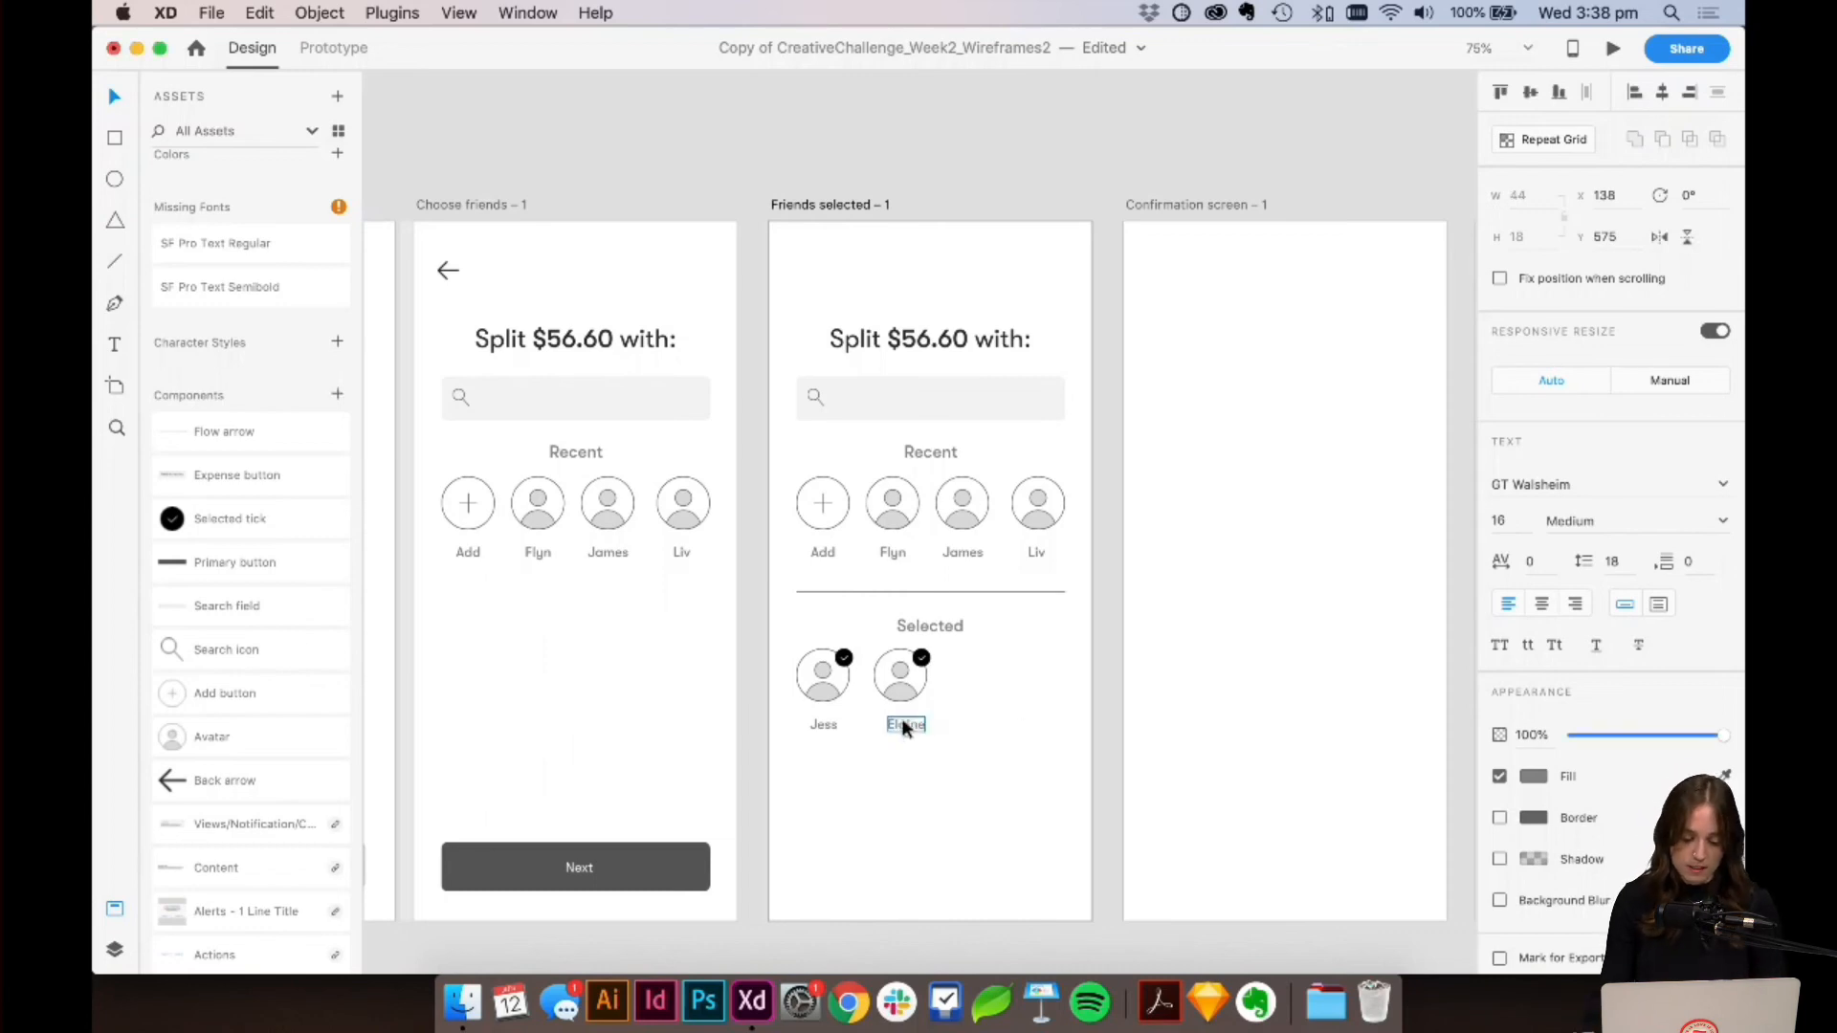
left_click(823, 724)
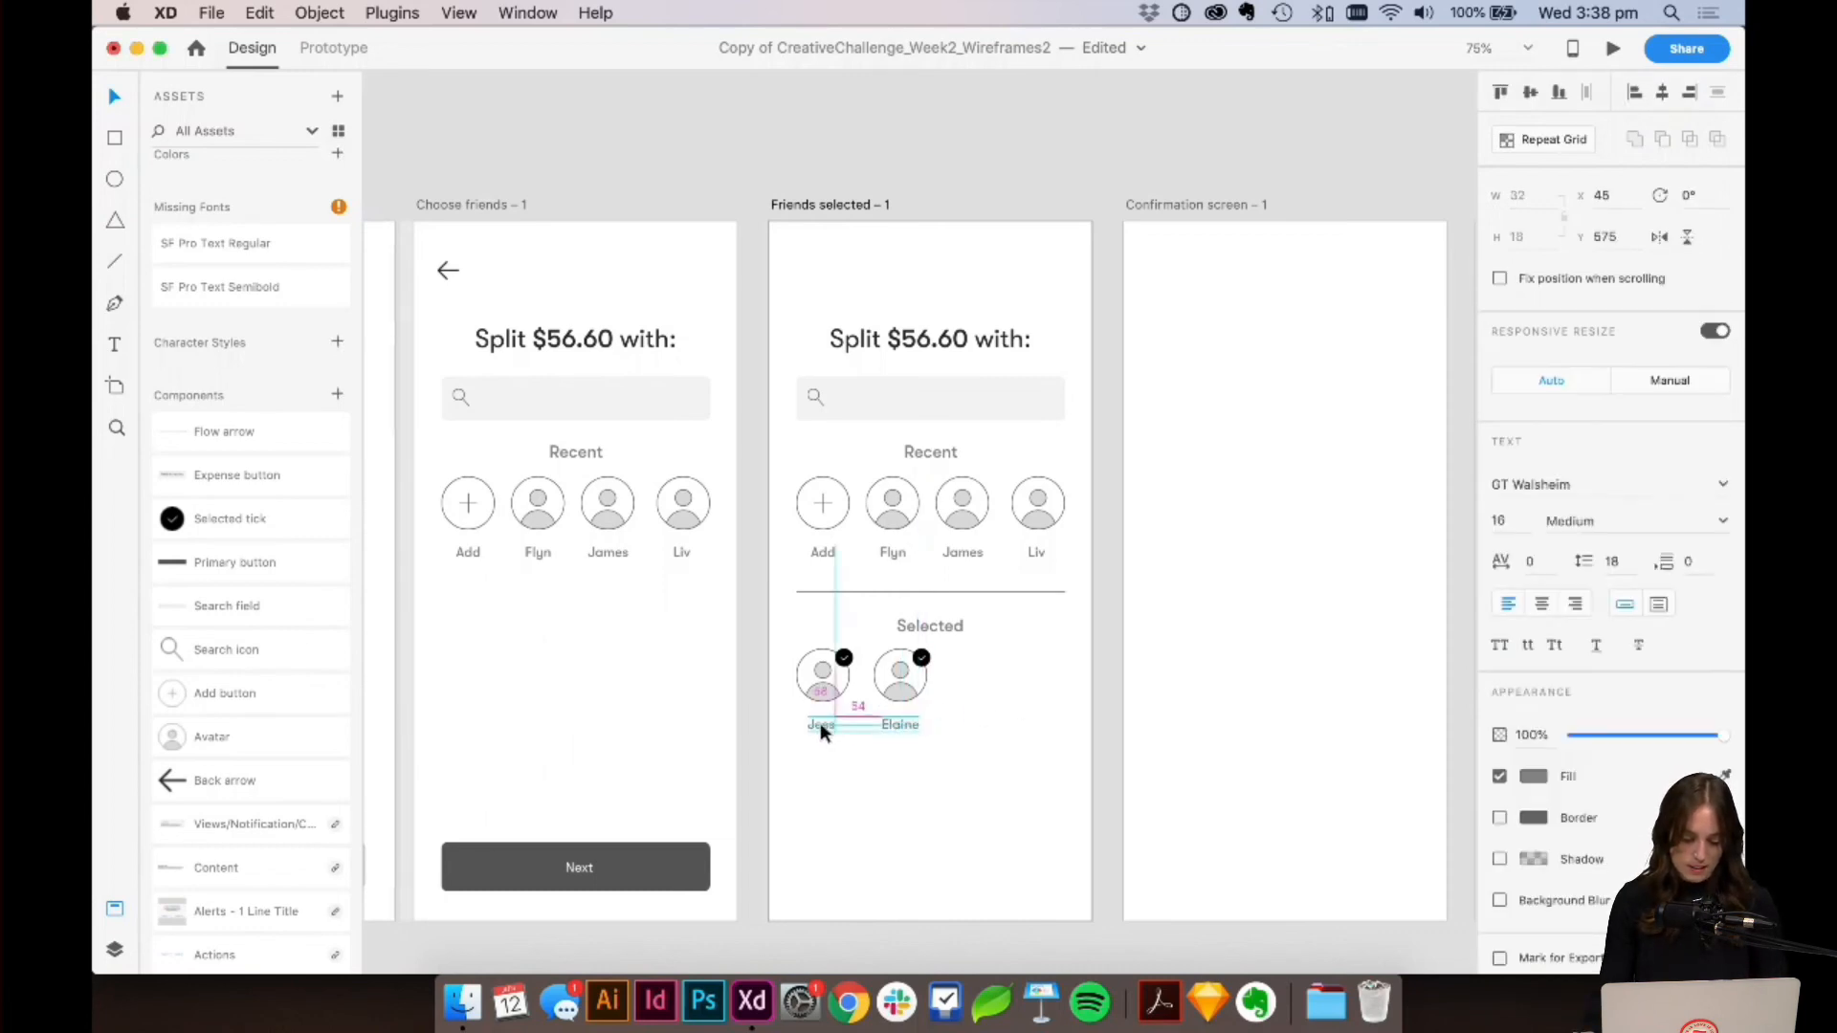
left_click(1013, 759)
Step: Copy the Next button from the Choose friends – 1 artboard to the same position on Friends selected – 1
left_click(634, 881)
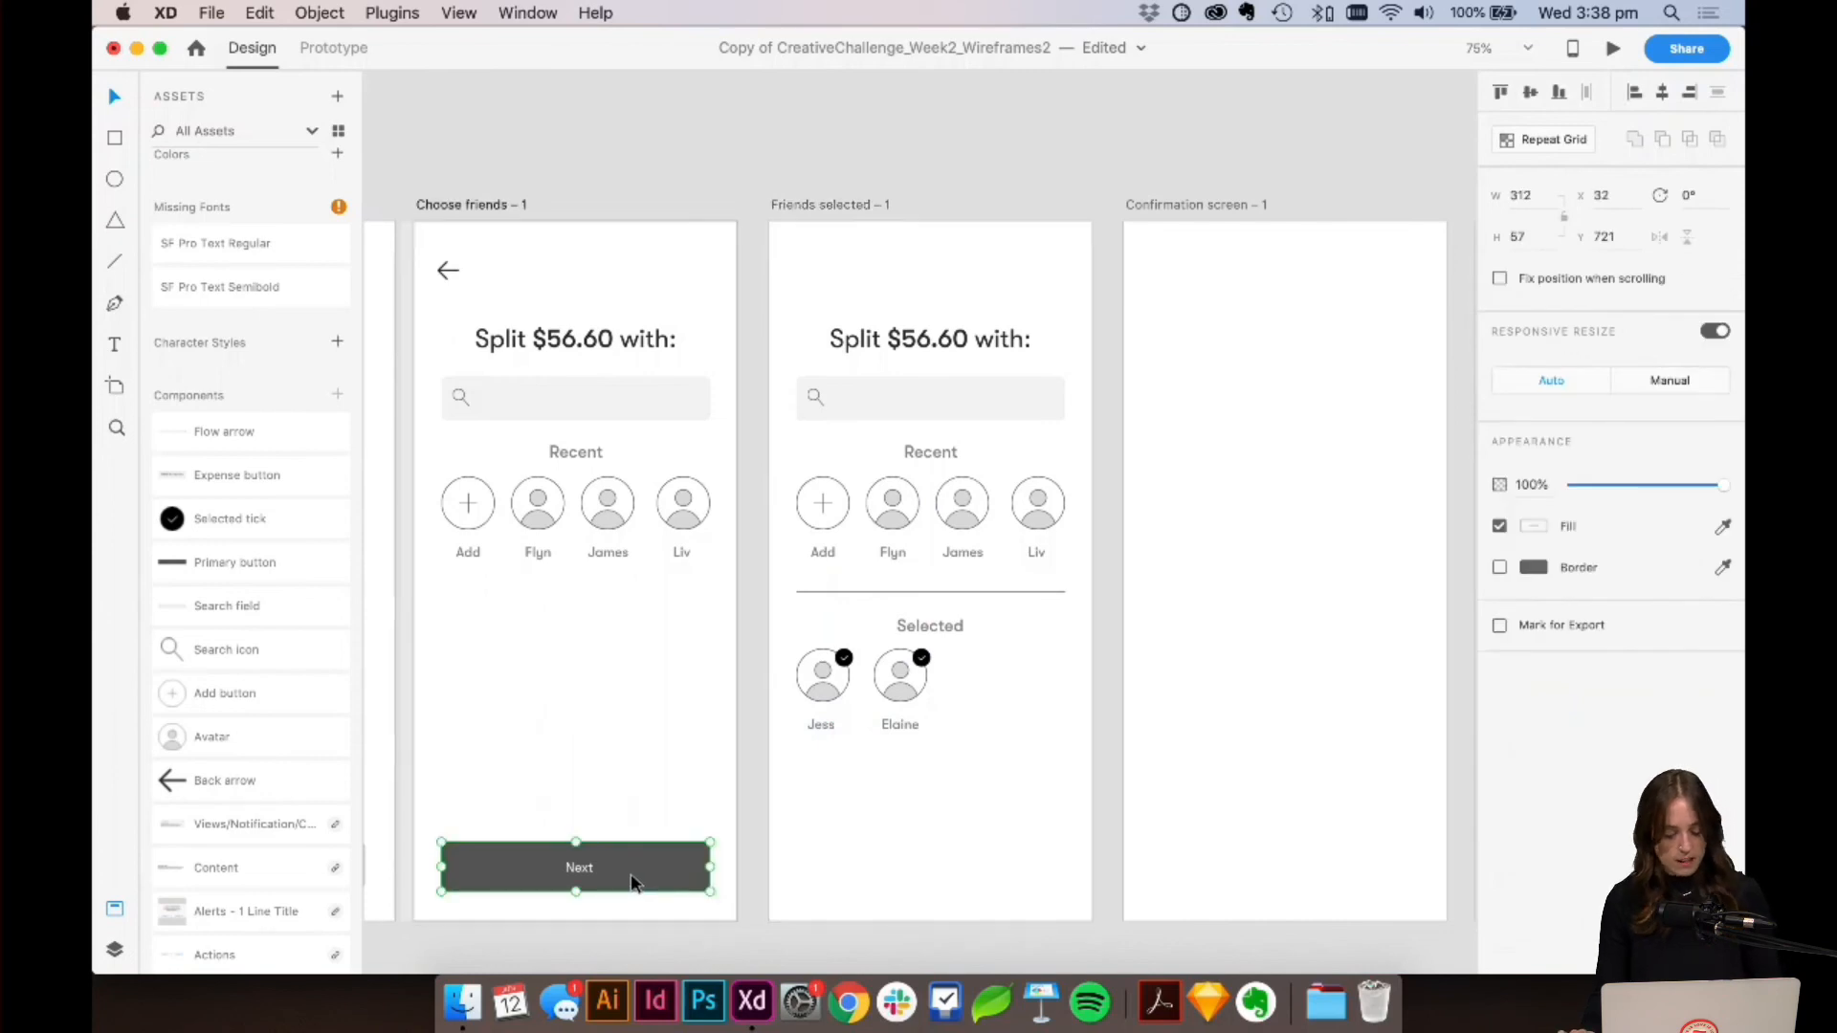
key("super+c")
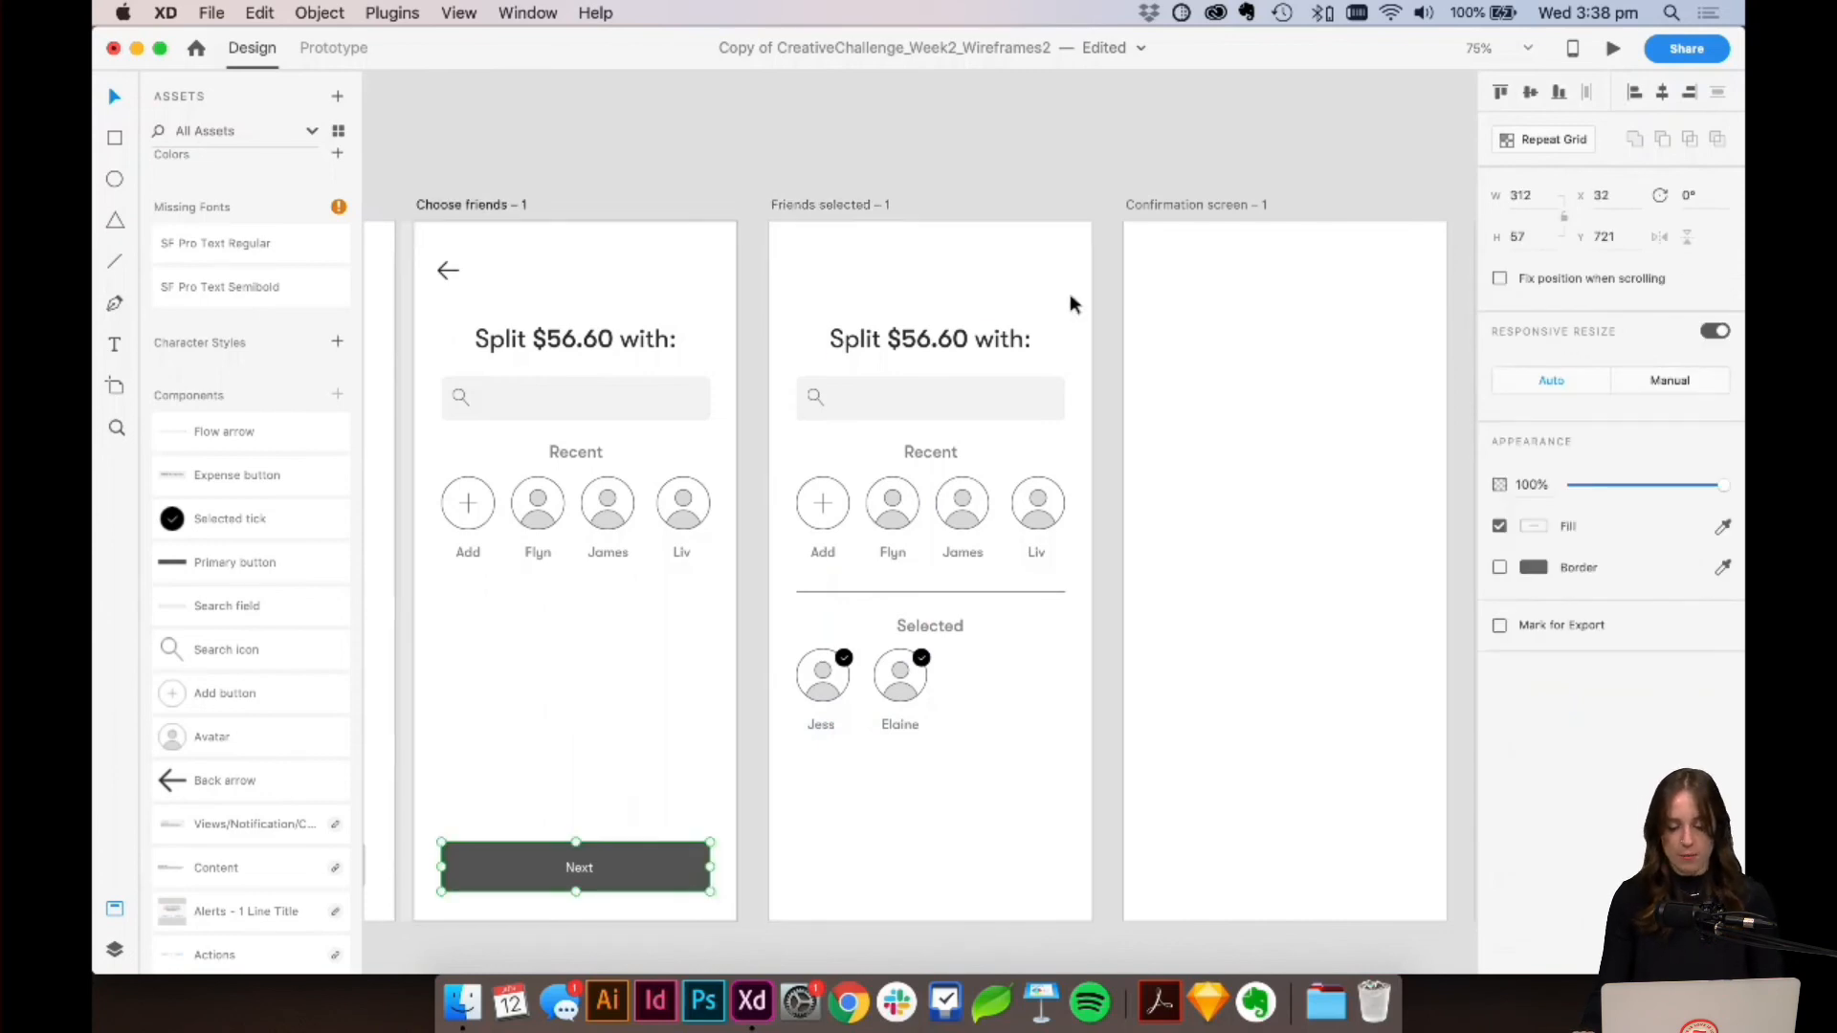
left_click(1051, 400)
key("super+v")
left_click(1139, 748)
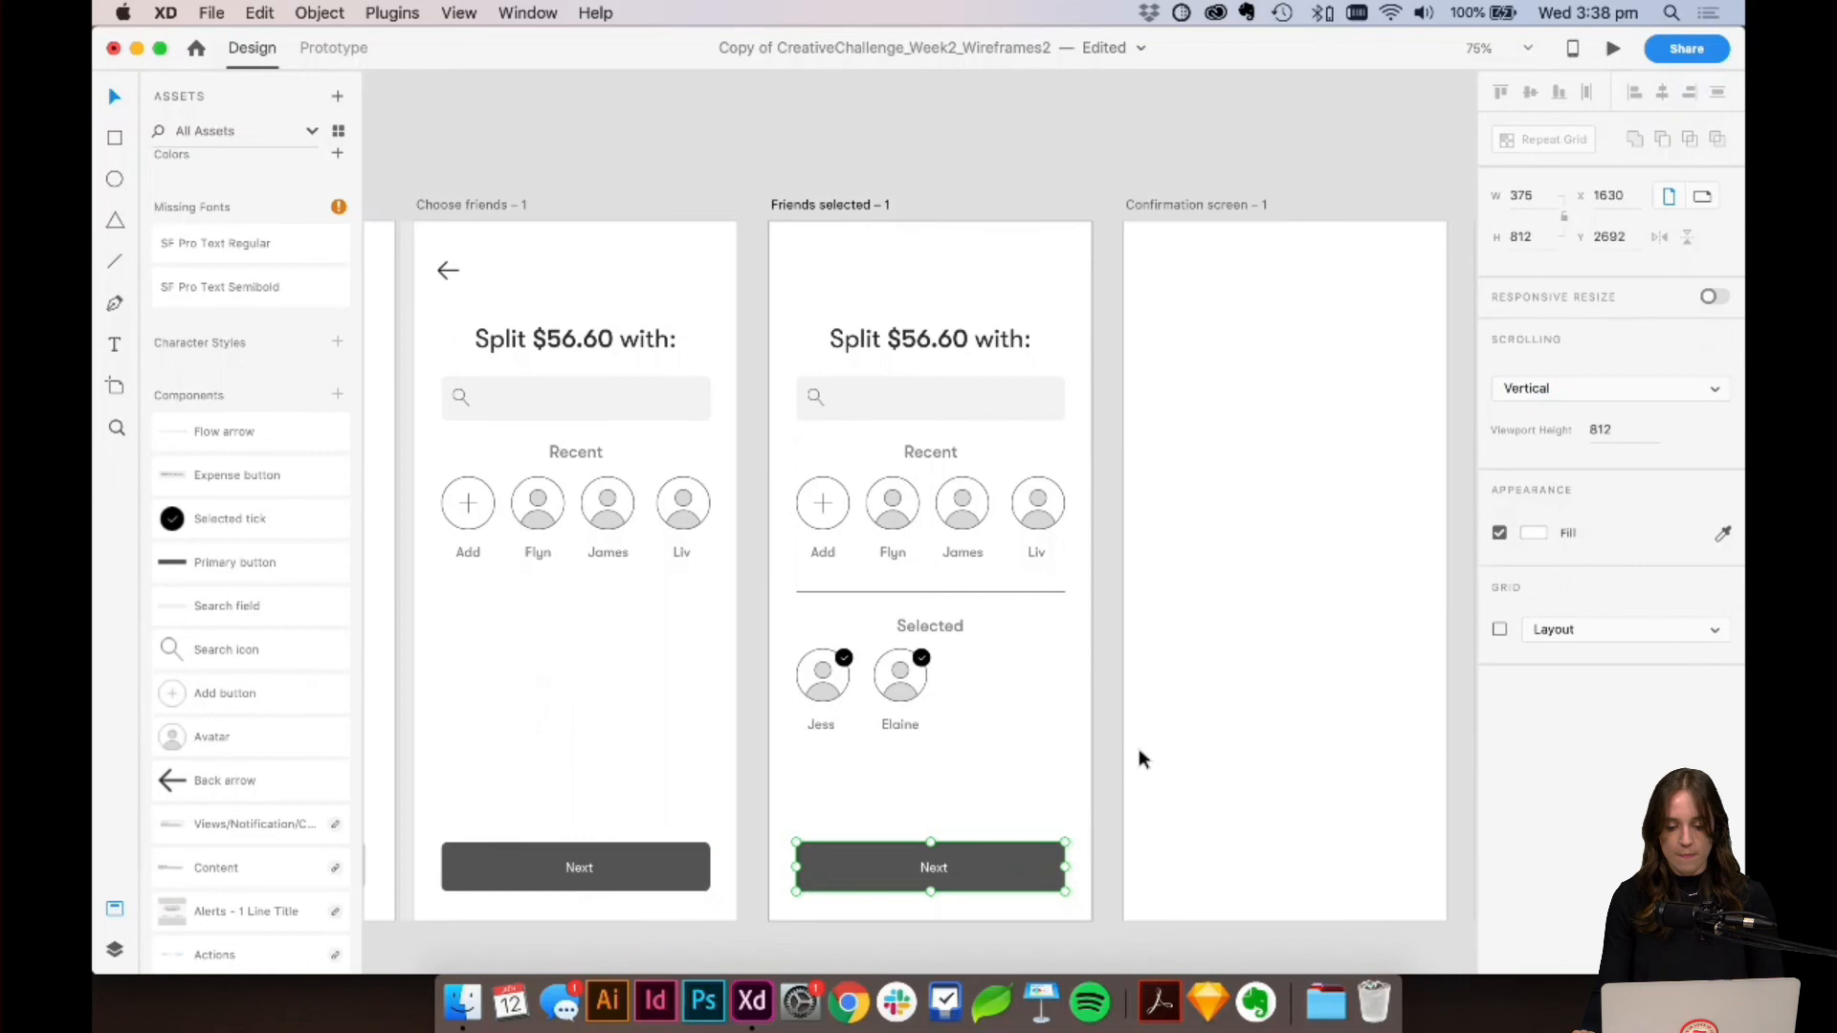
scroll(1139, 749, "right", 3)
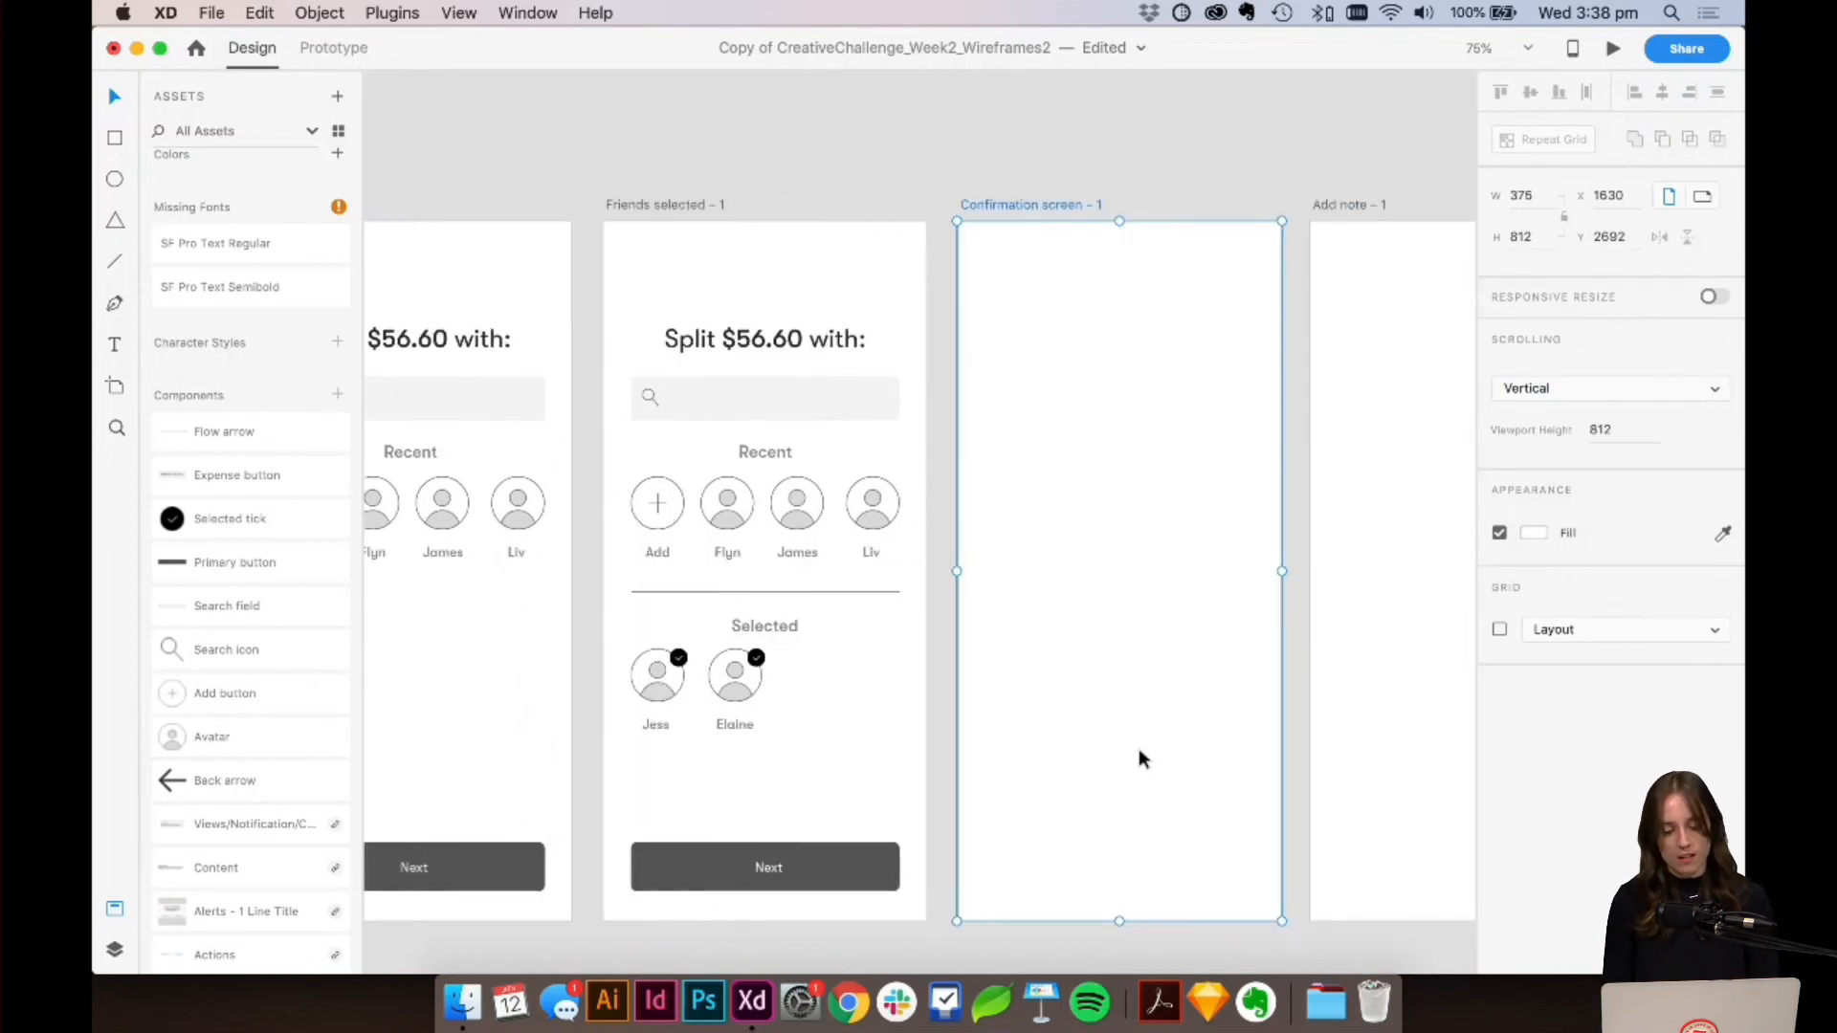
left_click(883, 160)
Step: Examine the finished reference wireframes above the flow, comparing the Choose friends and Friends selected layouts with the following screens
scroll(883, 160, "down", 4)
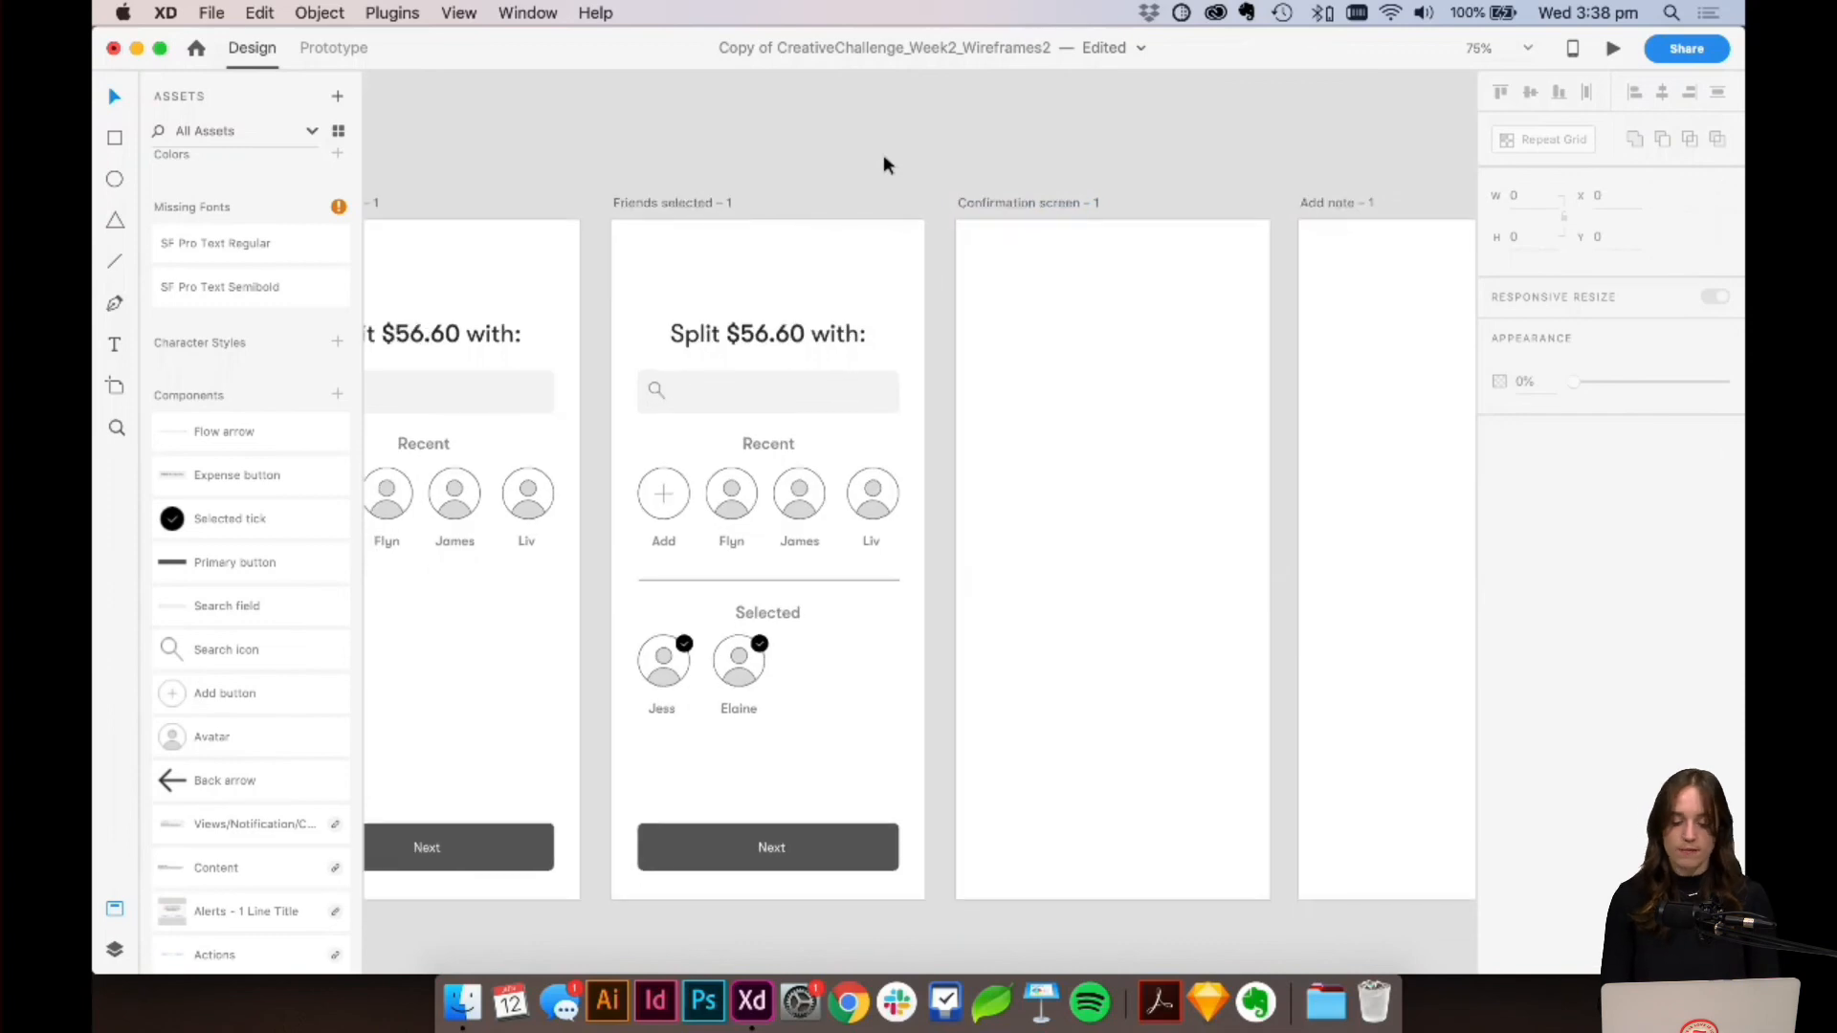
scroll(884, 160, "up", 5)
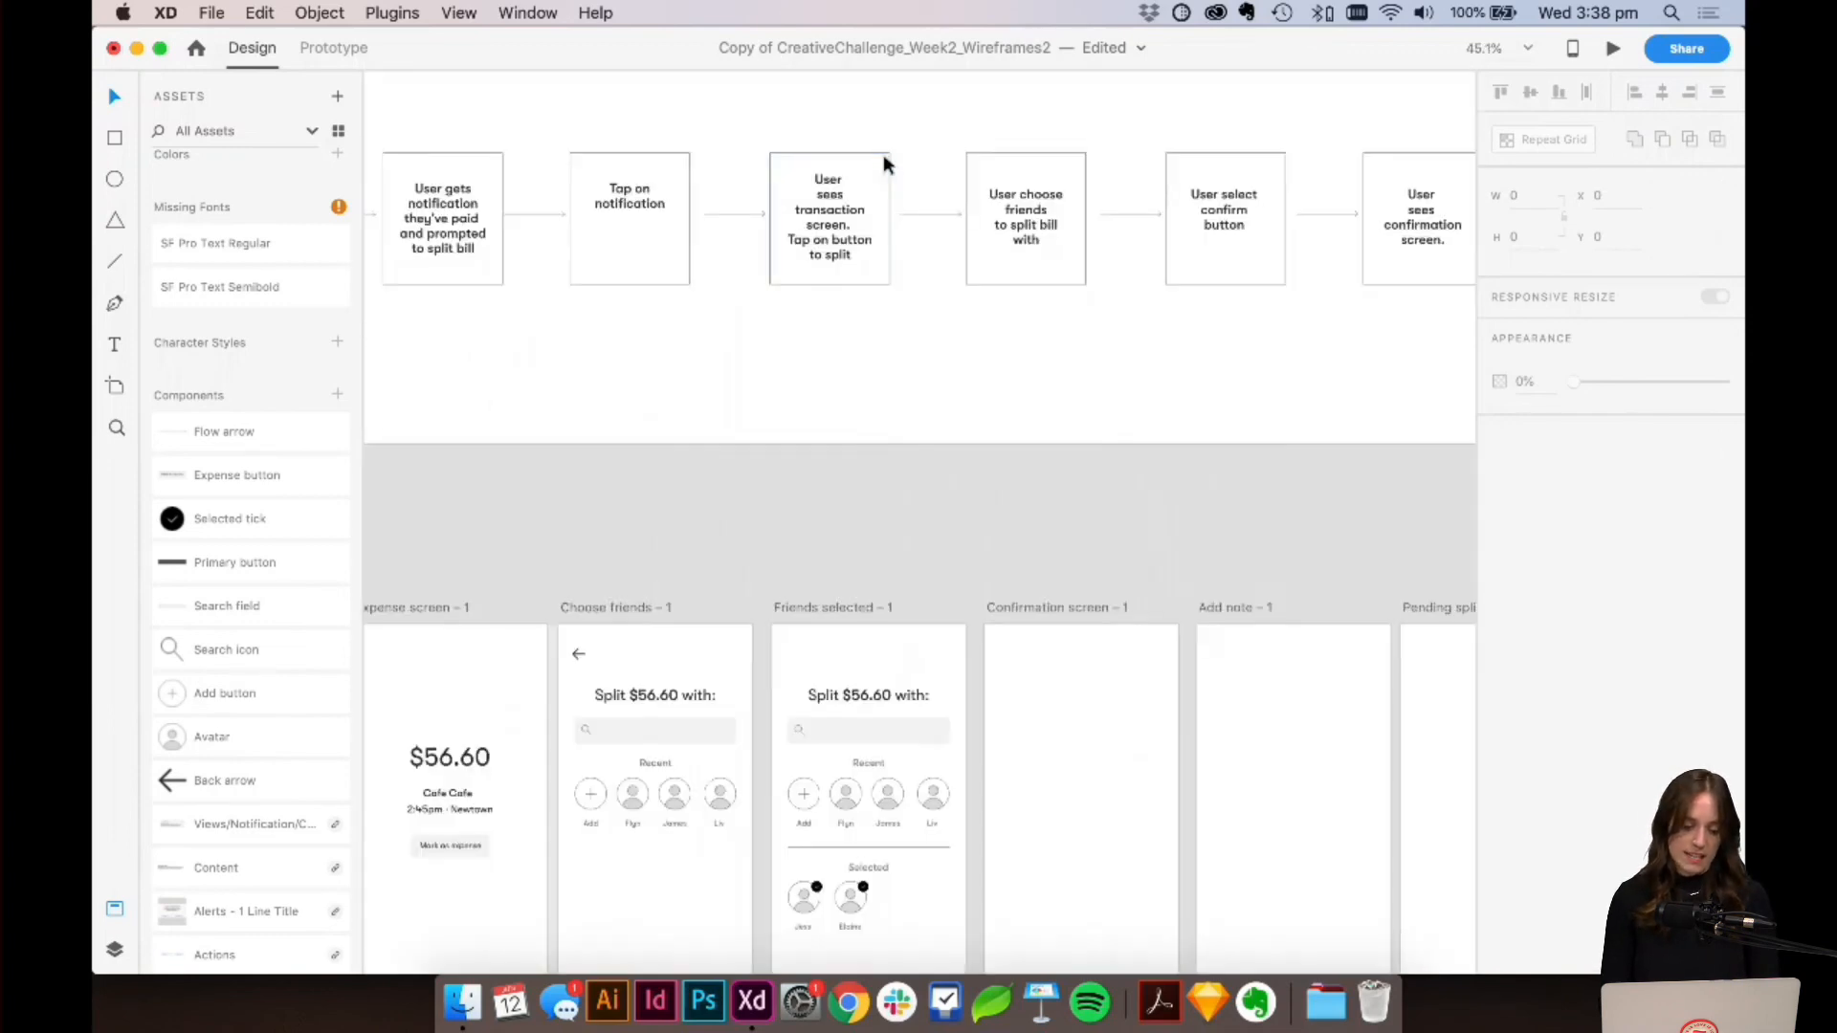
scroll(883, 163, "up", 10)
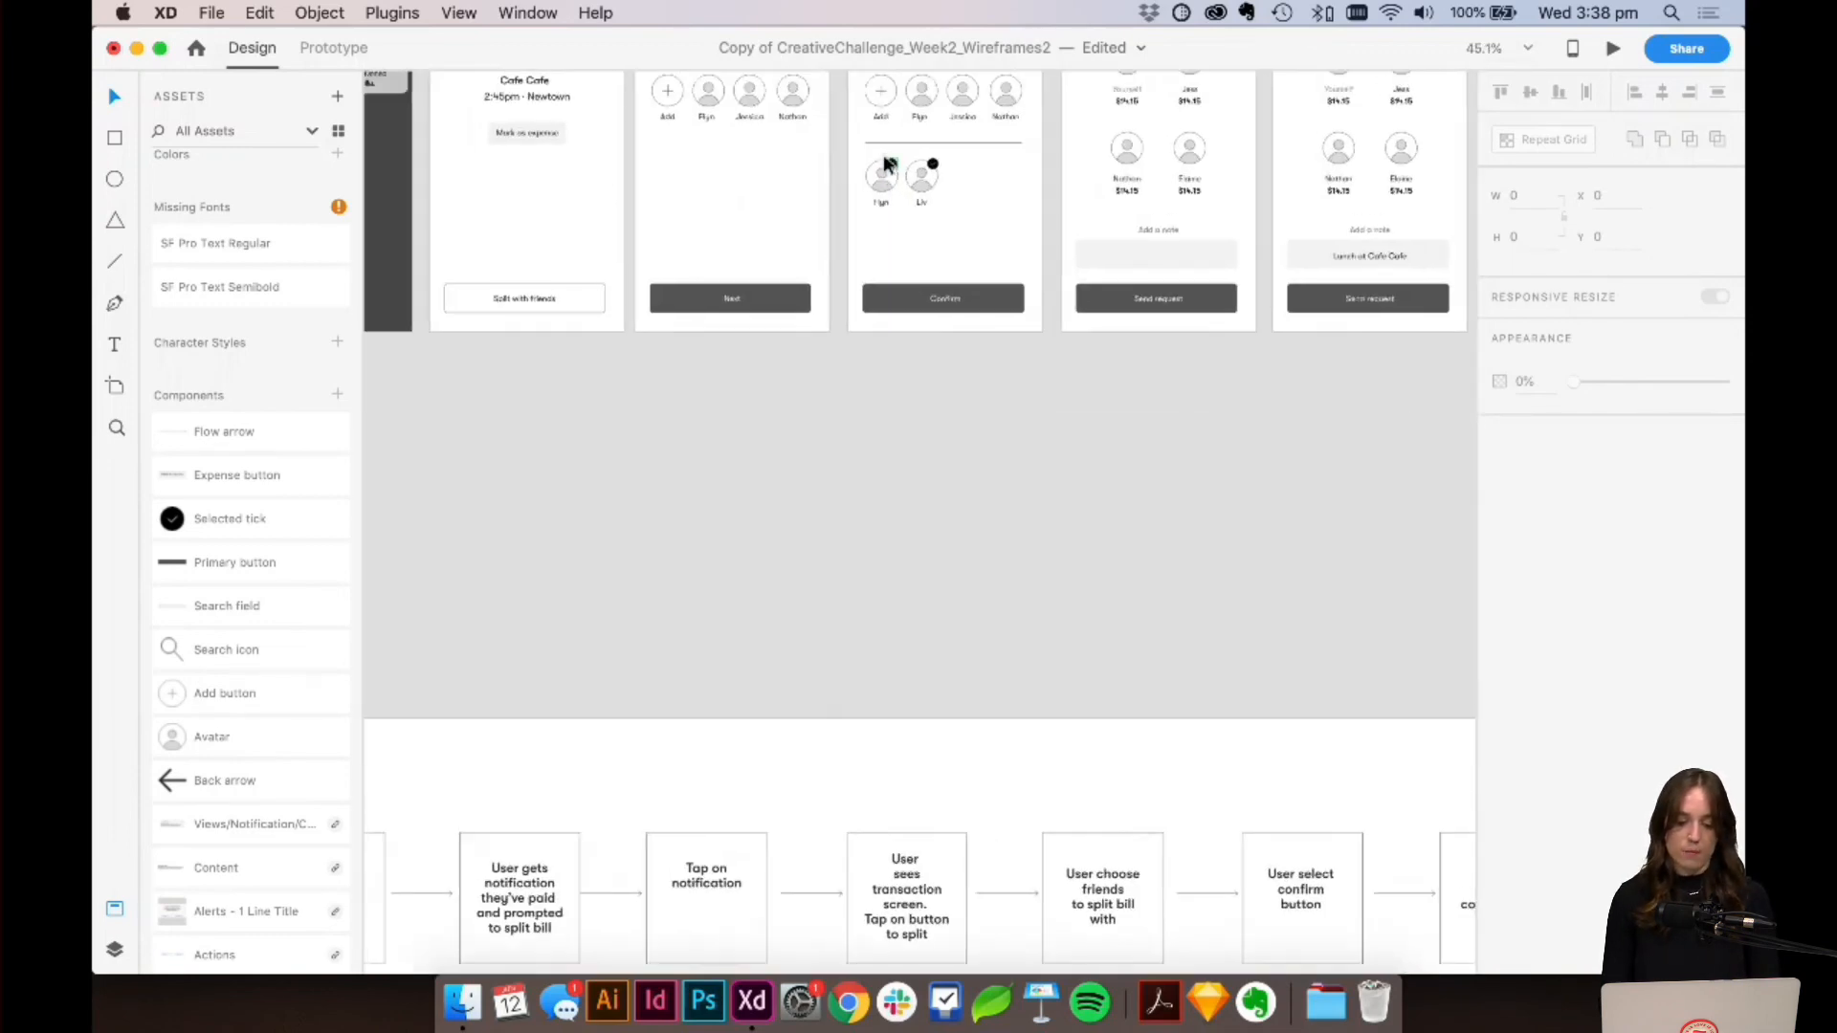
scroll(882, 161, "up", 2)
scroll(882, 161, "left", 2)
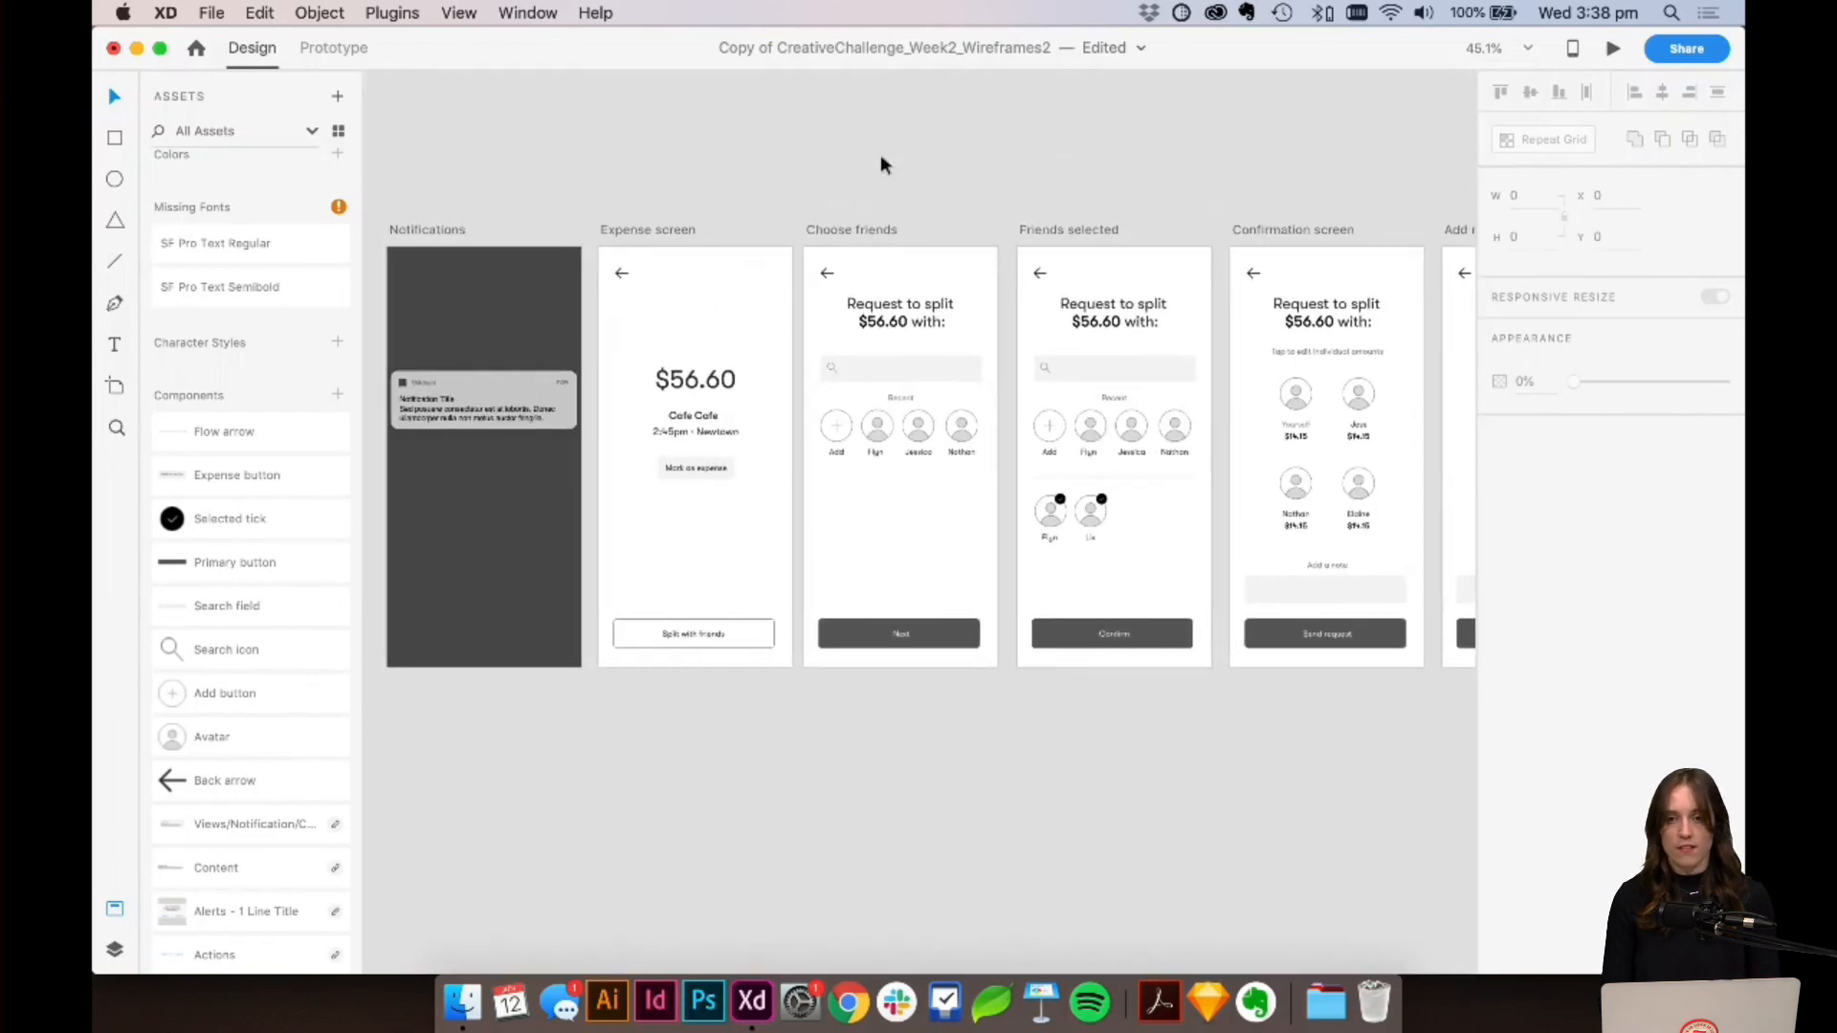
scroll(883, 165, "right", 1)
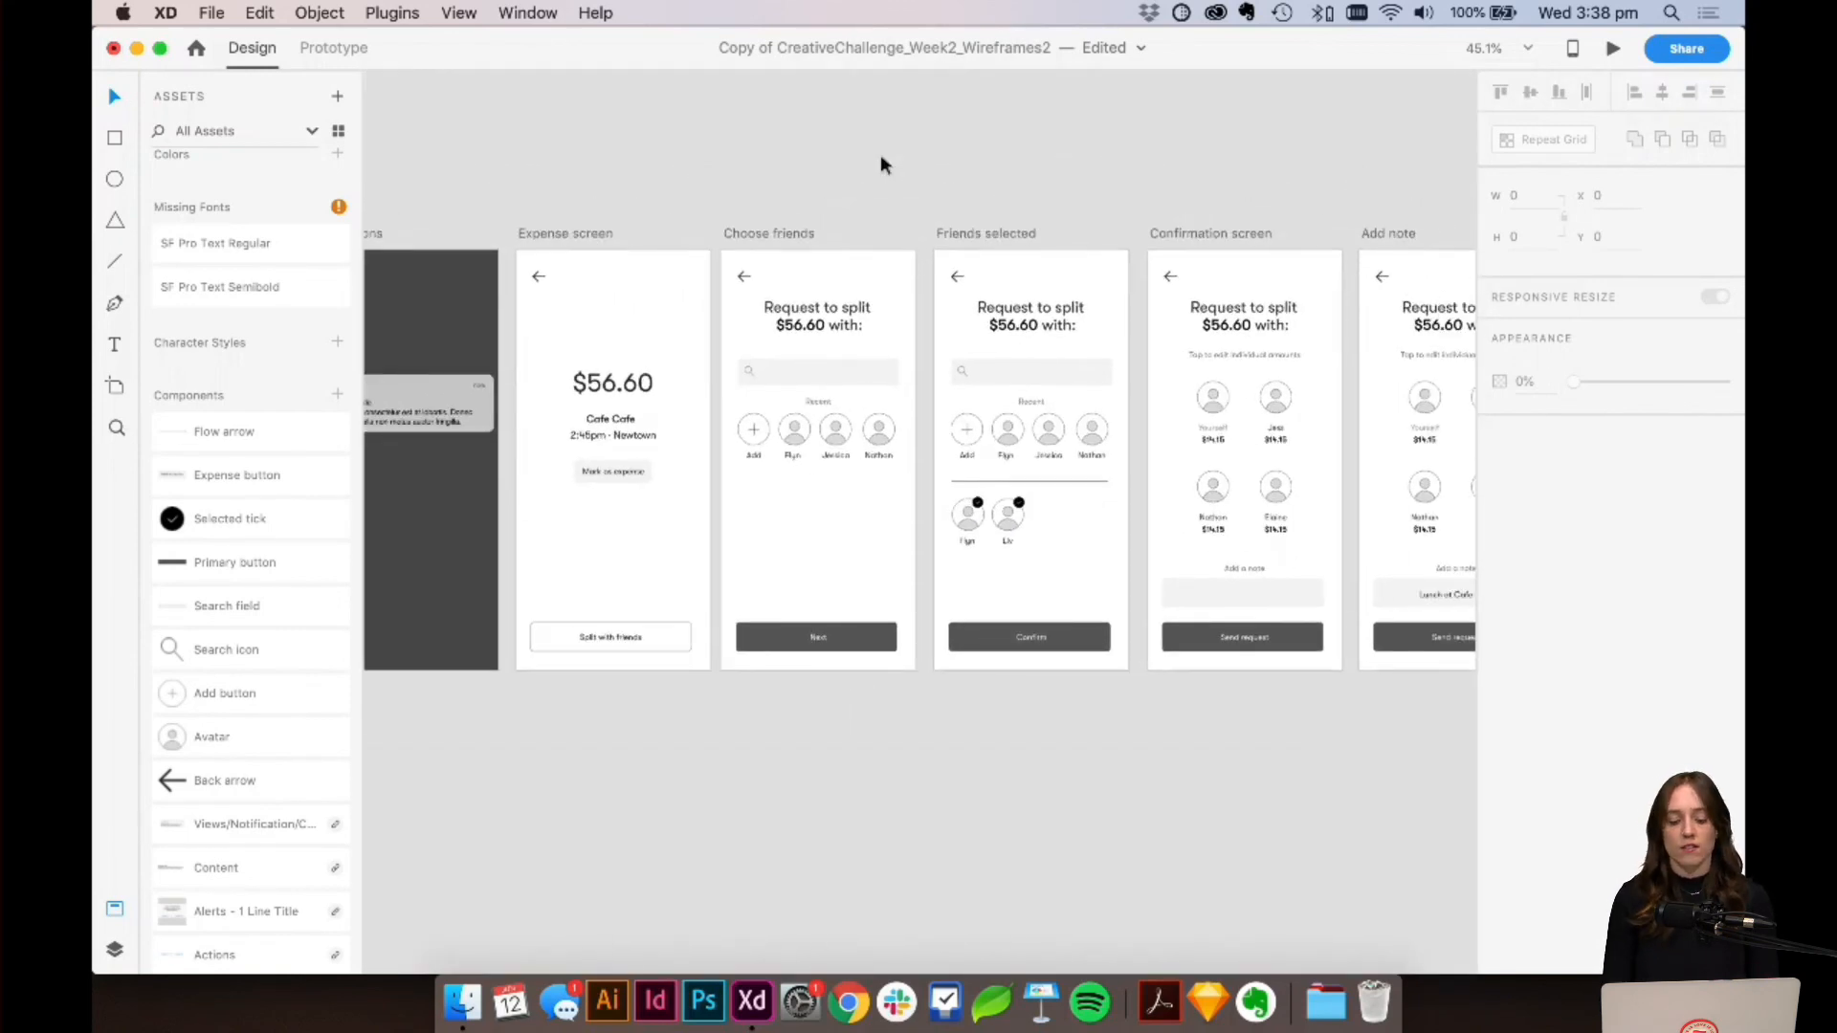
scroll(880, 165, "up", 2)
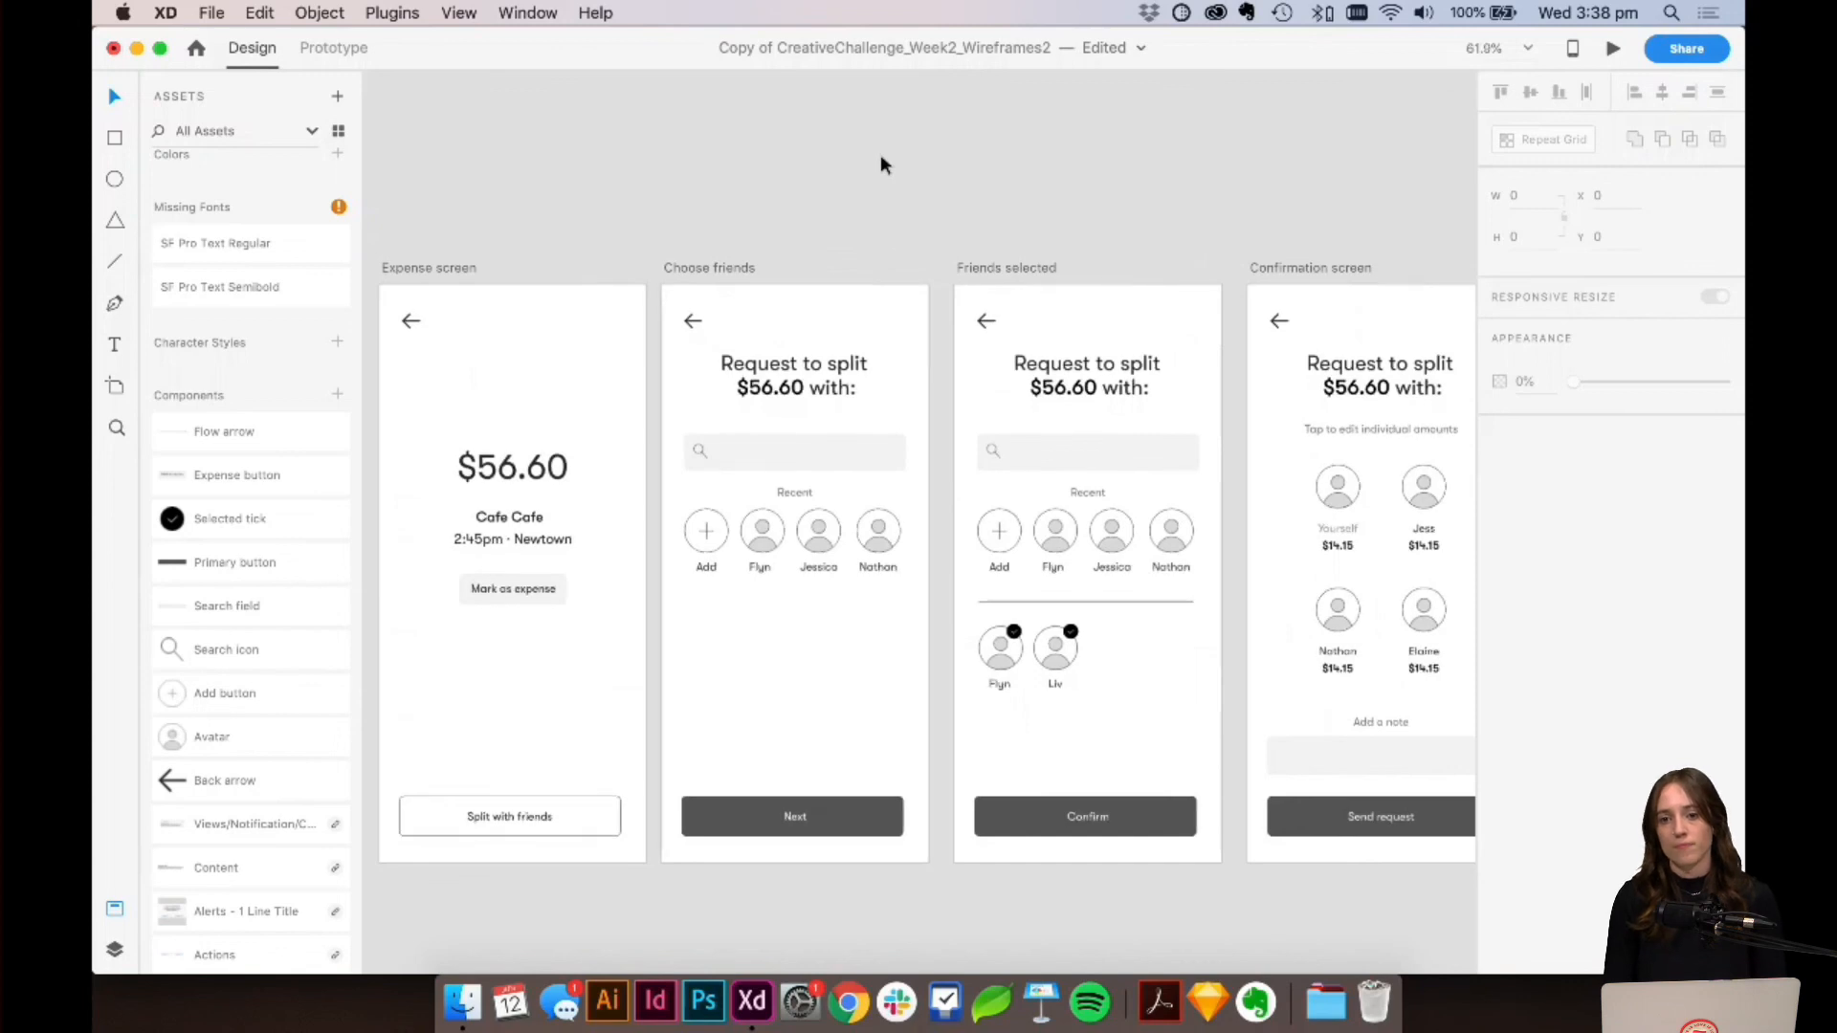
scroll(880, 165, "up", 3)
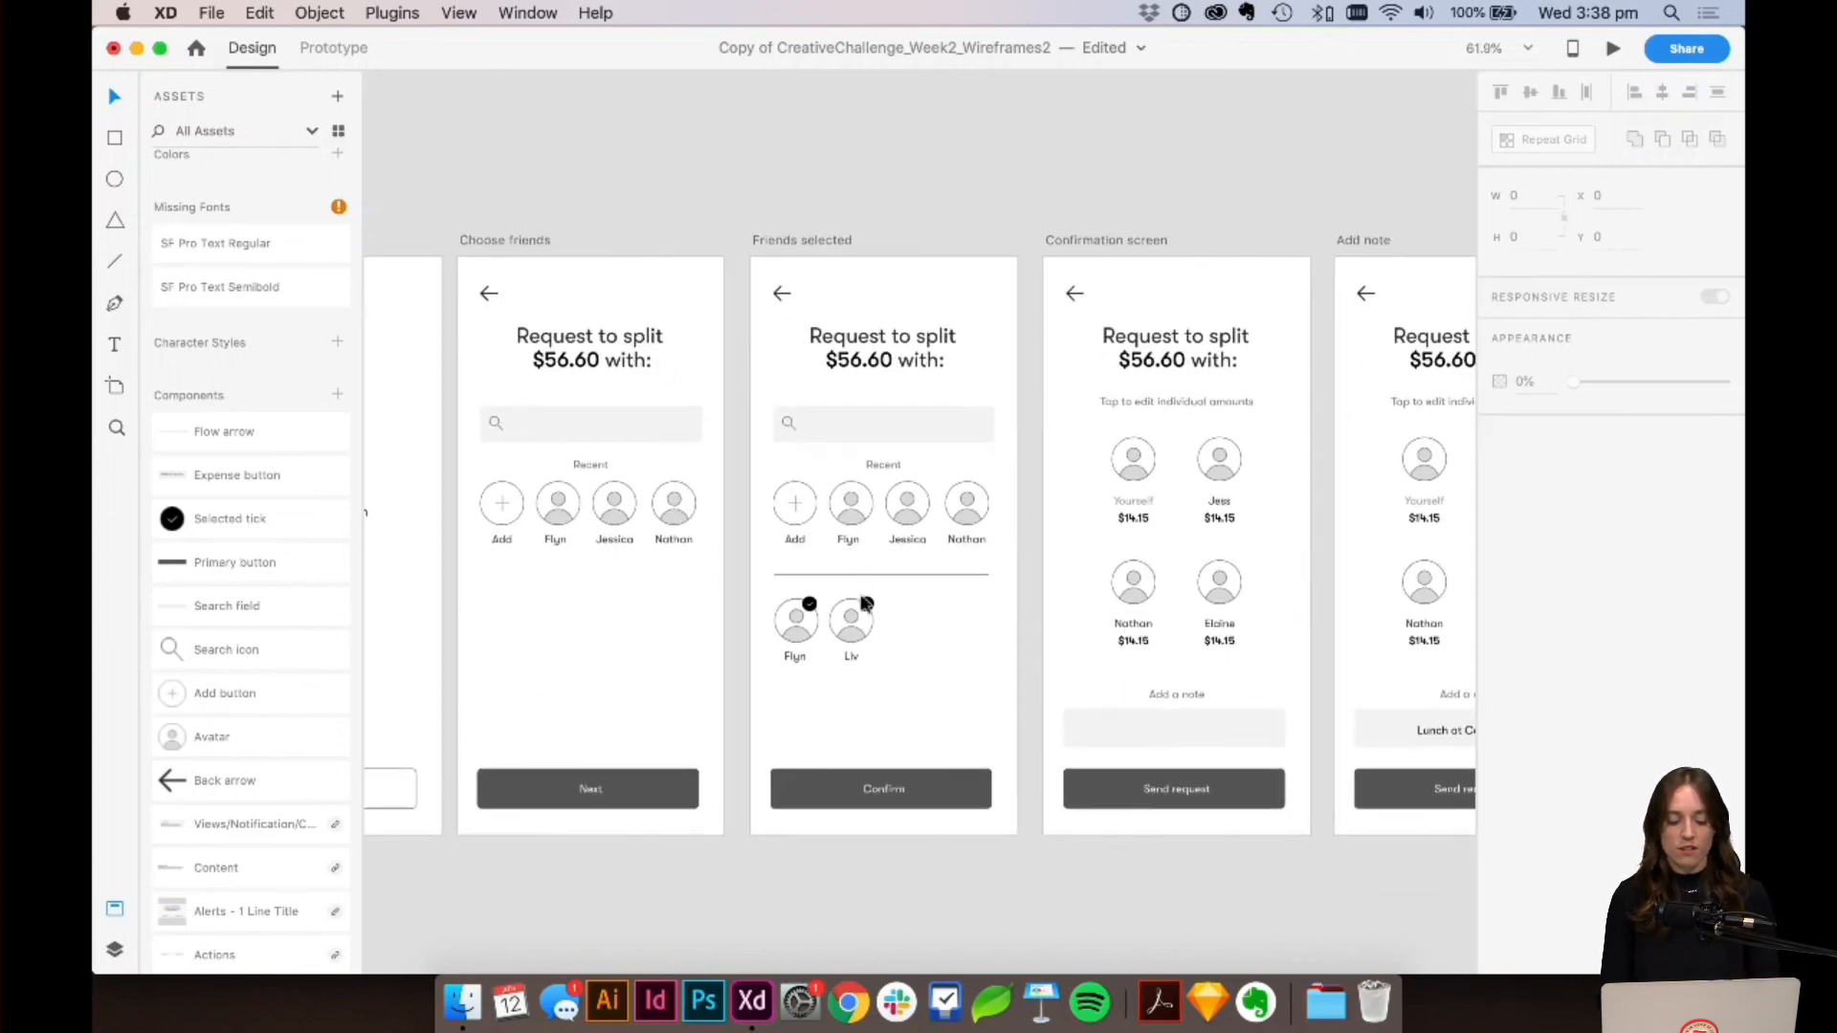
scroll(829, 698, "right", 3)
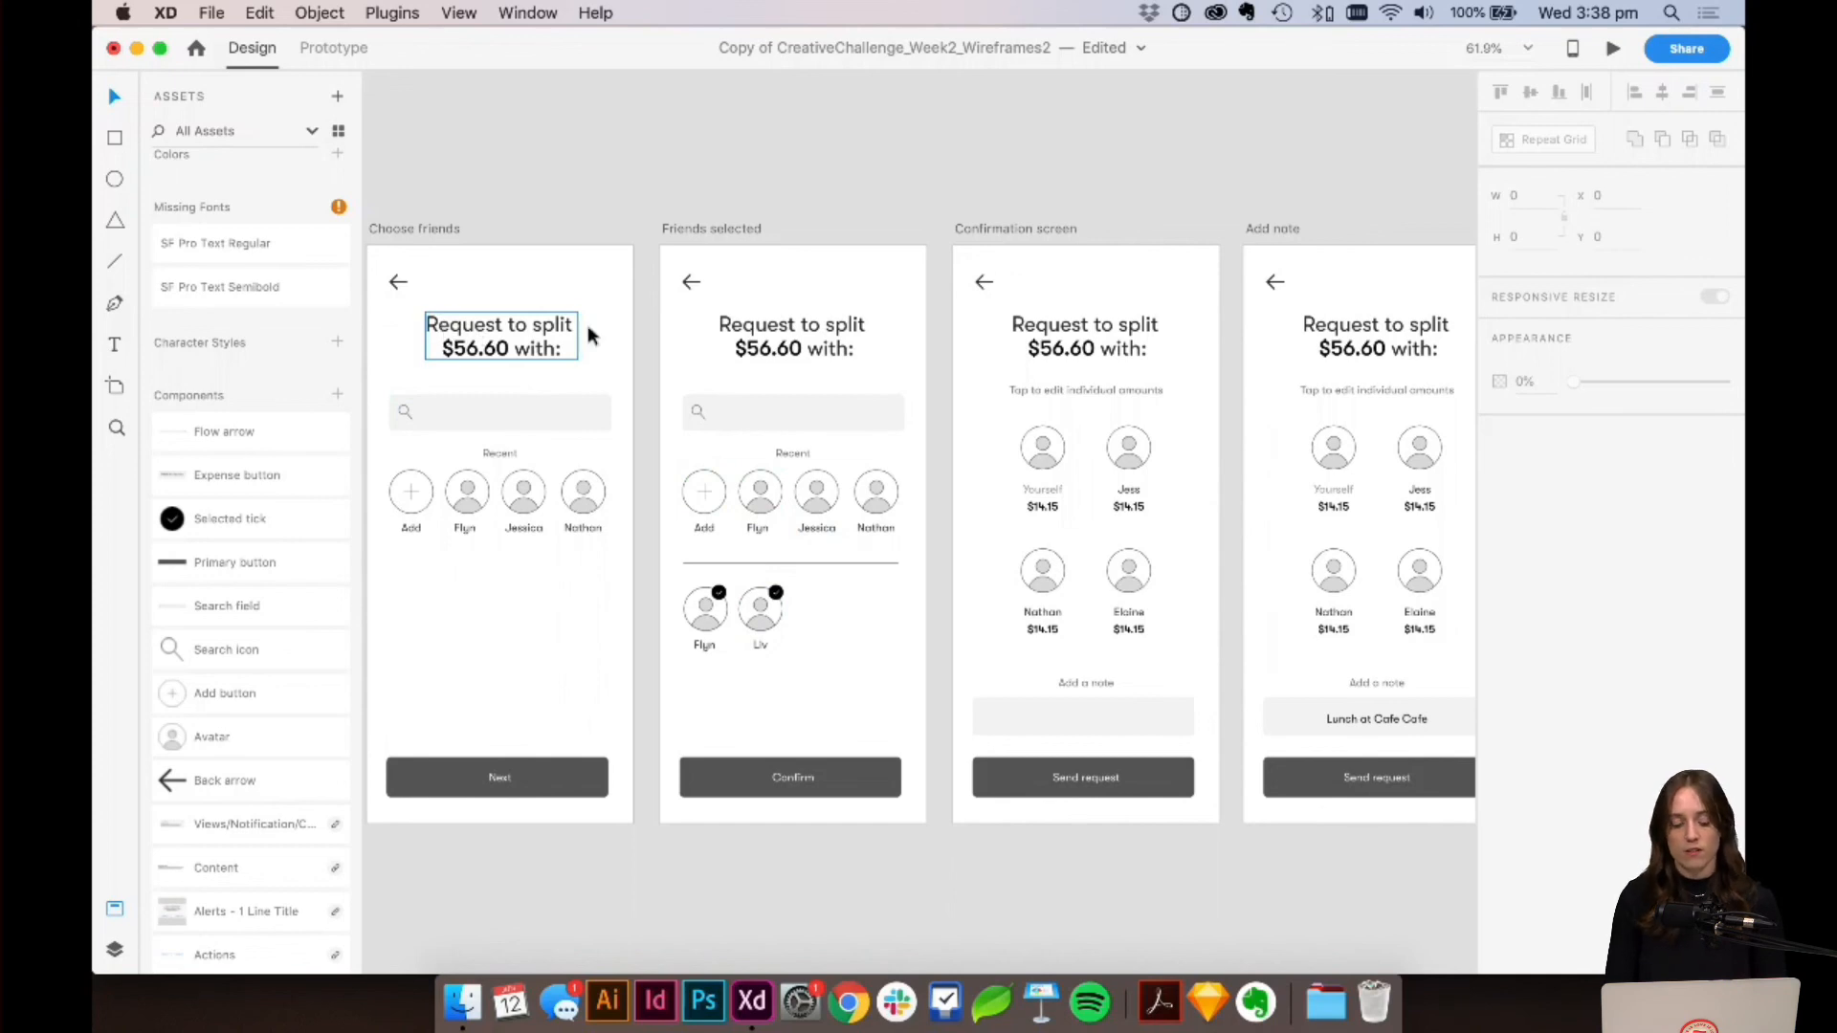
scroll(714, 273, "right", 2)
scroll(714, 270, "right", 1)
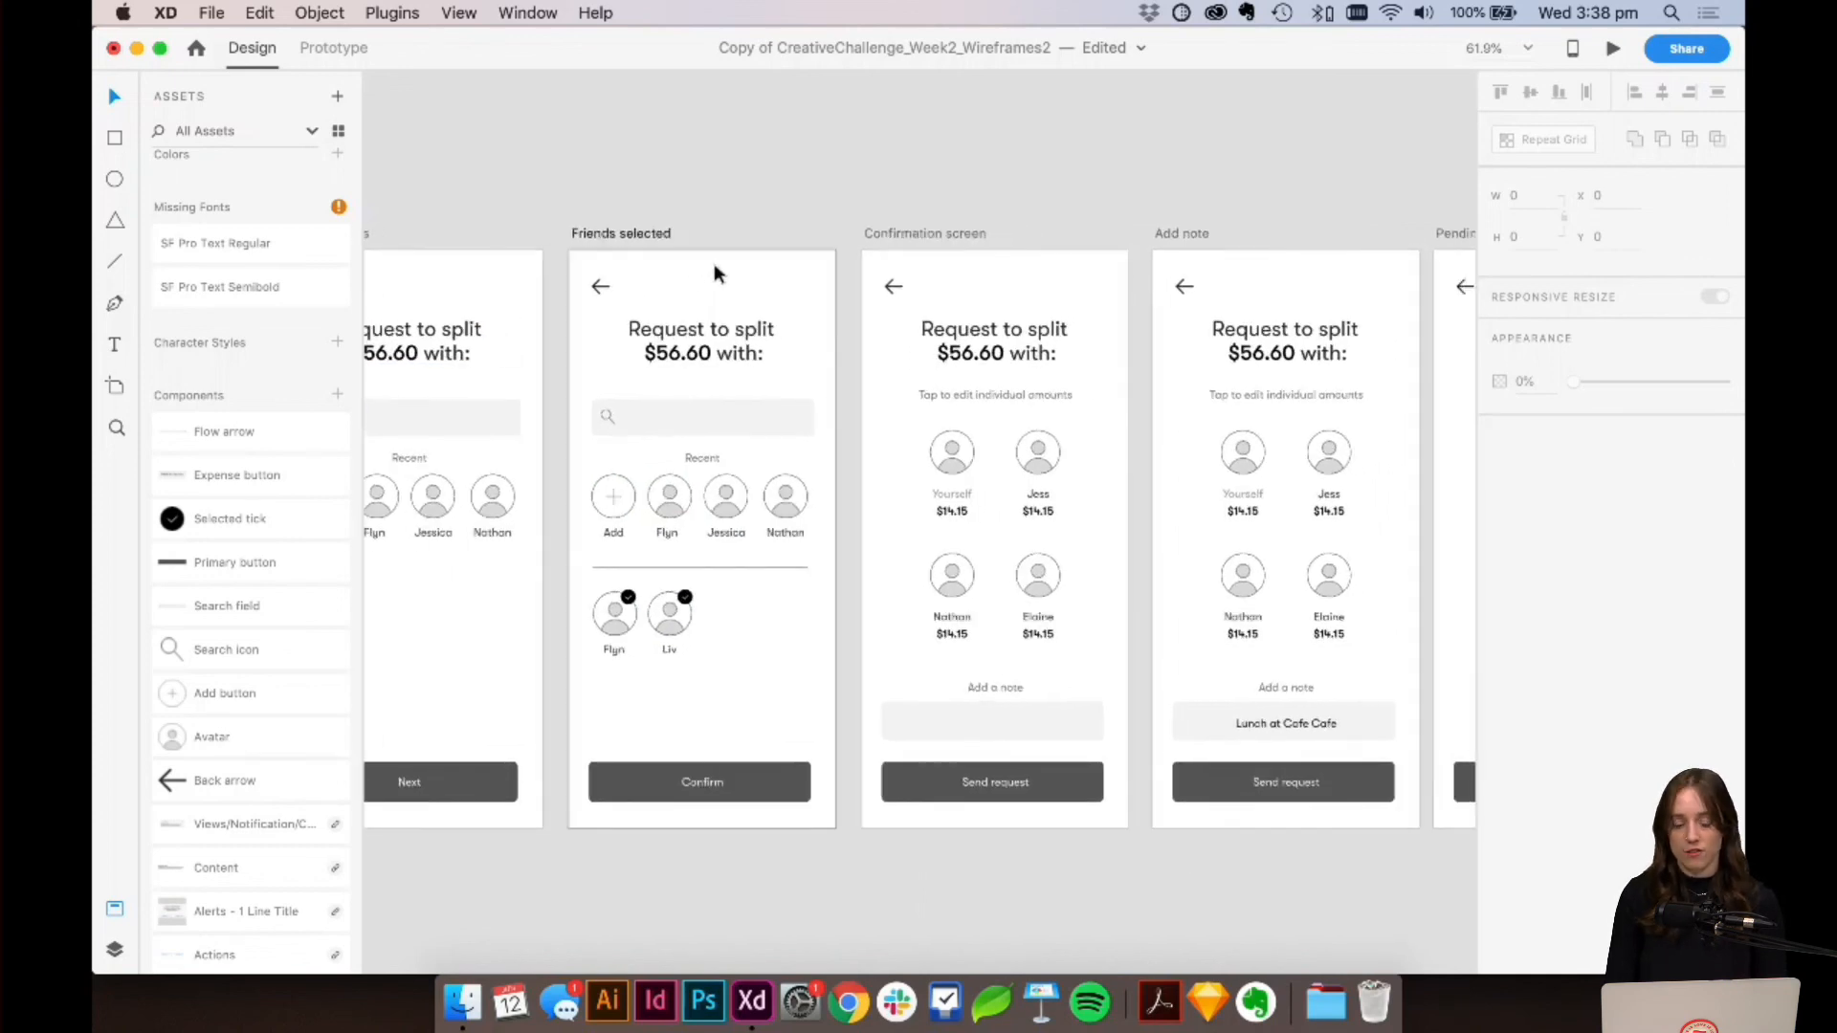
scroll(629, 655, "right", 5)
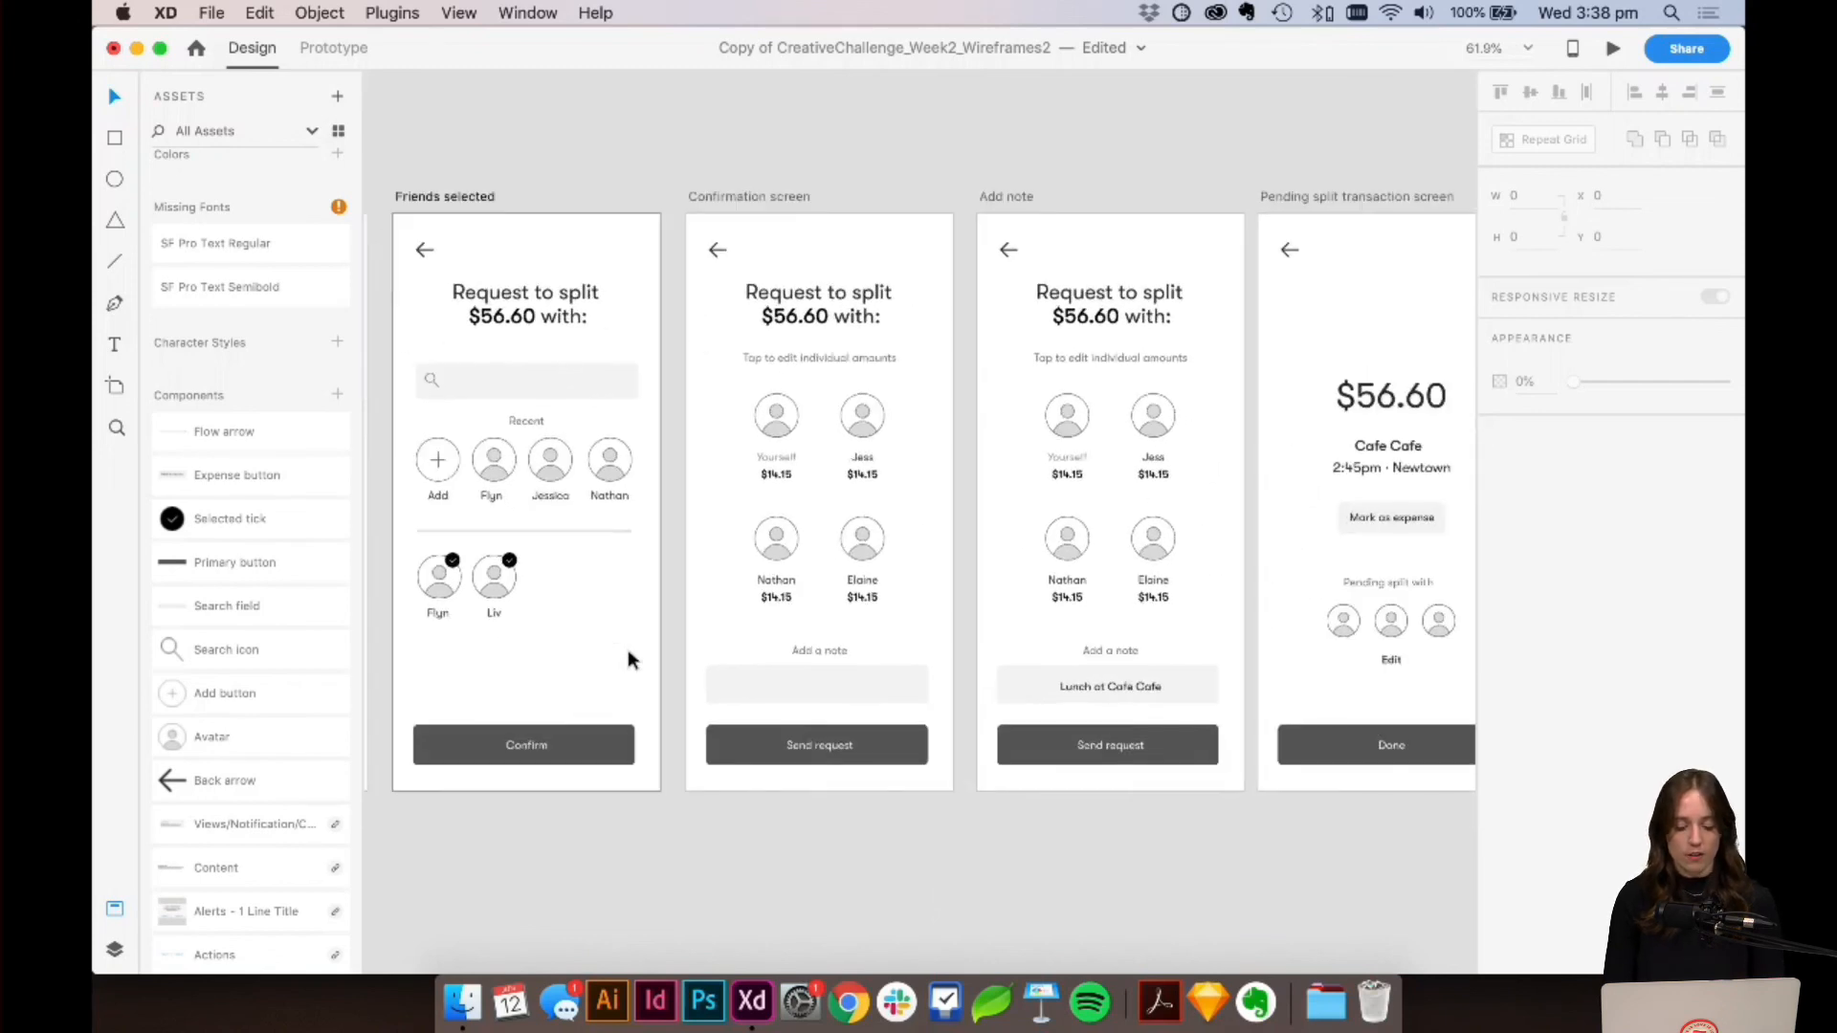
Step: Examine the reference Confirmation, Add note and Pending split transaction screens, including individual amounts, note field and pending friends
scroll(629, 652, "up", 5)
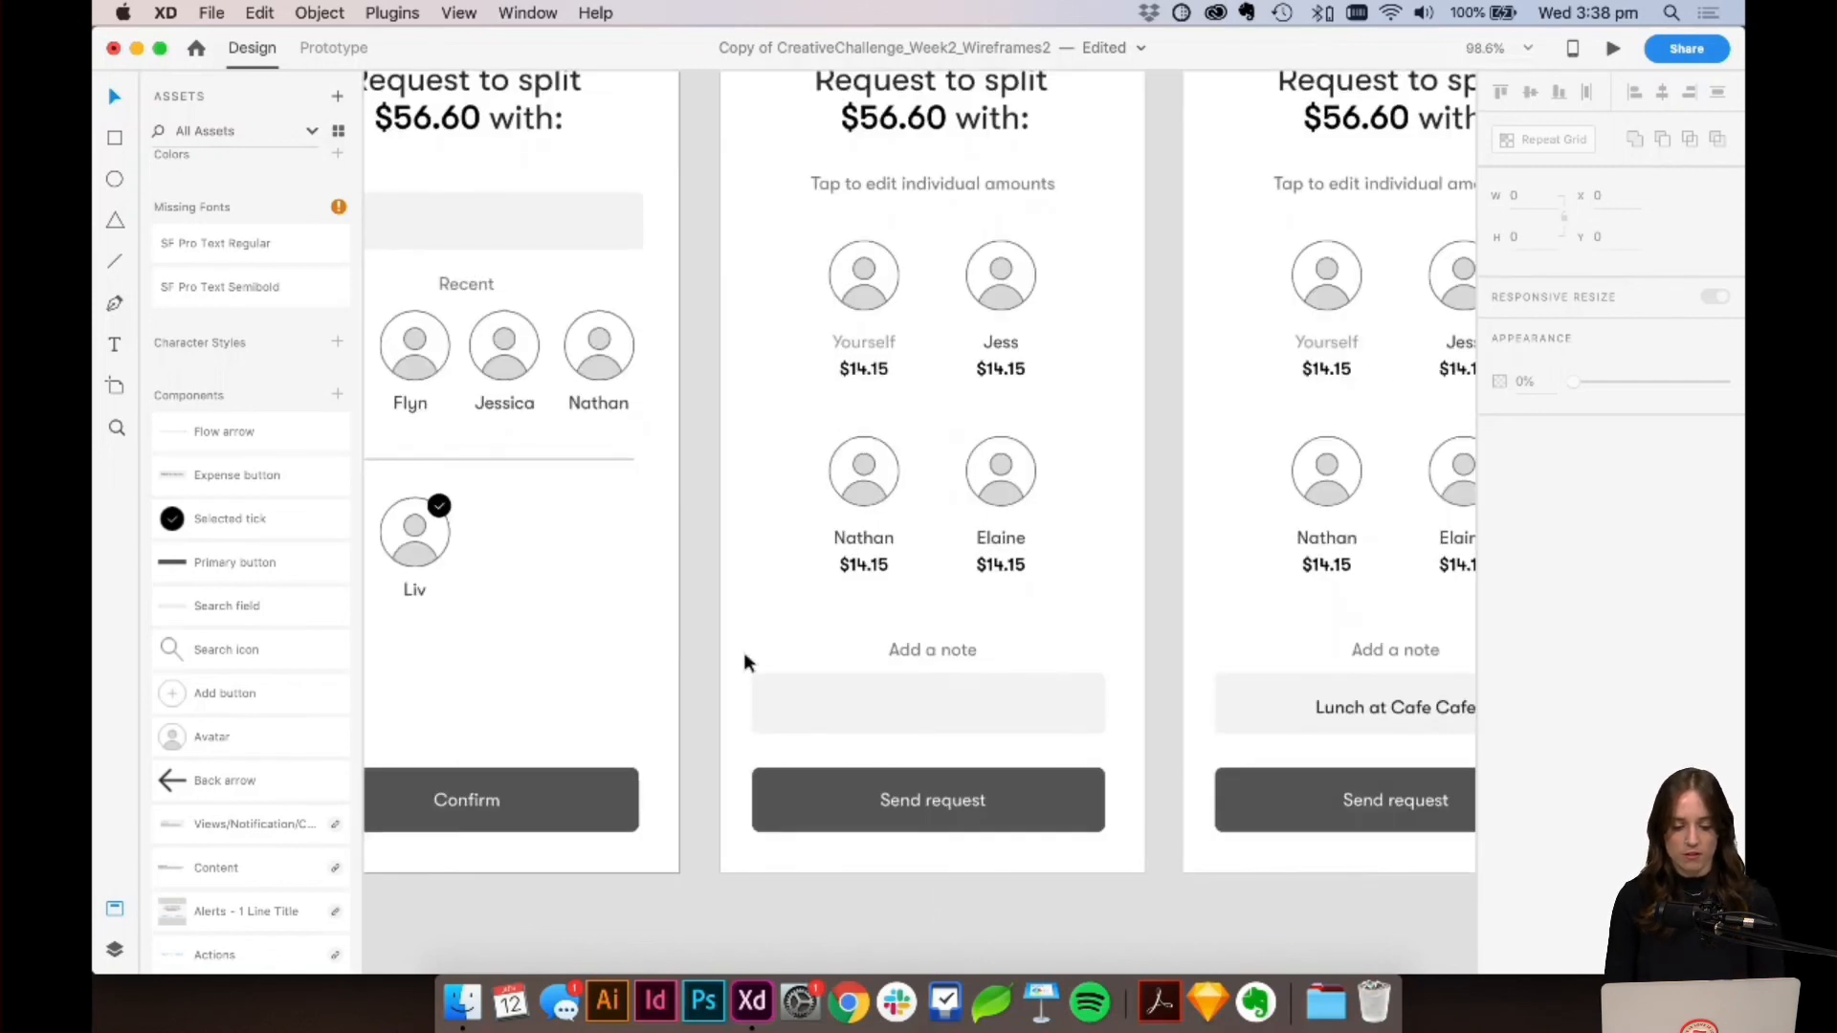
scroll(747, 661, "up", 2)
scroll(747, 660, "right", 2)
scroll(744, 652, "down", 3)
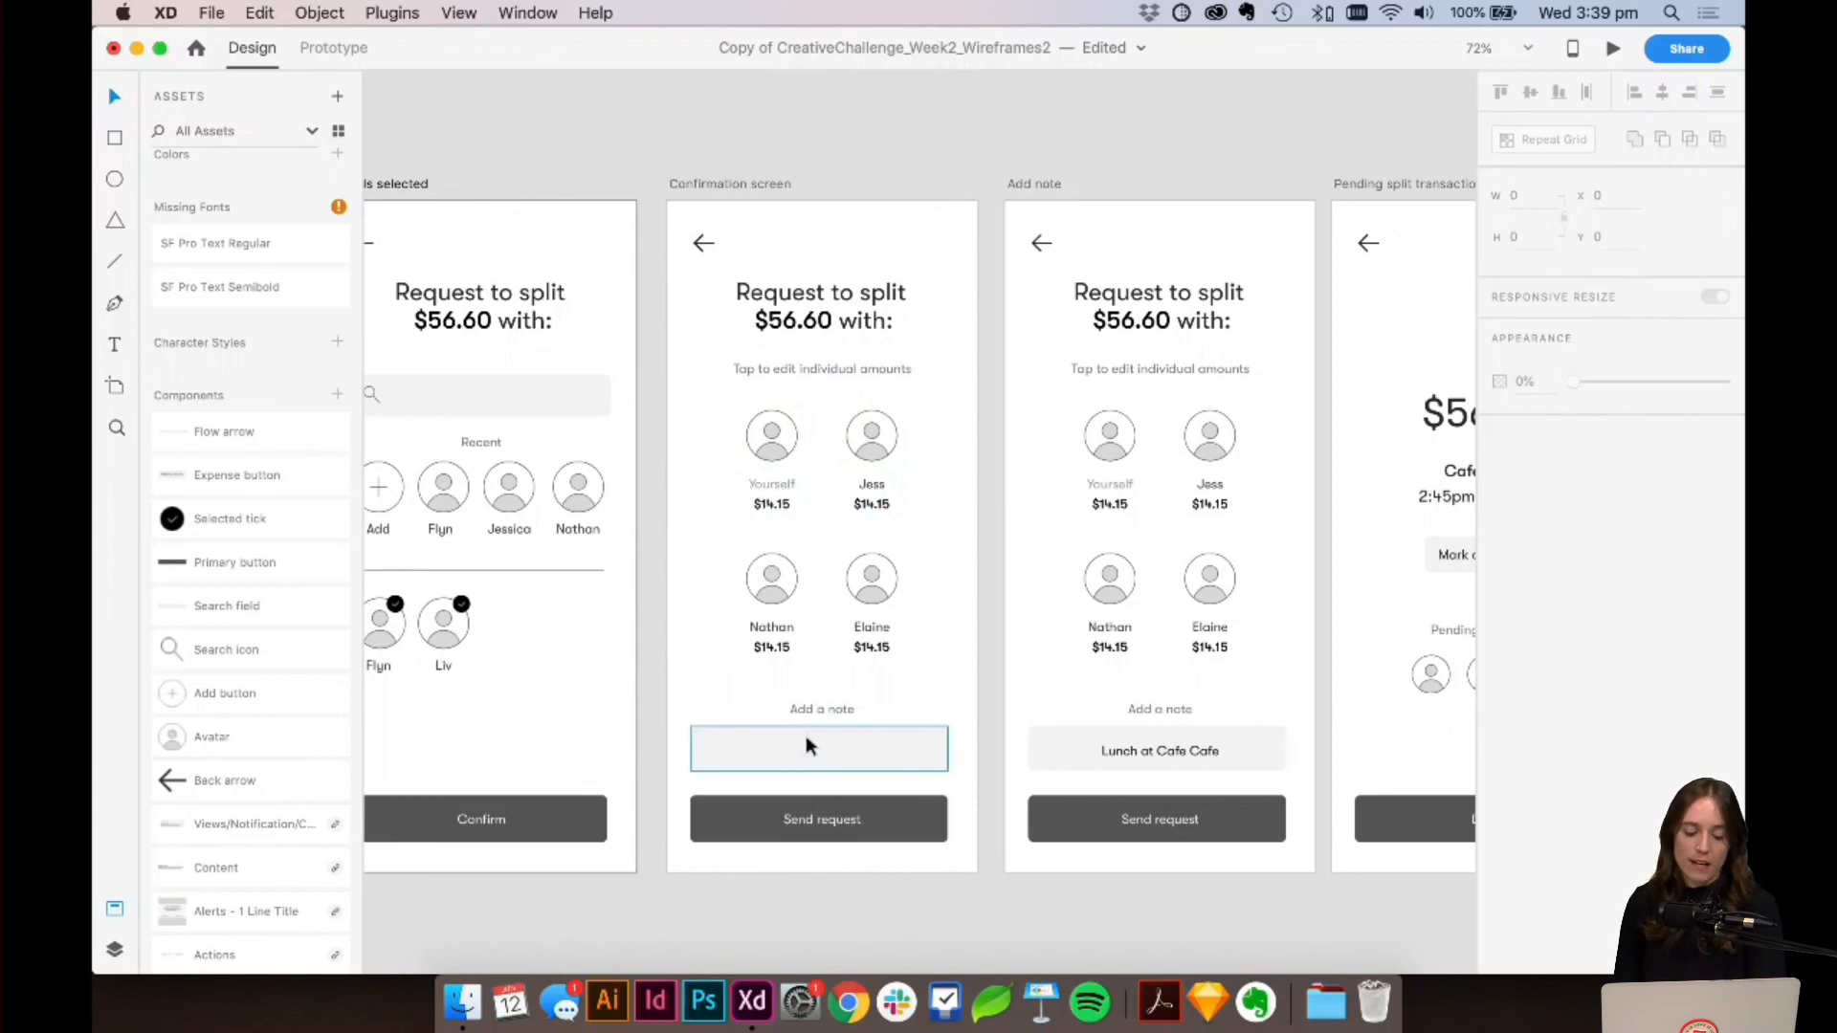
scroll(806, 735, "right", 5)
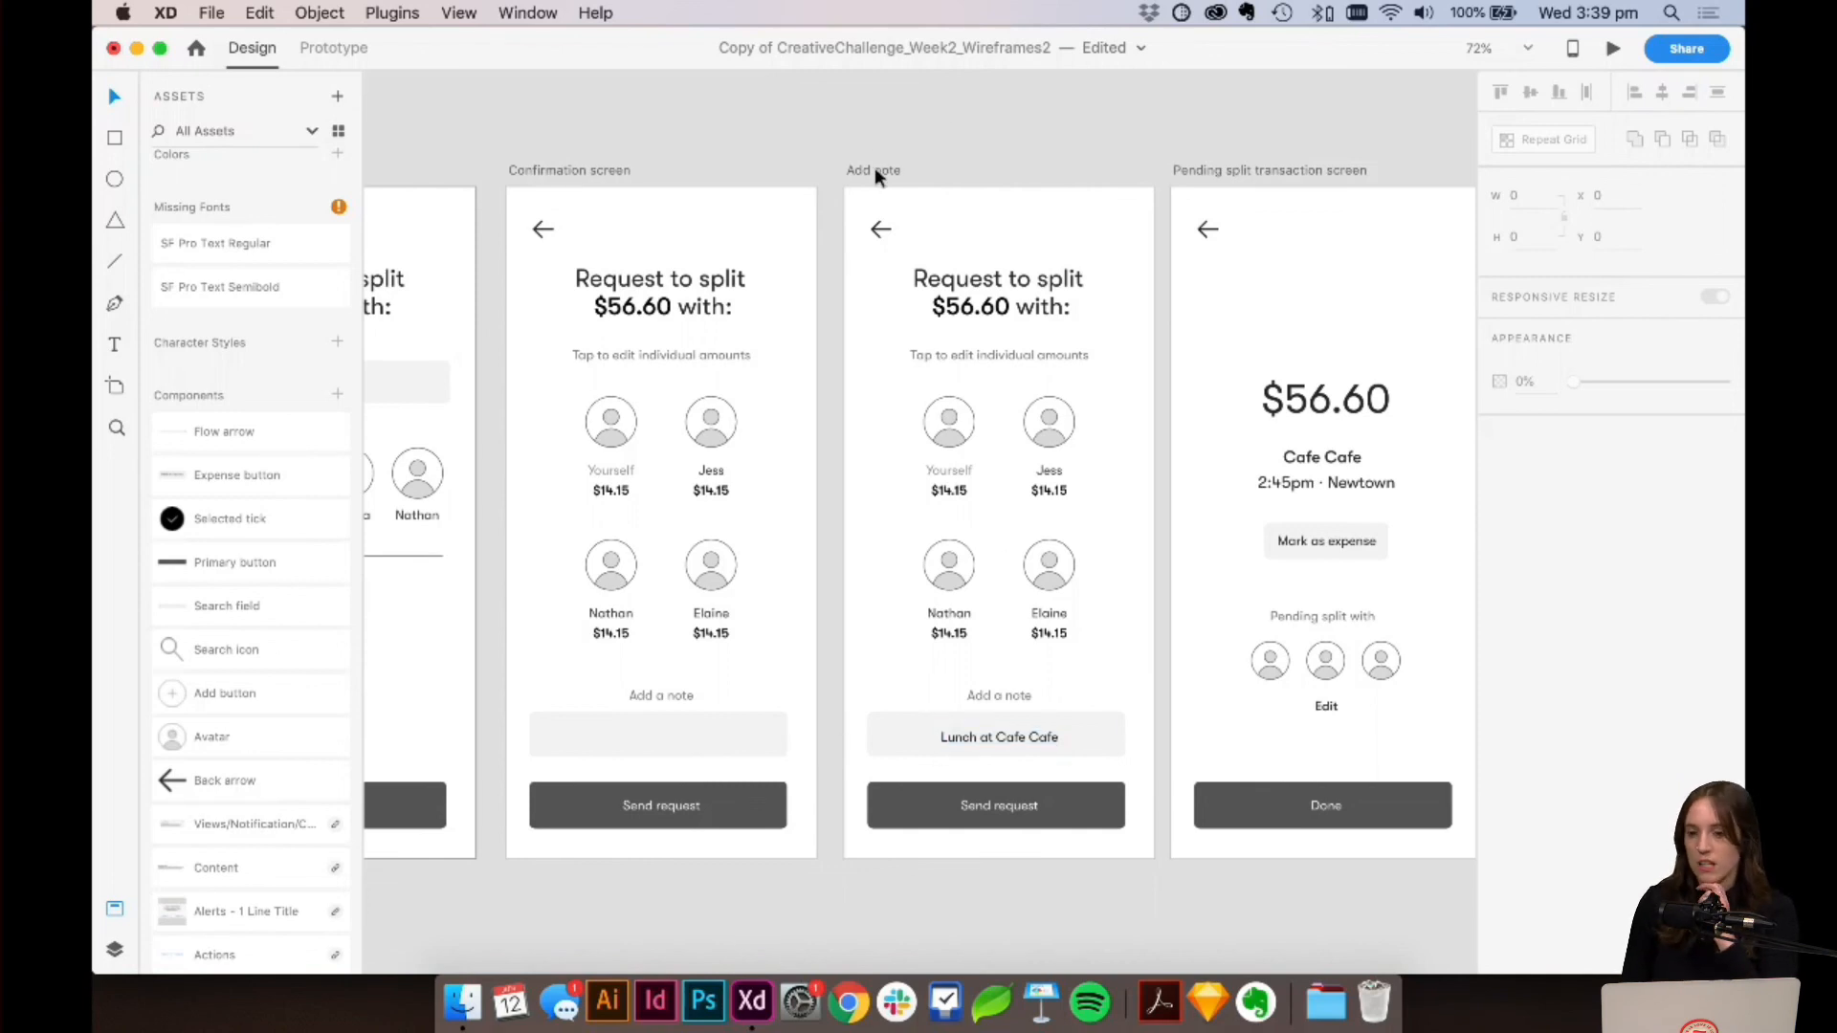
double_click(974, 738)
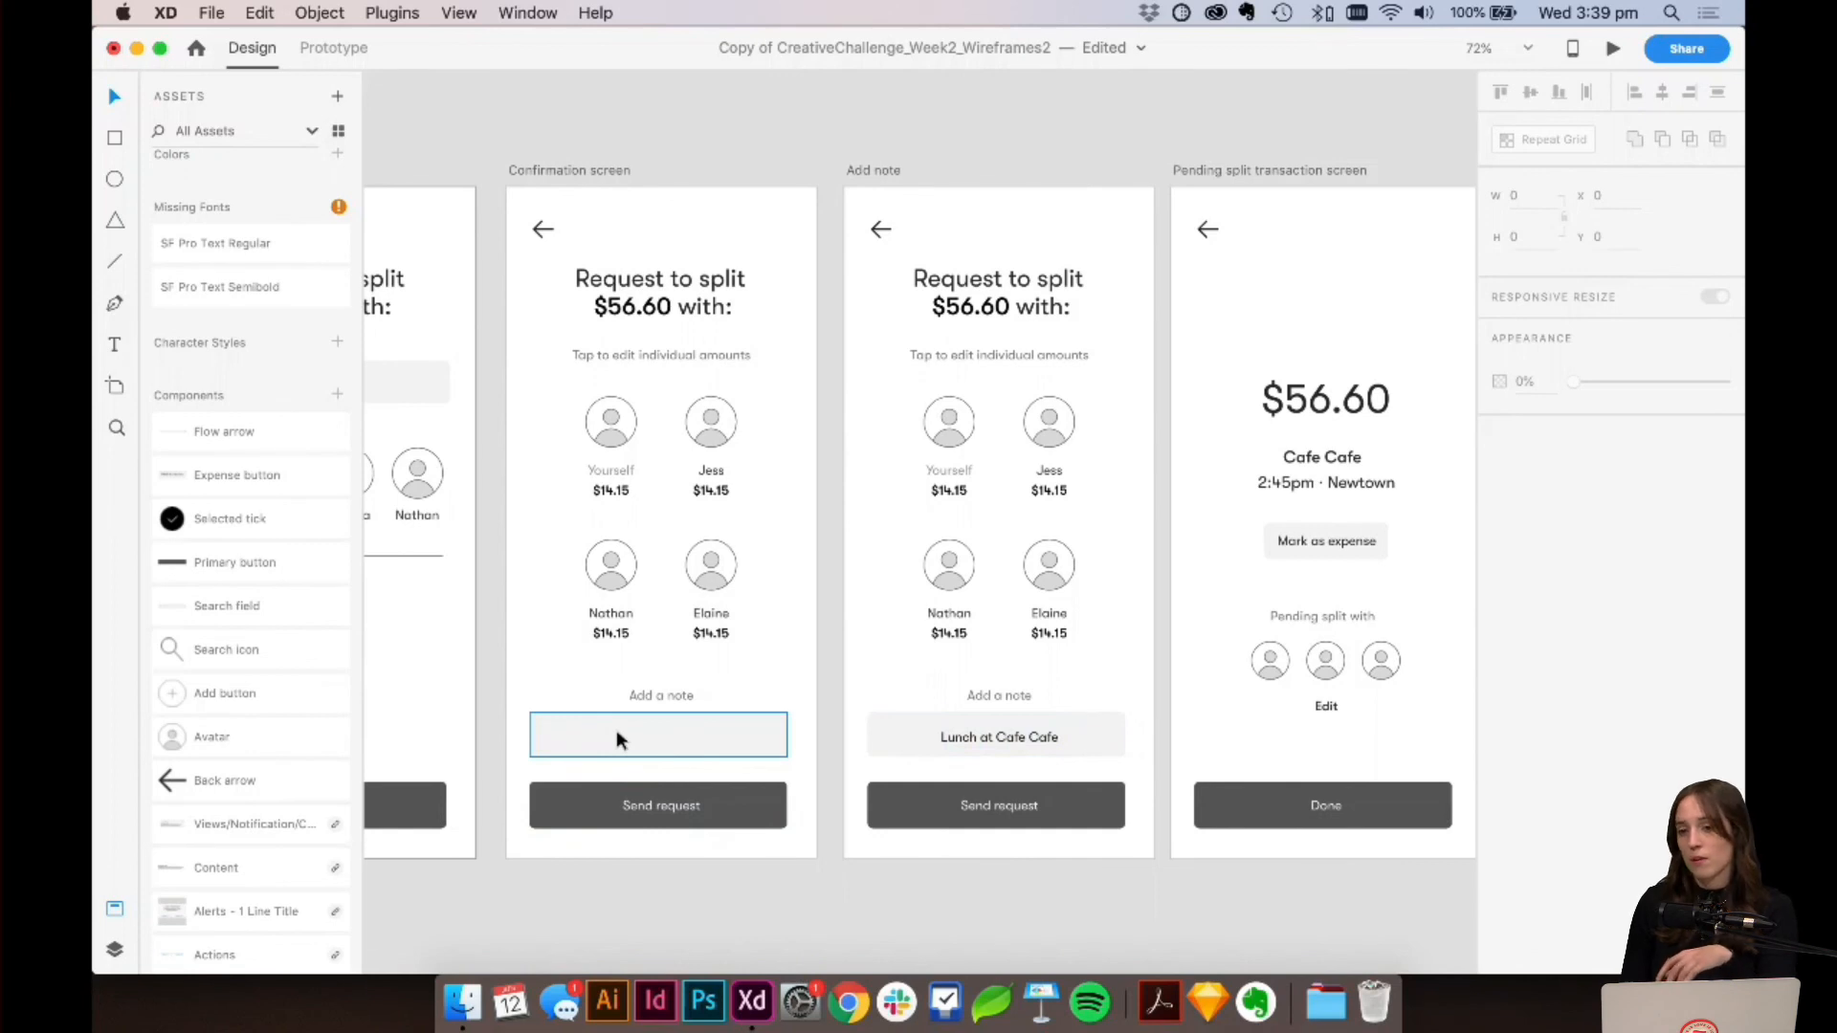
left_click(584, 724)
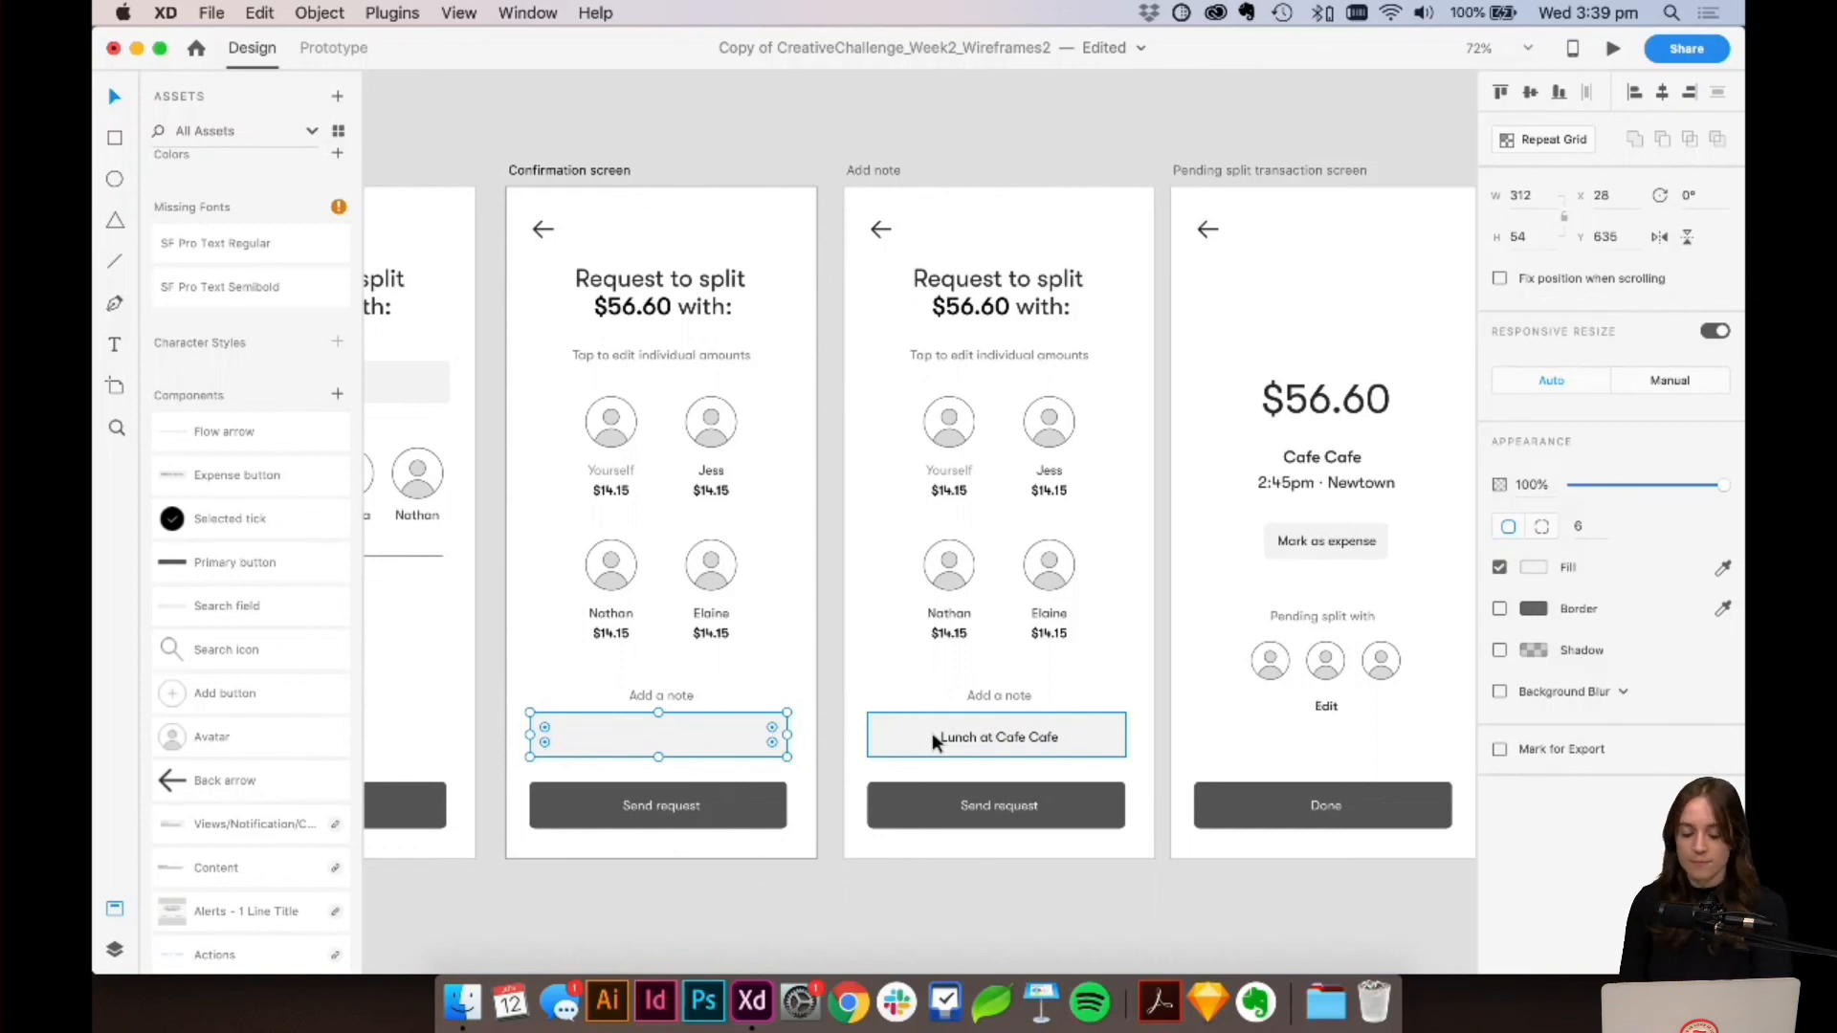
scroll(985, 735, "right", 4)
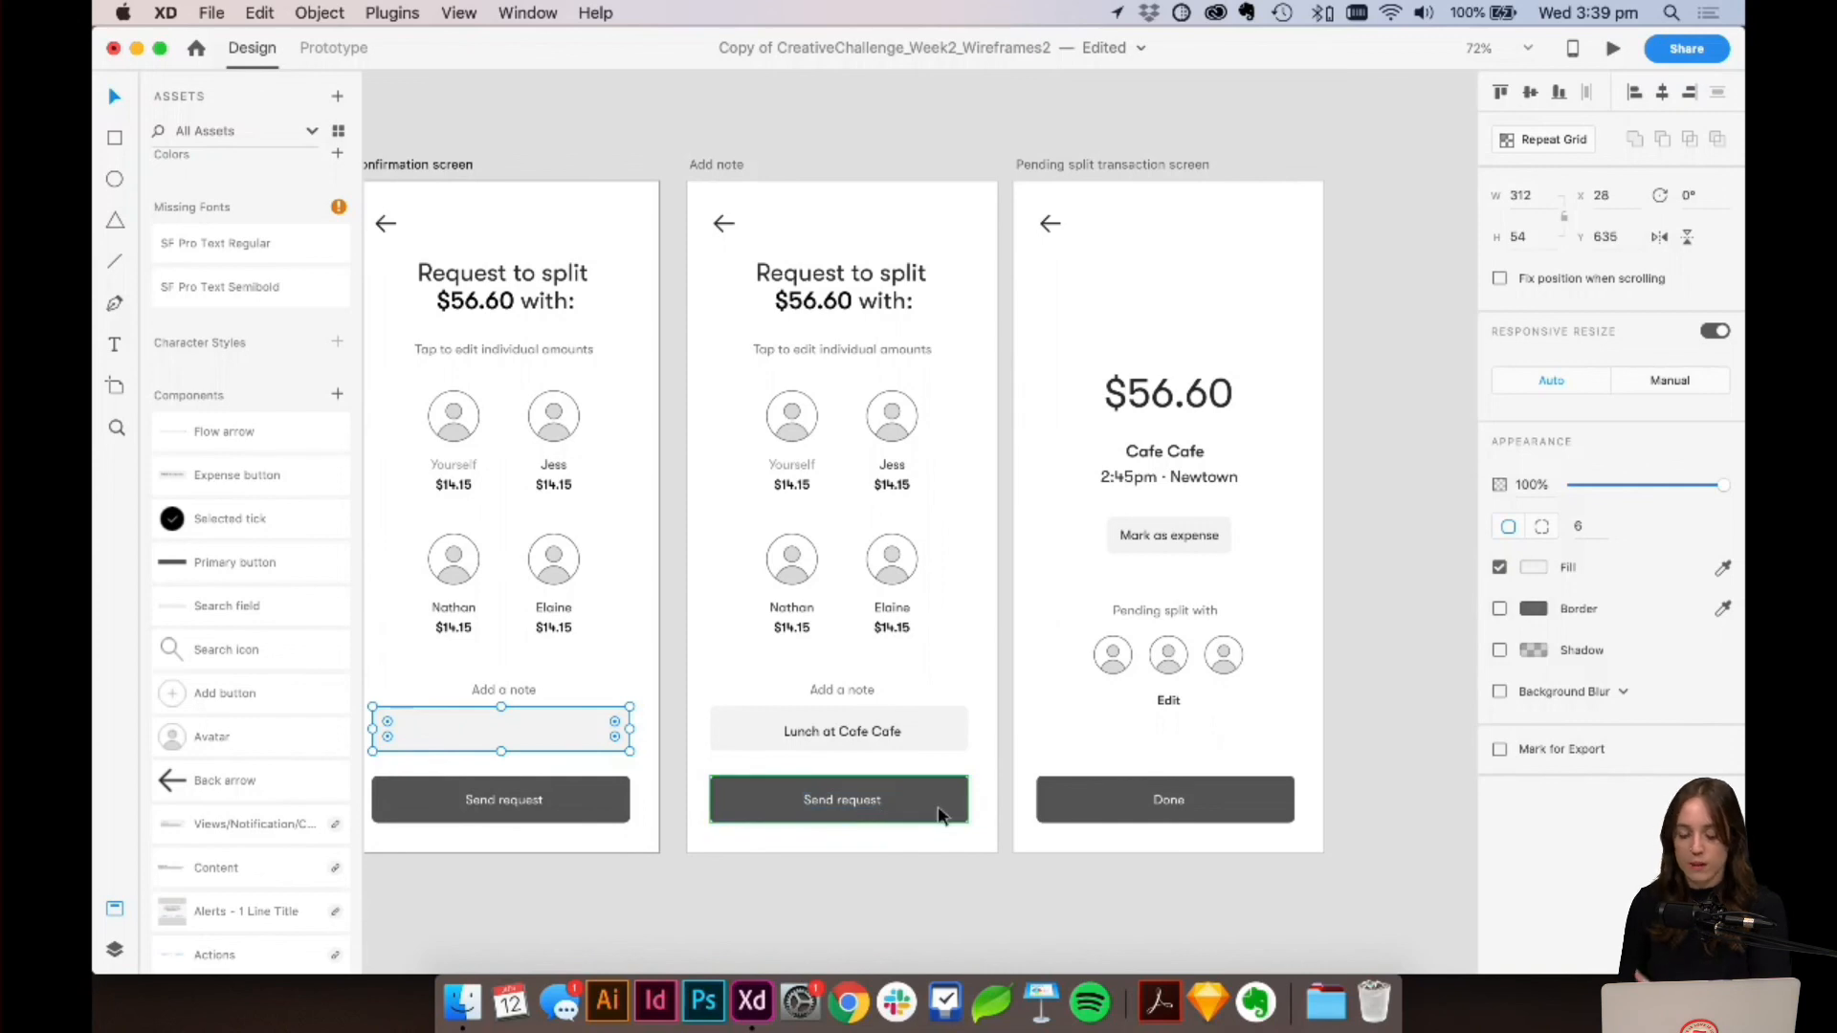
scroll(938, 814, "right", 3)
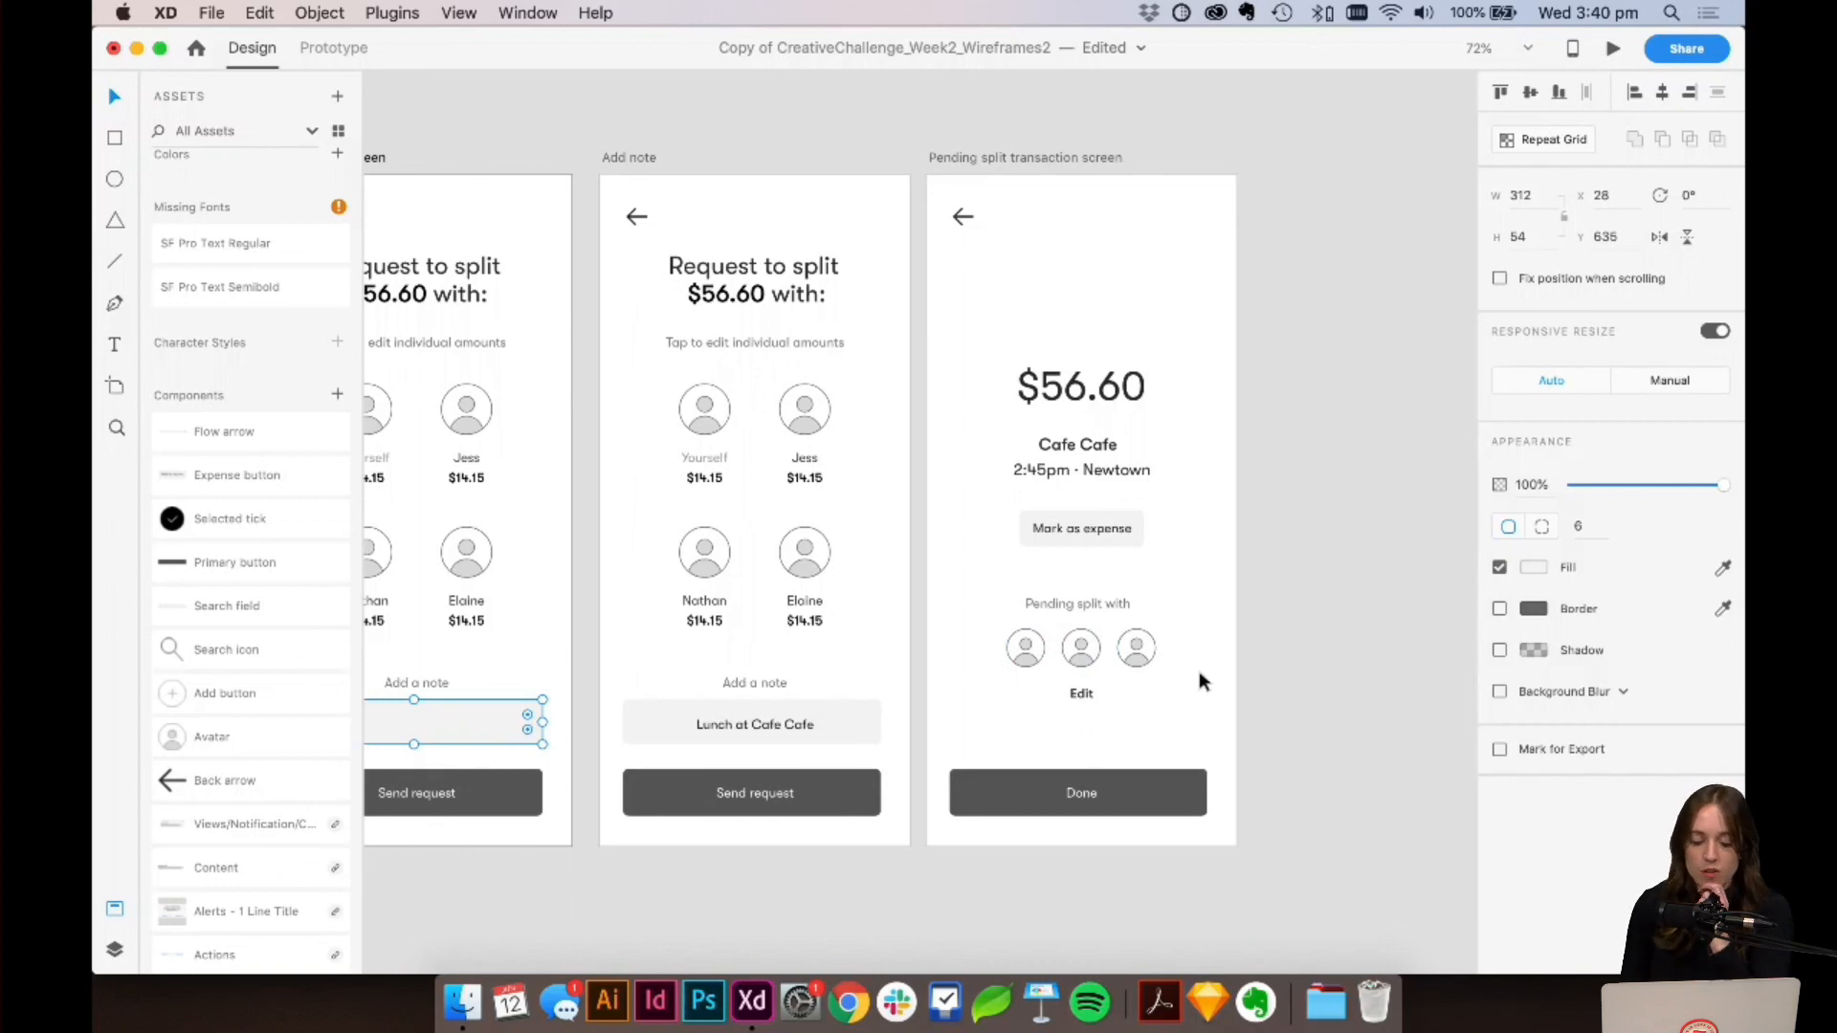
scroll(1200, 675, "left", 3)
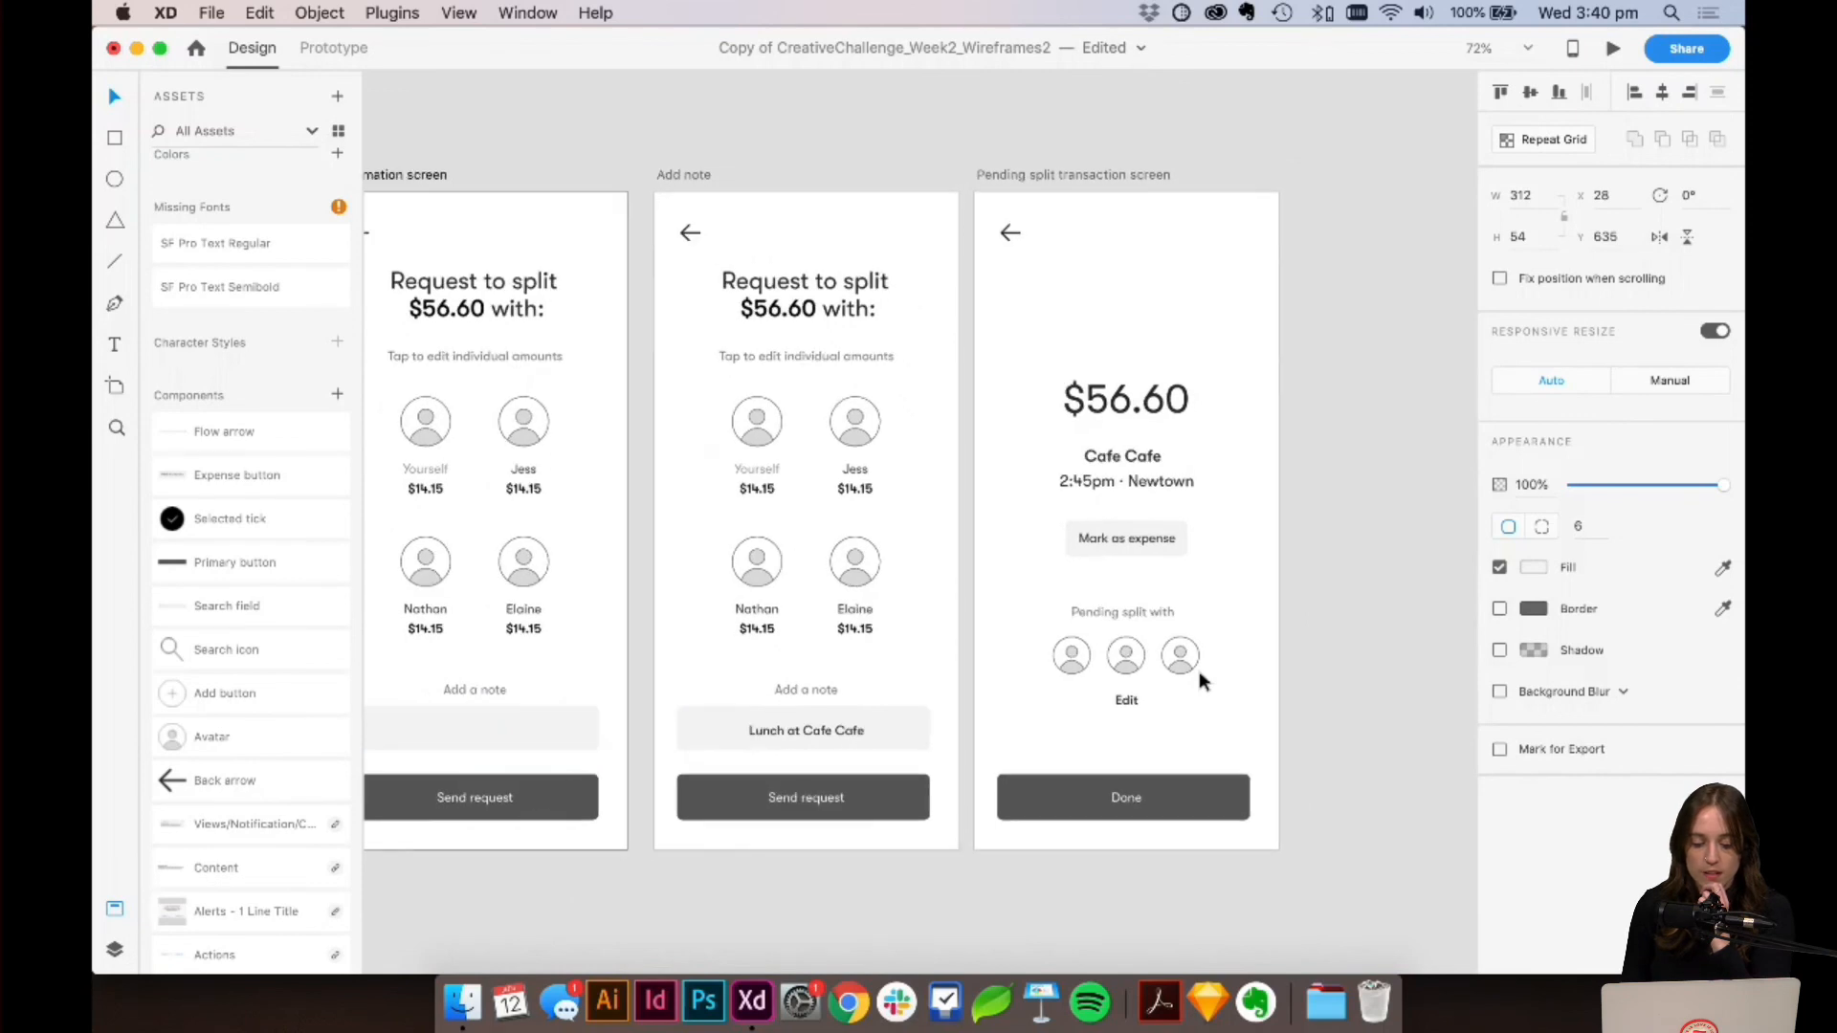
Step: Review the whole row of reference screens from Notifications to Pending split transaction against the steps on the Flow artboard
scroll(1198, 670, "down", 5)
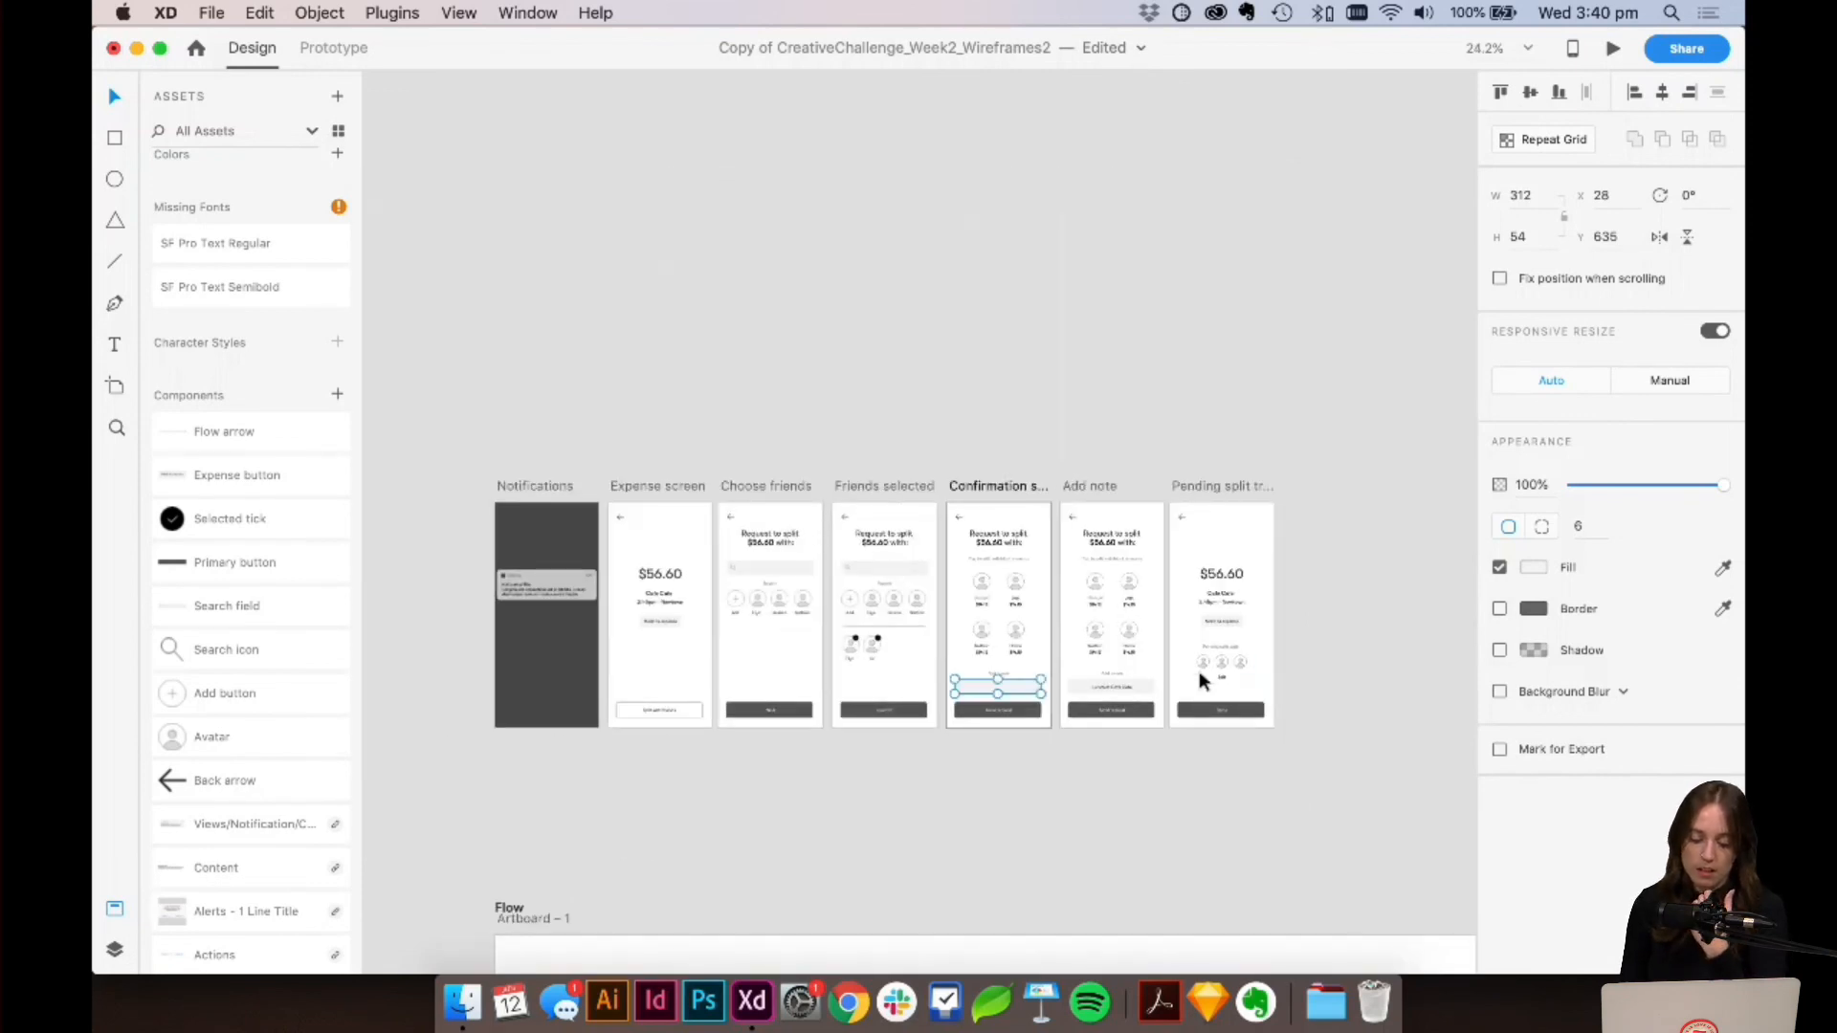
scroll(1198, 670, "up", 3)
scroll(1198, 670, "left", 4)
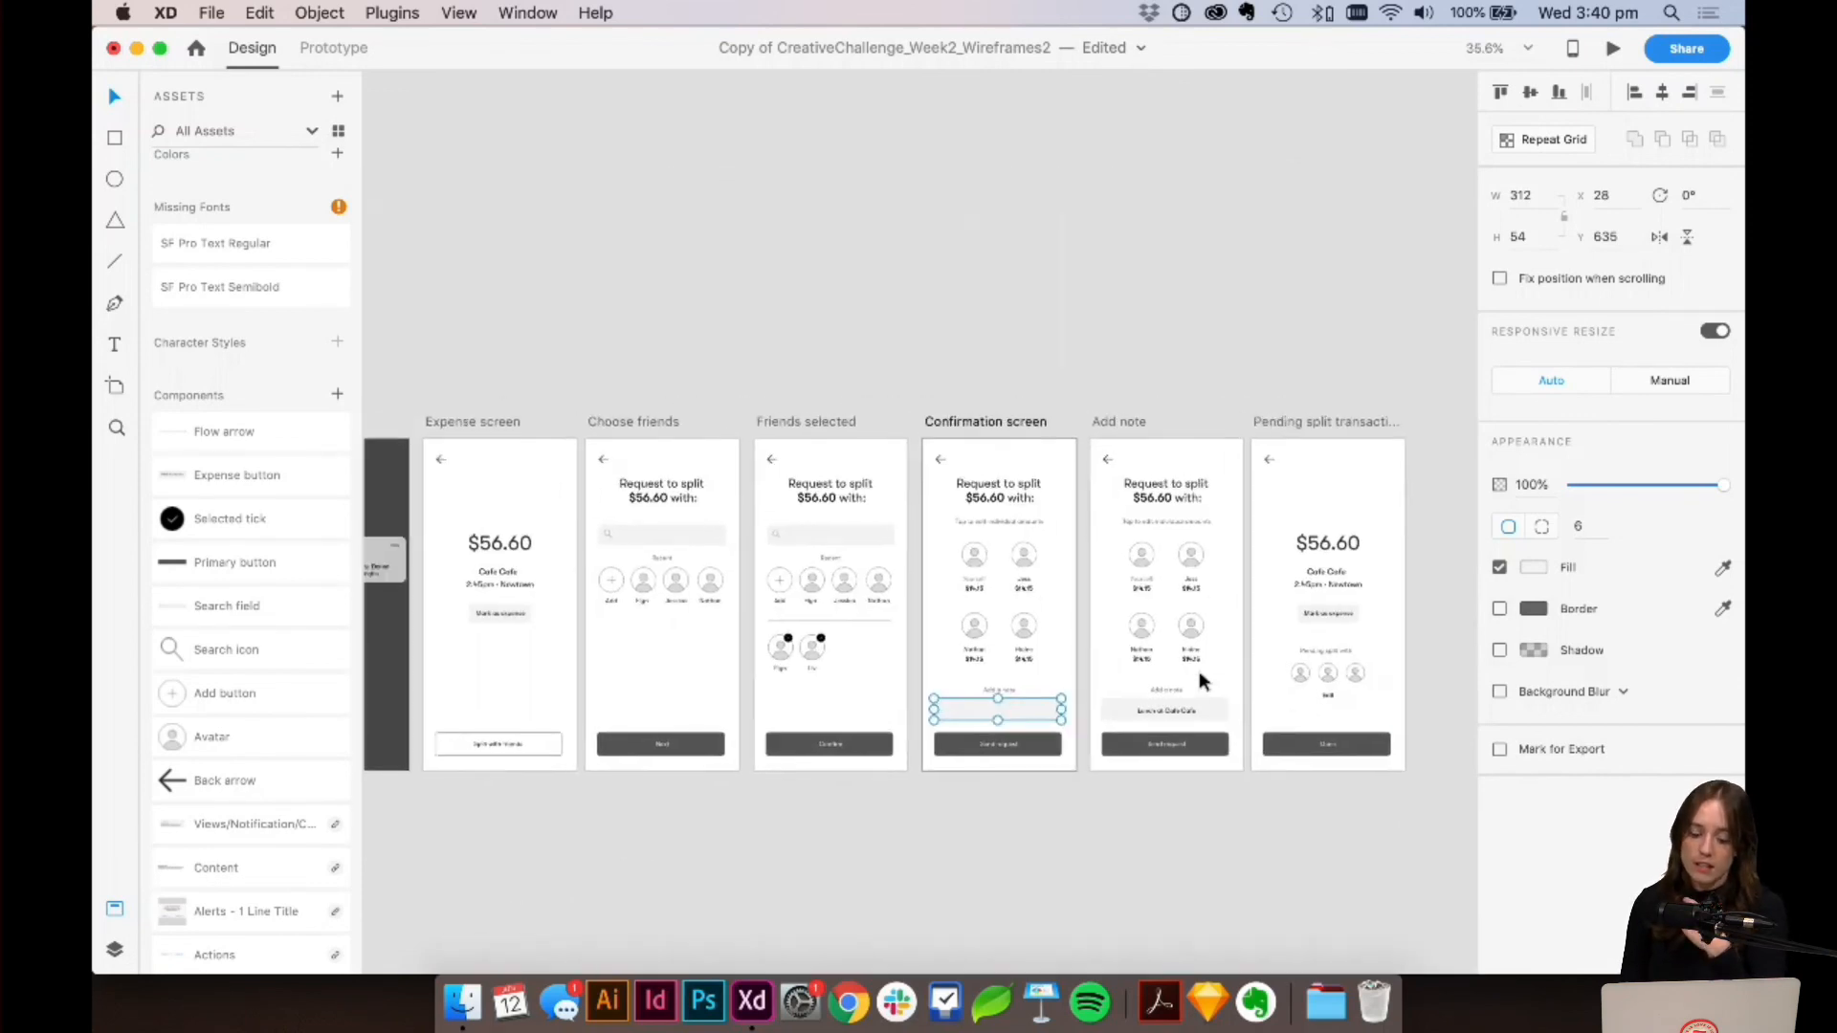
left_click(1043, 243)
scroll(1045, 251, "down", 2)
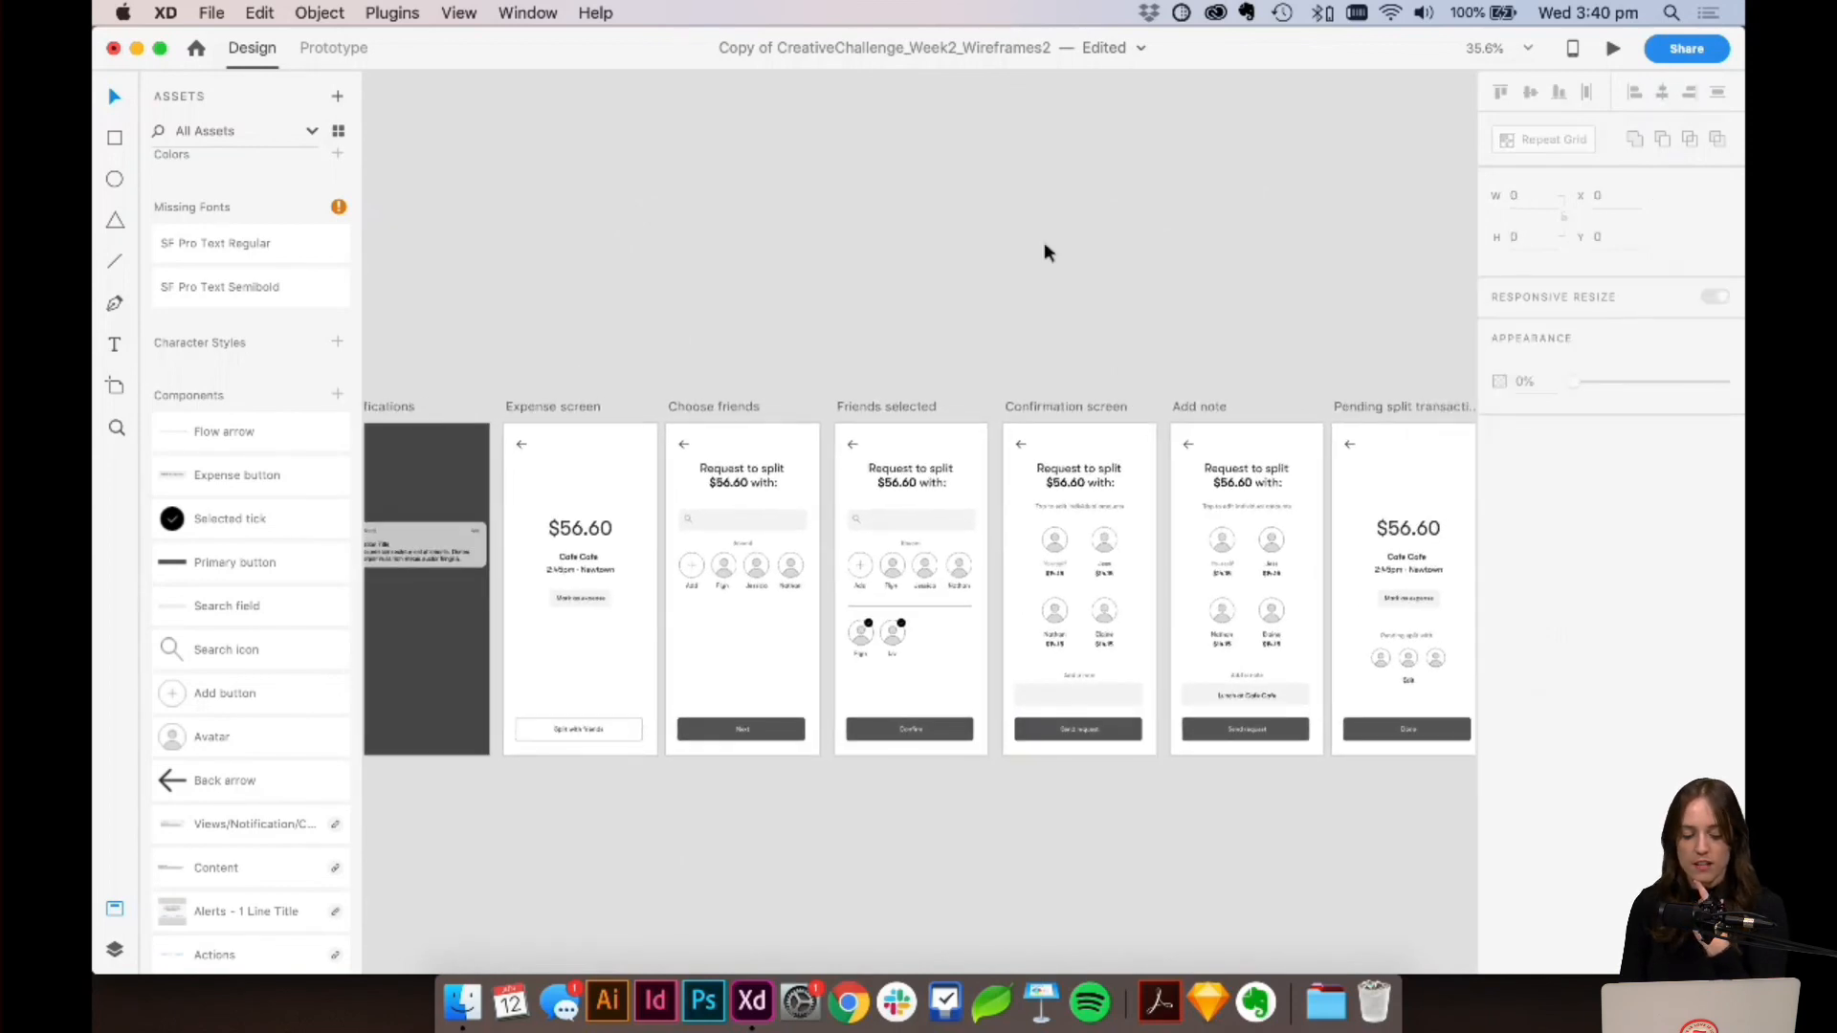
scroll(1045, 249, "right", 2)
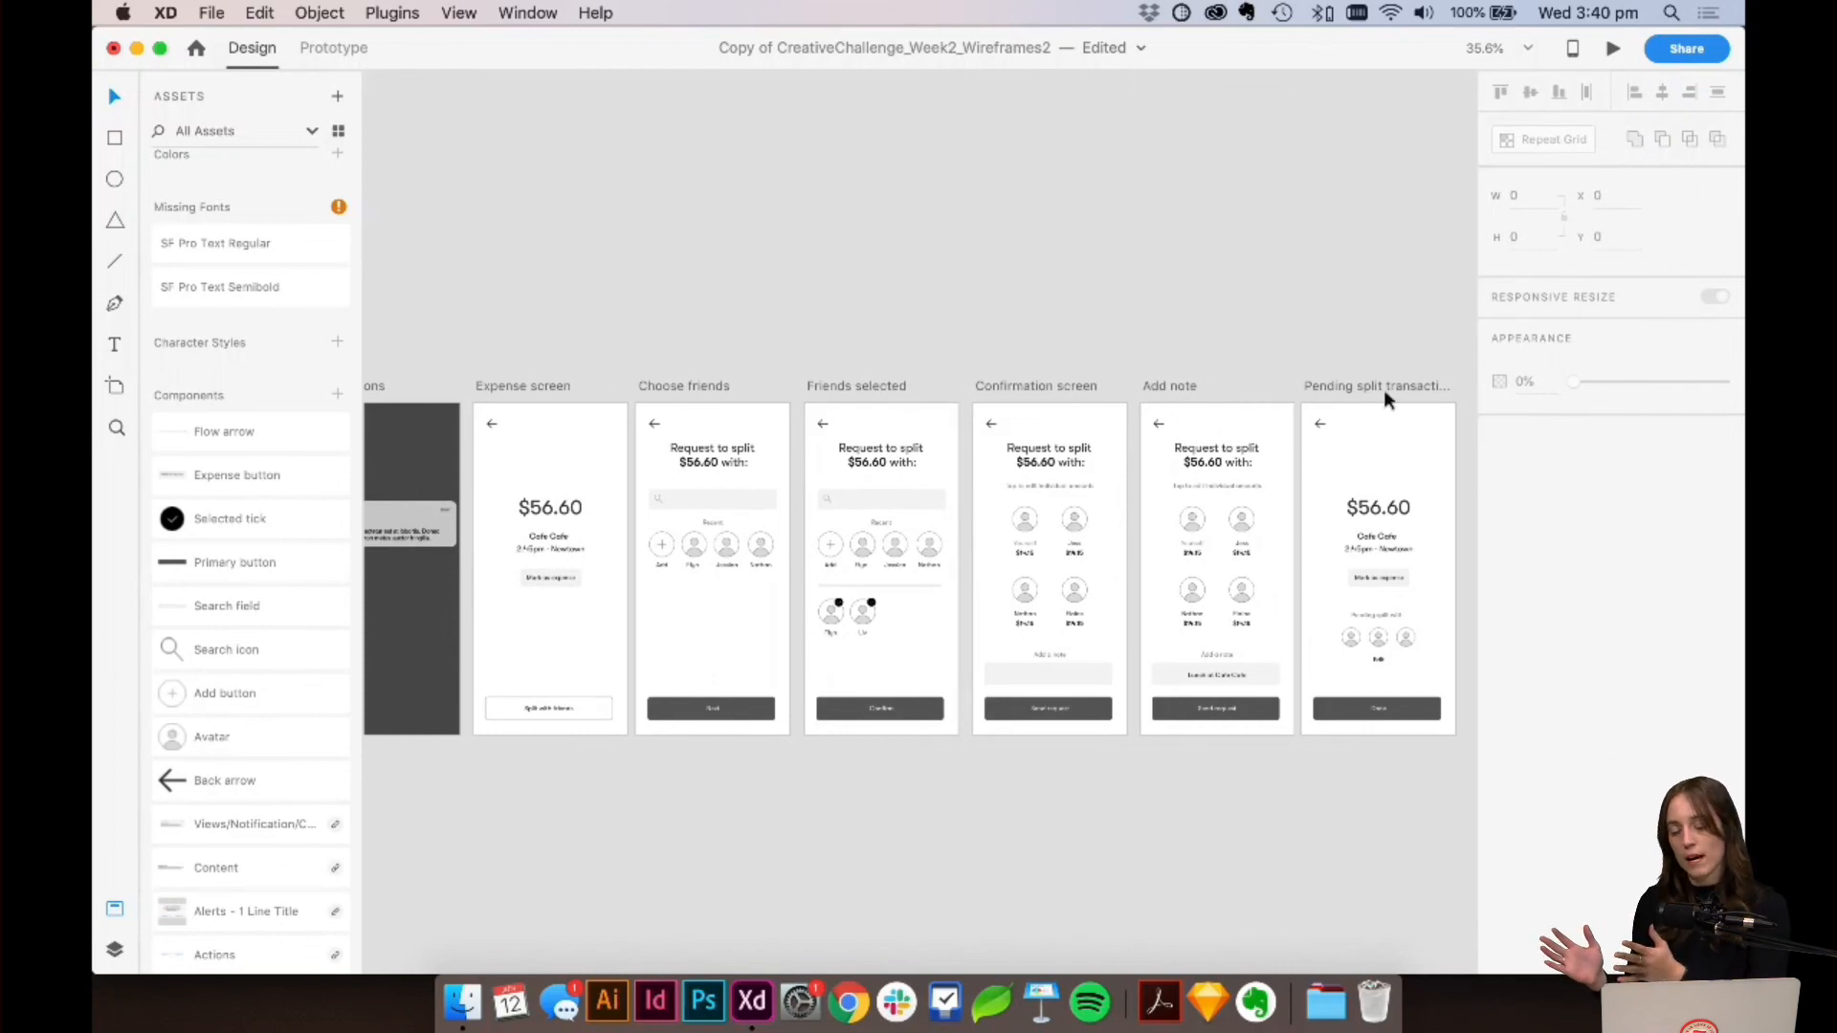
scroll(1388, 400, "down", 3)
scroll(1387, 400, "down", 10)
scroll(1387, 400, "right", 5)
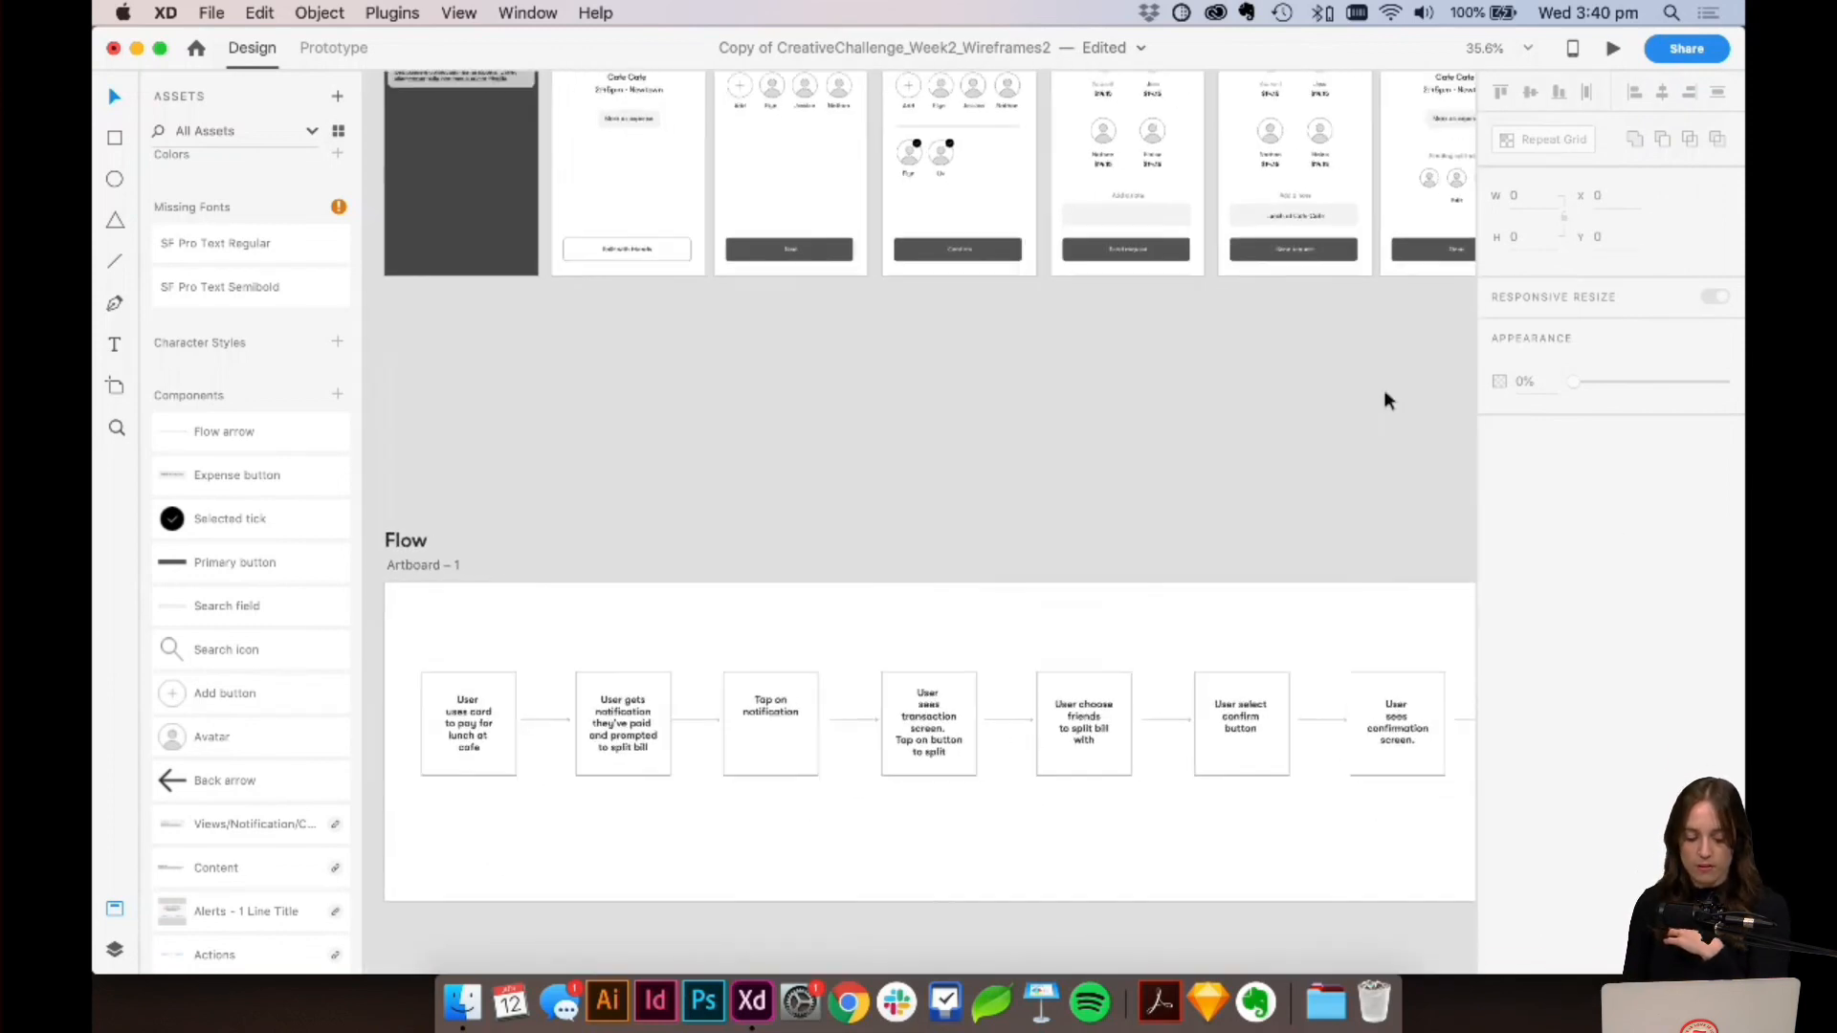
scroll(1388, 400, "up", 8)
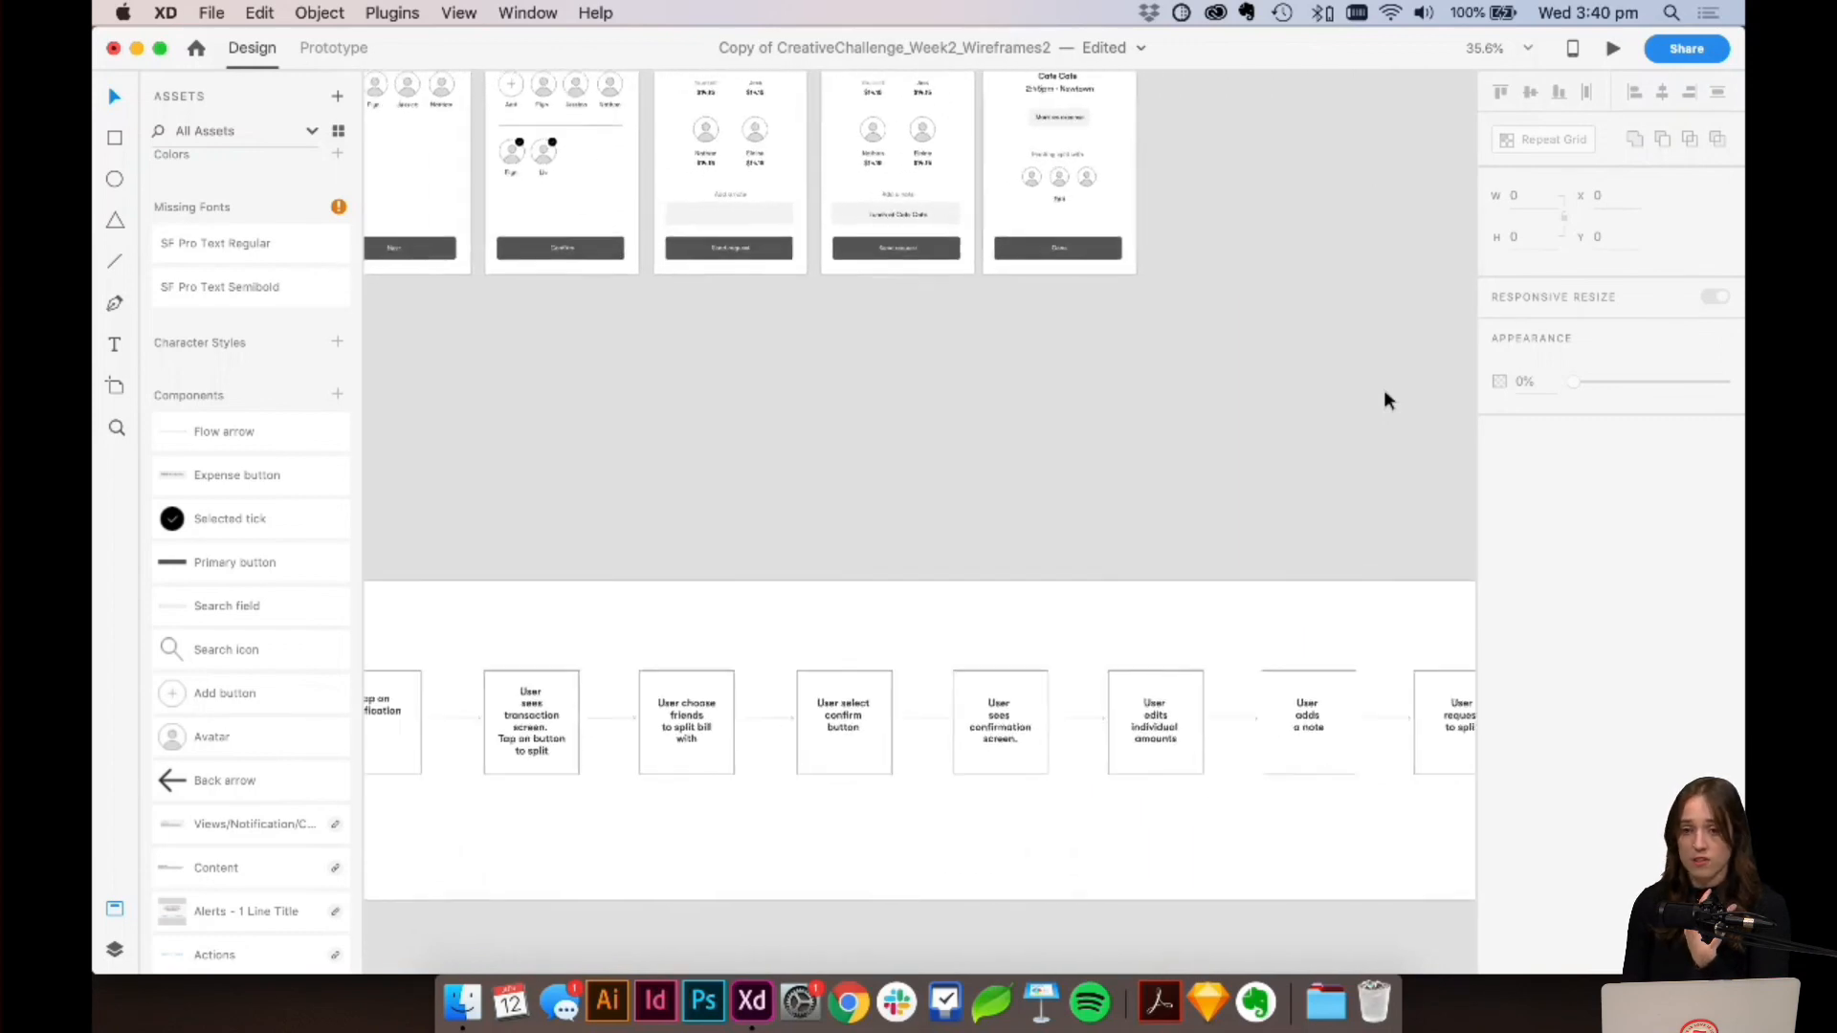
scroll(1388, 400, "up", 3)
scroll(1388, 400, "left", 4)
scroll(1386, 399, "left", 2)
scroll(1387, 399, "down", 1)
scroll(1389, 399, "down", 1)
scroll(1384, 392, "down", 1)
scroll(1385, 391, "right", 6)
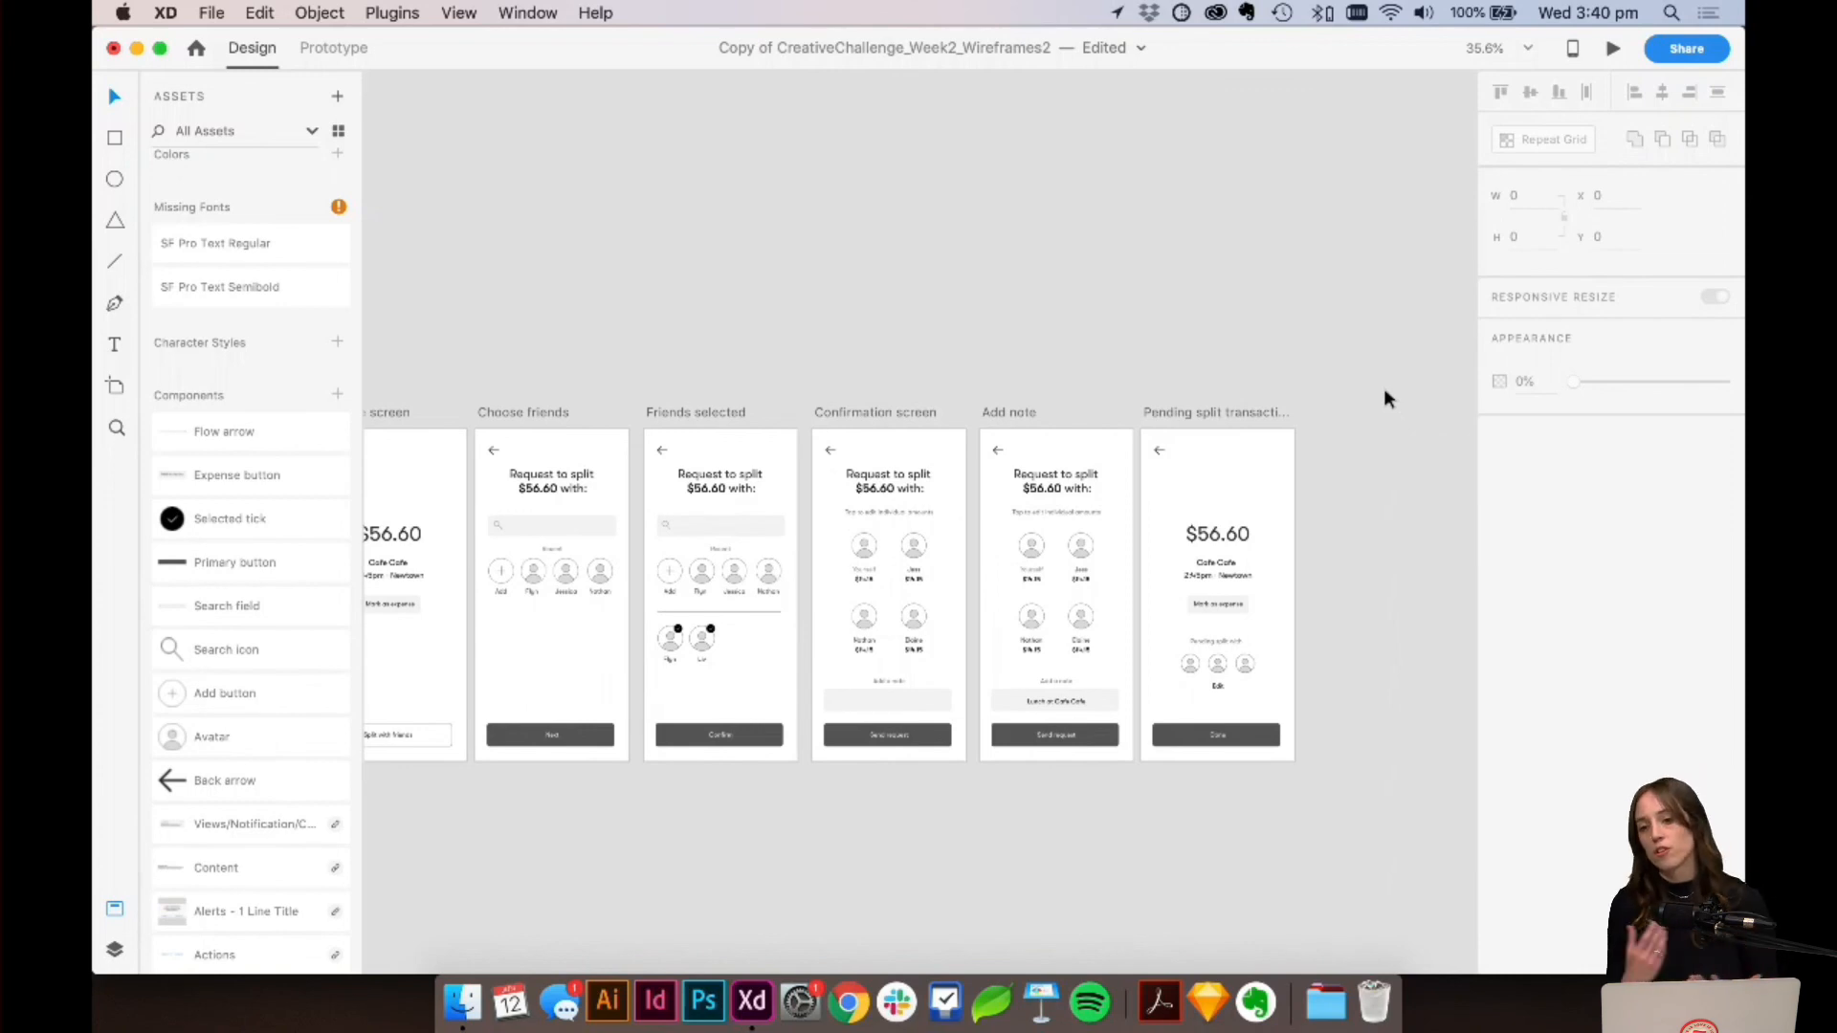
scroll(1385, 391, "left", 3)
scroll(1384, 391, "up", 1)
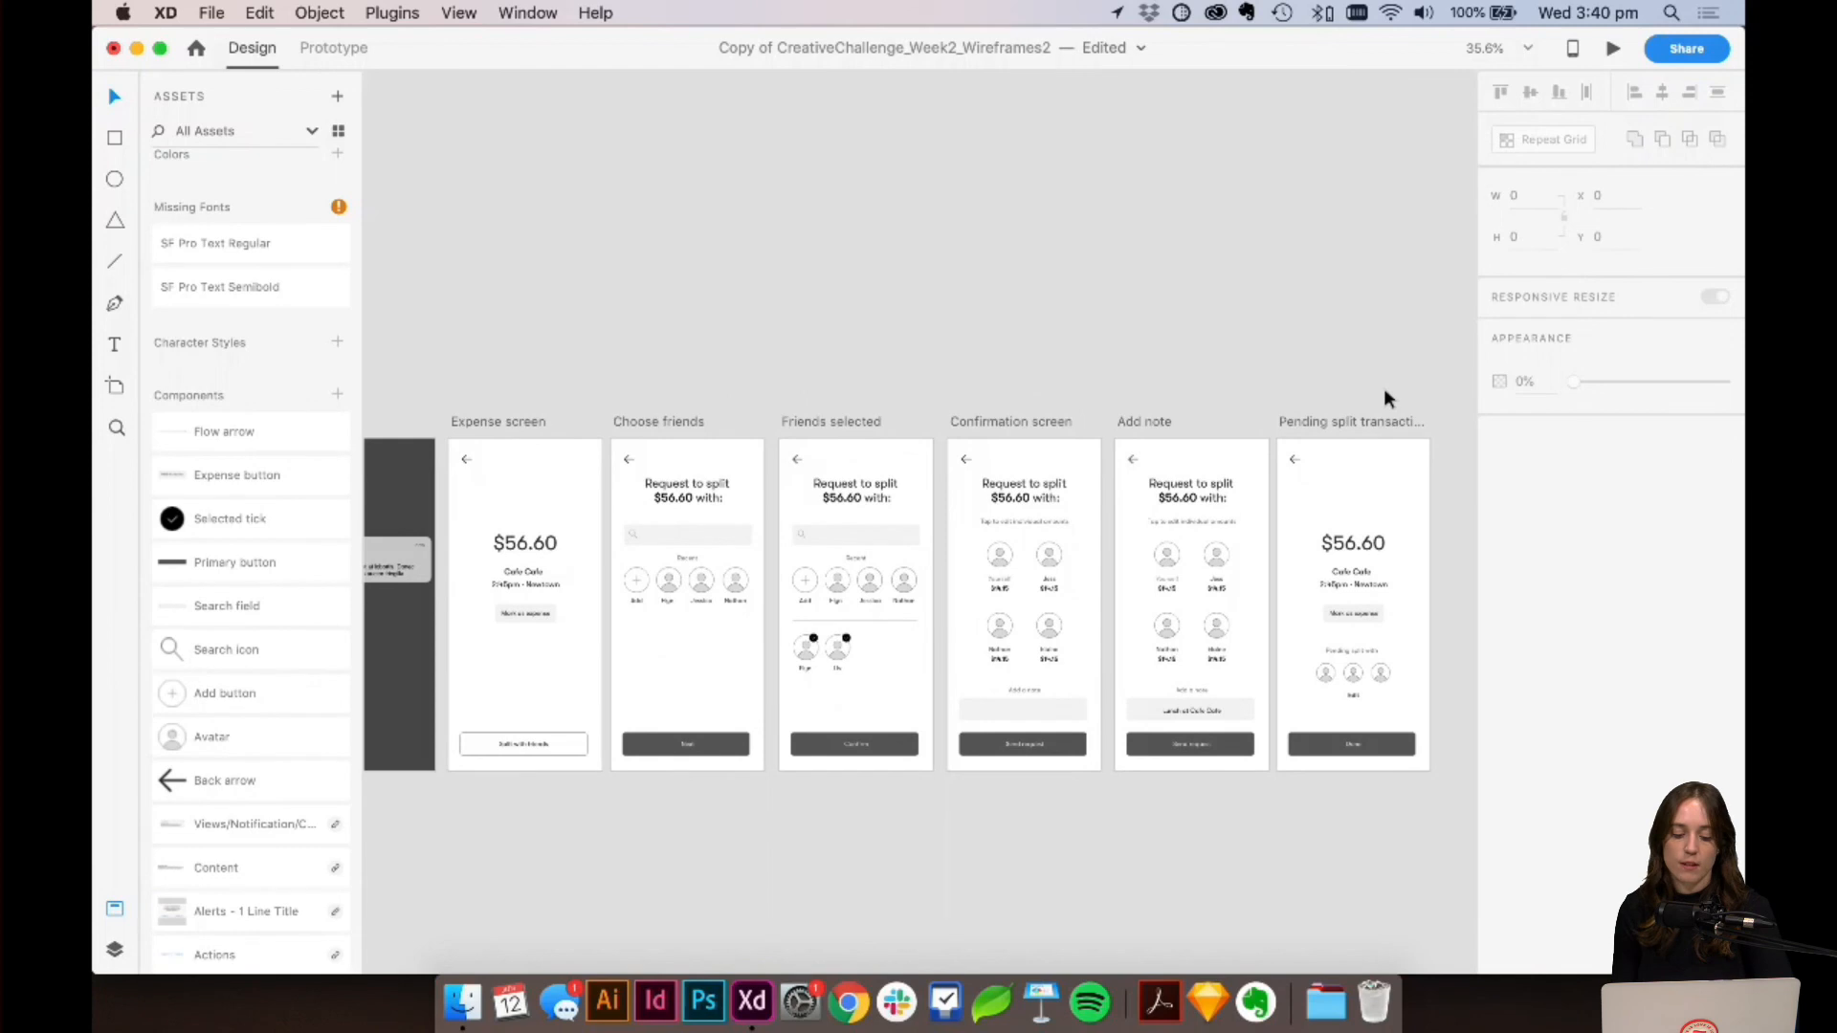
scroll(1384, 387, "left", 4)
scroll(1384, 388, "up", 1)
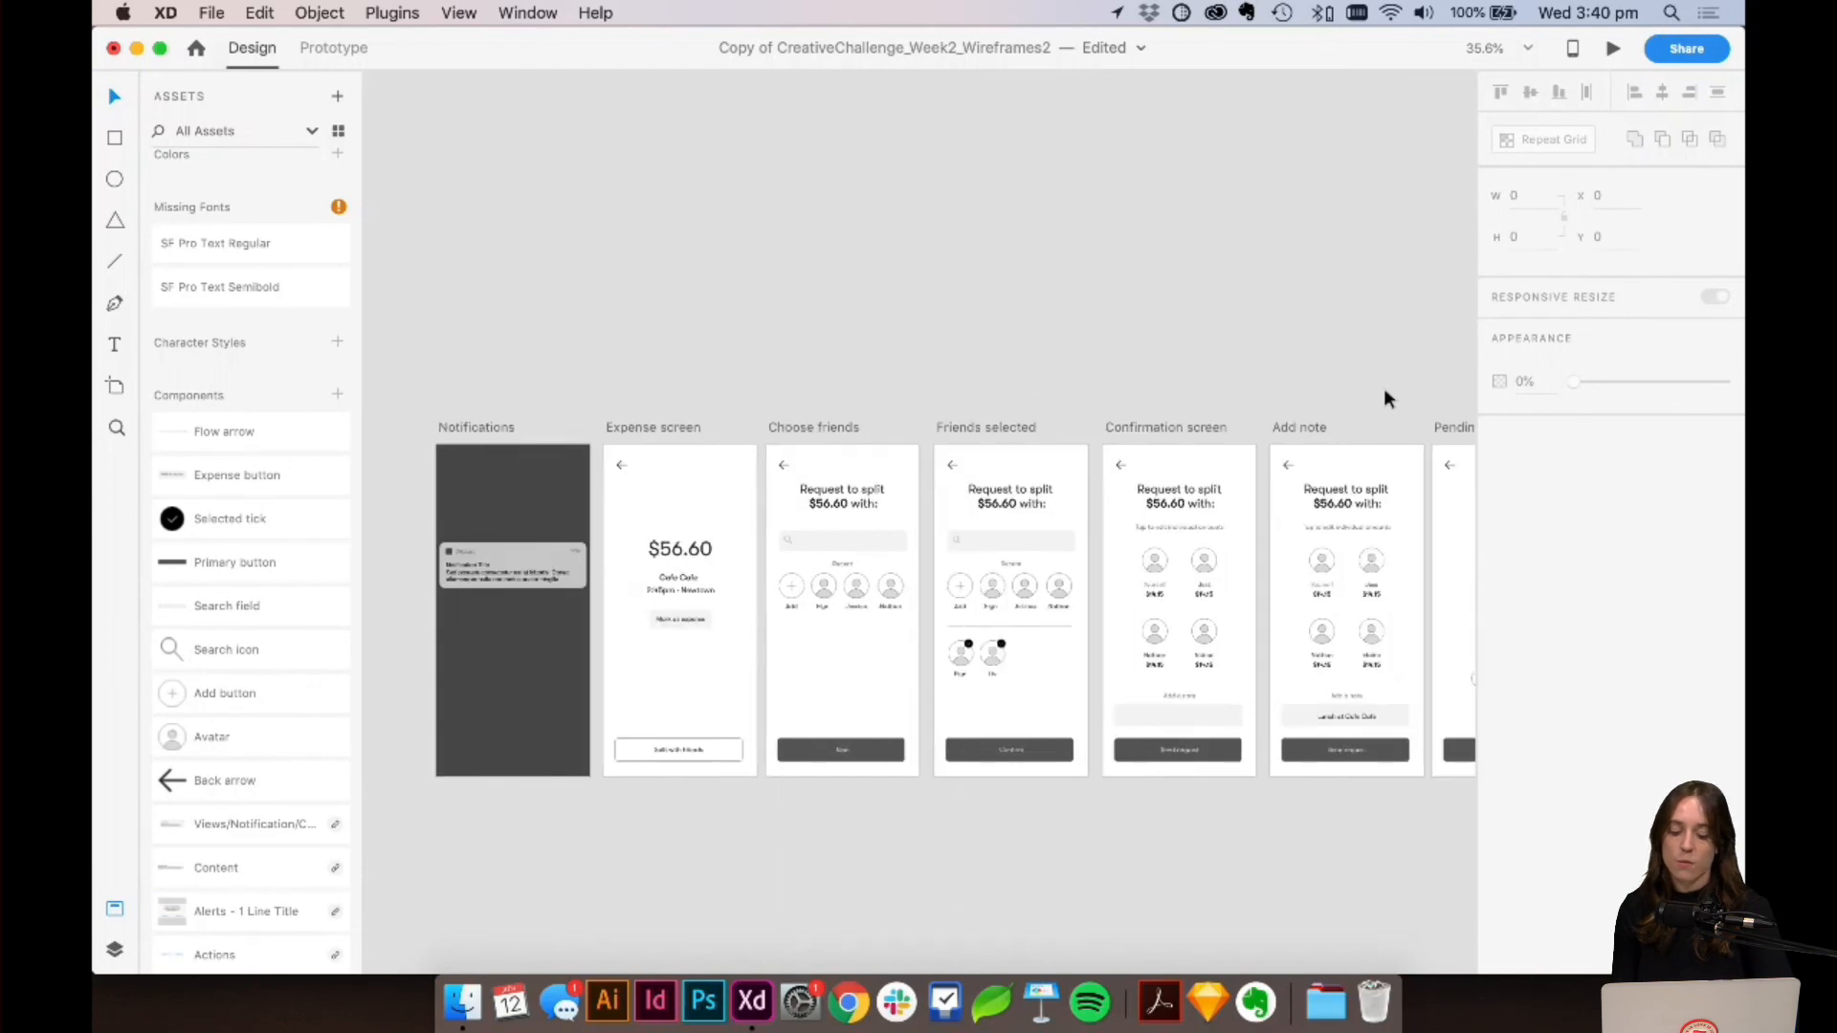
Step: Switch to Prototype mode and inspect the connections on the Notifications artboard and its notification
scroll(1384, 388, "right", 2)
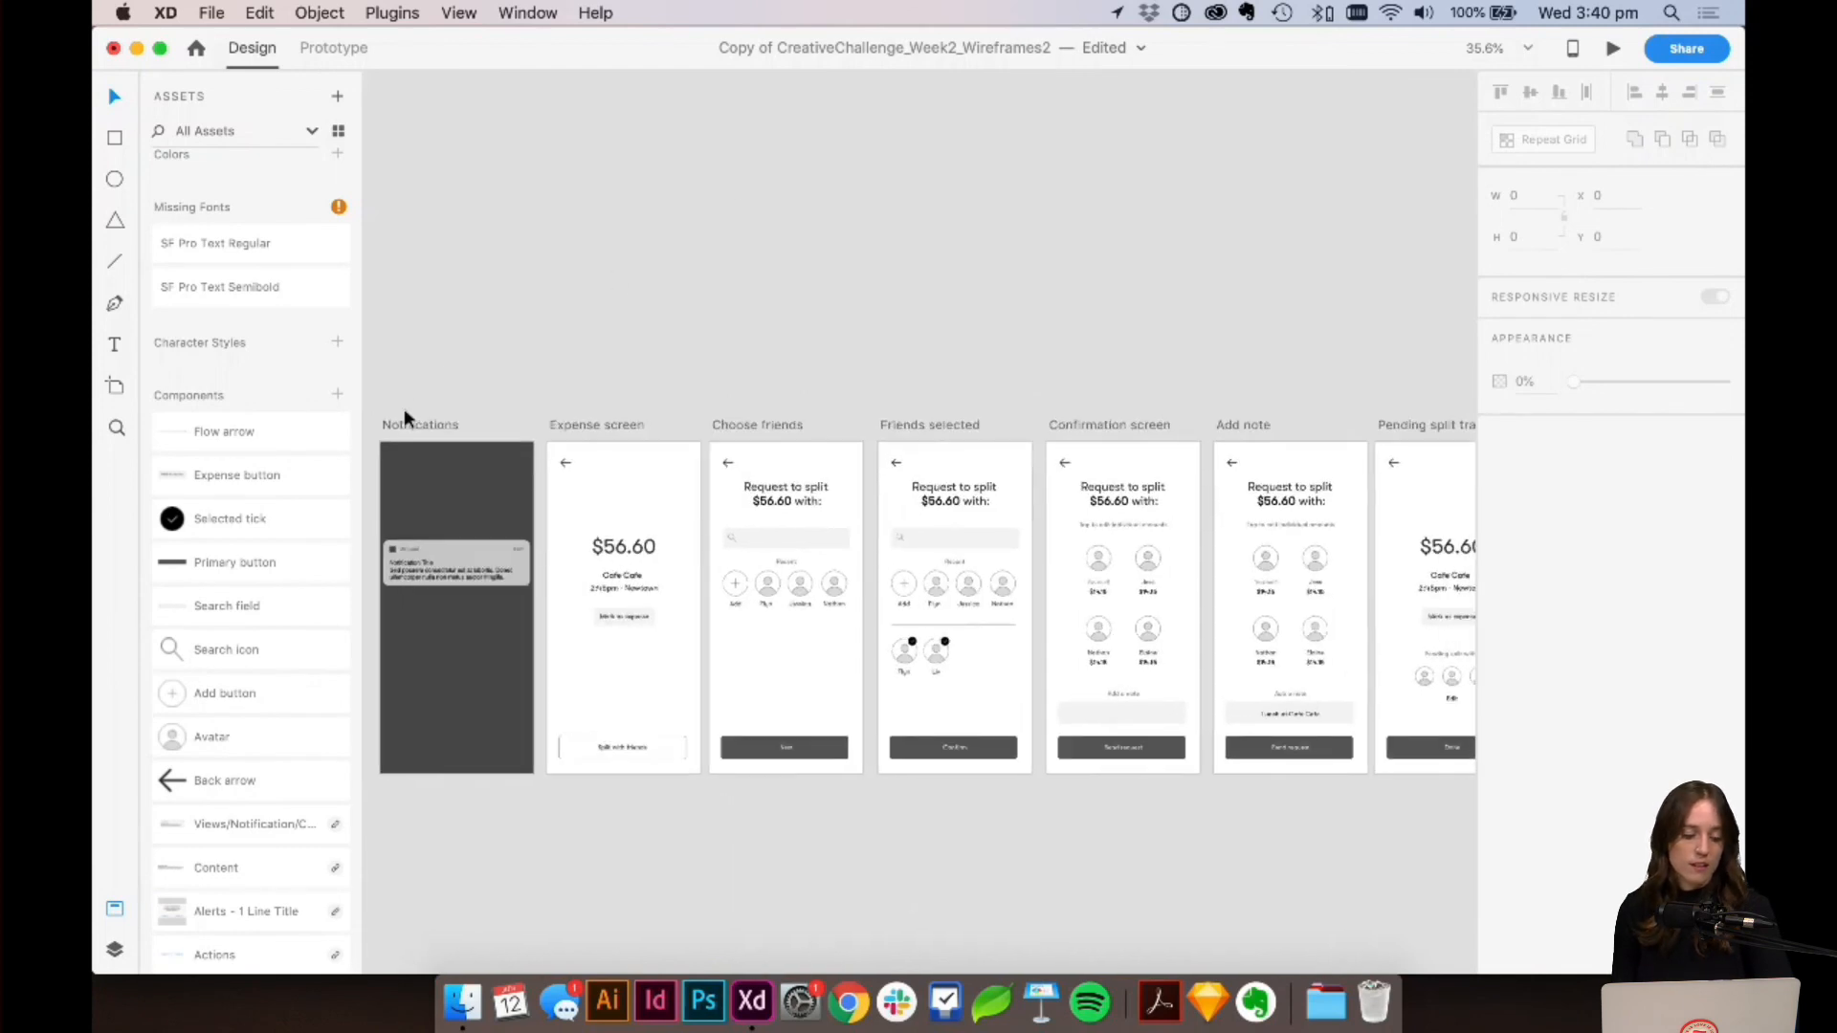
left_click(348, 49)
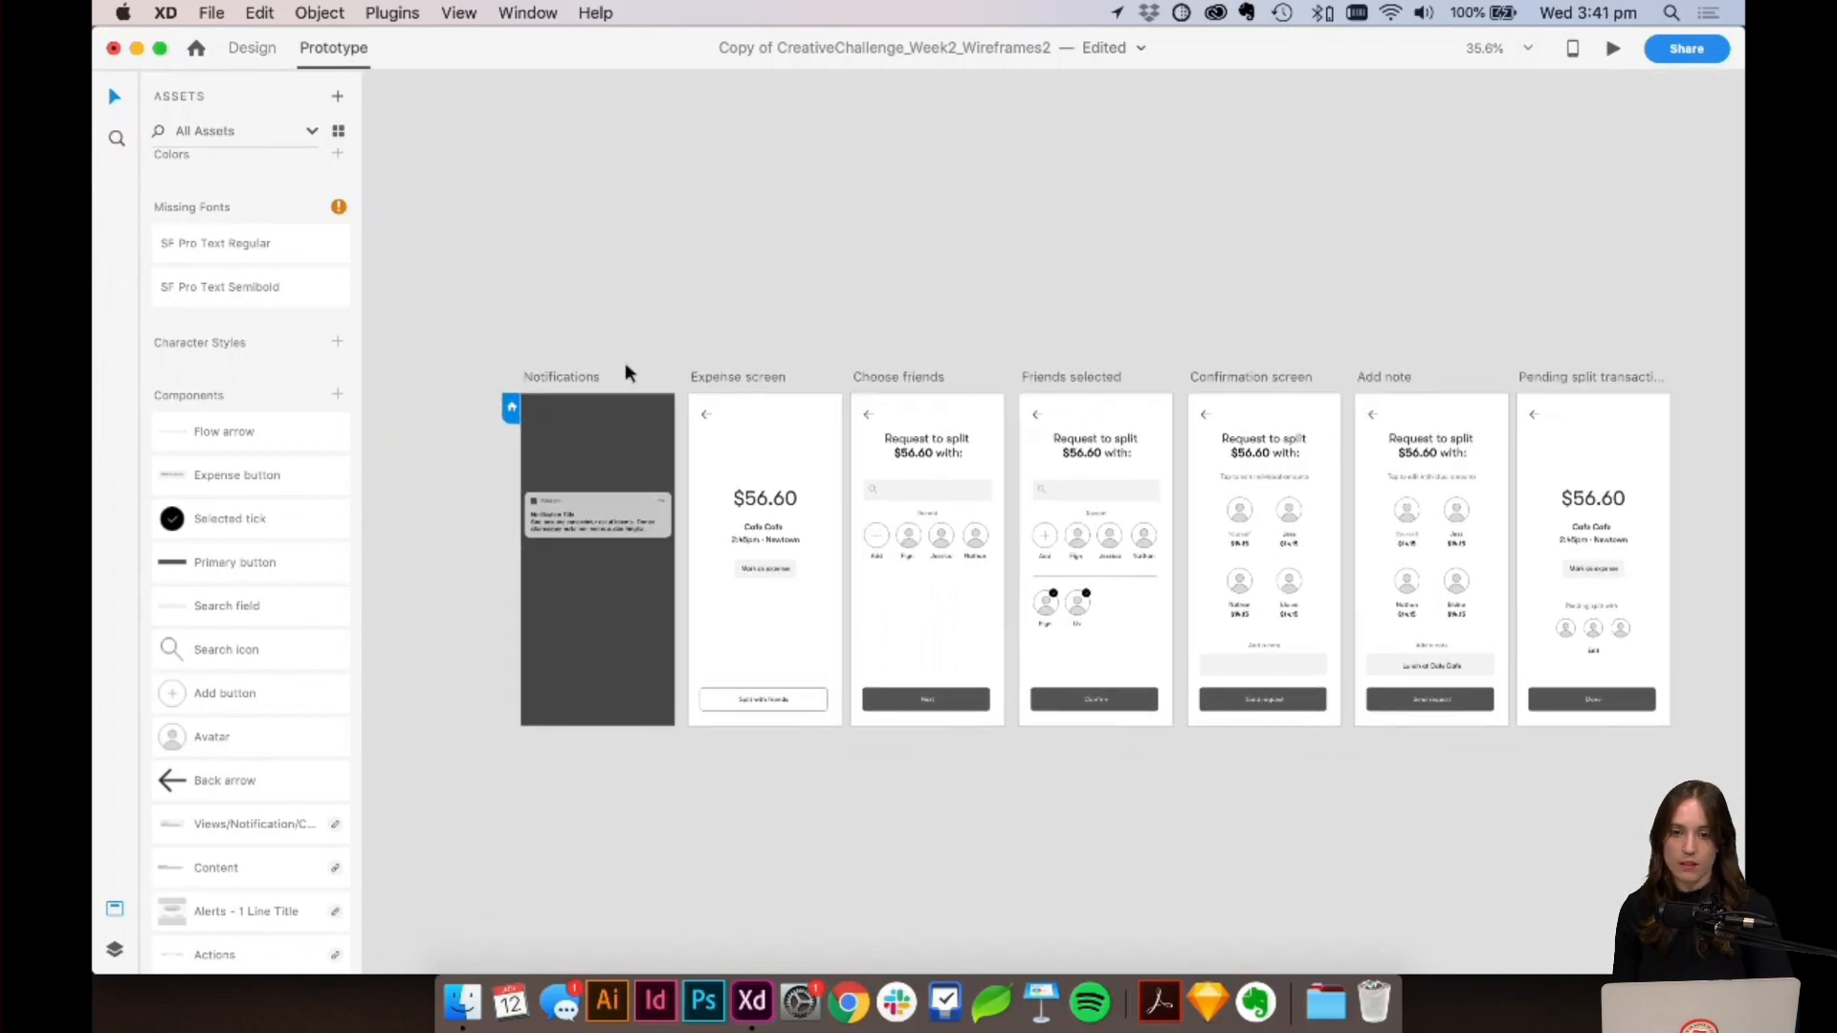
scroll(624, 361, "up", 3)
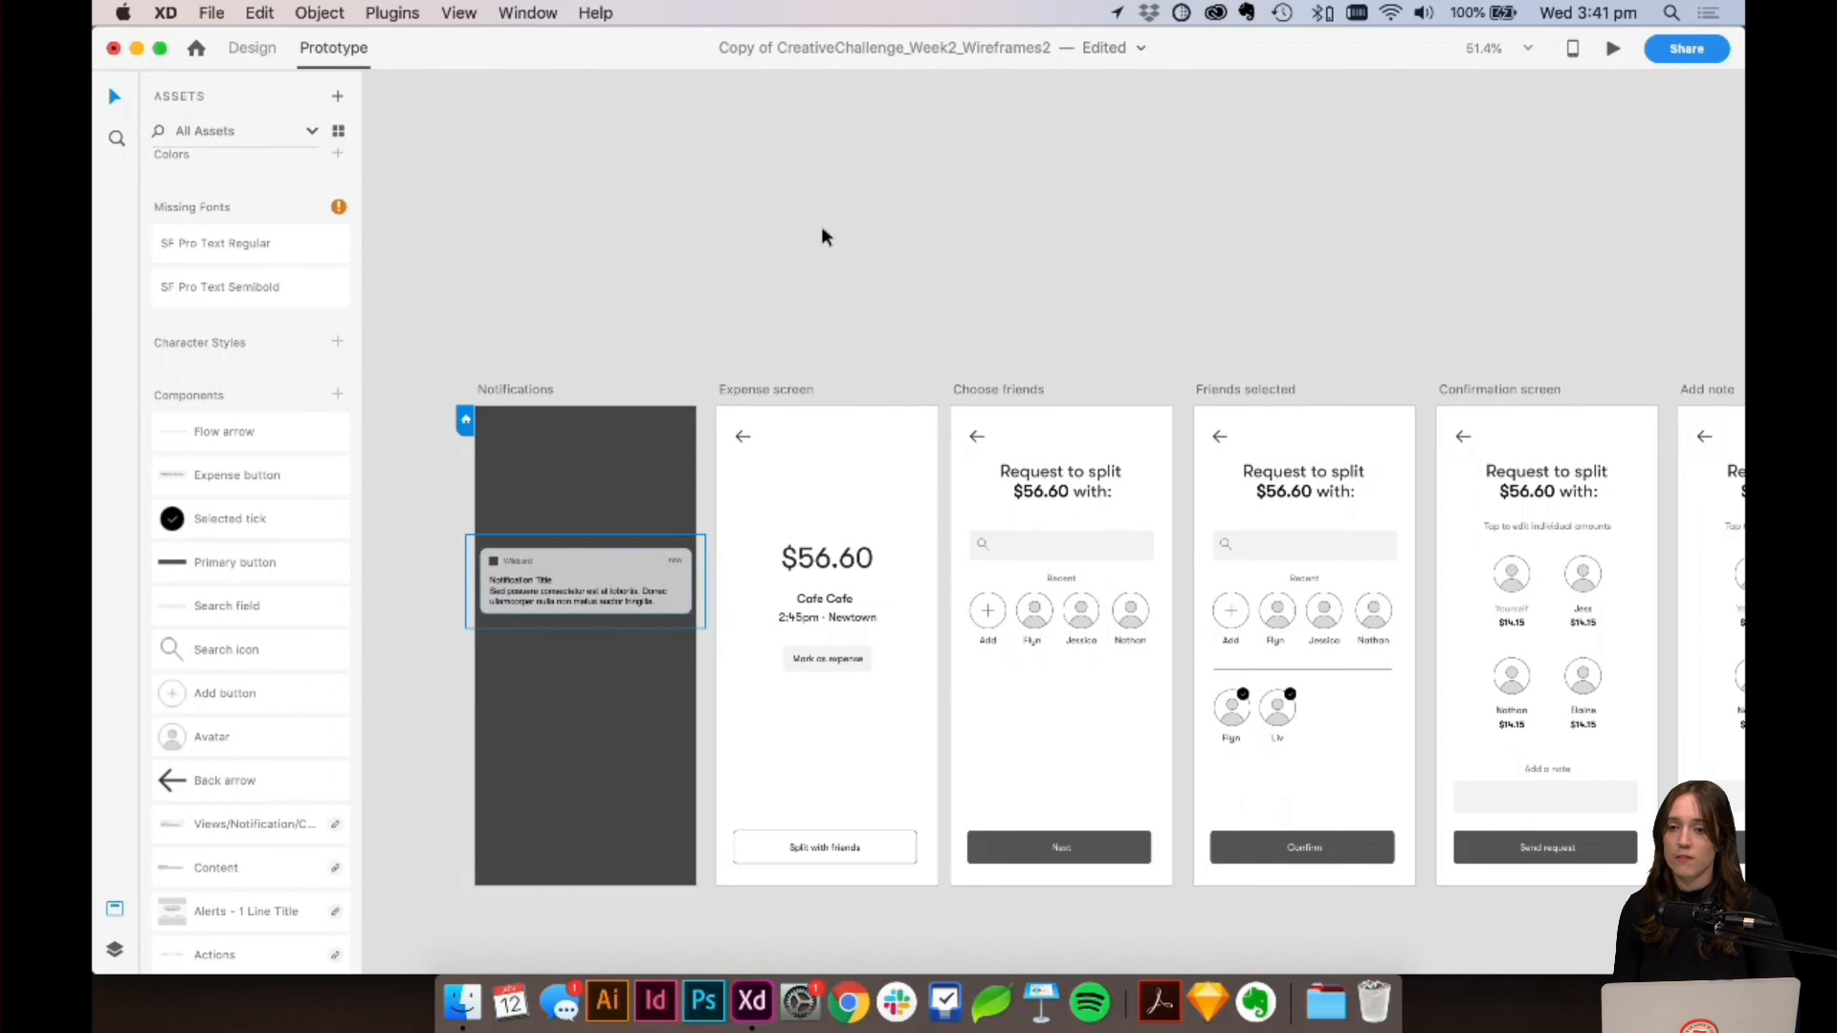
left_click(599, 554)
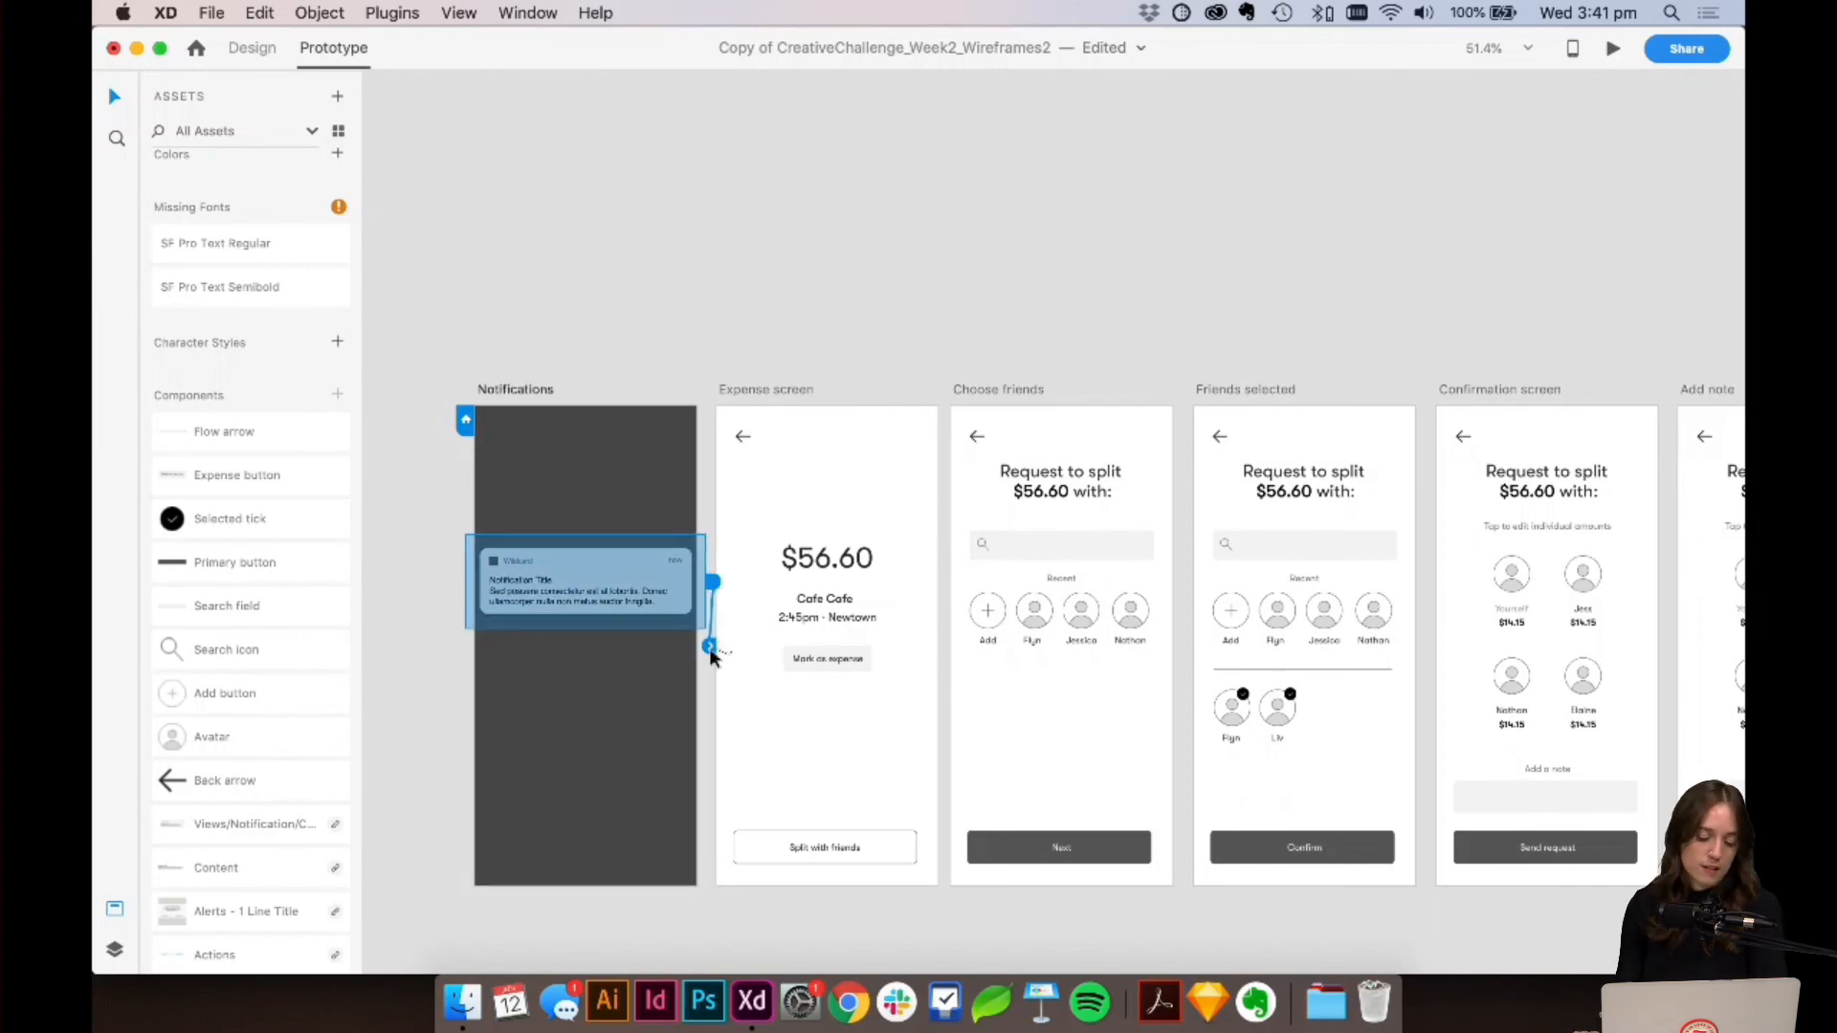
left_click(636, 850)
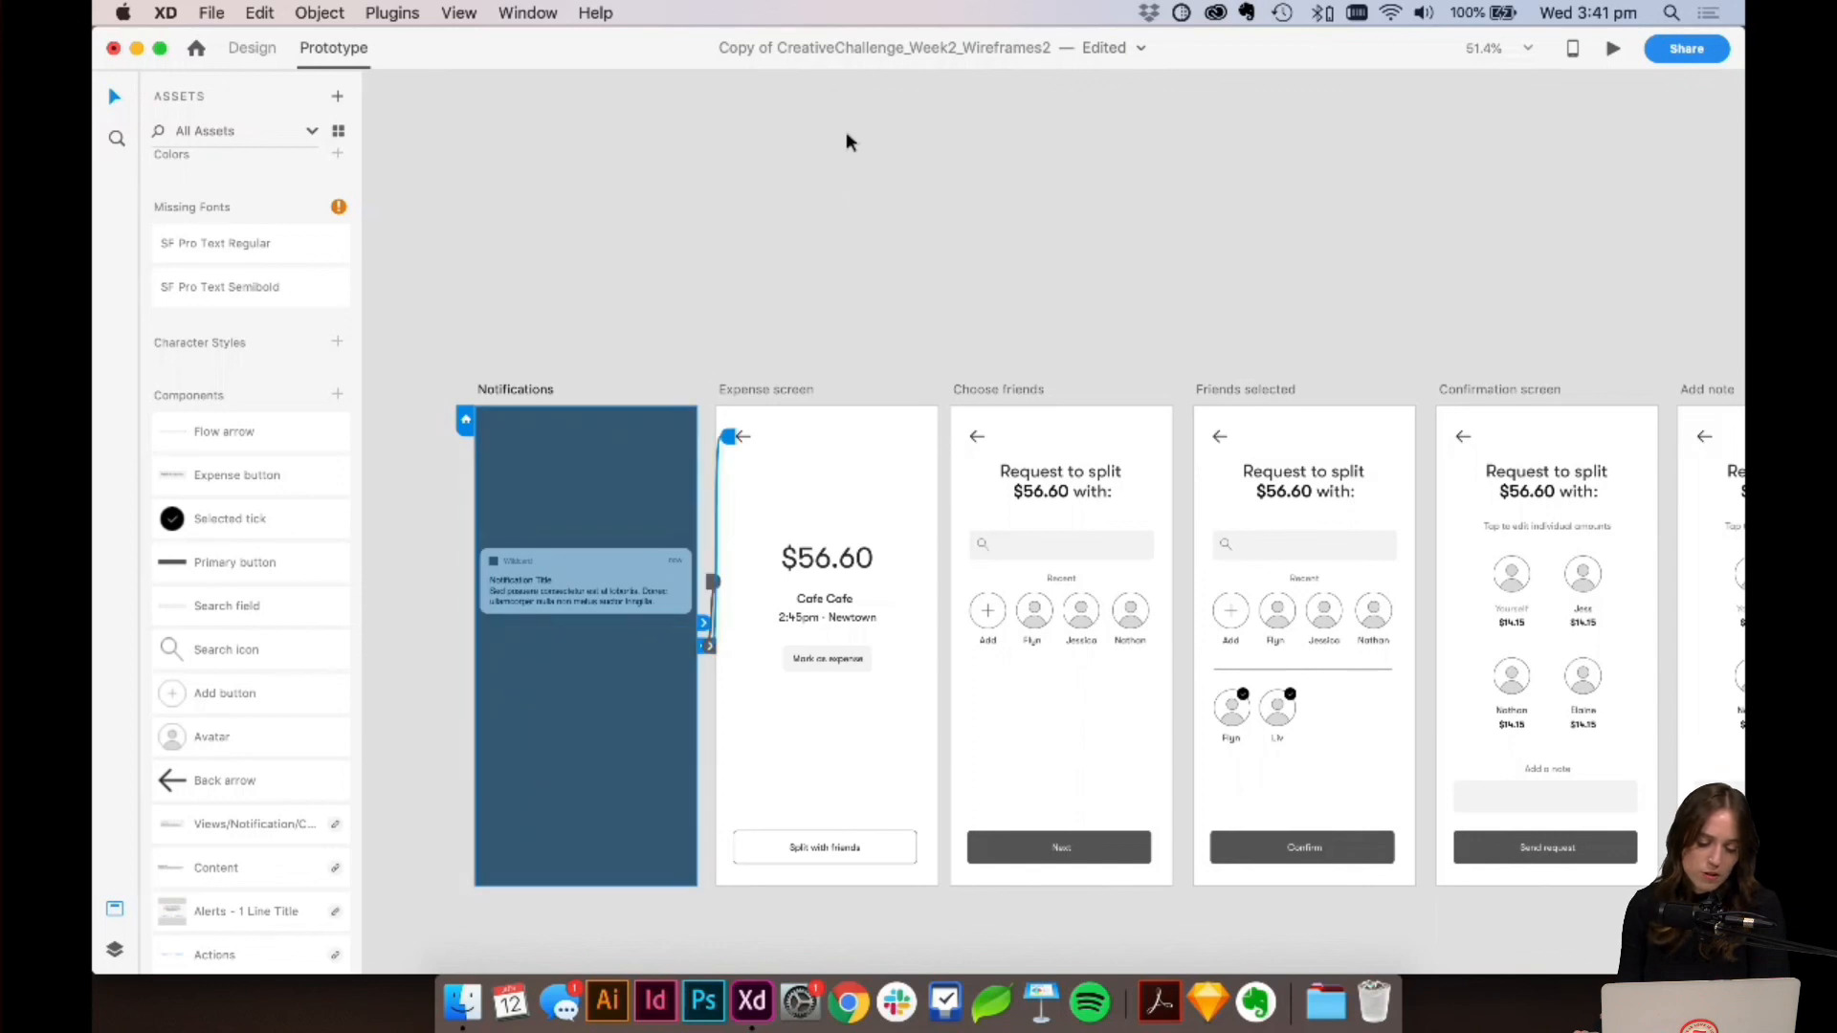
Step: Unlink the notification on the Notifications artboard from its master component
left_click(658, 577)
right_click(663, 577)
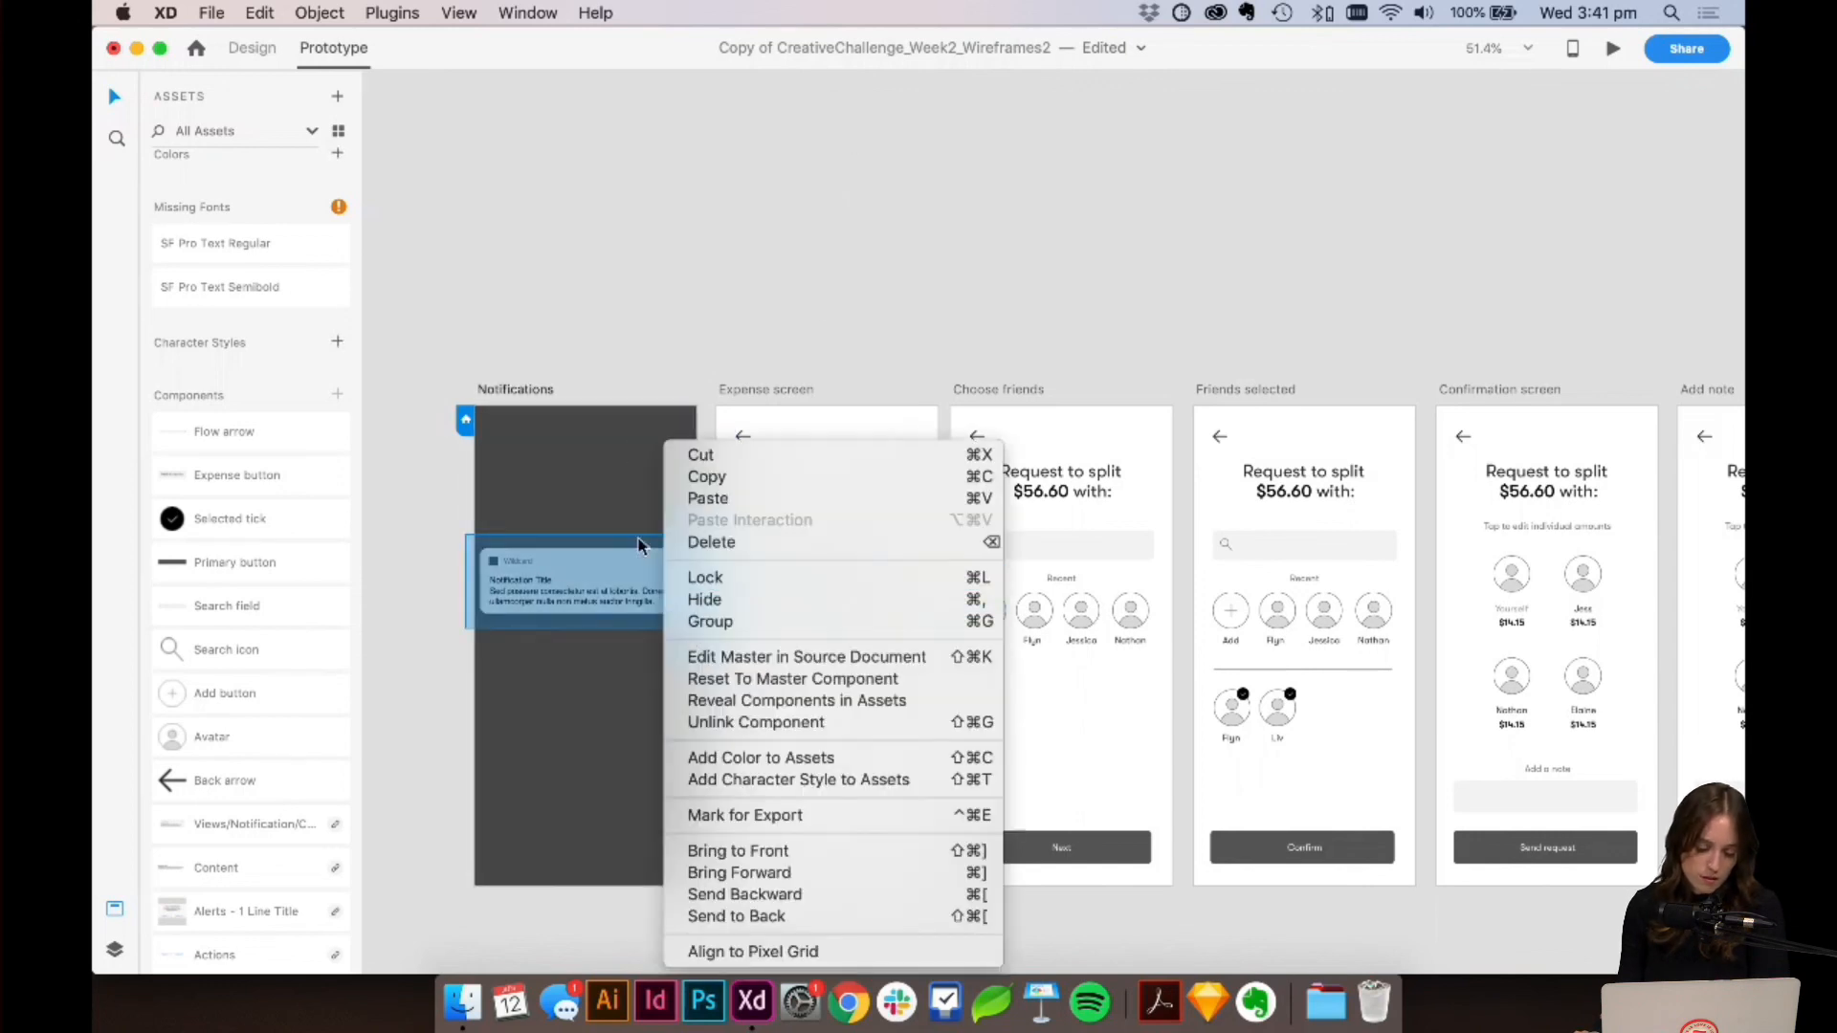
left_click(746, 724)
left_click(794, 297)
Step: Examine the links between the notification and the Expense screen, including the one from the Expense screen's back arrow
left_click(678, 565)
left_click(742, 440)
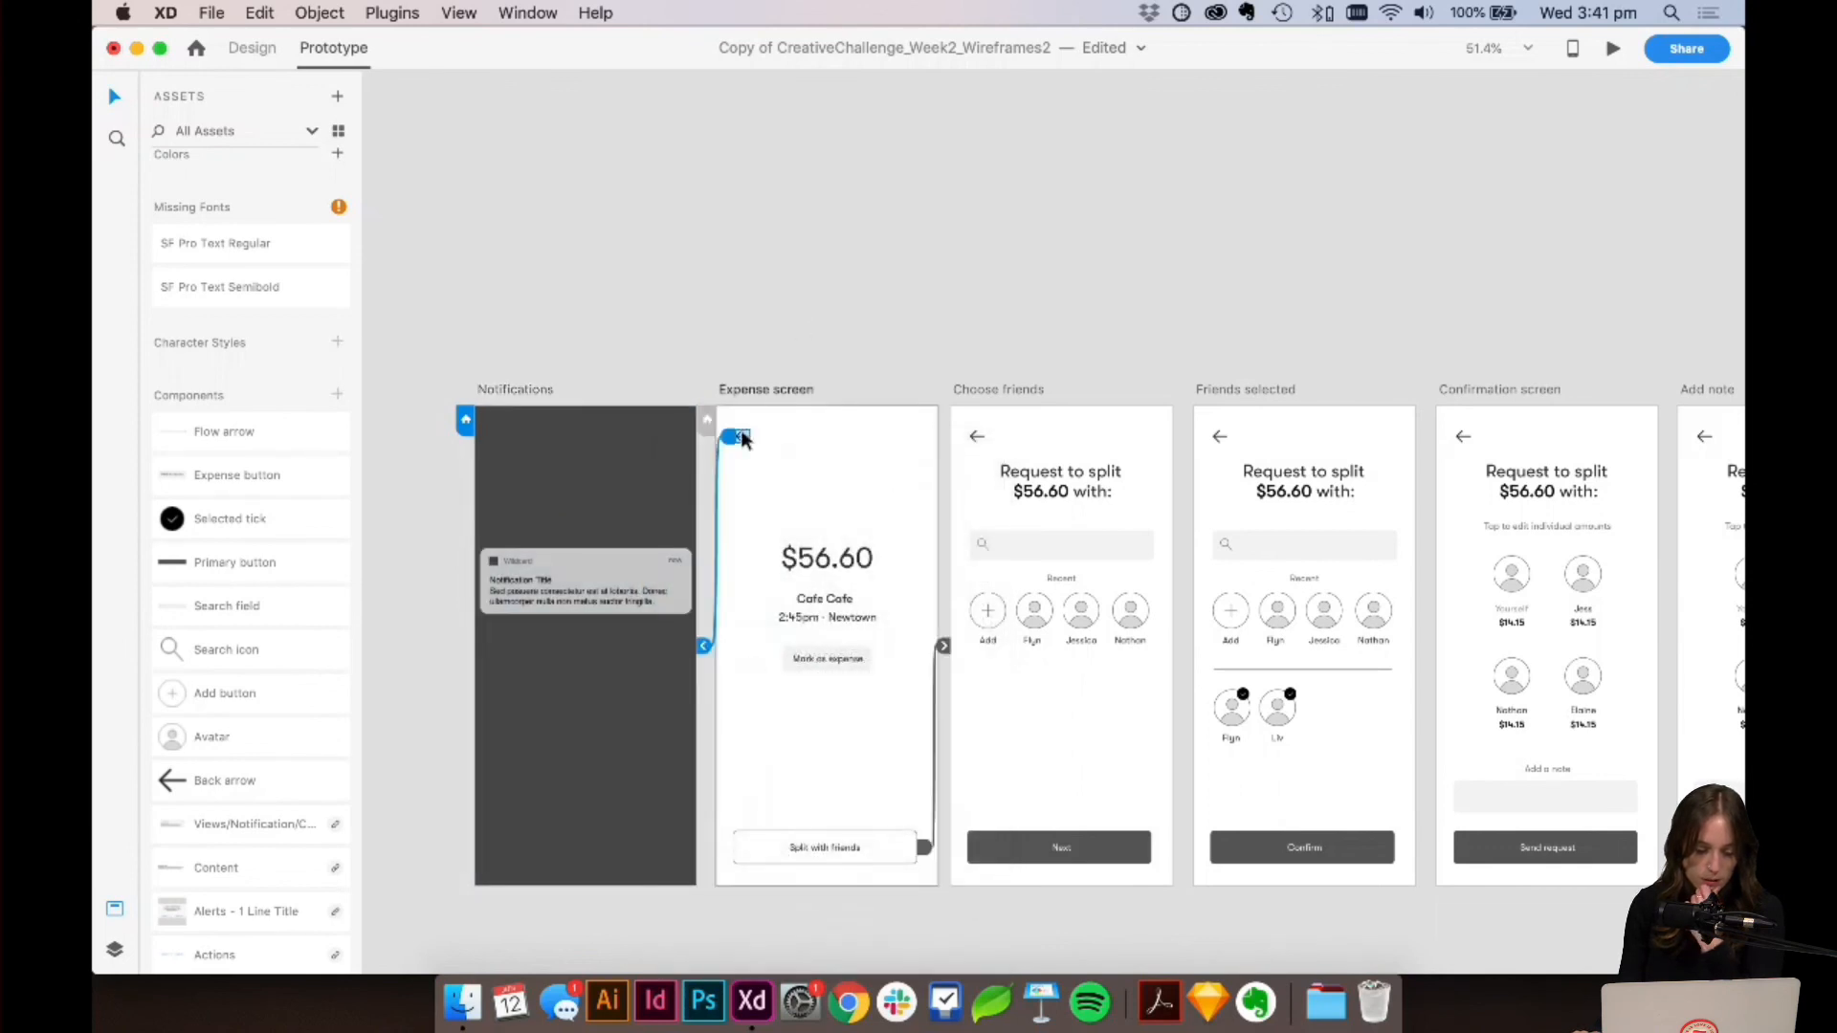
left_click(628, 577)
right_click(629, 577)
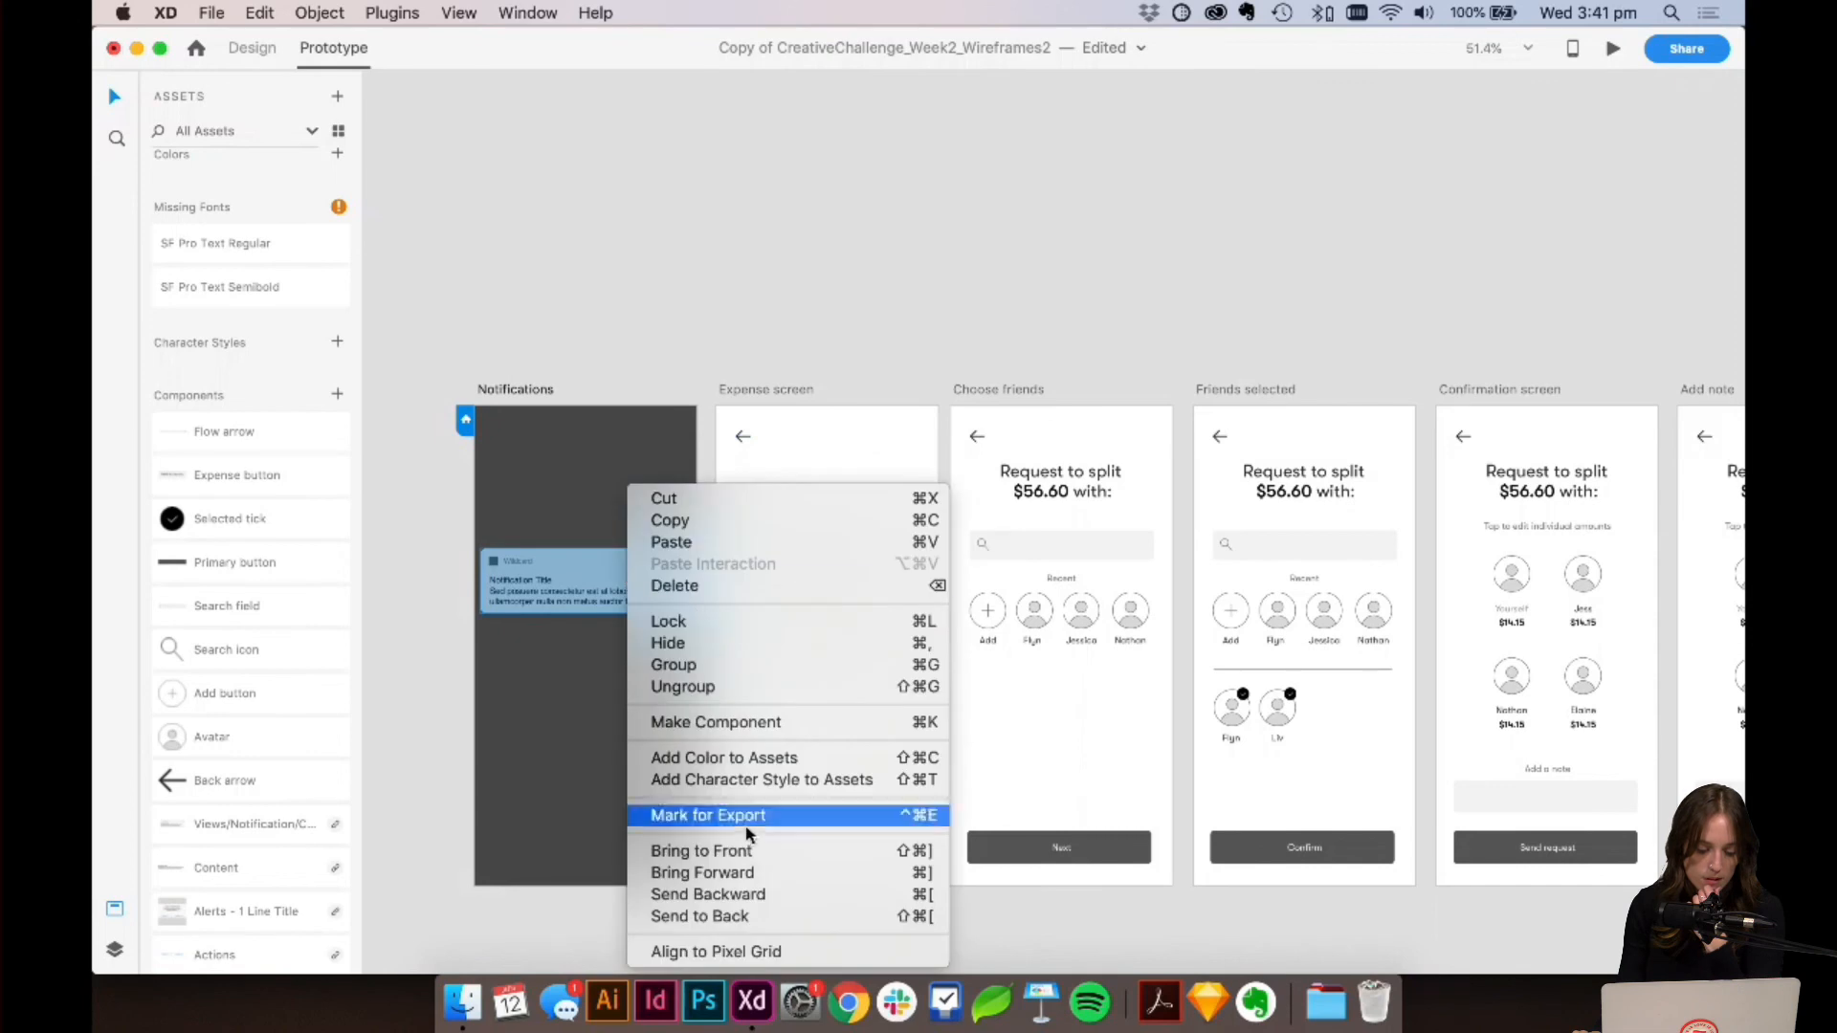
left_click(587, 772)
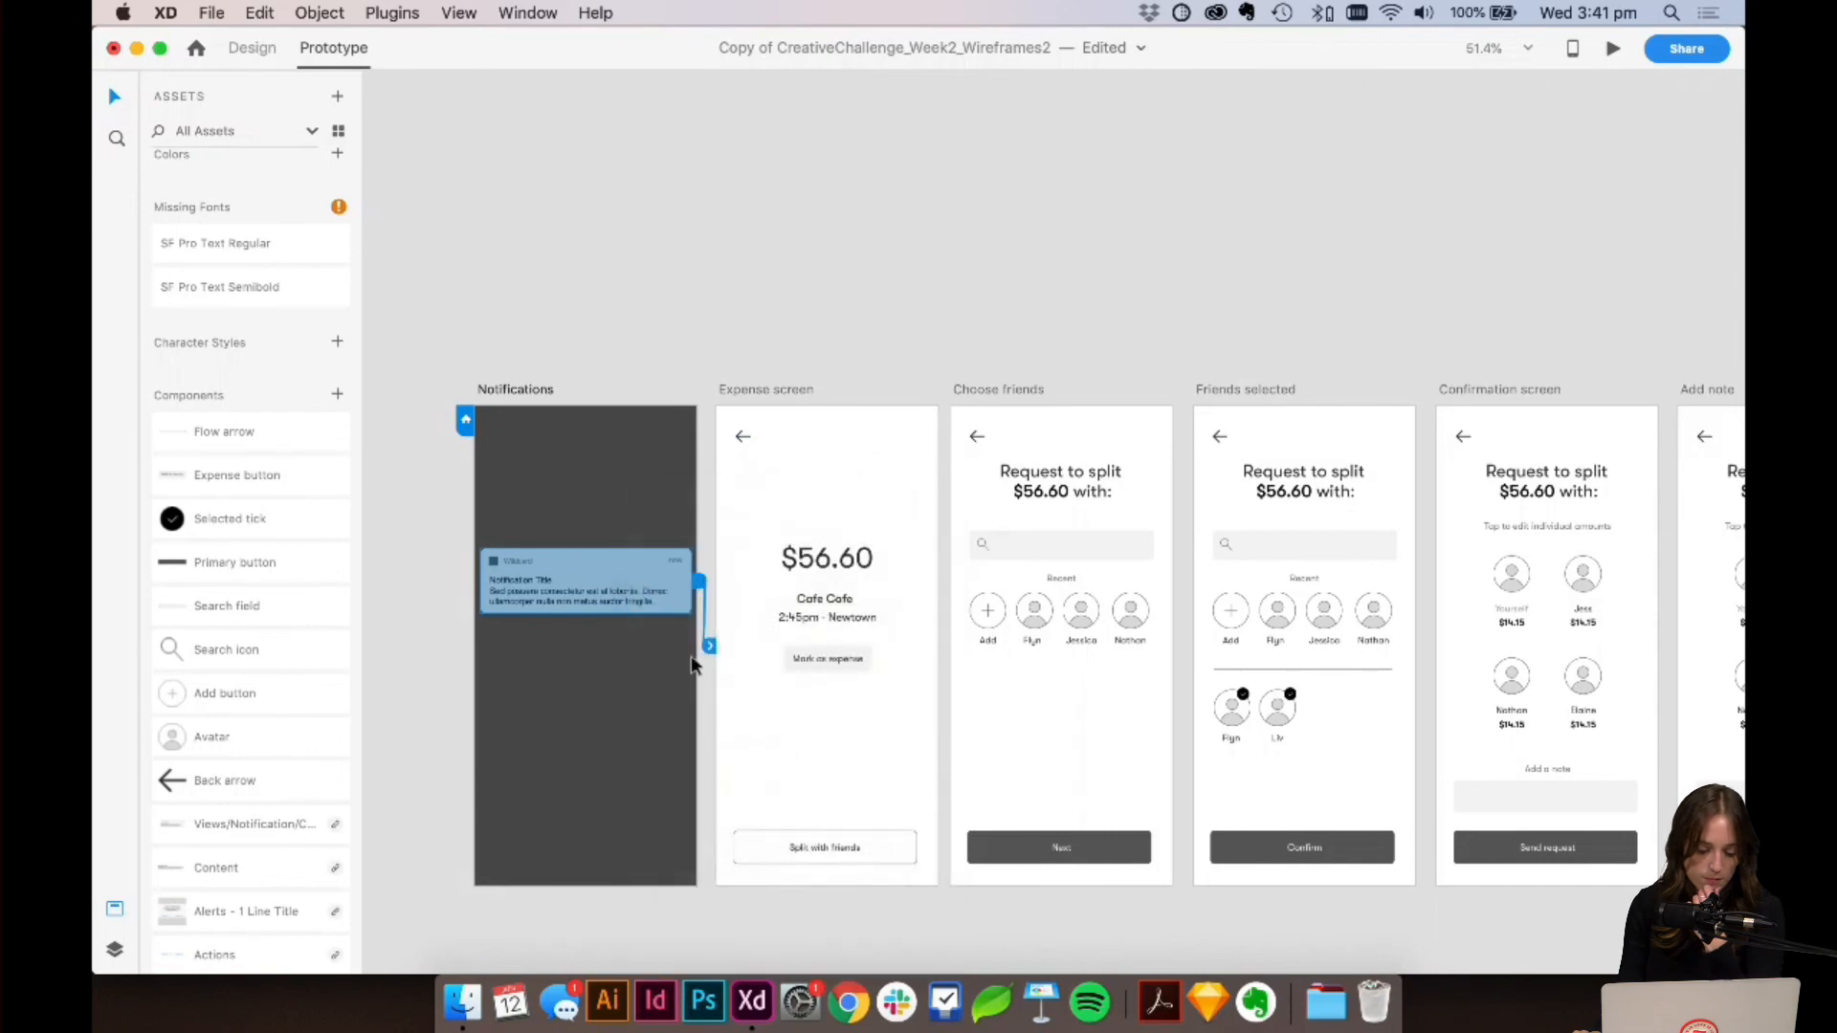
right_click(711, 643)
left_click(676, 577)
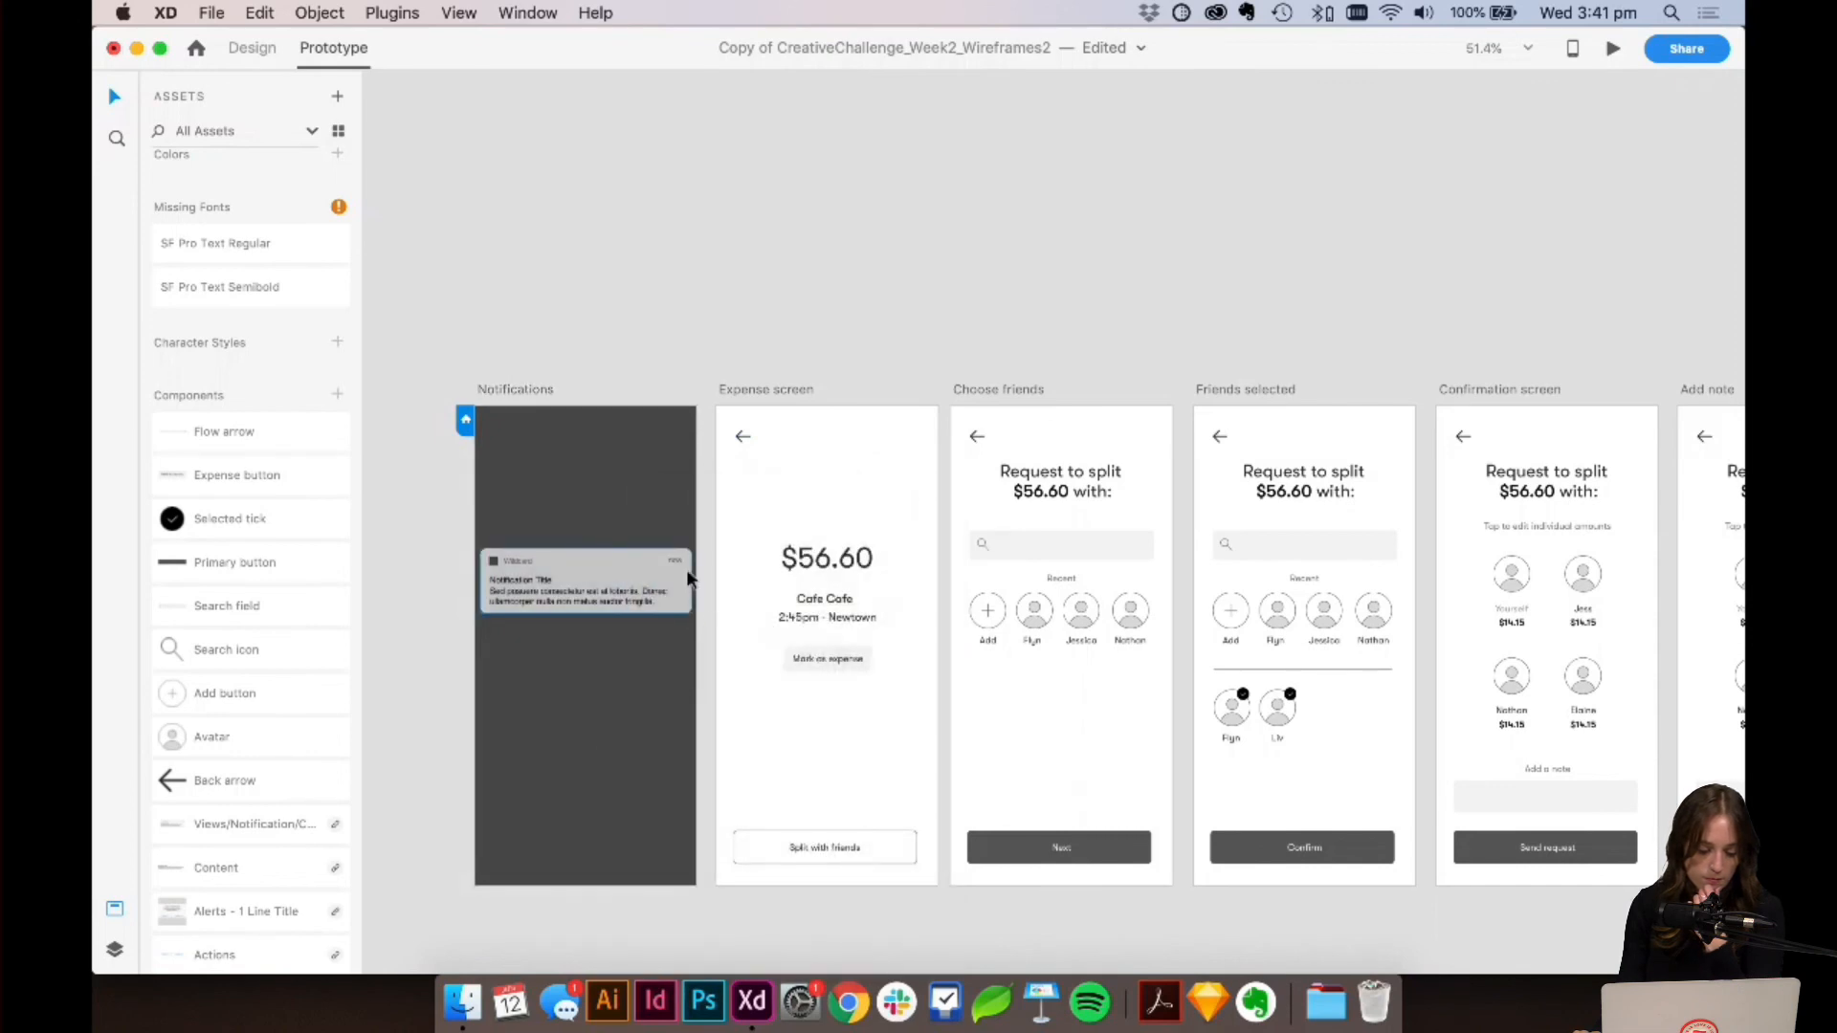
right_click(700, 582)
left_click(679, 578)
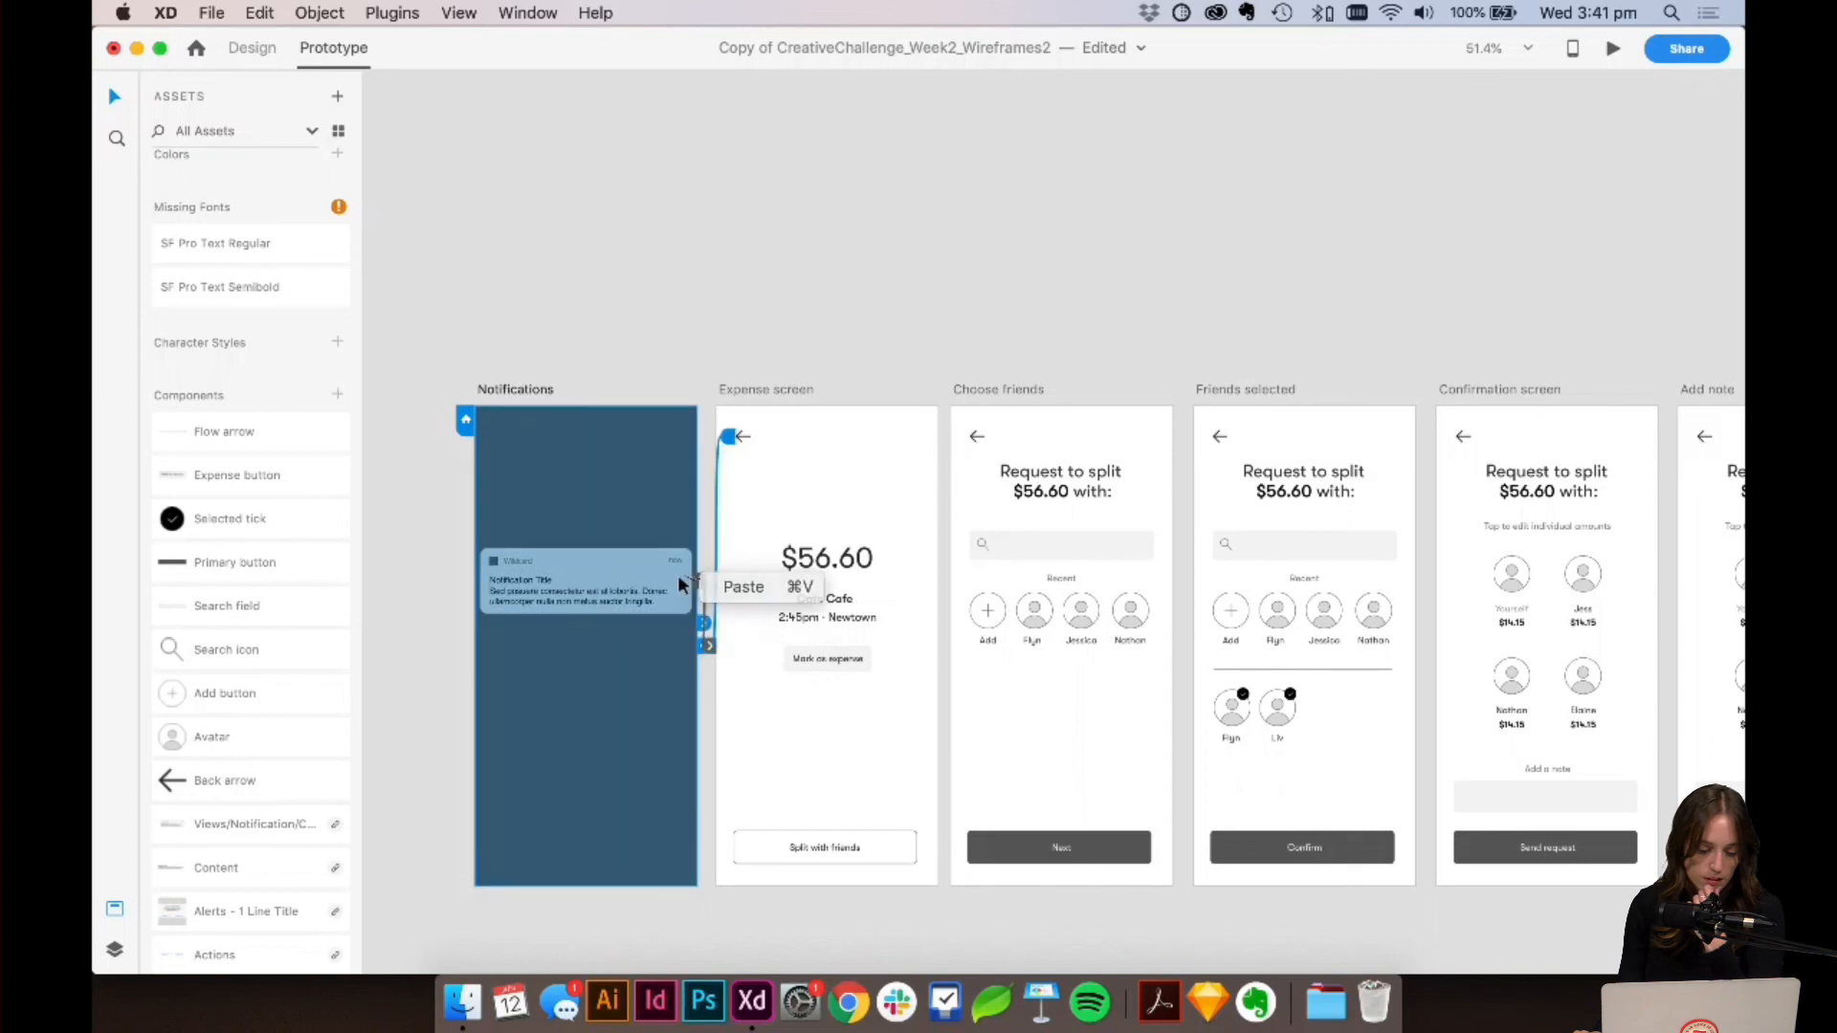
left_click(875, 350)
left_click(584, 571)
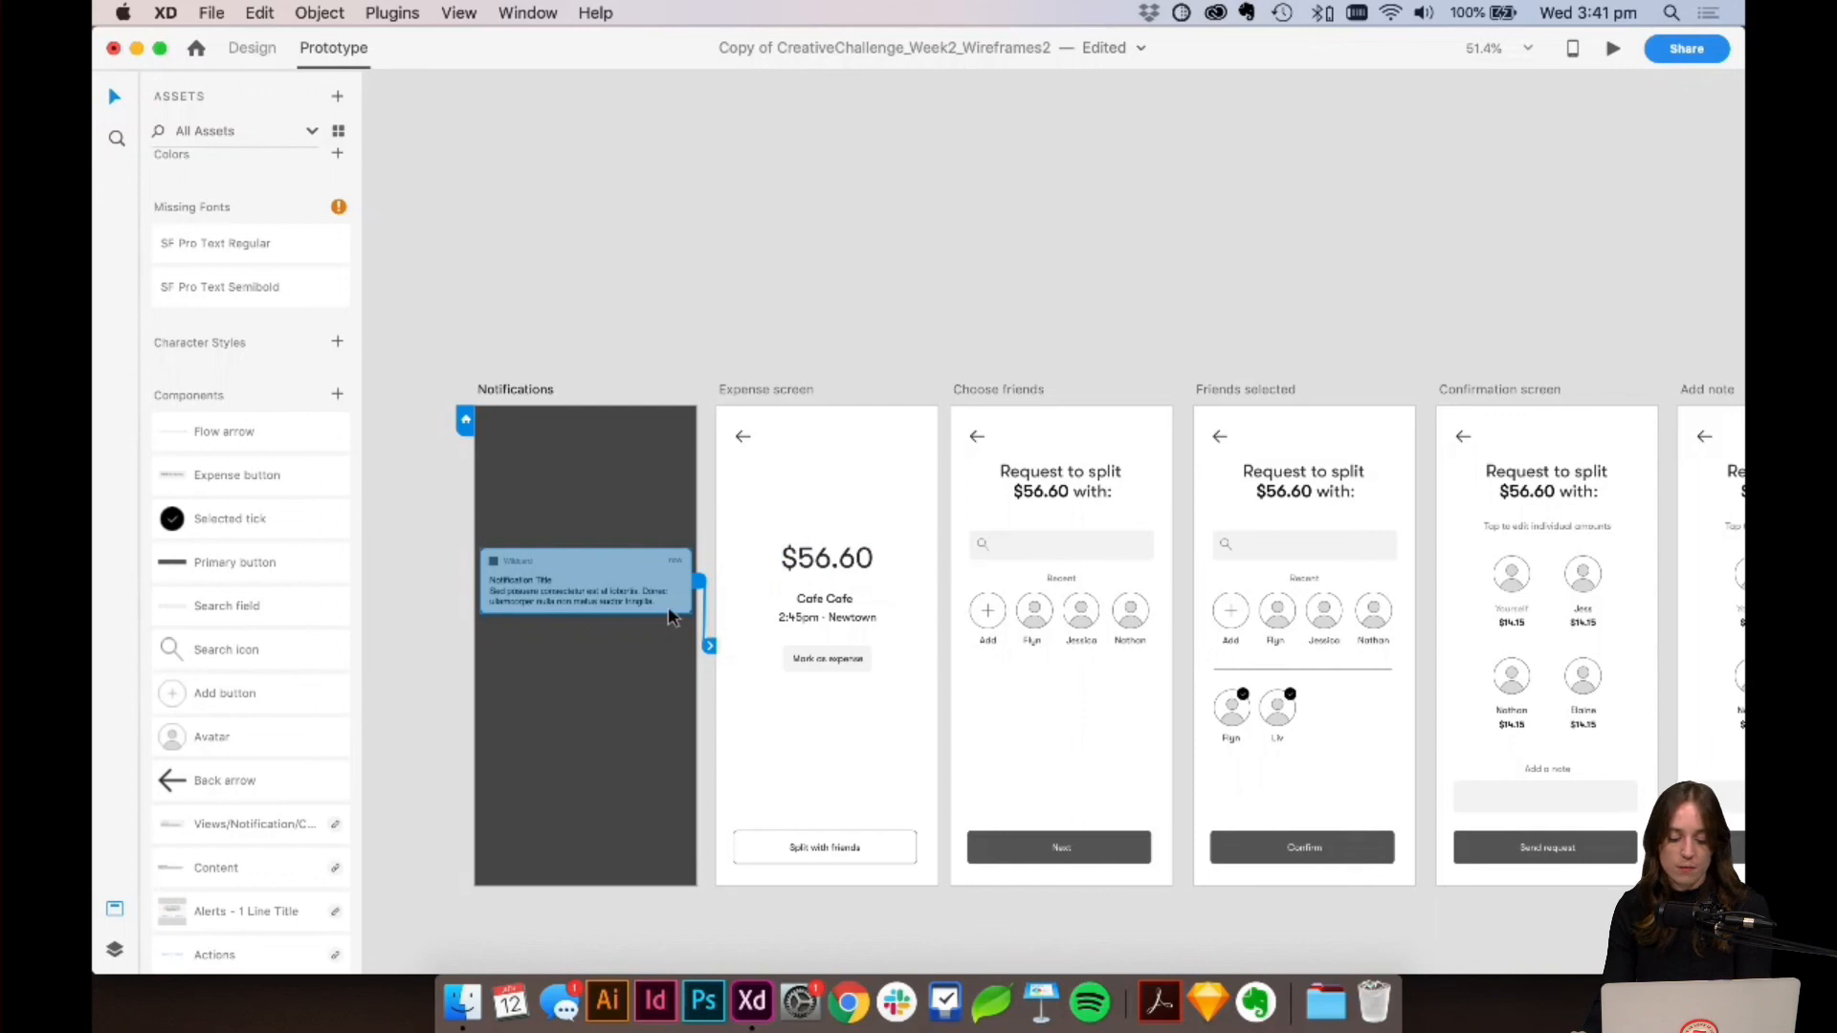
left_click(818, 722)
left_click(859, 366)
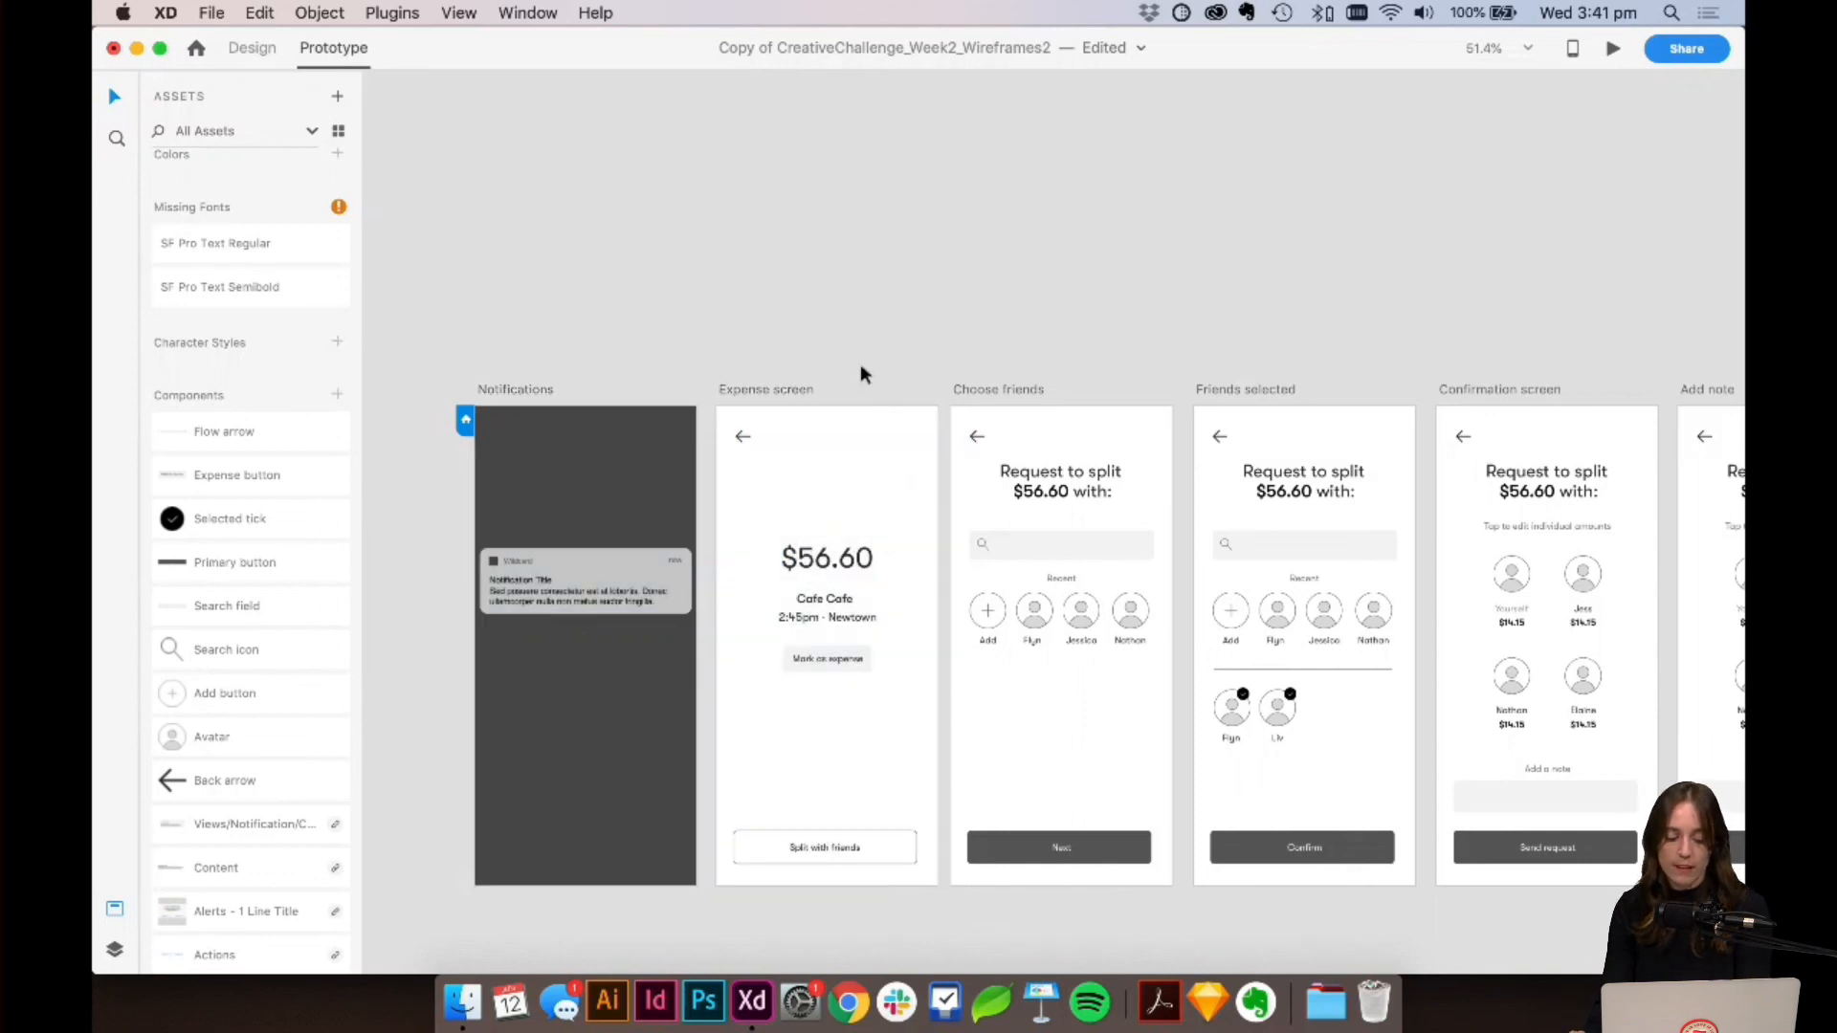
Step: Inspect where the Split with friends button and the first friend's avatar on Choose friends lead
scroll(859, 363, "right", 2)
left_click(761, 852)
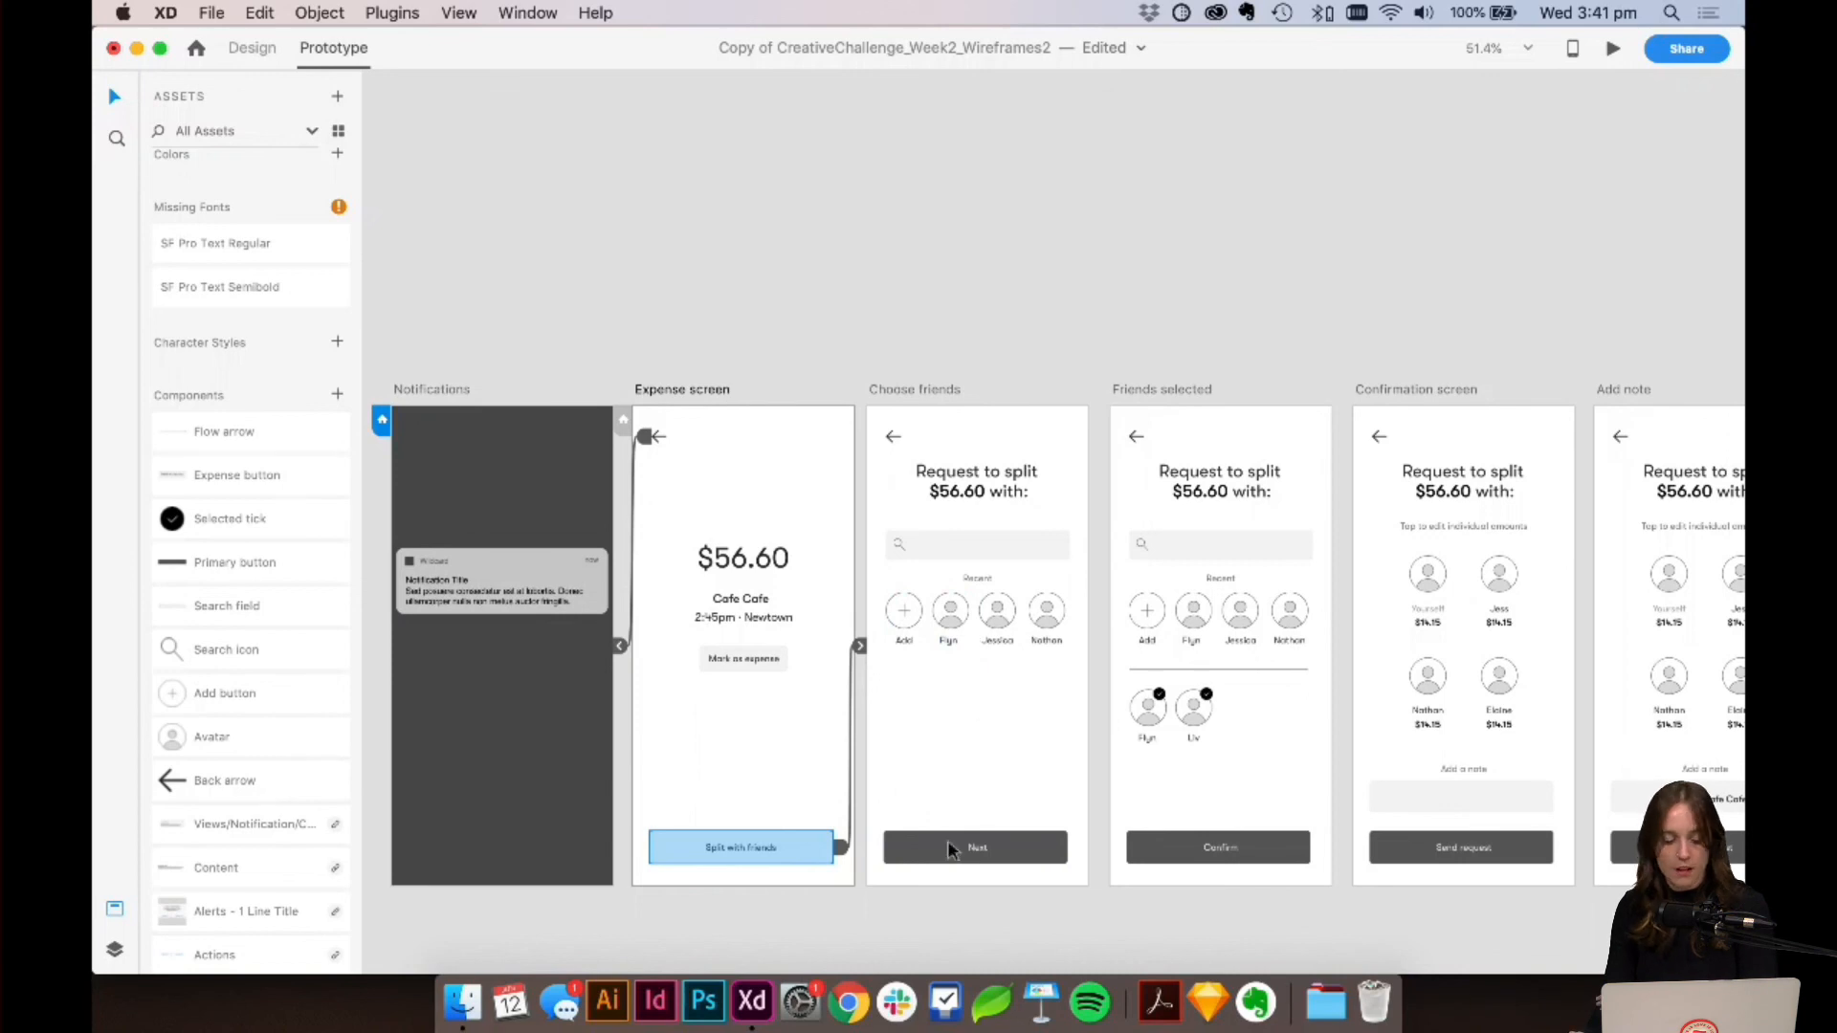
left_click(948, 621)
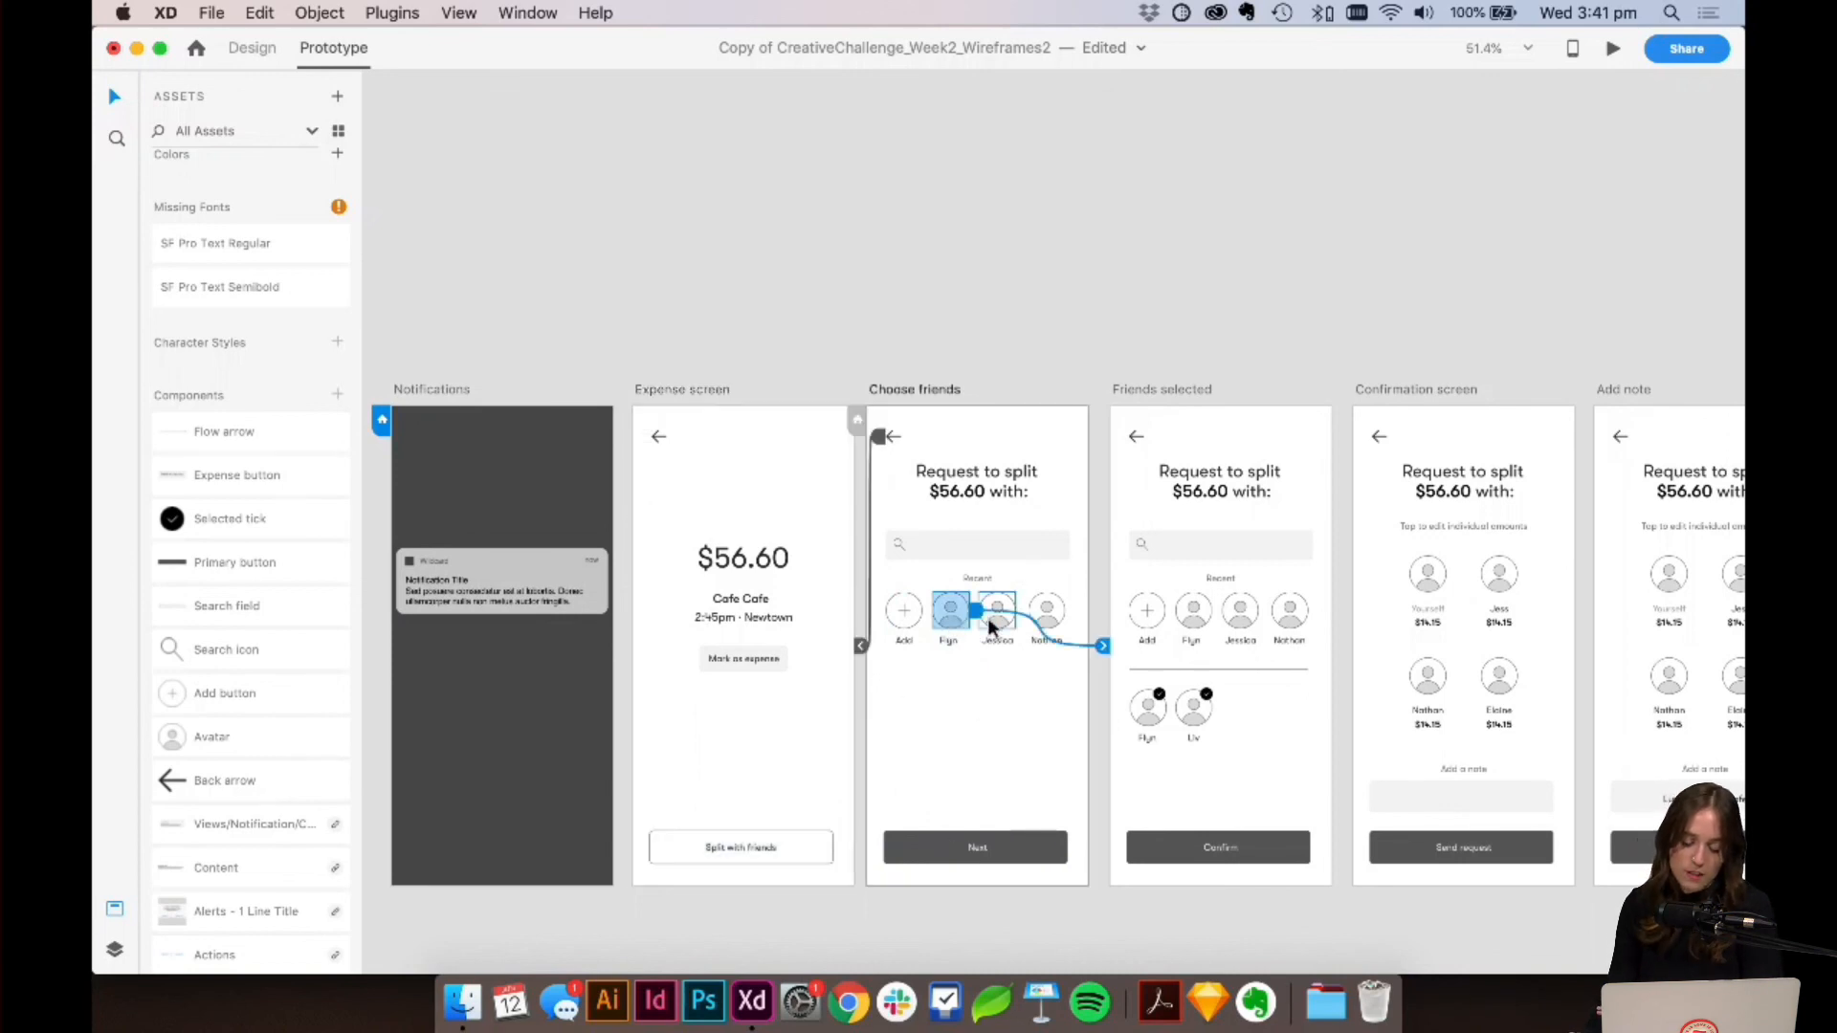
Step: Connect the second friend's avatar on the Choose friends artboard to the Friends selected artboard
left_click(993, 623)
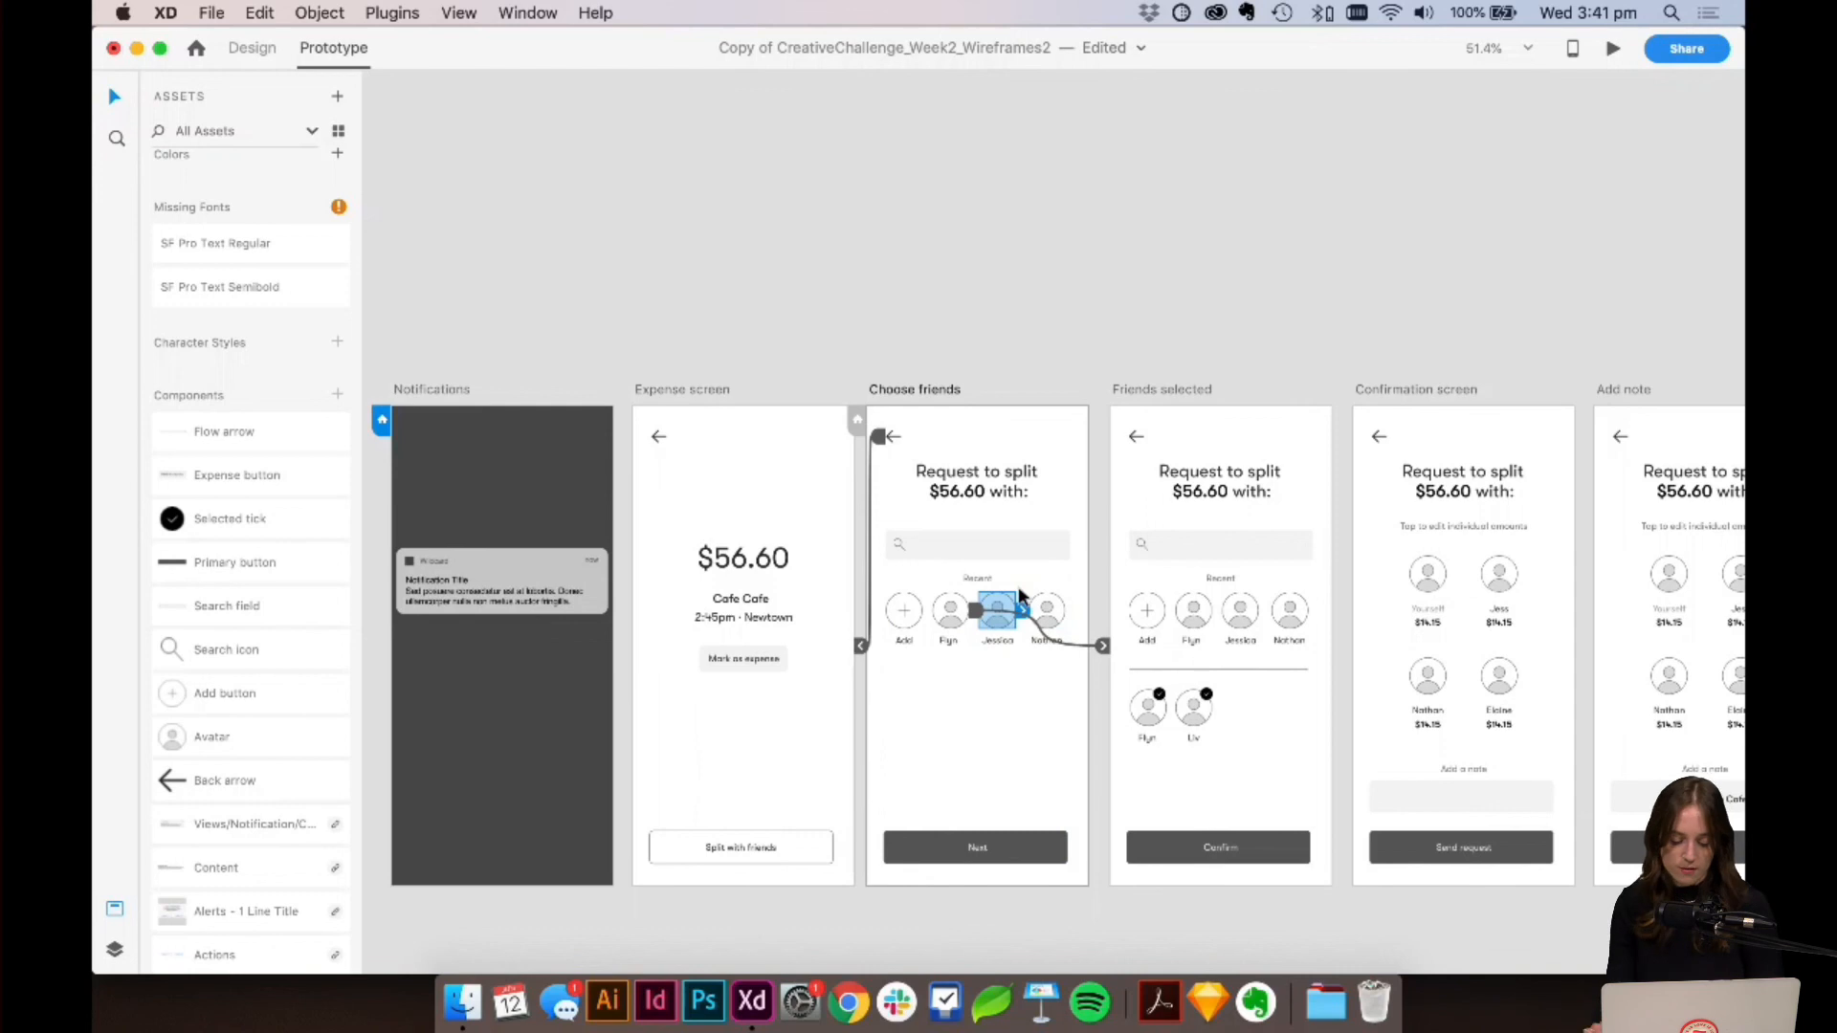
key("super+minus")
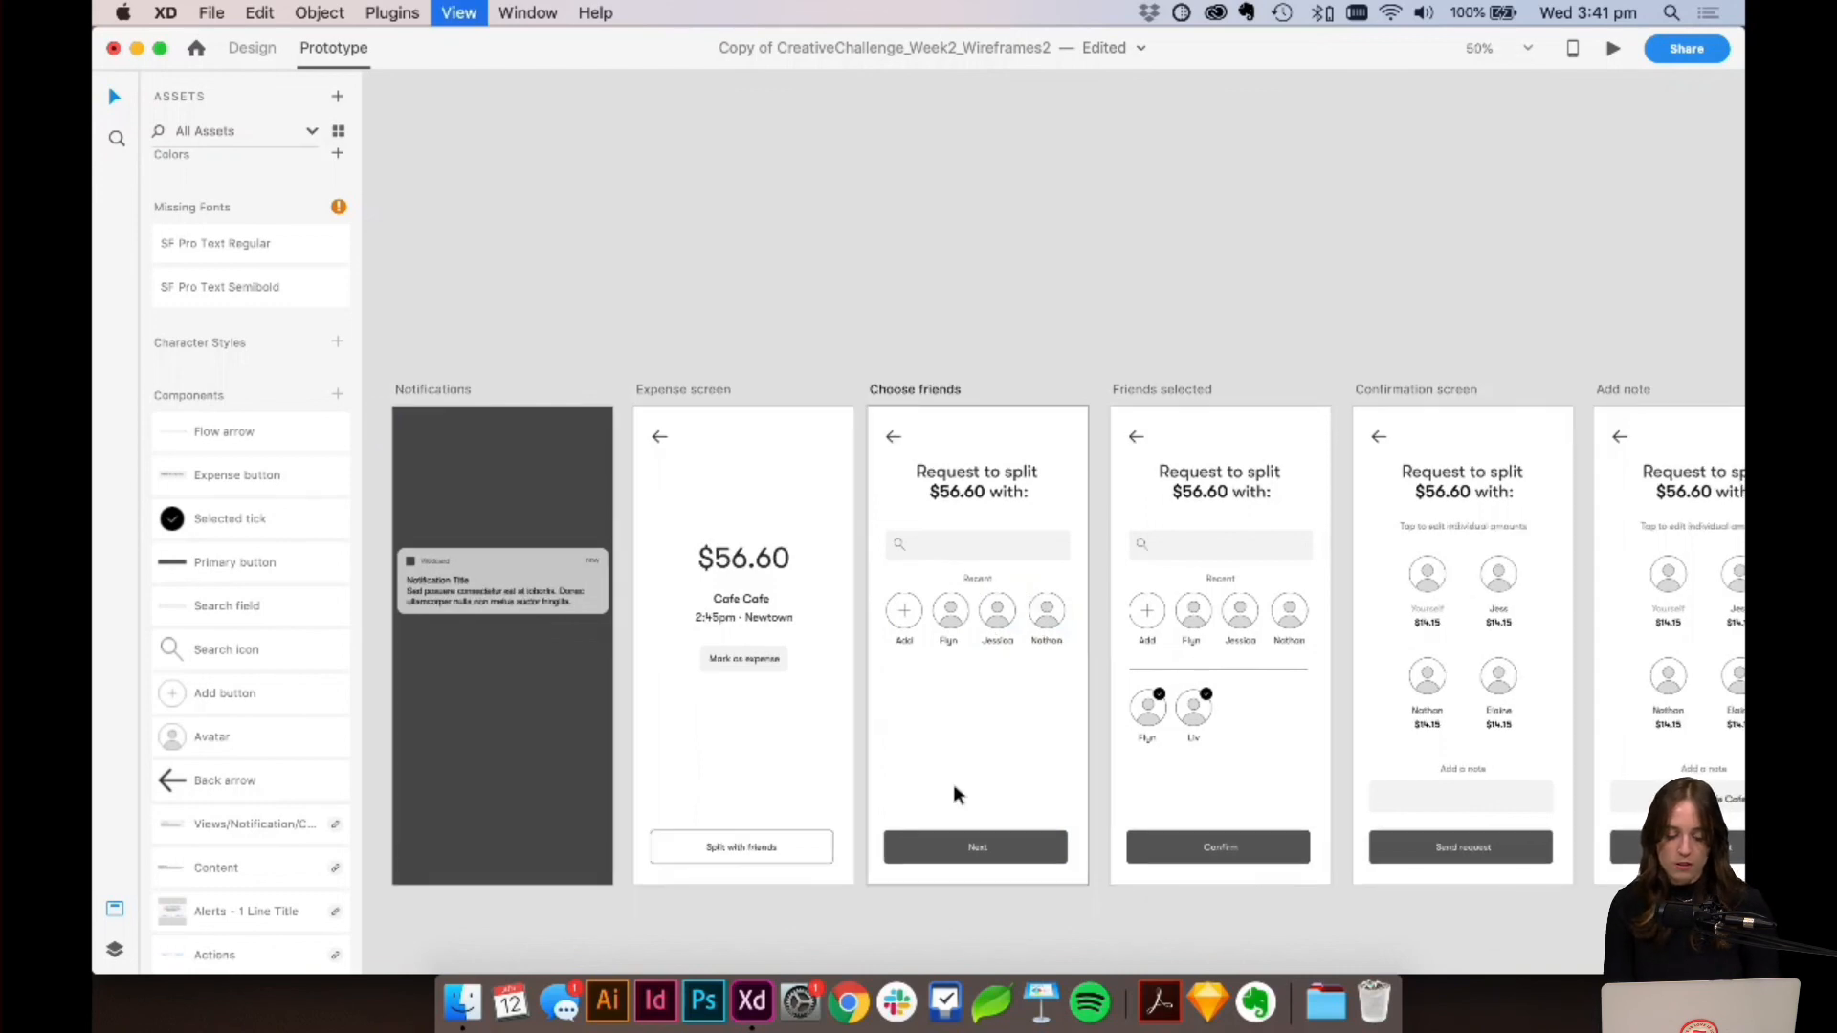
scroll(957, 795, "up", 2)
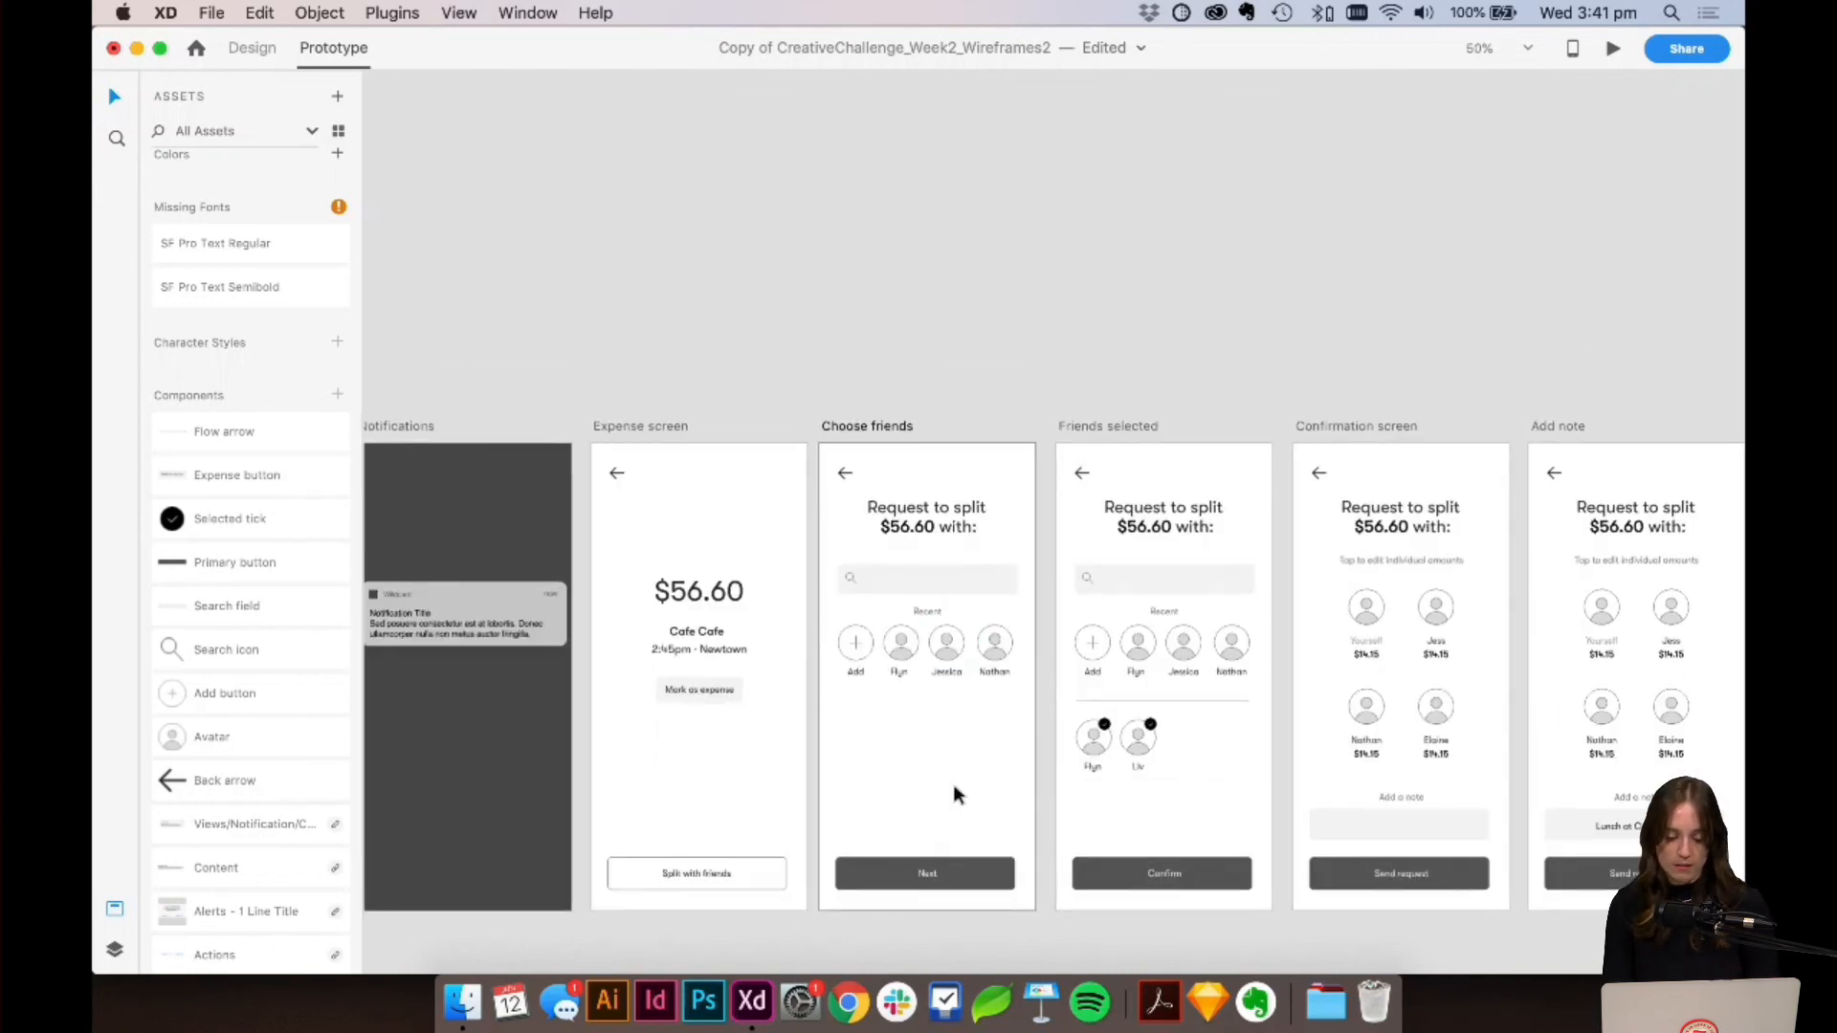
scroll(953, 784, "up", 3)
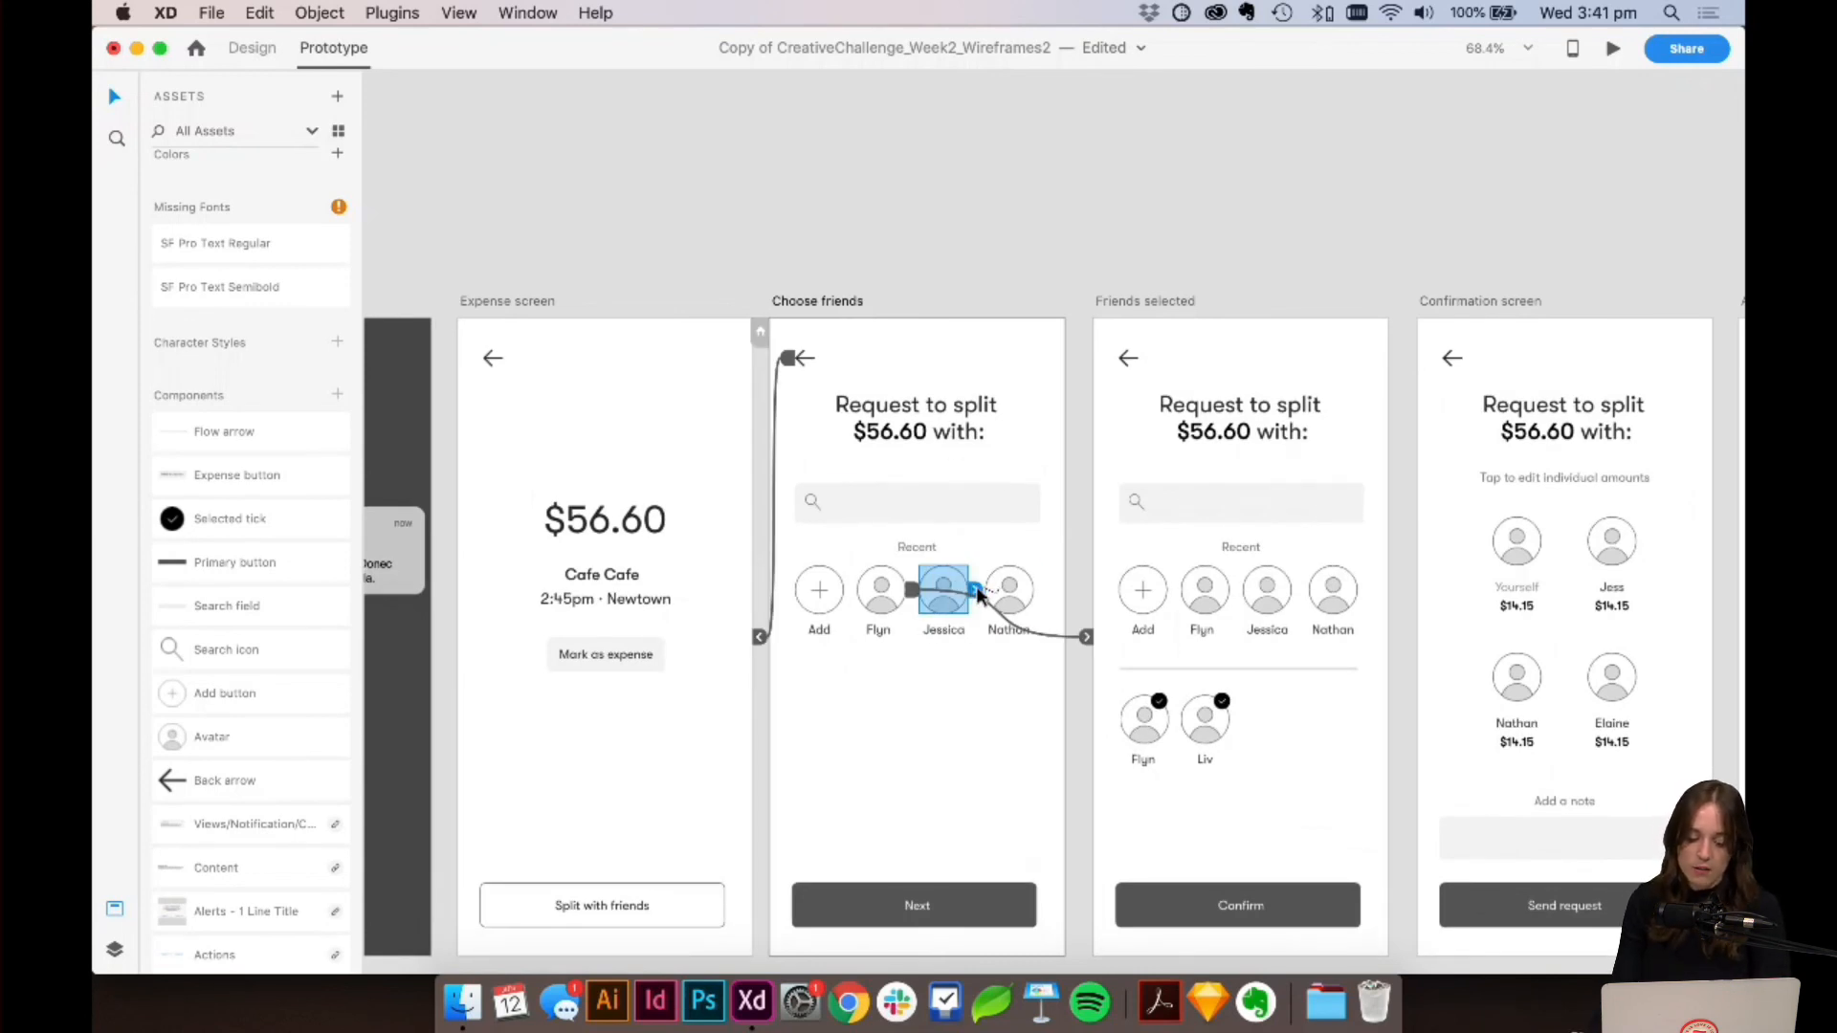
left_click_drag(976, 593, 1156, 694)
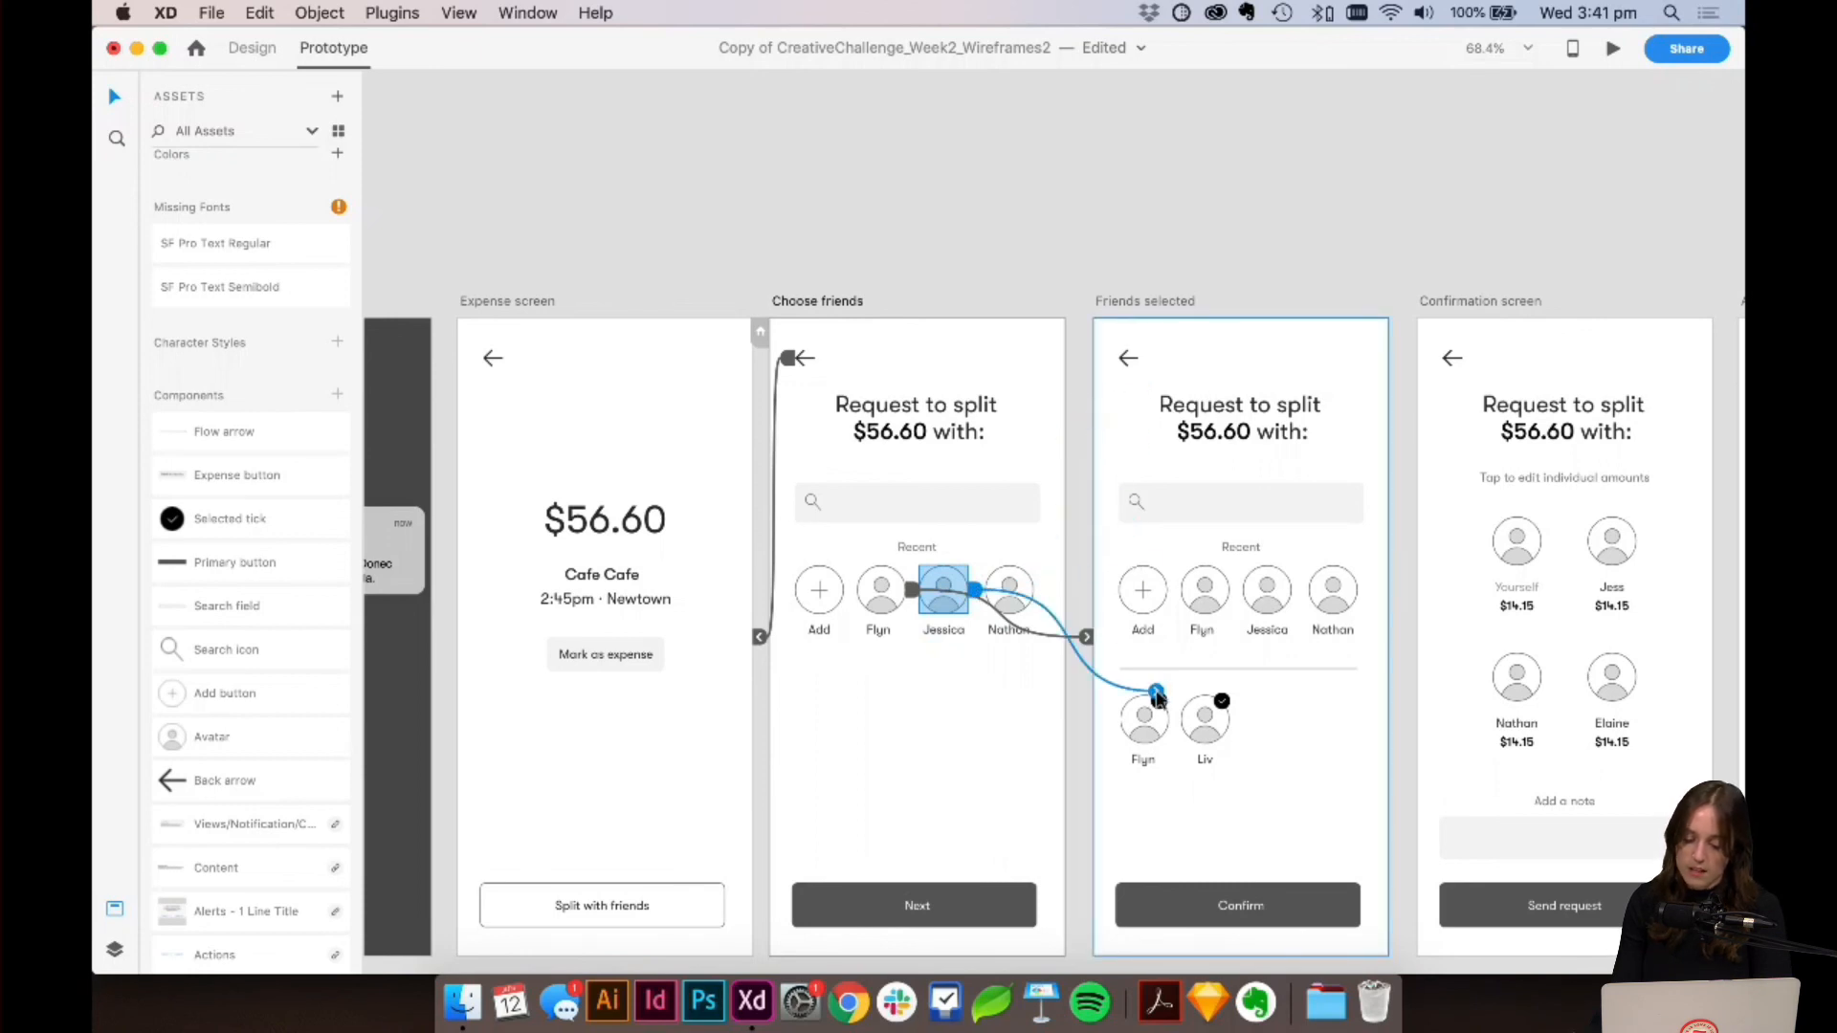
left_click_drag(1158, 777, 1317, 831)
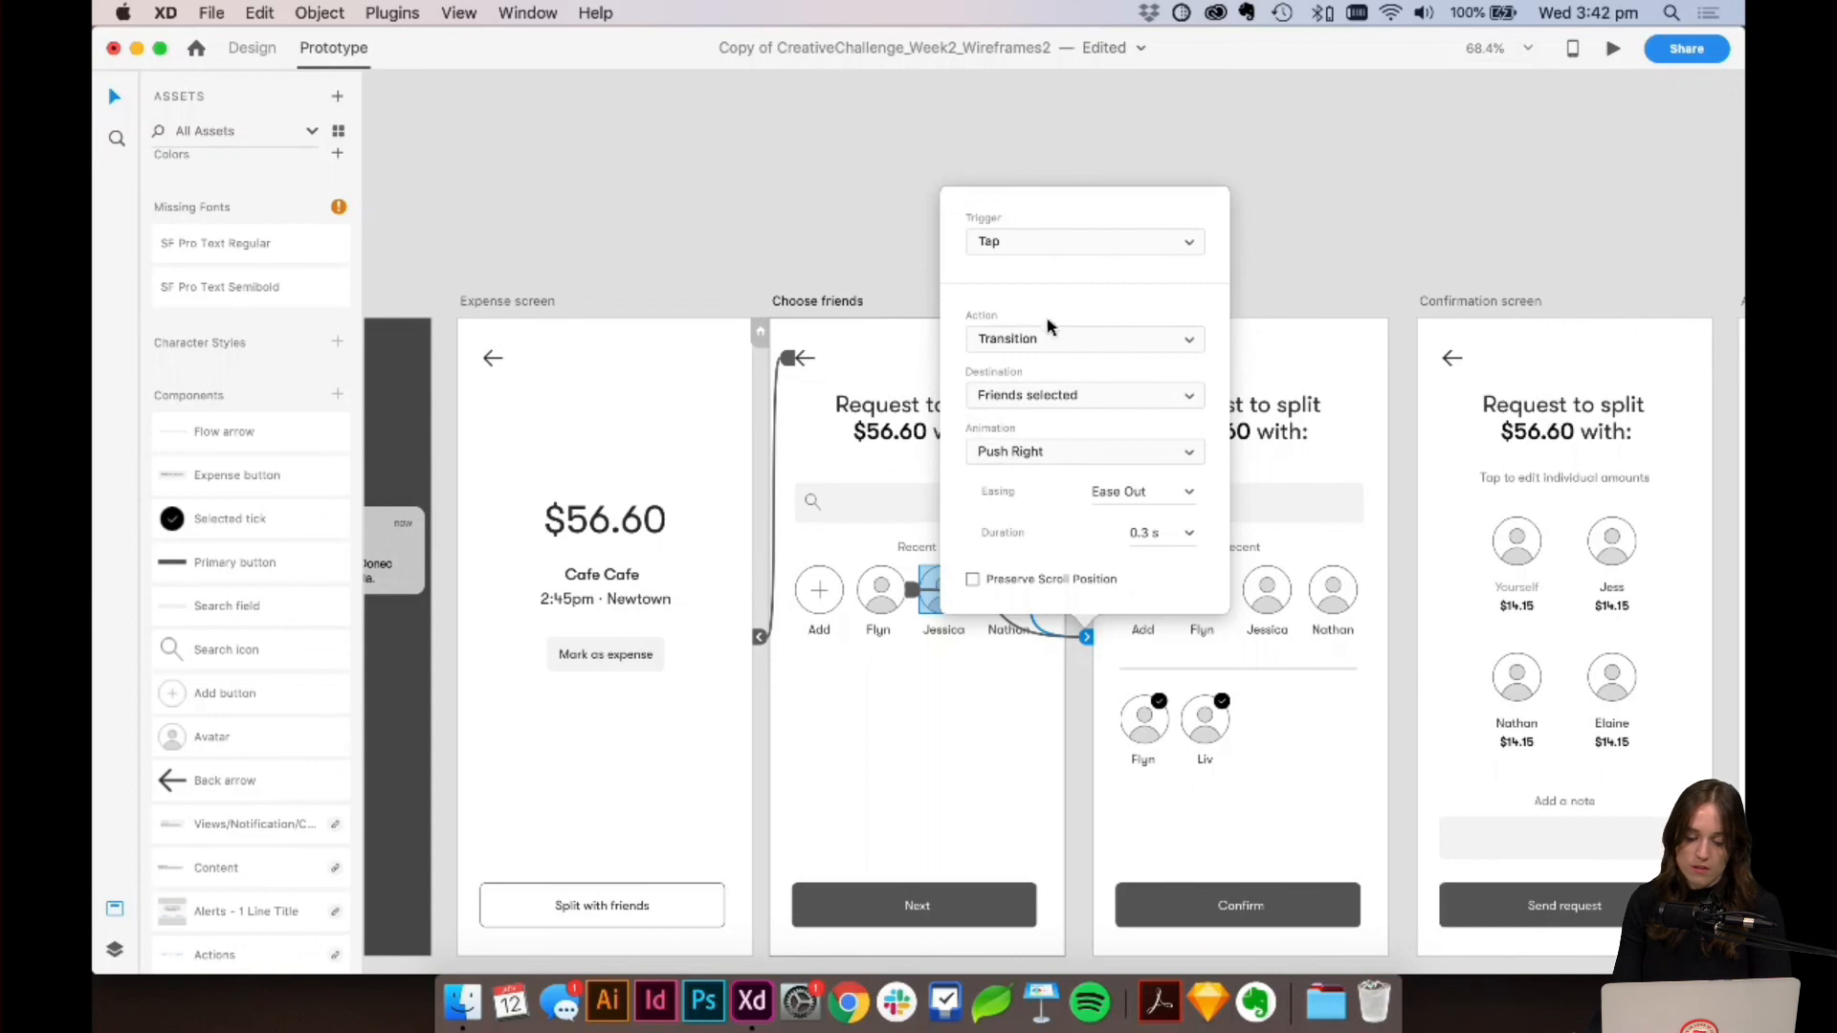
Step: Review the action types for the new tap interaction and set its Transition animation to Push Left
left_click(1052, 341)
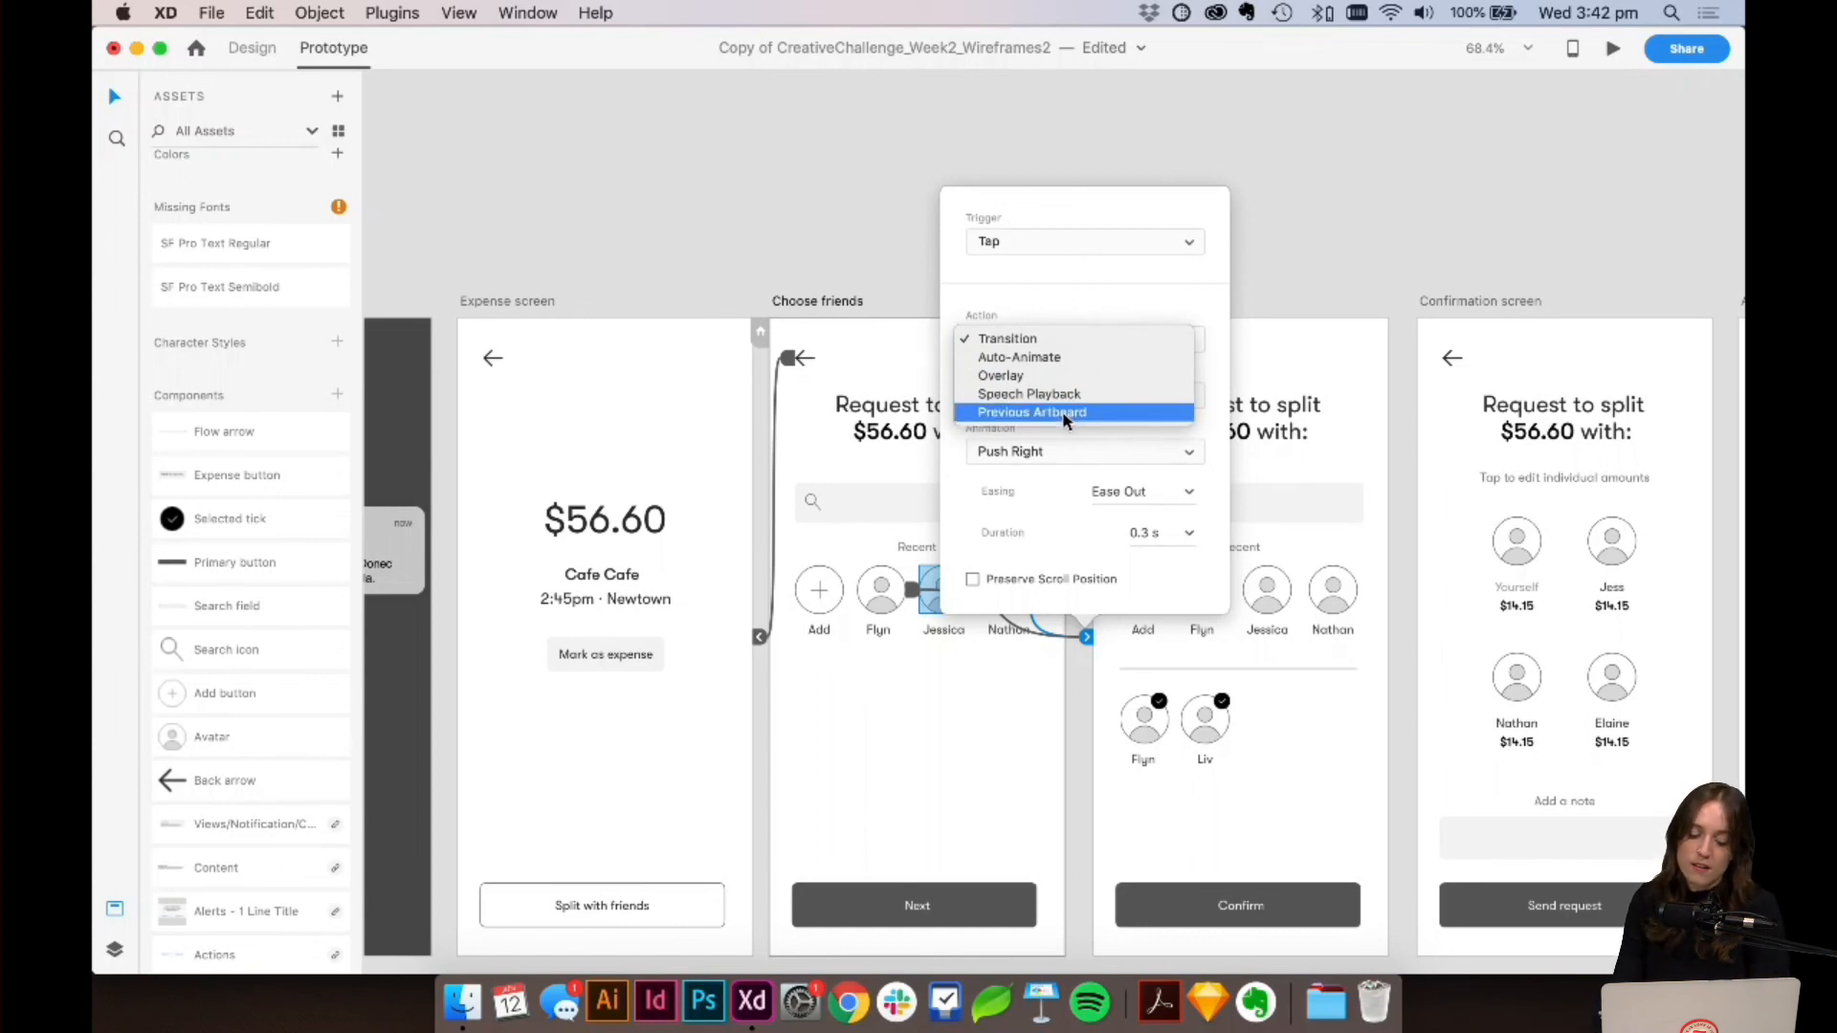
left_click(1071, 302)
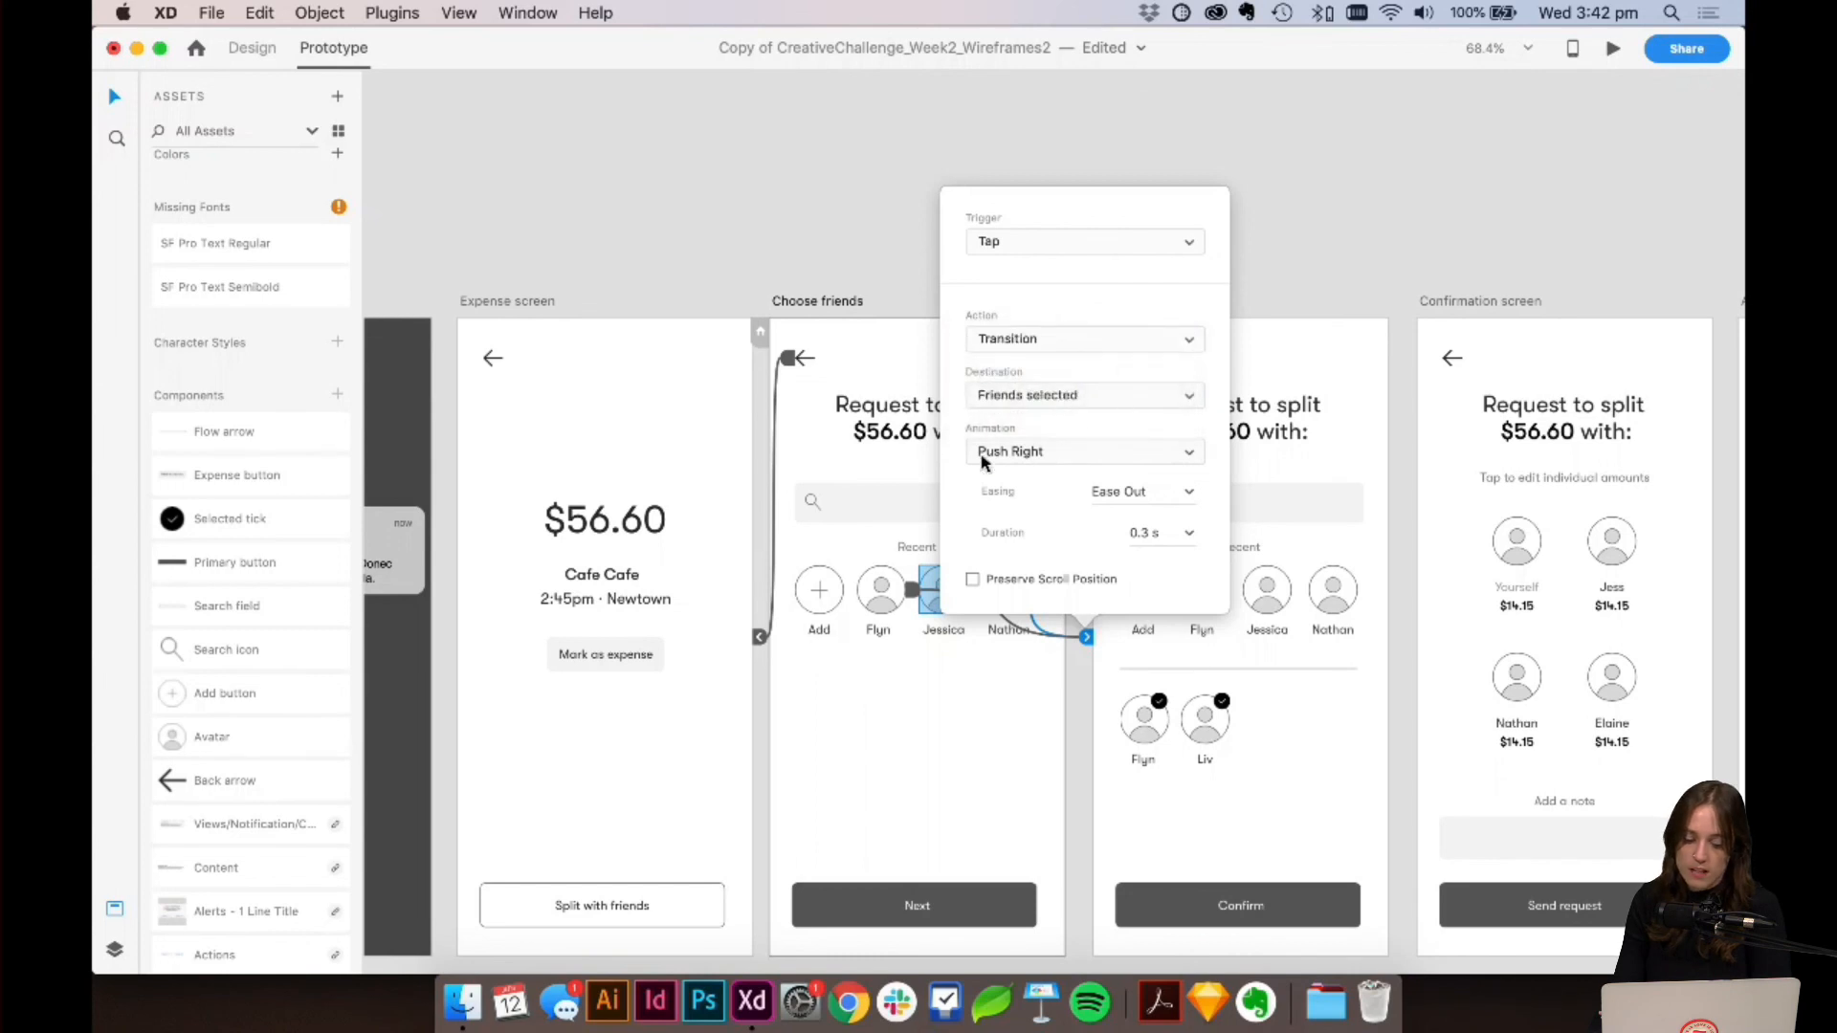
left_click(1042, 450)
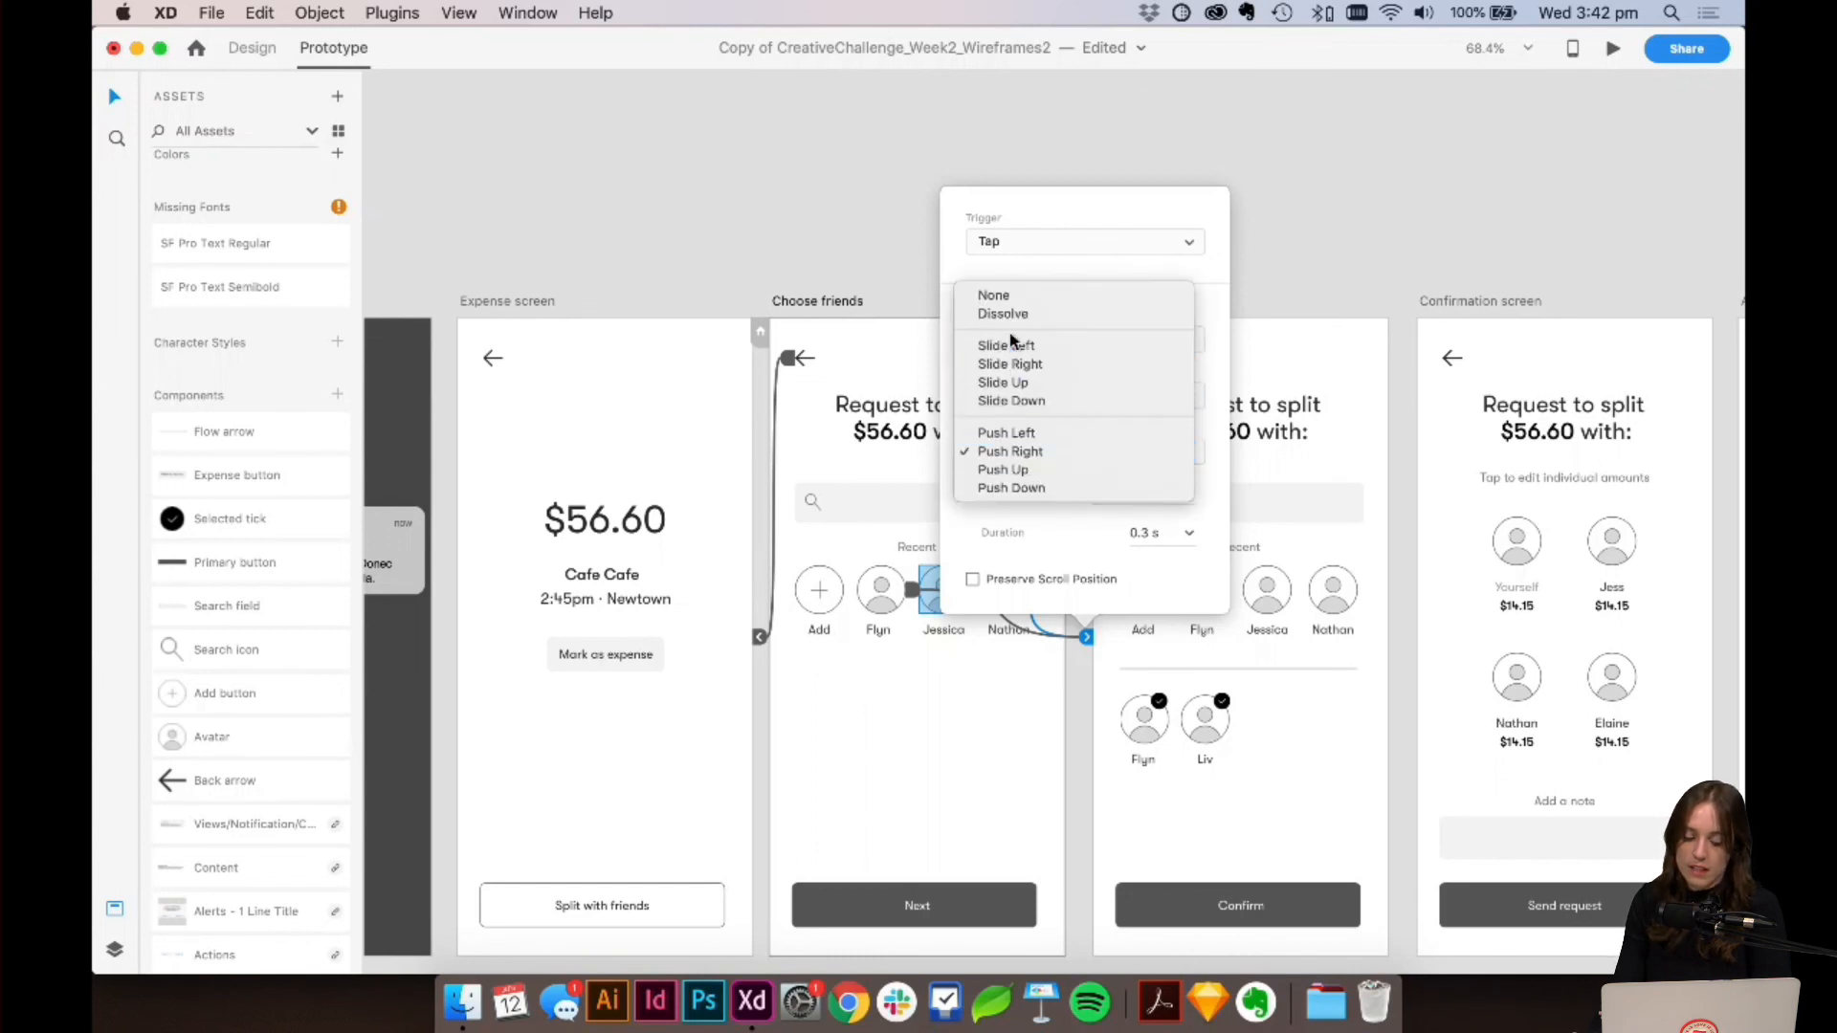
left_click(1019, 436)
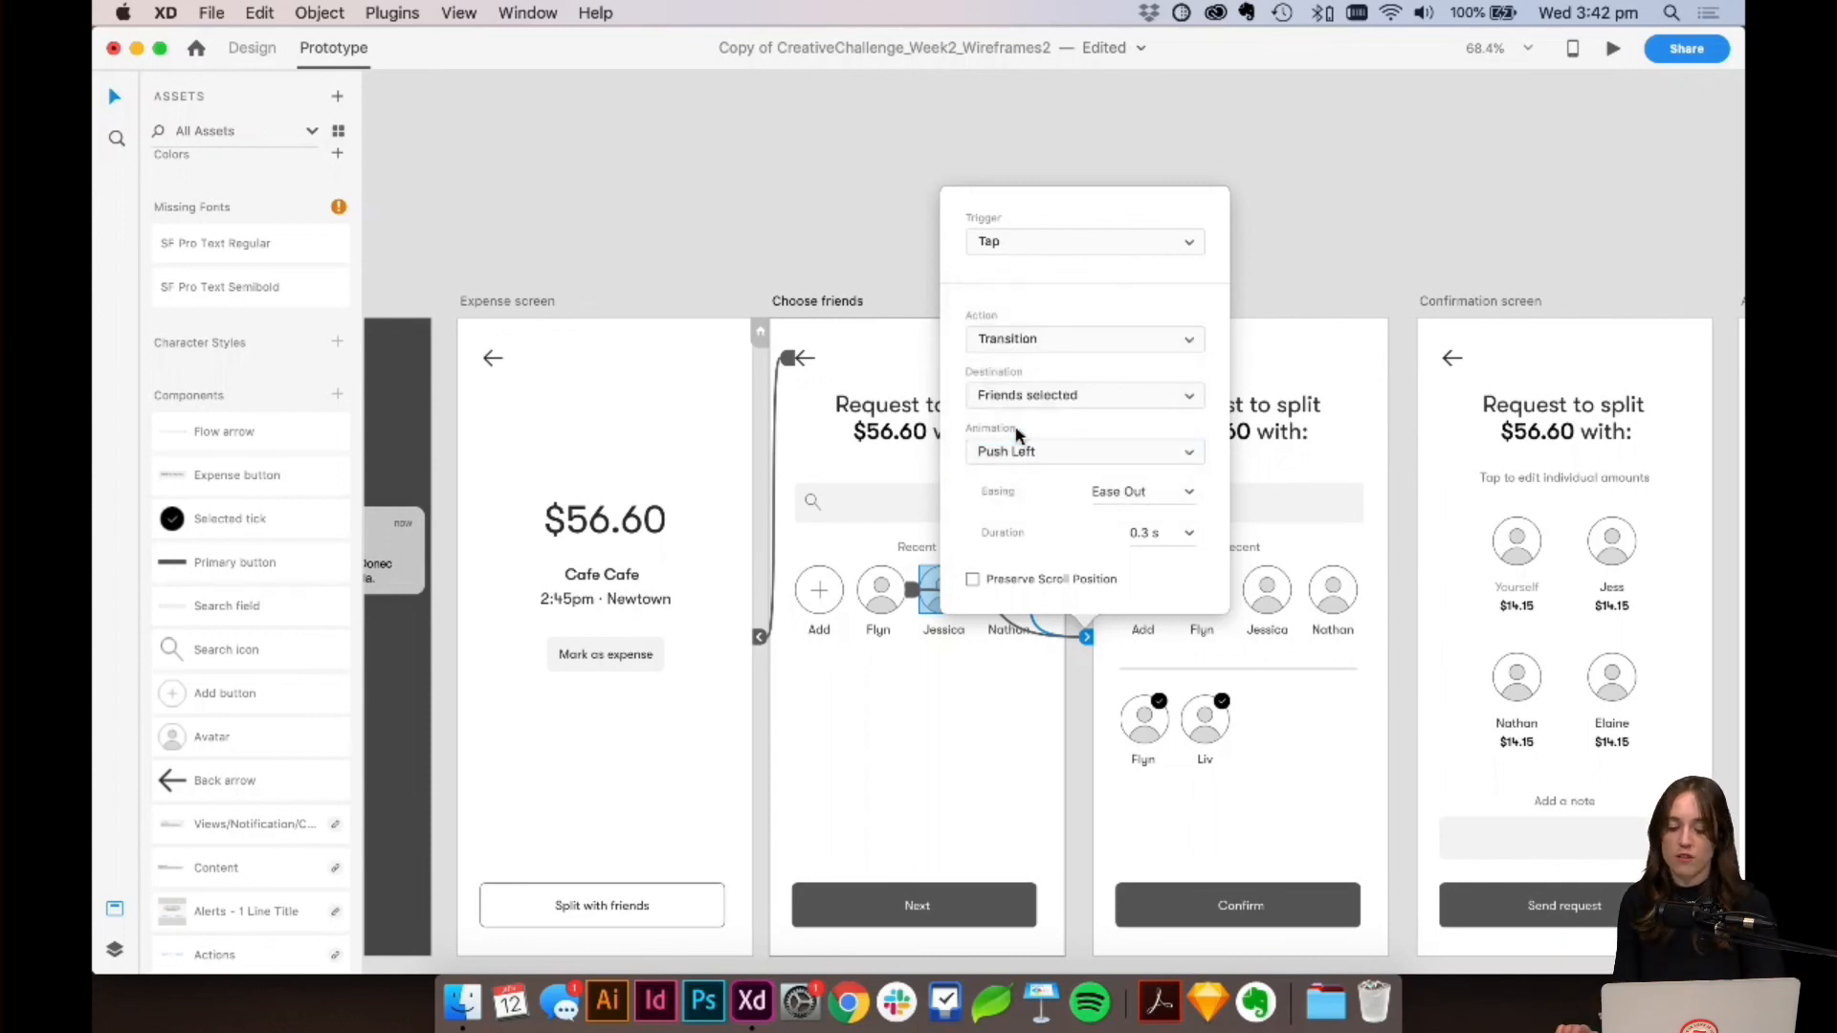
left_click(835, 216)
Step: Inspect the connection from the Confirm button on the Friends selected artboard to the following screen
scroll(1214, 854, "left", 6)
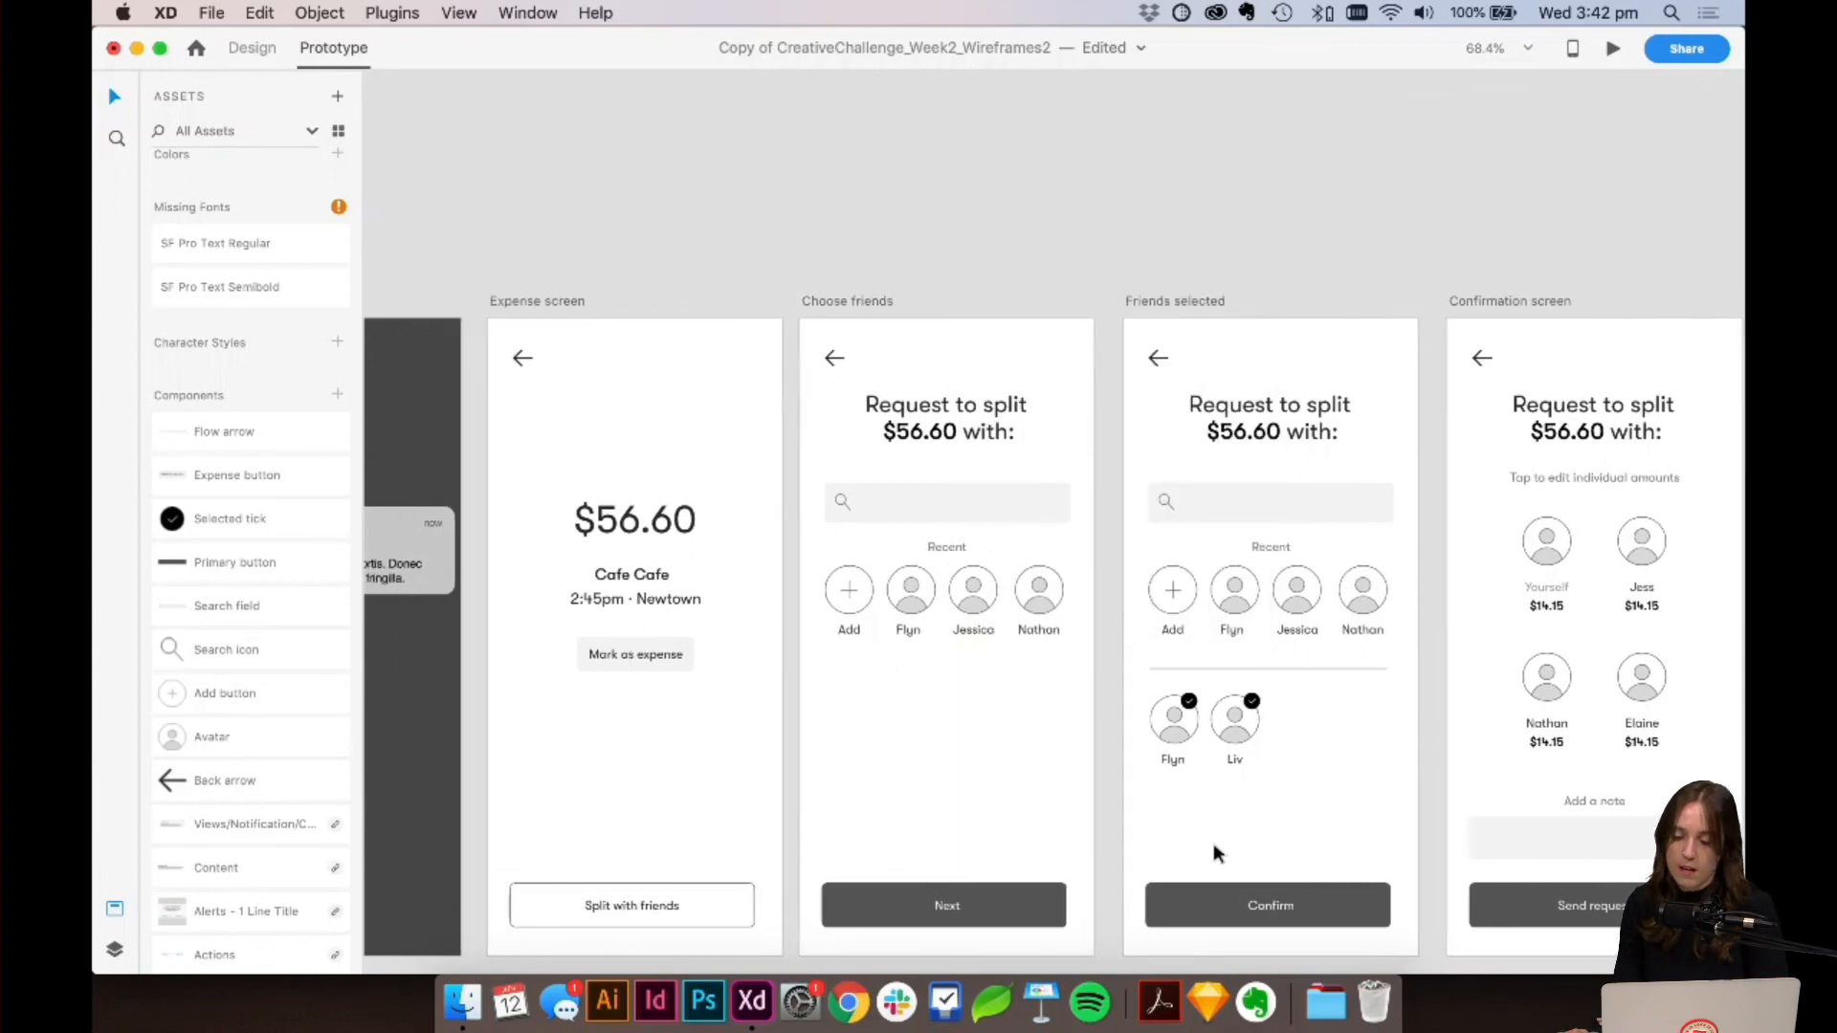
scroll(1214, 853, "down", 1)
scroll(1213, 854, "right", 6)
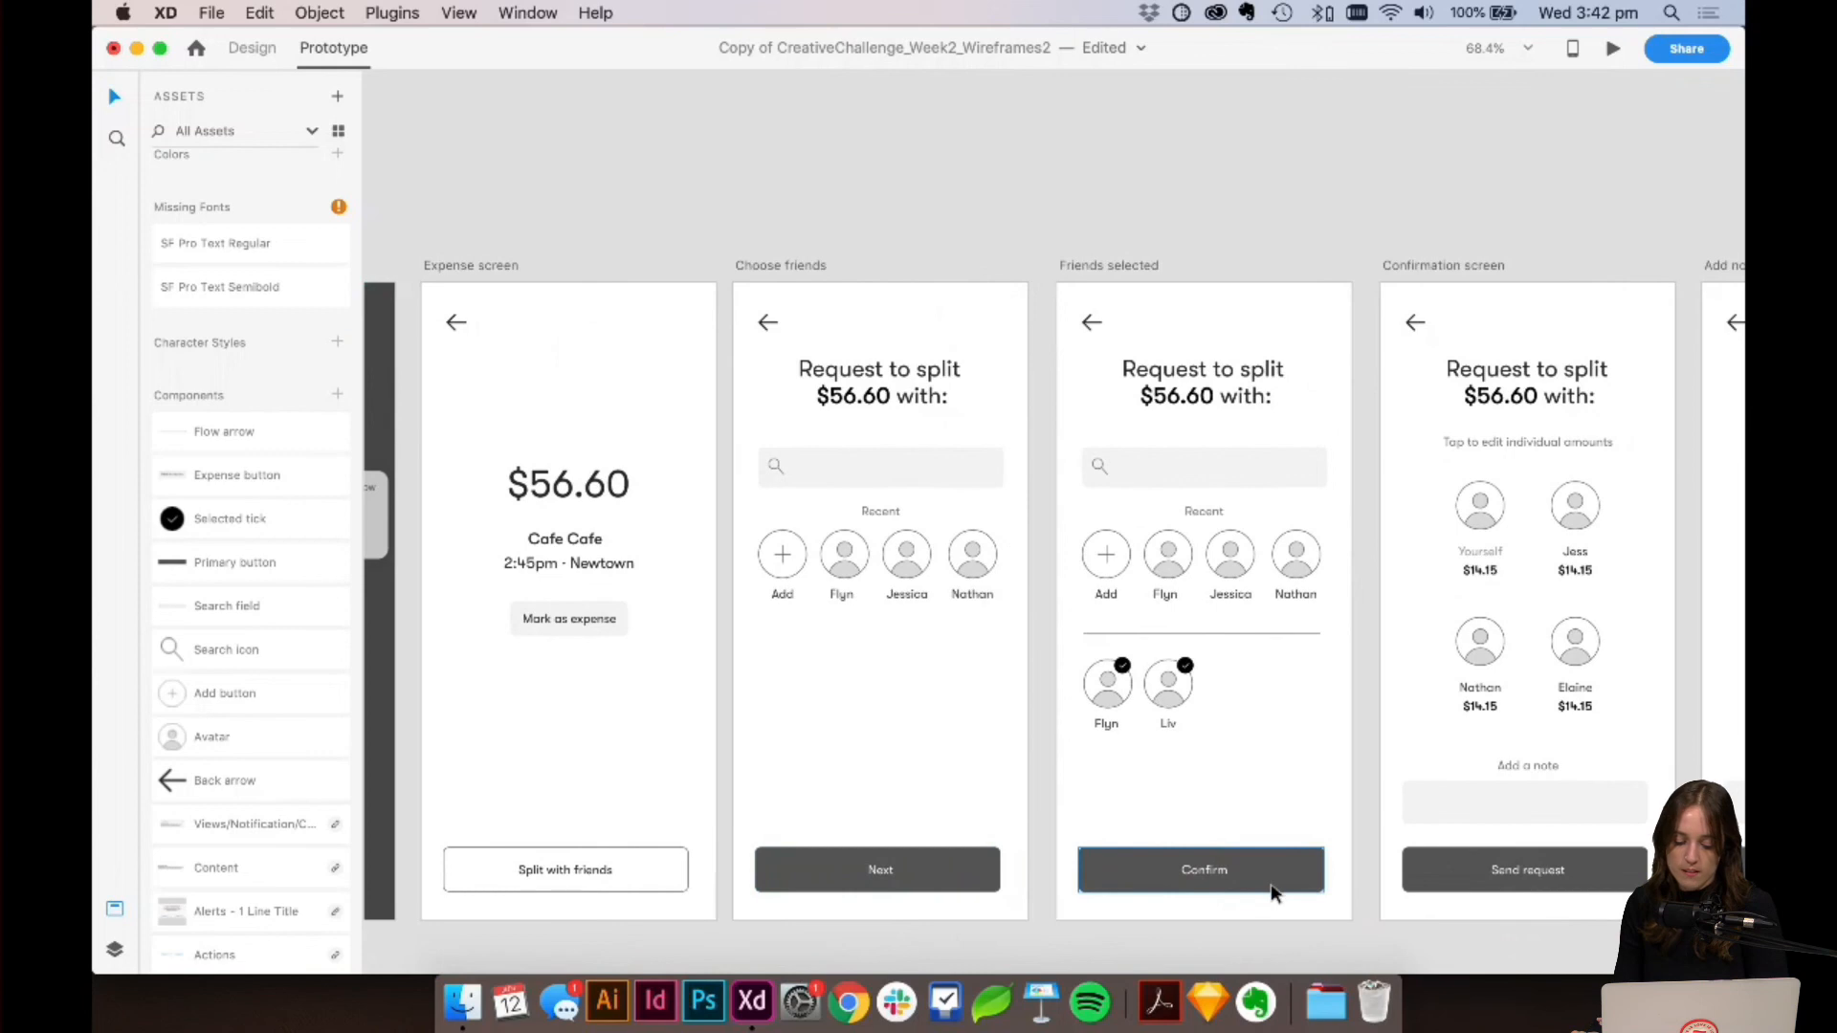
left_click(1301, 866)
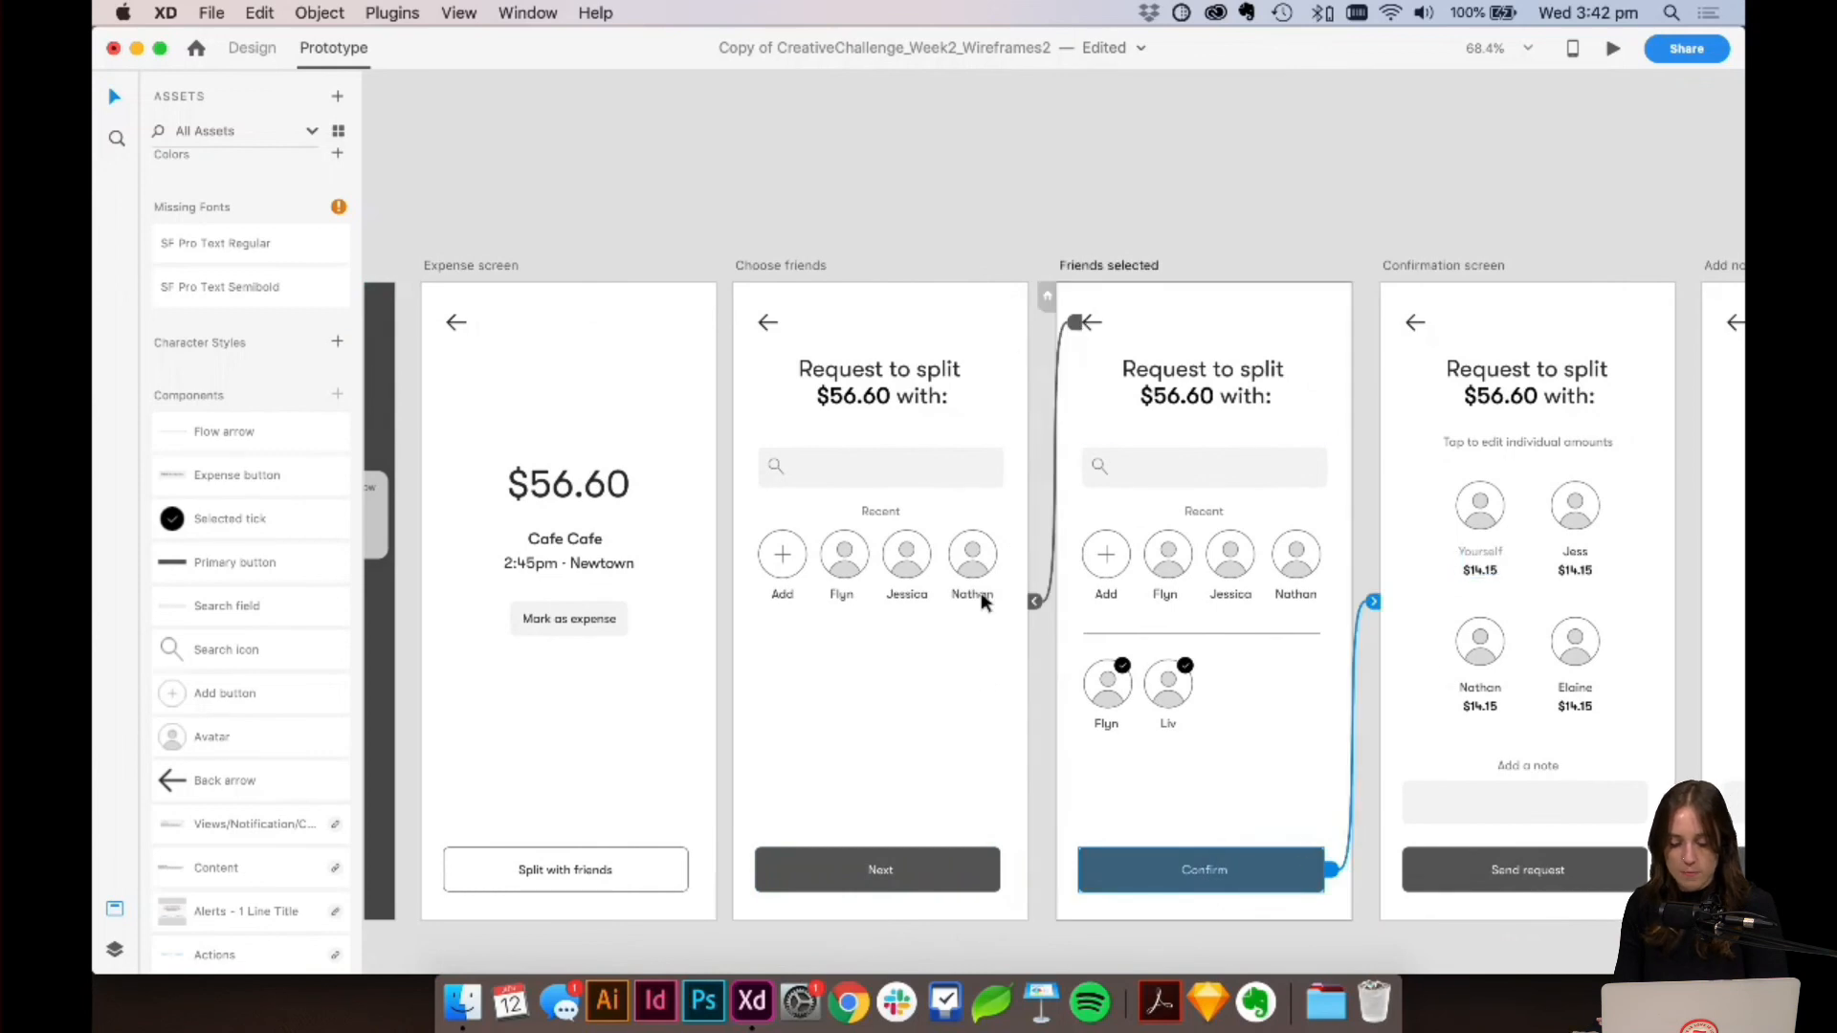
scroll(983, 674, "right", 5)
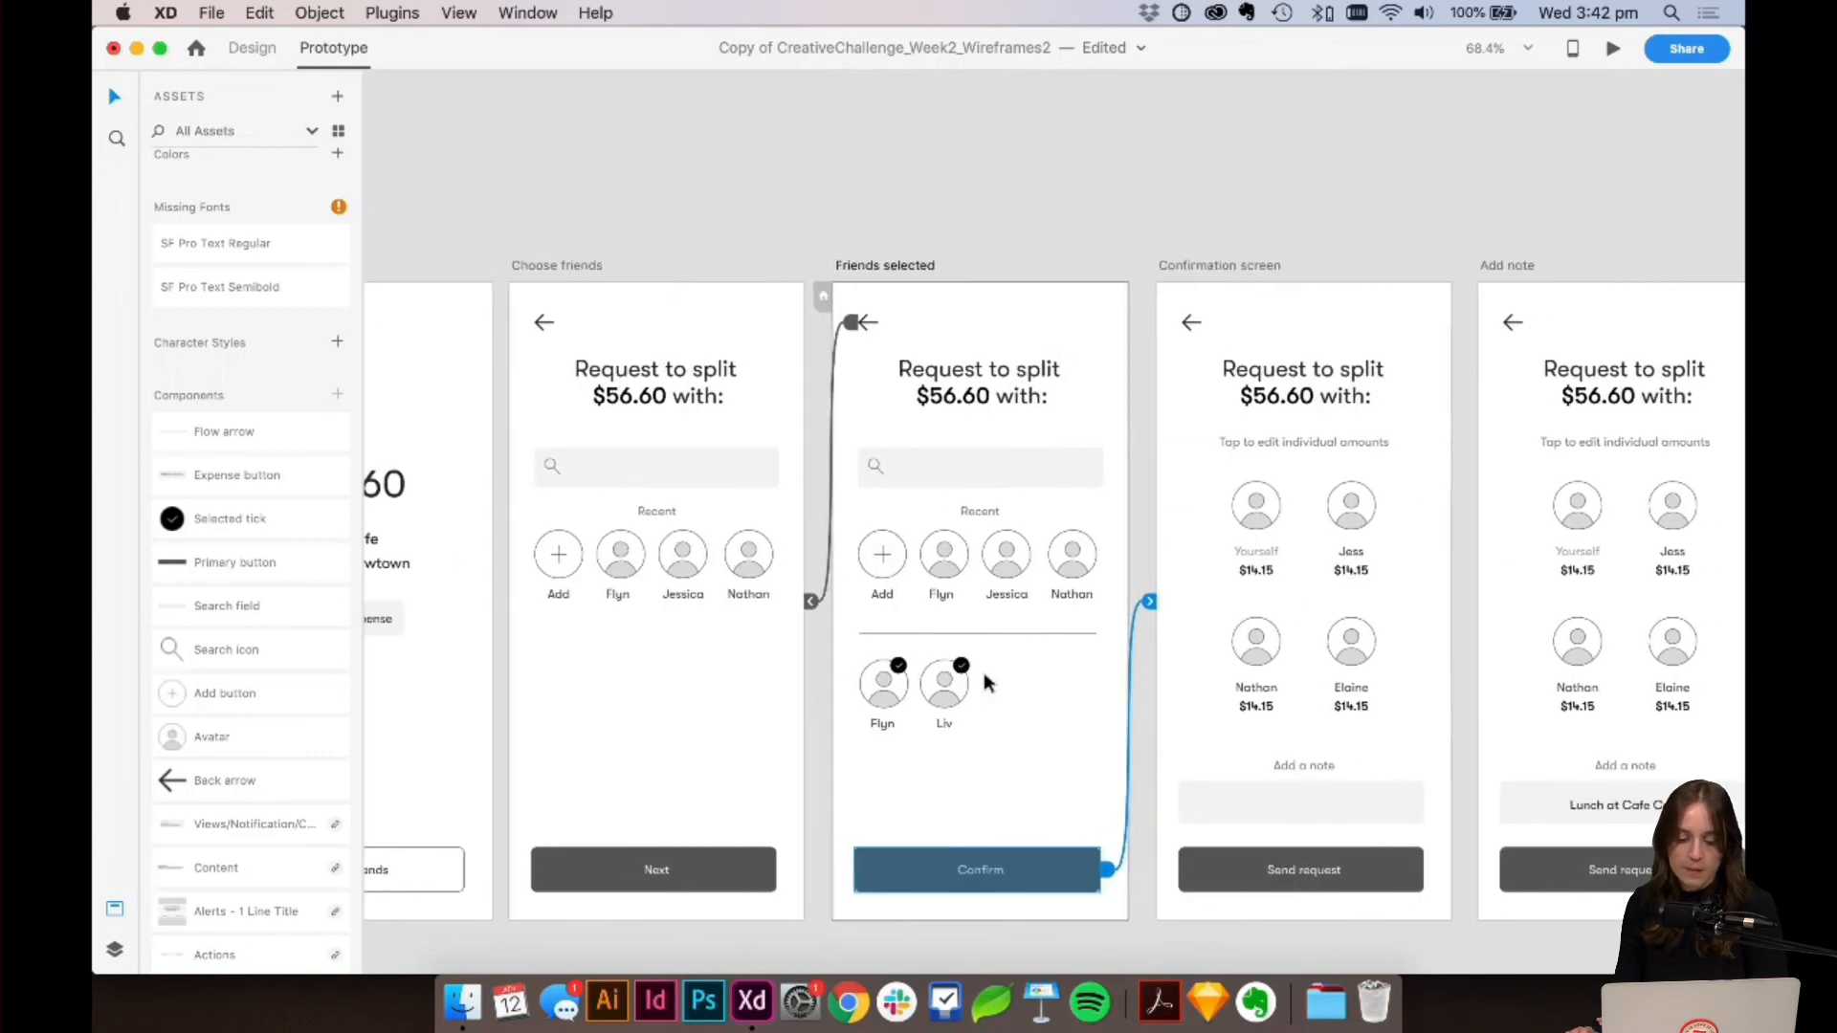
scroll(984, 672, "left", 12)
left_click(1615, 50)
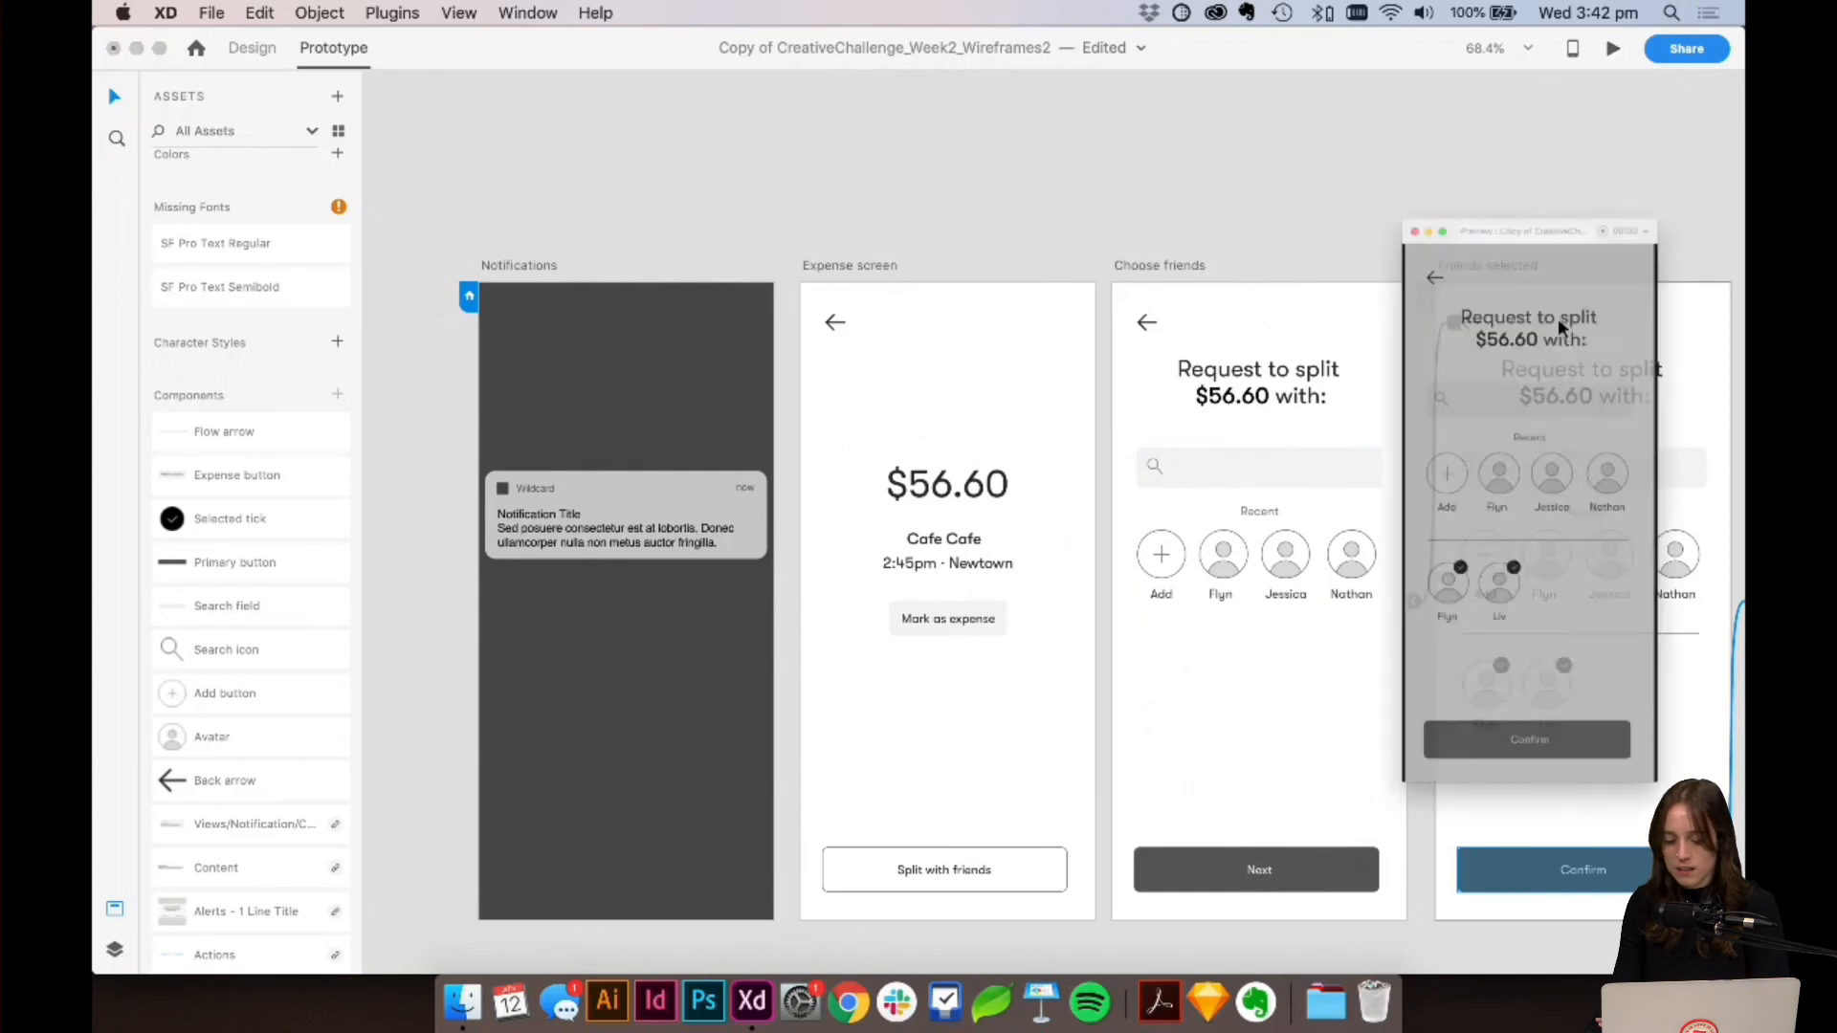
left_click_drag(1482, 61, 859, 62)
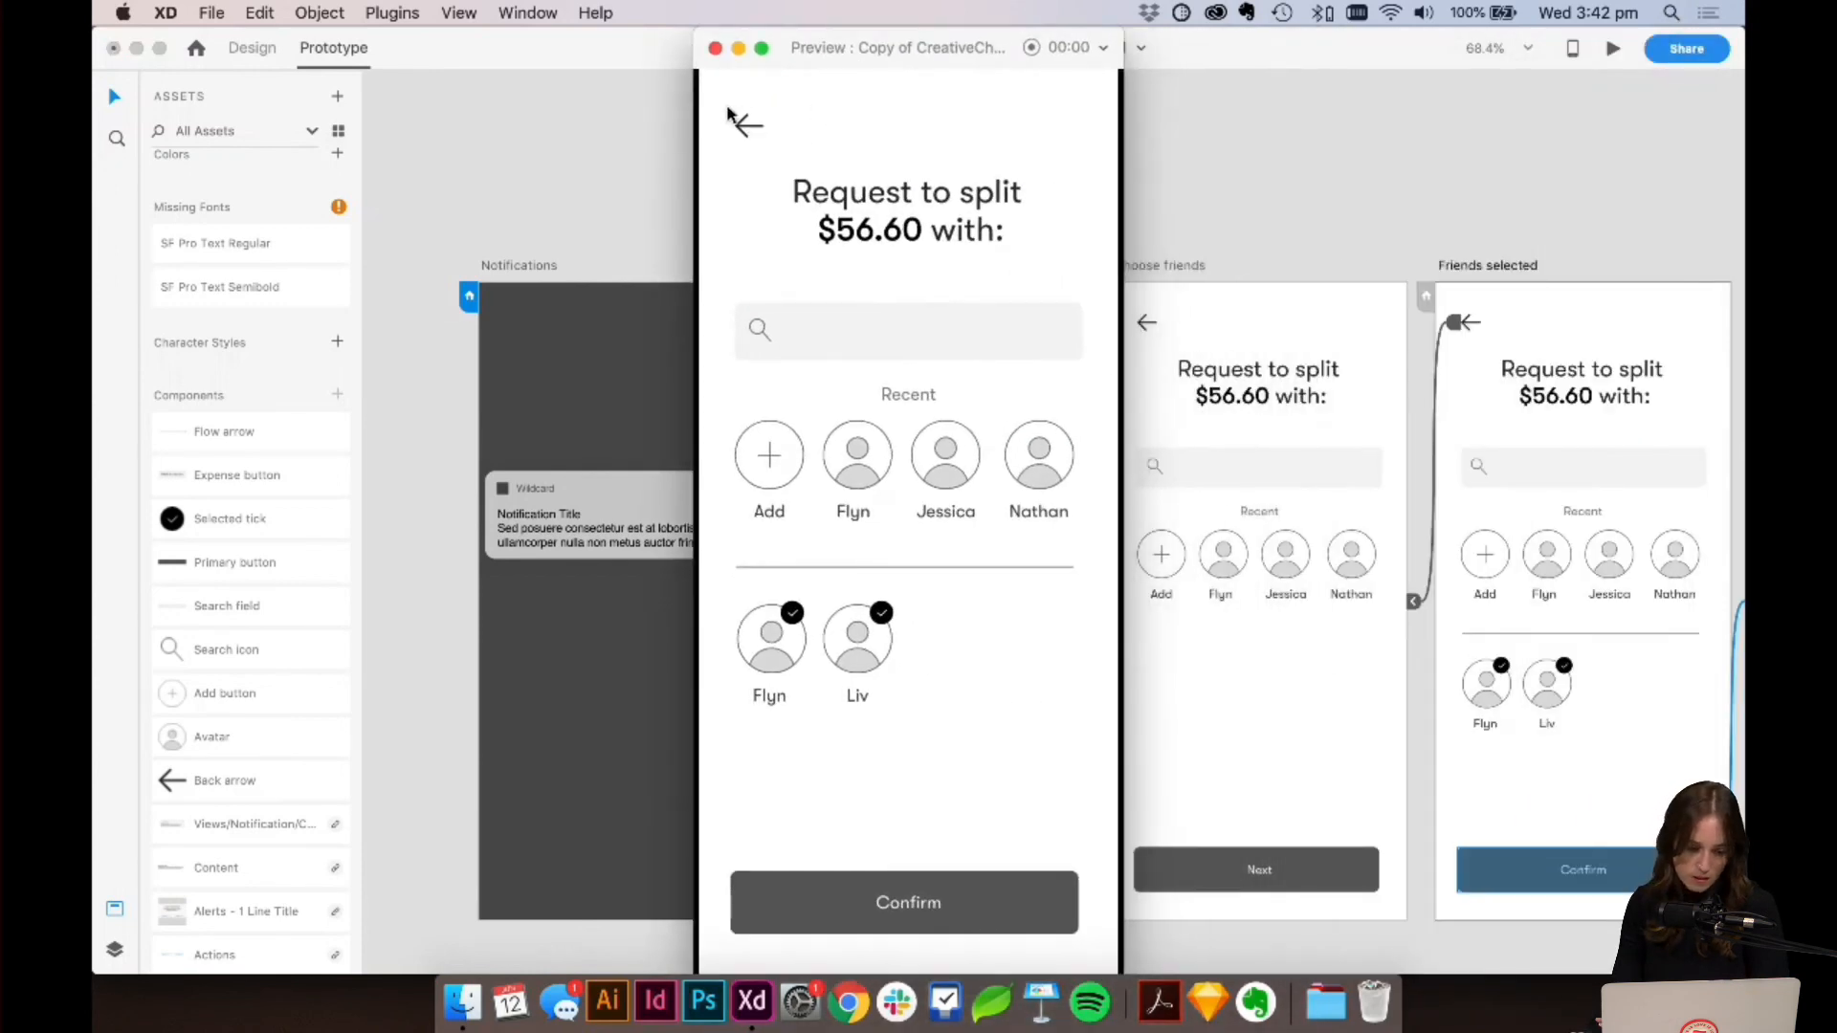
left_click(715, 48)
Step: Preview the prototype from the Notifications artboard, going through Expense screen and Choose friends and picking the first friend
left_click(533, 316)
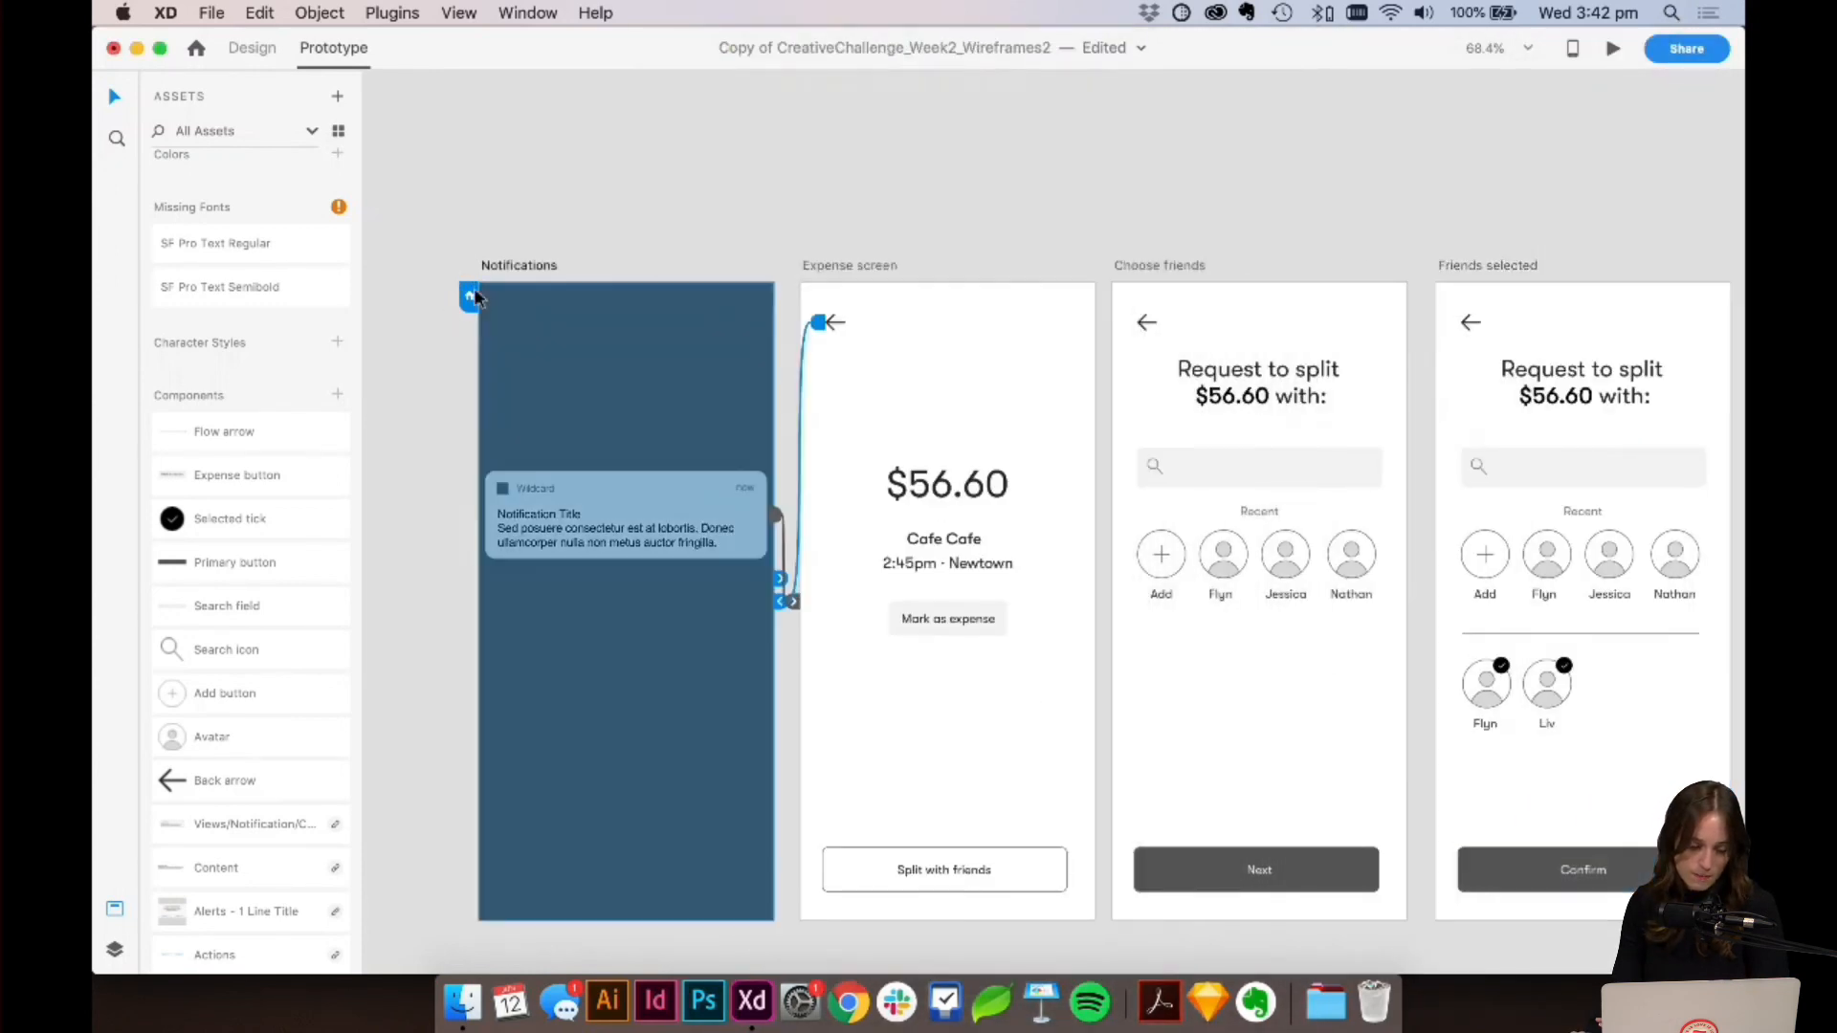
left_click(1613, 49)
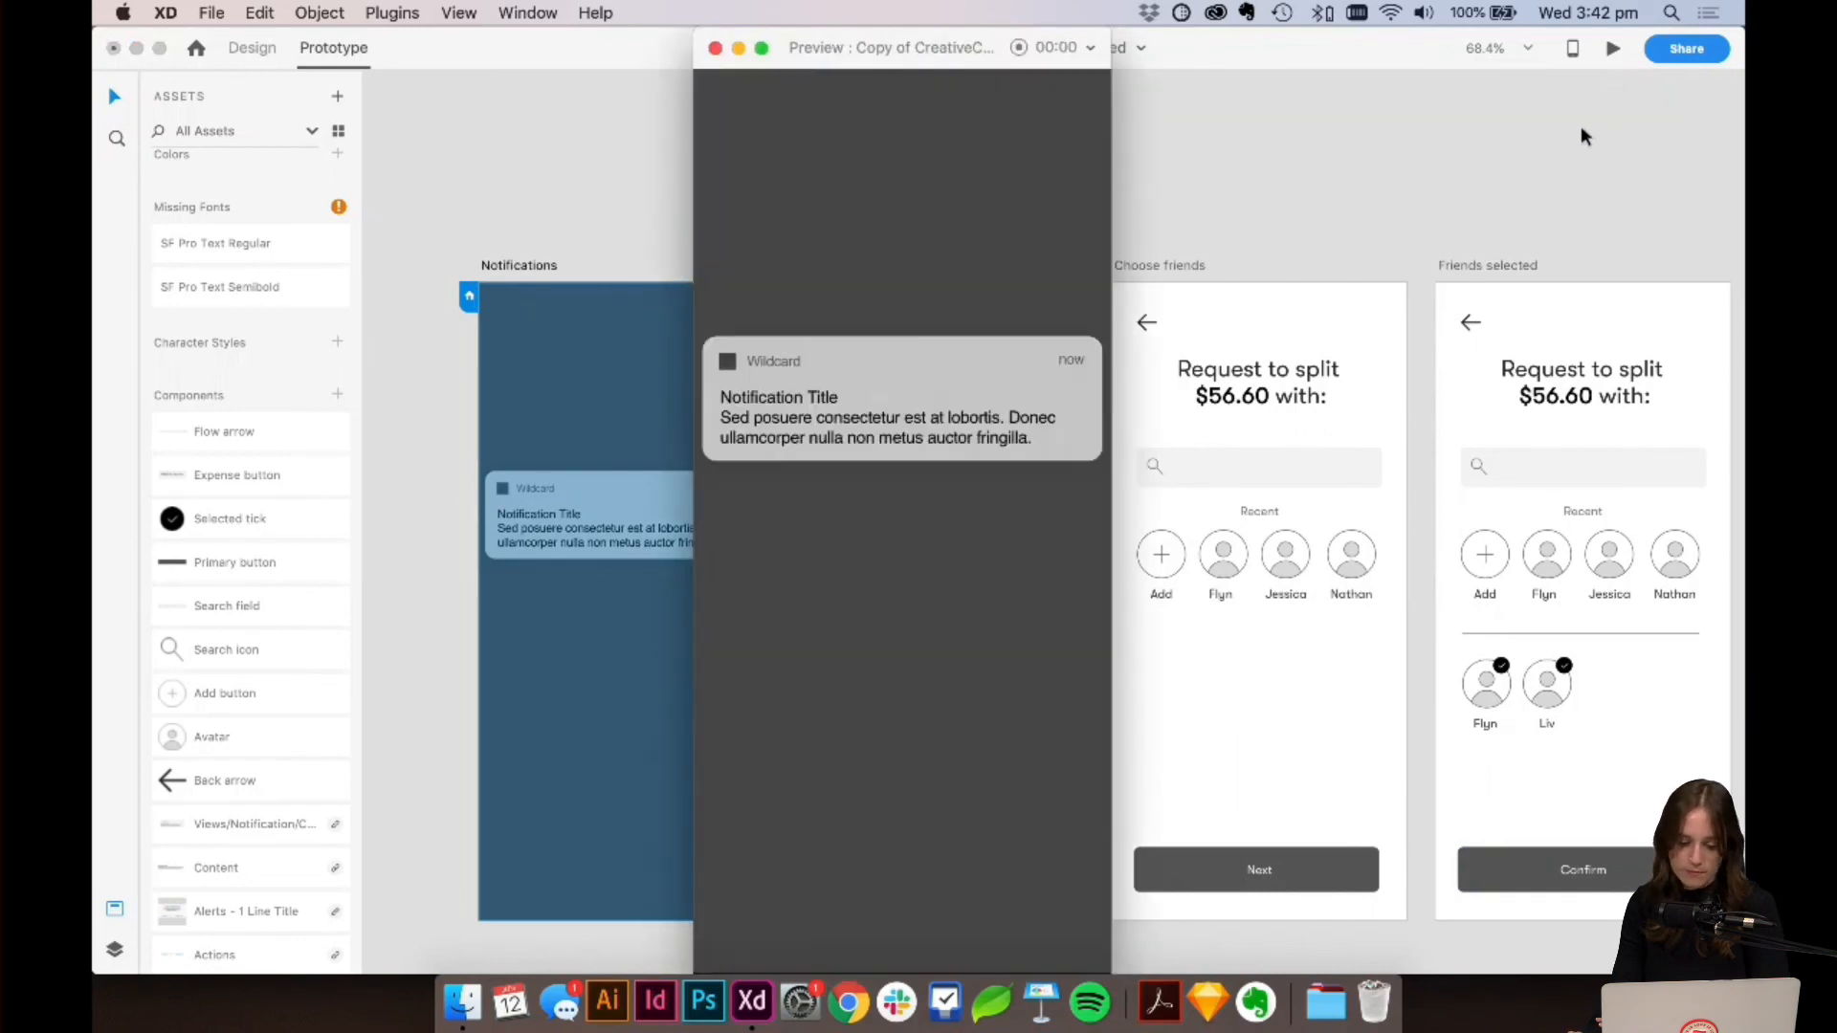
left_click(916, 433)
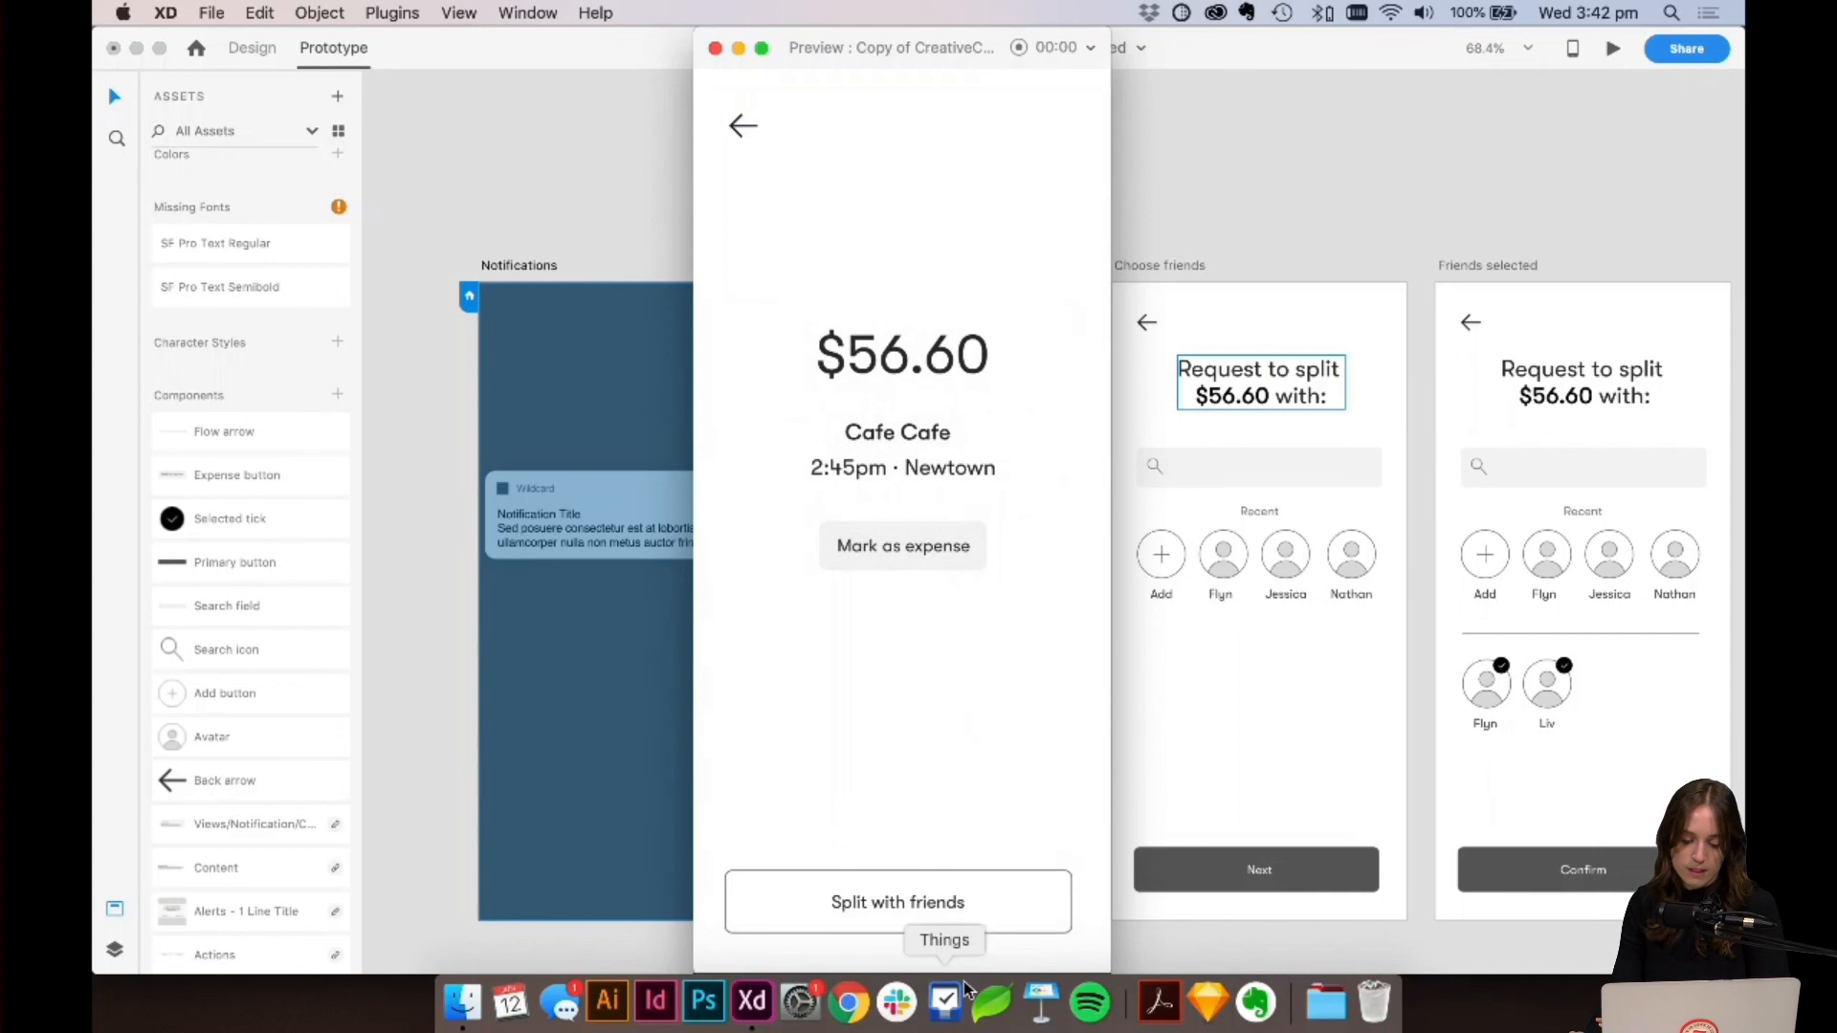
left_click(934, 906)
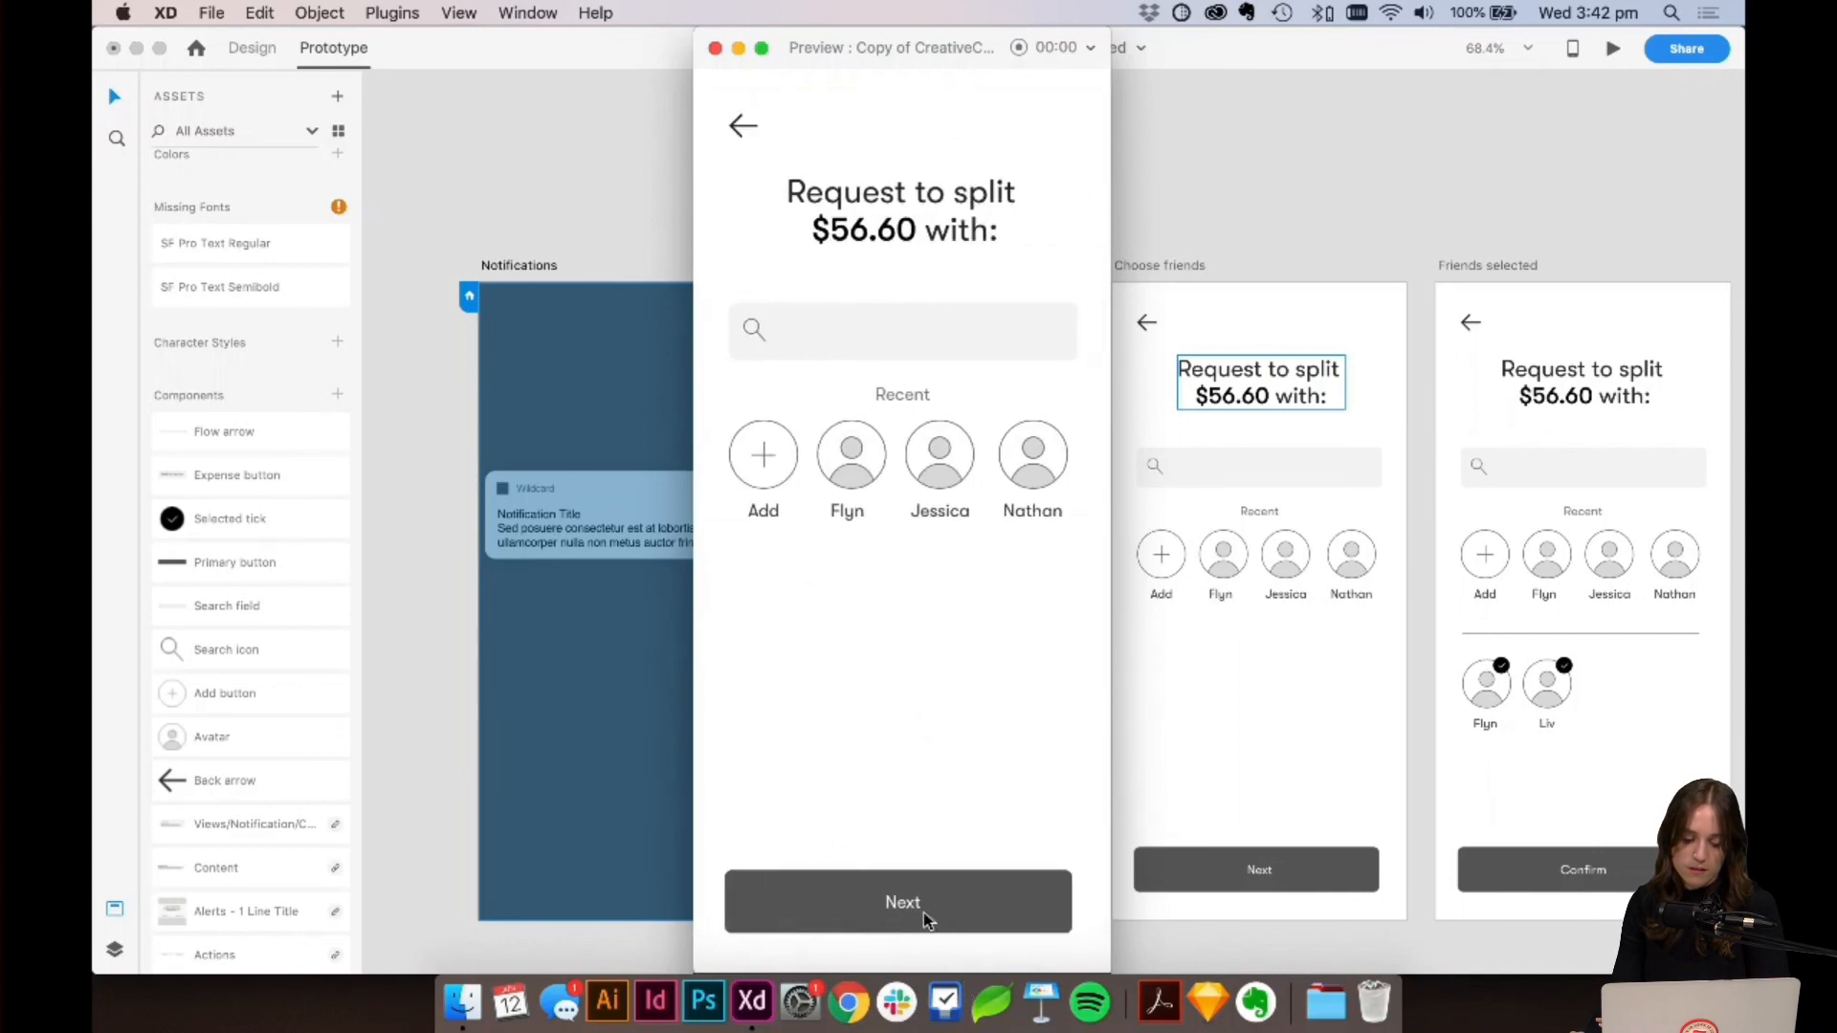
left_click(858, 454)
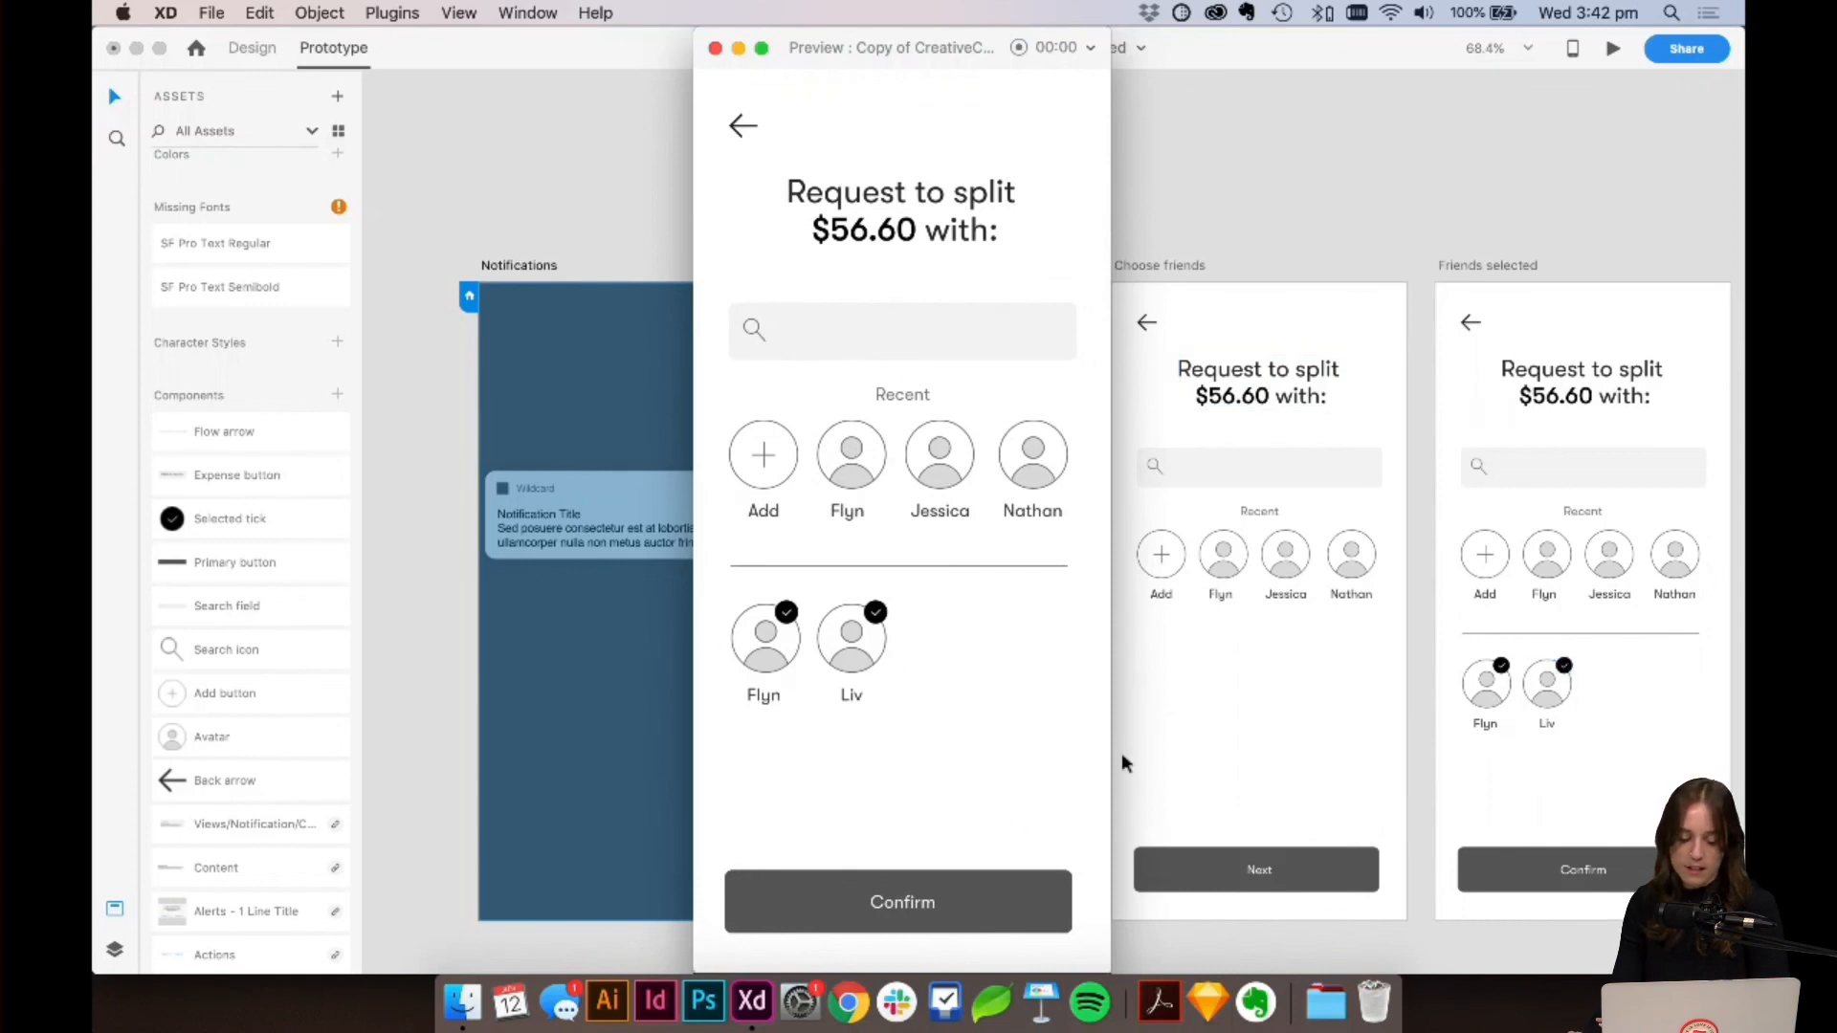
Step: Test the rest of the preview by confirming the friends, adding a note and sending the request, and close the preview
left_click(893, 887)
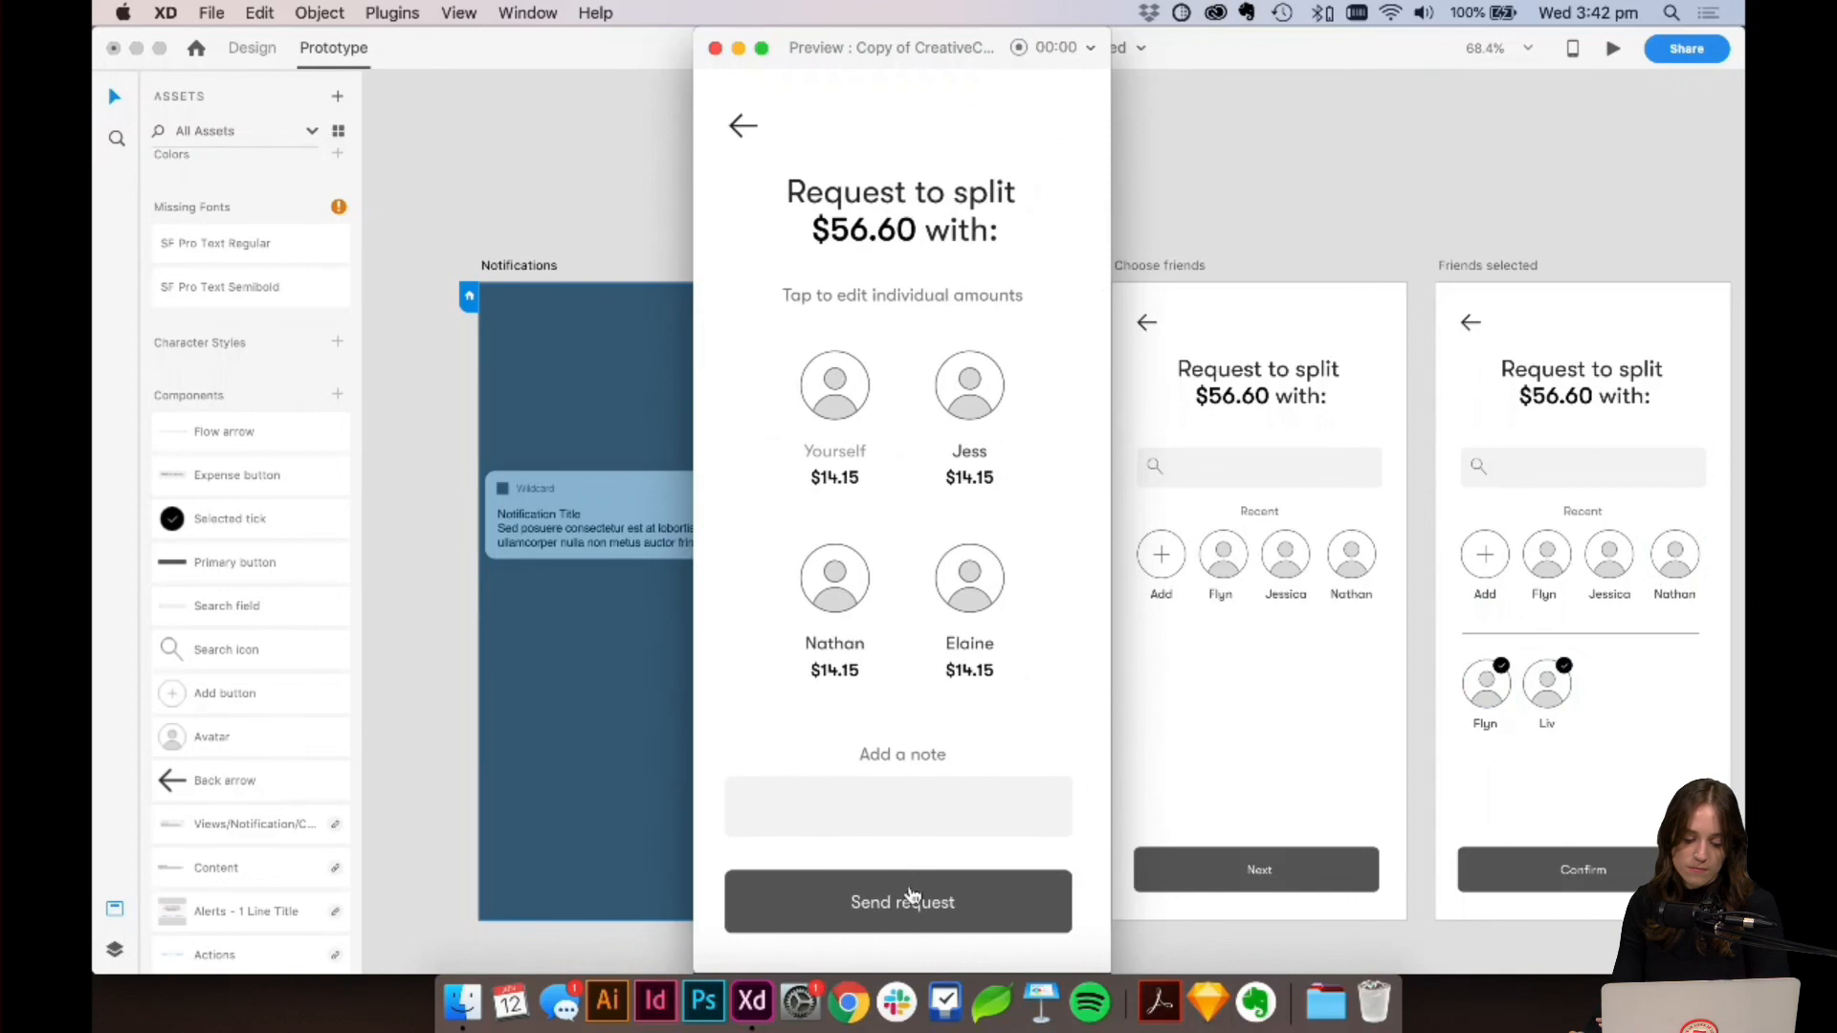
left_click(909, 820)
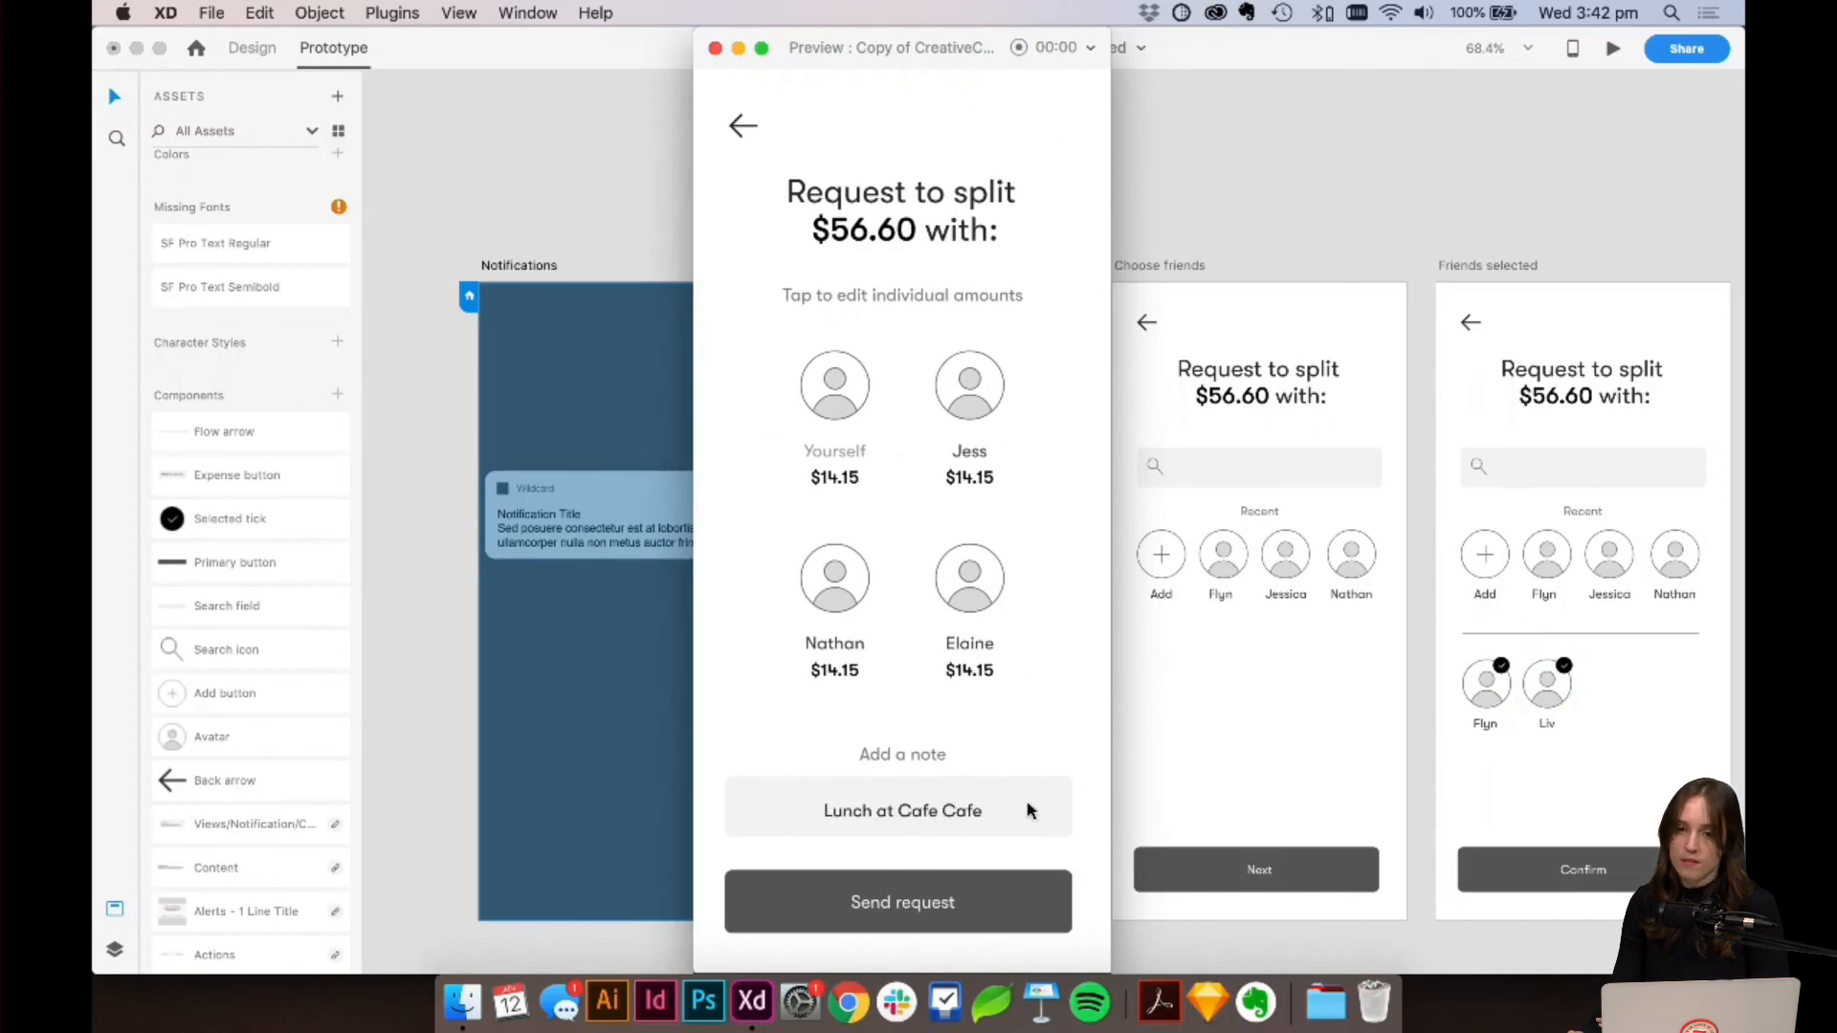
left_click(943, 902)
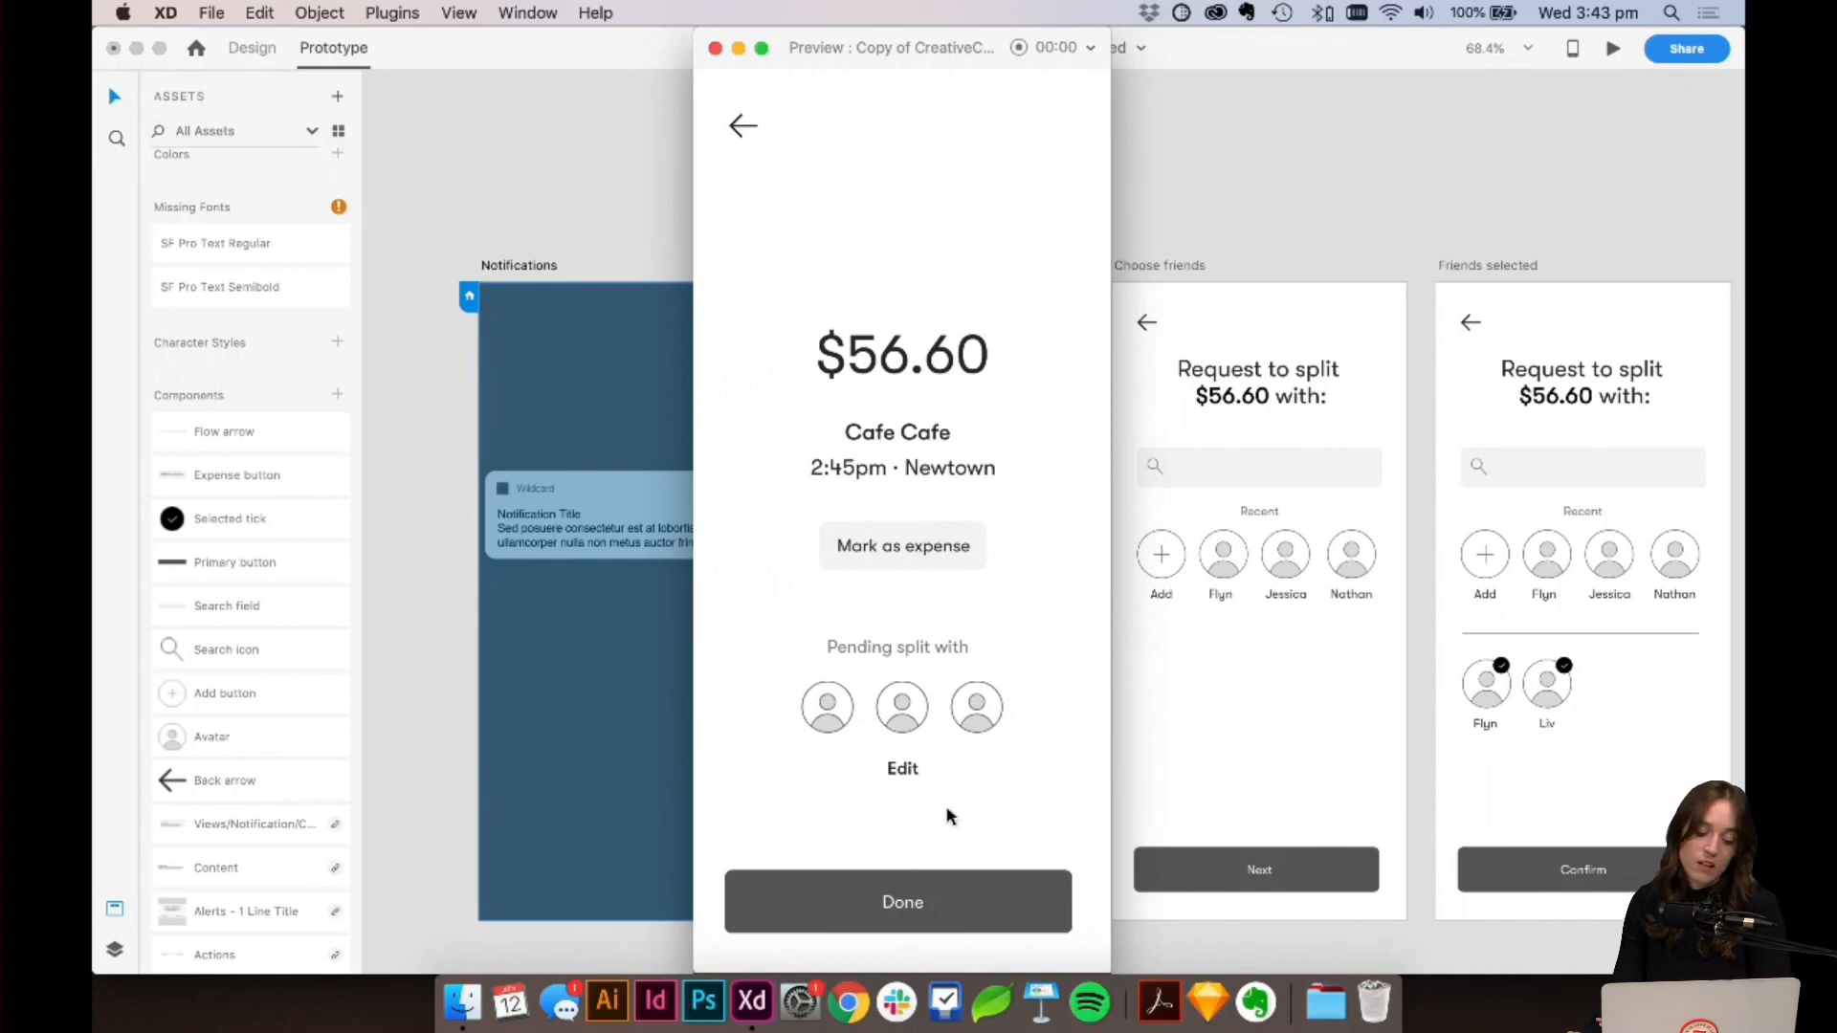
left_click(716, 47)
left_click(1315, 193)
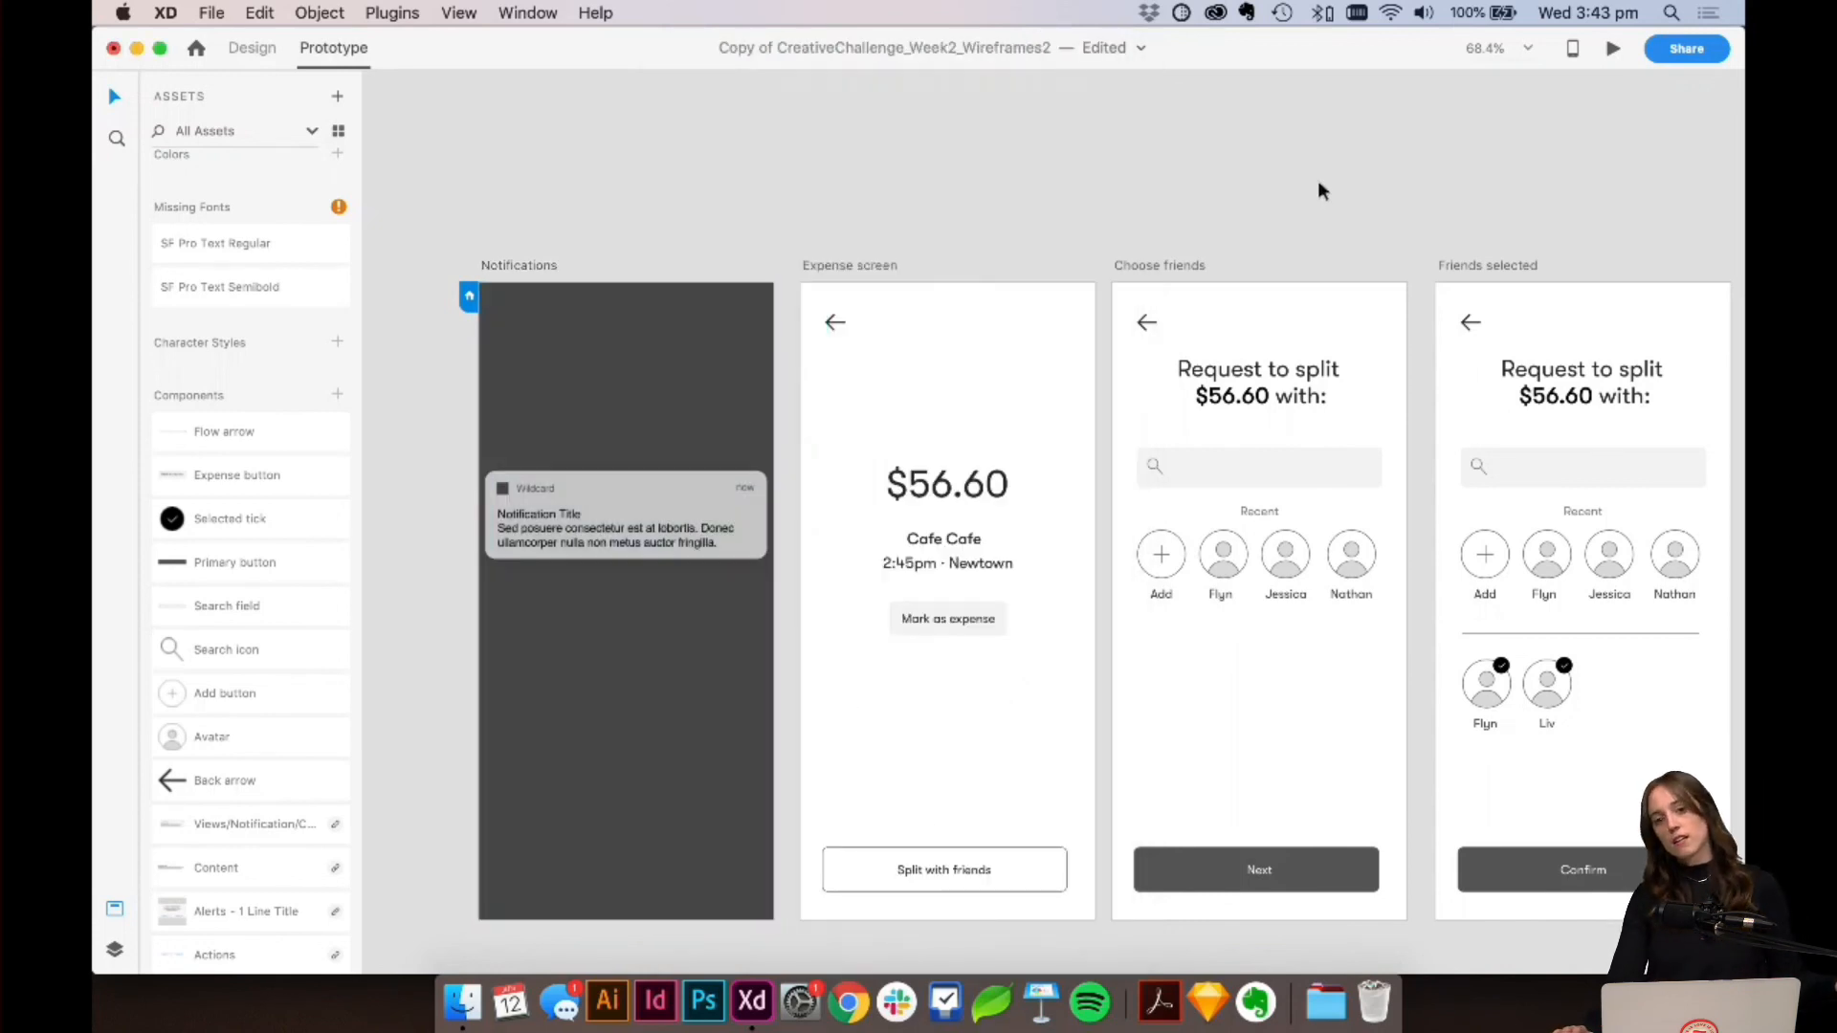